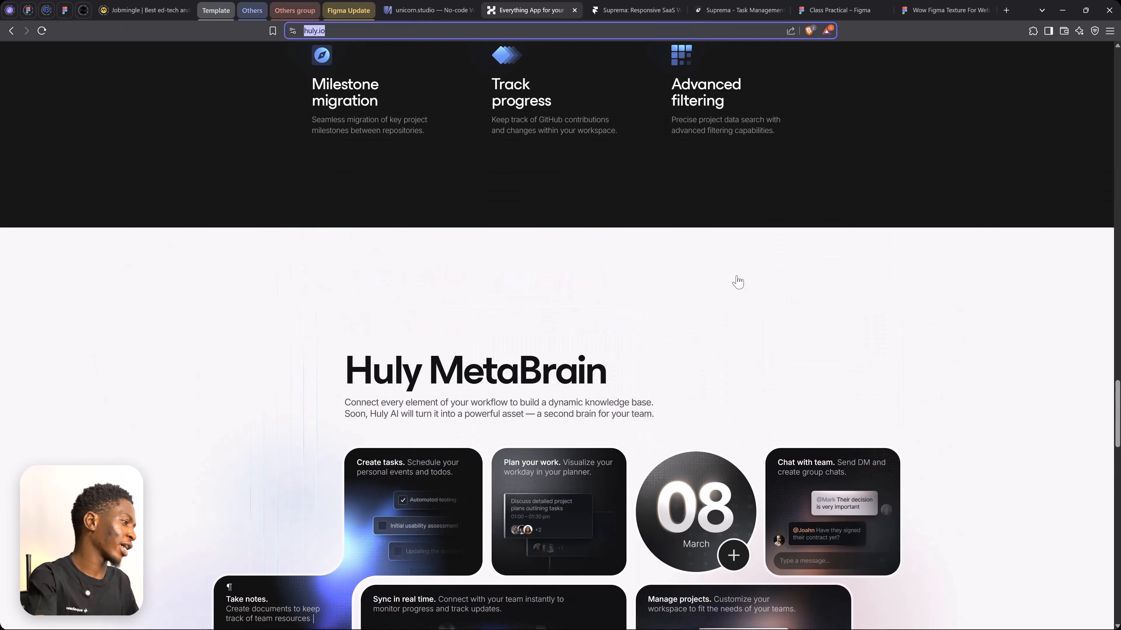
Step: Switch from the Huly website to the Class Practical design file in Figma
{"action": "scroll", "coordinate": [737, 281], "scroll_direction": "down", "scroll_amount": 5}
{"action": "left_click", "coordinate": [838, 10]}
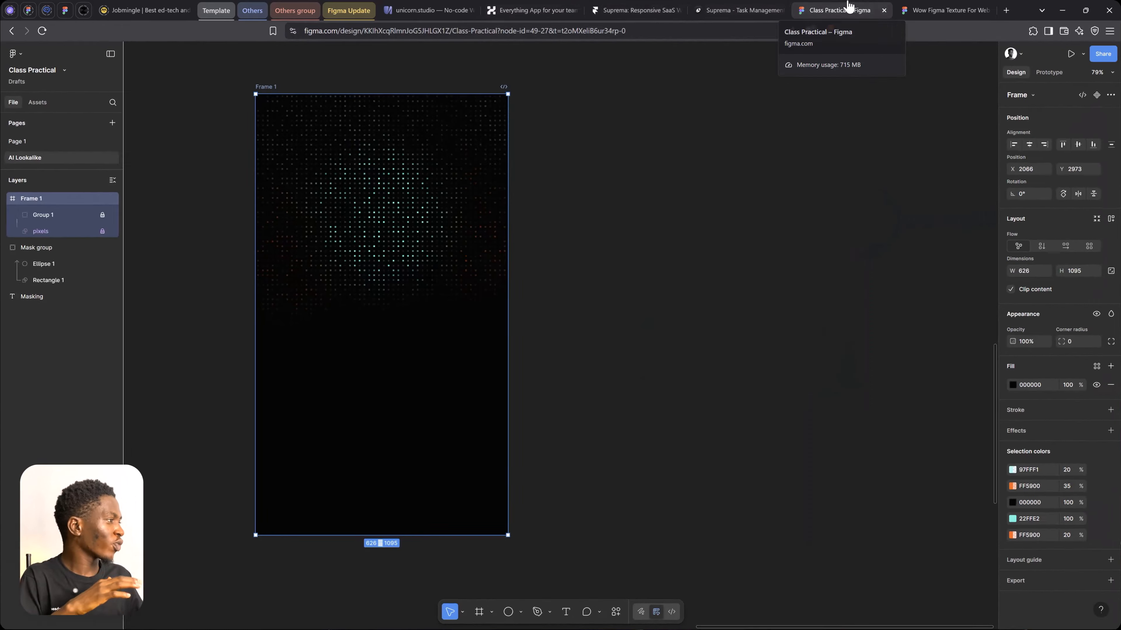
{"action": "left_click_drag", "start_coordinate": [649, 227], "coordinate": [591, 218]}
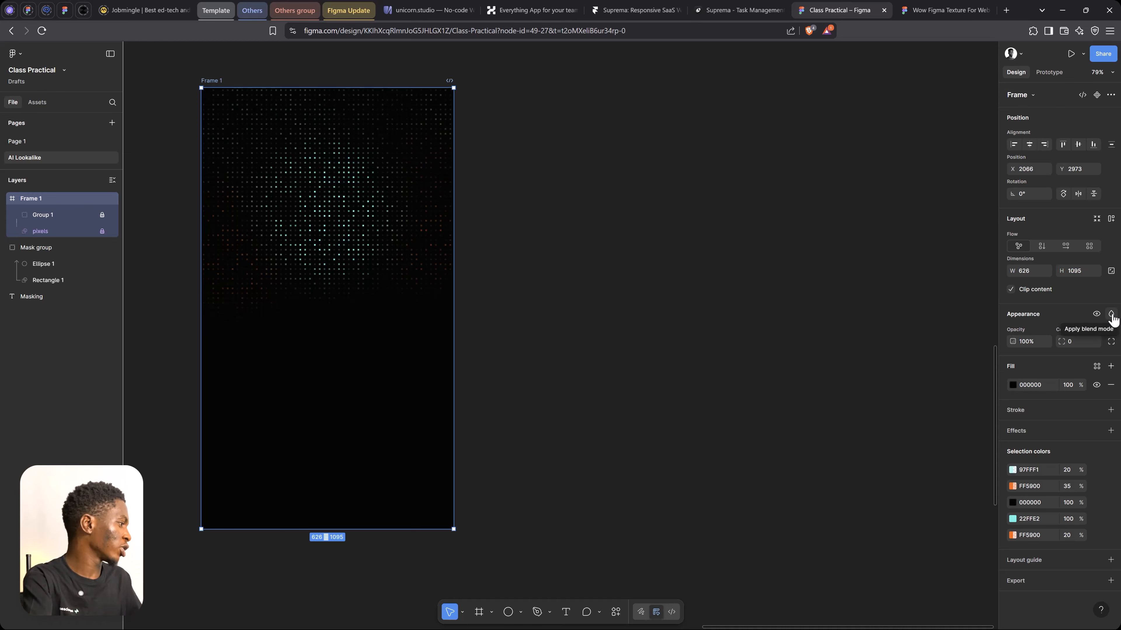
Step: Review the blend modes available for the dotted frame, keep Pass through, and deselect the frame
{"action": "left_click", "coordinate": [1111, 314]}
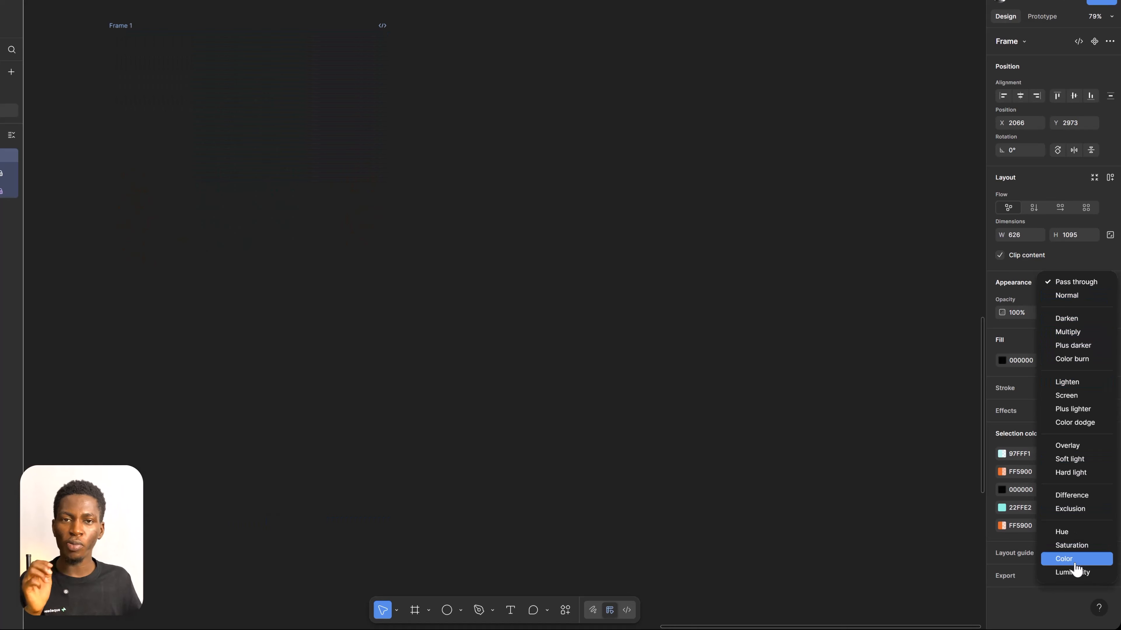
{"action": "left_click", "coordinate": [1076, 282]}
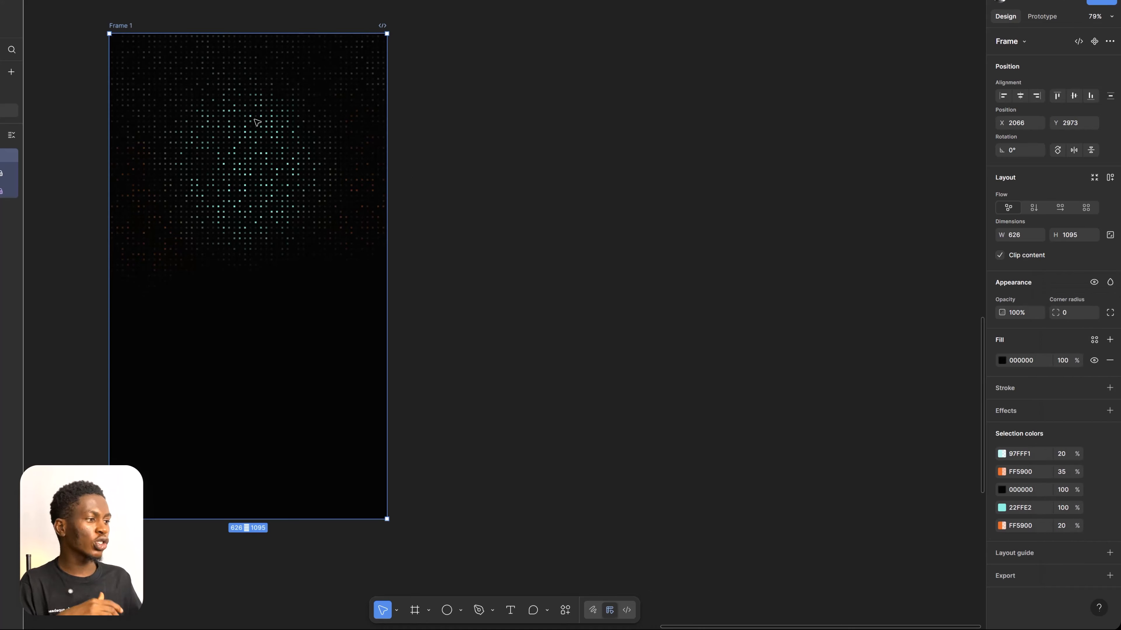
{"action": "left_click", "coordinate": [534, 199]}
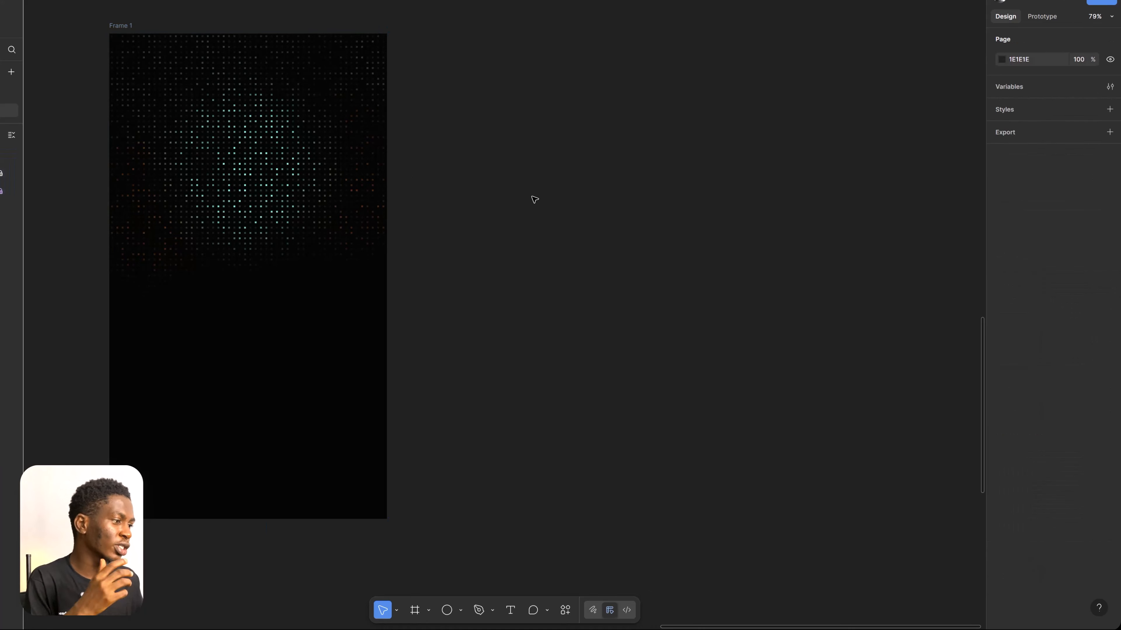
Step: Draw a frame about 609 × 1095 beside the dotted frame and fill it with sampled black #000000
{"action": "key", "text": "f"}
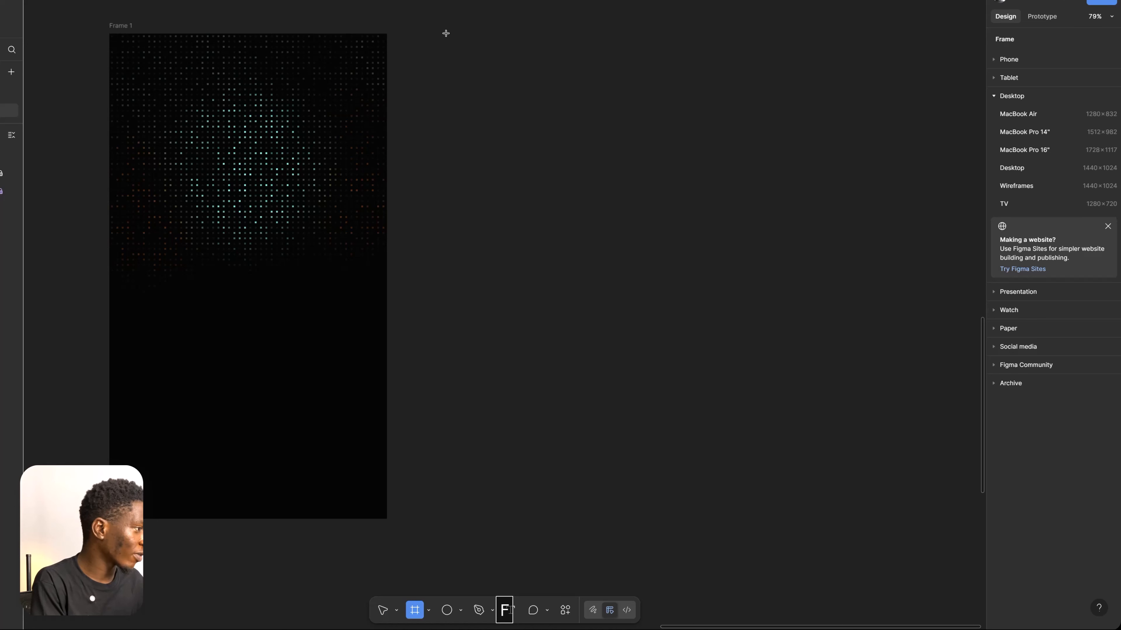
{"action": "left_click_drag", "start_coordinate": [446, 33], "coordinate": [716, 520]}
{"action": "key", "text": "i"}
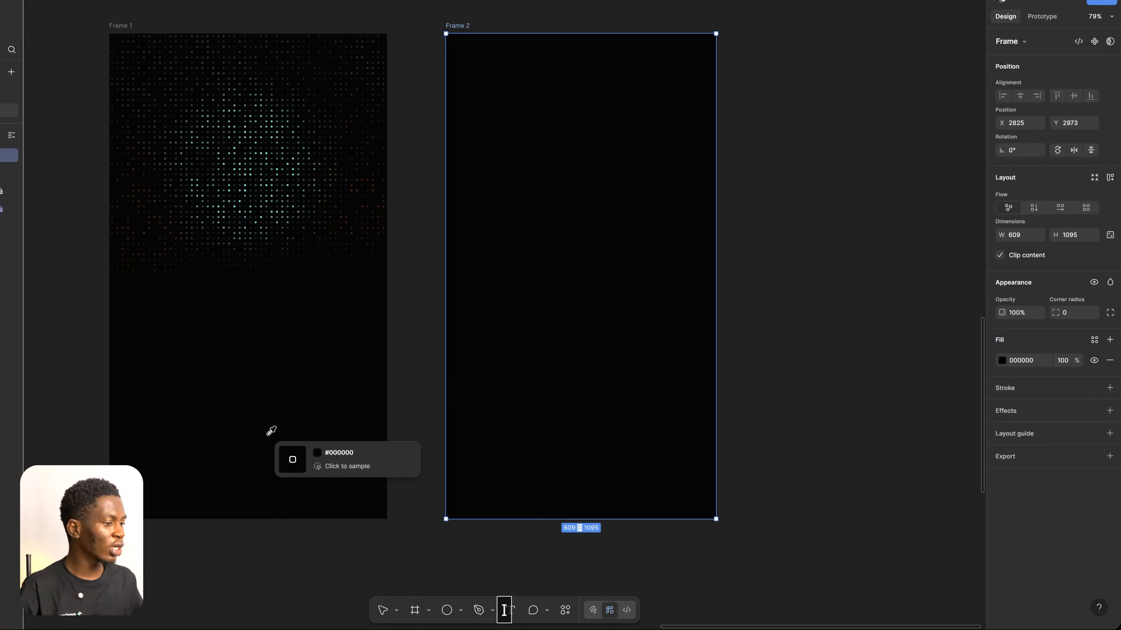
{"action": "left_click", "coordinate": [268, 434]}
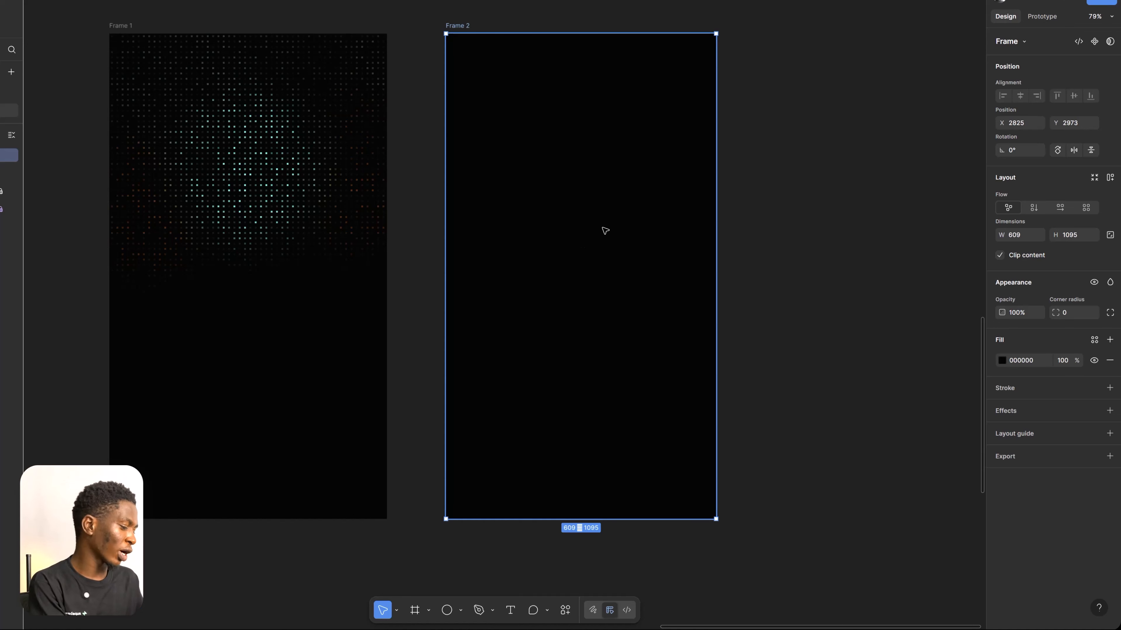
Step: Draw a circle about 266 × 266 in the new frame and centre it horizontally at about X 172, Y 383
{"action": "key", "text": "o"}
{"action": "left_click_drag", "start_coordinate": [533, 201], "coordinate": [651, 318]}
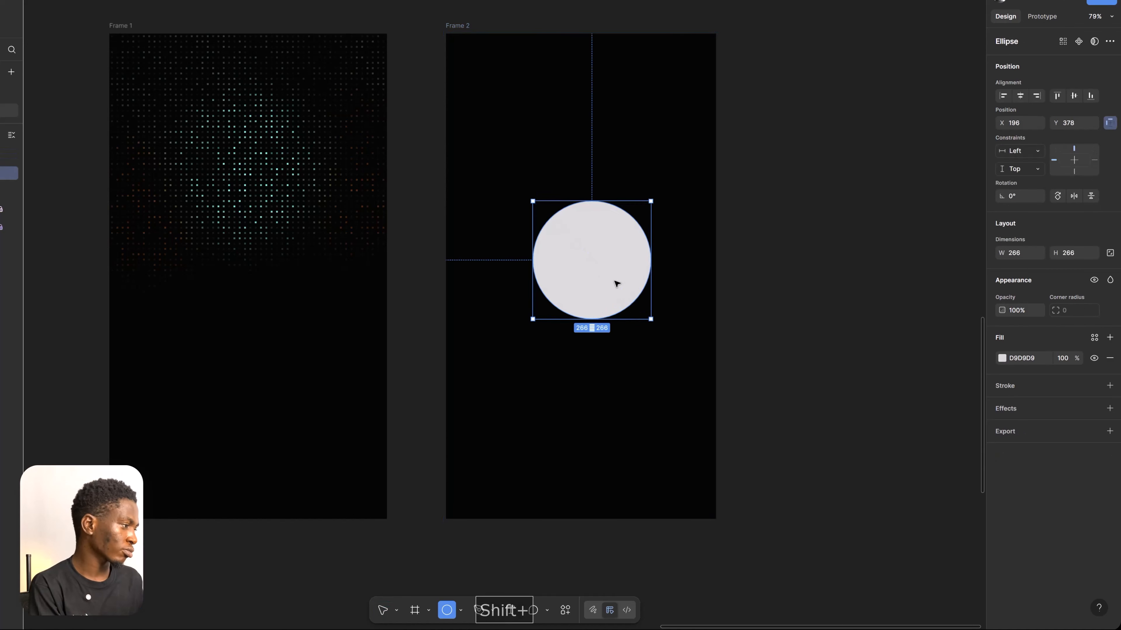
{"action": "left_click_drag", "start_coordinate": [616, 283], "coordinate": [599, 282]}
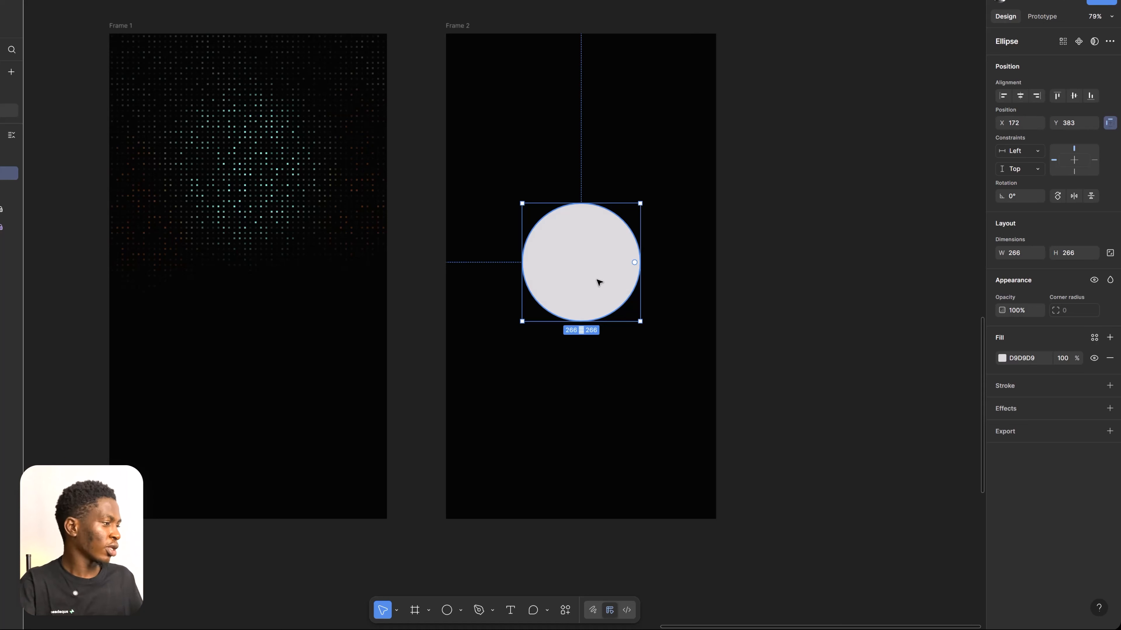
Step: Set the circle's fill to orange FF8400
{"action": "left_click", "coordinate": [1002, 358]}
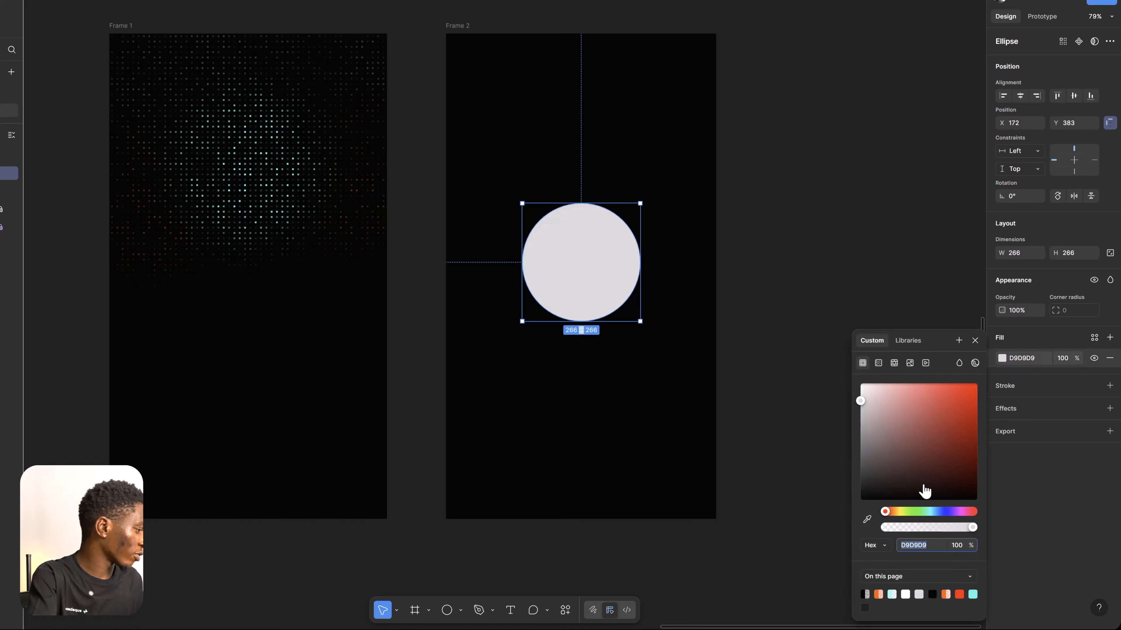
{"action": "left_click", "coordinate": [892, 511]}
{"action": "left_click_drag", "start_coordinate": [903, 497], "coordinate": [990, 372]}
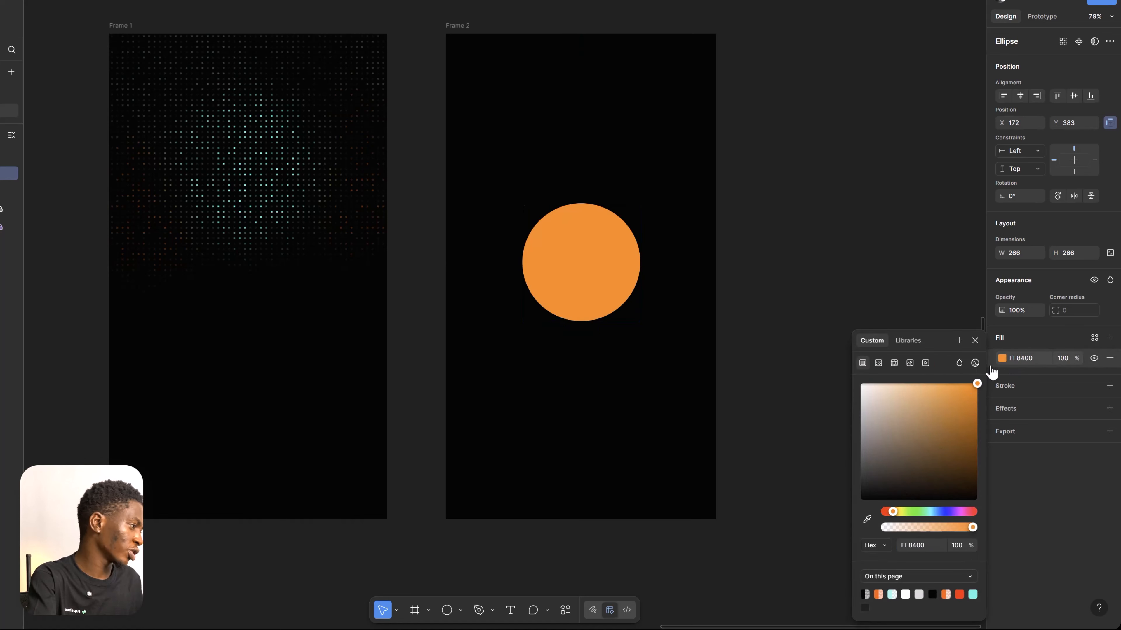
Step: Add a uniform Layer blur effect of 52.3 to the orange circle
{"action": "left_click", "coordinate": [1015, 410]}
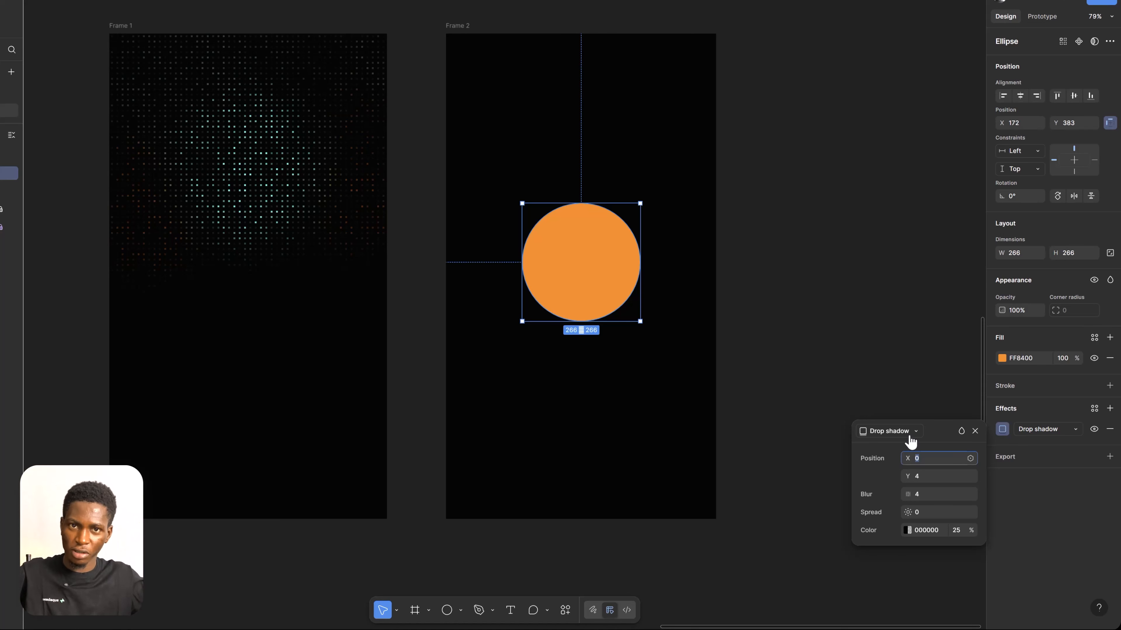
{"action": "left_click", "coordinate": [910, 441]}
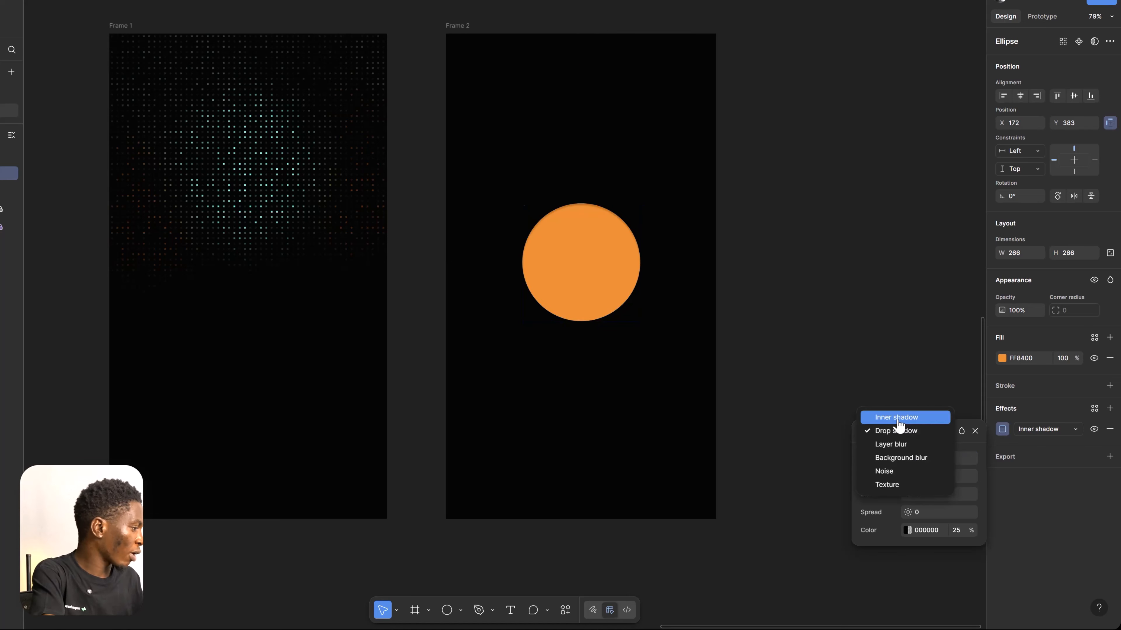
{"action": "left_click", "coordinate": [902, 444]}
{"action": "left_click_drag", "start_coordinate": [906, 473], "coordinate": [80, 463]}
{"action": "left_click_drag", "start_coordinate": [191, 462], "coordinate": [208, 459]}
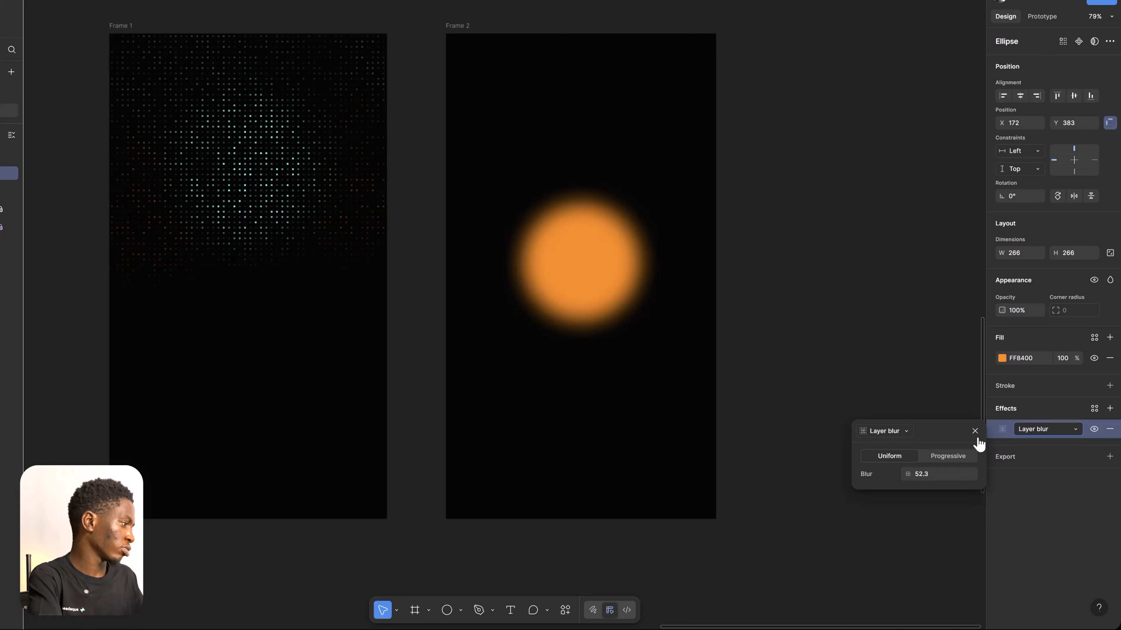
{"action": "left_click", "coordinate": [975, 431]}
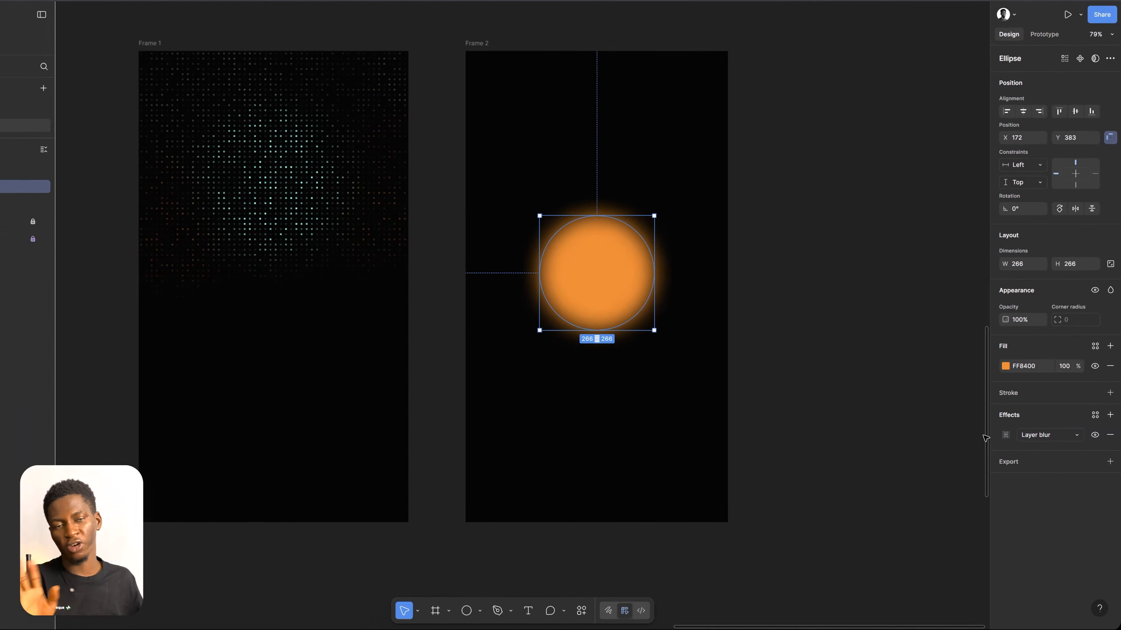
Step: Duplicate the blurred orange circle and move the copy up to about X 156, Y 261, overlapping the original
{"action": "key", "text": "ctrl+d"}
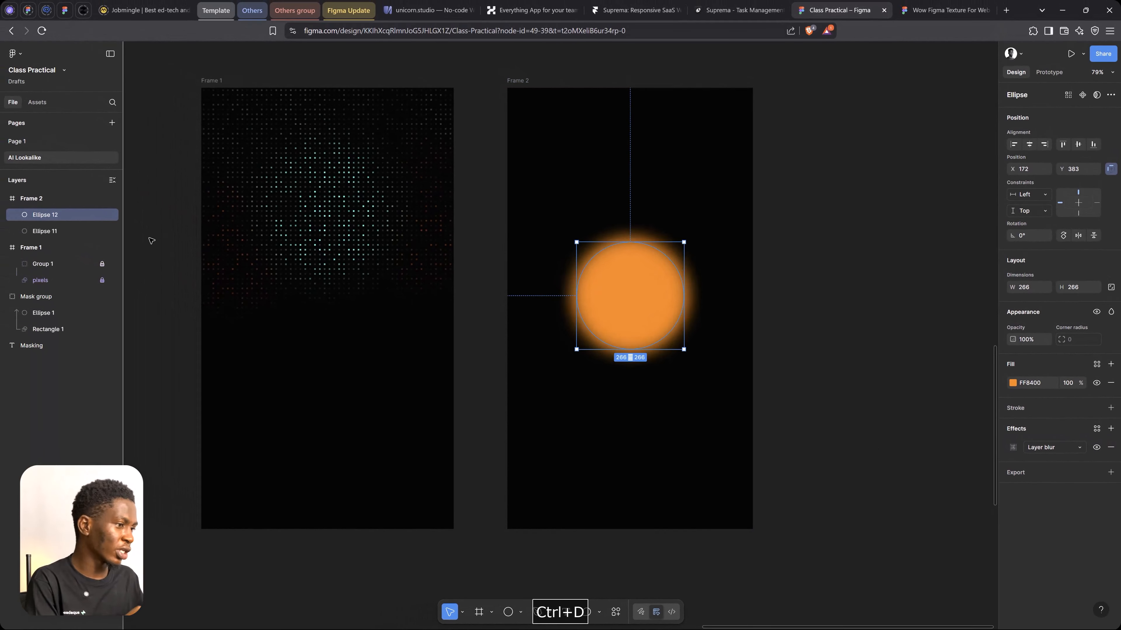
{"action": "left_click", "coordinate": [46, 232]}
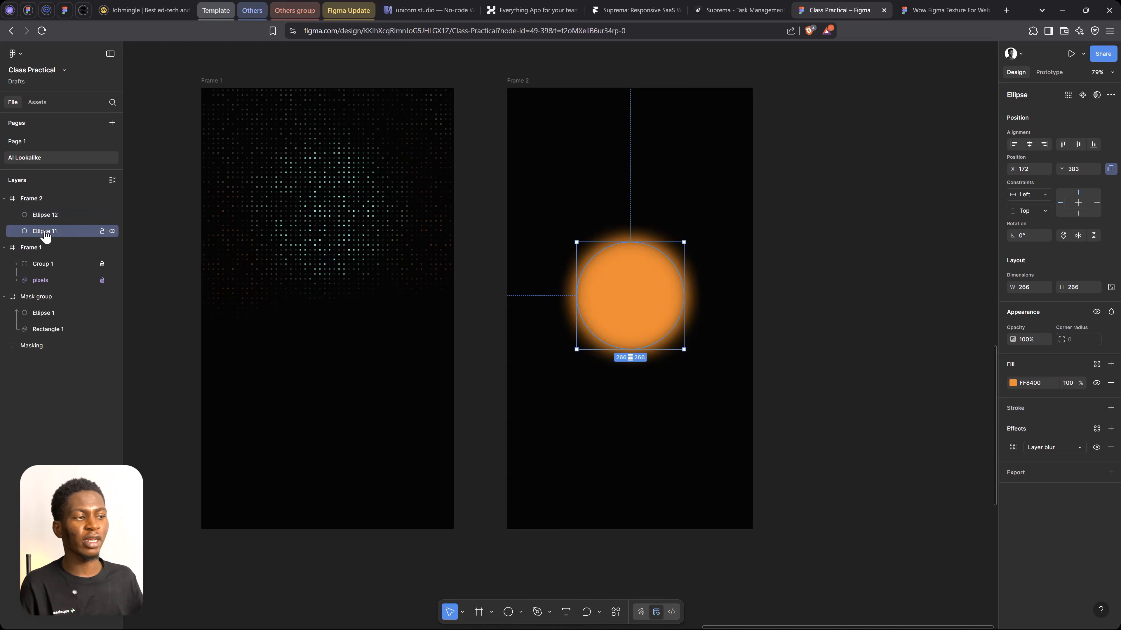
{"action": "left_click", "coordinate": [81, 218]}
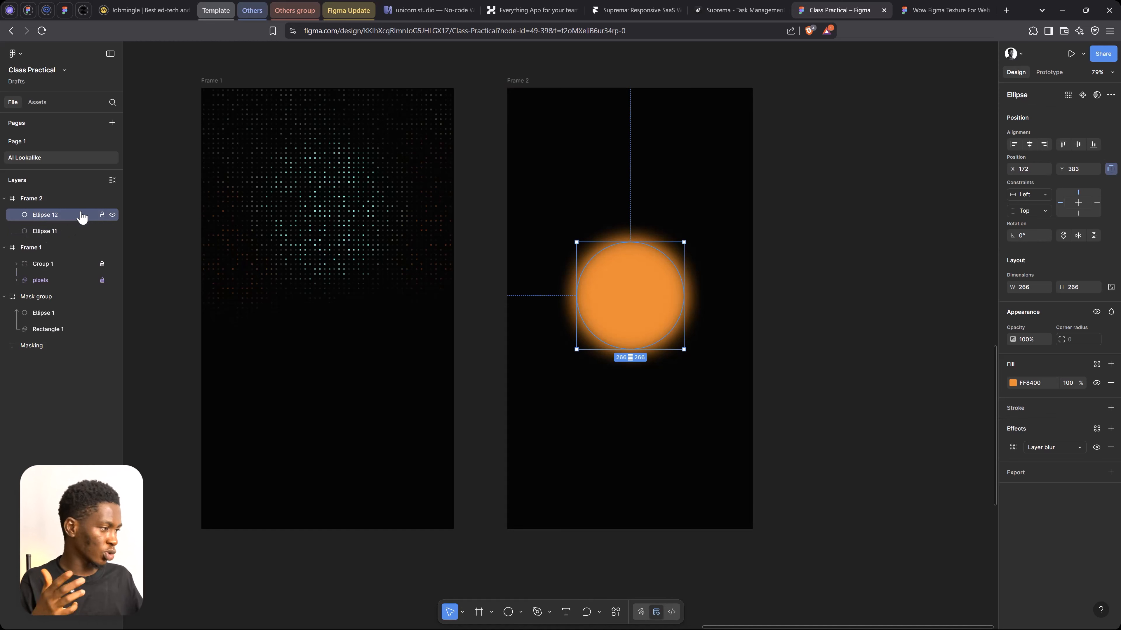
{"action": "left_click", "coordinate": [56, 234]}
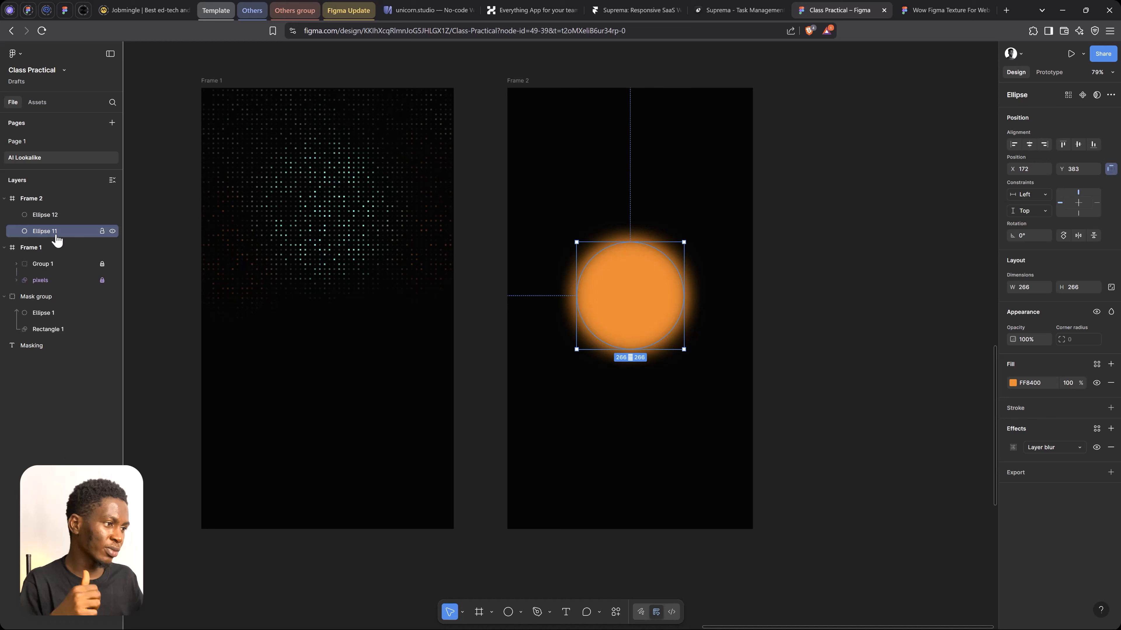
{"action": "left_click", "coordinate": [55, 216]}
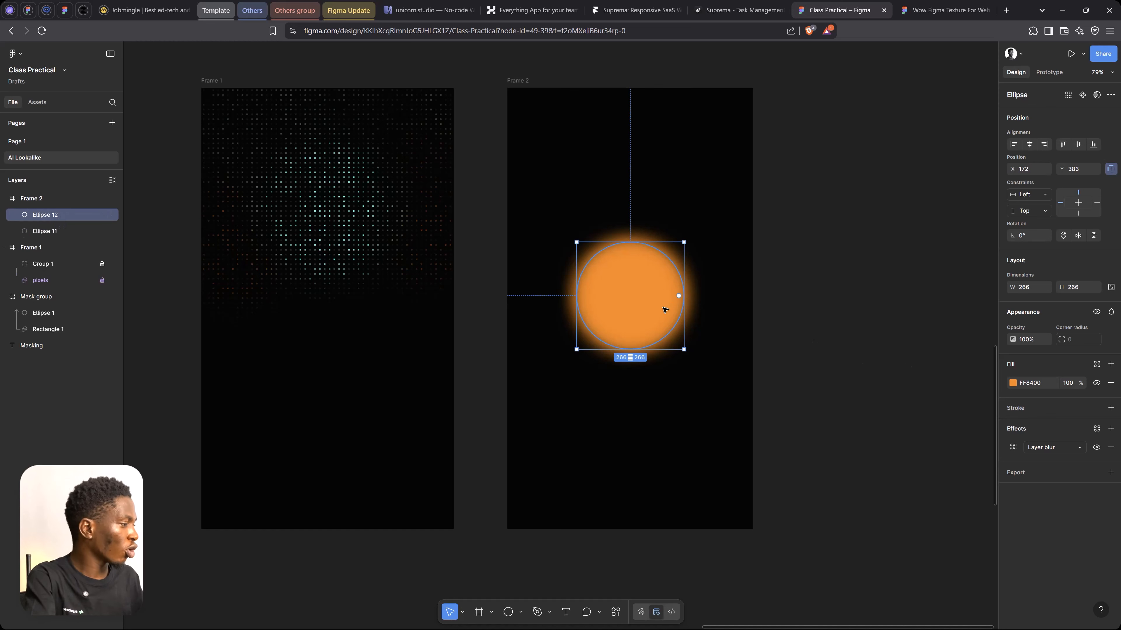
{"action": "left_click_drag", "start_coordinate": [665, 306], "coordinate": [657, 261]}
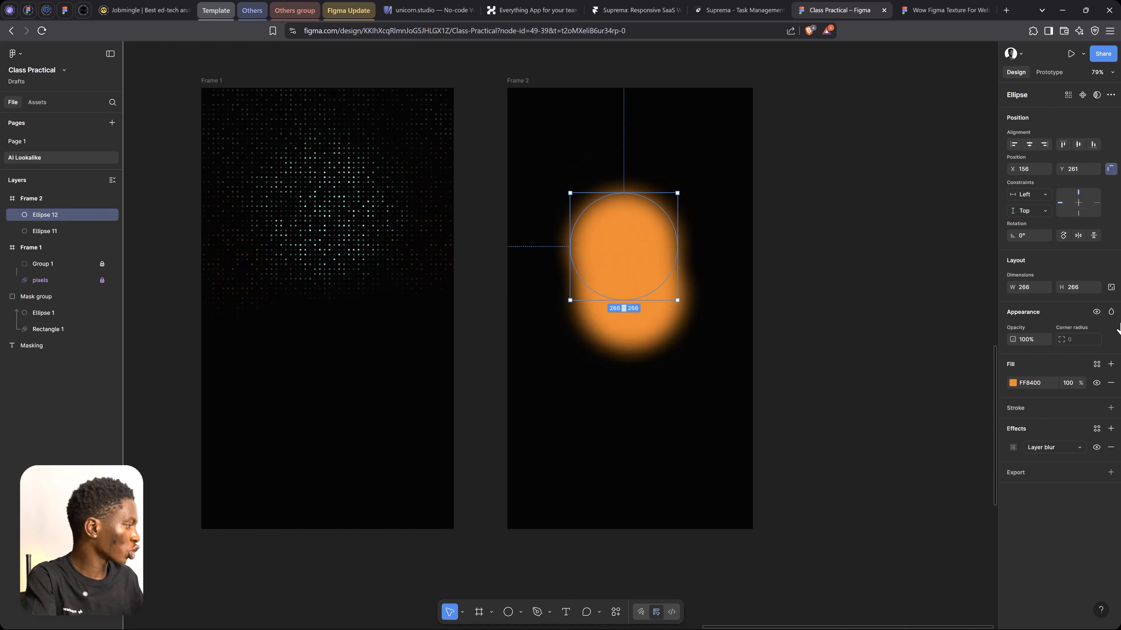
Step: Set the upper circle's blend mode to Plus lighter and its fill to light blue 00D9FF
{"action": "left_click", "coordinate": [1111, 312]}
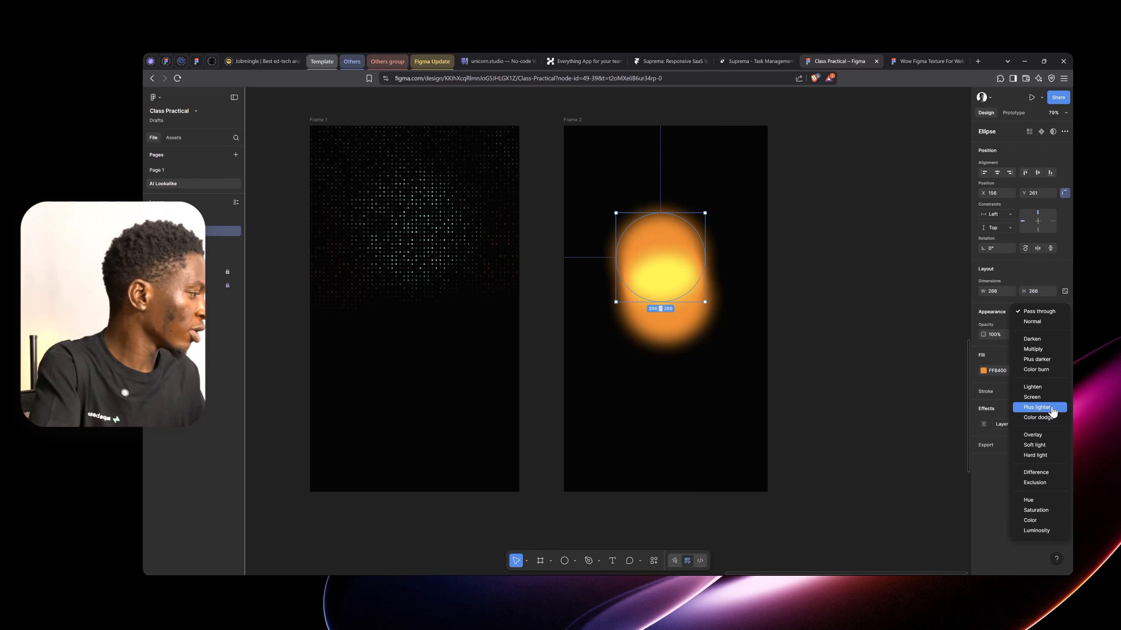
{"action": "left_click", "coordinate": [1053, 410]}
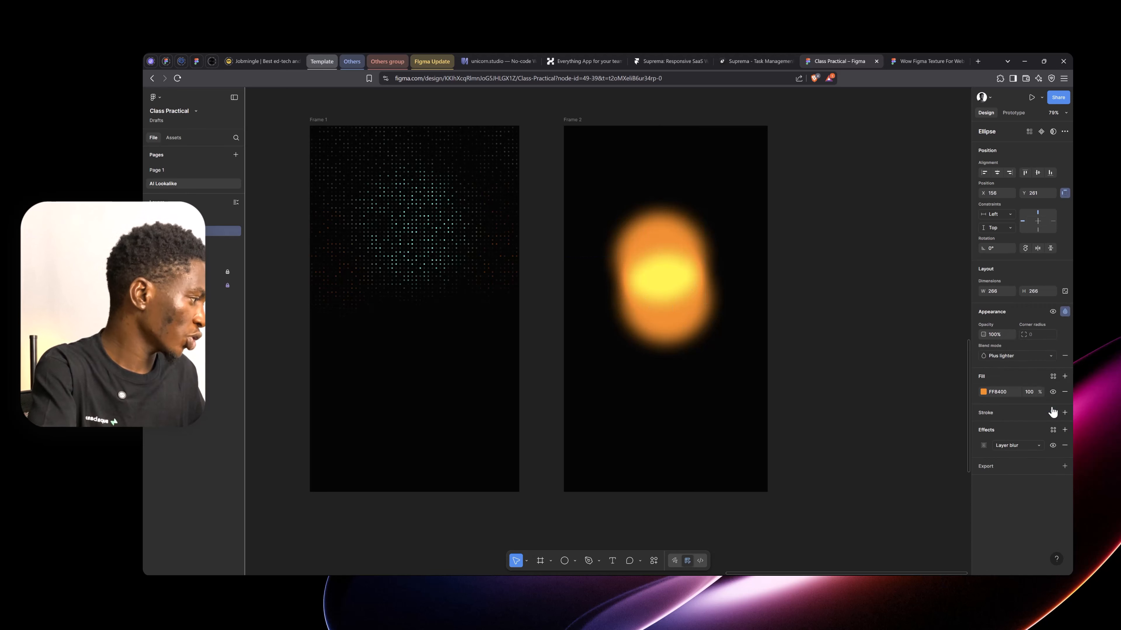
{"action": "left_click", "coordinate": [983, 392]}
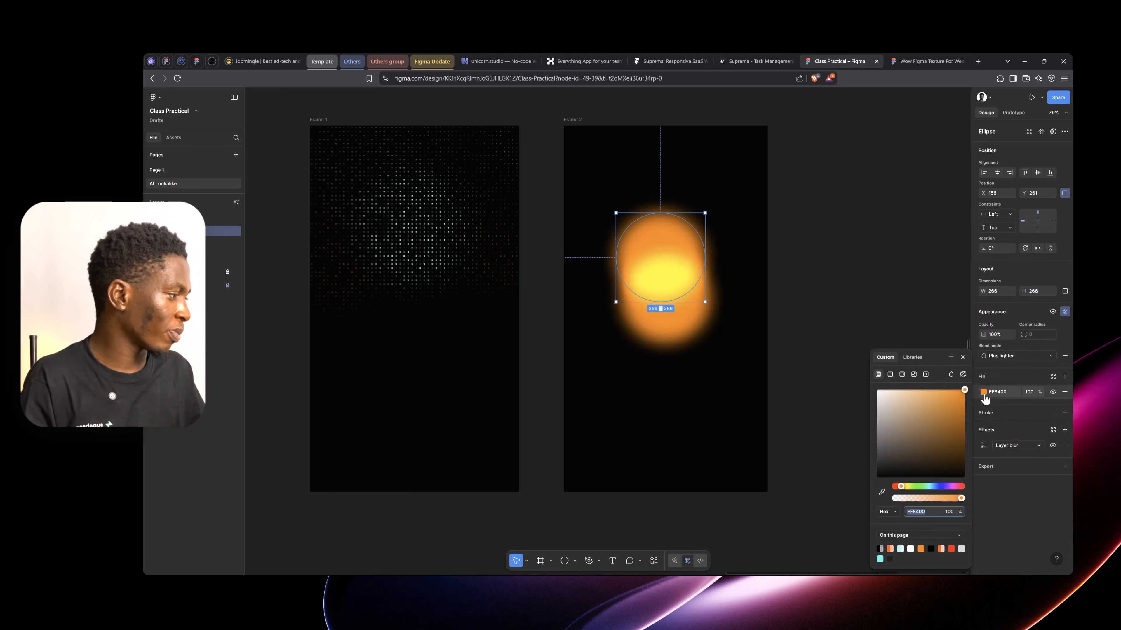
{"action": "left_click_drag", "start_coordinate": [913, 489], "coordinate": [930, 486]}
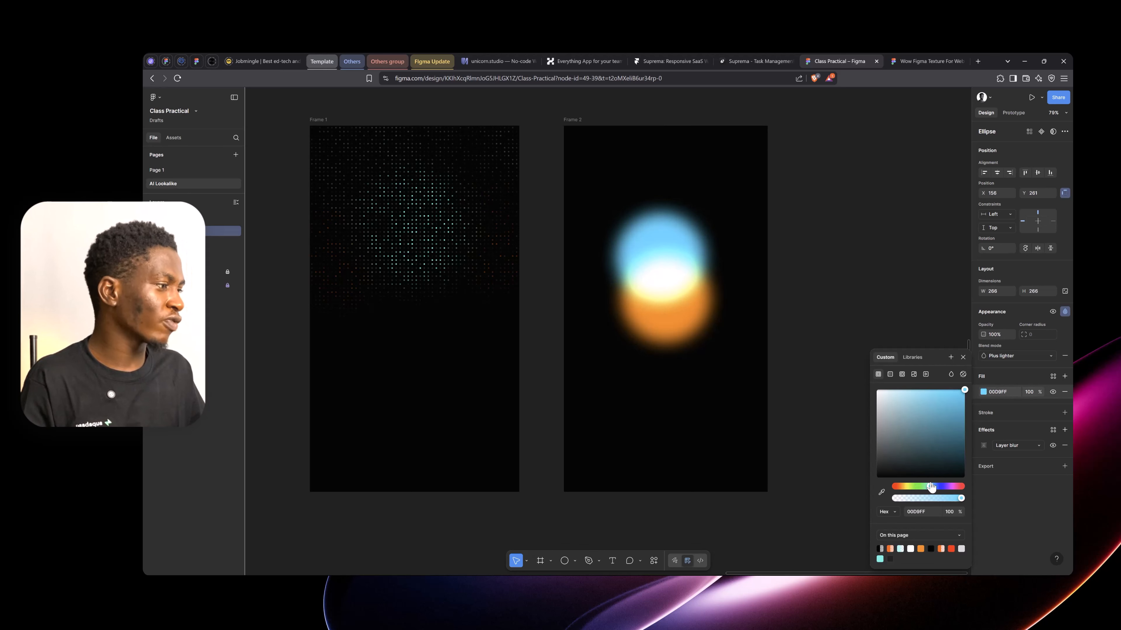
{"action": "left_click", "coordinate": [963, 357]}
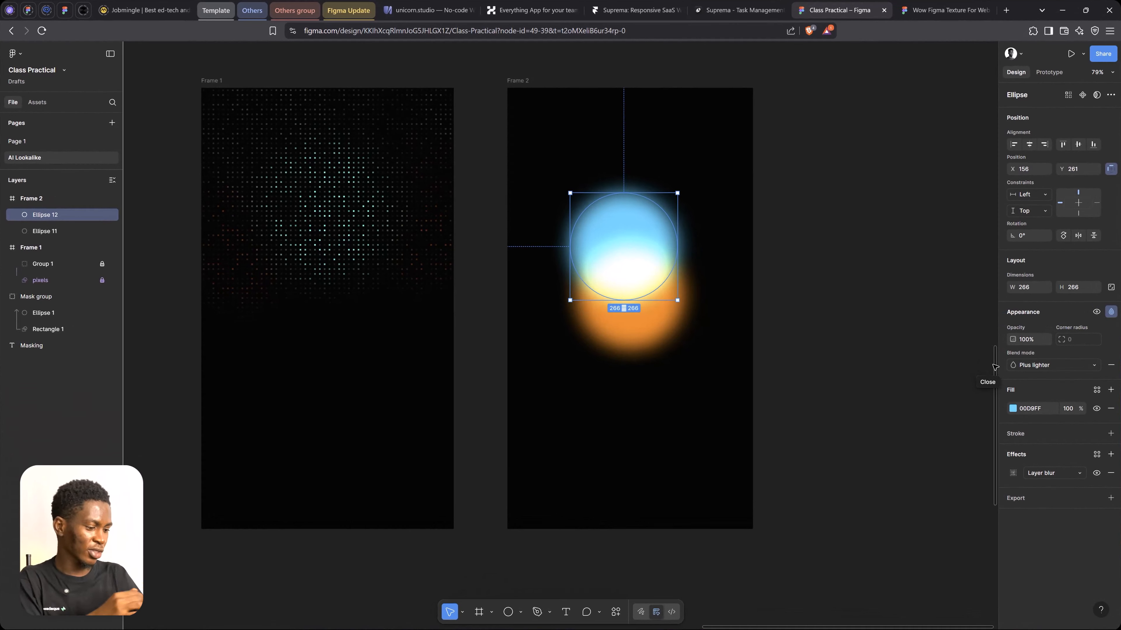
Step: Duplicate the blue circle and set the copy's fill to yellow FBFF00
{"action": "key", "text": "ctrl+d"}
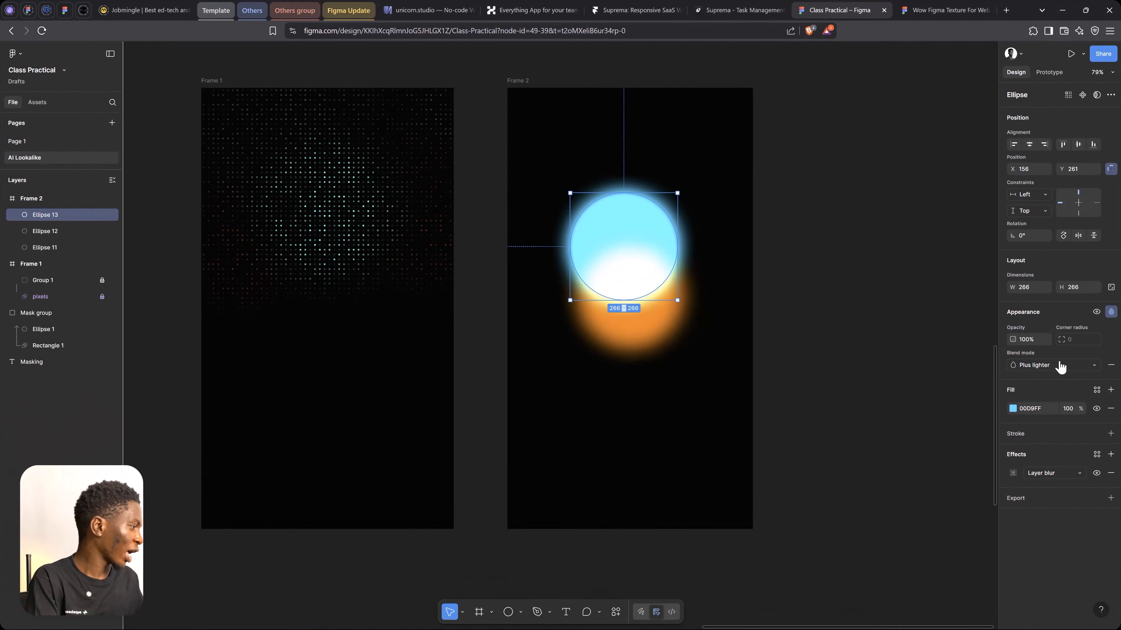
{"action": "left_click", "coordinate": [1012, 408]}
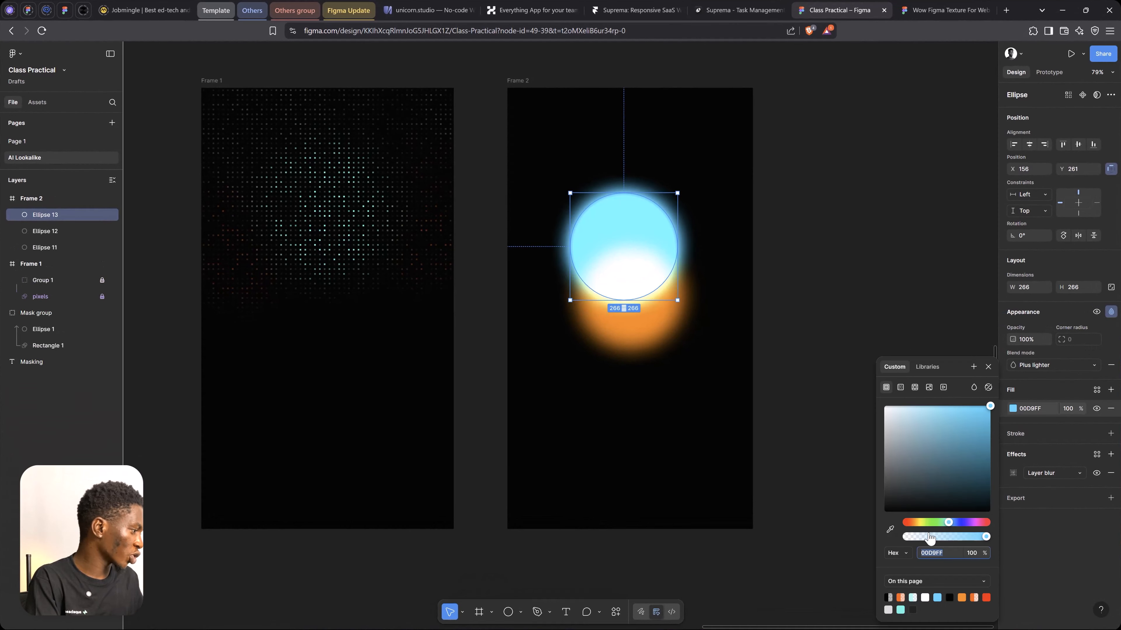
{"action": "left_click_drag", "start_coordinate": [929, 522], "coordinate": [919, 523]}
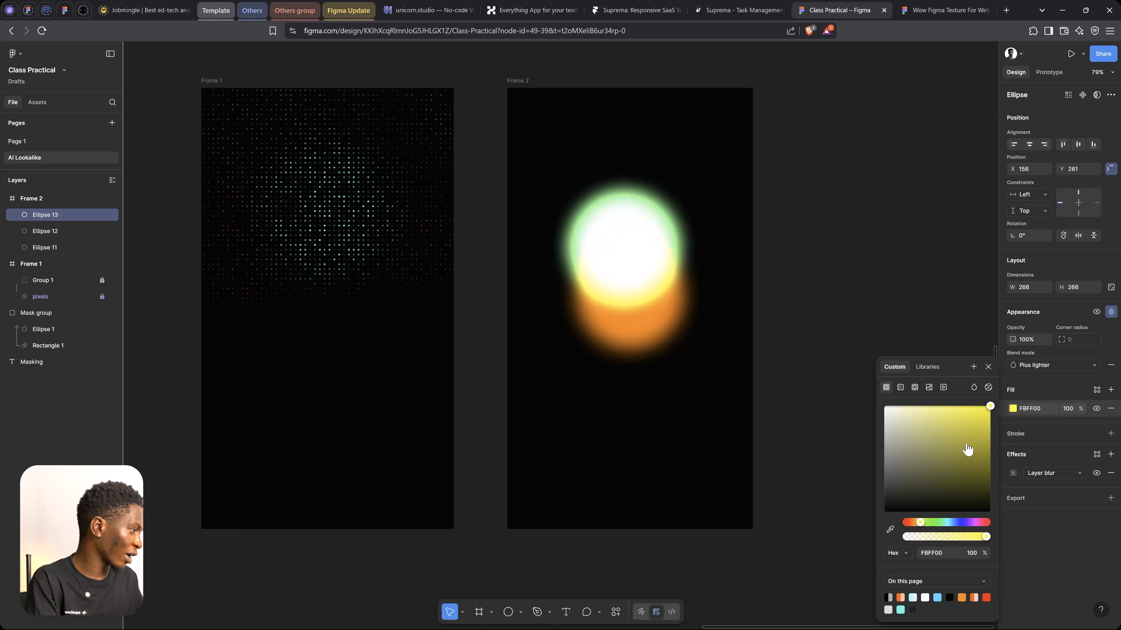
{"action": "left_click", "coordinate": [987, 367]}
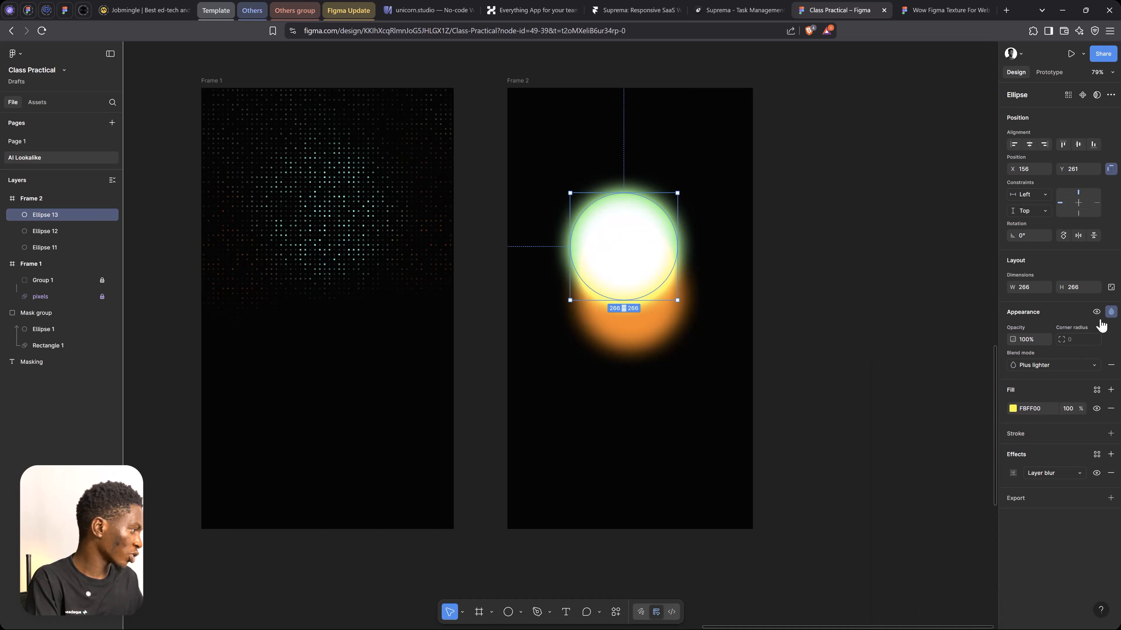
Step: Reset the yellow circle's blend mode, preview the alternatives, and reapply Plus lighter
{"action": "left_click", "coordinate": [1111, 312]}
{"action": "left_click", "coordinate": [1111, 311]}
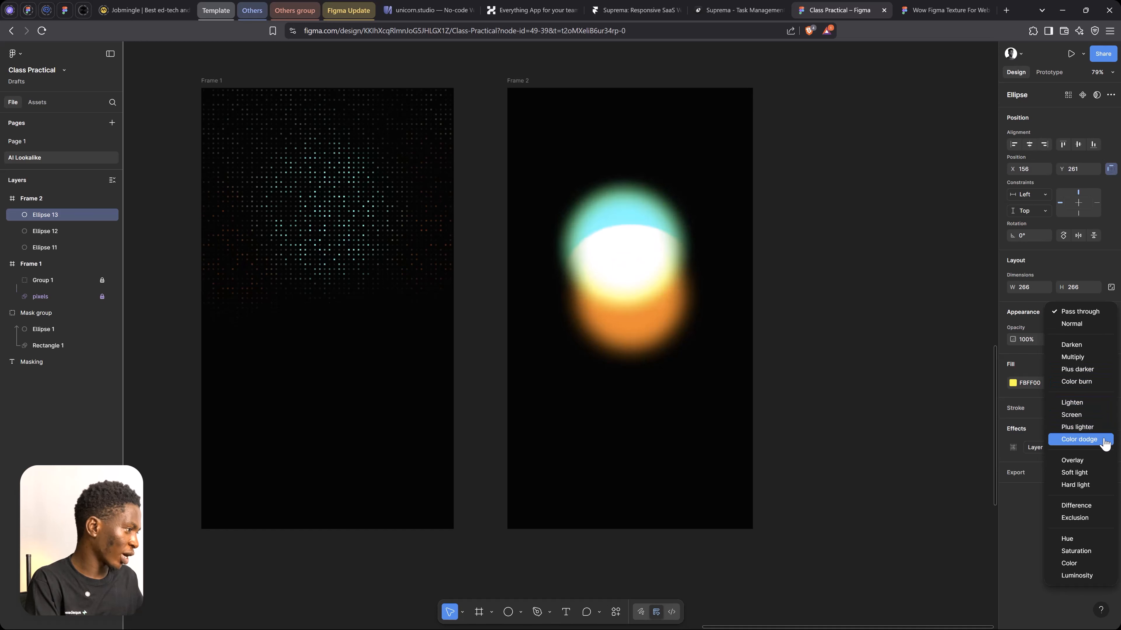
{"action": "left_click", "coordinate": [1103, 429]}
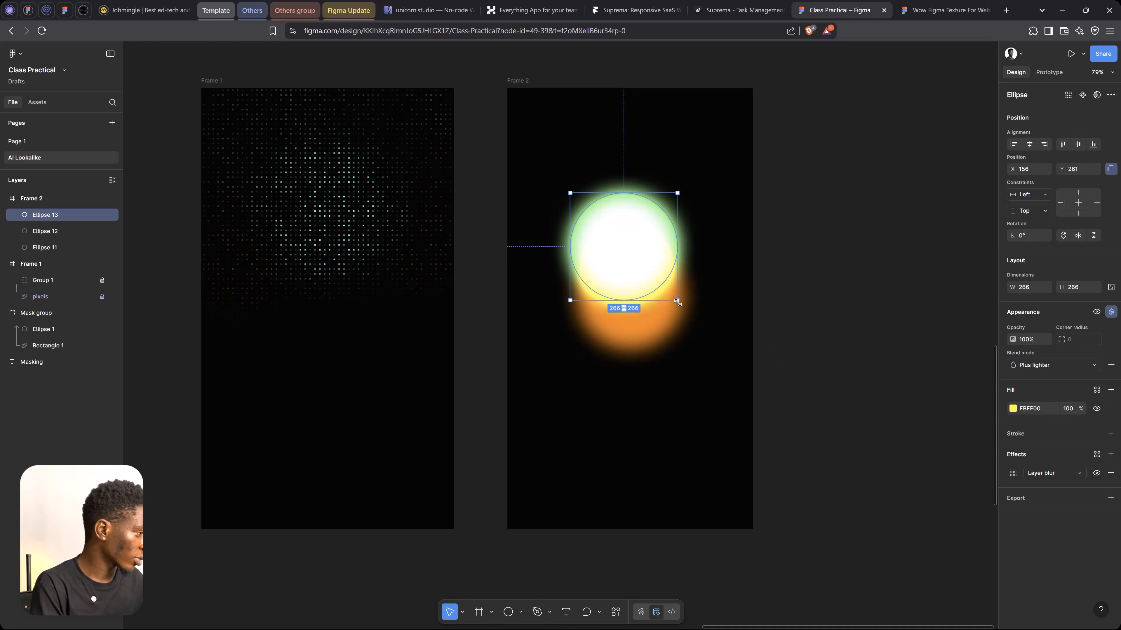
Step: Shrink the yellow circle to about 132 × 132 and move it over the orange circle's centre at about X 239, Y 450
{"action": "left_click_drag", "start_coordinate": [677, 300], "coordinate": [600, 206]}
{"action": "left_click_drag", "start_coordinate": [658, 205], "coordinate": [669, 238]}
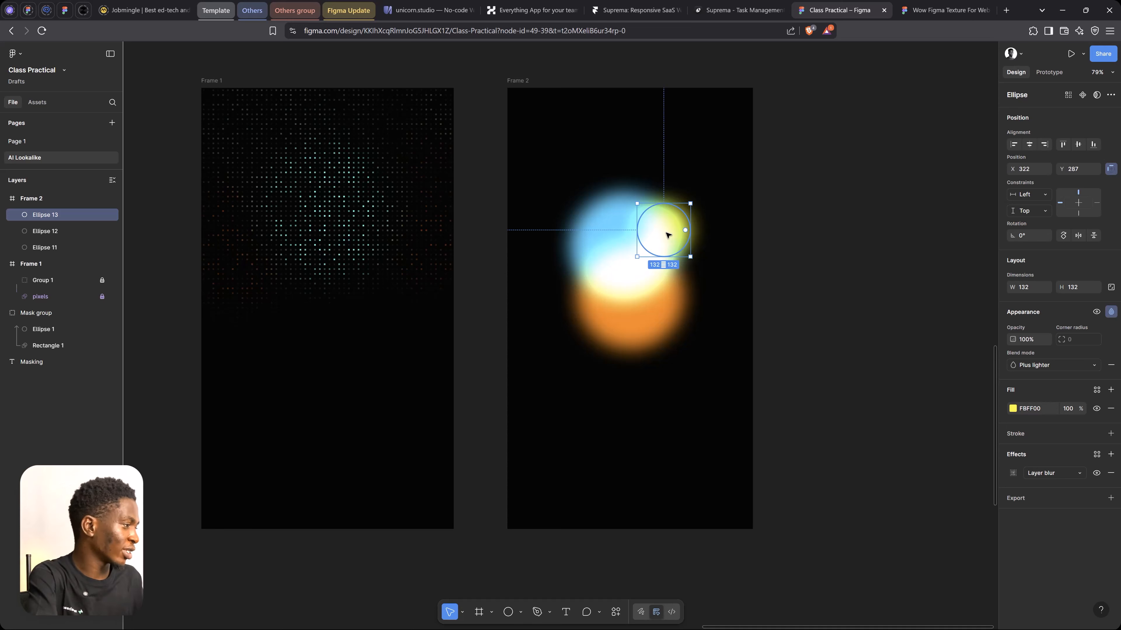
{"action": "left_click_drag", "start_coordinate": [669, 228], "coordinate": [638, 298]}
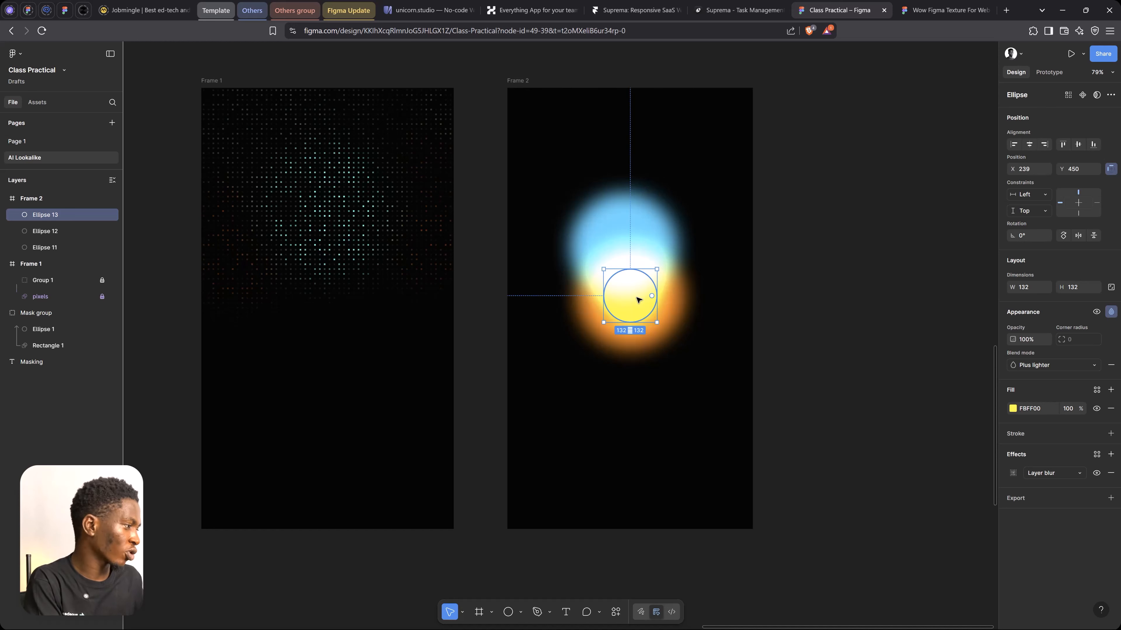
Step: Duplicate the yellow circle, move the copy onto the blue circle at about X 254, Y 261, and set its fill to pink FF008C
{"action": "key", "text": "ctrl+d"}
{"action": "left_click_drag", "start_coordinate": [675, 375], "coordinate": [650, 233]}
{"action": "left_click", "coordinate": [1012, 408]}
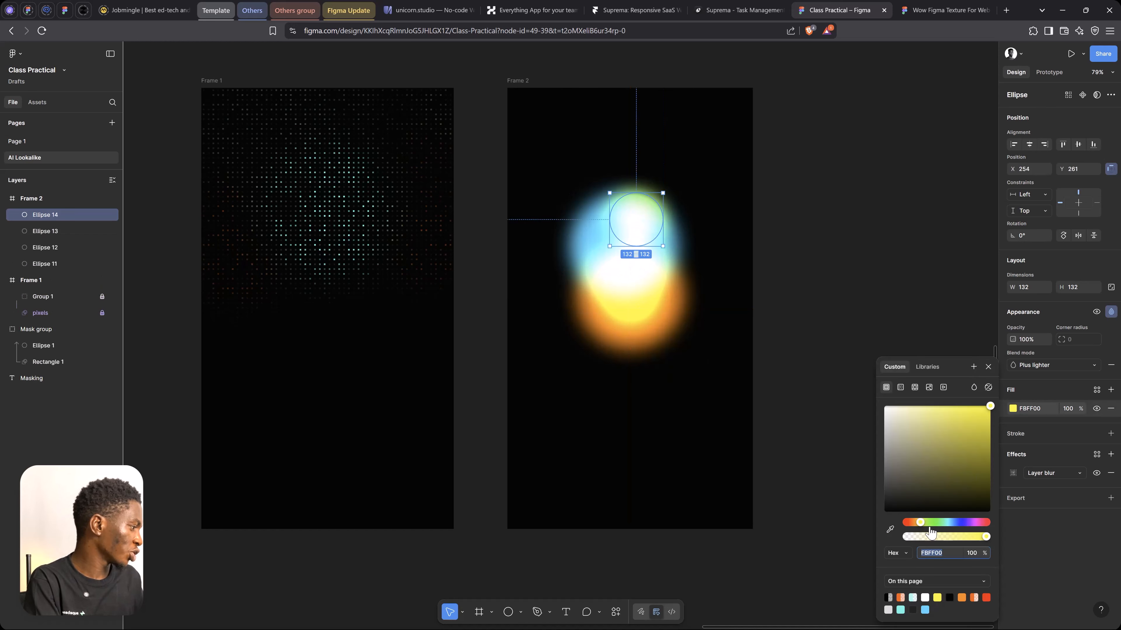
{"action": "left_click_drag", "start_coordinate": [930, 523], "coordinate": [980, 521]}
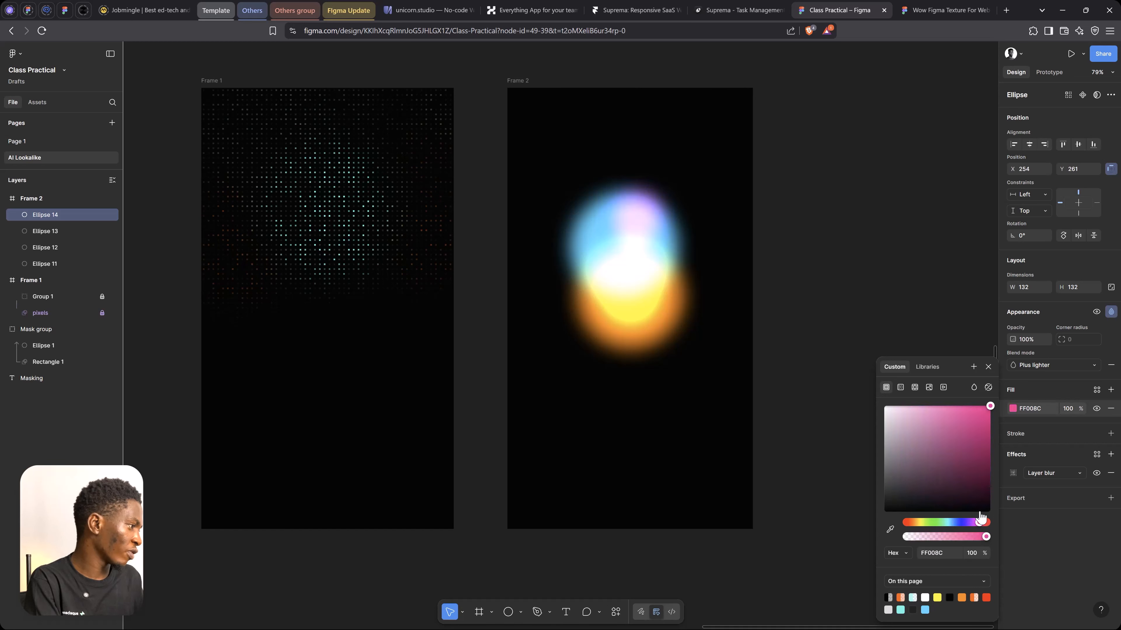
Step: Reset the pink circle's blend mode, preview the alternatives such as Color dodge, and reapply Plus lighter
{"action": "left_click", "coordinate": [1111, 314]}
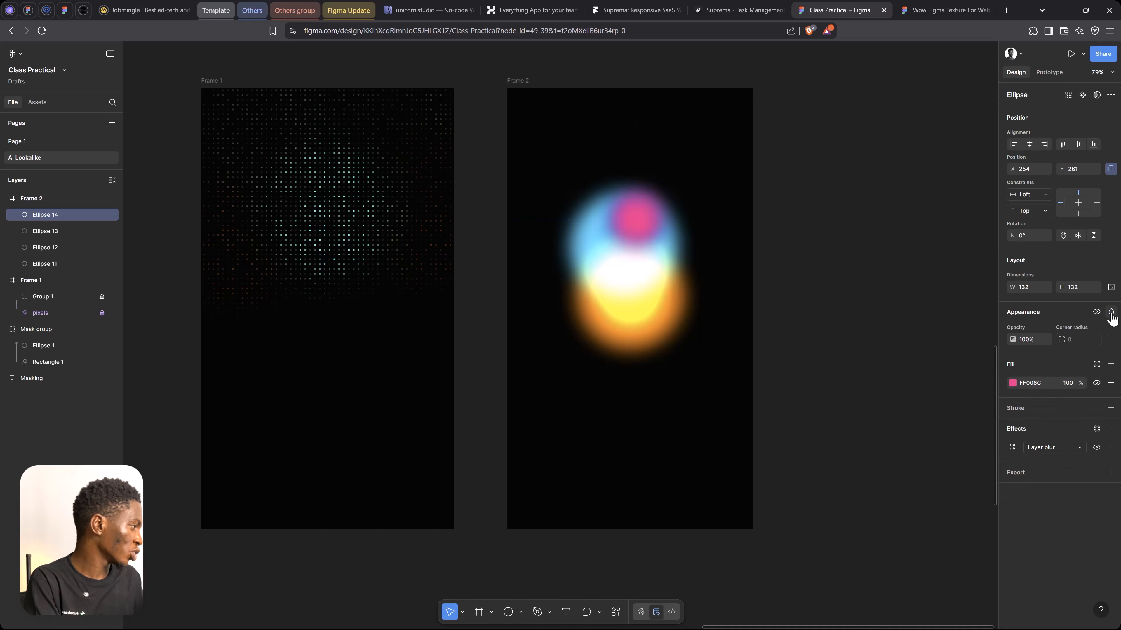
{"action": "left_click", "coordinate": [1111, 313]}
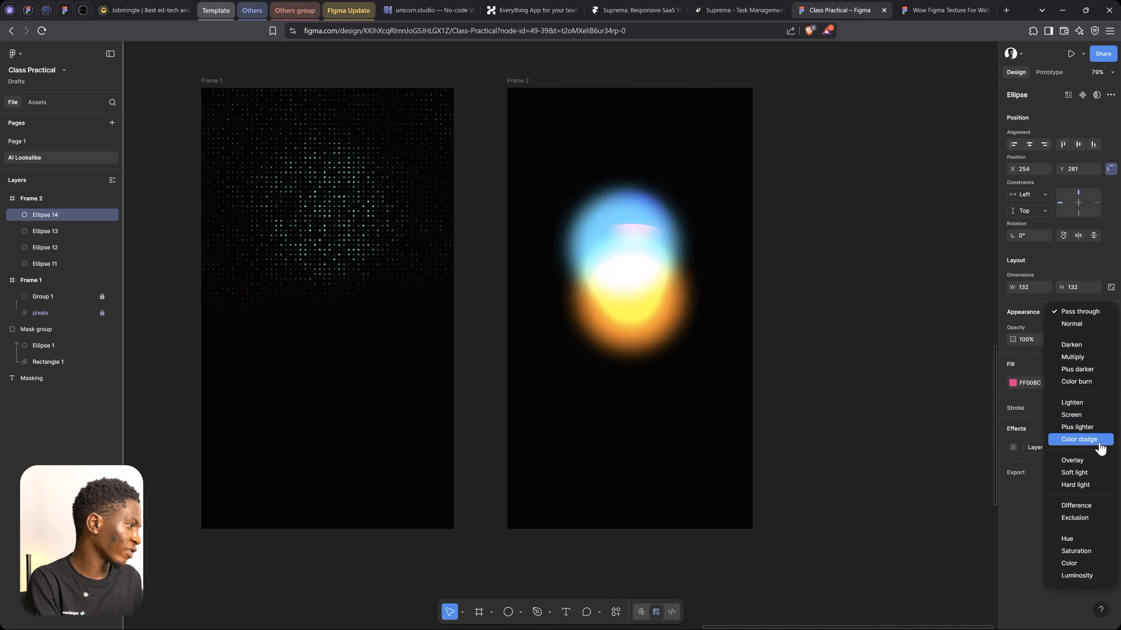
{"action": "left_click", "coordinate": [1098, 427]}
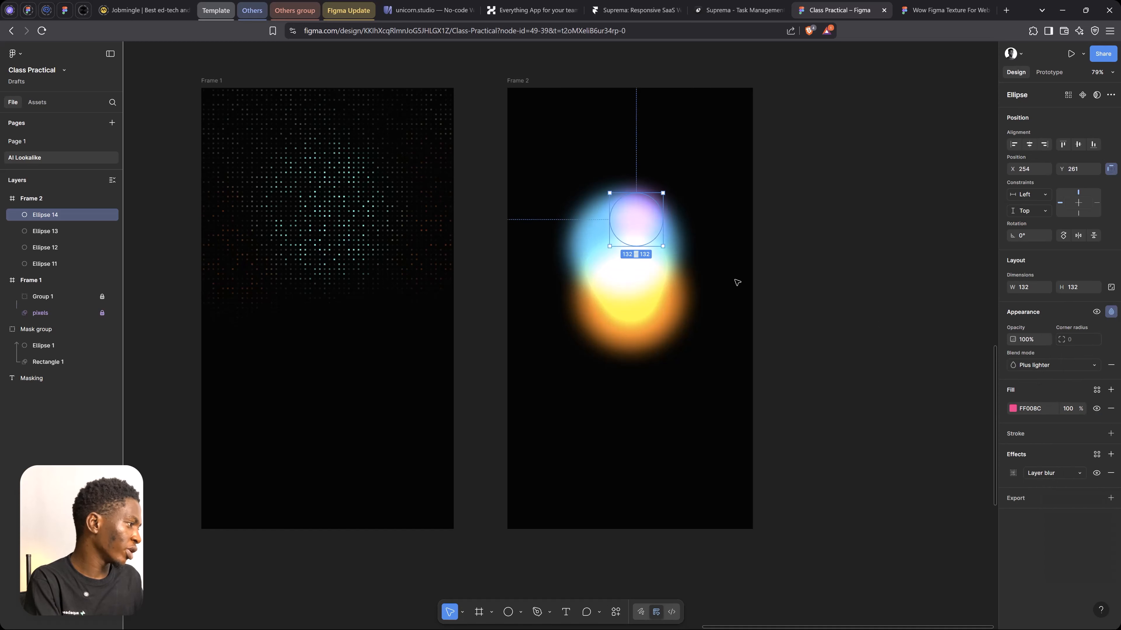
Step: Move the pink circle to about X 290, Y 383 over the blue and orange overlap, and move Frame 2 close beside Frame 1
{"action": "left_click_drag", "start_coordinate": [644, 217], "coordinate": [592, 264]}
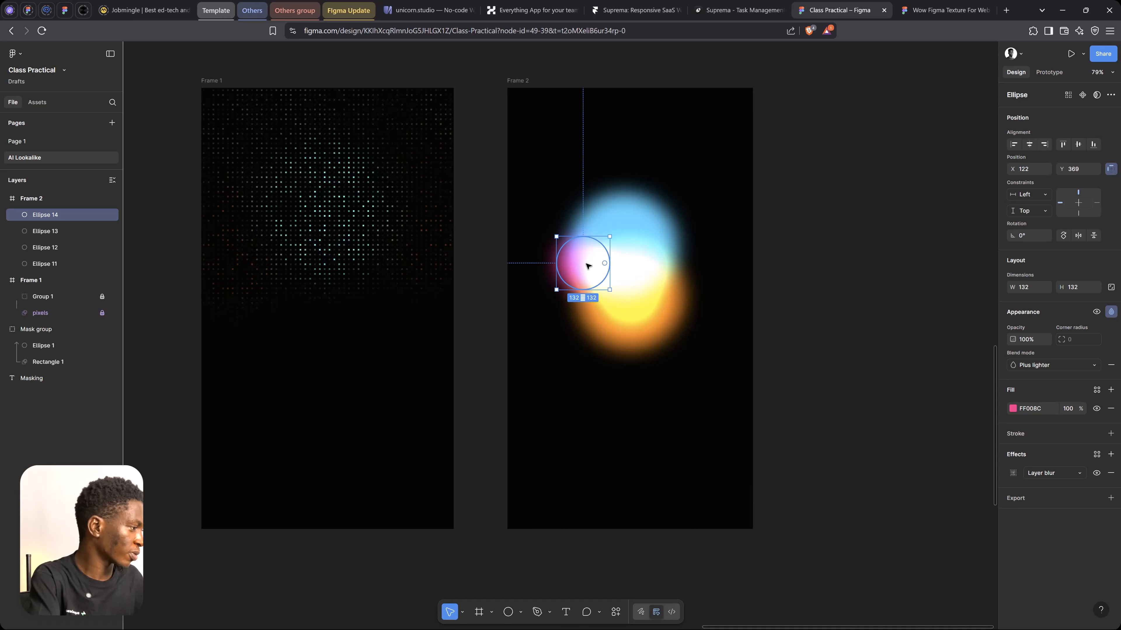
{"action": "left_click_drag", "start_coordinate": [587, 266], "coordinate": [655, 271]}
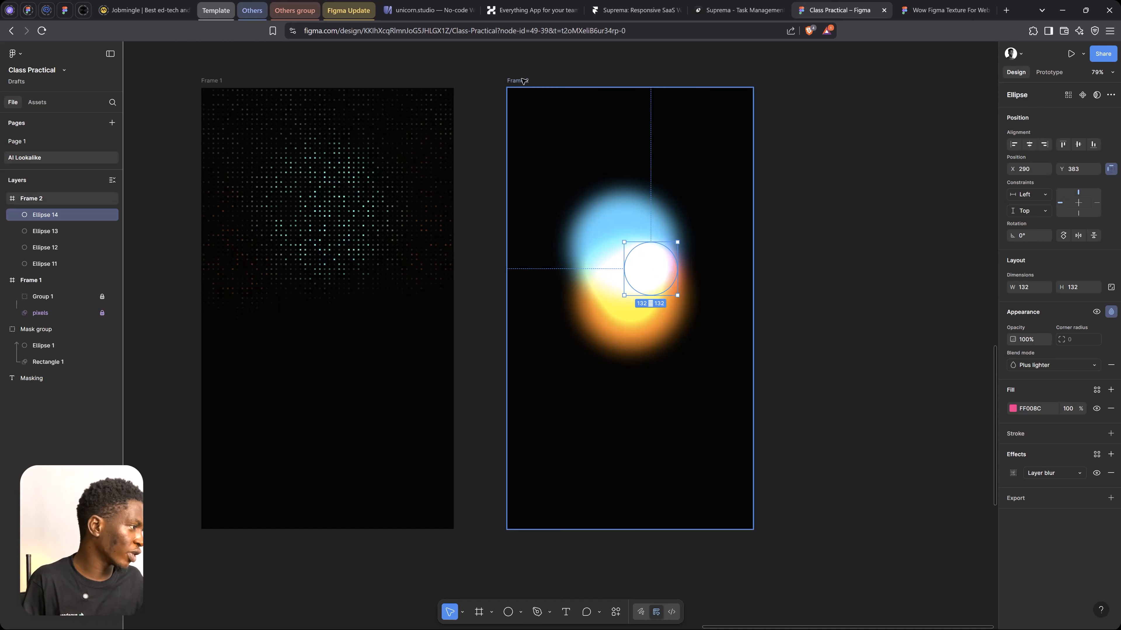
{"action": "left_click_drag", "start_coordinate": [517, 80], "coordinate": [477, 82]}
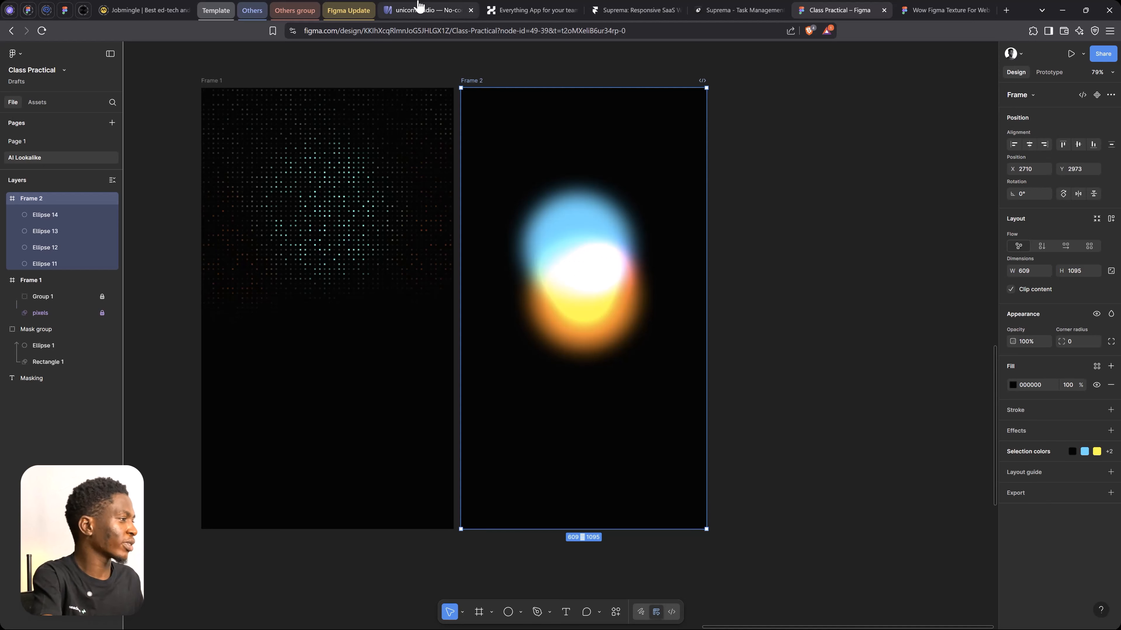
Step: Switch to the huly.io page and run the Fonts Ninja extension on its hero section
{"action": "left_click", "coordinate": [540, 9]}
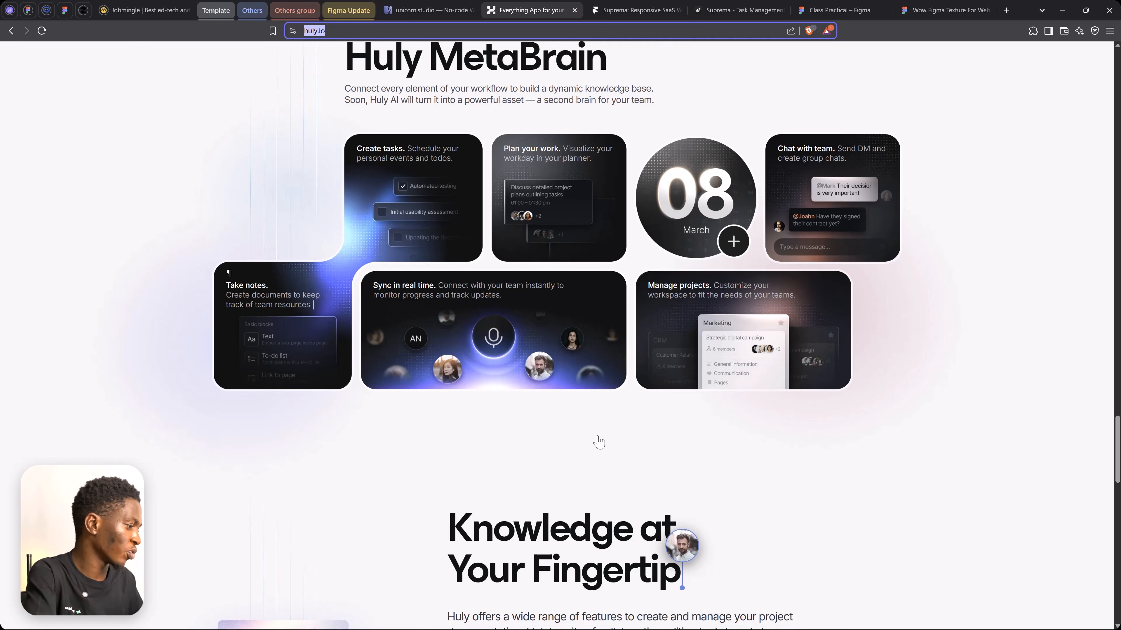
{"action": "scroll", "coordinate": [598, 442], "scroll_direction": "down", "scroll_amount": 12}
{"action": "scroll", "coordinate": [605, 422], "scroll_direction": "up", "scroll_amount": 20}
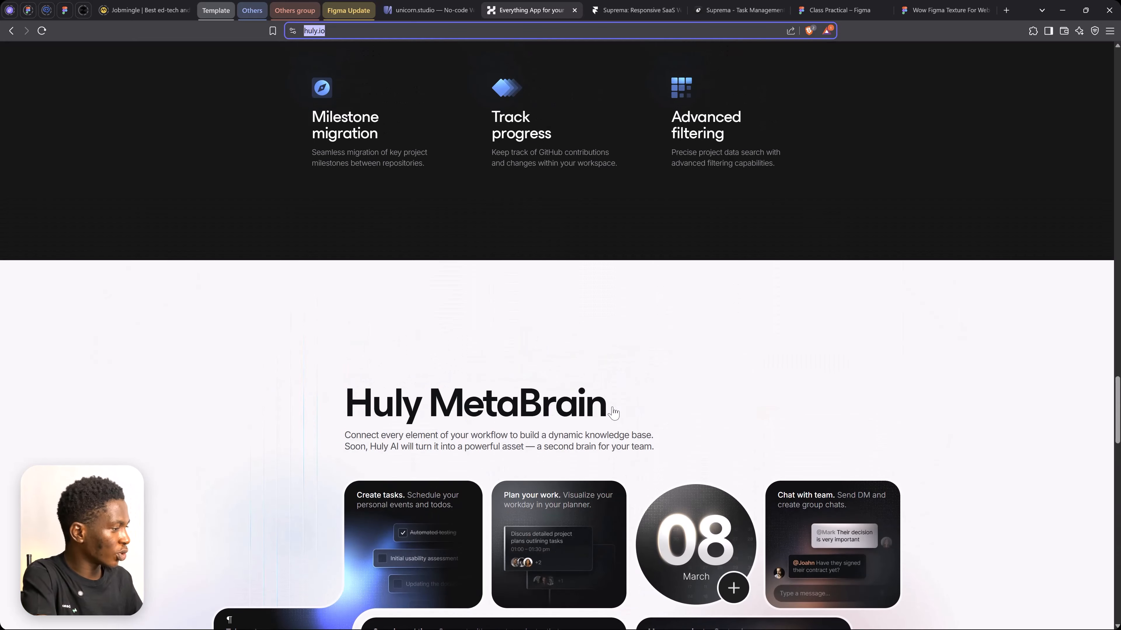
{"action": "scroll", "coordinate": [607, 380], "scroll_direction": "up", "scroll_amount": 8}
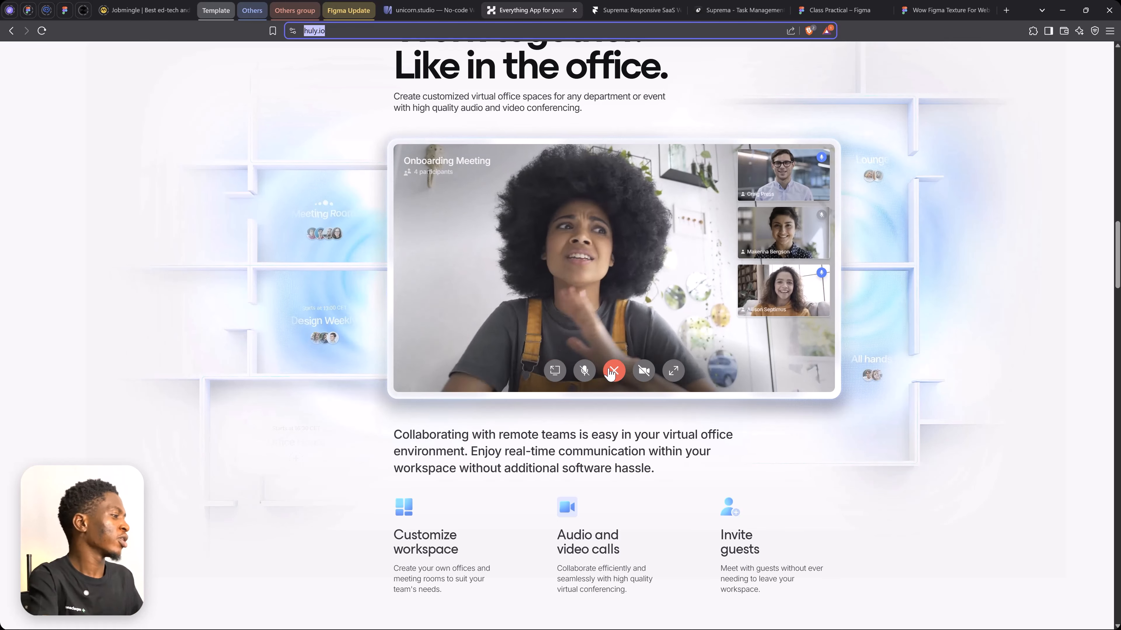
{"action": "scroll", "coordinate": [695, 402], "scroll_direction": "up", "scroll_amount": 15}
{"action": "scroll", "coordinate": [690, 388], "scroll_direction": "up", "scroll_amount": 10}
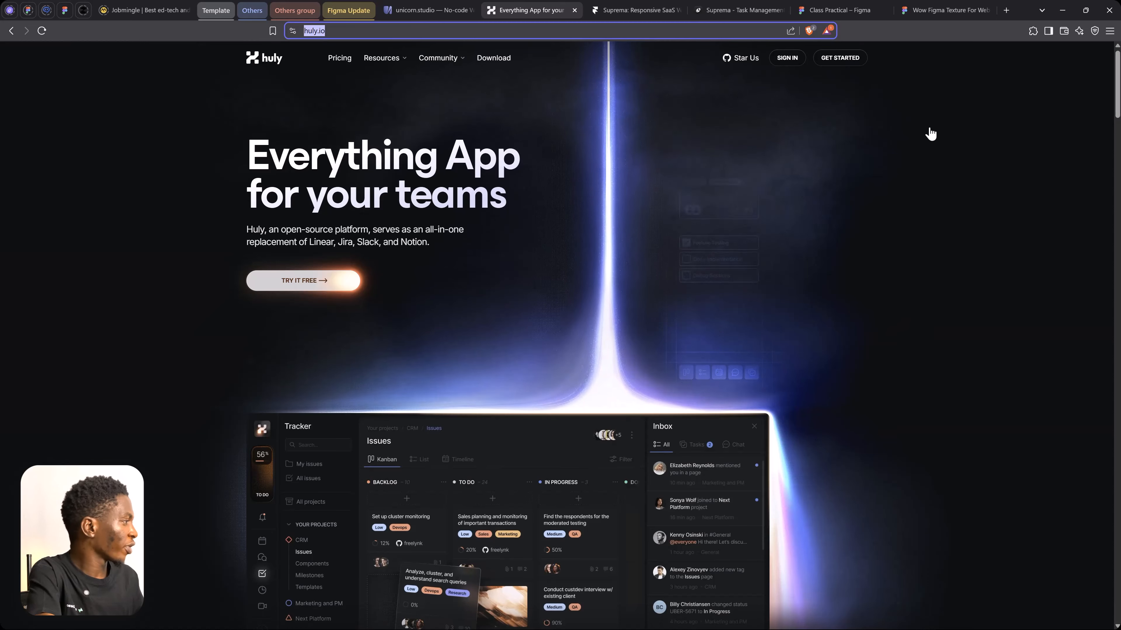
{"action": "left_click", "coordinate": [1033, 30]}
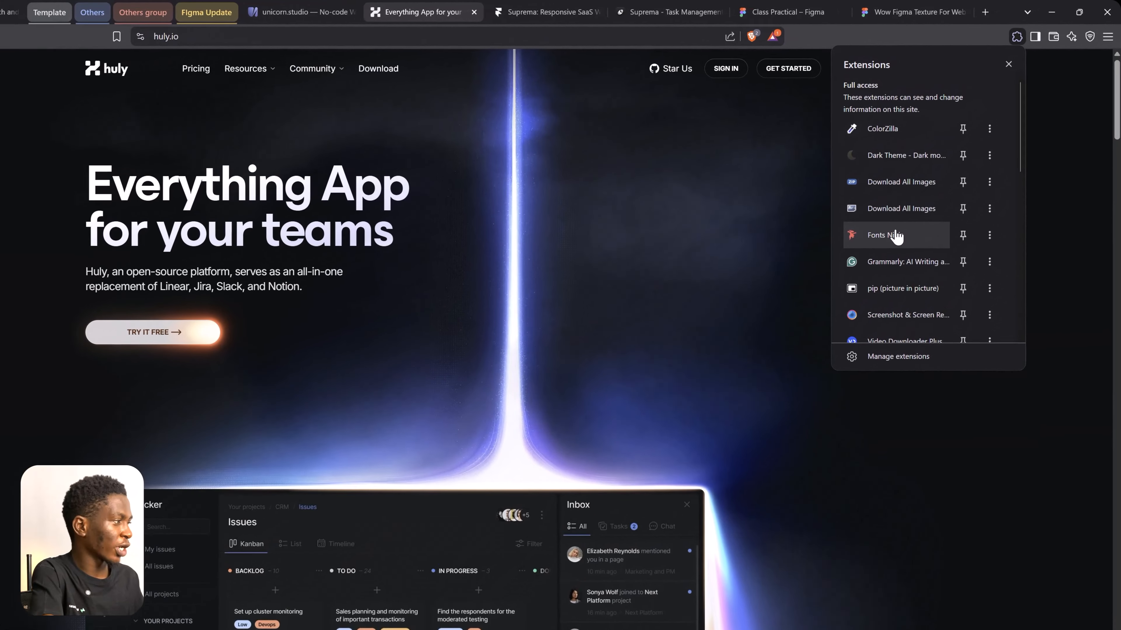
{"action": "left_click", "coordinate": [923, 206]}
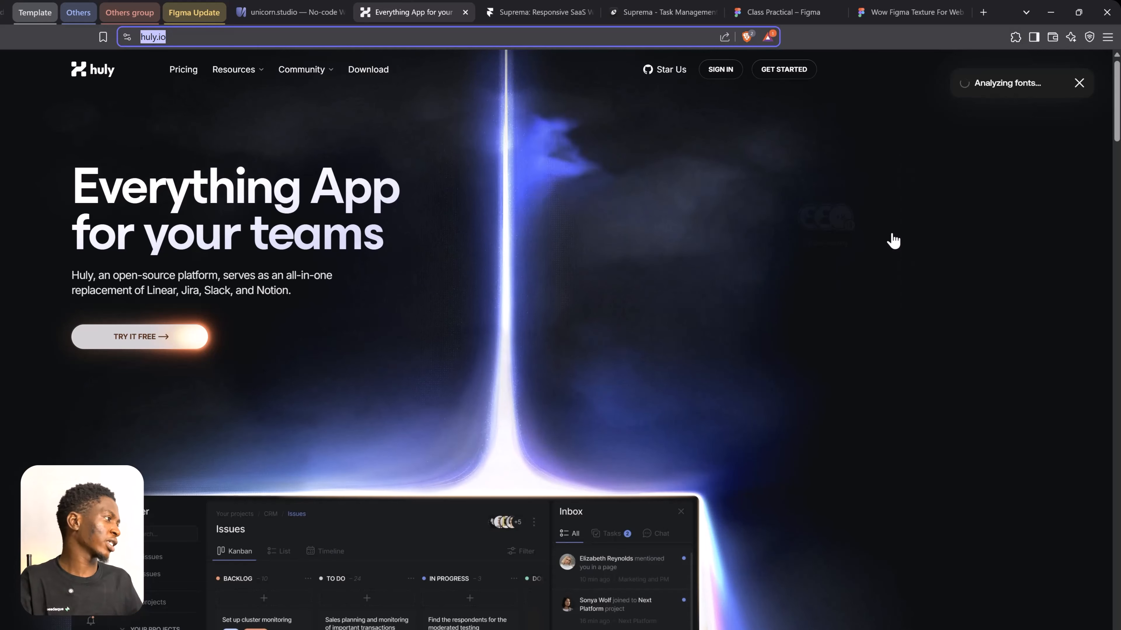
Step: Open the Chrome Web Store and search its extensions for "font ninja"
{"action": "left_click", "coordinate": [1107, 37]}
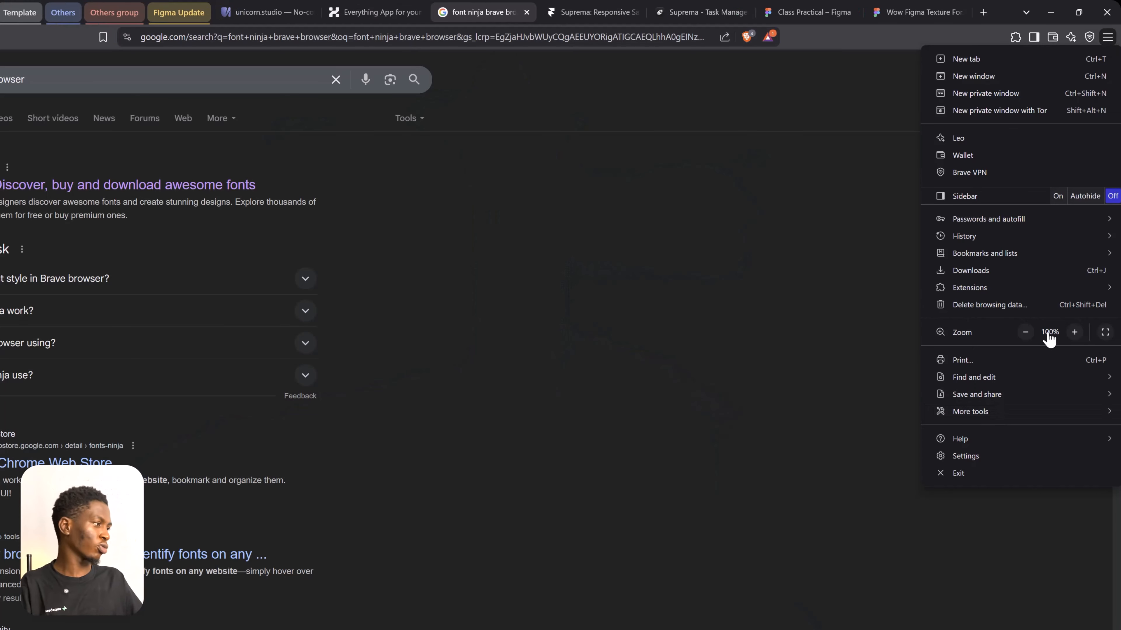
{"action": "mouse_move", "coordinate": [1040, 405]}
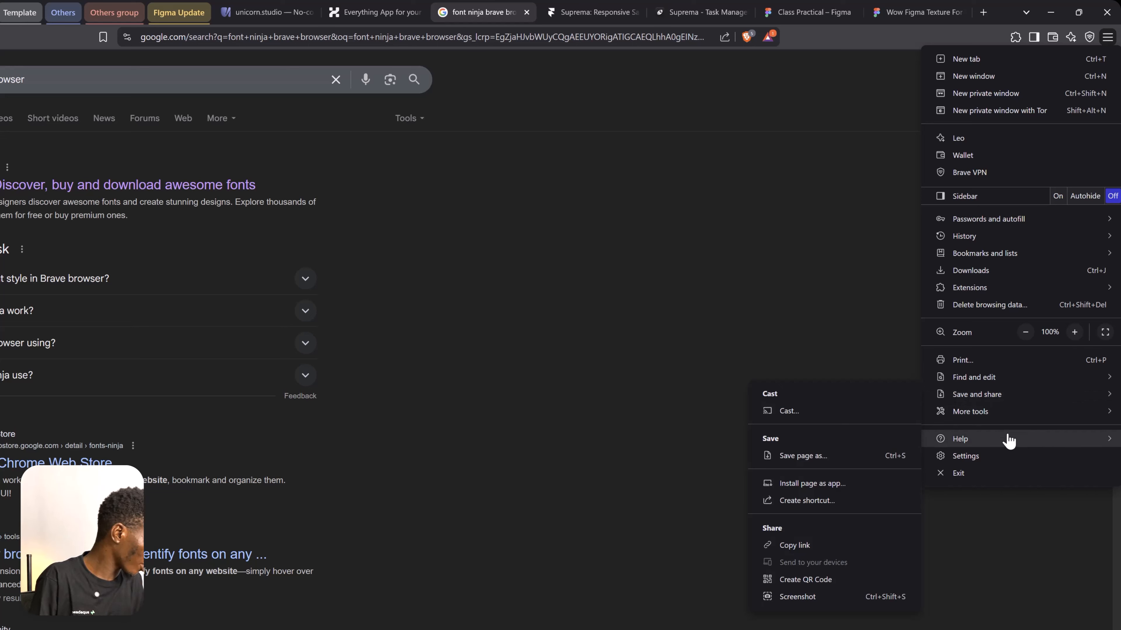
{"action": "mouse_move", "coordinate": [1006, 421]}
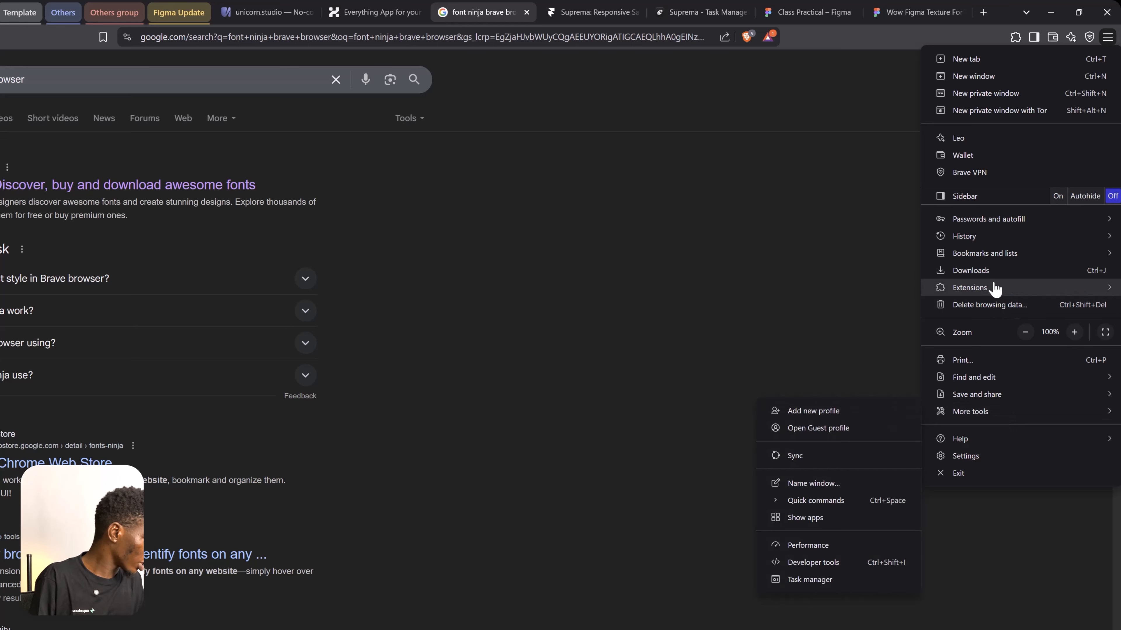
{"action": "mouse_move", "coordinate": [993, 288]}
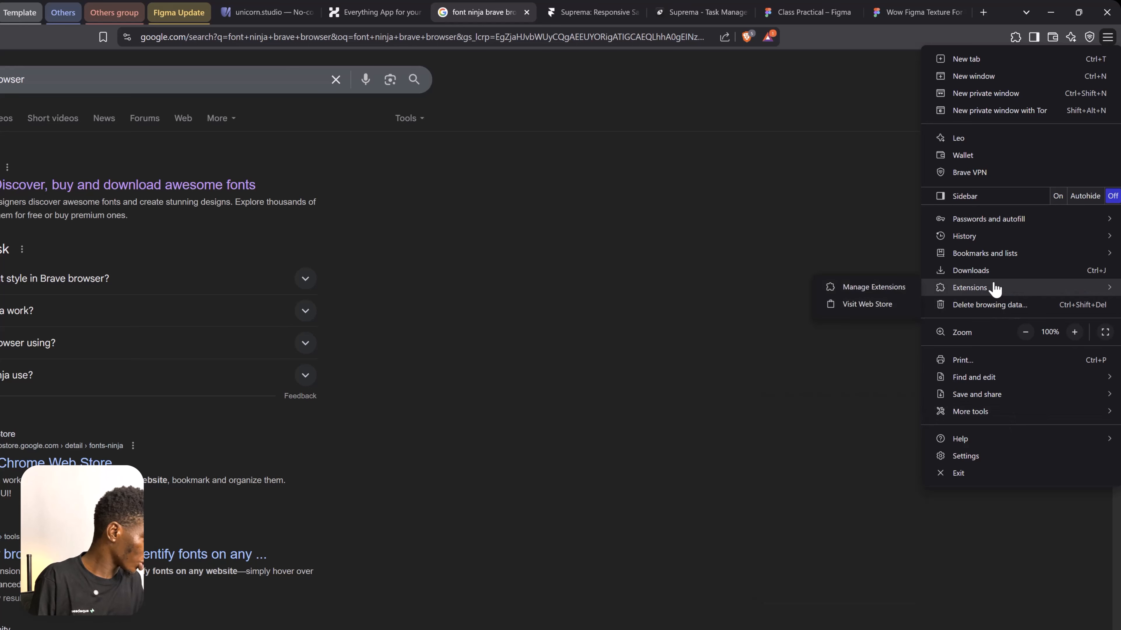
{"action": "left_click", "coordinate": [867, 304]}
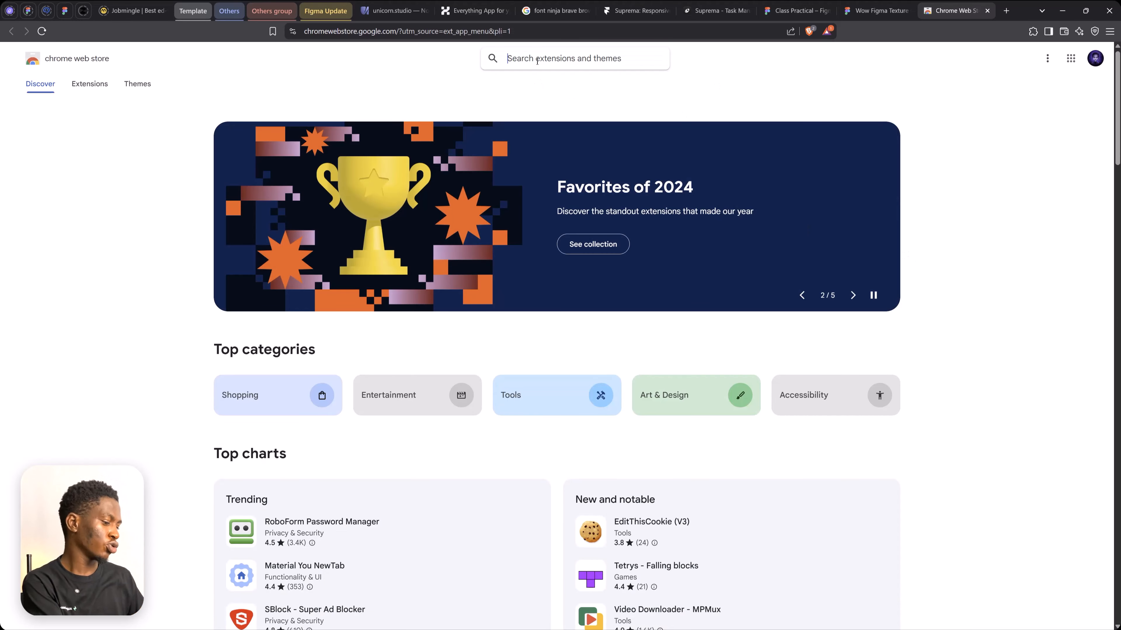
{"action": "type", "text": "font n"}
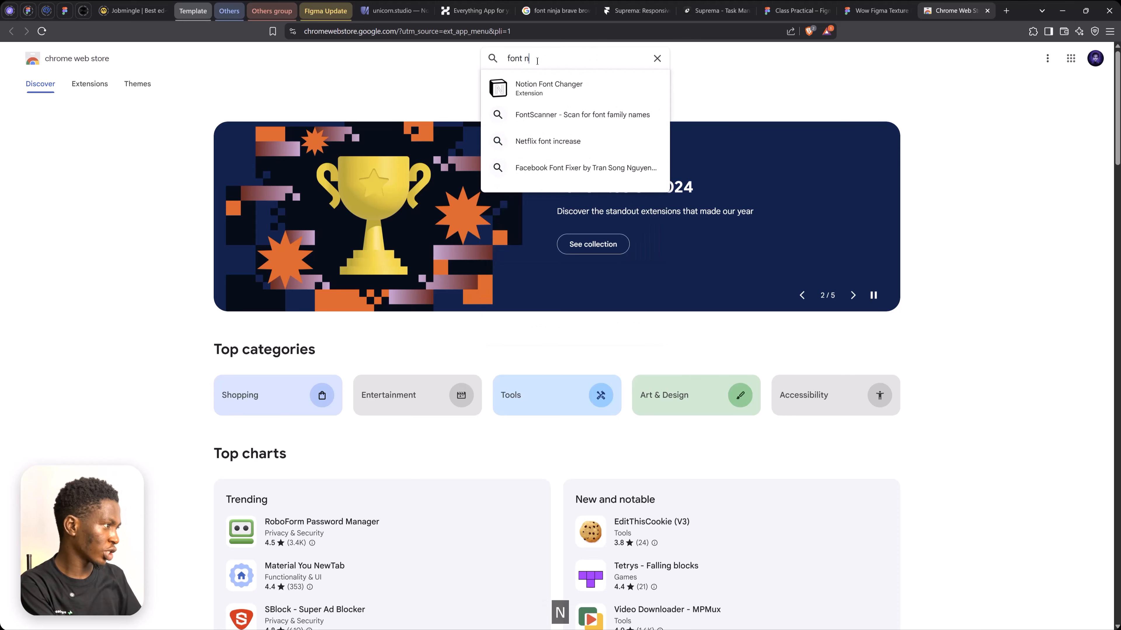
{"action": "type", "text": "inja"}
{"action": "key", "text": "Return"}
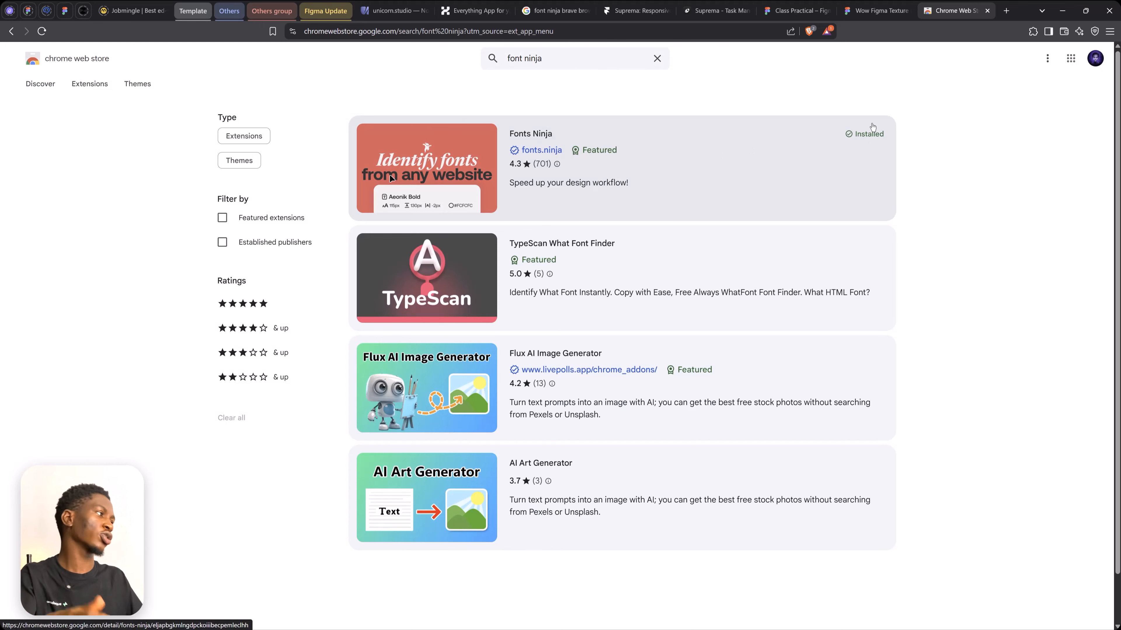
Step: Return to the huly.io page and go through the Fonts Ninja introduction until it is dismissed
{"action": "left_click", "coordinate": [638, 10]}
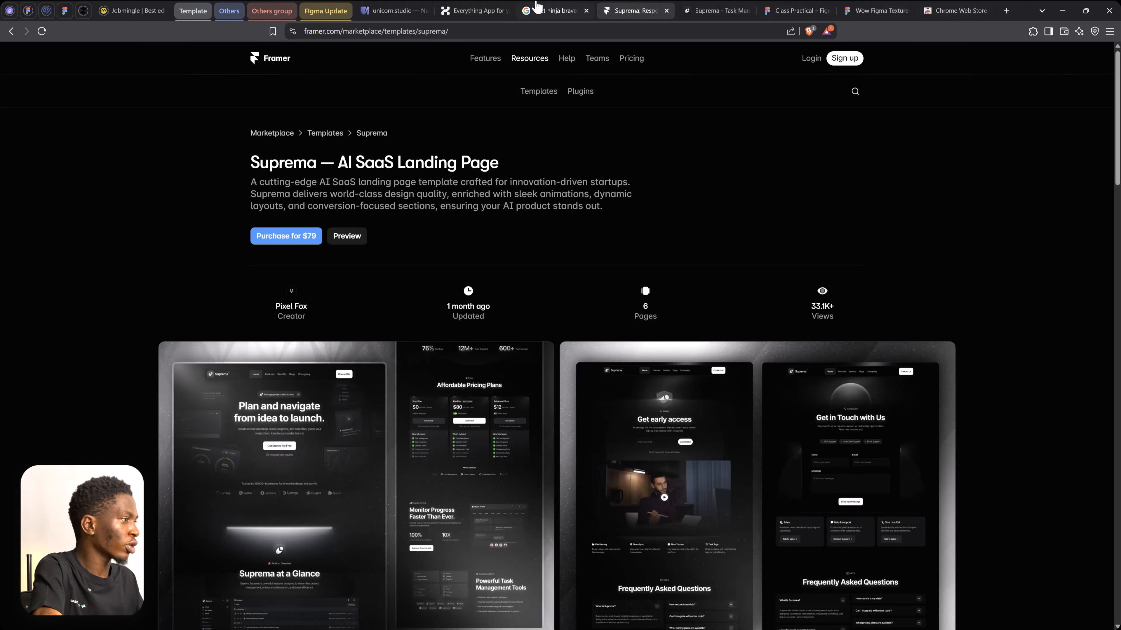
{"action": "left_click", "coordinate": [473, 11]}
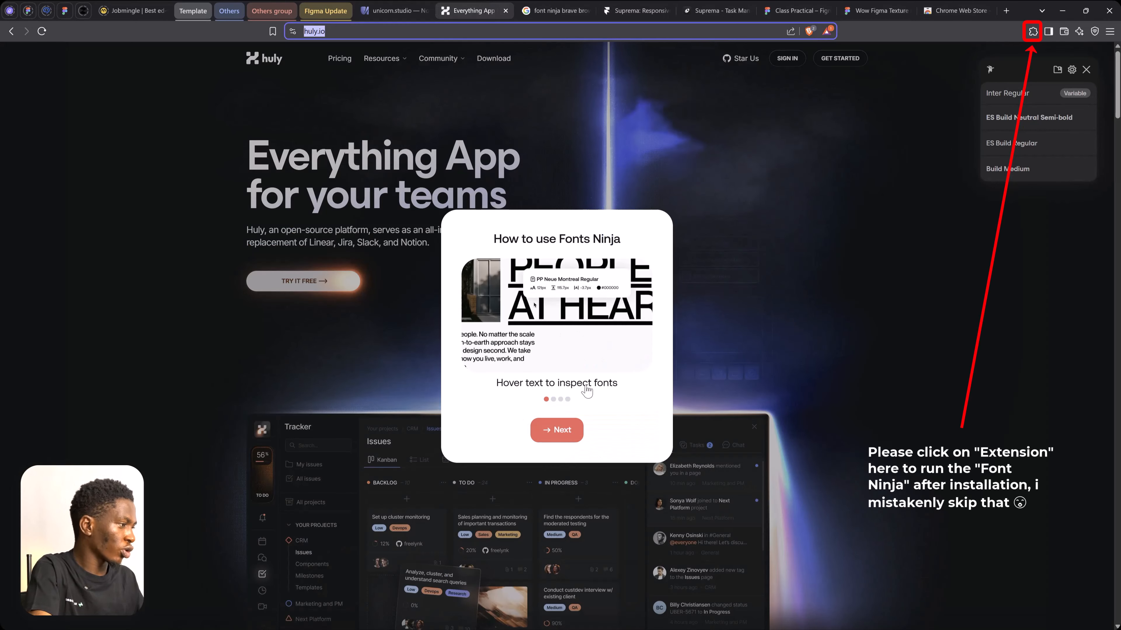
{"action": "left_click", "coordinate": [563, 432]}
{"action": "left_click", "coordinate": [564, 434]}
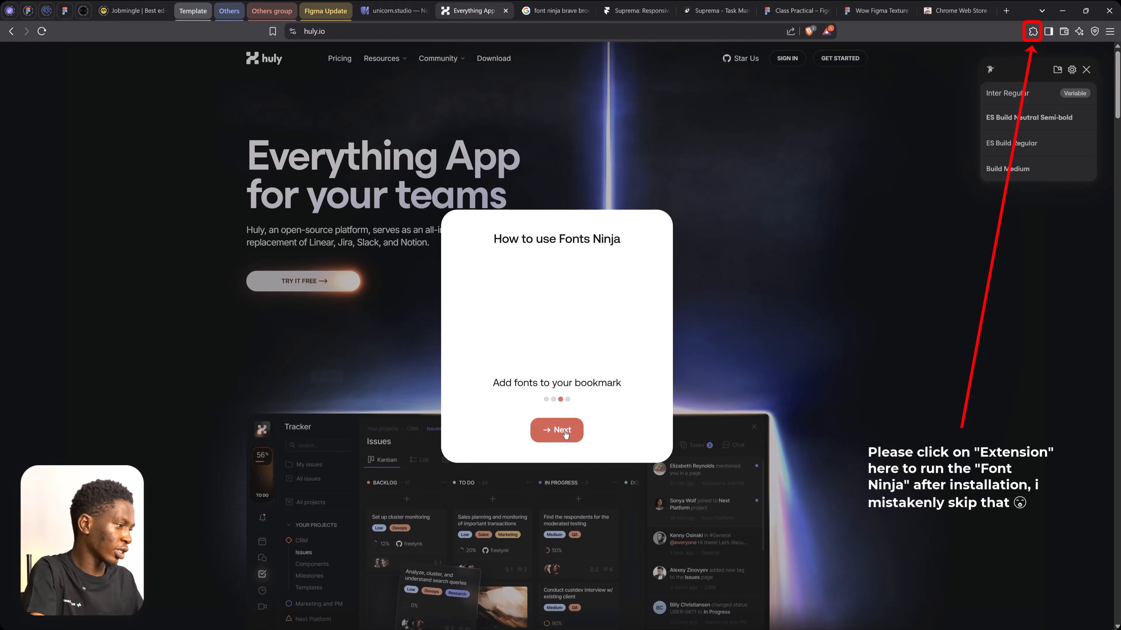
{"action": "left_click", "coordinate": [565, 434]}
{"action": "left_click", "coordinate": [556, 431]}
{"action": "left_click", "coordinate": [574, 351]}
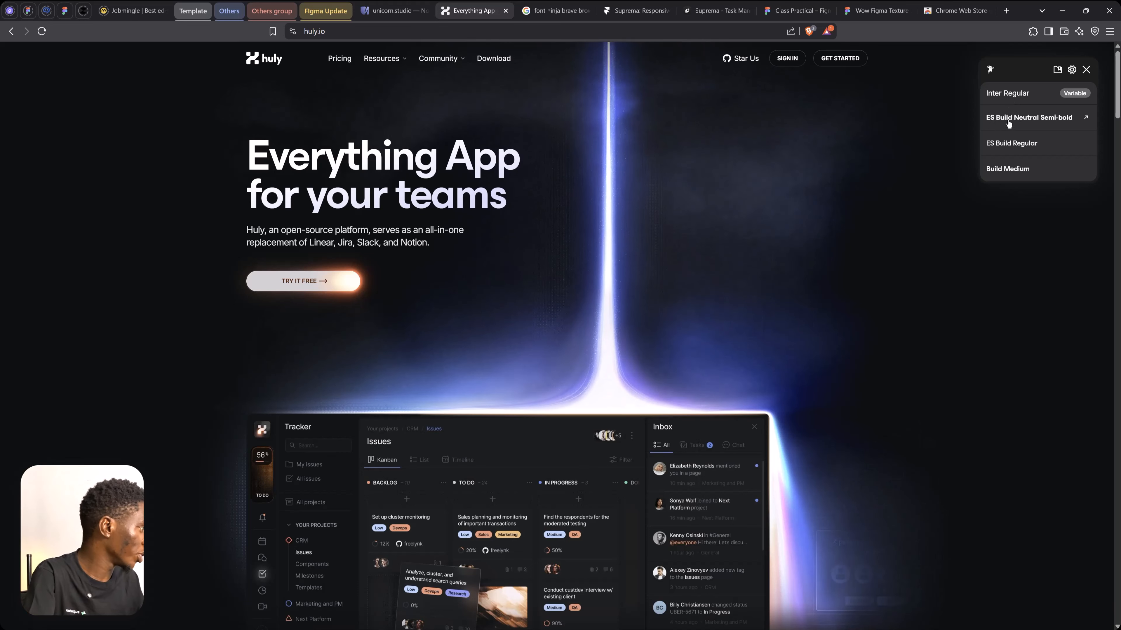
Step: Inspect the fonts of the Huly hero heading and paragraph with Fonts Ninja, and view the Unmatched productivity section
{"action": "mouse_move", "coordinate": [475, 179]}
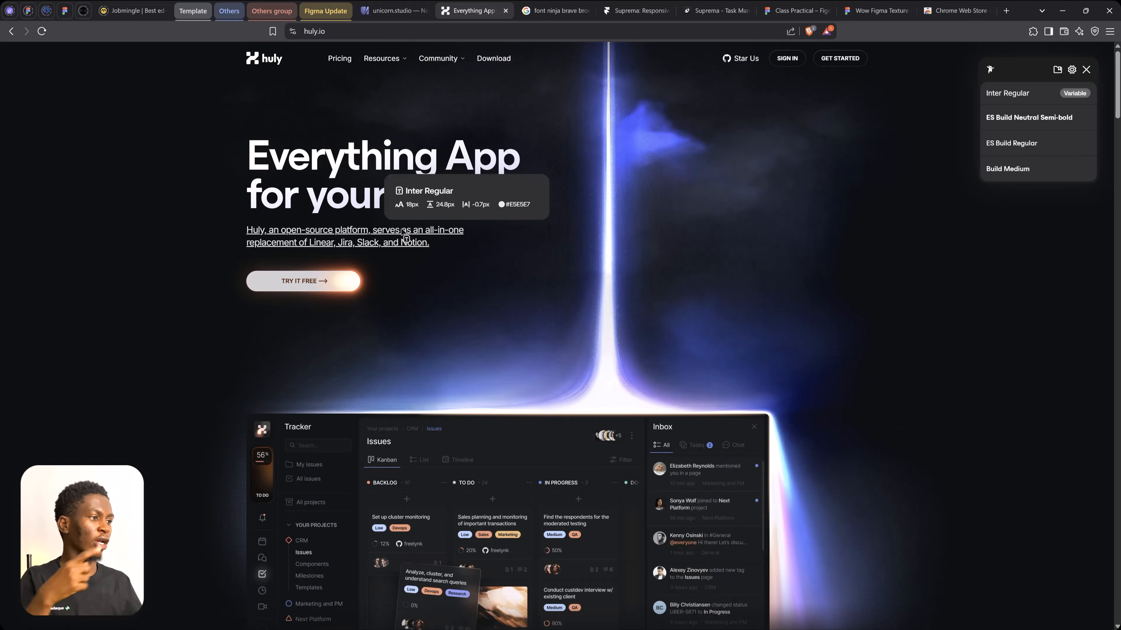
{"action": "scroll", "coordinate": [447, 294], "scroll_direction": "down", "scroll_amount": 8}
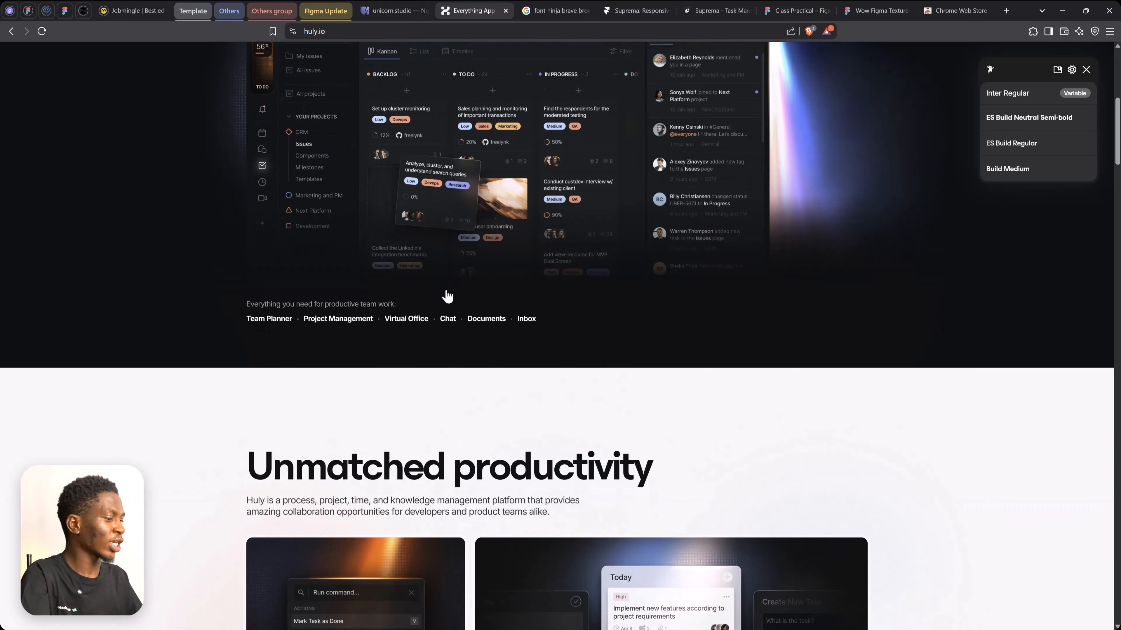
{"action": "scroll", "coordinate": [446, 294], "scroll_direction": "down", "scroll_amount": 5}
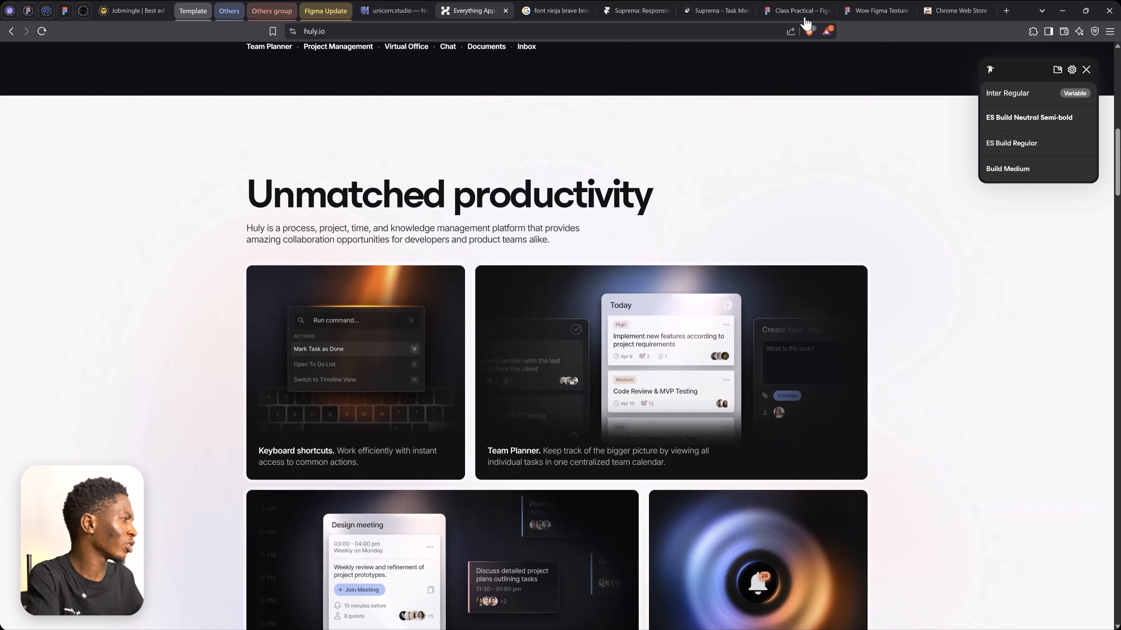
Step: Switch back to the Class Practical file in Figma and add the text "Es build" on the empty canvas beside Frame 2
{"action": "left_click", "coordinate": [799, 10]}
{"action": "left_click", "coordinate": [768, 261]}
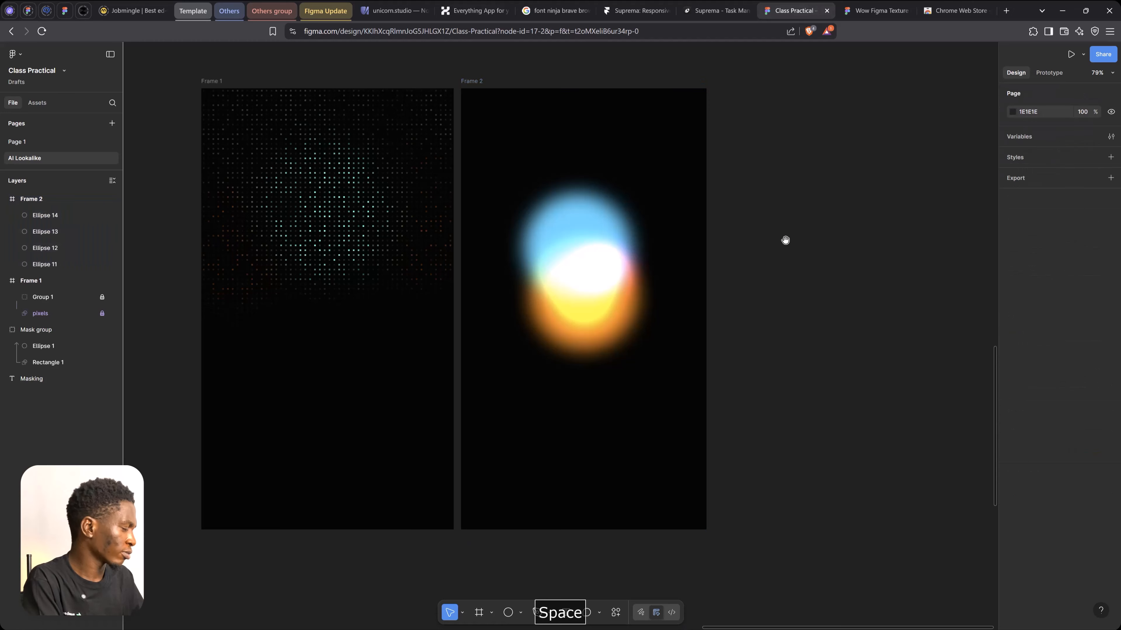
{"action": "left_click_drag", "start_coordinate": [783, 240], "coordinate": [553, 245]}
{"action": "key", "text": "t"}
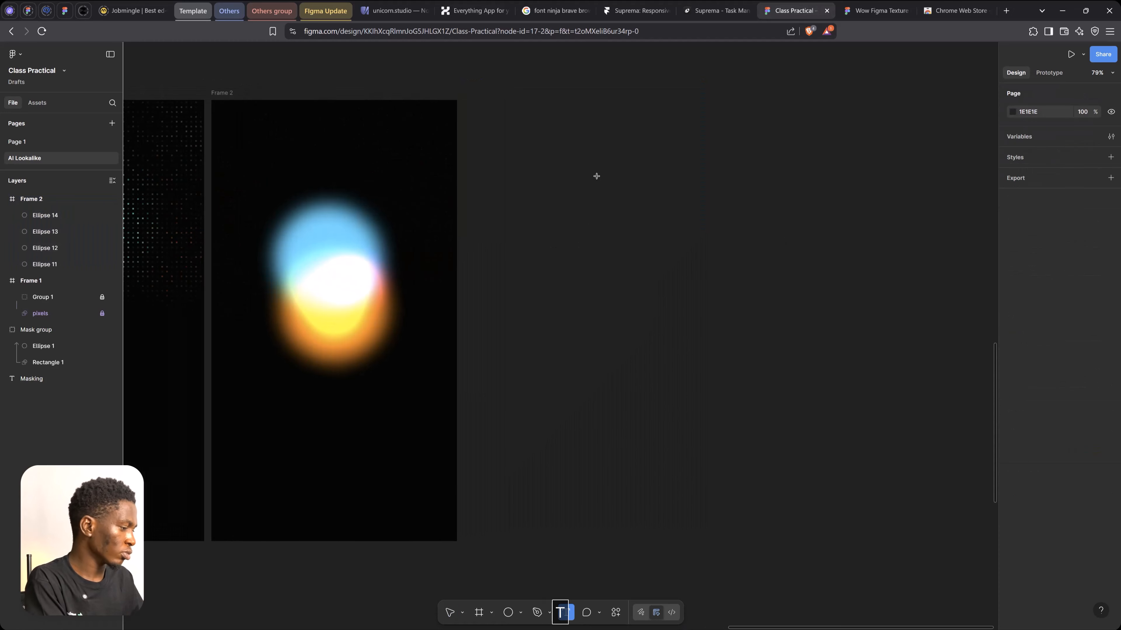
{"action": "left_click", "coordinate": [596, 176]}
{"action": "type", "text": "Es build"}
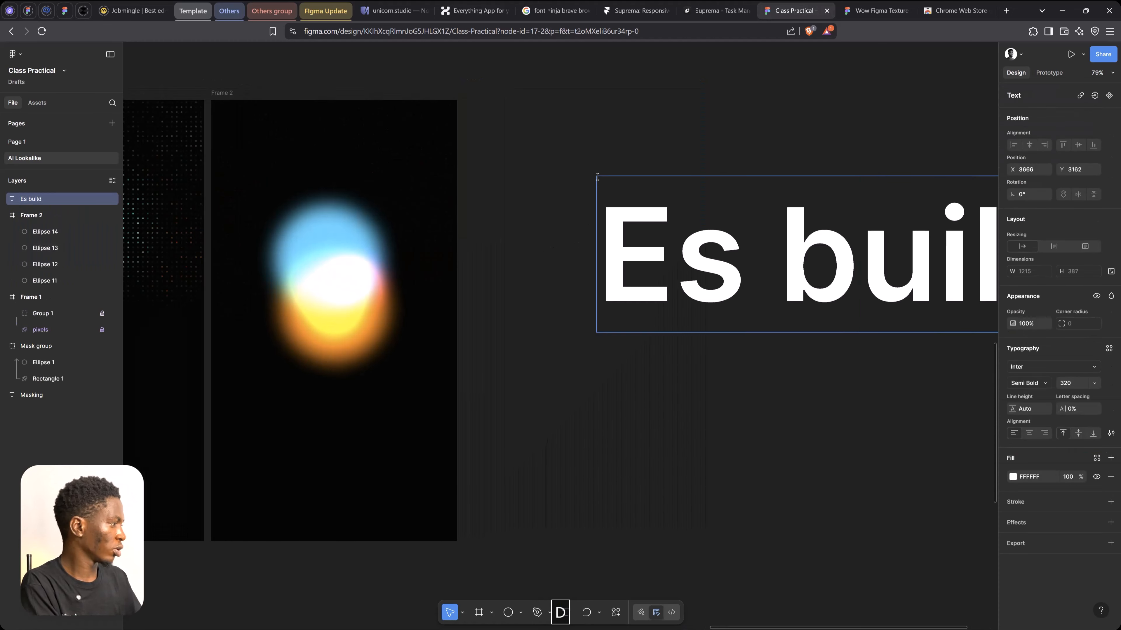
Step: Set the "Es build" text's font to ES Build TRIAL in the Medium style
{"action": "key", "text": "ctrl+a"}
{"action": "left_click", "coordinate": [1067, 373]}
{"action": "type", "text": "es"}
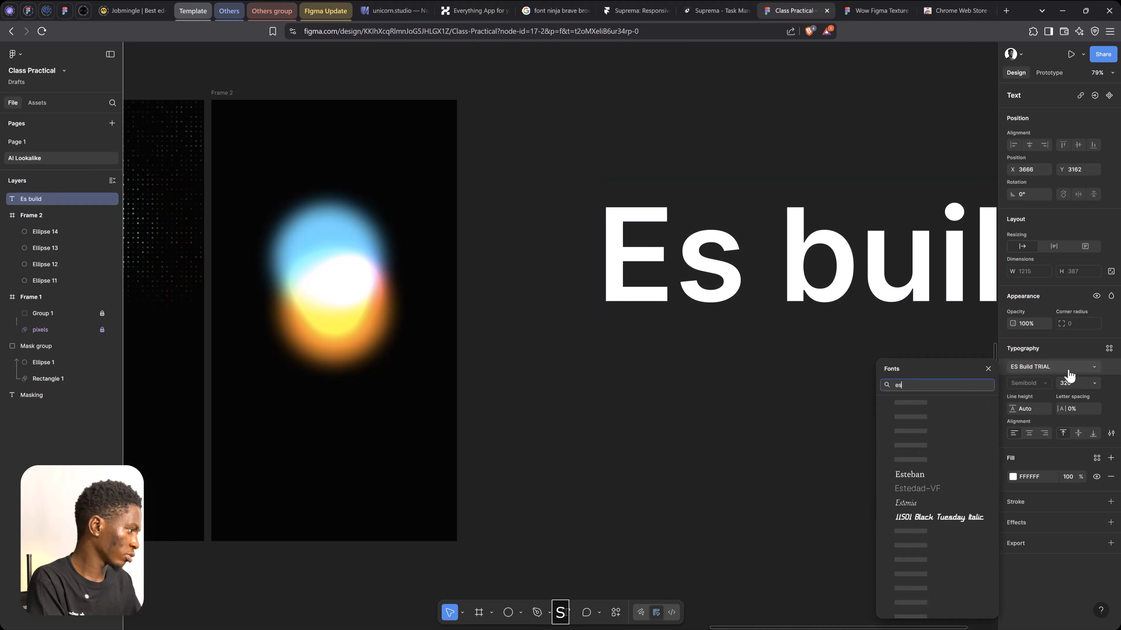
{"action": "left_click", "coordinate": [926, 411]}
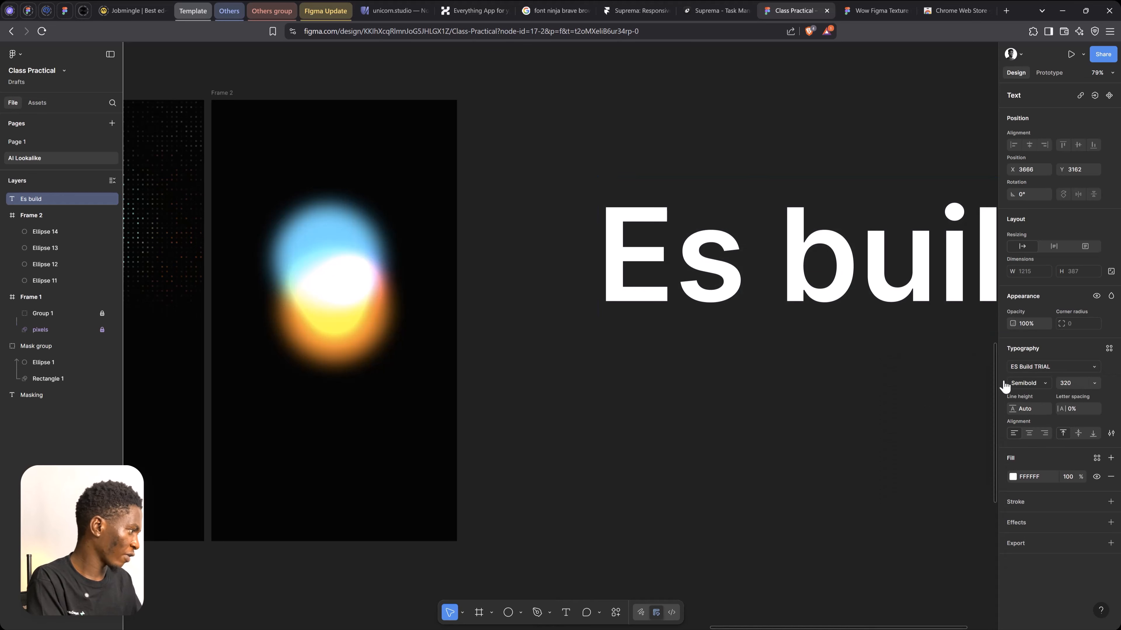
{"action": "left_click", "coordinate": [1028, 383]}
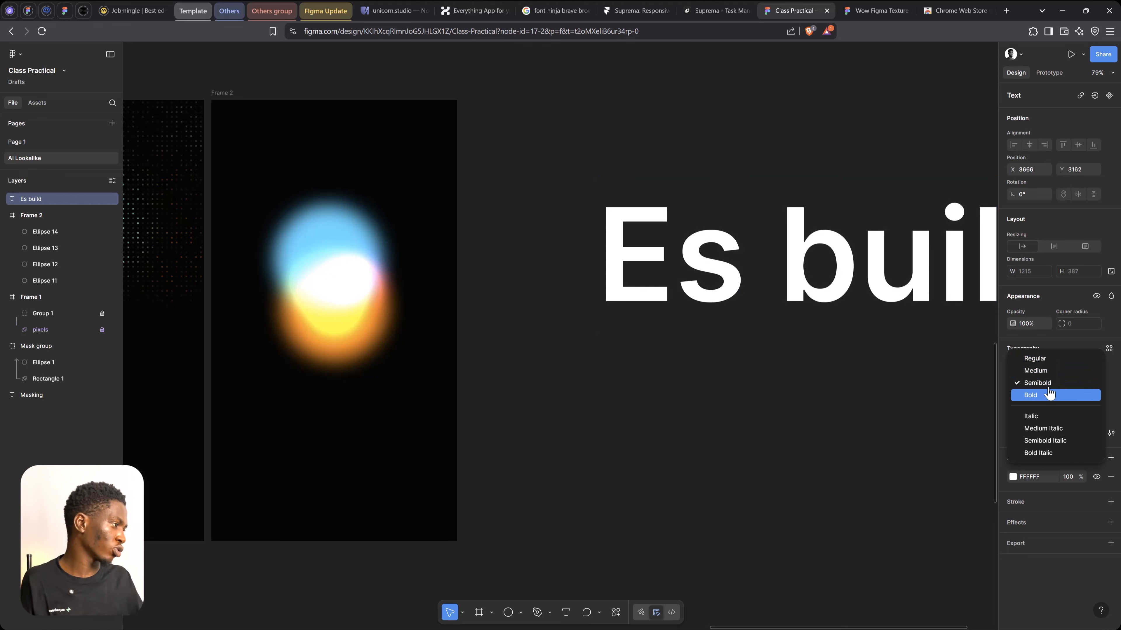
{"action": "left_click", "coordinate": [1049, 373]}
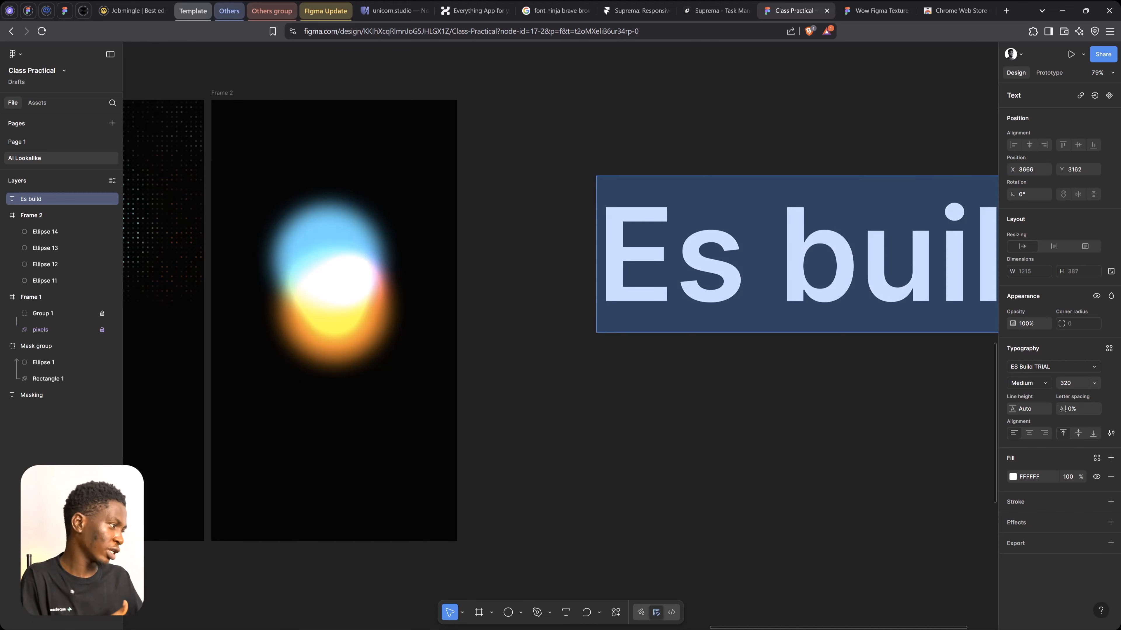
Step: Place a copy of the "Es build" text below the original in Inter Medium with letter spacing of -8%
{"action": "left_click_drag", "start_coordinate": [1060, 409], "coordinate": [878, 370]}
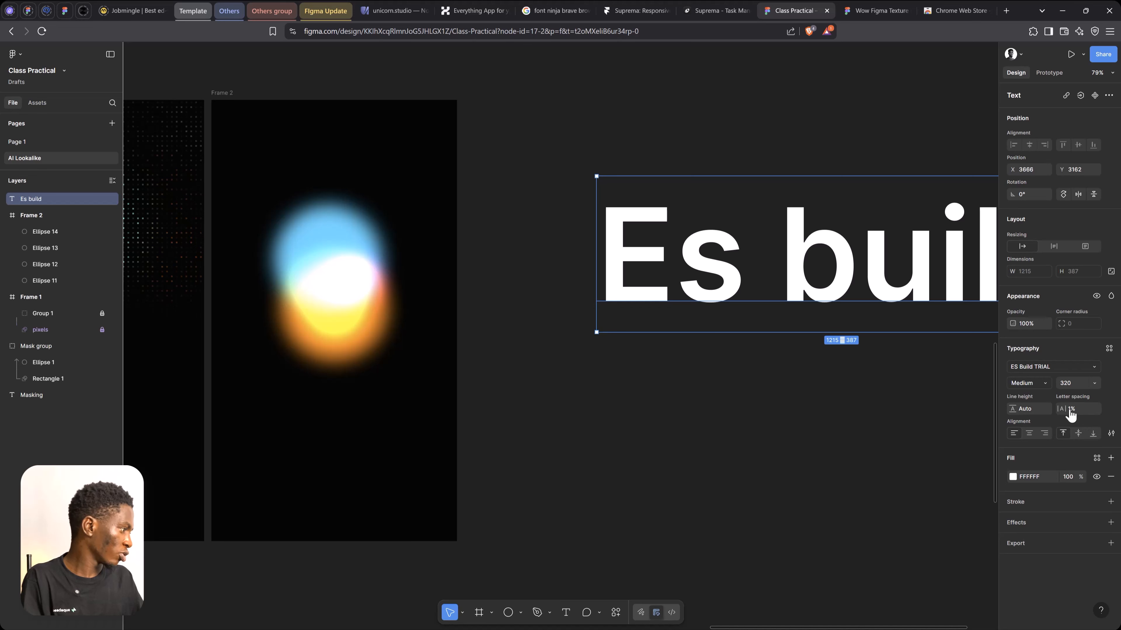
{"action": "left_click_drag", "start_coordinate": [1069, 413], "coordinate": [1059, 410]}
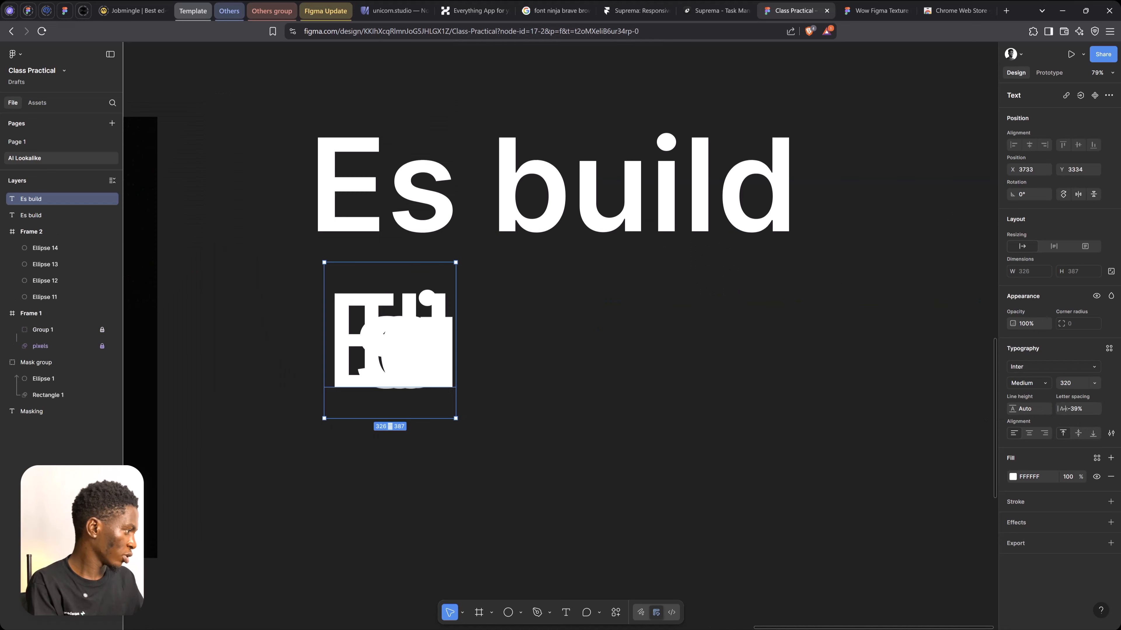
{"action": "mouse_move", "coordinate": [1060, 409]}
{"action": "left_mouse_down"}
{"action": "mouse_move", "coordinate": [1102, 412]}
{"action": "mouse_move", "coordinate": [1075, 408]}
{"action": "left_mouse_up"}
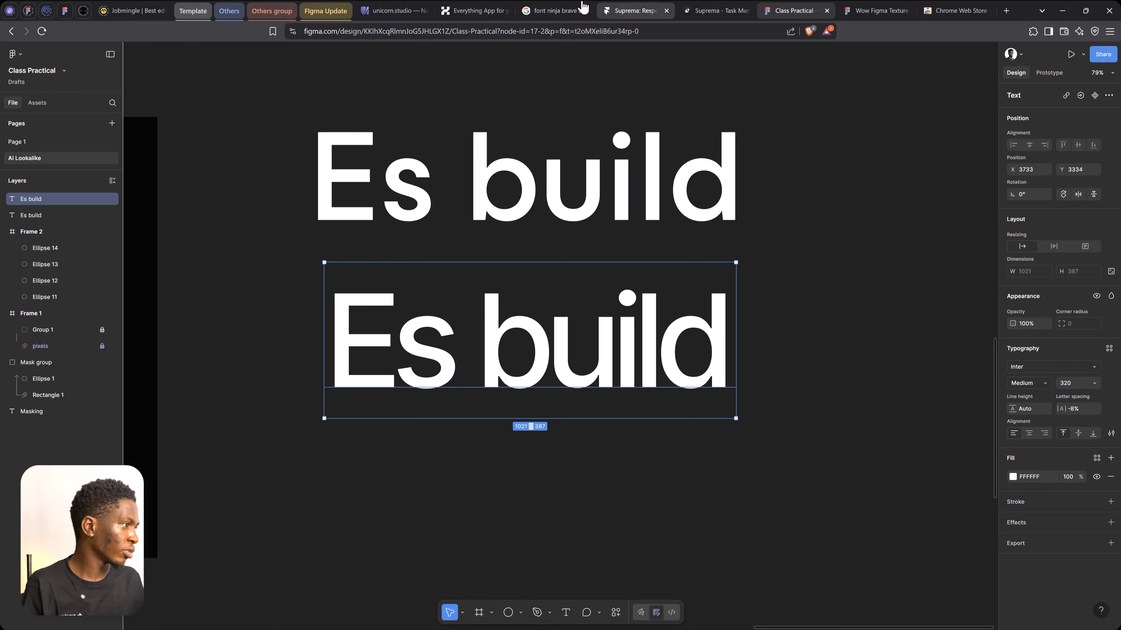
Step: Check the Unmatched productivity heading's font on huly.io, and set the ES Build TRIAL text's letter spacing in the Class Practical file to -5%
{"action": "left_click", "coordinate": [470, 11]}
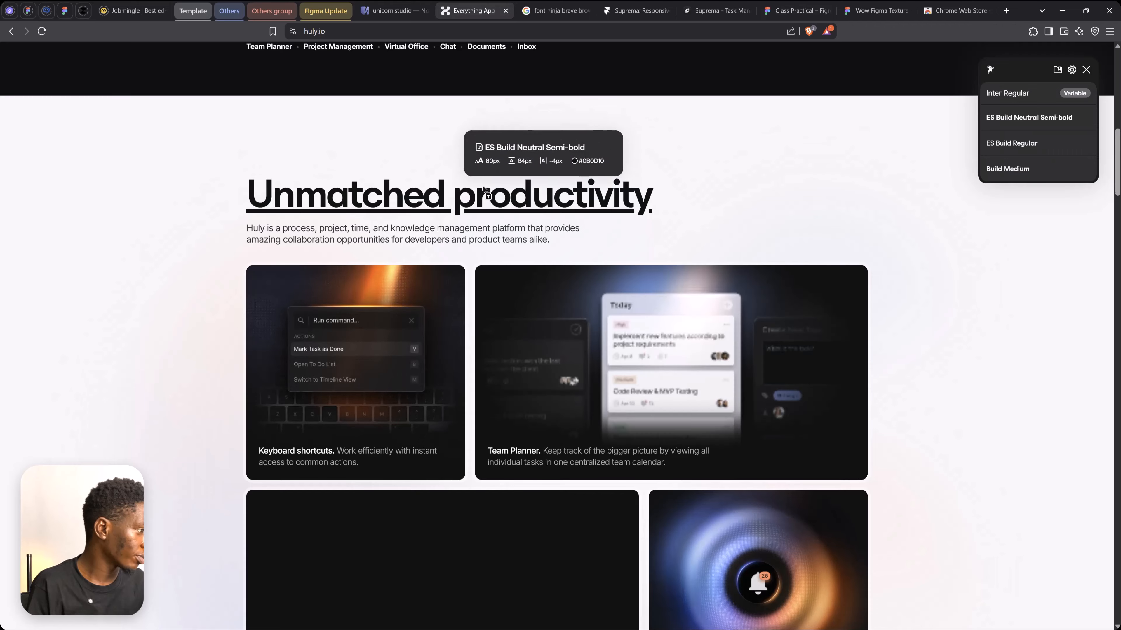
{"action": "scroll", "coordinate": [467, 199], "scroll_direction": "up", "scroll_amount": 10}
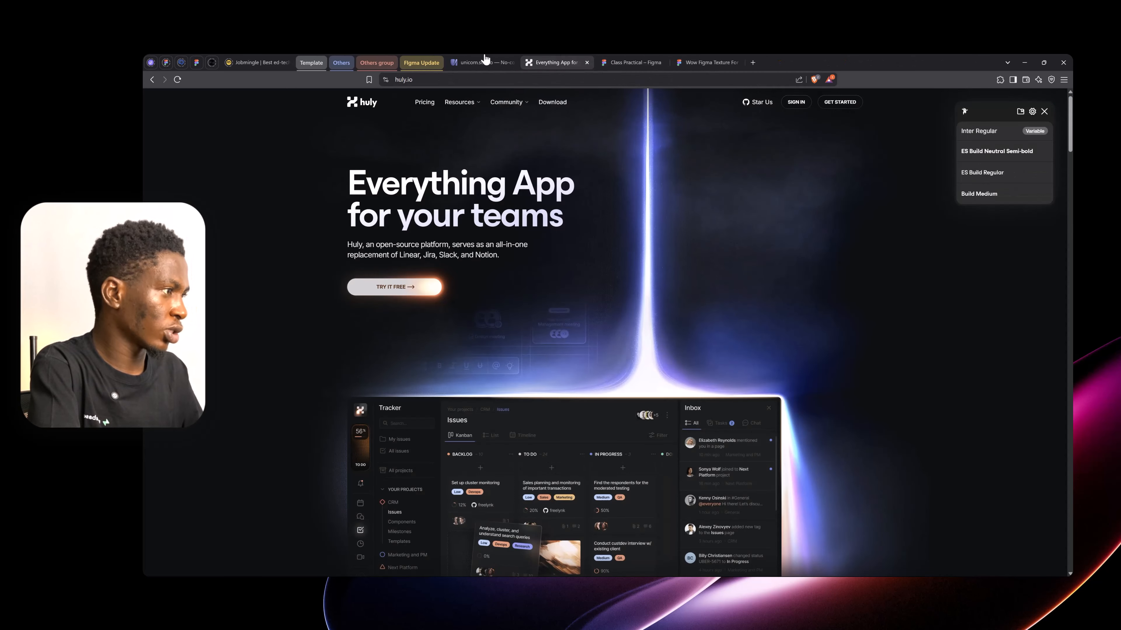
{"action": "left_click", "coordinate": [626, 62]}
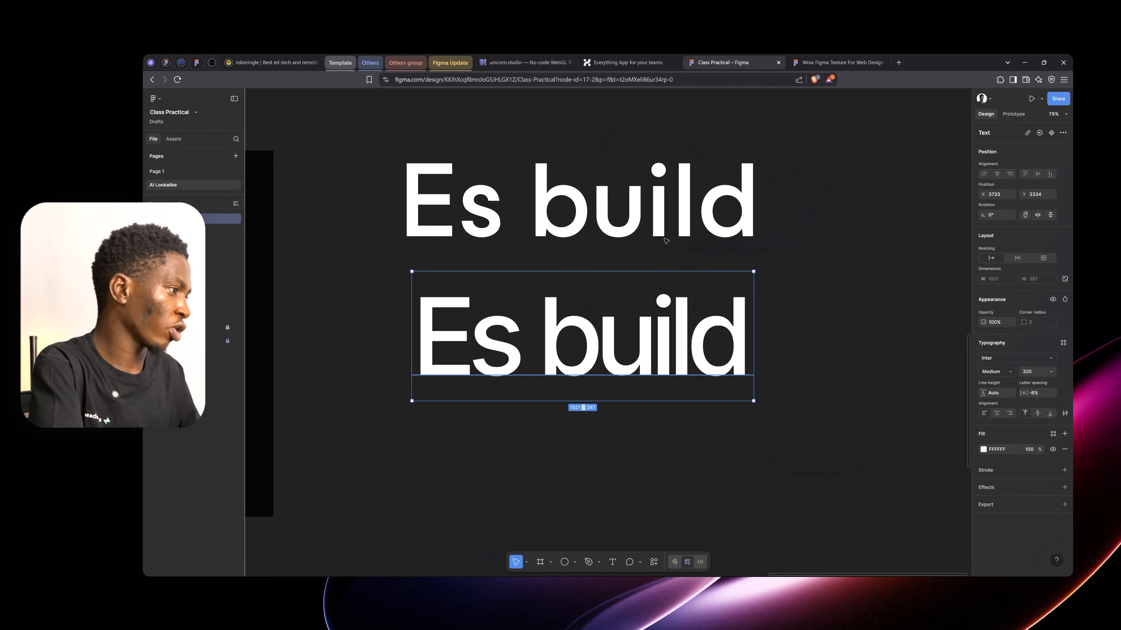
{"action": "left_click", "coordinate": [666, 239]}
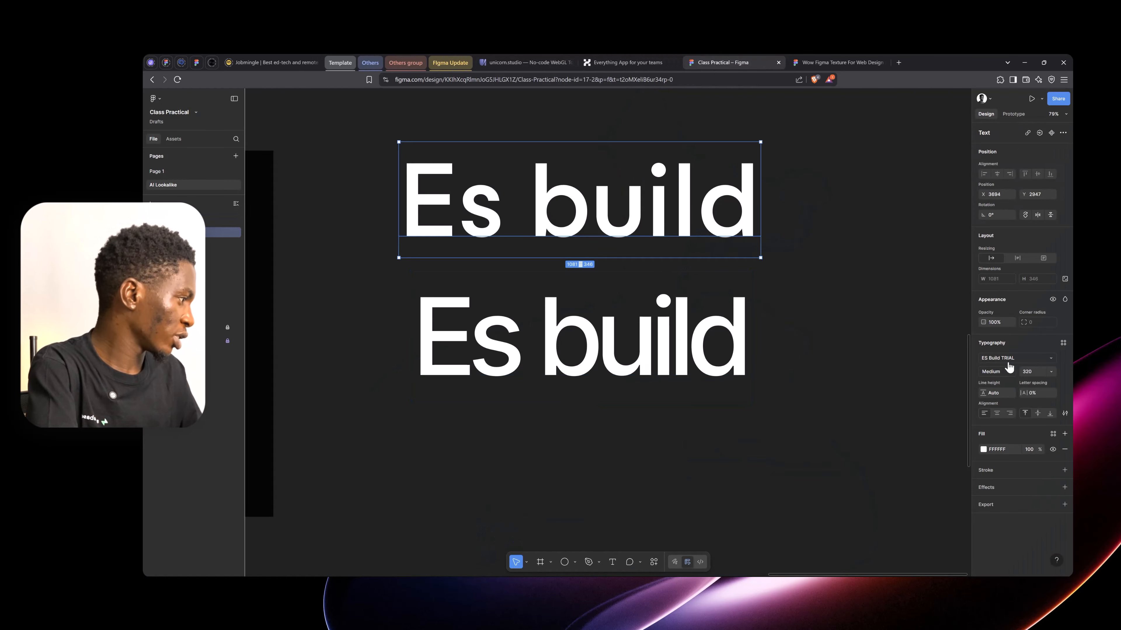
{"action": "left_click_drag", "start_coordinate": [1021, 393], "coordinate": [1022, 396]}
{"action": "left_click", "coordinate": [1029, 394]}
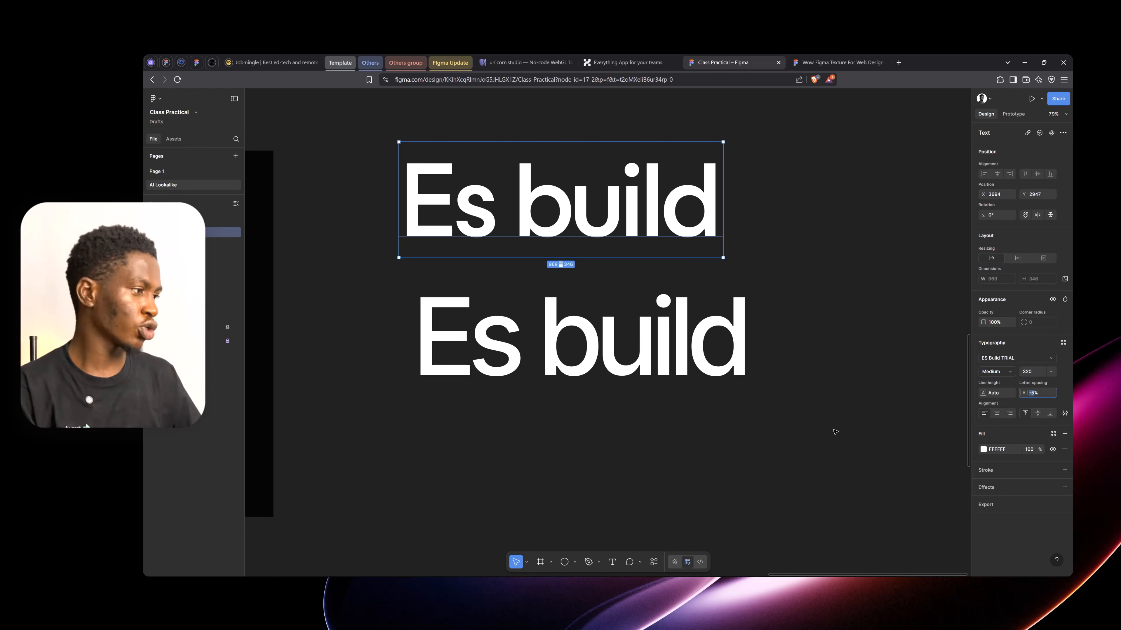
Step: Move the Inter "Es build" text closer beneath the ES Build TRIAL text, to about X 3508, Y 3278
{"action": "left_click", "coordinate": [745, 340]}
{"action": "left_click_drag", "start_coordinate": [673, 326], "coordinate": [597, 308]}
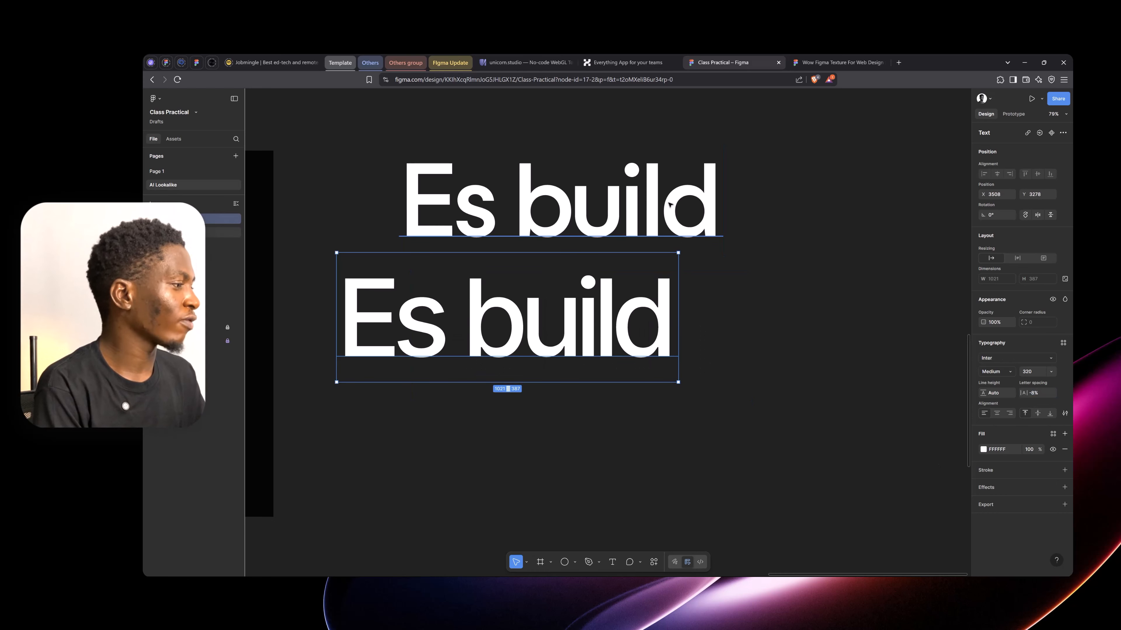
{"action": "left_click", "coordinate": [577, 218]}
{"action": "scroll", "coordinate": [554, 300], "scroll_direction": "down", "scroll_amount": 2}
{"action": "key", "text": "space"}
{"action": "left_click_drag", "start_coordinate": [670, 311], "coordinate": [667, 310]}
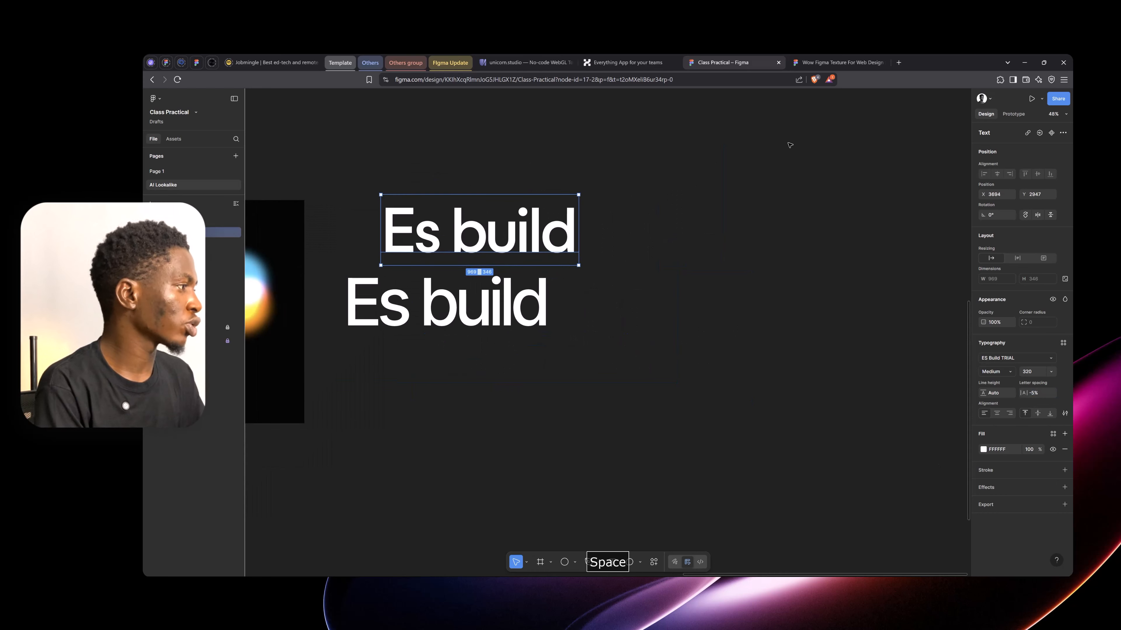
Step: Examine the huly.io hero's glowing effects and the cards in its Unmatched productivity section
{"action": "left_click", "coordinate": [820, 62]}
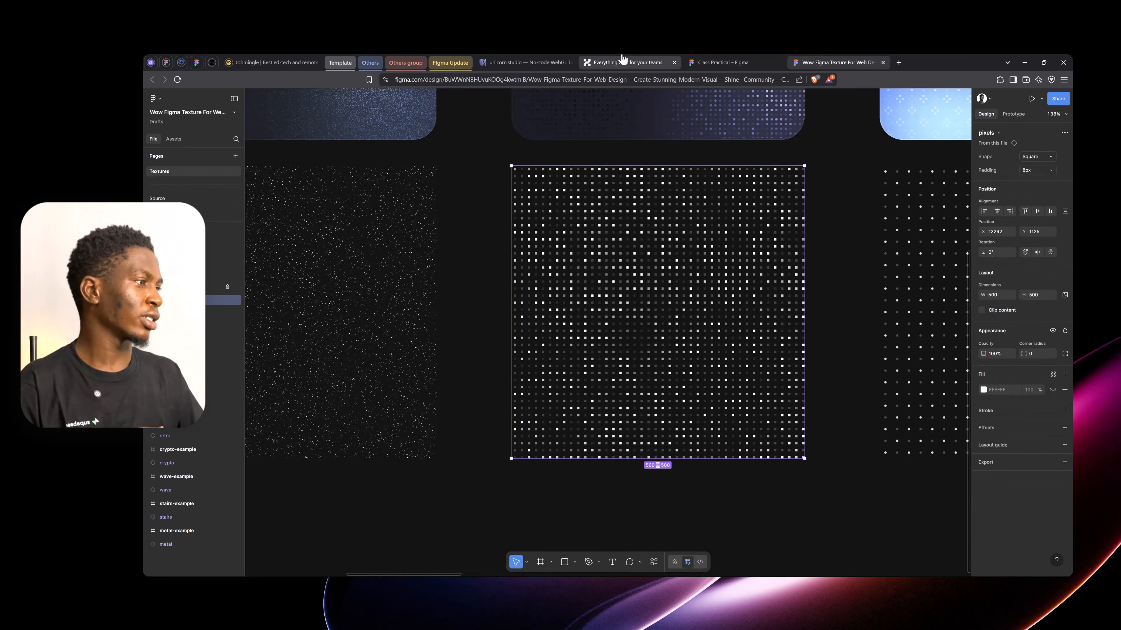
{"action": "left_click", "coordinate": [625, 62]}
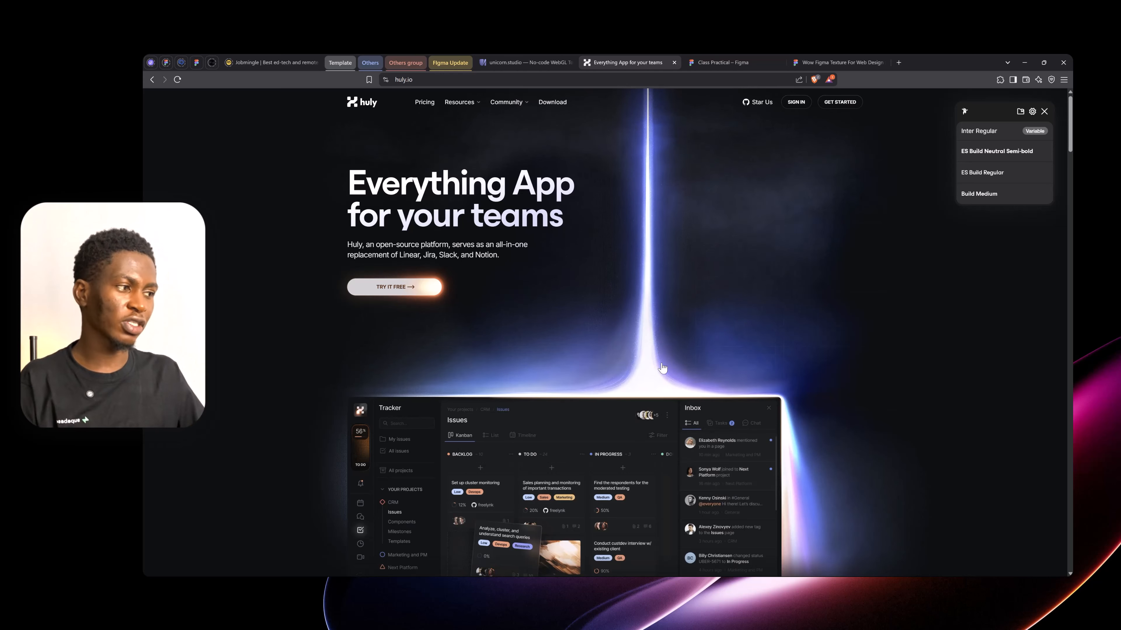
{"action": "scroll", "coordinate": [572, 366], "scroll_direction": "down", "scroll_amount": 3}
{"action": "scroll", "coordinate": [573, 361], "scroll_direction": "up", "scroll_amount": 3}
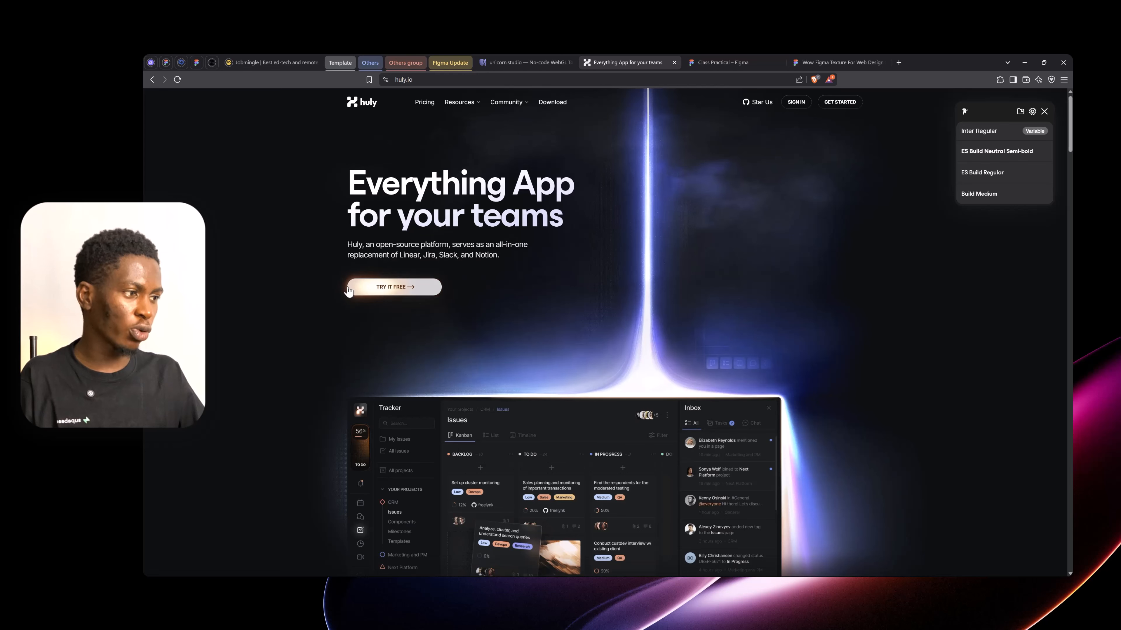
{"action": "scroll", "coordinate": [482, 341], "scroll_direction": "down", "scroll_amount": 4}
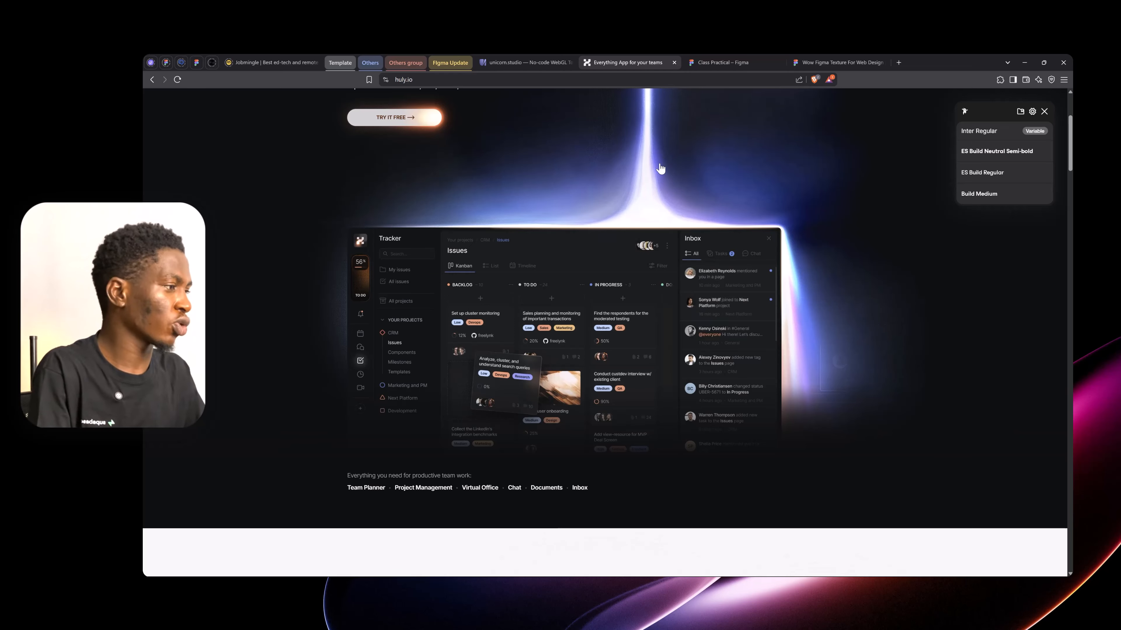
{"action": "scroll", "coordinate": [649, 284], "scroll_direction": "up", "scroll_amount": 3}
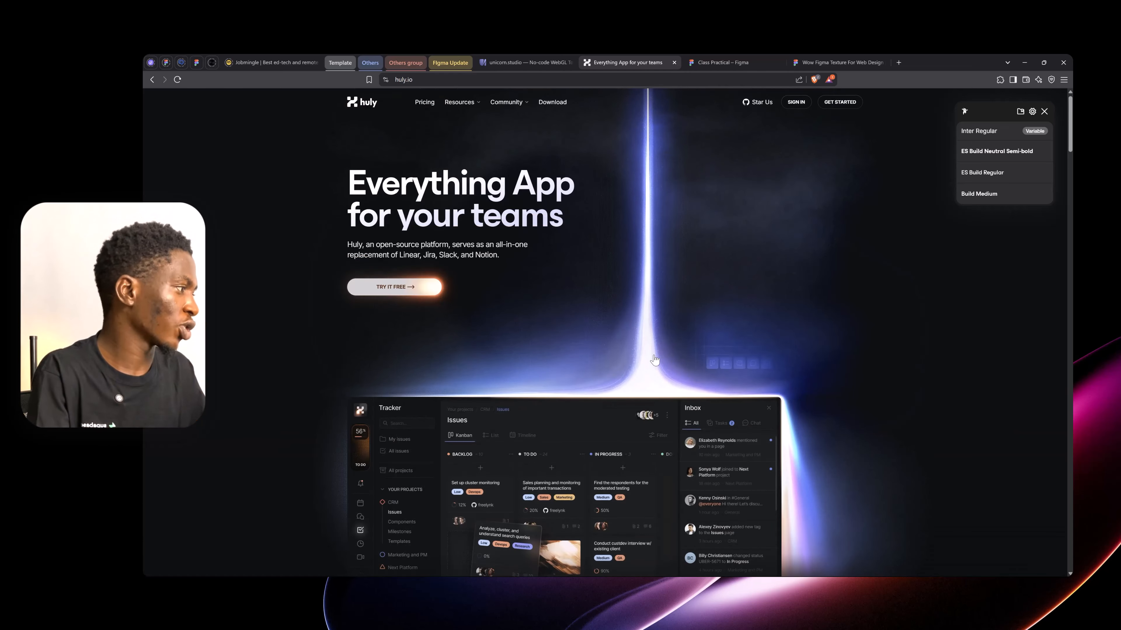
{"action": "scroll", "coordinate": [658, 352], "scroll_direction": "down", "scroll_amount": 5}
{"action": "scroll", "coordinate": [666, 348], "scroll_direction": "down", "scroll_amount": 5}
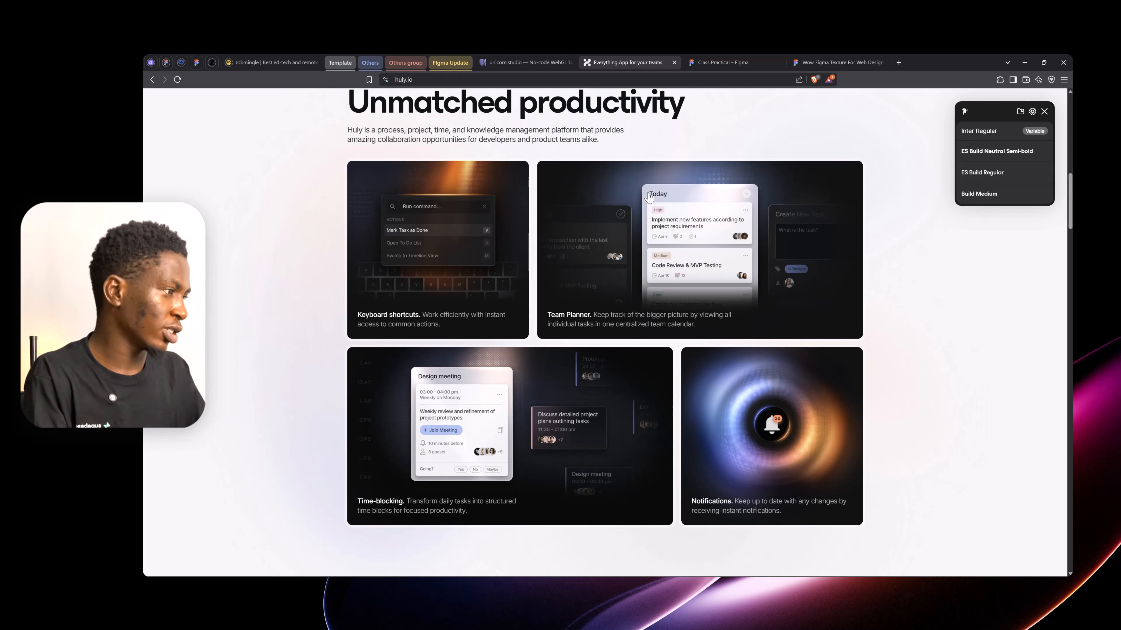
{"action": "scroll", "coordinate": [648, 201], "scroll_direction": "up", "scroll_amount": 1}
{"action": "scroll", "coordinate": [648, 200], "scroll_direction": "down", "scroll_amount": 1}
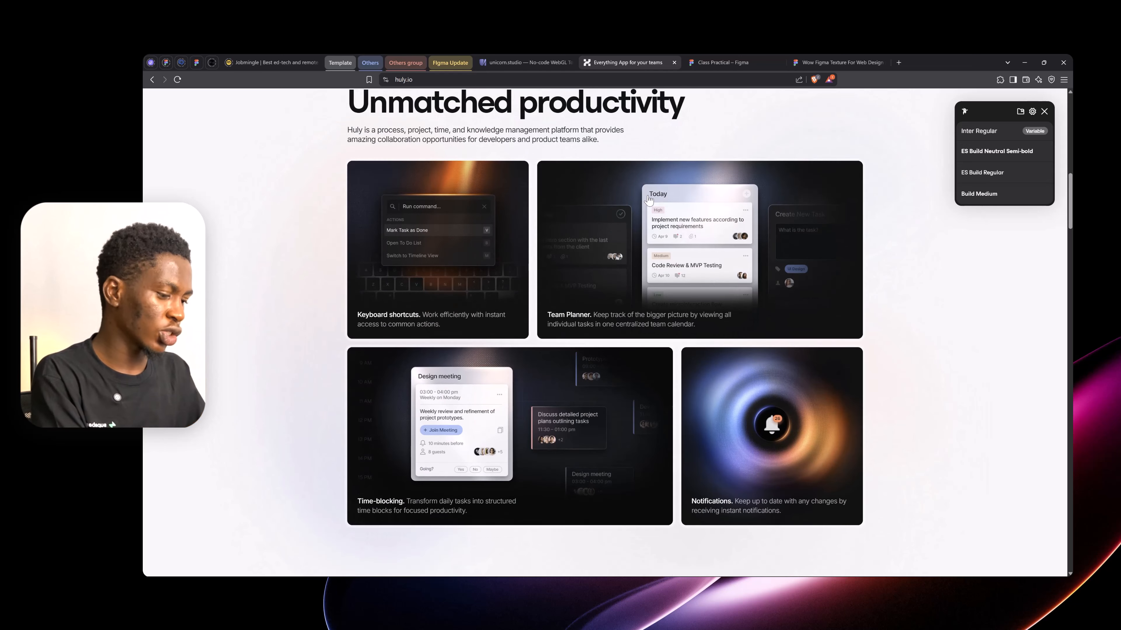
Step: Capture the Unmatched productivity section of huly.io as a screenshot and paste it onto the Class Practical canvas in Figma
{"action": "key", "text": "Print"}
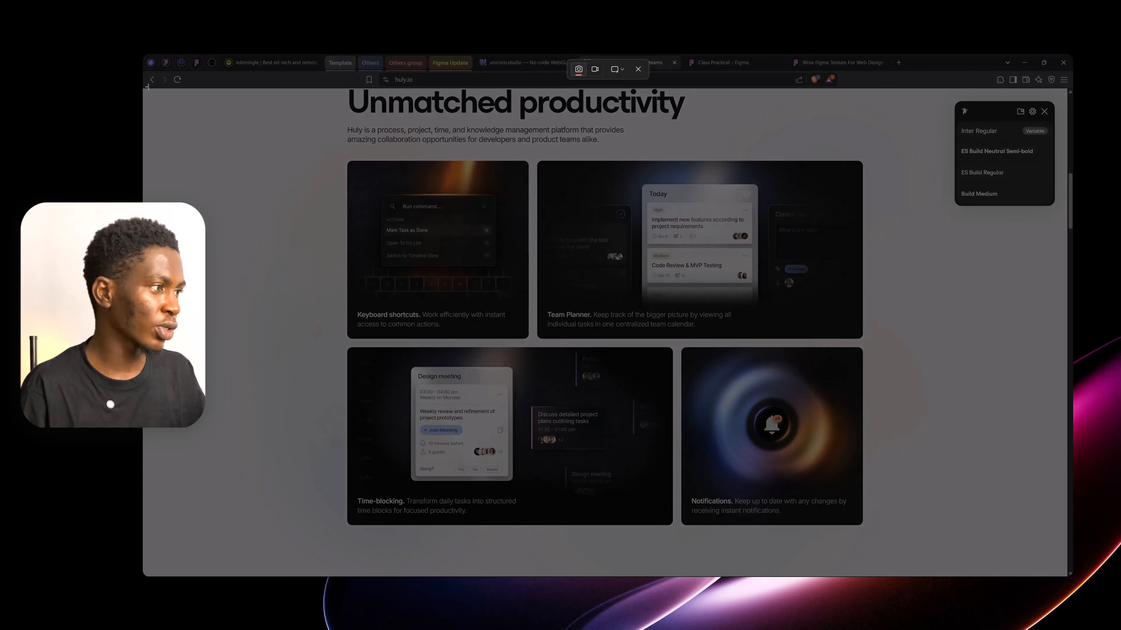
{"action": "left_click_drag", "start_coordinate": [143, 87], "coordinate": [1073, 576]}
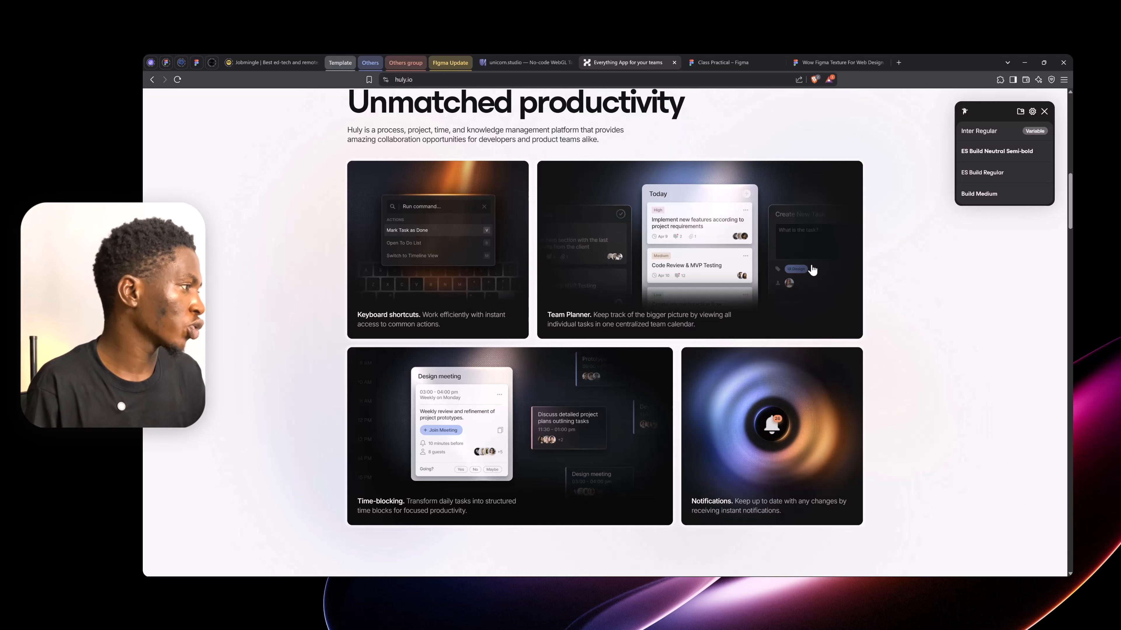
{"action": "left_click", "coordinate": [727, 63]}
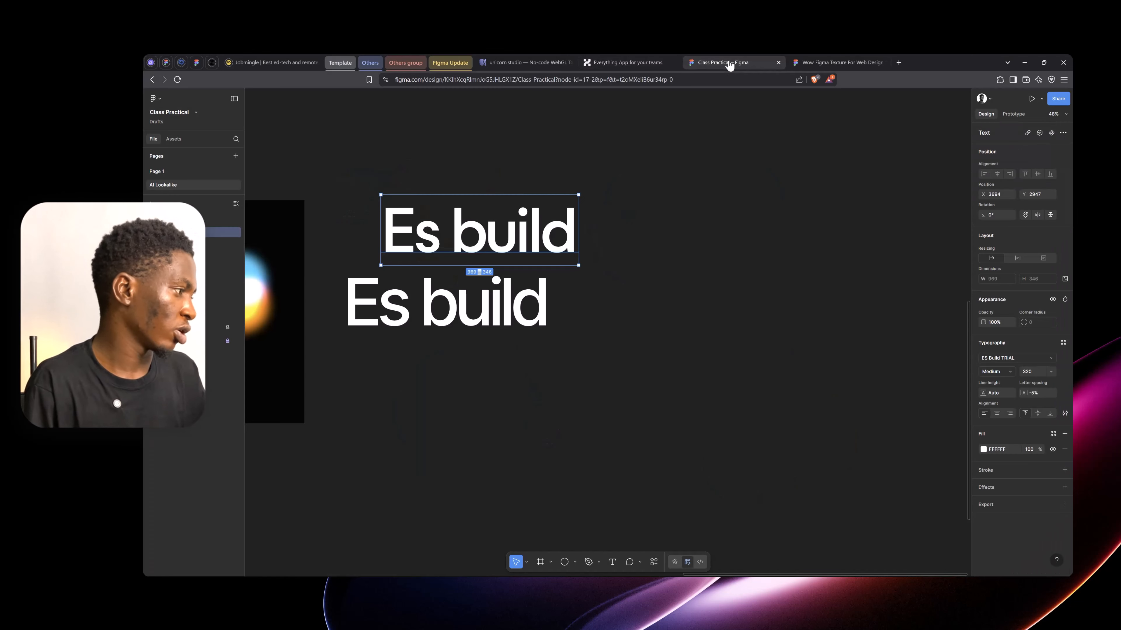
{"action": "left_click", "coordinate": [691, 324]}
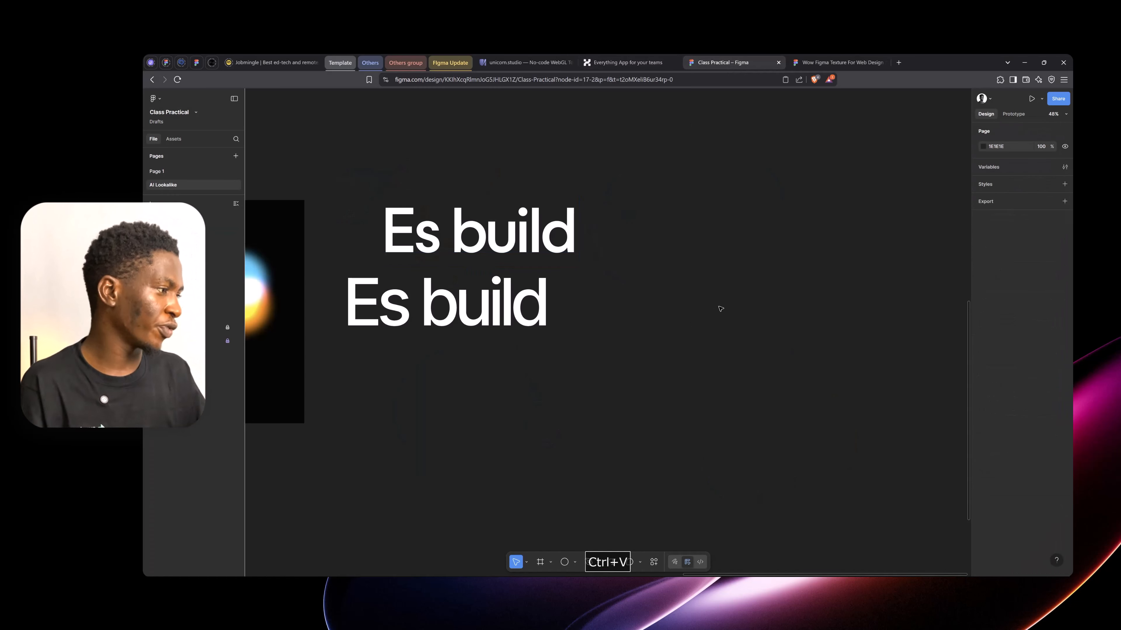
{"action": "key", "text": "ctrl+v"}
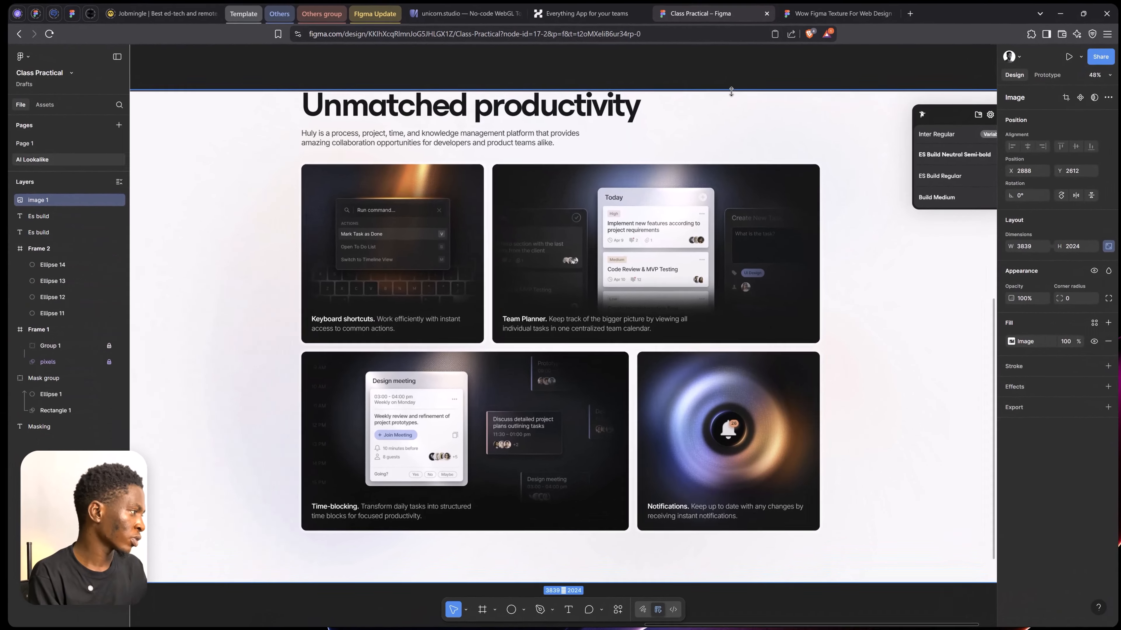
Step: Scale the pasted screenshot to about 1449 by 764 and move it beside the "Es build" texts, at about X 4903, Y 2868
{"action": "left_click_drag", "start_coordinate": [731, 92], "coordinate": [690, 243]}
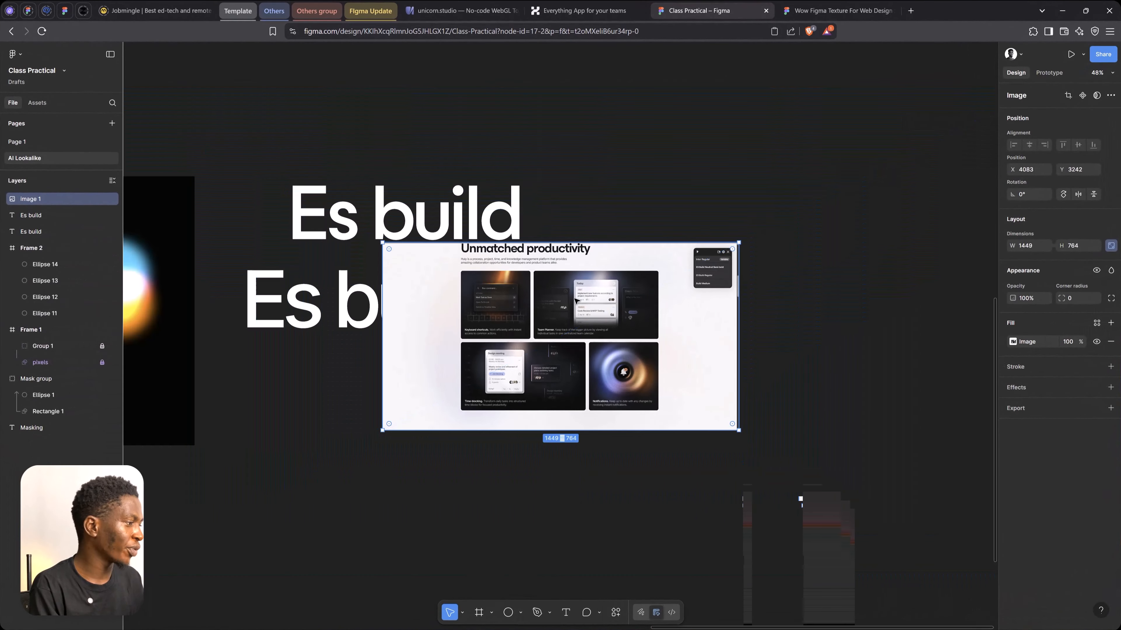
{"action": "left_click_drag", "start_coordinate": [576, 301], "coordinate": [548, 169]}
{"action": "key", "text": "space"}
{"action": "scroll", "coordinate": [549, 169], "scroll_direction": "up", "scroll_amount": 2}
{"action": "scroll", "coordinate": [549, 168], "scroll_direction": "up", "scroll_amount": 2}
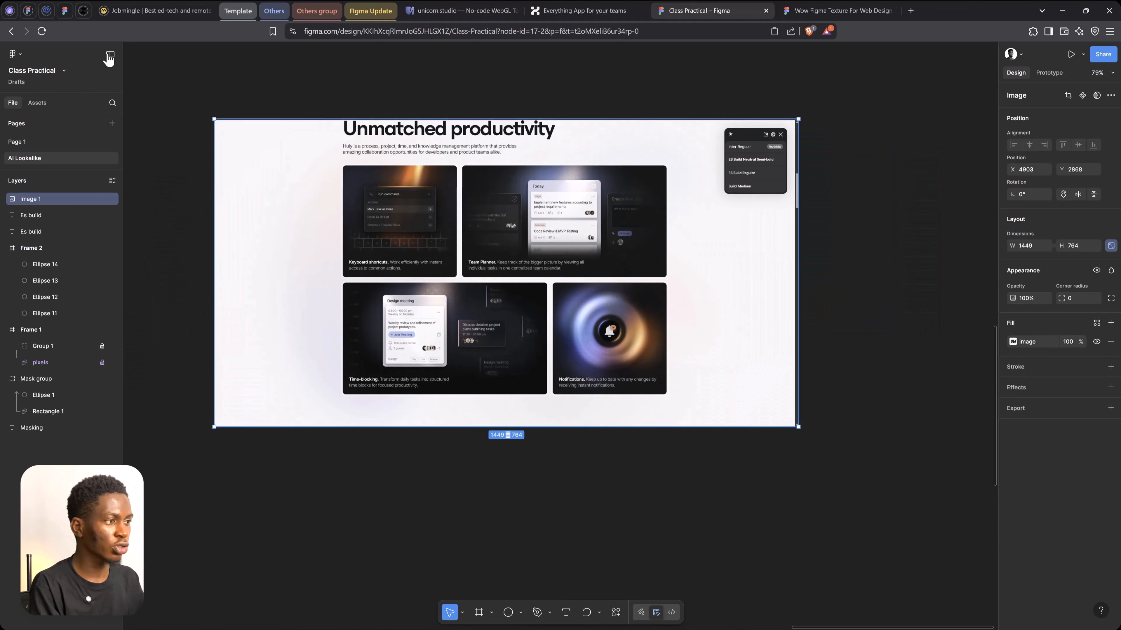
Step: Collapse the layers sidebar and examine the cards in the pasted screenshot up close
{"action": "left_click", "coordinate": [110, 54]}
{"action": "scroll", "coordinate": [246, 210], "scroll_direction": "right", "scroll_amount": 1}
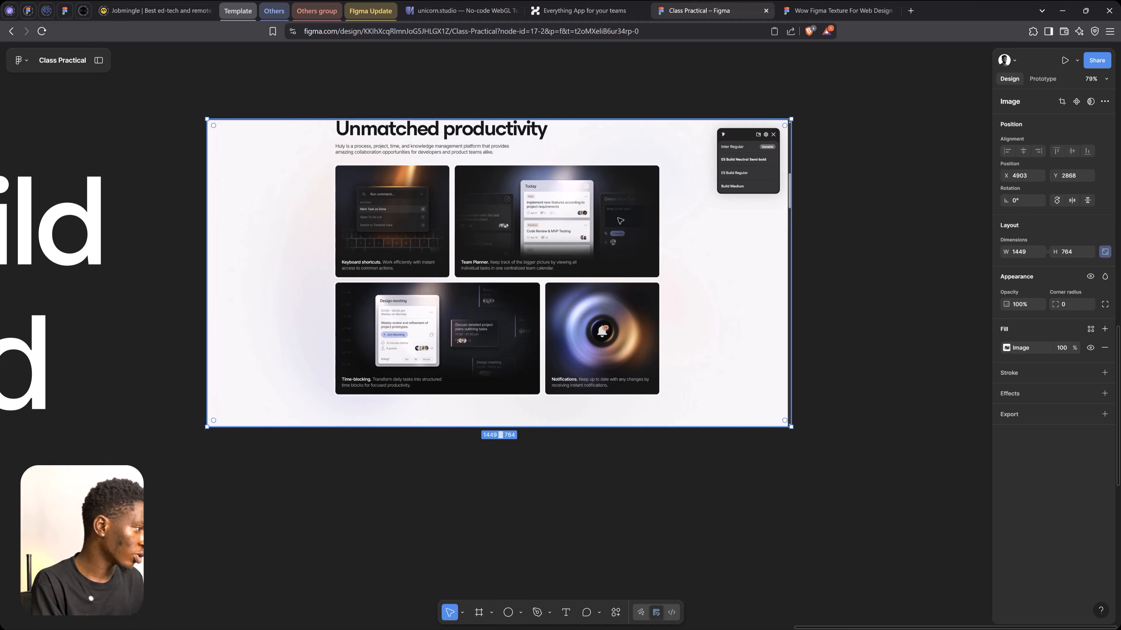
{"action": "scroll", "coordinate": [620, 220], "scroll_direction": "up", "scroll_amount": 5}
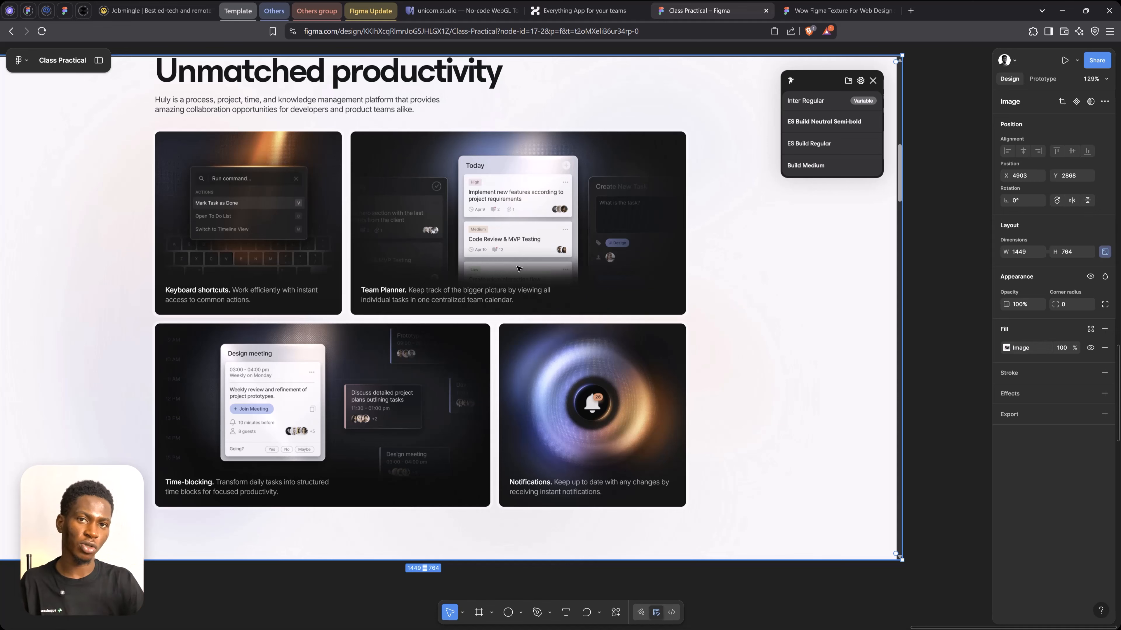
{"action": "scroll", "coordinate": [487, 261], "scroll_direction": "down", "scroll_amount": 1}
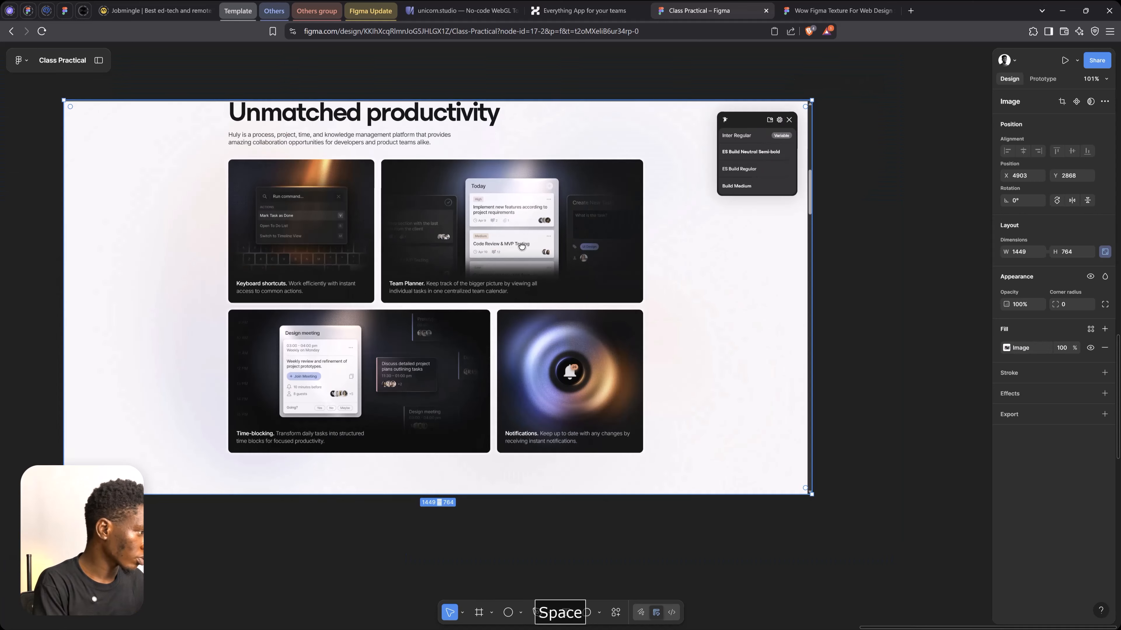
Step: Draw a frame about 647 by 310 on the empty canvas beside the pasted screenshot
{"action": "left_click_drag", "start_coordinate": [902, 208], "coordinate": [668, 242]}
{"action": "left_click", "coordinate": [669, 242]}
{"action": "key", "text": "f"}
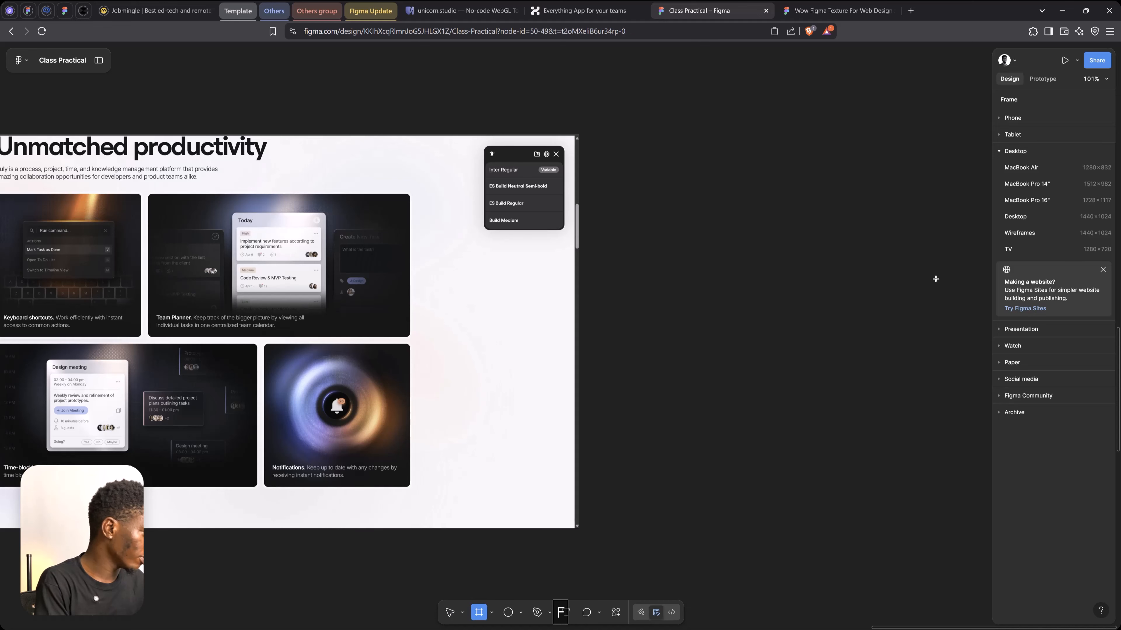
{"action": "left_click_drag", "start_coordinate": [935, 279], "coordinate": [958, 331]}
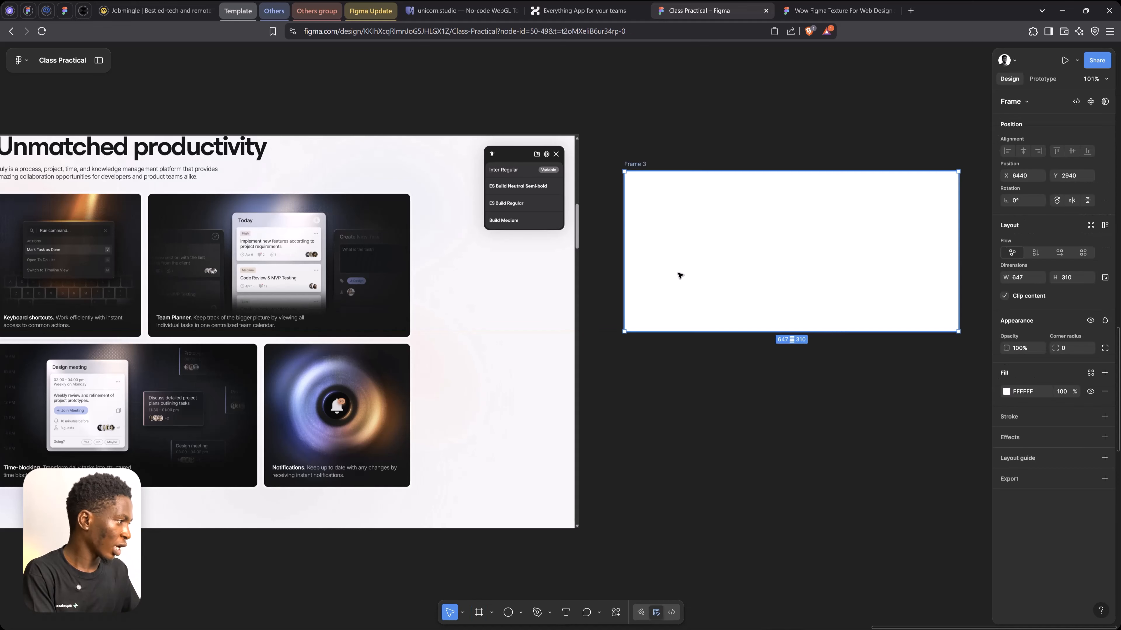
Step: Fit the new frame to the screenshot's Team Planner card at about 507 by 283, and place it back beside the screenshot
{"action": "left_click_drag", "start_coordinate": [680, 275], "coordinate": [373, 276]}
{"action": "left_click_drag", "start_coordinate": [481, 288], "coordinate": [409, 286]}
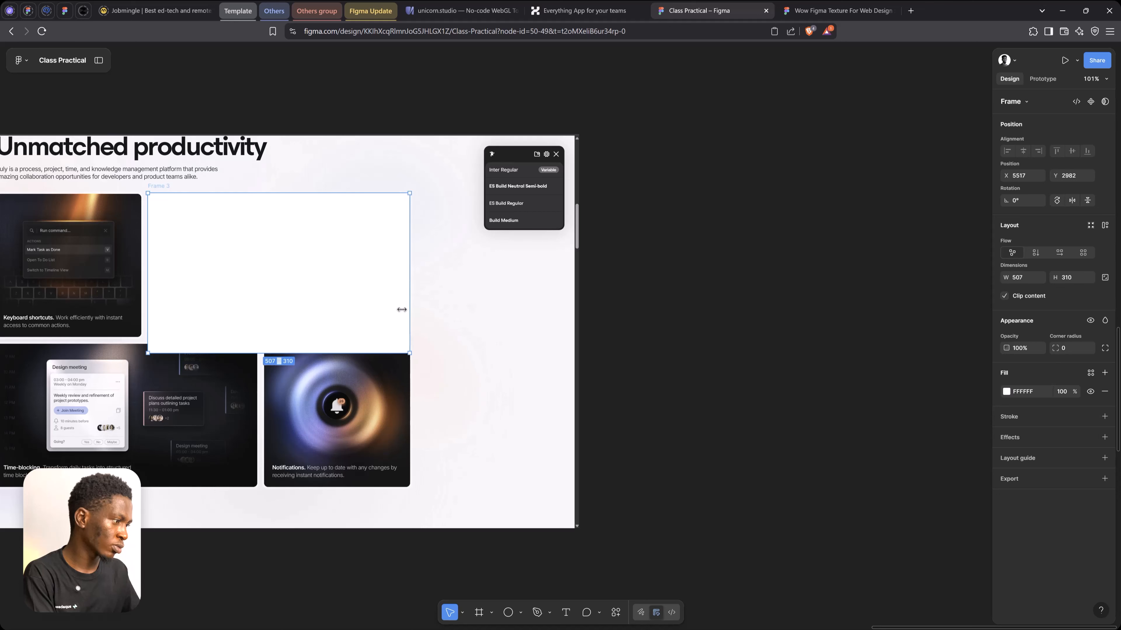
{"action": "mouse_move", "coordinate": [387, 353]}
{"action": "left_mouse_down"}
{"action": "mouse_move", "coordinate": [385, 330]}
{"action": "mouse_move", "coordinate": [386, 343]}
{"action": "left_mouse_up"}
{"action": "left_click_drag", "start_coordinate": [305, 272], "coordinate": [804, 269]}
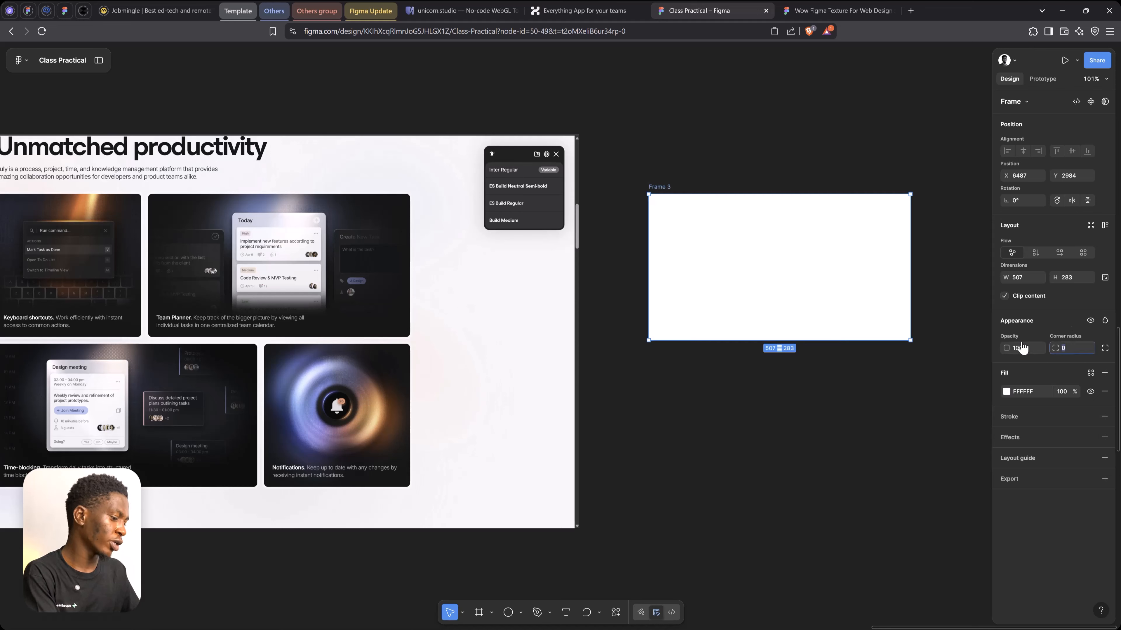
Step: Set Frame 3's corner radius to 12 on all corners and adjust its corner smoothing
{"action": "left_click", "coordinate": [1105, 349]}
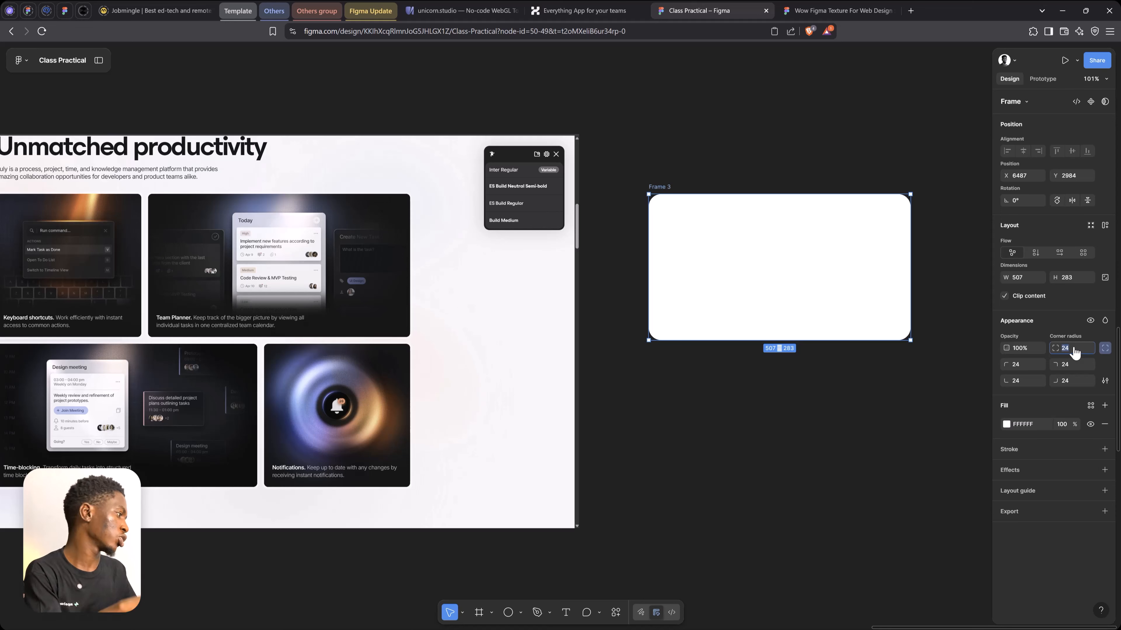
{"action": "type", "text": "12"}
{"action": "key", "text": "Return"}
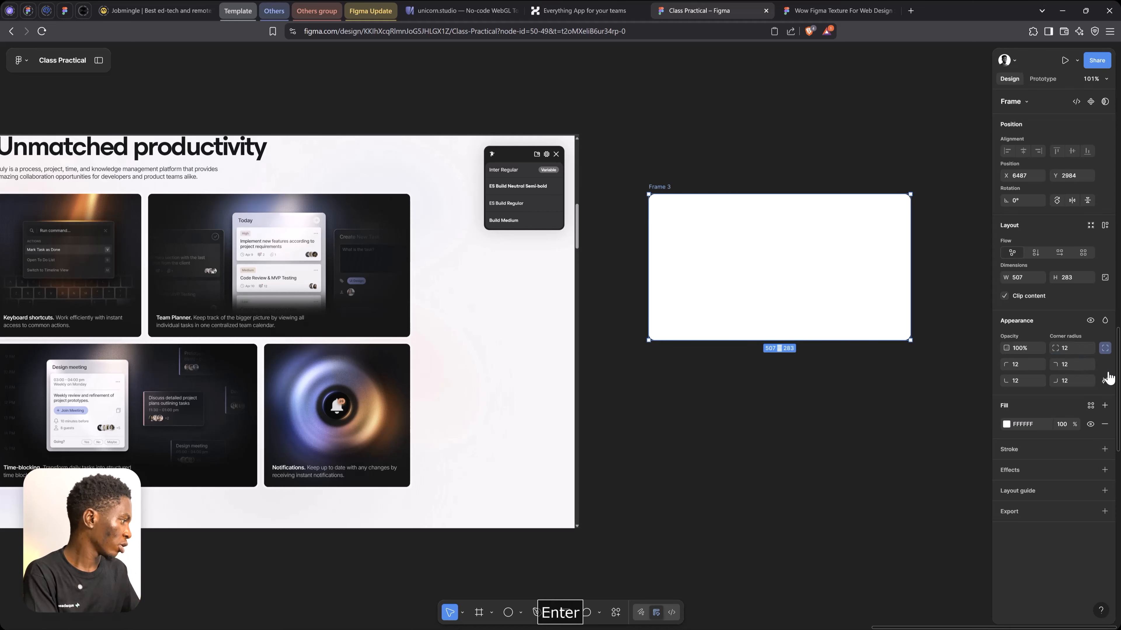
{"action": "left_click", "coordinate": [1105, 381]}
{"action": "left_click_drag", "start_coordinate": [882, 404], "coordinate": [977, 396]}
{"action": "left_click", "coordinate": [982, 383]}
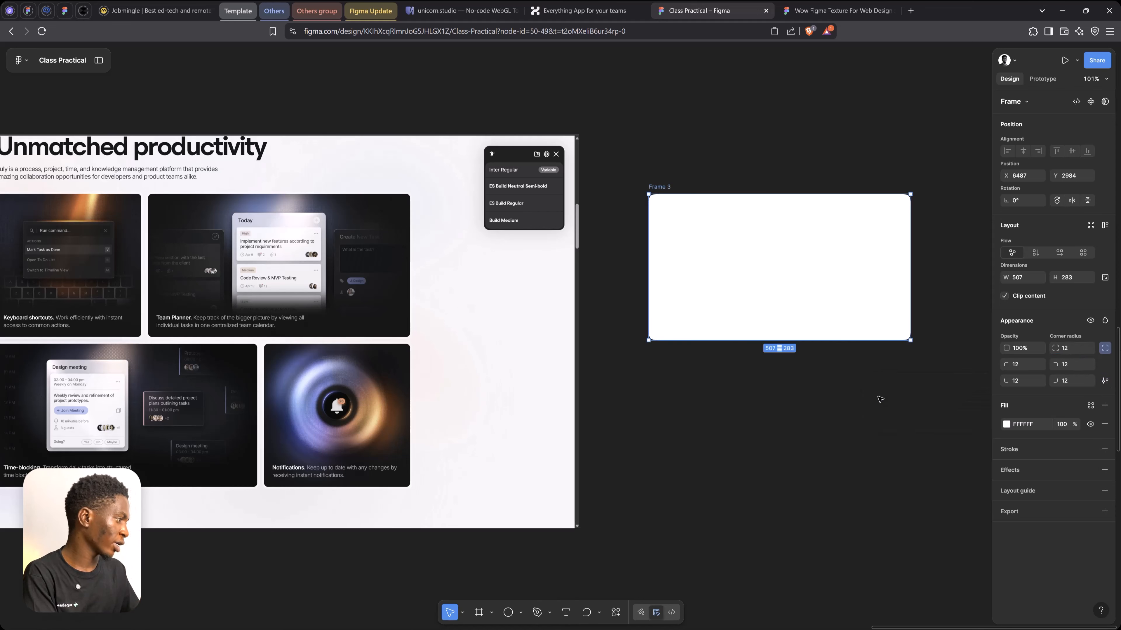
{"action": "left_click", "coordinate": [878, 398]}
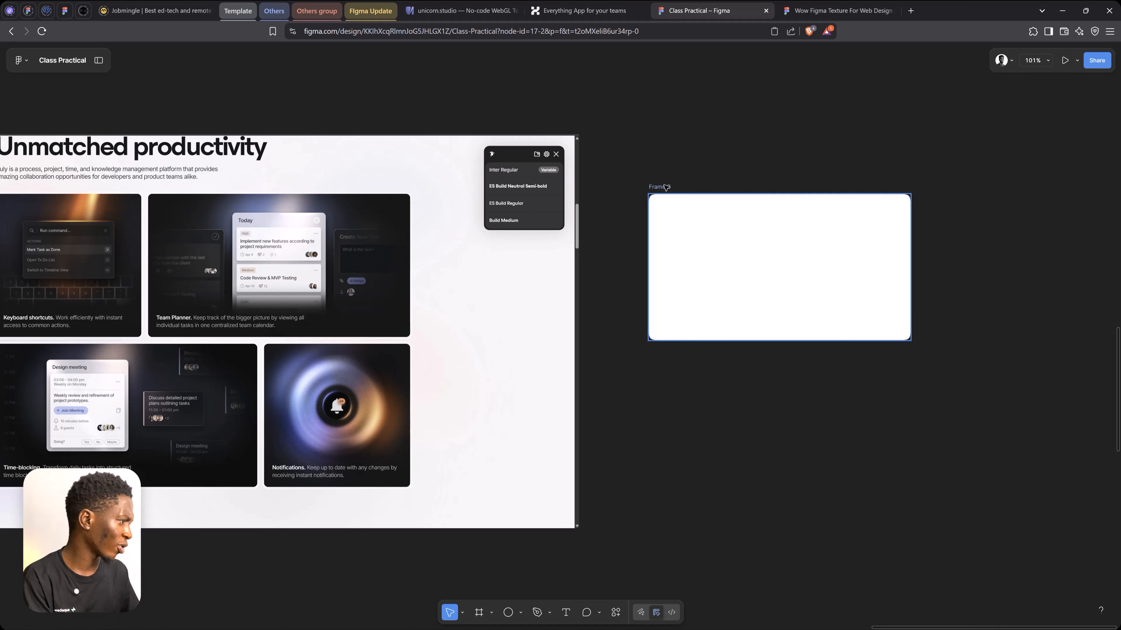
Step: Move Frame 3 up beside the screenshot and fill it with the dark 111113 colour sampled from the Team Planner card
{"action": "left_click_drag", "start_coordinate": [666, 187], "coordinate": [638, 145]}
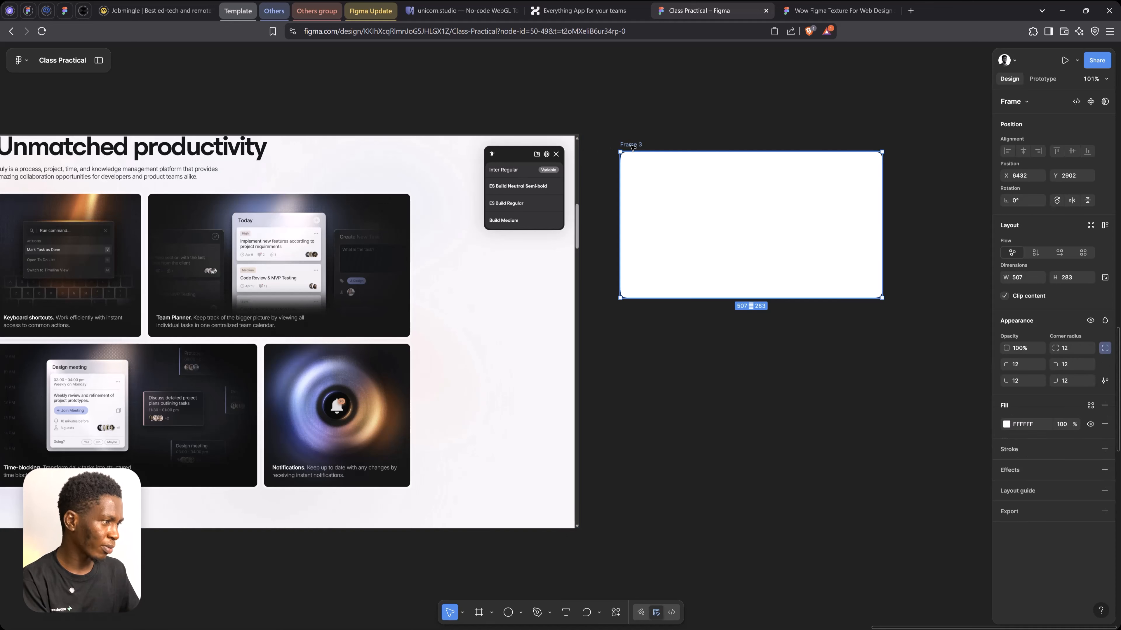
{"action": "key", "text": "i"}
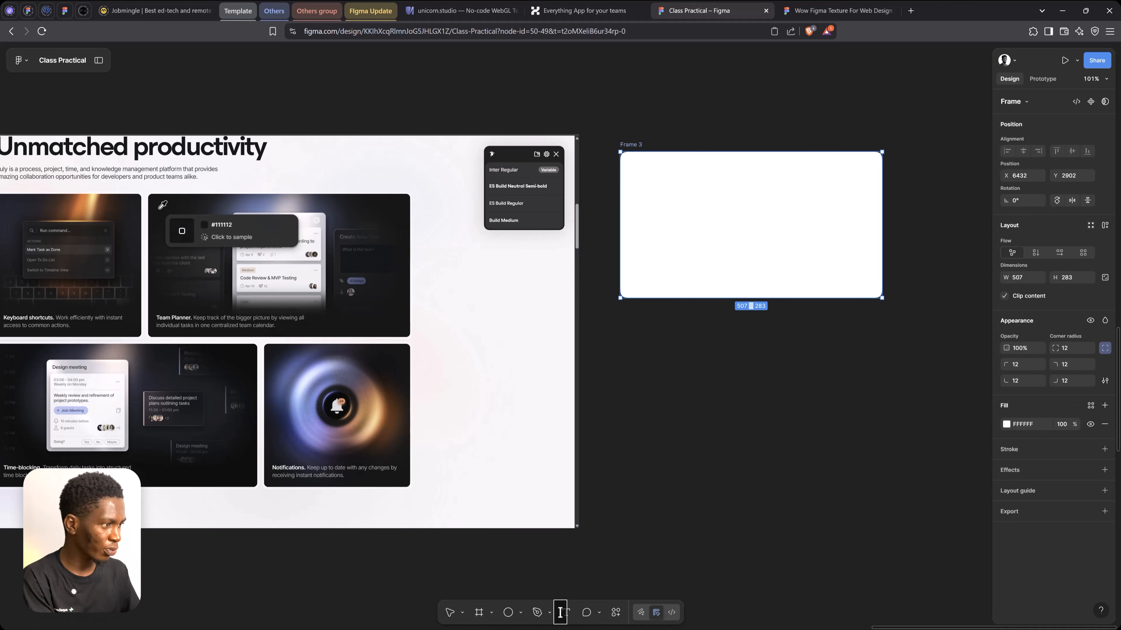
{"action": "left_click", "coordinate": [160, 207]}
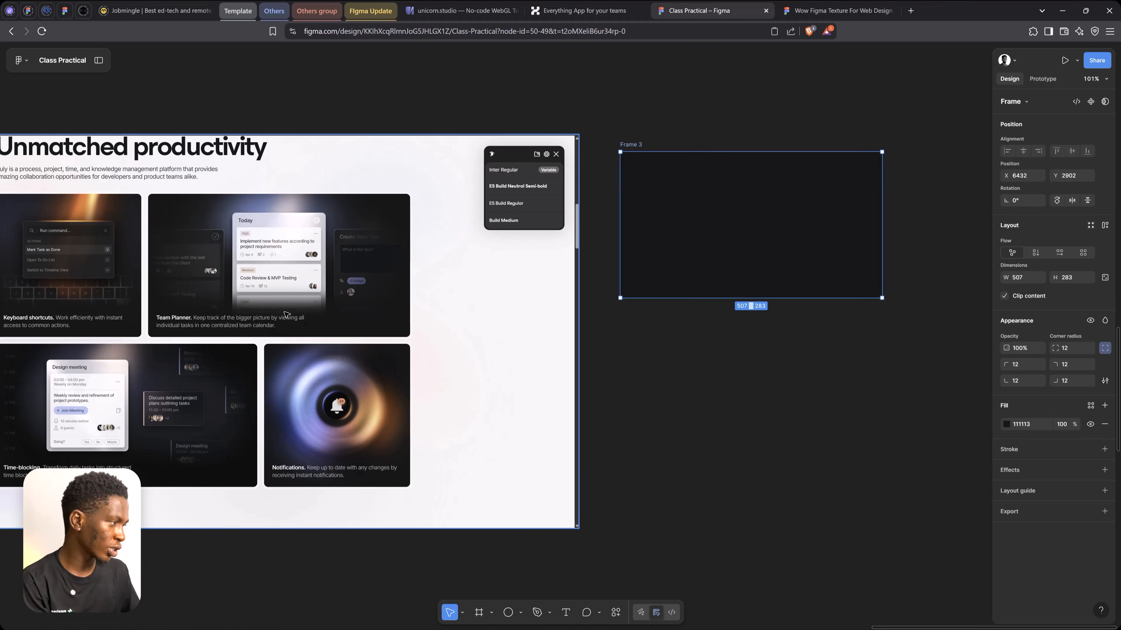
Step: Add the text "Team Planner." near the lower edge of Frame 3 at font size 24
{"action": "key", "text": "t"}
{"action": "left_click", "coordinate": [658, 273]}
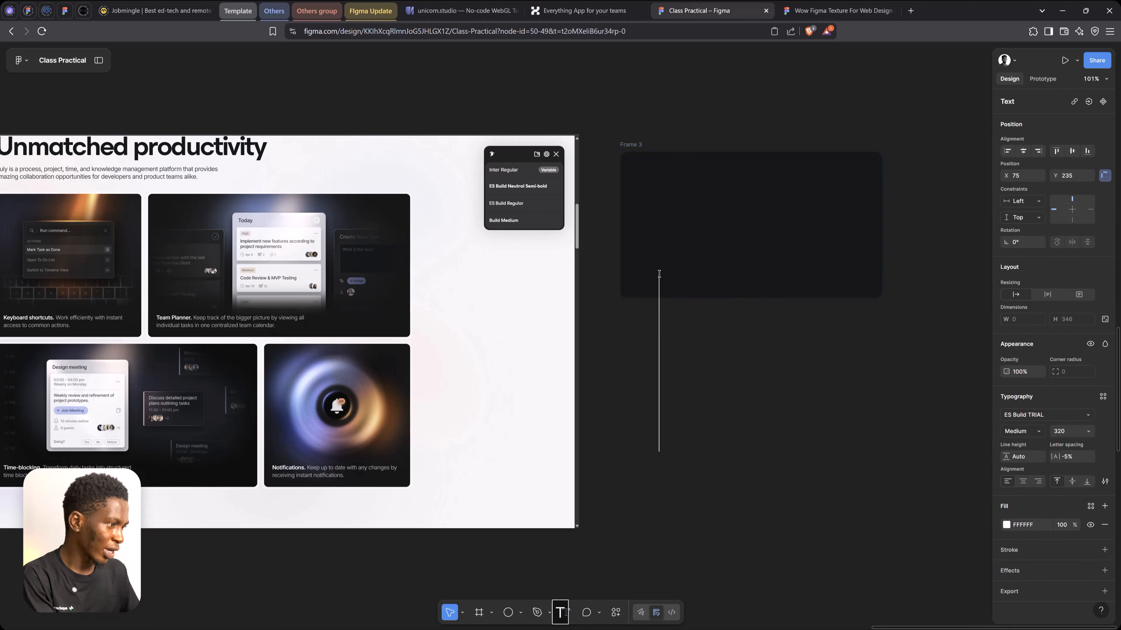
{"action": "type", "text": "Team "}
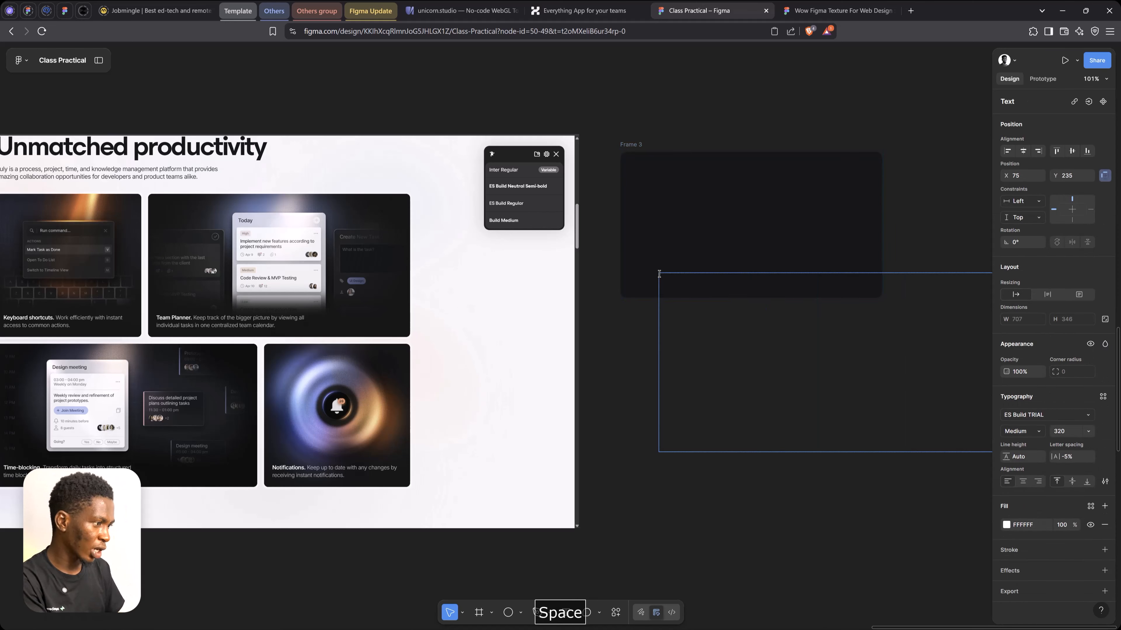
{"action": "type", "text": "Planner"}
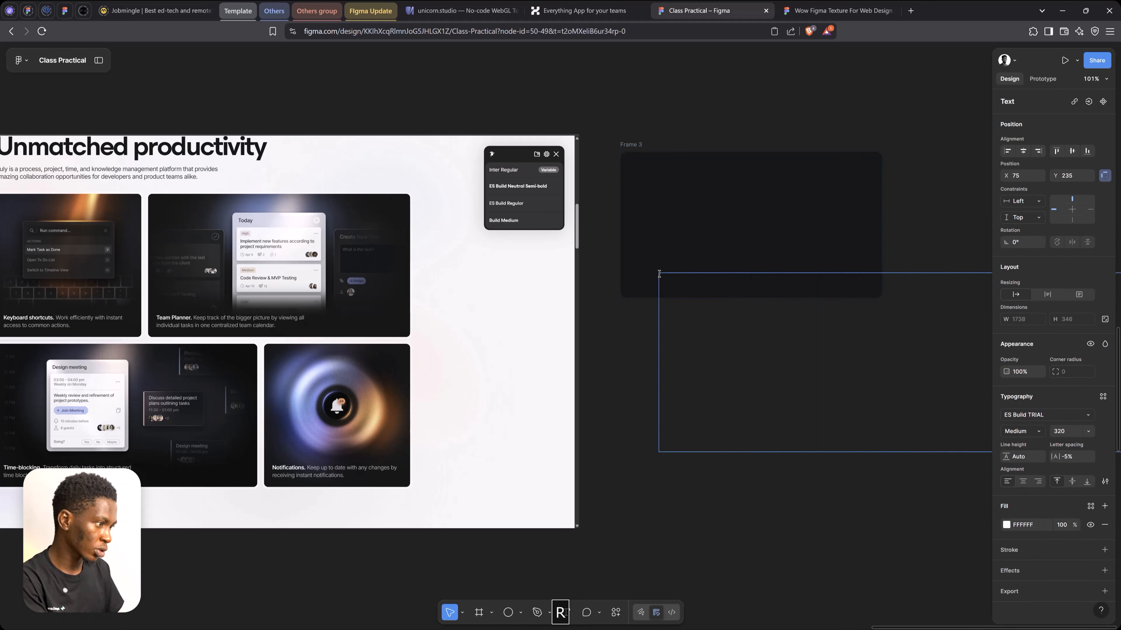
{"action": "key", "text": "ctrl+a"}
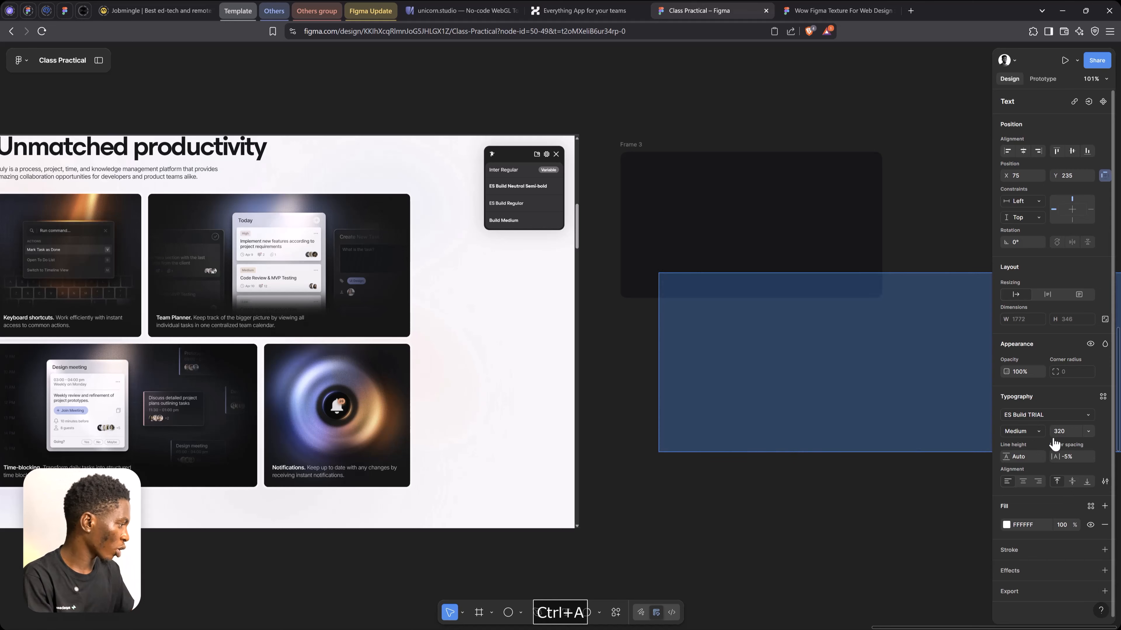
{"action": "left_click", "coordinate": [1065, 432]}
{"action": "type", "text": "24"}
{"action": "key", "text": "Return"}
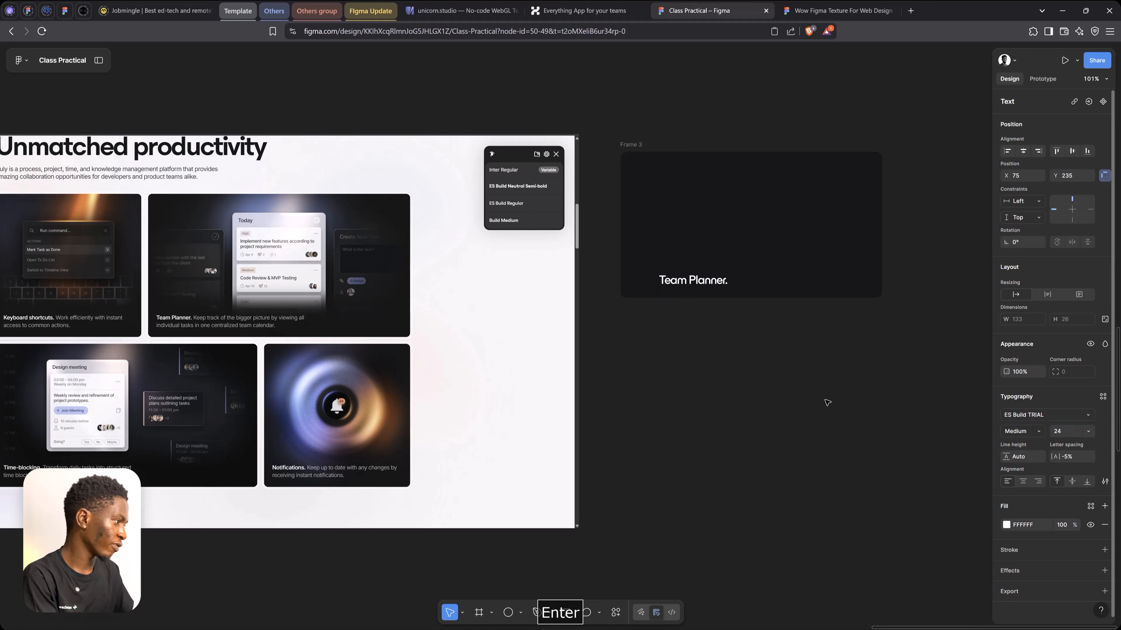
Step: Move the Team Planner text to about X 37, Y 219 in the frame and change its font to Inter
{"action": "left_click", "coordinate": [699, 280]}
{"action": "mouse_move", "coordinate": [700, 279]}
{"action": "left_mouse_down"}
{"action": "mouse_move", "coordinate": [682, 200]}
{"action": "mouse_move", "coordinate": [679, 271]}
{"action": "left_mouse_up"}
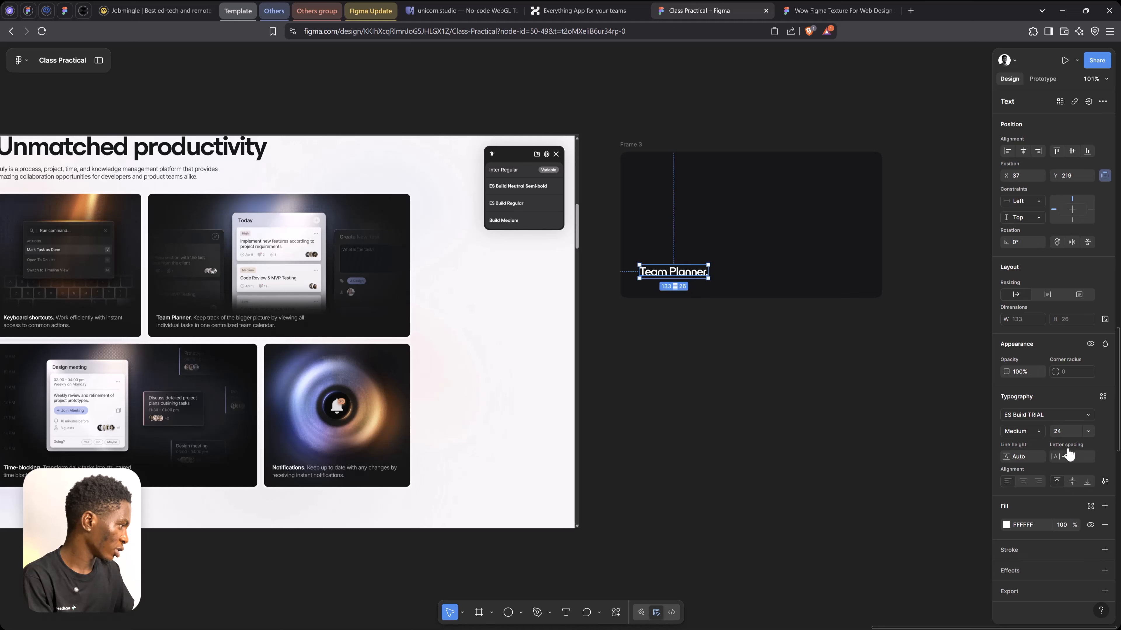
{"action": "left_click", "coordinate": [1046, 415]}
{"action": "type", "text": "inter"}
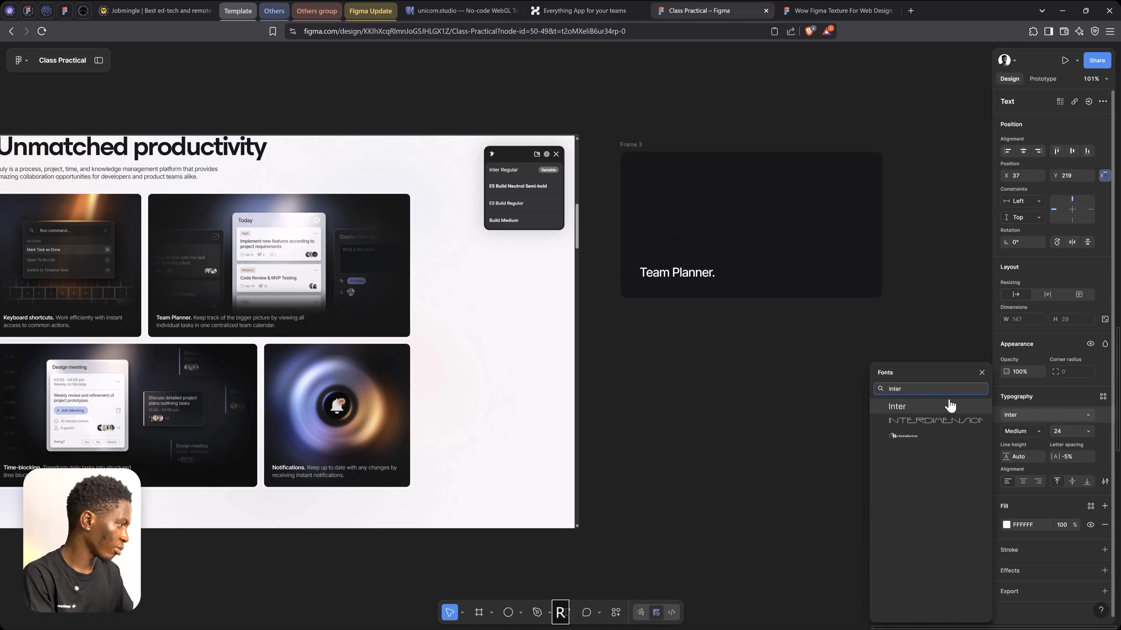
{"action": "left_click", "coordinate": [931, 407]}
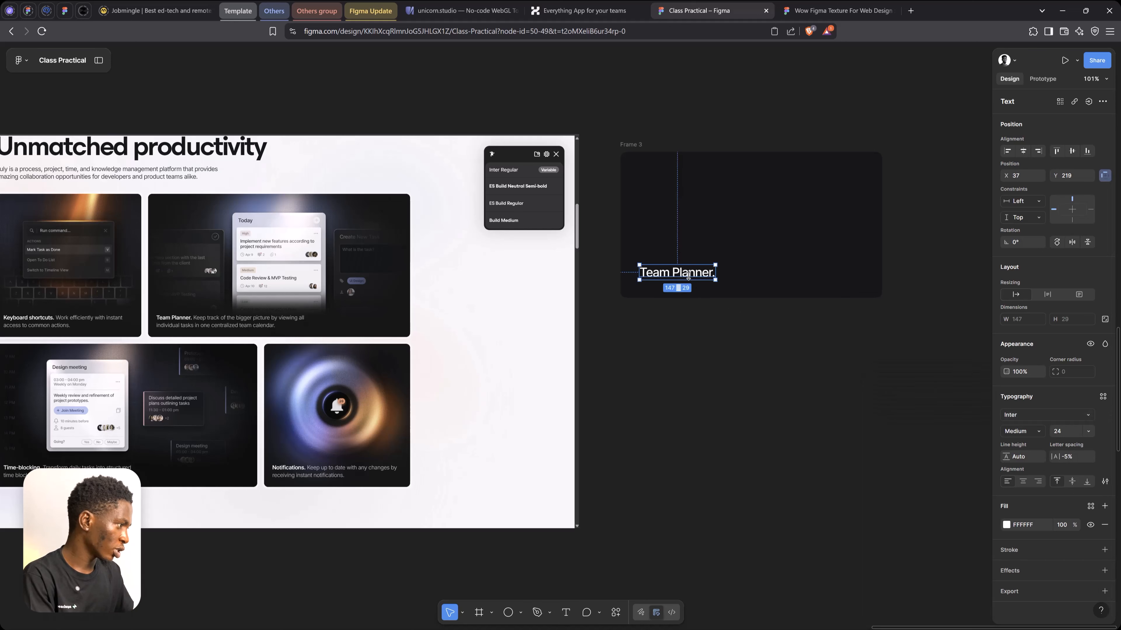
Step: Trim the Team Planner text's vertical bounds from cap height to baseline
{"action": "left_click", "coordinate": [1105, 481]}
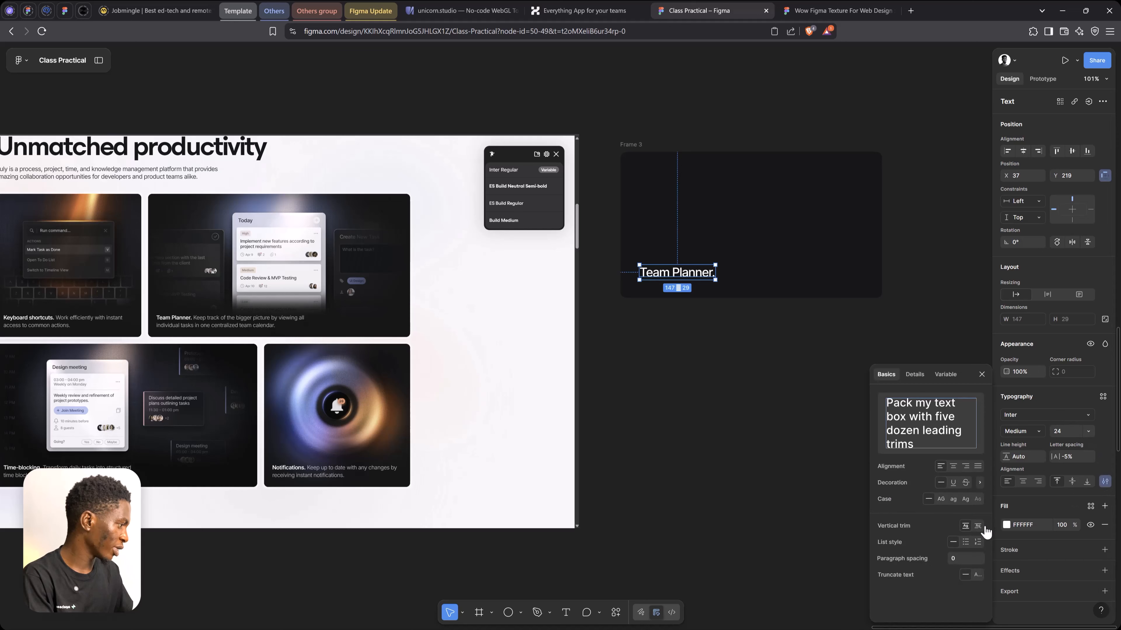
{"action": "left_click", "coordinate": [978, 526]}
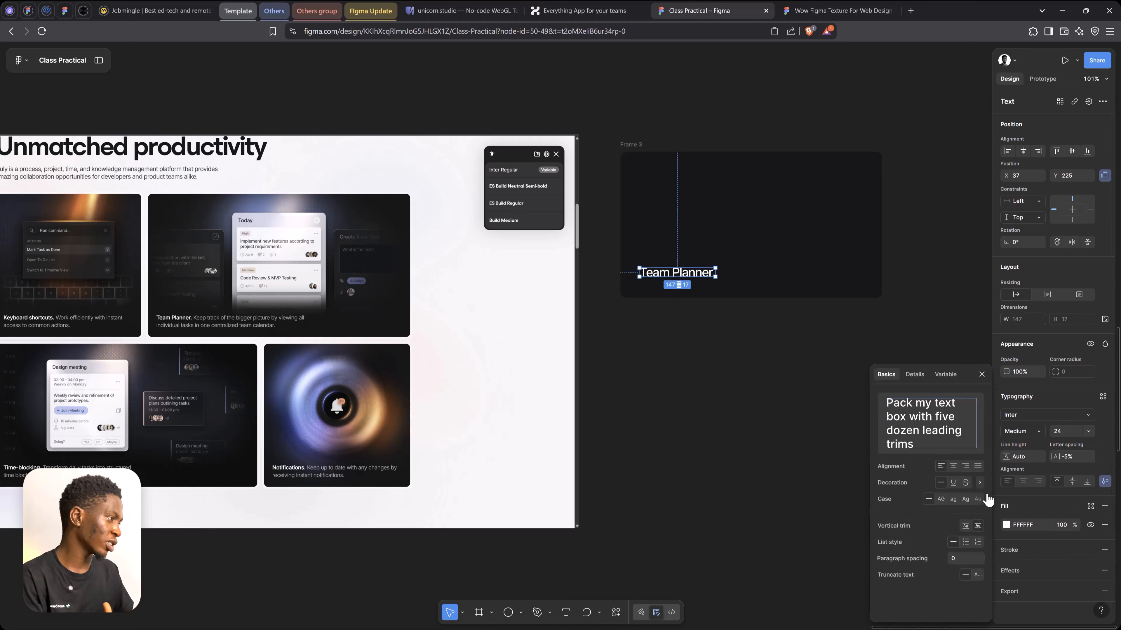
{"action": "left_click", "coordinate": [981, 374]}
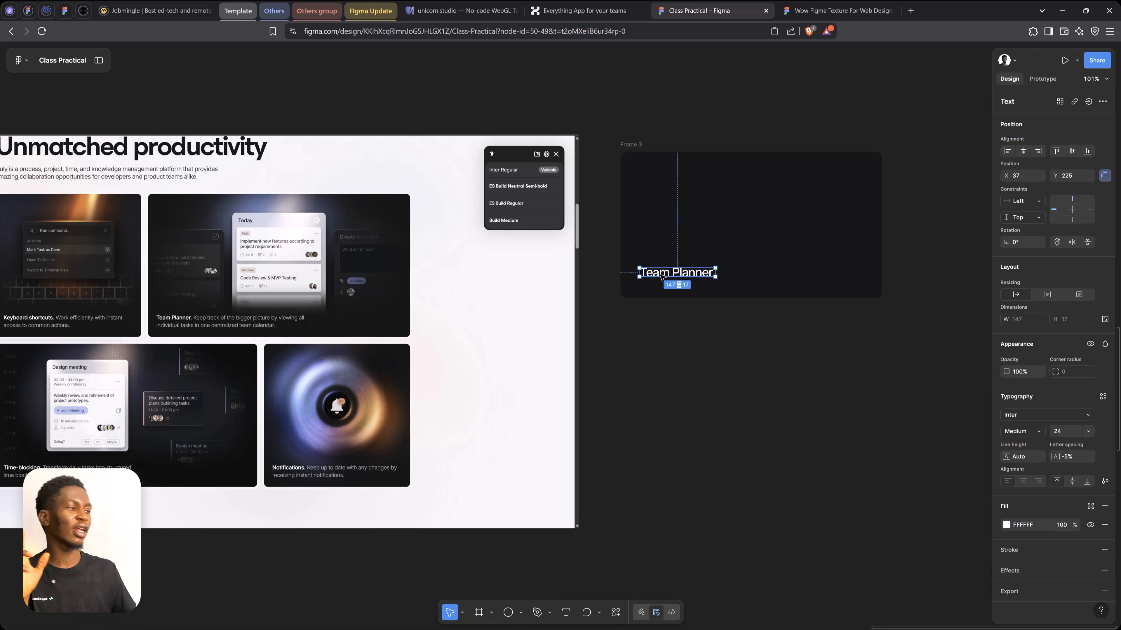
Step: Reduce the Team Planner text to font size 16 and lower it to about Y 236
{"action": "left_click", "coordinate": [1063, 432]}
{"action": "type", "text": "1"}
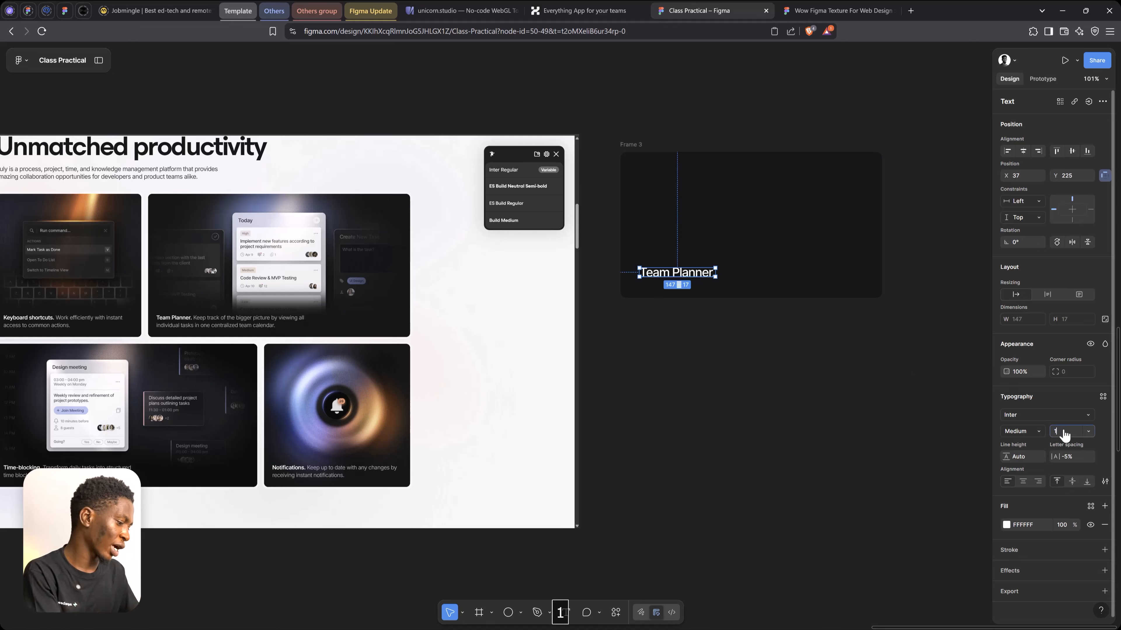
{"action": "type", "text": "8"}
{"action": "key", "text": "Return"}
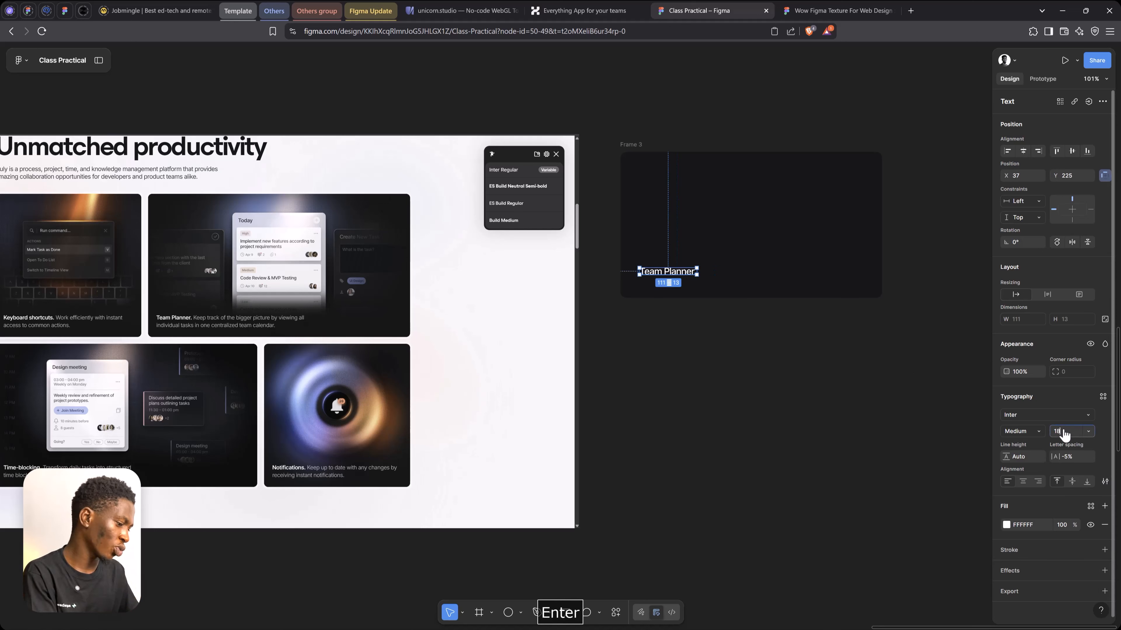
{"action": "key", "text": "BackSpace"}
{"action": "type", "text": "6"}
{"action": "key", "text": "Return"}
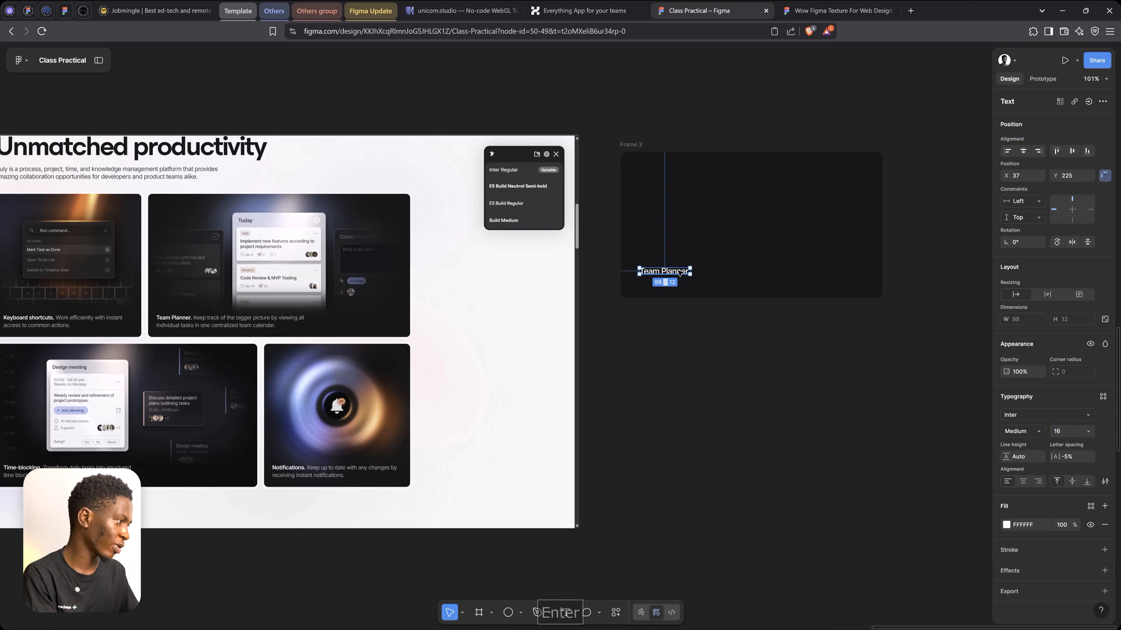
{"action": "left_click_drag", "start_coordinate": [679, 273], "coordinate": [680, 278]}
Step: Append "Keep track of the bigger picture by viewing all induvial tasks in one centralized team calendar" after the Team Planner text, across two lines
{"action": "double_click", "coordinate": [681, 278]}
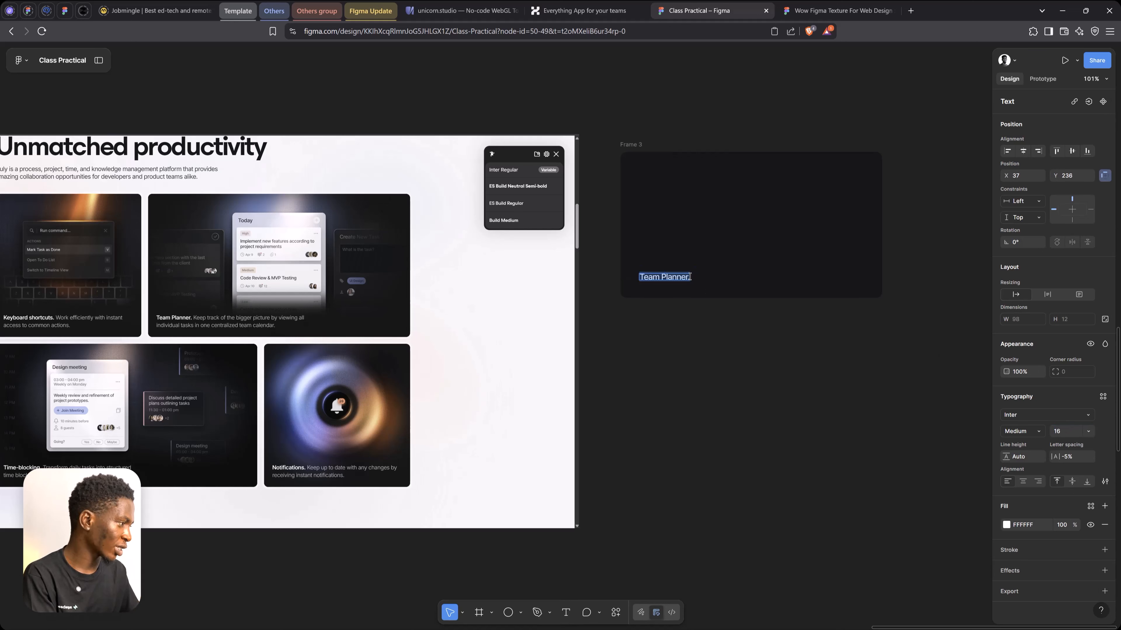
{"action": "left_click", "coordinate": [689, 278]}
{"action": "type", "text": "Keep track of the bigger picture by viewing all induvial tasks in one centralized team calendar"}
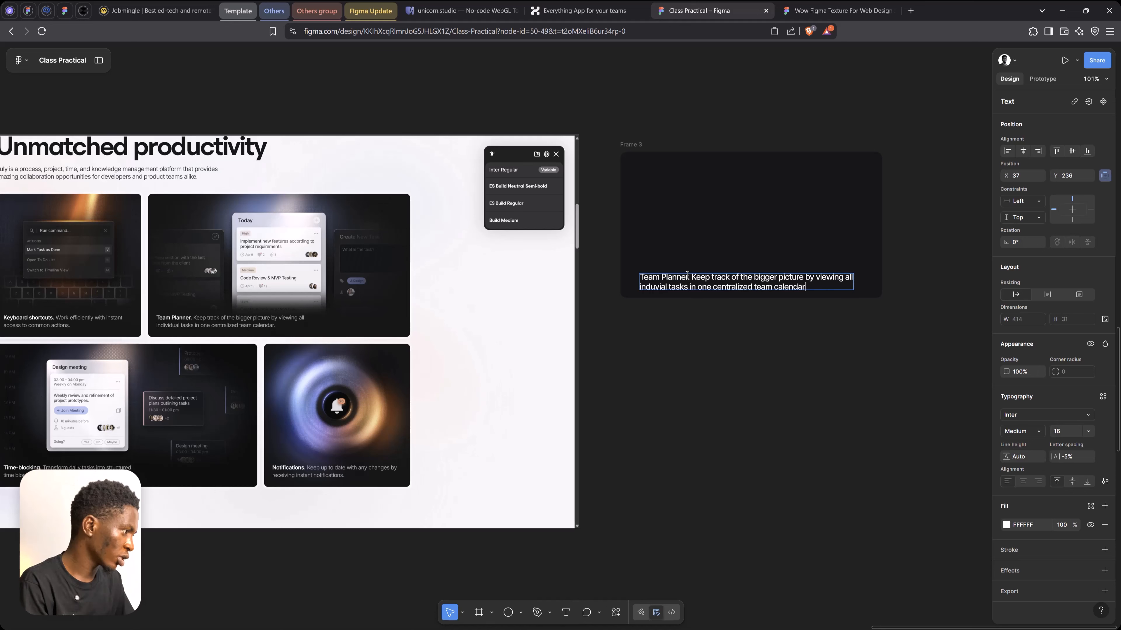
Step: Set the fill opacity of the description following "Team Planner." to 60%, leaving the title words fully white
{"action": "left_click_drag", "start_coordinate": [837, 311], "coordinate": [949, 367]}
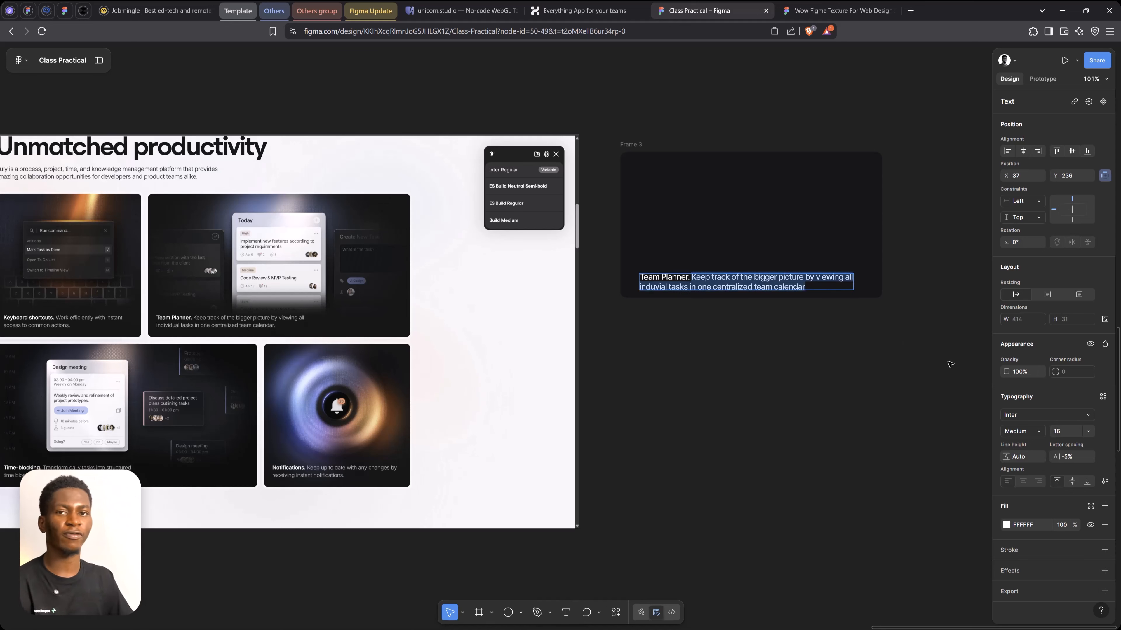
{"action": "left_click", "coordinate": [1007, 525]}
{"action": "left_click", "coordinate": [956, 554]}
{"action": "left_click", "coordinate": [971, 553]}
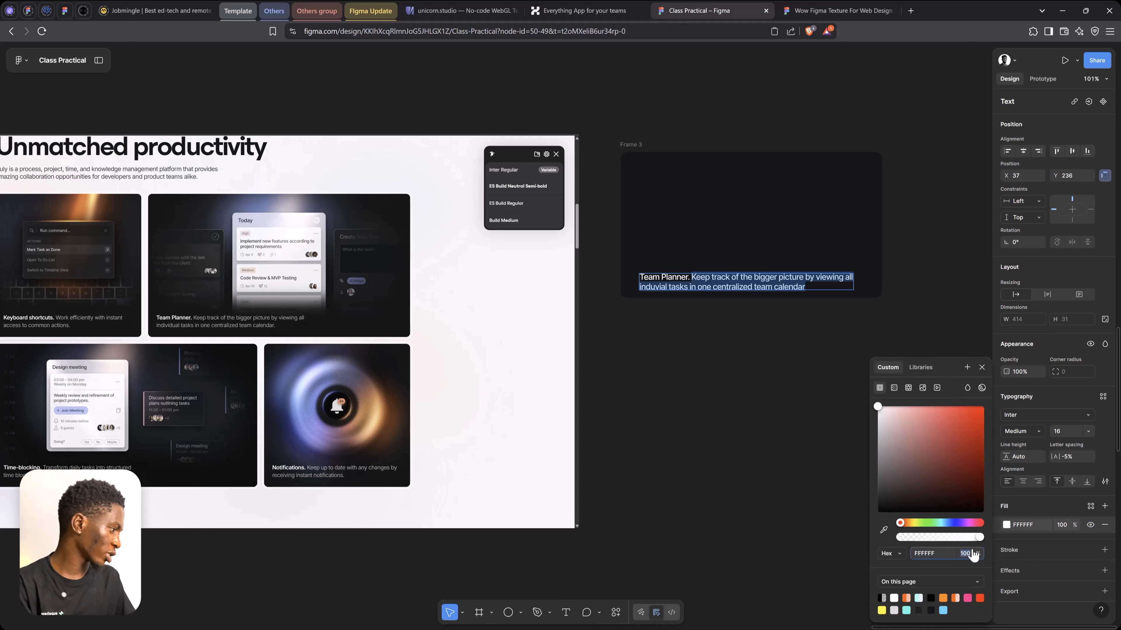
{"action": "type", "text": "70"}
{"action": "key", "text": "Return"}
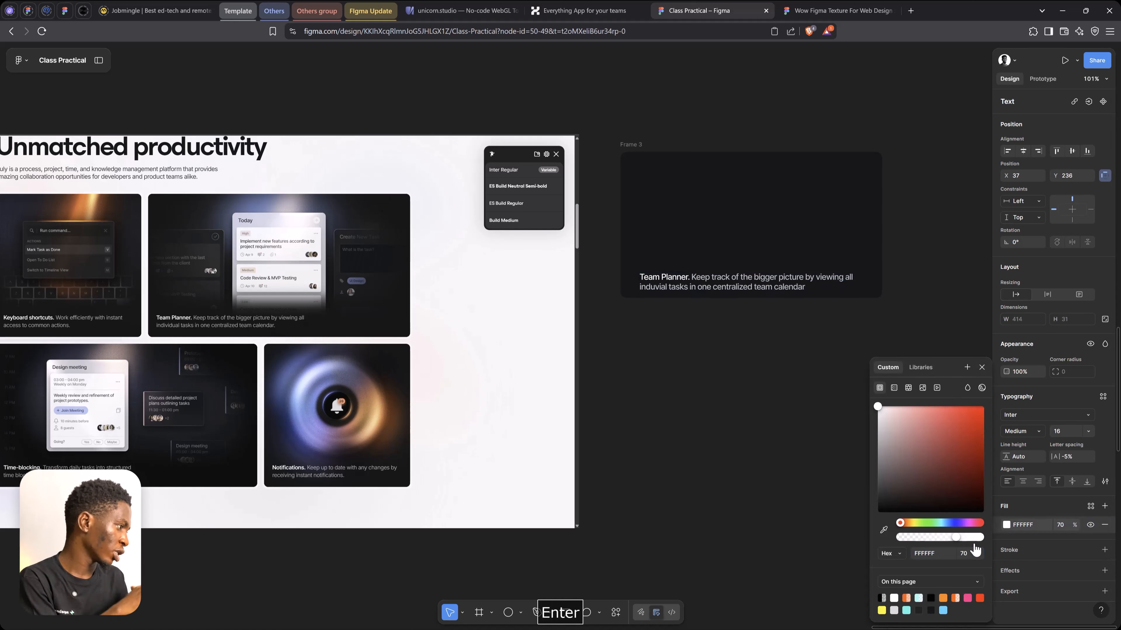
{"action": "left_click", "coordinate": [964, 554]}
{"action": "type", "text": "60"}
{"action": "key", "text": "Return"}
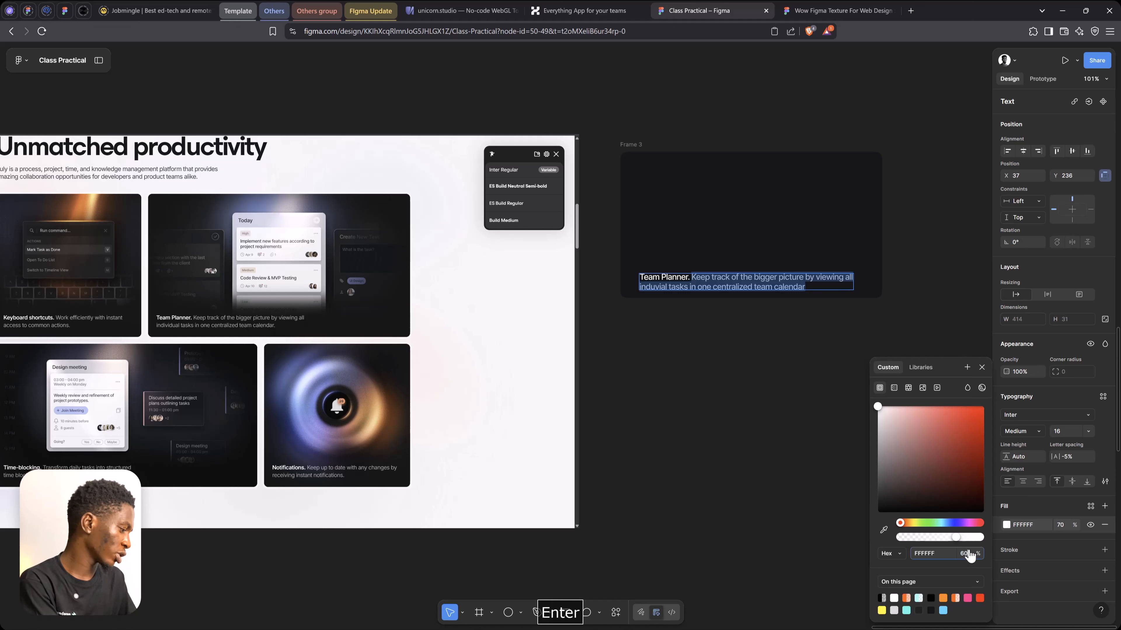
{"action": "left_click", "coordinate": [981, 367]}
{"action": "key", "text": "Escape"}
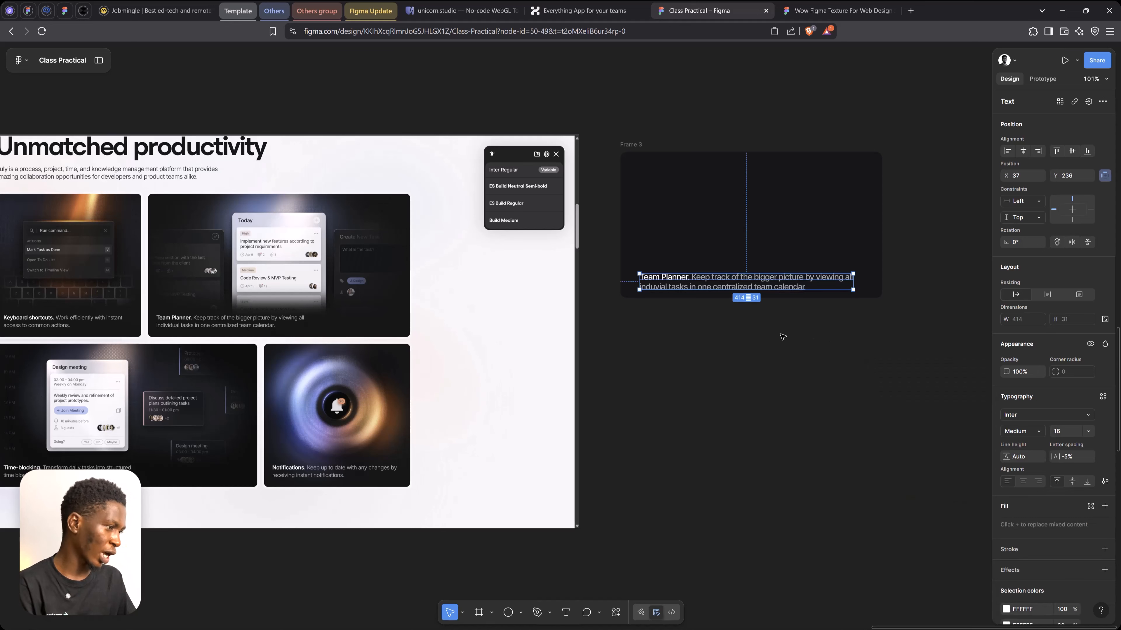
Step: Keep the whole caption at Medium weight and try smaller font sizes down to 12, ending at 13
{"action": "left_click", "coordinate": [1021, 431]}
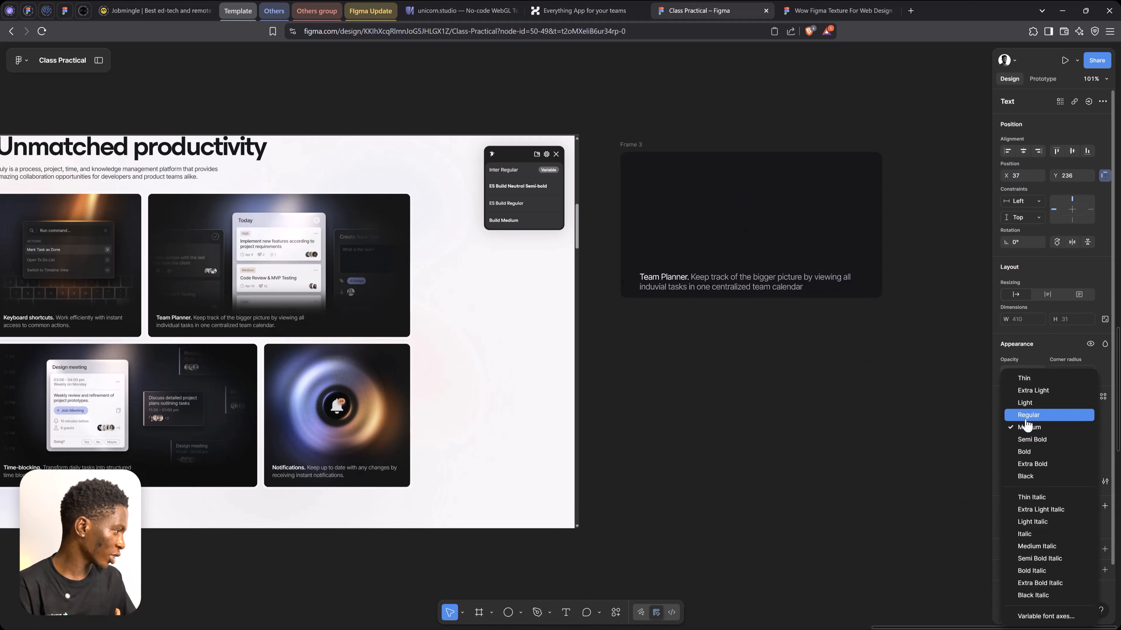
{"action": "left_click", "coordinate": [1027, 427]}
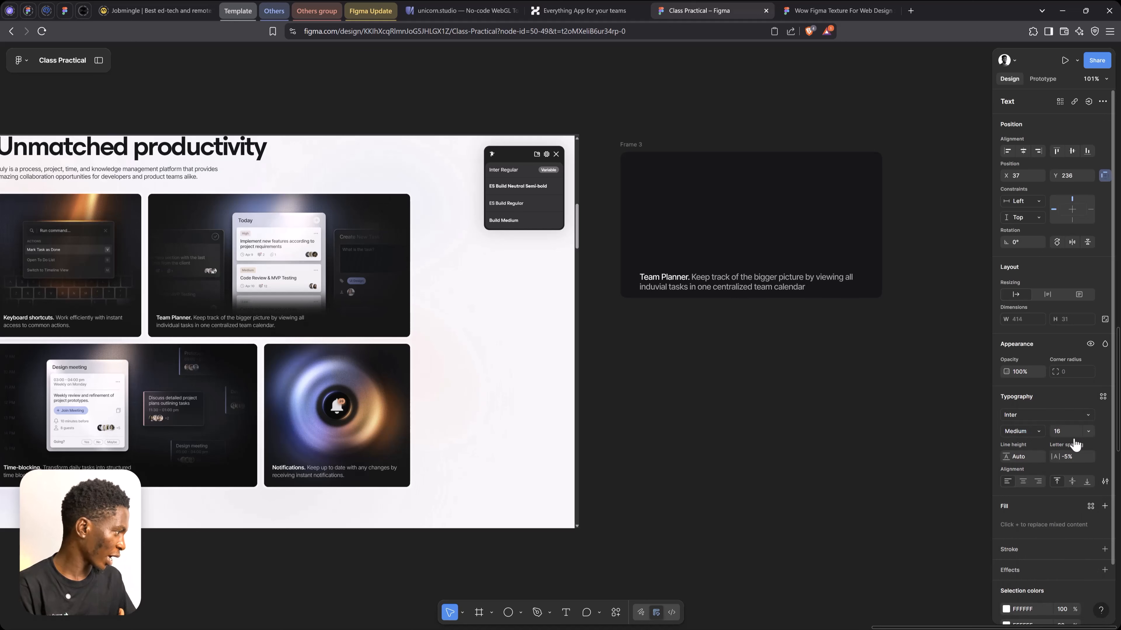
{"action": "left_click", "coordinate": [1068, 432]}
{"action": "key", "text": "Down"}
{"action": "key", "text": "Down"}
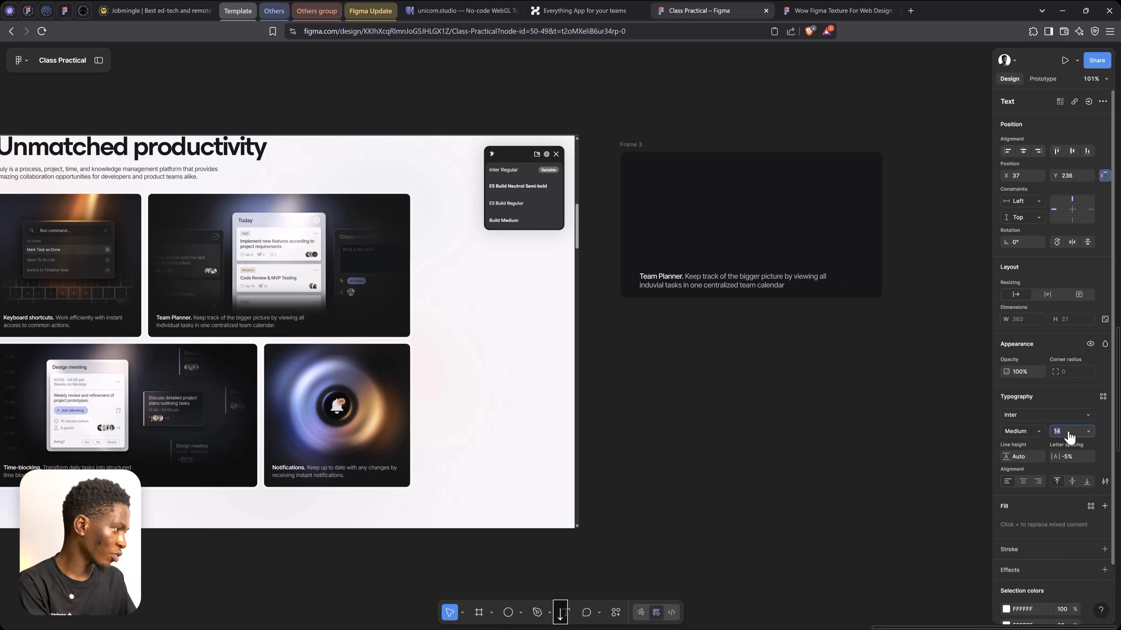
{"action": "key", "text": "Down"}
{"action": "key", "text": "Down"}
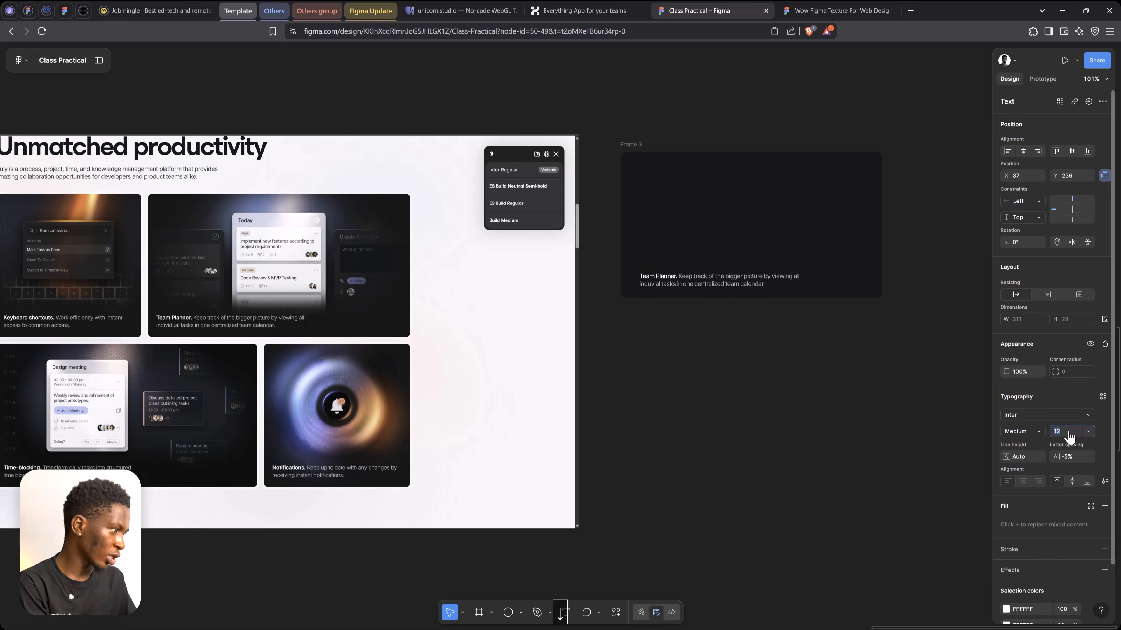
{"action": "key", "text": "Up"}
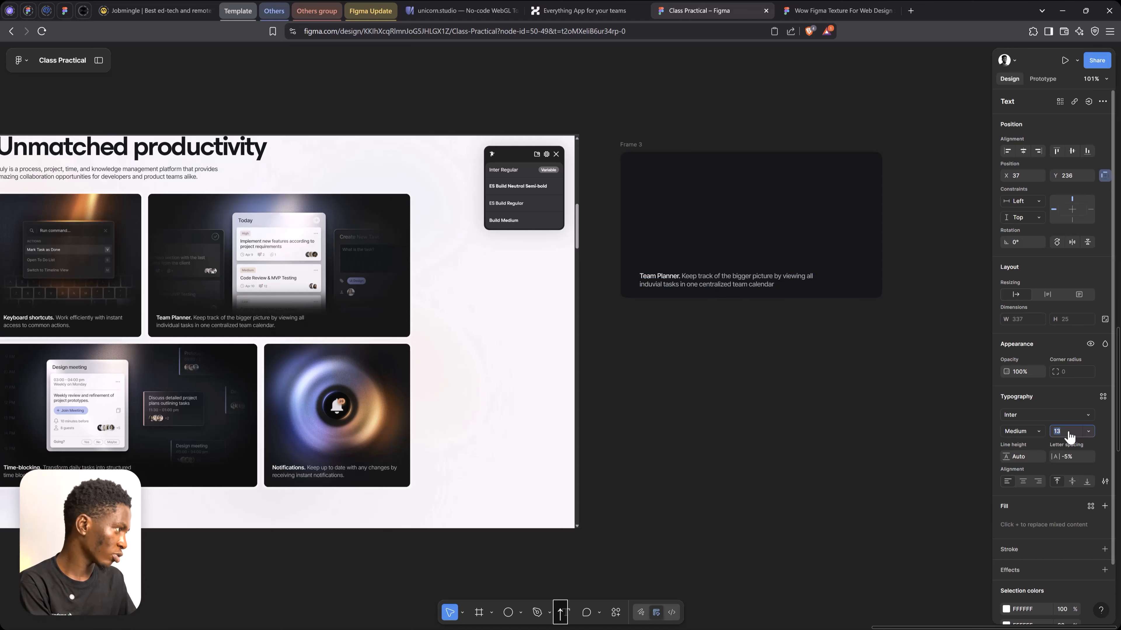
Step: Check the Team Planner caption on the huly.io page, return to Figma and try font size 18 on the caption
{"action": "left_click", "coordinate": [582, 11]}
{"action": "mouse_move", "coordinate": [583, 317]}
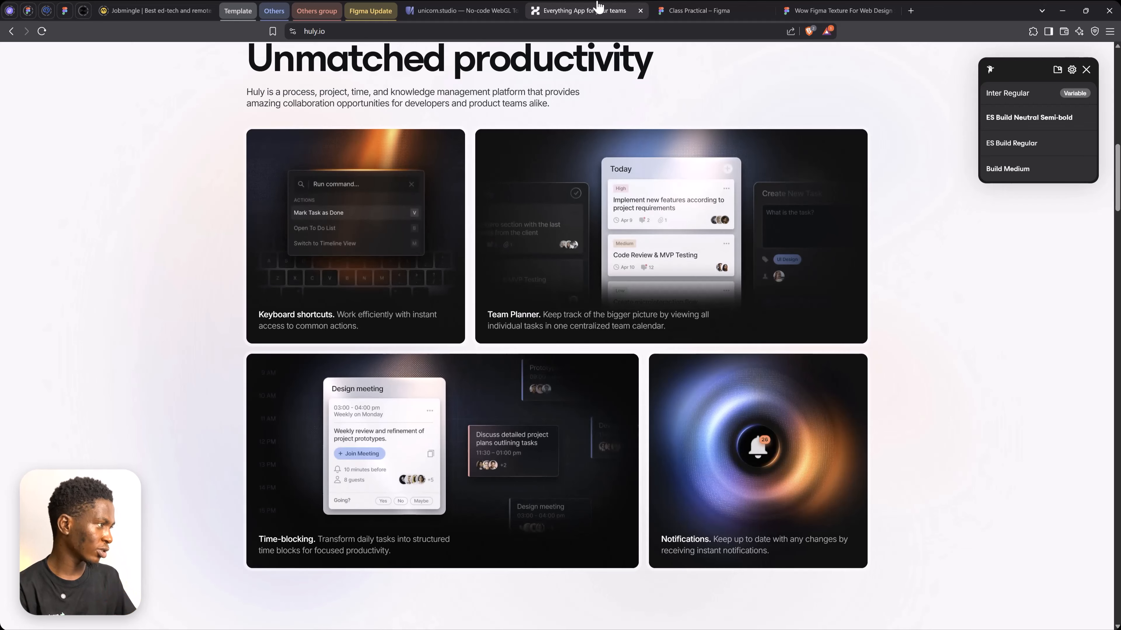
{"action": "left_click", "coordinate": [699, 10]}
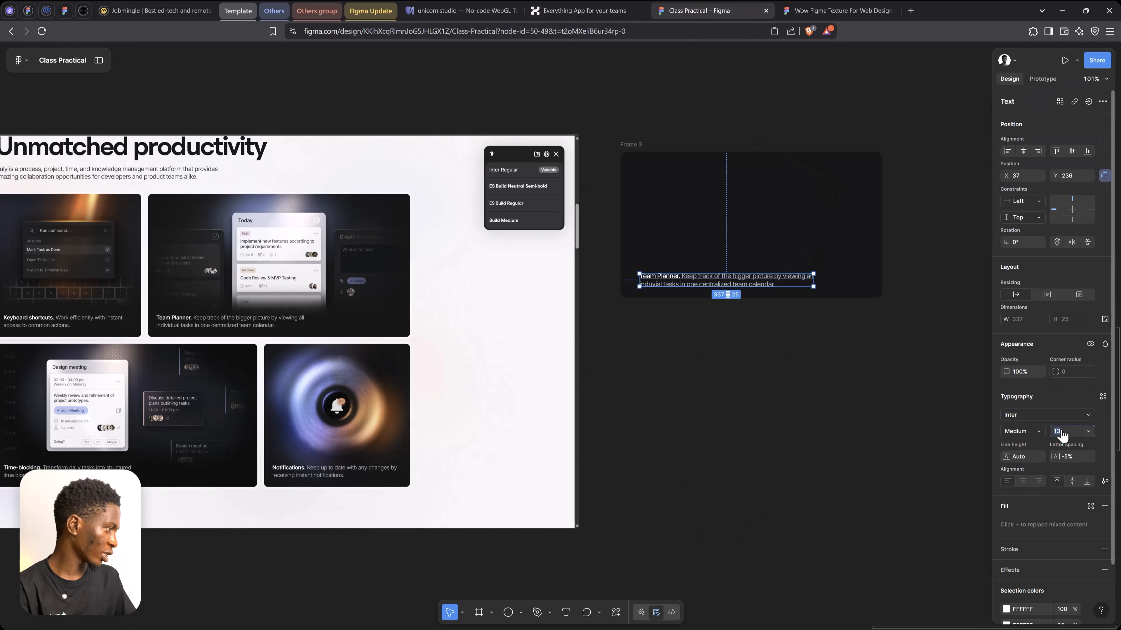
{"action": "type", "text": "18"}
{"action": "key", "text": "Return"}
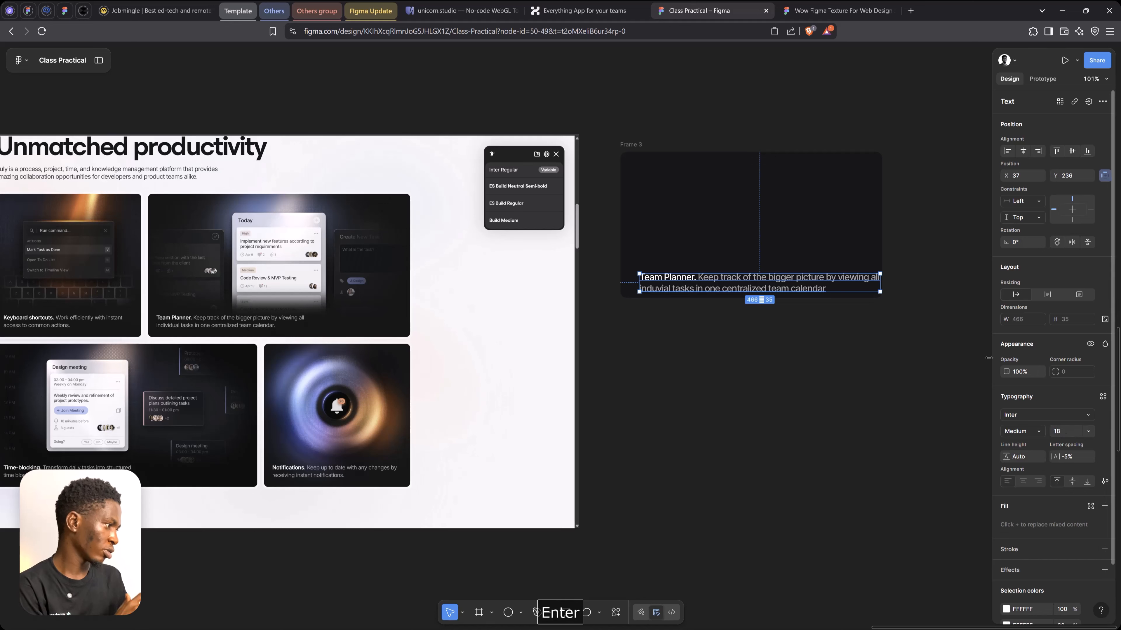
Step: Set the Team Planner caption's font size to 14
{"action": "left_click", "coordinate": [1066, 436]}
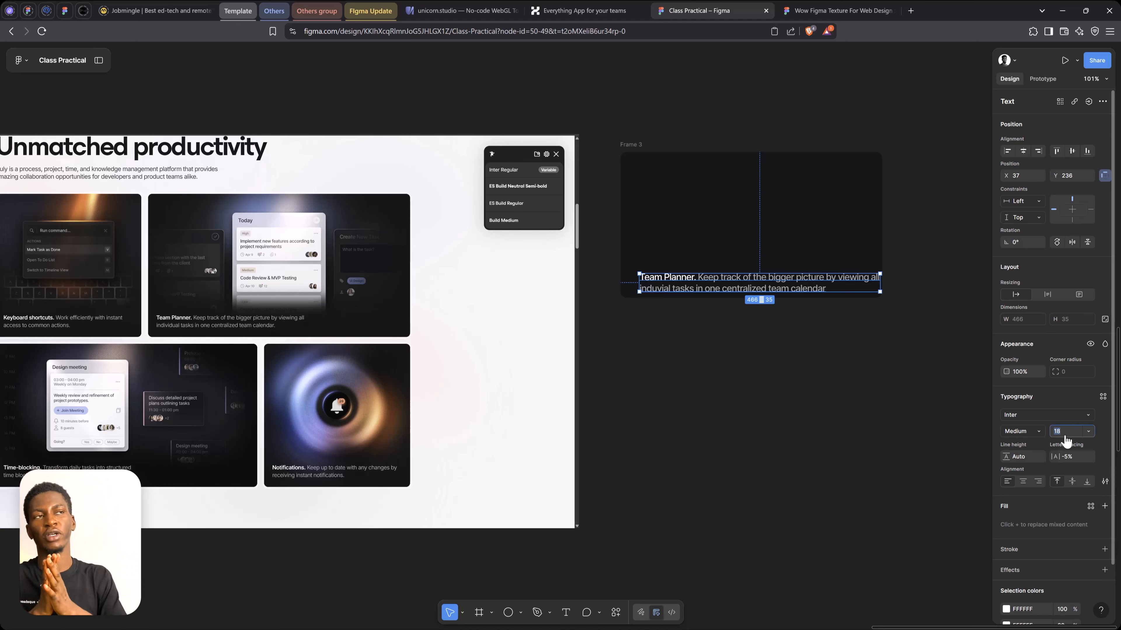
{"action": "type", "text": "14"}
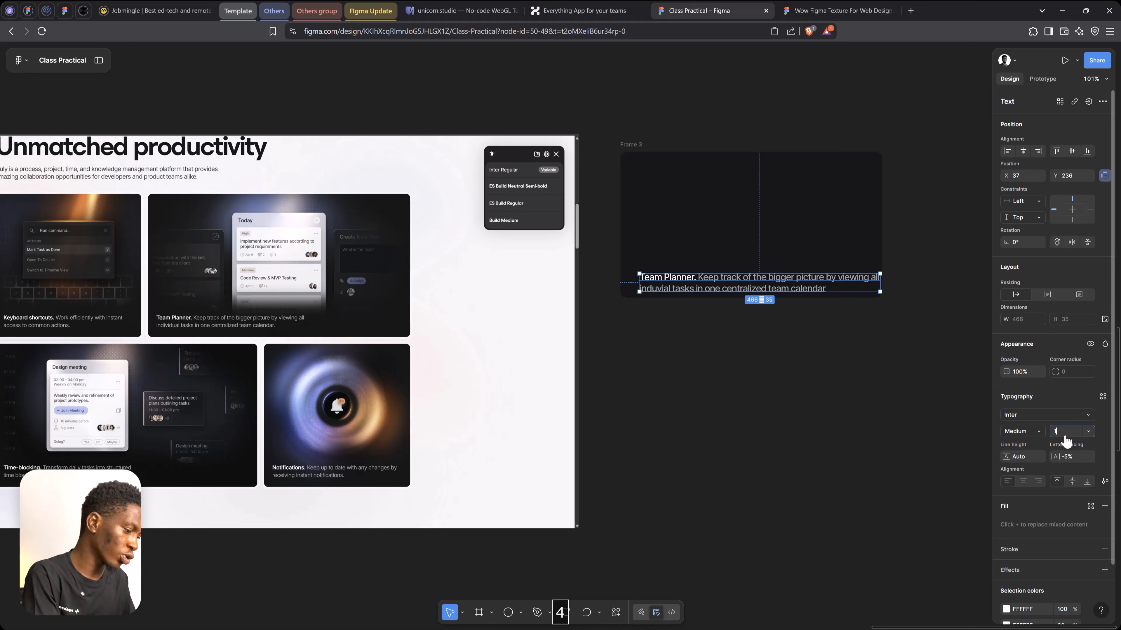
{"action": "key", "text": "Return"}
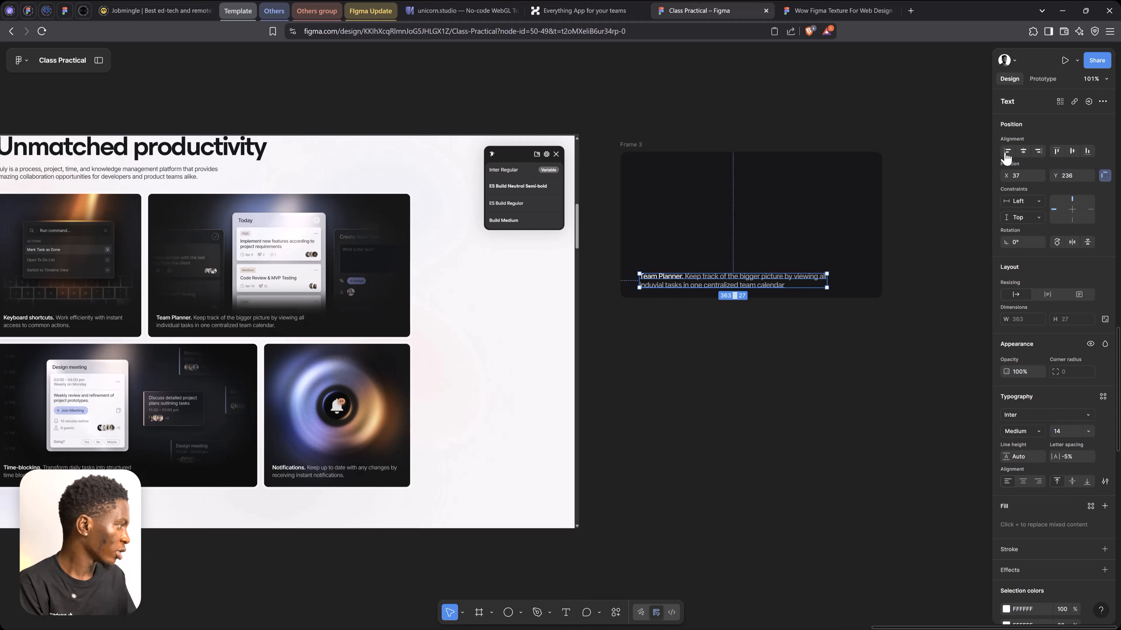
Step: Reposition the Team Planner caption near the card's lower edge at about X 35, Y 235
{"action": "left_click", "coordinate": [1022, 150]}
{"action": "left_click_drag", "start_coordinate": [750, 286], "coordinate": [731, 285]}
{"action": "key", "text": "space"}
{"action": "left_click_drag", "start_coordinate": [758, 231], "coordinate": [702, 258]}
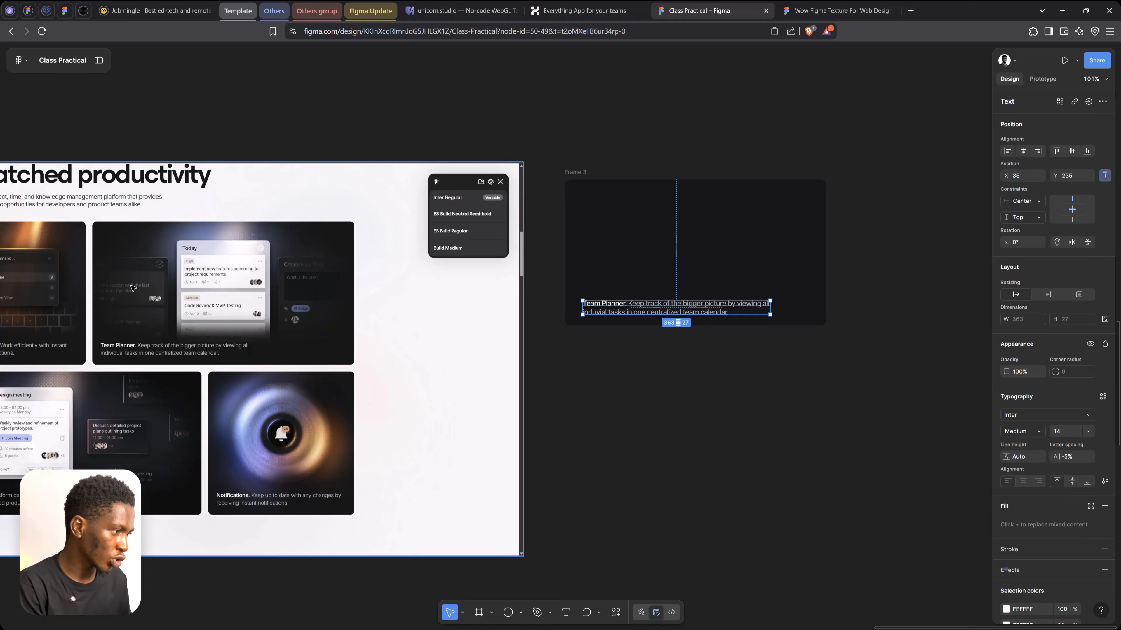
{"action": "scroll", "coordinate": [133, 285], "scroll_direction": "up", "scroll_amount": 5, "text": "ctrl"}
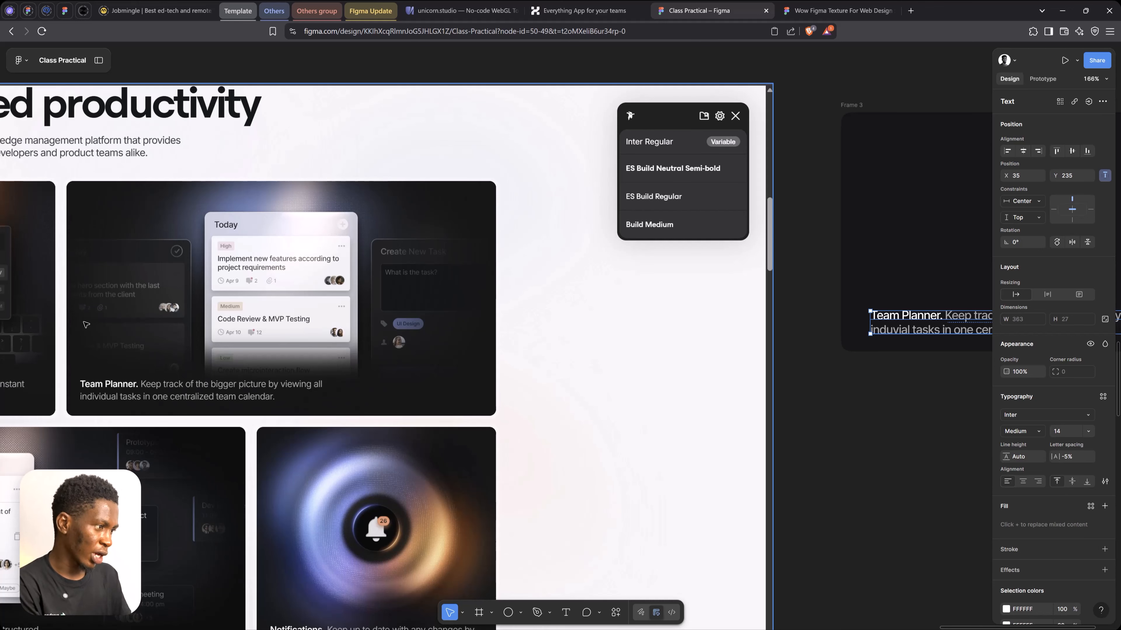
{"action": "scroll", "coordinate": [138, 291], "scroll_direction": "down", "scroll_amount": 3, "text": "ctrl"}
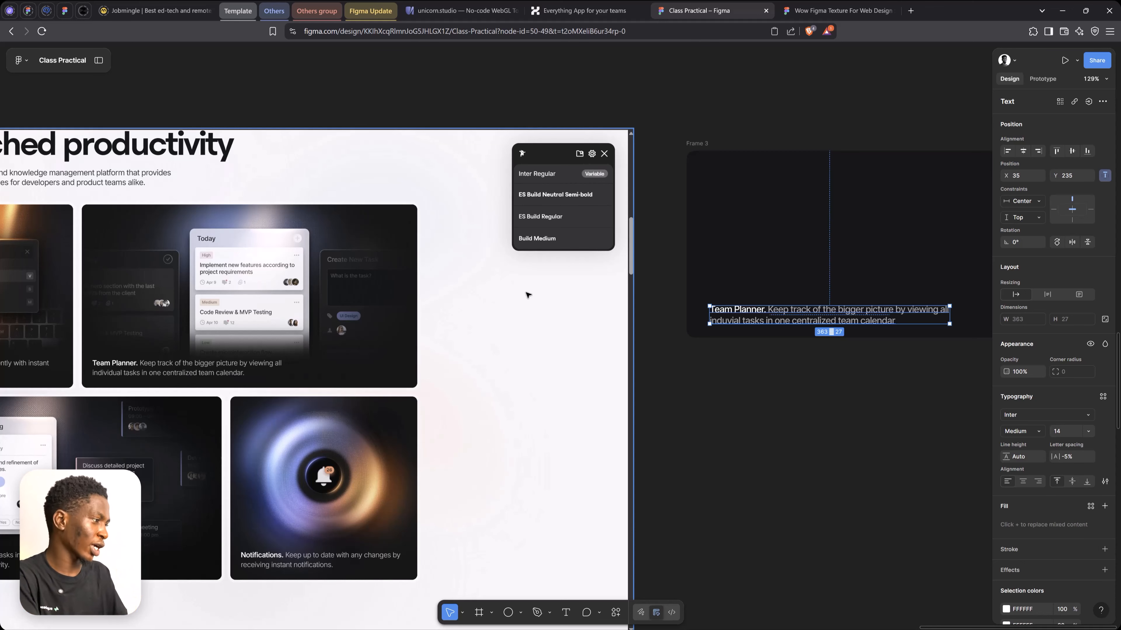
{"action": "key", "text": "Escape"}
Step: Draw a frame about 187 × 232 below the Team Planner card and fill it with #111113 sampled from the card
{"action": "left_click_drag", "start_coordinate": [790, 223], "coordinate": [700, 241]}
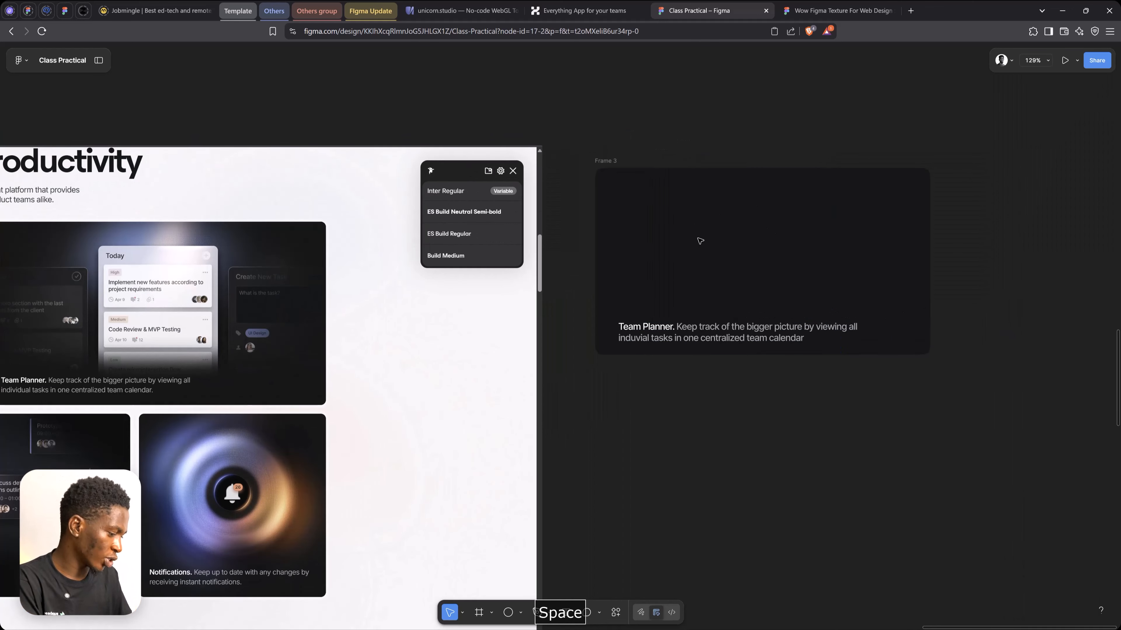
{"action": "key", "text": "f"}
{"action": "left_click_drag", "start_coordinate": [639, 215], "coordinate": [763, 369]}
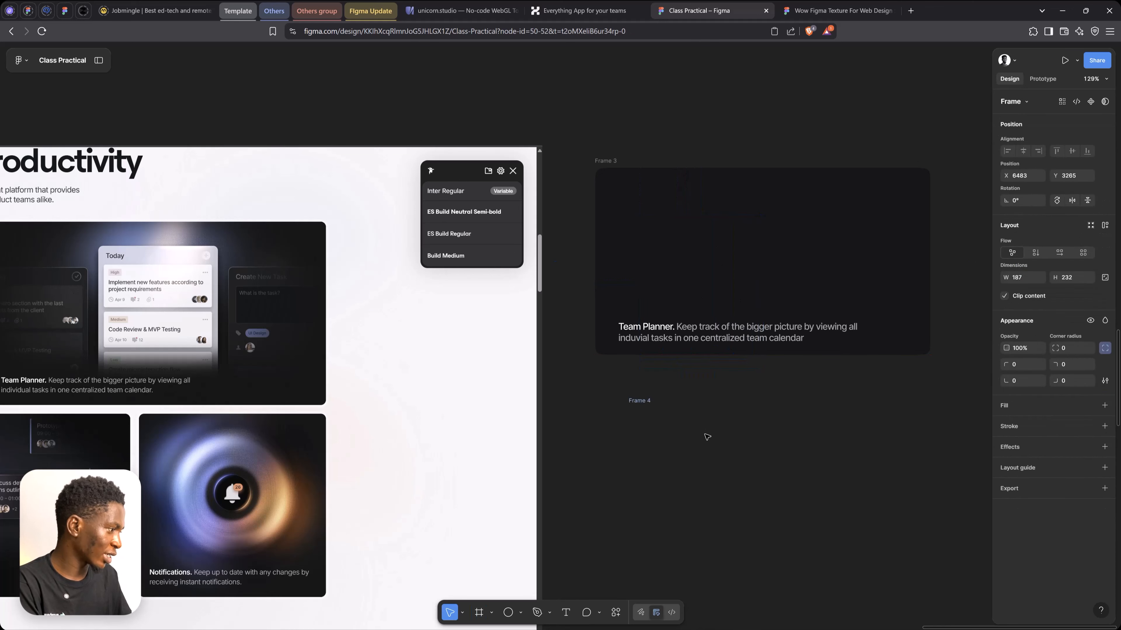
{"action": "key", "text": "i"}
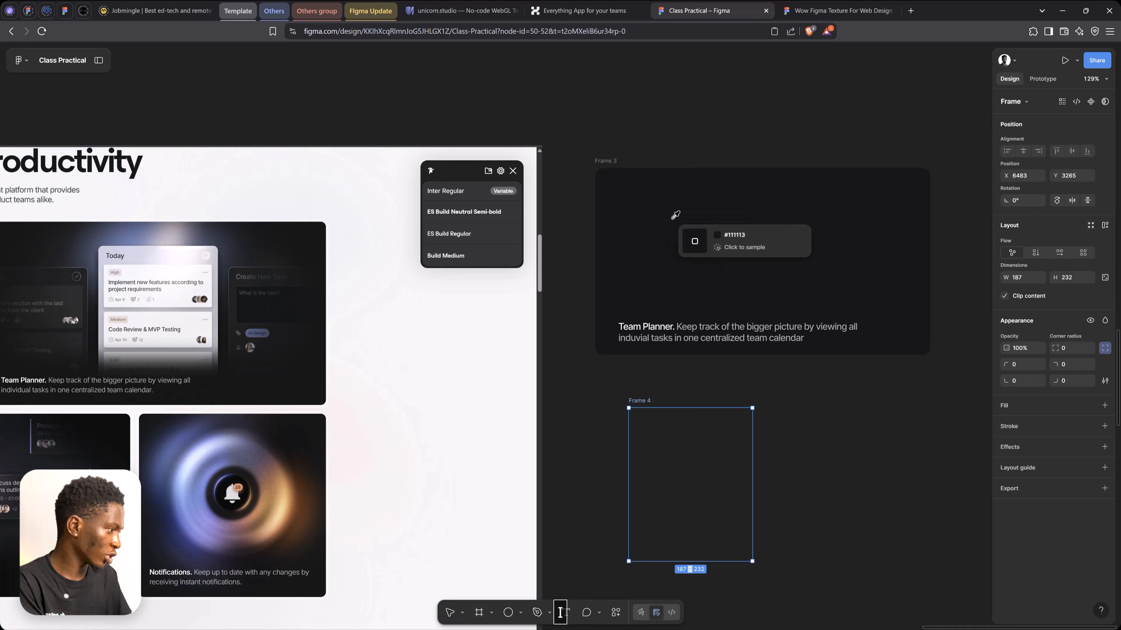
{"action": "left_click", "coordinate": [674, 234]}
Step: Add an inside stroke to the new frame and colour it dark grey 3F3D3D
{"action": "left_click", "coordinate": [1028, 448]}
{"action": "left_click", "coordinate": [1006, 469]}
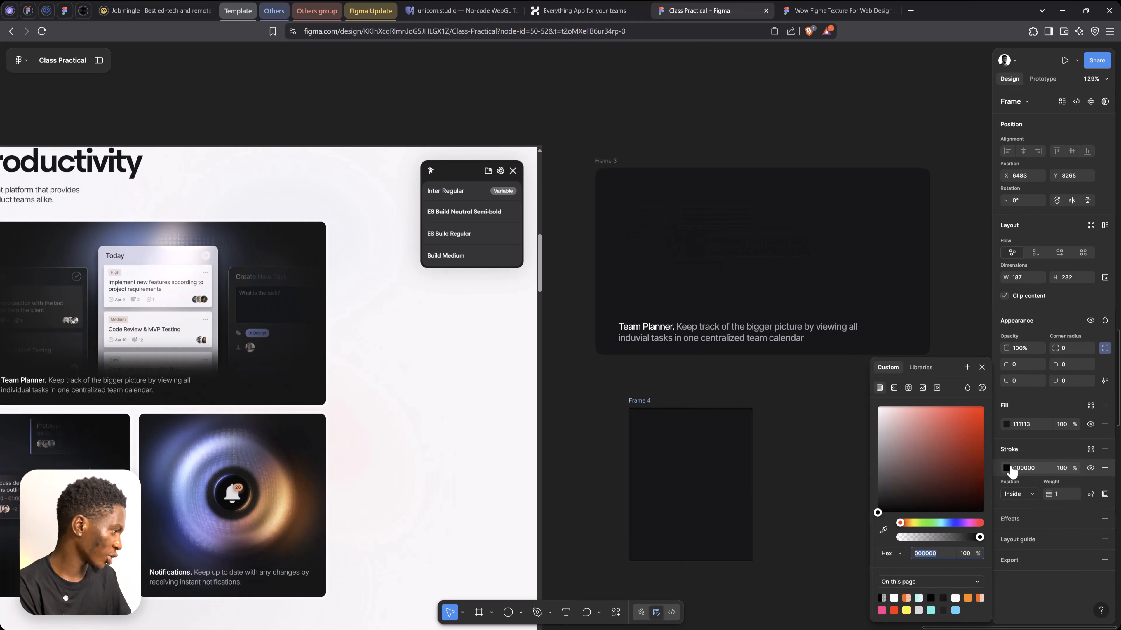
{"action": "left_click_drag", "start_coordinate": [885, 439], "coordinate": [881, 494]}
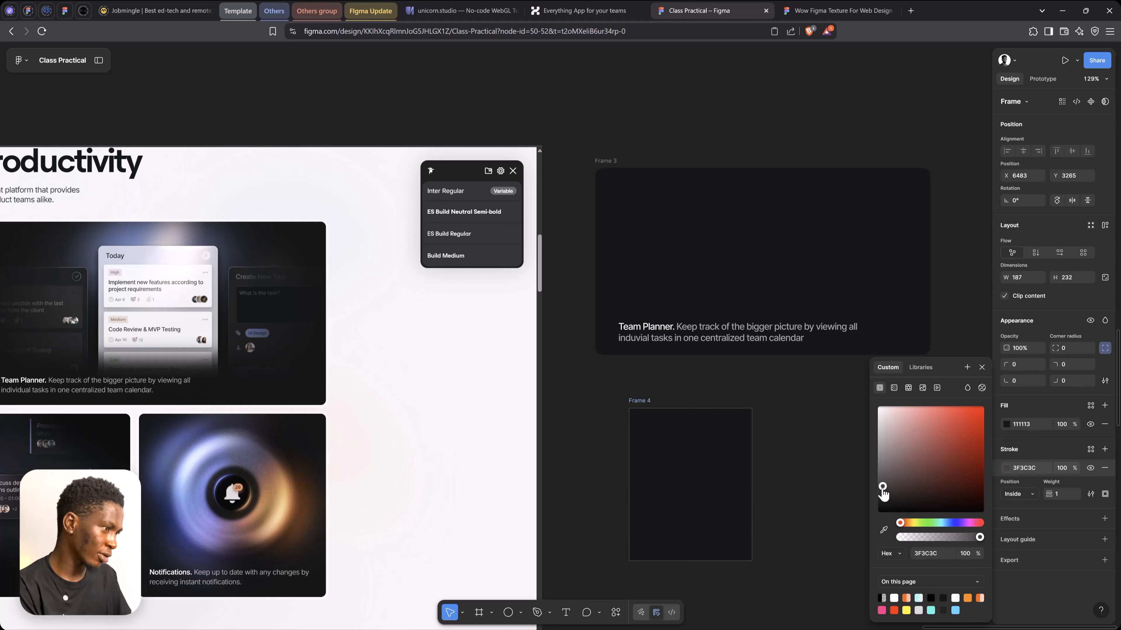
{"action": "left_click", "coordinate": [981, 368]}
Step: Round all corners of the new frame with radius 12 and set corner smoothing to 100%
{"action": "left_click", "coordinate": [1073, 365]}
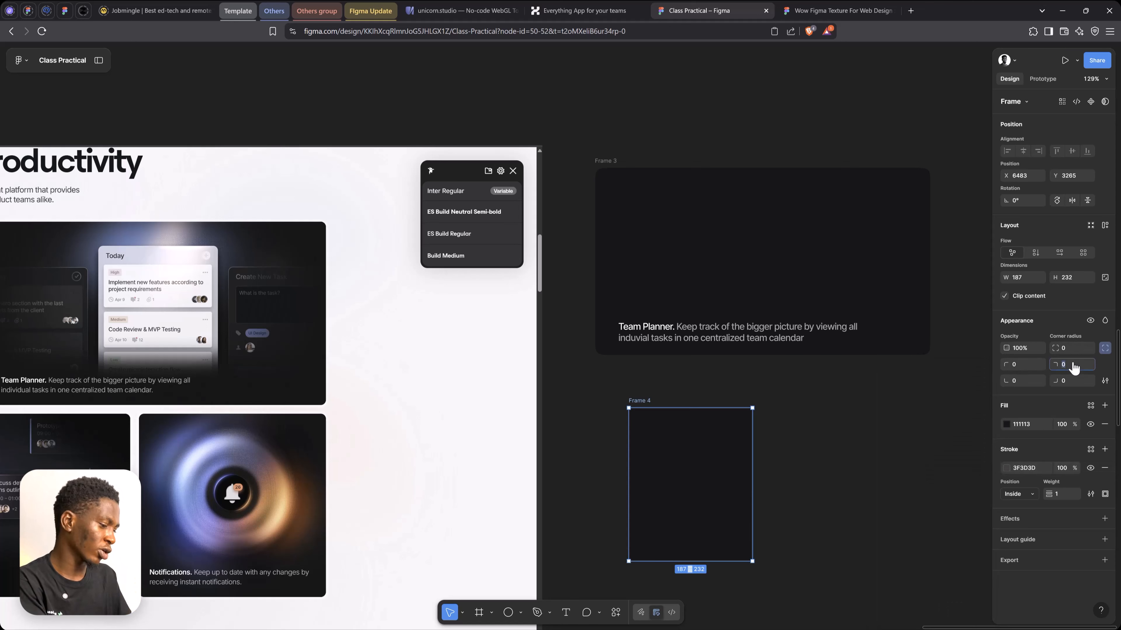
{"action": "type", "text": "12"}
{"action": "left_click", "coordinate": [1105, 381]}
{"action": "left_click_drag", "start_coordinate": [948, 404], "coordinate": [1009, 405]}
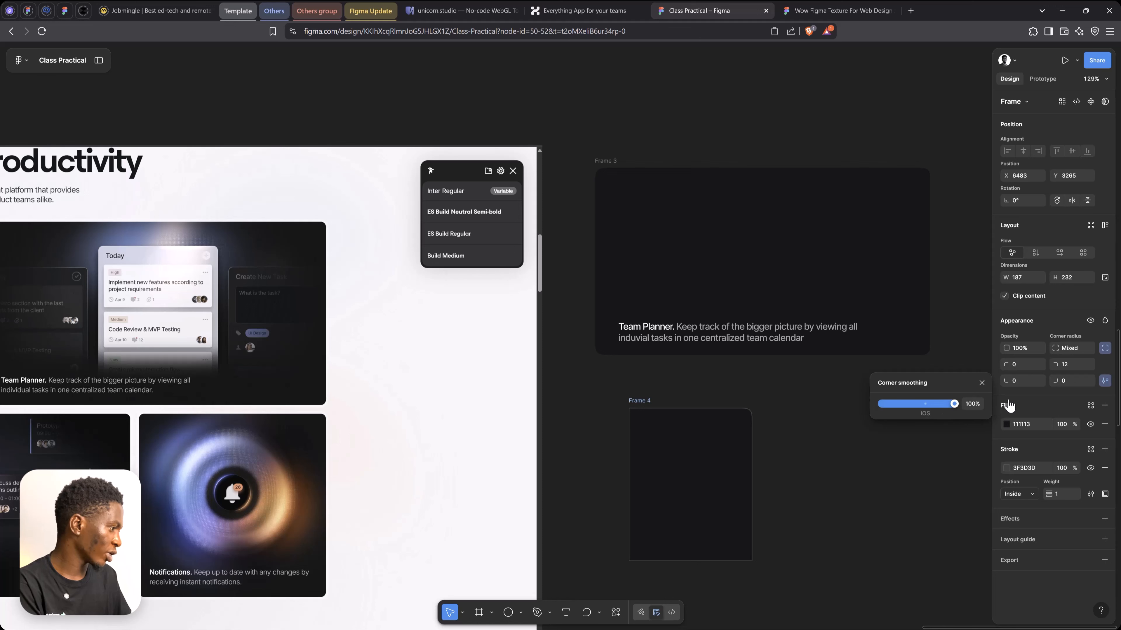
{"action": "left_click", "coordinate": [982, 383]}
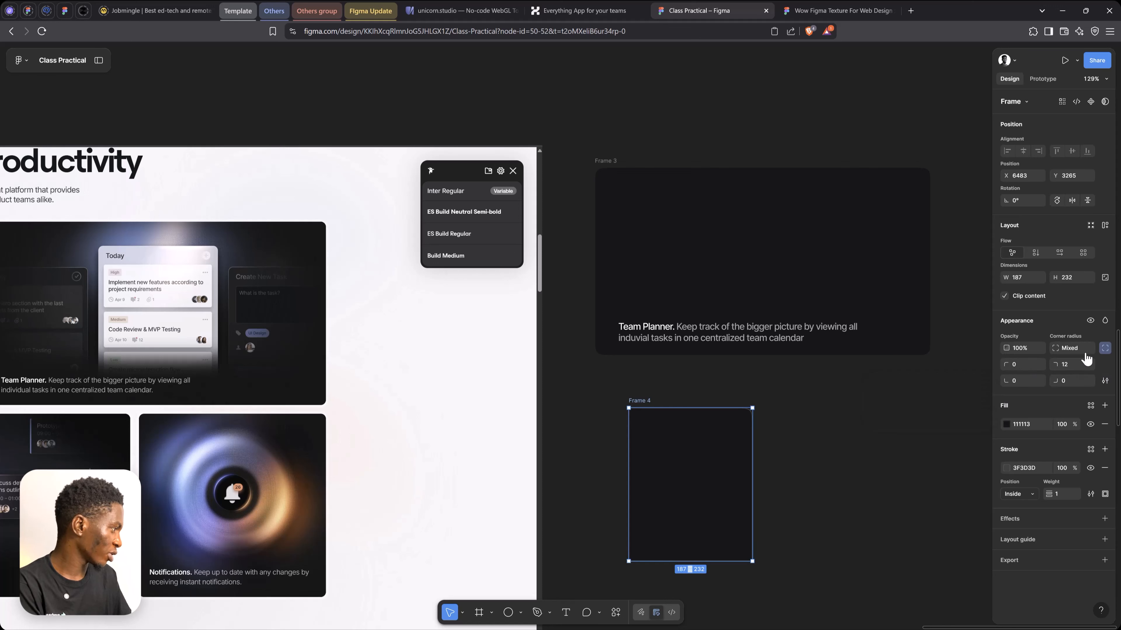
{"action": "left_click", "coordinate": [1084, 353]}
{"action": "type", "text": "12"}
{"action": "key", "text": "Return"}
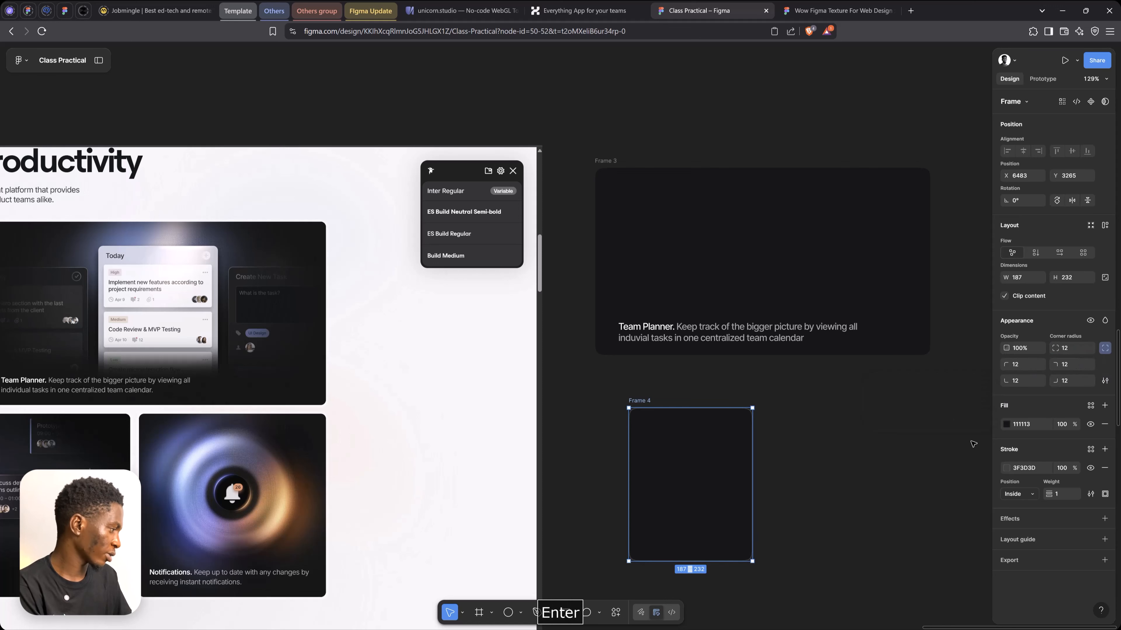
Step: Set the new frame's stroke weight to 0.7 and move the frame up close beneath the Team Planner card
{"action": "type", "text": "0.7"}
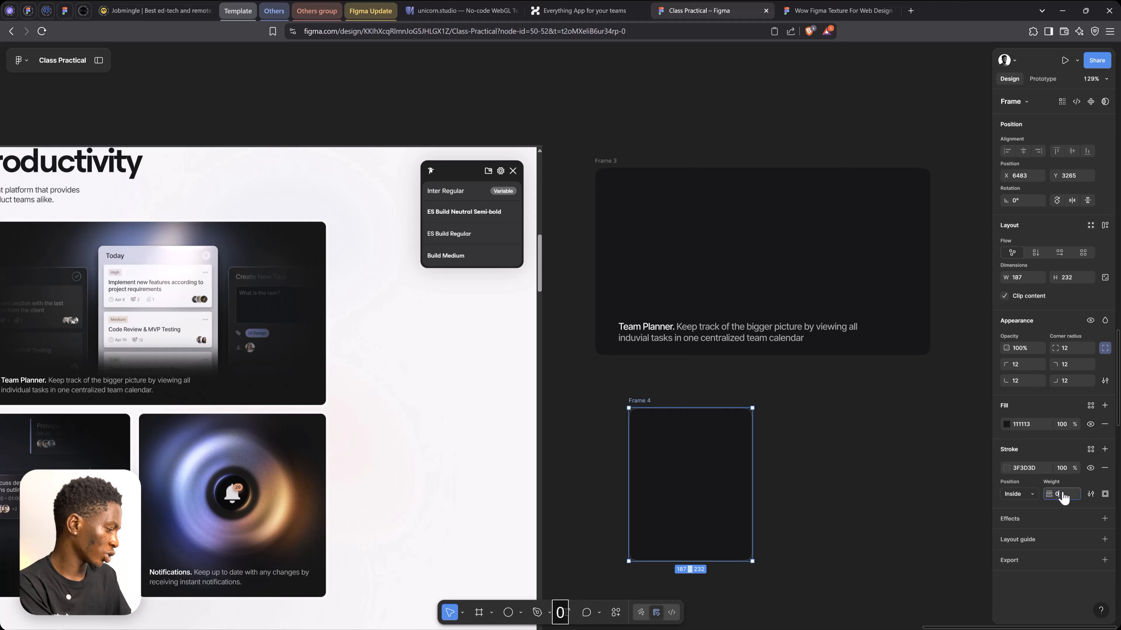
{"action": "key", "text": "Return"}
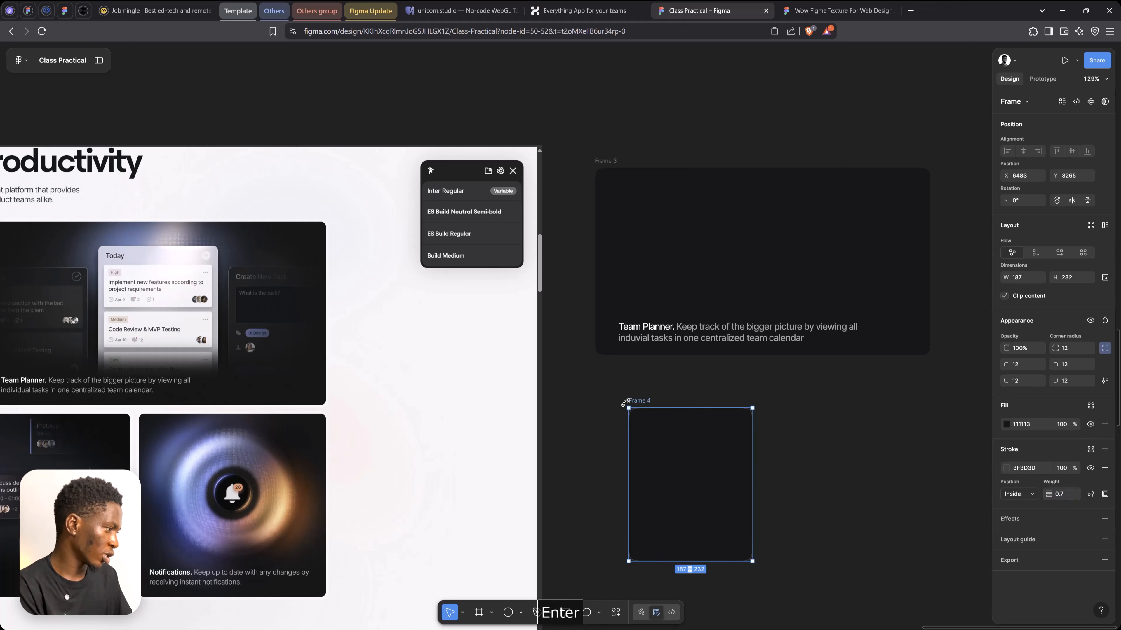
{"action": "left_click_drag", "start_coordinate": [646, 403], "coordinate": [630, 379]}
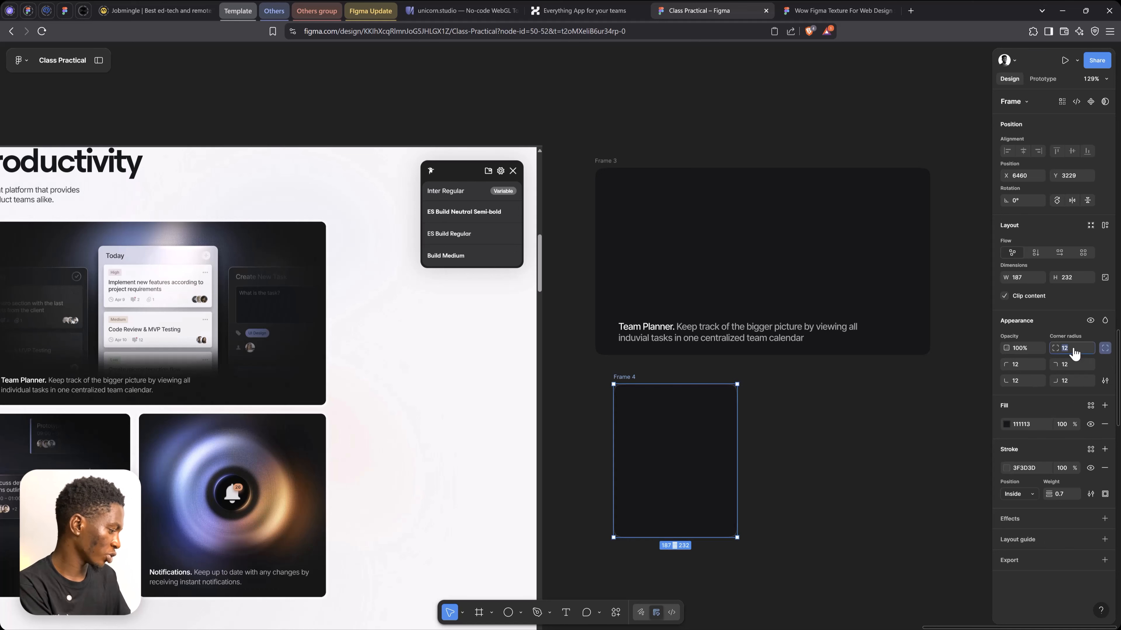
Step: Set the new frame's corner radius to 8 and enlarge the frame to about 235 × 348
{"action": "key", "text": "Return"}
{"action": "key", "text": "space"}
{"action": "left_click_drag", "start_coordinate": [664, 429], "coordinate": [685, 393]}
{"action": "left_click", "coordinate": [685, 393]}
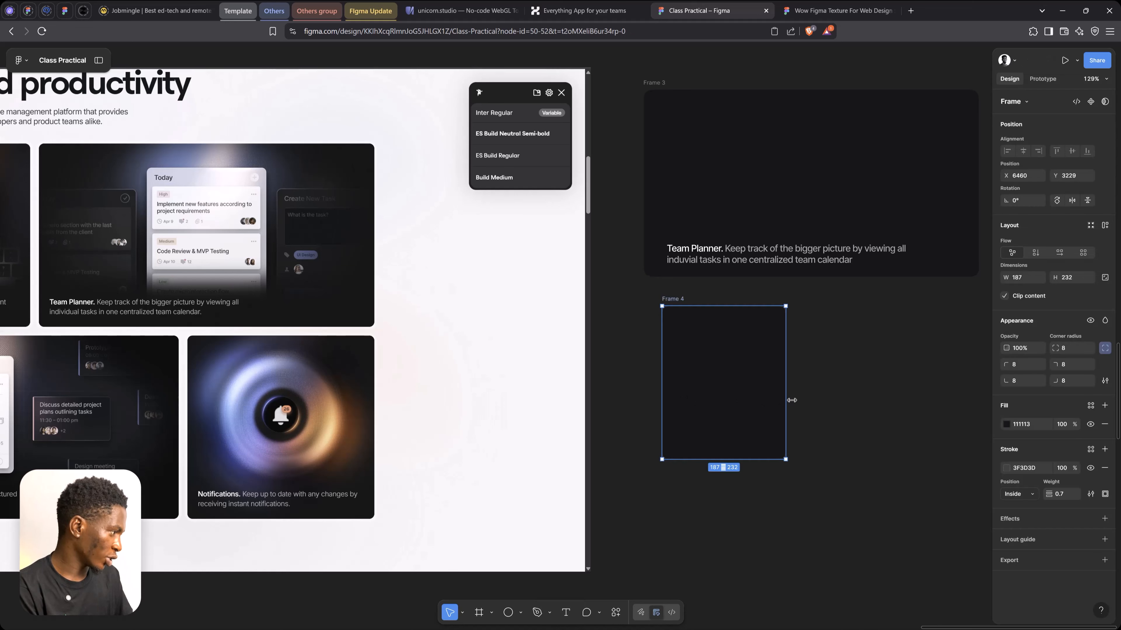
{"action": "left_click_drag", "start_coordinate": [791, 400], "coordinate": [817, 400]}
{"action": "left_click_drag", "start_coordinate": [781, 495], "coordinate": [789, 535]}
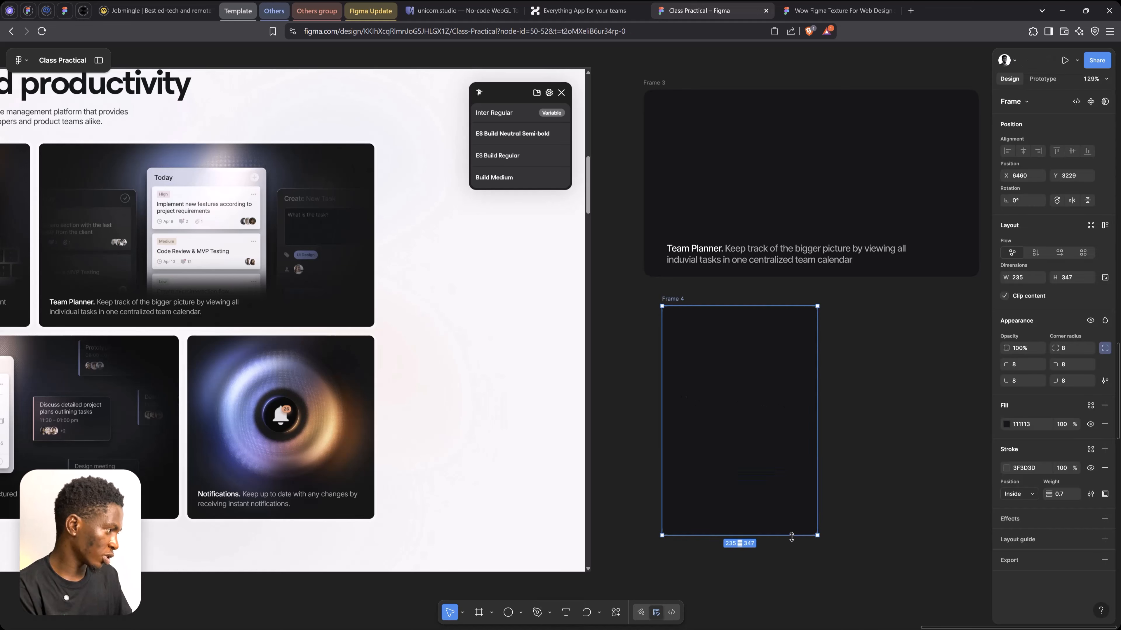
{"action": "key", "text": "space"}
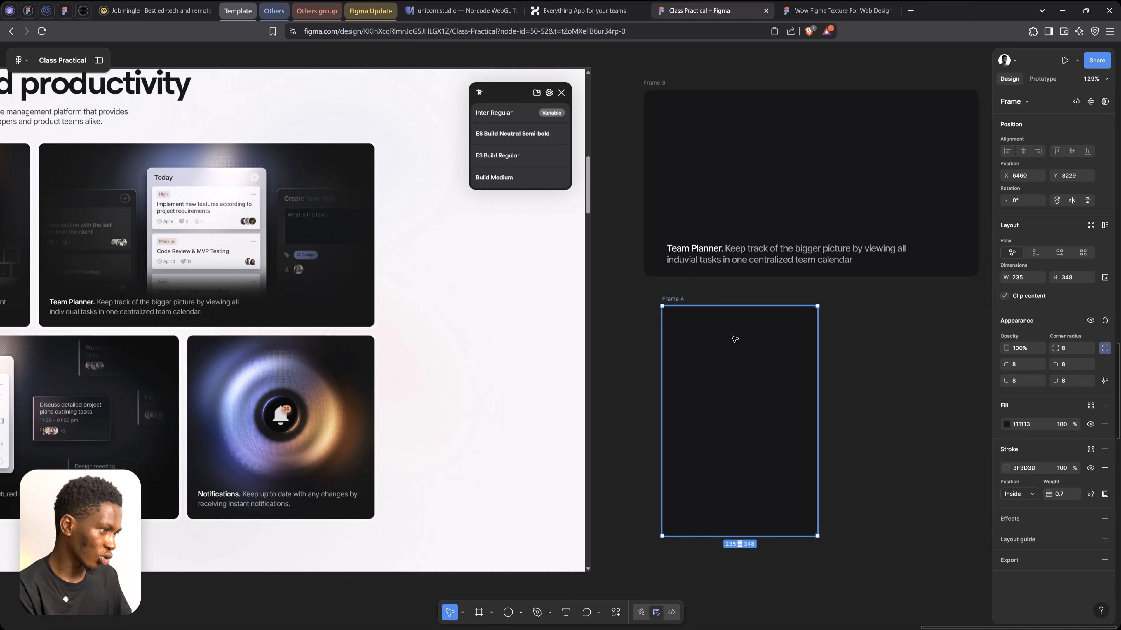
Step: Duplicate the Team Planner caption into the new frame and replace its text with "Create new task"
{"action": "left_click", "coordinate": [767, 258], "text": "ctrl"}
{"action": "left_click_drag", "start_coordinate": [758, 334], "coordinate": [757, 336]}
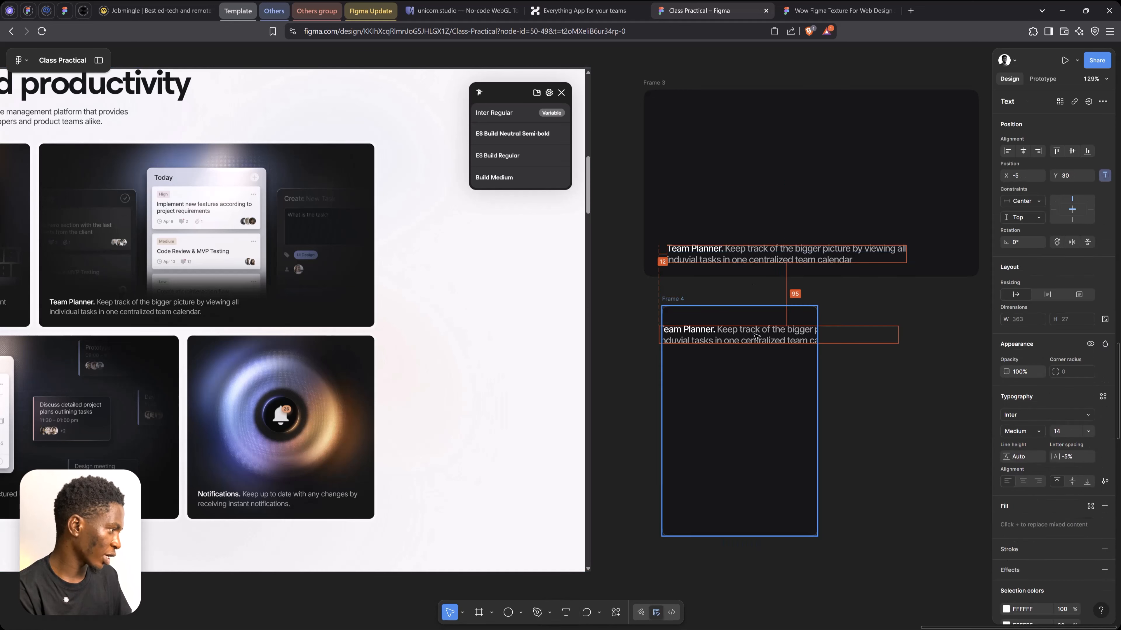
{"action": "double_click", "coordinate": [757, 335]}
{"action": "type", "text": "Create new tas"}
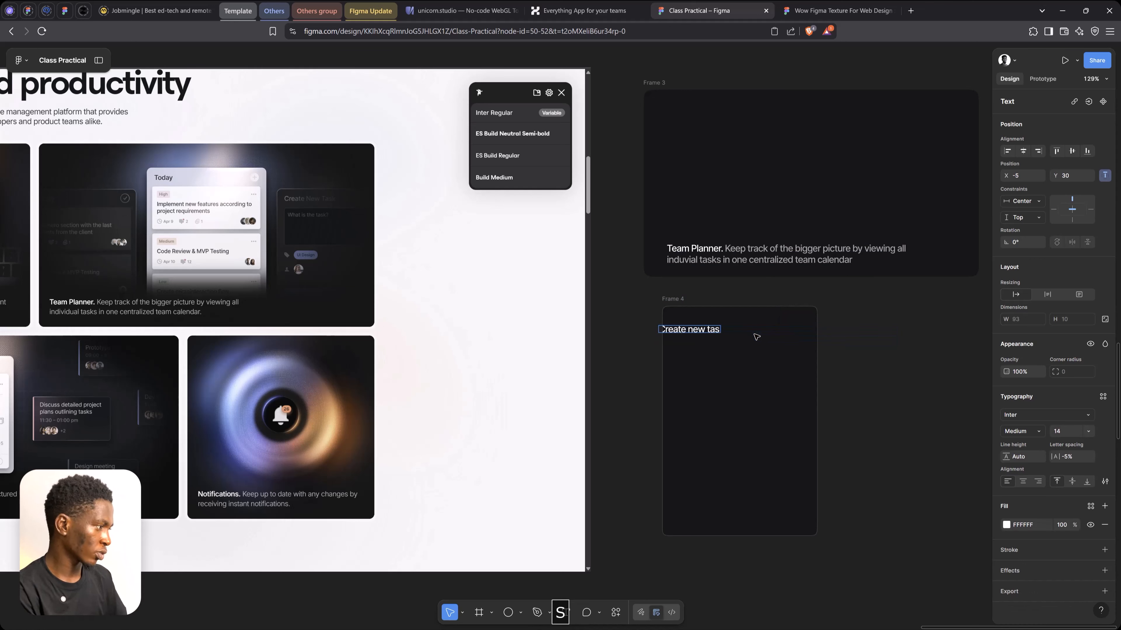
{"action": "type", "text": "k"}
Step: Set the "Create new task" heading to font size 12 and 60% opacity, placed at about X 13, Y 18 in its frame
{"action": "key", "text": "ctrl+a"}
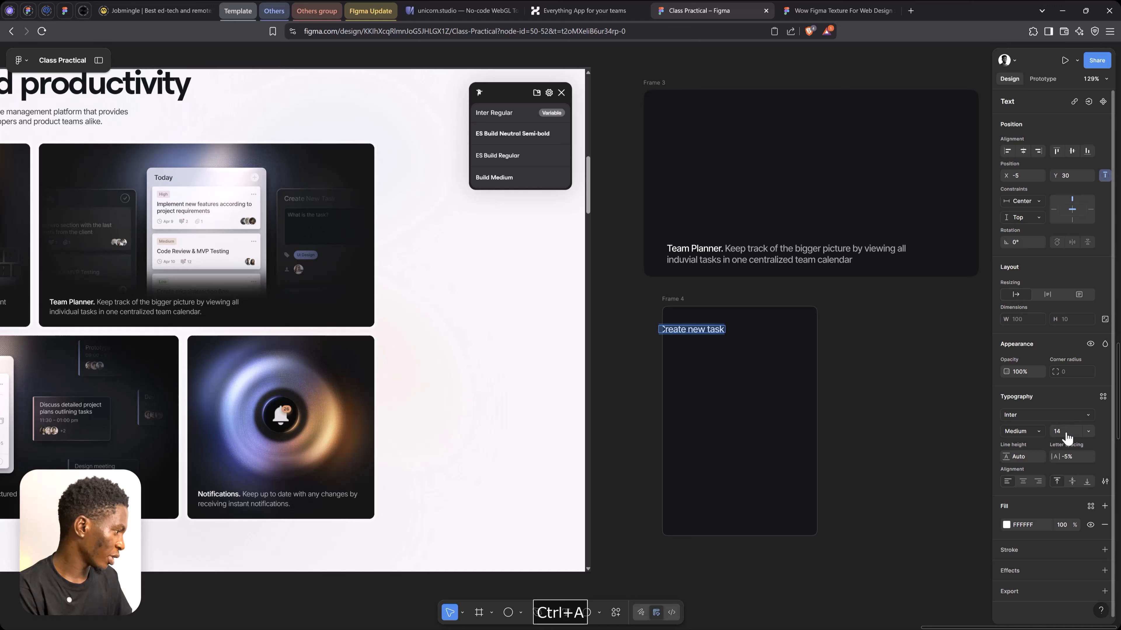
{"action": "left_click", "coordinate": [1058, 431]}
{"action": "type", "text": "12"}
{"action": "key", "text": "Return"}
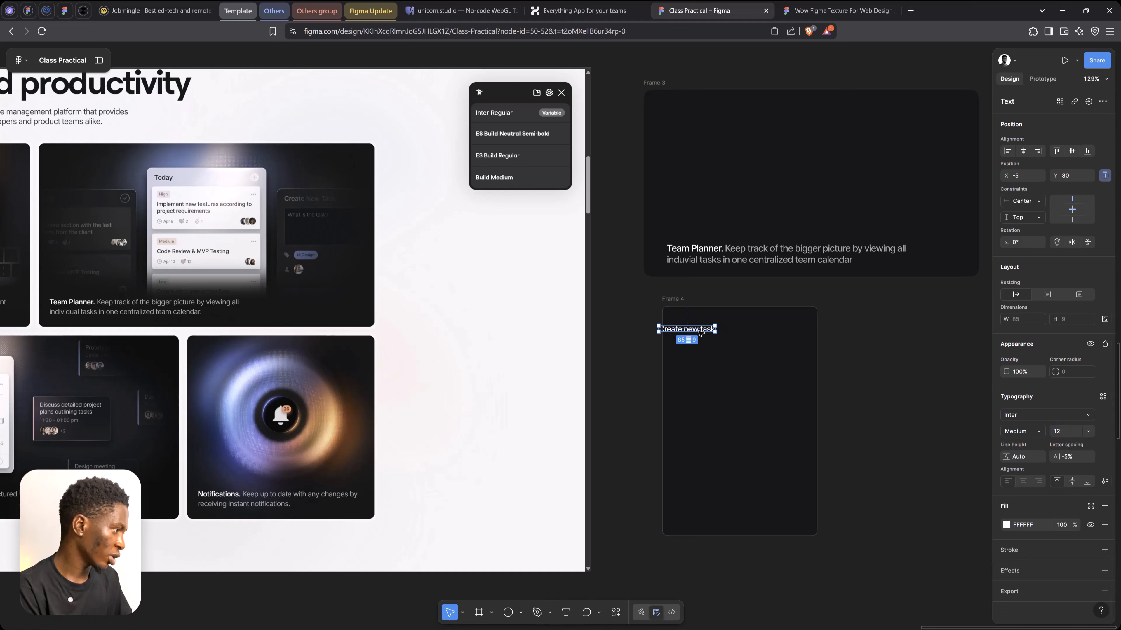
{"action": "left_click_drag", "start_coordinate": [703, 333], "coordinate": [712, 327]}
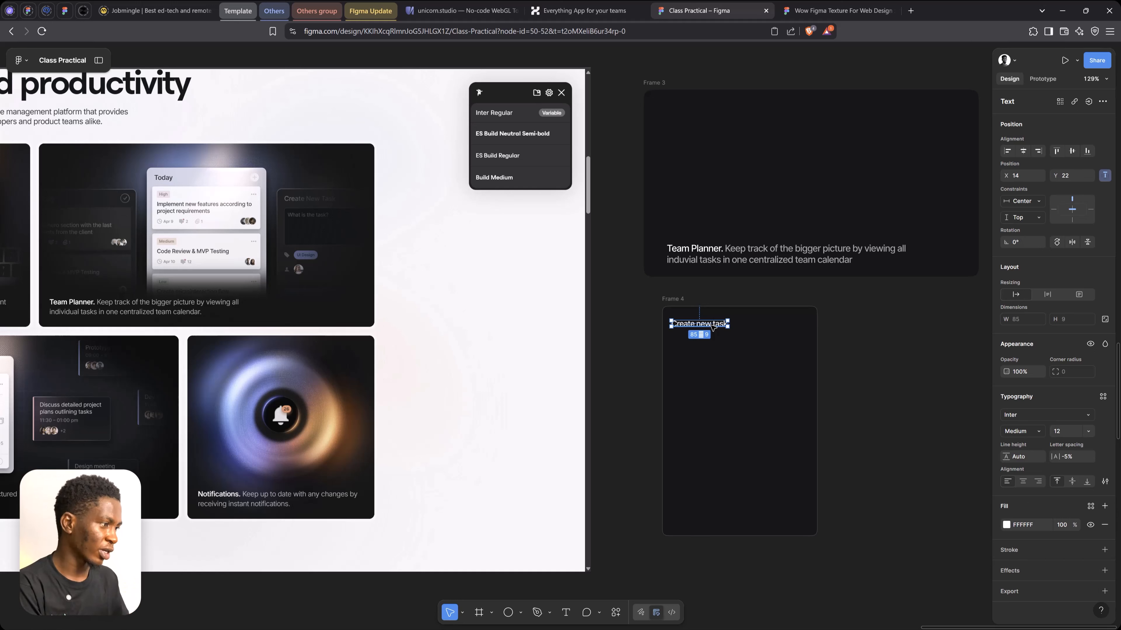
{"action": "key", "text": "6"}
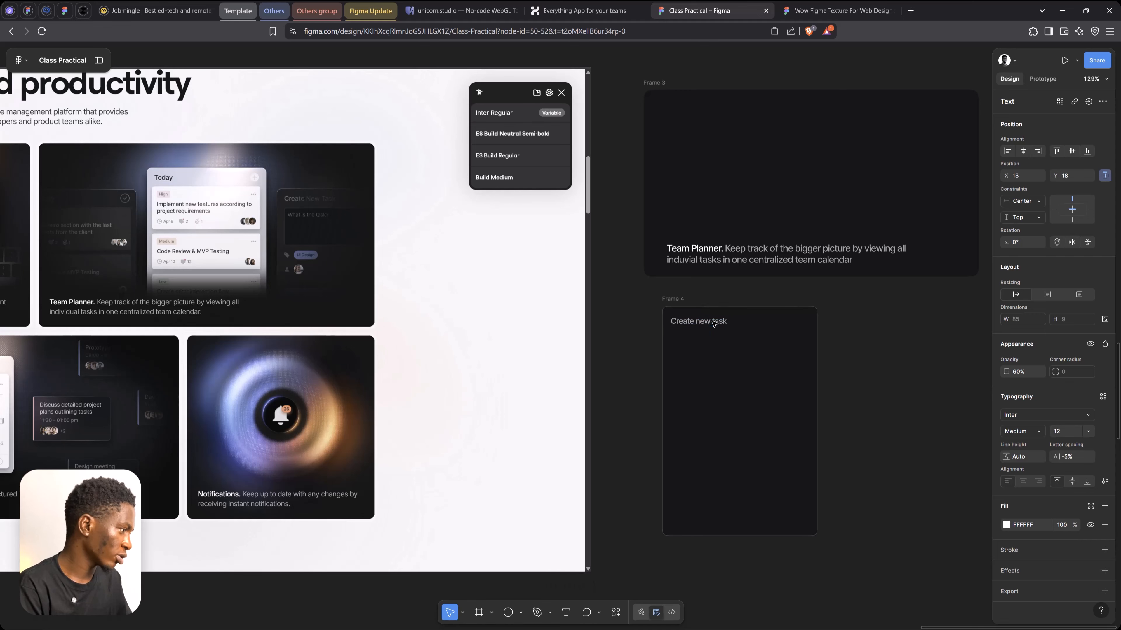
Step: Draw a circle about 19 × 19 near the new frame's upper-right corner, level with the "Create new task" heading
{"action": "scroll", "coordinate": [797, 324], "scroll_direction": "up", "scroll_amount": 5}
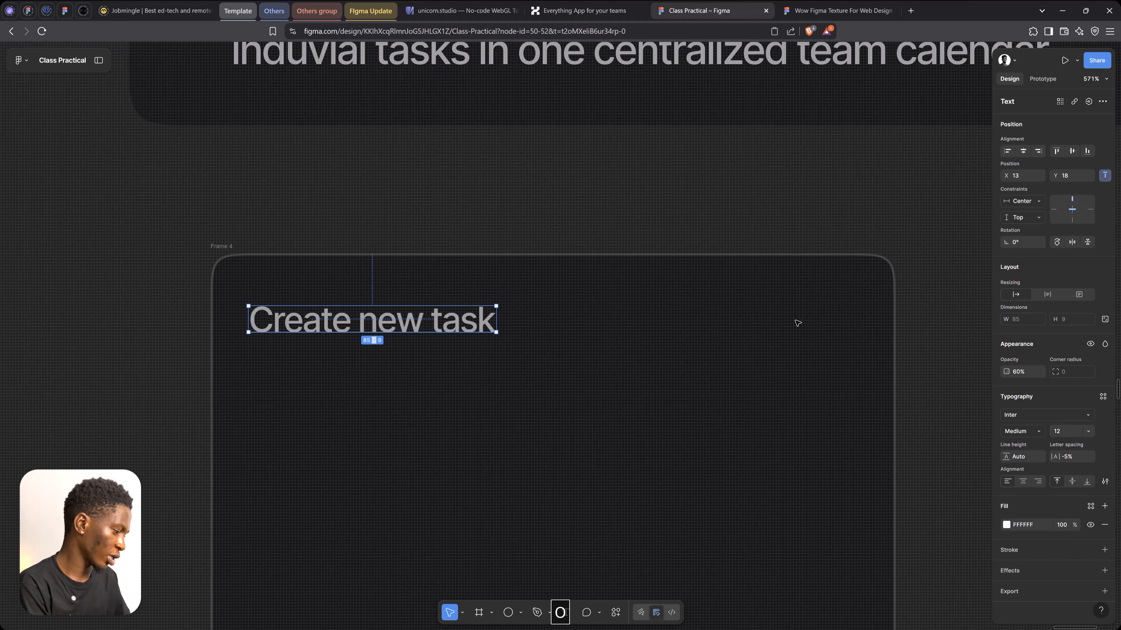
{"action": "key", "text": "o"}
{"action": "left_click_drag", "start_coordinate": [797, 300], "coordinate": [852, 354]}
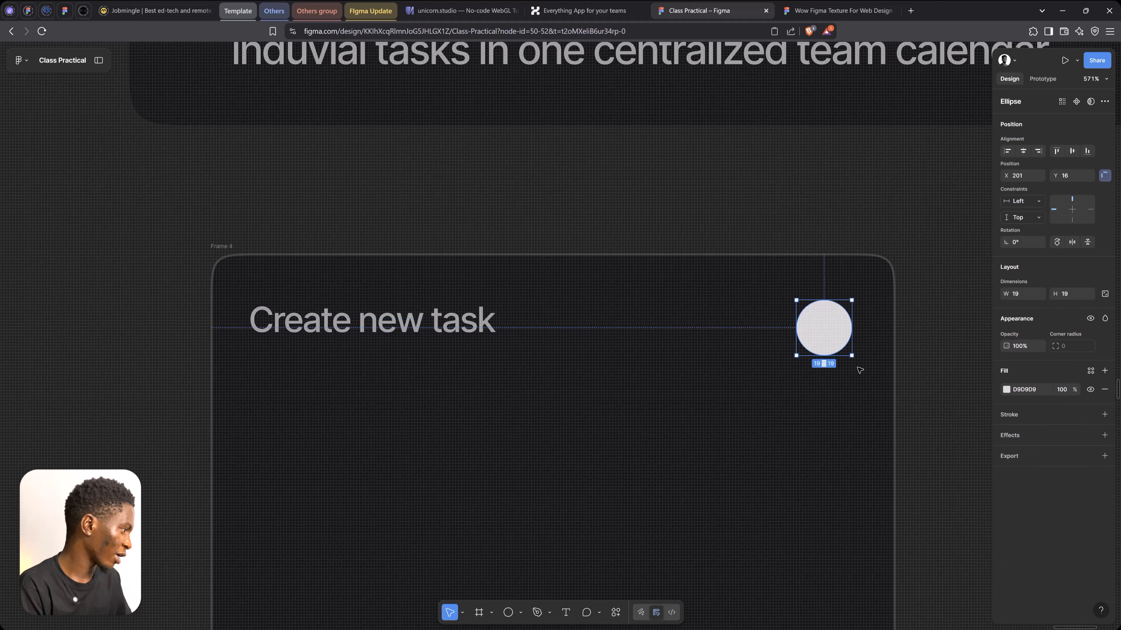
Step: Give the circle an FFFFFF stroke at 60% opacity without a fill, and move it to about X 199, Y 15
{"action": "left_click", "coordinate": [459, 319], "text": "ctrl"}
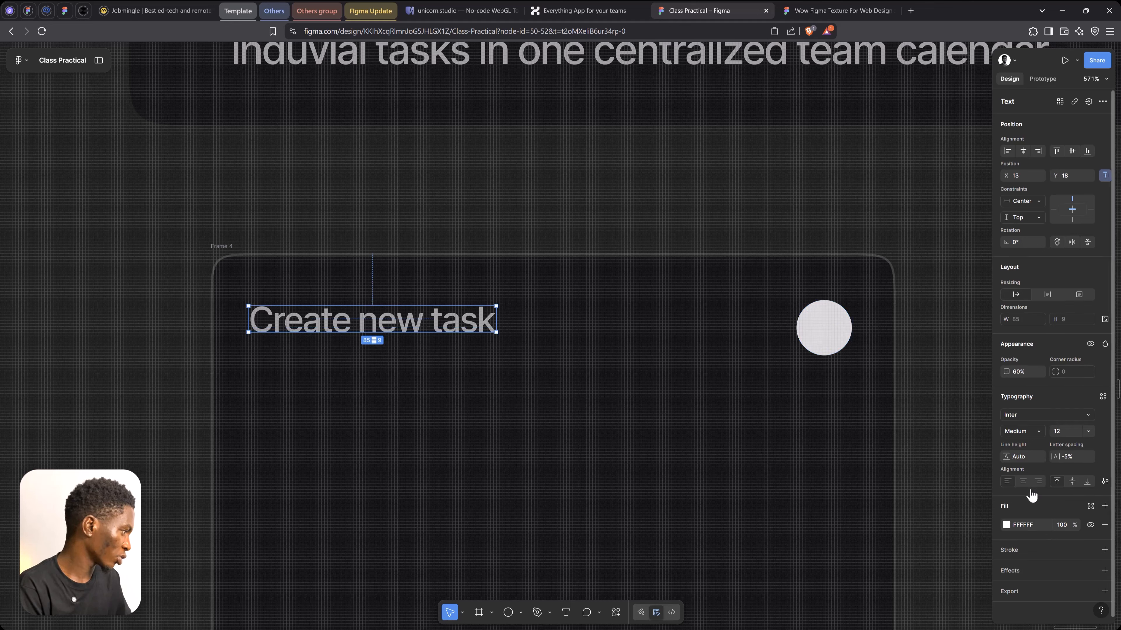
{"action": "left_click", "coordinate": [835, 326]}
{"action": "left_click", "coordinate": [1012, 415]}
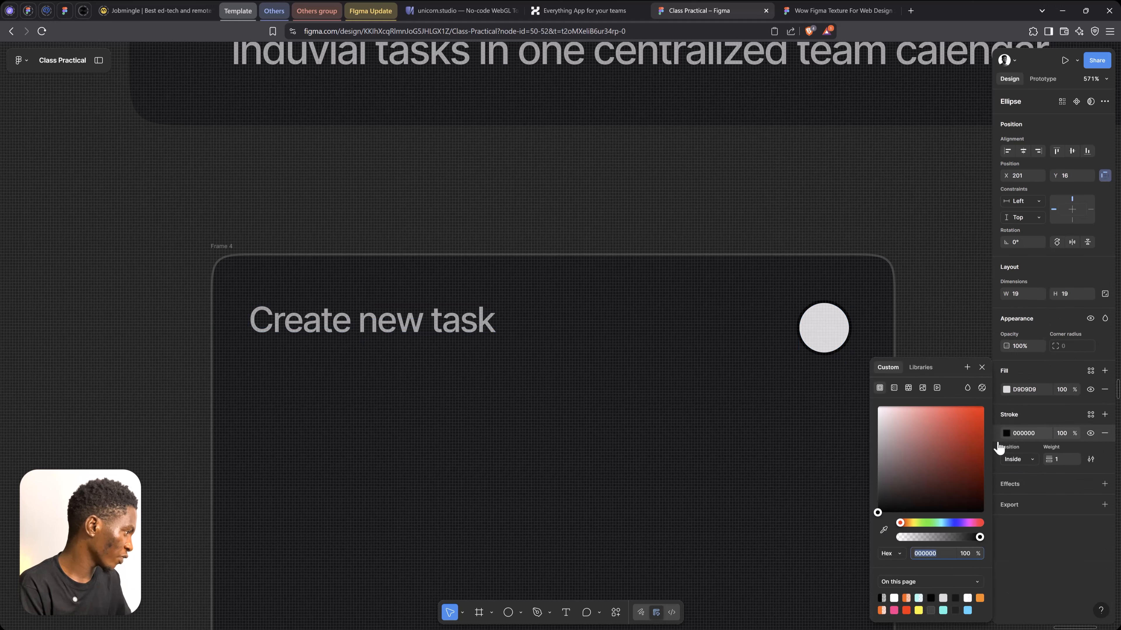
{"action": "left_click_drag", "start_coordinate": [928, 427], "coordinate": [803, 348]}
{"action": "left_click", "coordinate": [1065, 434]}
{"action": "type", "text": "60"}
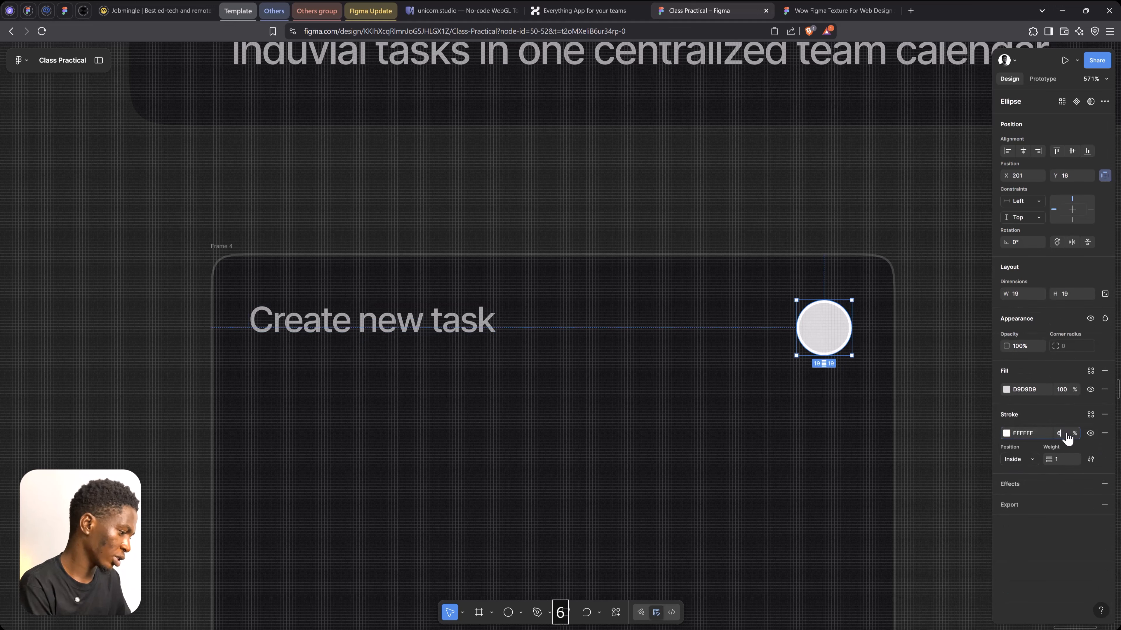
{"action": "key", "text": "Return"}
{"action": "left_click", "coordinate": [1104, 390]}
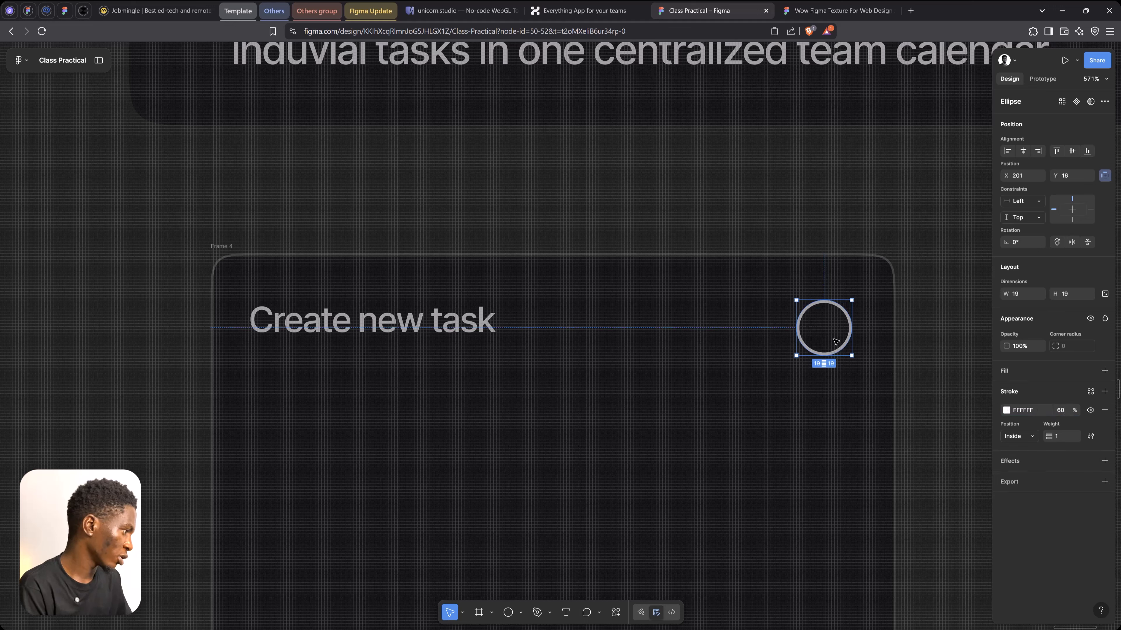
{"action": "left_click_drag", "start_coordinate": [827, 332], "coordinate": [821, 334]}
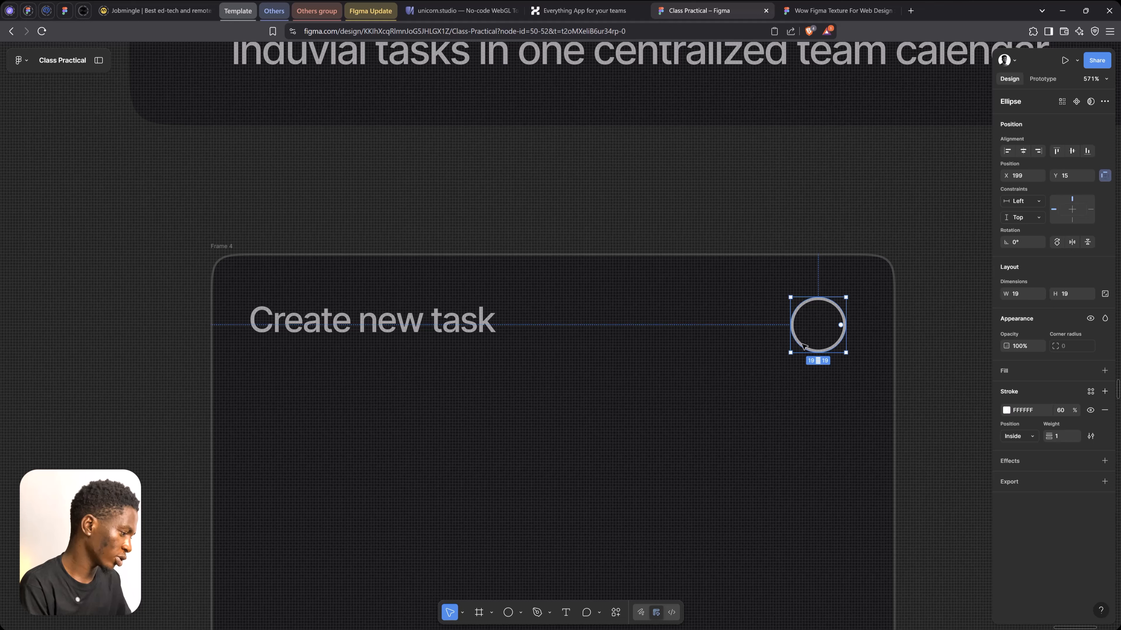
Step: Duplicate the "Create new task" heading and replace the copy's text with "+"
{"action": "left_click_drag", "start_coordinate": [463, 325], "coordinate": [703, 401]}
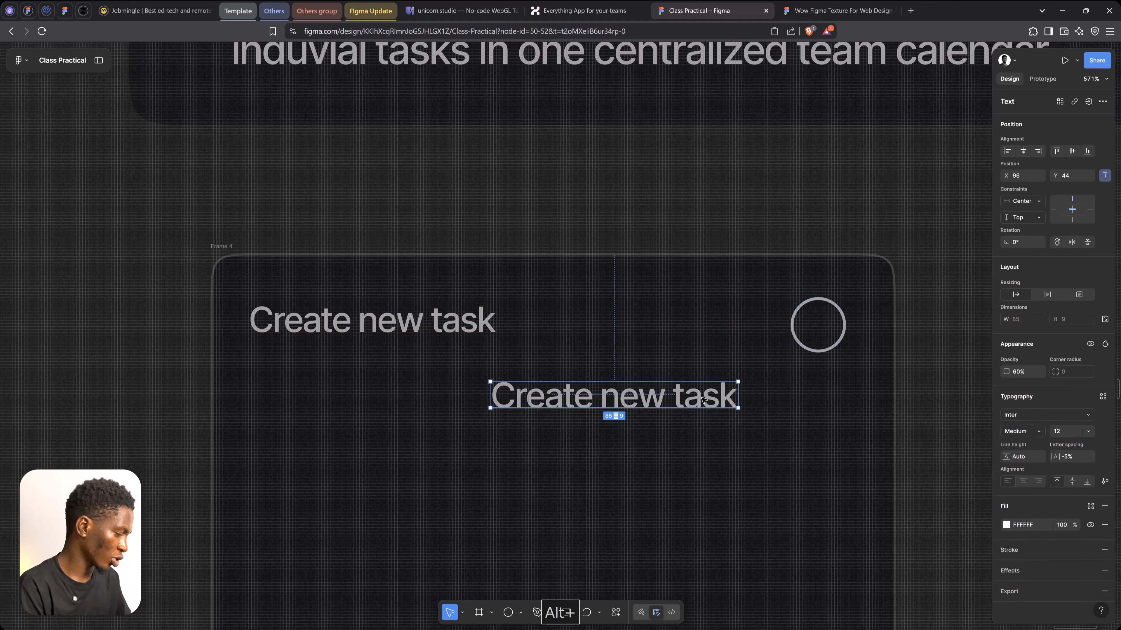
{"action": "double_click", "coordinate": [703, 400]}
{"action": "type", "text": "+"}
{"action": "key", "text": "Escape"}
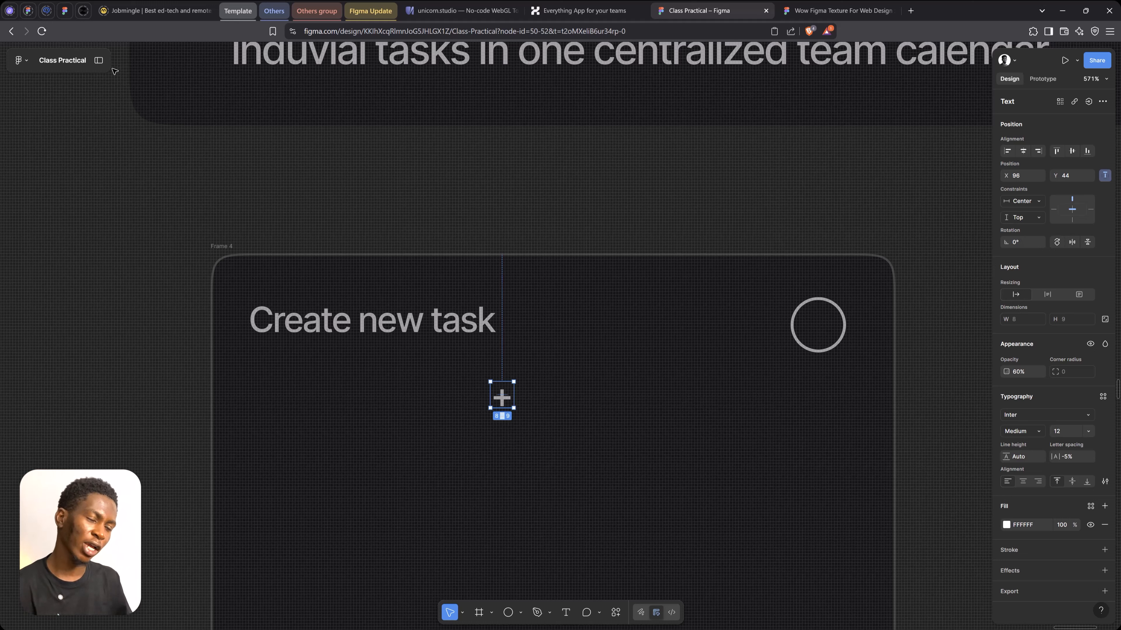
Step: Move the "+" text inside the circle at about X 205, Y 19 and flatten it into a vector shape
{"action": "left_click_drag", "start_coordinate": [509, 391], "coordinate": [821, 329]}
{"action": "left_click", "coordinate": [842, 328]}
{"action": "scroll", "coordinate": [819, 329], "scroll_direction": "up", "scroll_amount": 3}
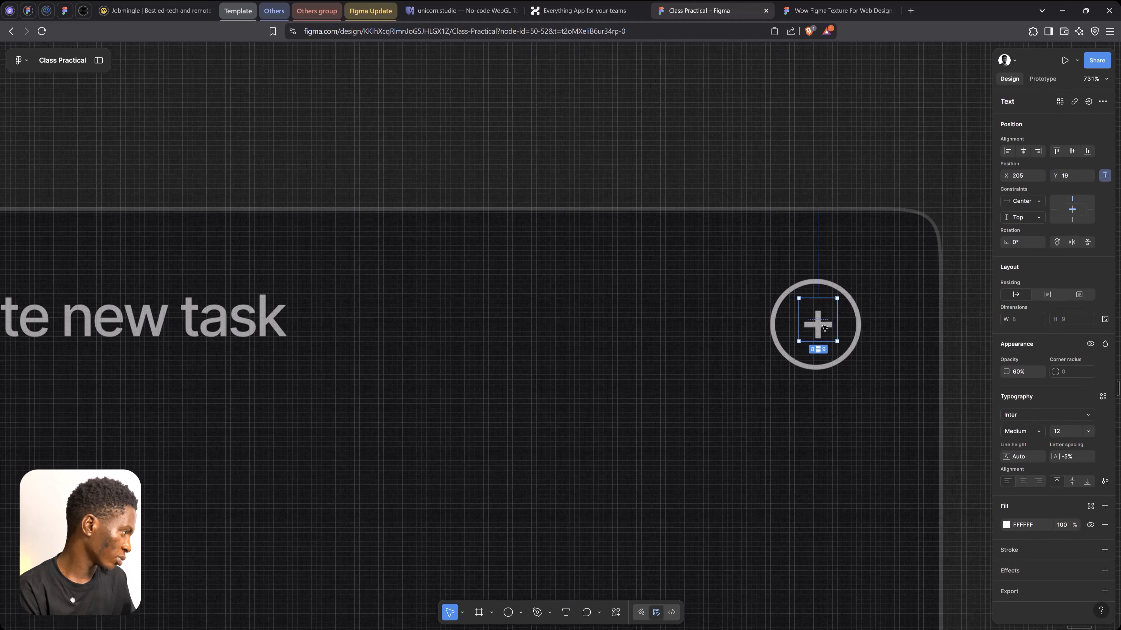
{"action": "right_click", "coordinate": [821, 330]}
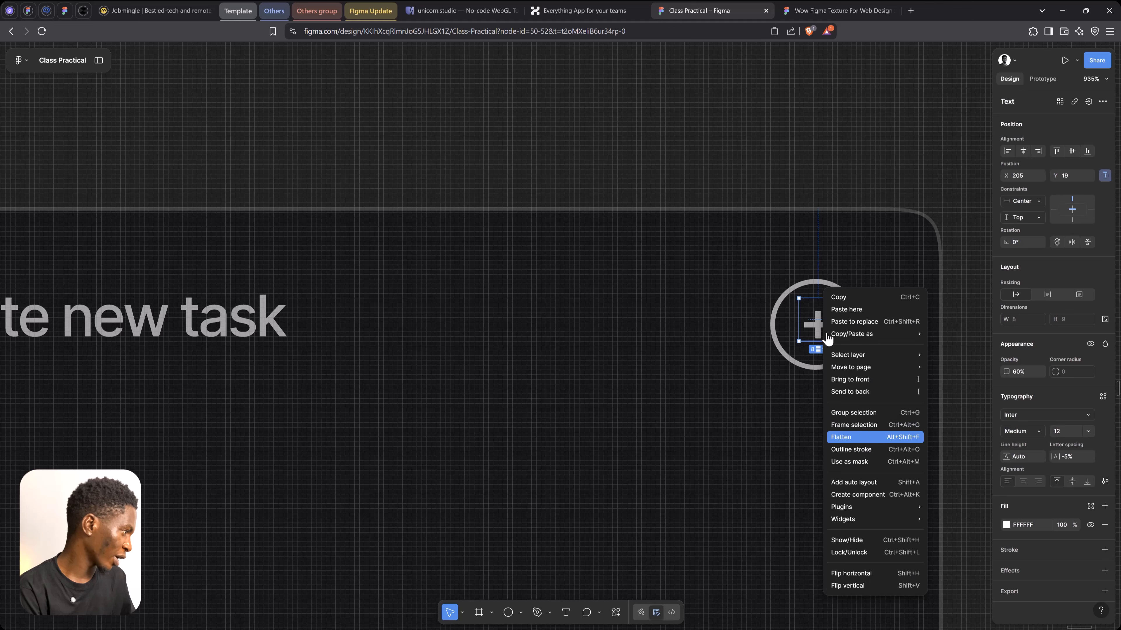
{"action": "left_click", "coordinate": [864, 437]}
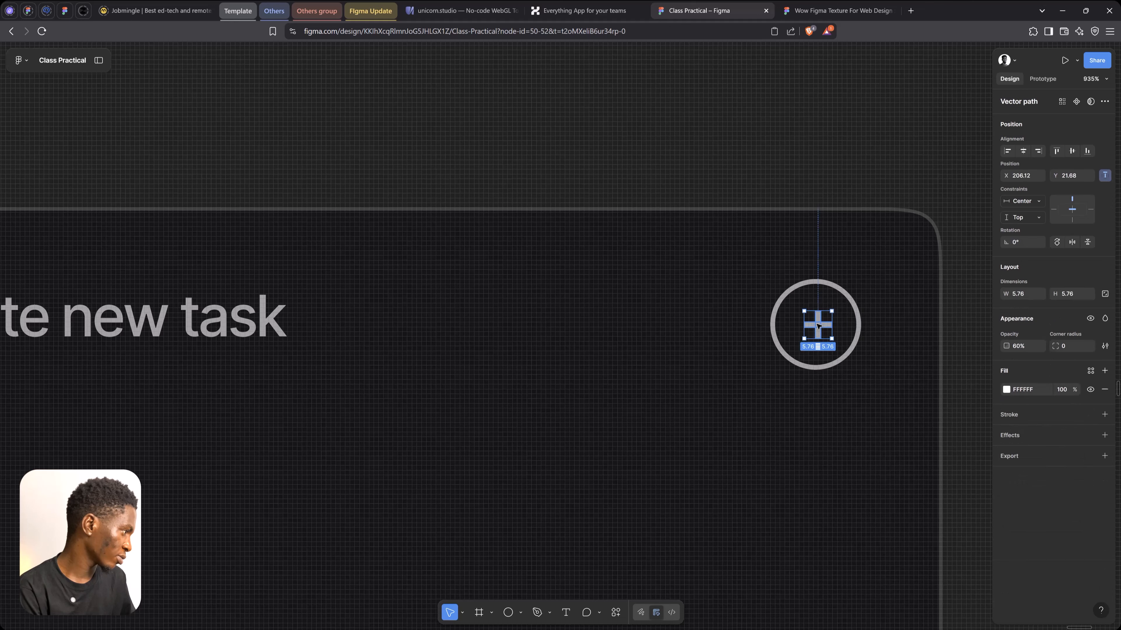
Step: Align the plus shape and the circle on their horizontal and vertical centres and group them
{"action": "left_click", "coordinate": [856, 314], "text": "shift"}
{"action": "left_click", "coordinate": [1022, 151]}
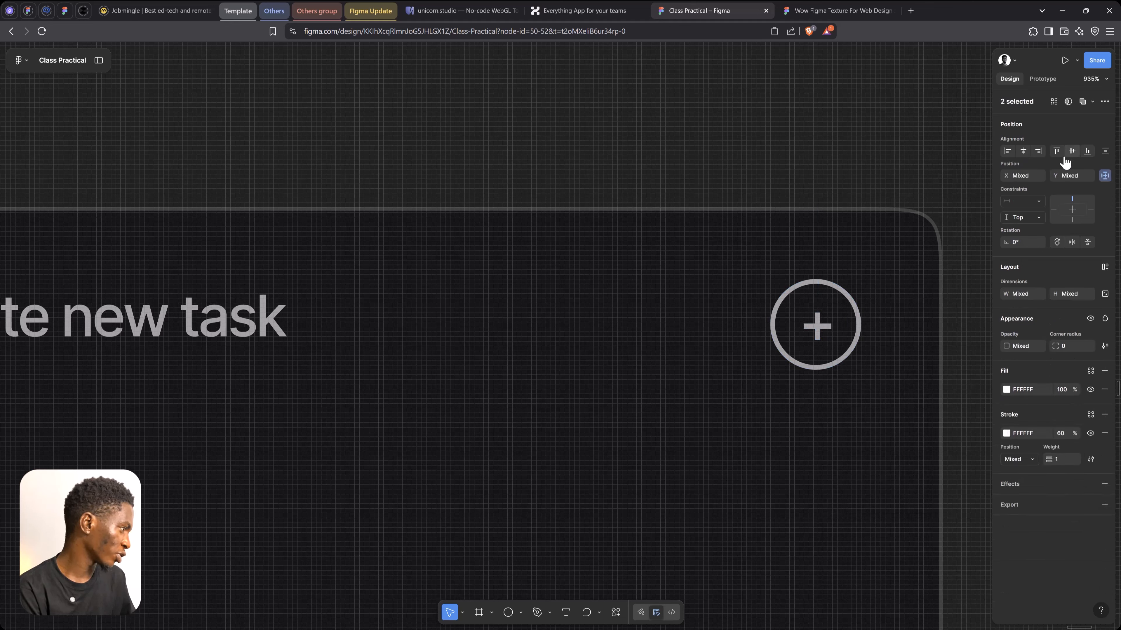
{"action": "left_click", "coordinate": [1071, 151]}
{"action": "key", "text": "ctrl+g"}
{"action": "scroll", "coordinate": [832, 286], "scroll_direction": "down", "scroll_amount": 5}
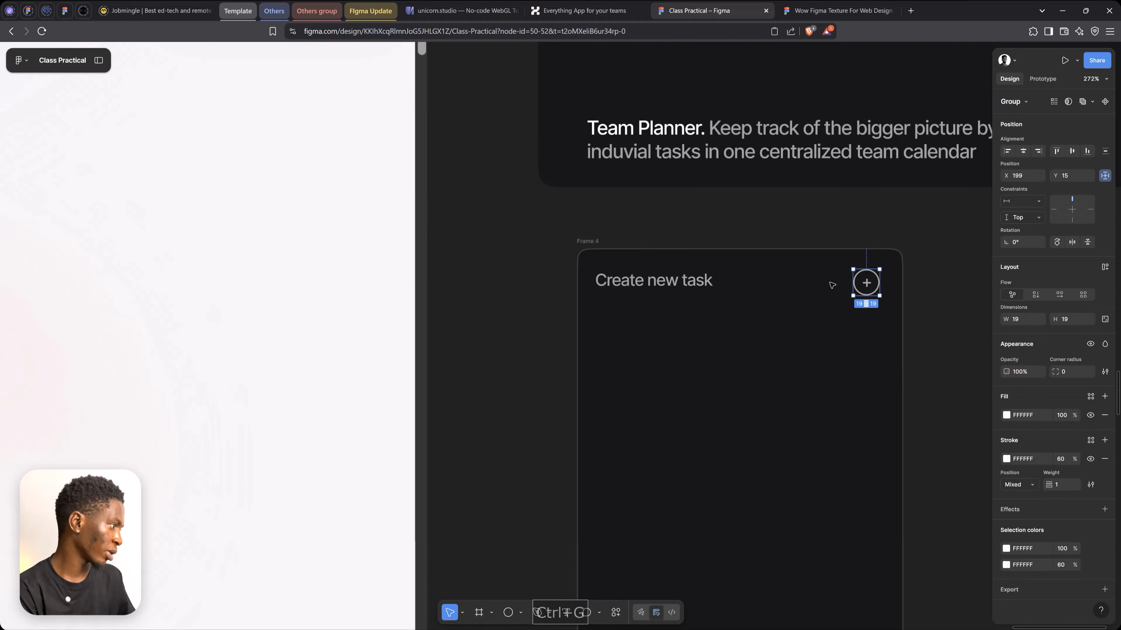
Step: Combine the "Create new task" heading and the plus icon group into an auto layout row, centred horizontally in the panel
{"action": "left_click", "coordinate": [670, 283]}
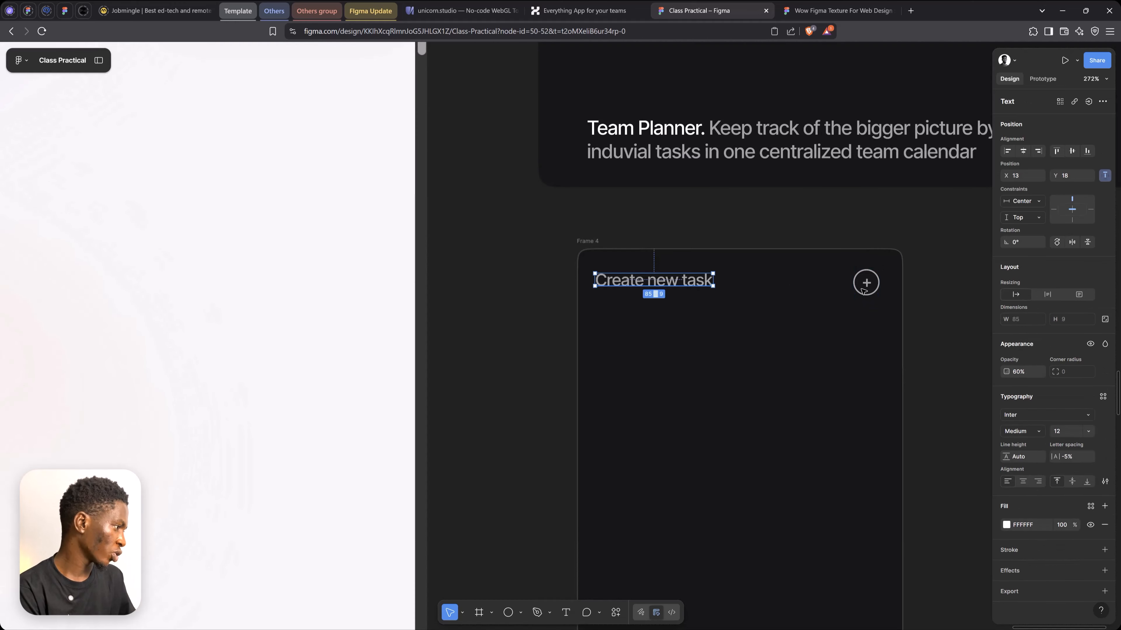
{"action": "left_click", "coordinate": [874, 296], "text": "shift"}
{"action": "key", "text": "shift+a"}
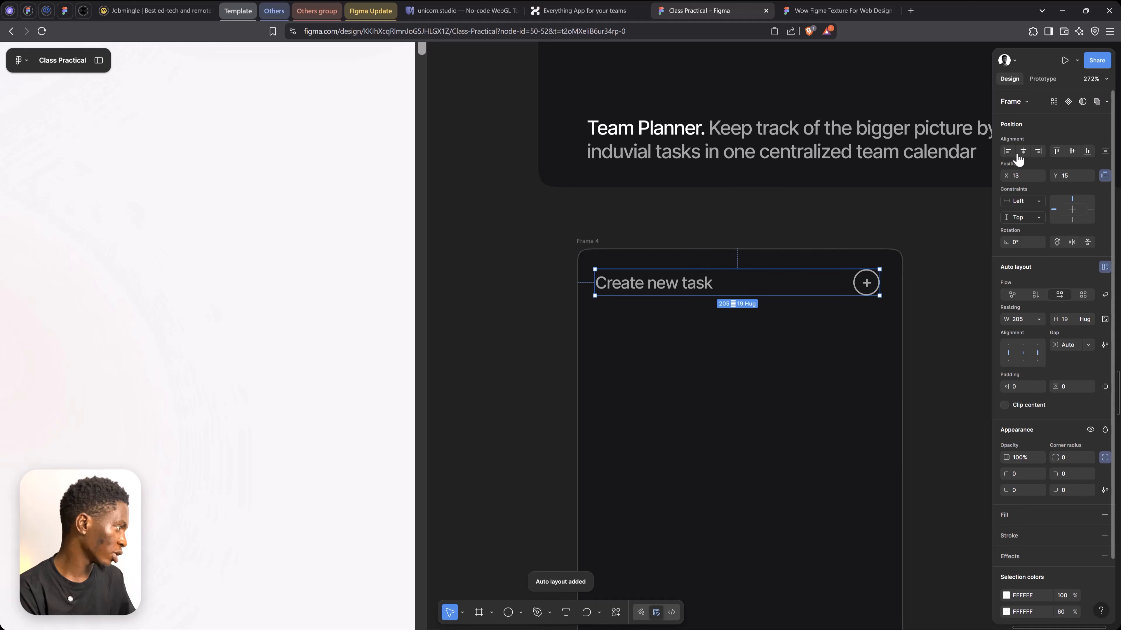
{"action": "left_click", "coordinate": [1023, 150]}
Step: Draw a frame about 202 × 117 below the heading row and fill it with 111214 sampled from the reference card
{"action": "scroll", "coordinate": [552, 289], "scroll_direction": "down", "scroll_amount": 3}
{"action": "key", "text": "space"}
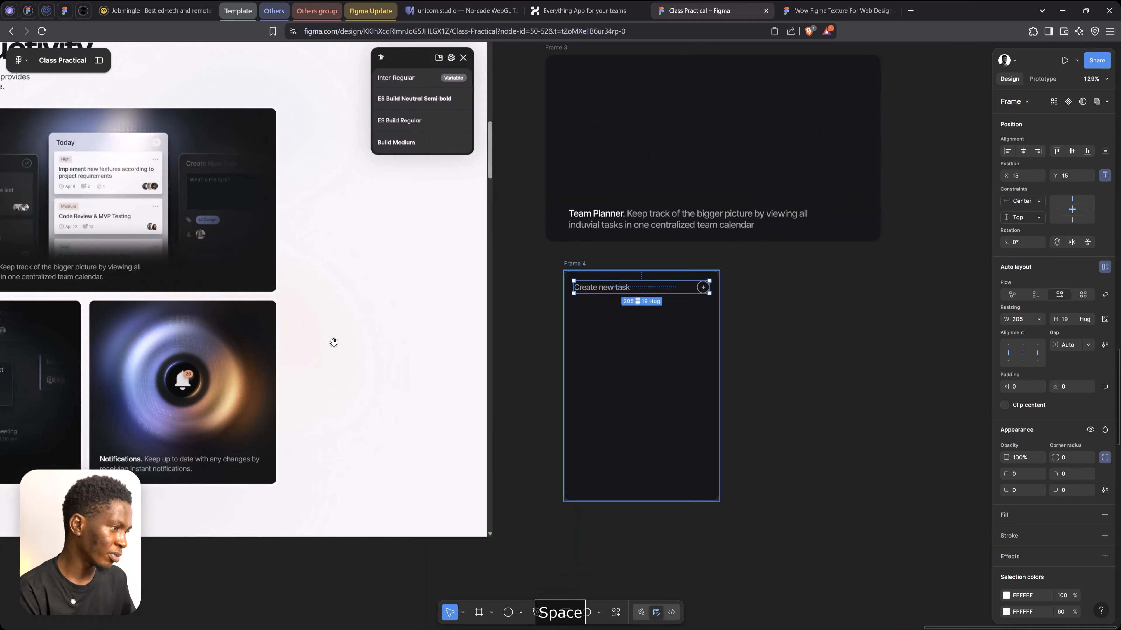
{"action": "left_click_drag", "start_coordinate": [333, 343], "coordinate": [502, 274]}
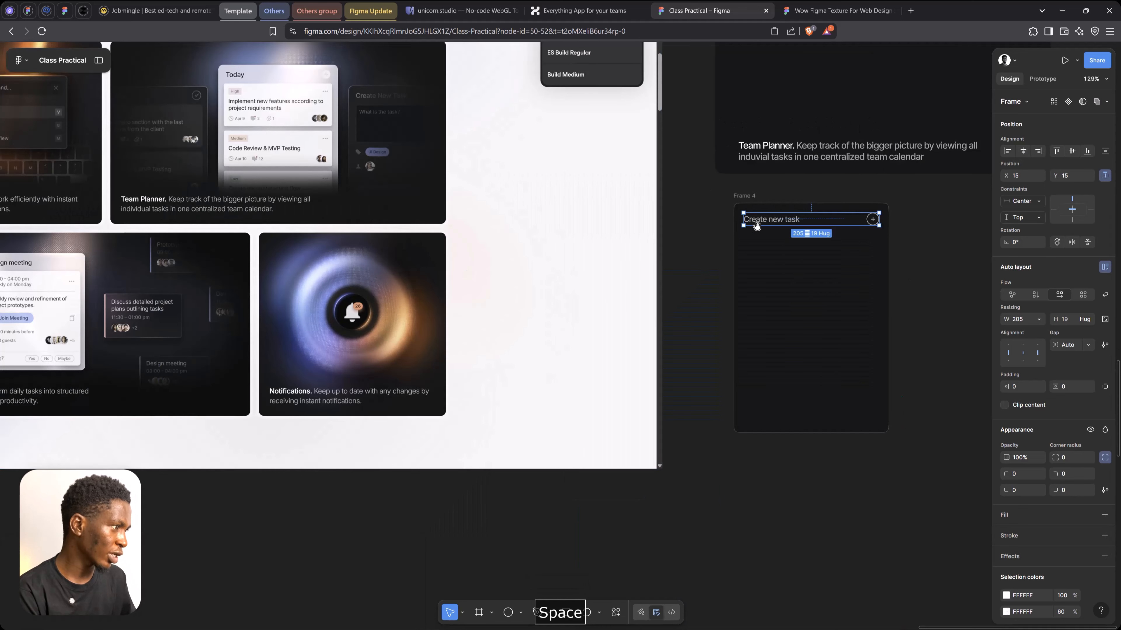
{"action": "left_click_drag", "start_coordinate": [757, 226], "coordinate": [646, 237]}
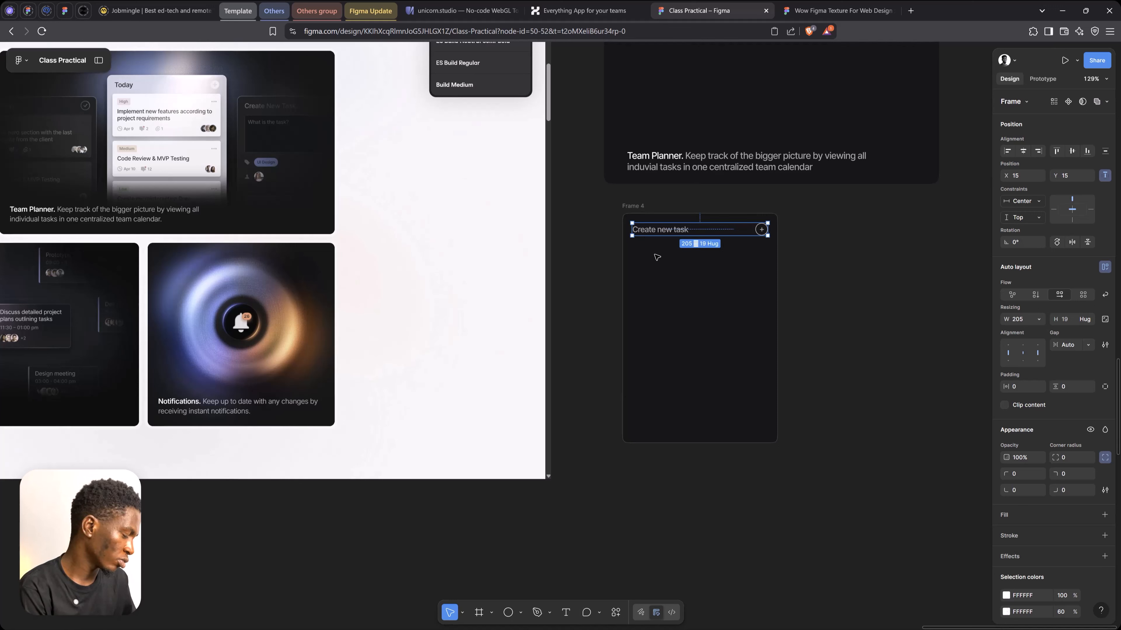
{"action": "key", "text": "r"}
{"action": "key", "text": "f"}
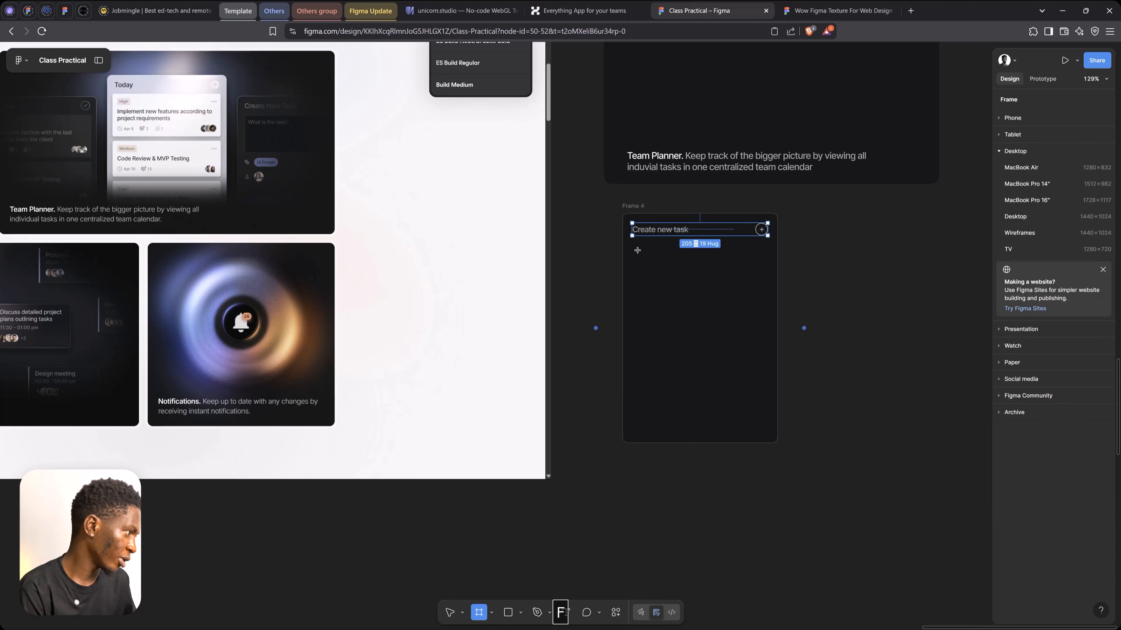
{"action": "left_click_drag", "start_coordinate": [637, 247], "coordinate": [767, 323]}
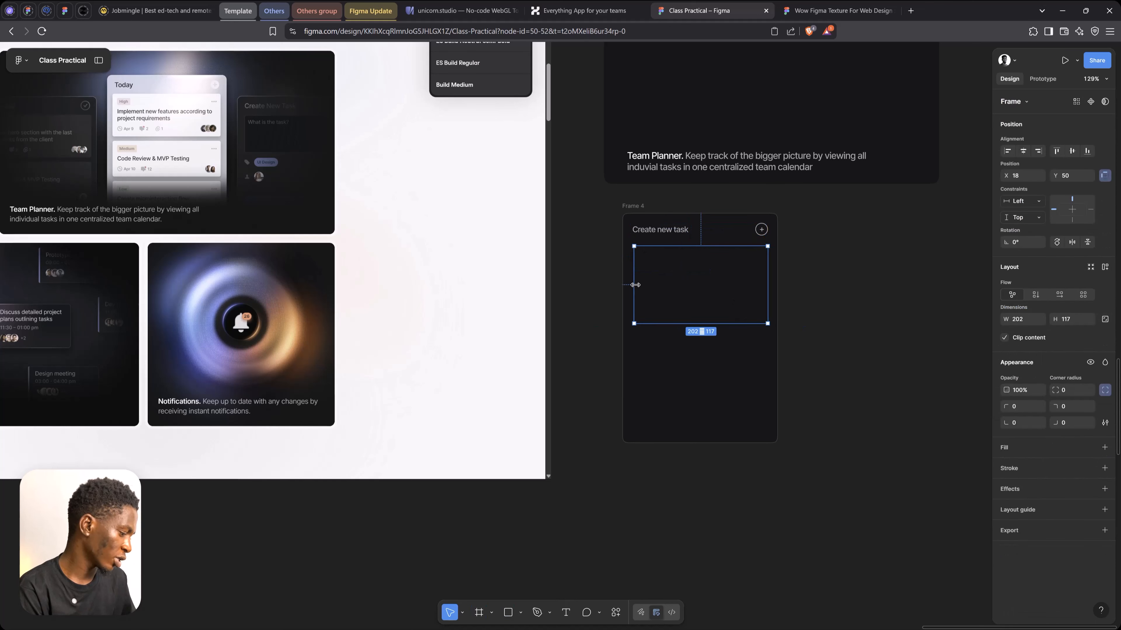
{"action": "key", "text": "i"}
{"action": "left_click", "coordinate": [274, 134]}
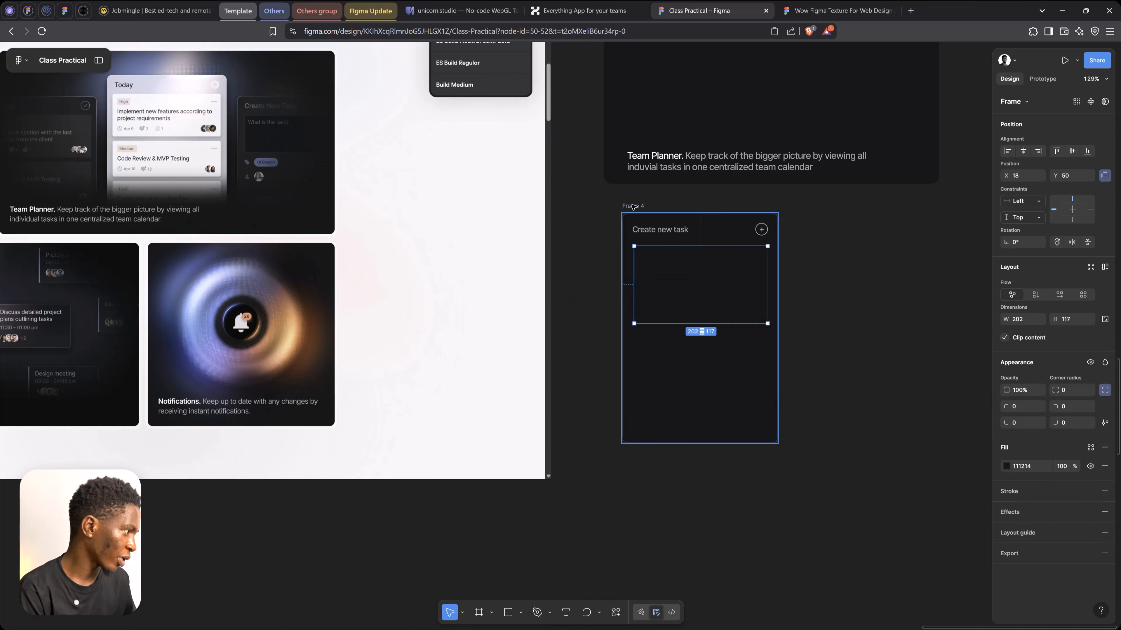
Step: Fill the outer panel with a colour sampled from the reference design, adjusting it to 1D1D1E
{"action": "left_click", "coordinate": [632, 207]}
{"action": "key", "text": "i"}
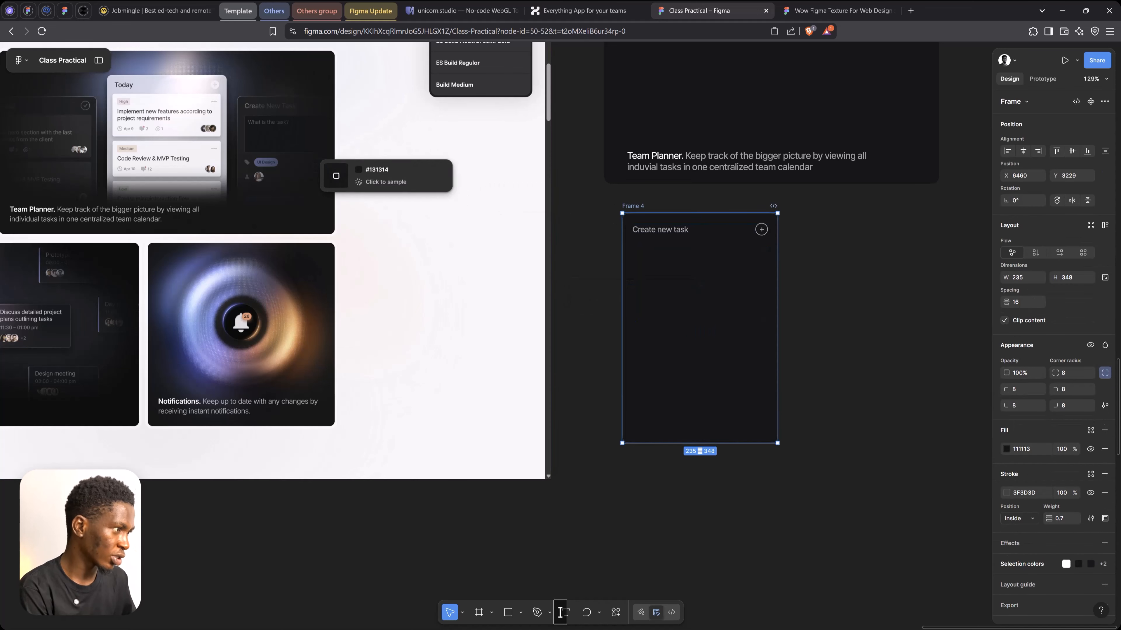
{"action": "left_click", "coordinate": [244, 120]}
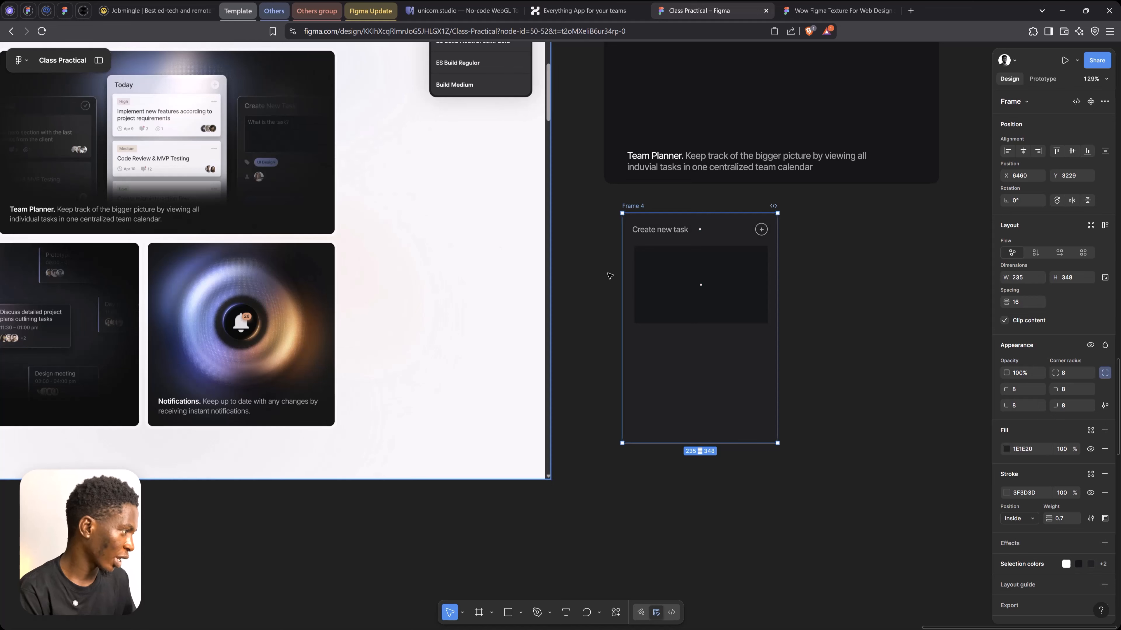
{"action": "left_click", "coordinate": [722, 289]}
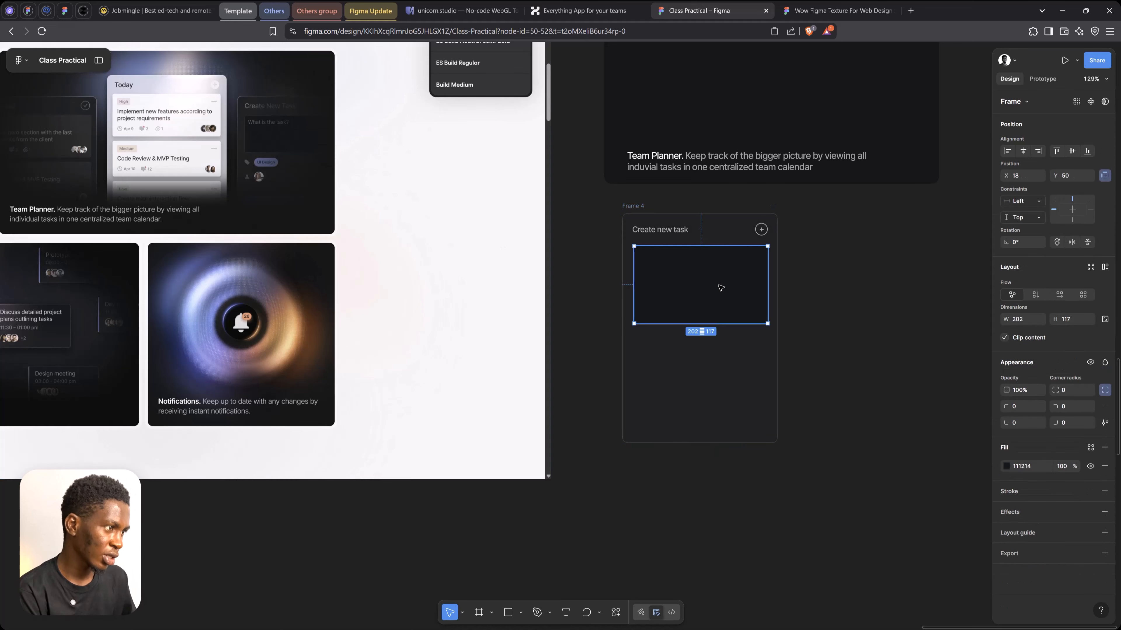
{"action": "left_click", "coordinate": [628, 208]}
{"action": "left_click", "coordinate": [1006, 449]}
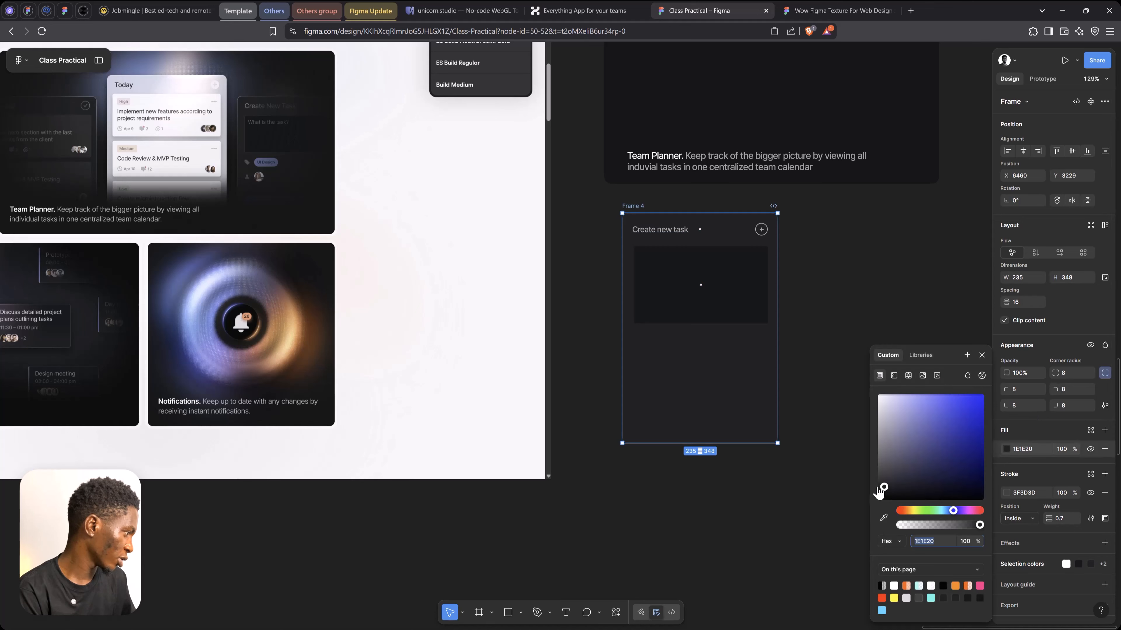
{"action": "left_click_drag", "start_coordinate": [879, 493], "coordinate": [882, 494]}
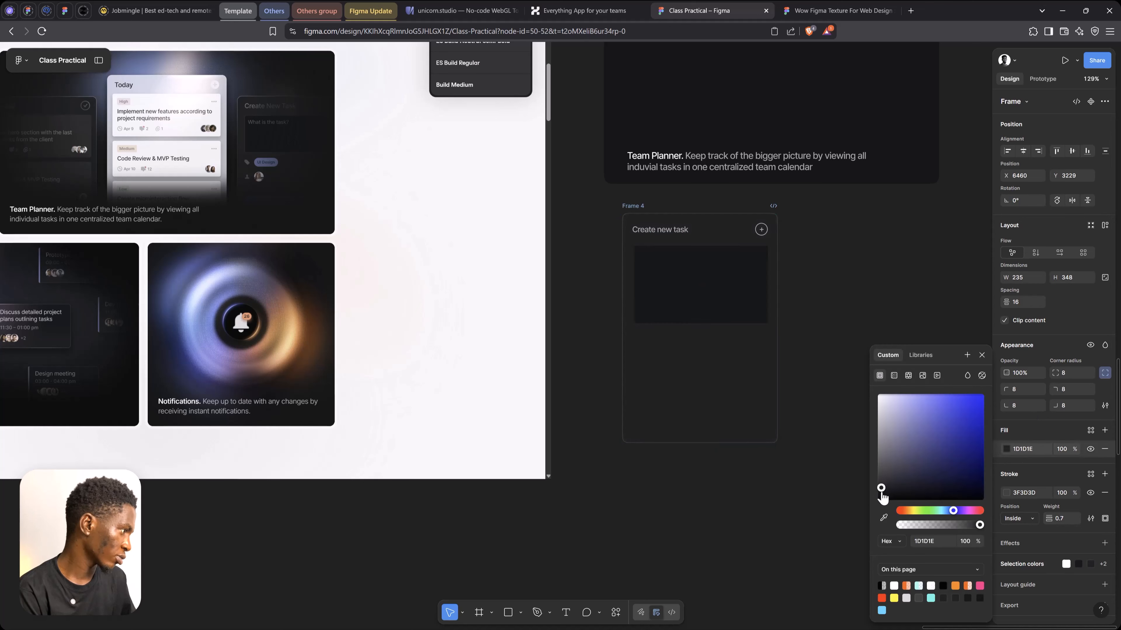
Step: Give the inner 202 × 117 frame a corner radius of 8 with corner smoothing, and centre it horizontally in the panel
{"action": "left_click", "coordinate": [705, 295]}
{"action": "left_click", "coordinate": [1074, 389]}
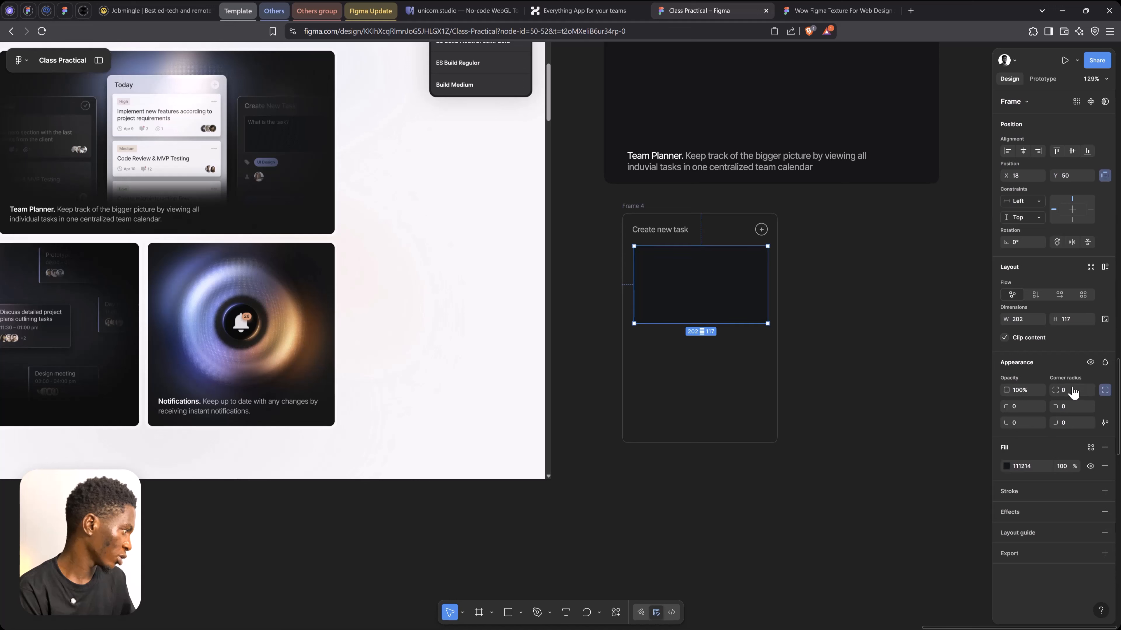
{"action": "type", "text": "8"}
{"action": "left_click", "coordinate": [1105, 423]}
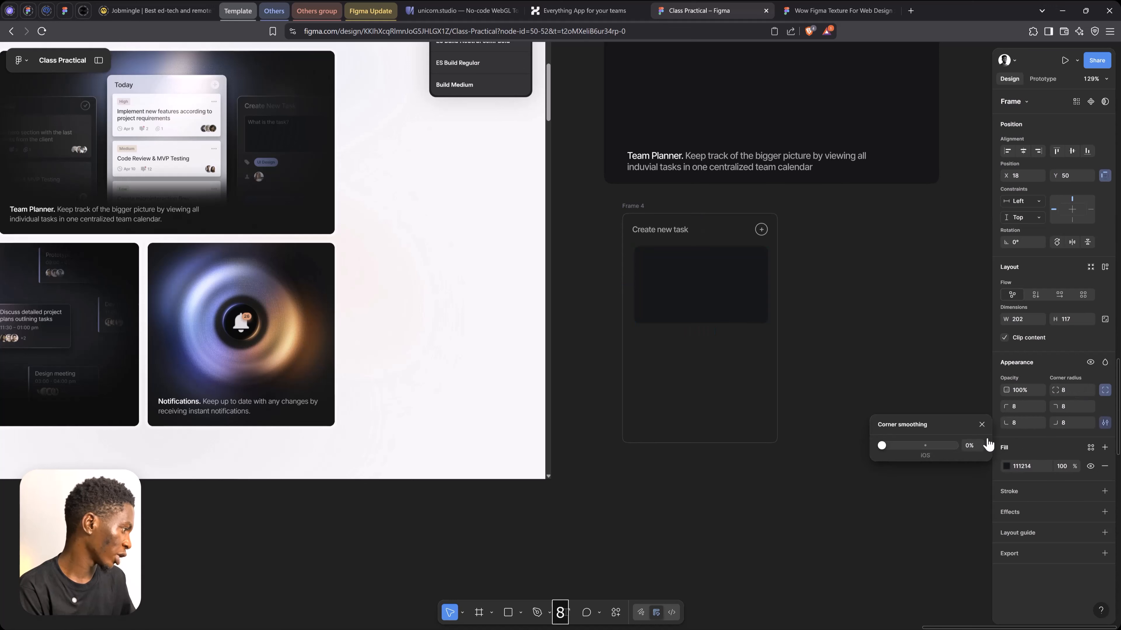
{"action": "left_click", "coordinate": [953, 445]}
{"action": "left_click", "coordinate": [981, 425]}
{"action": "left_click", "coordinate": [1023, 151]}
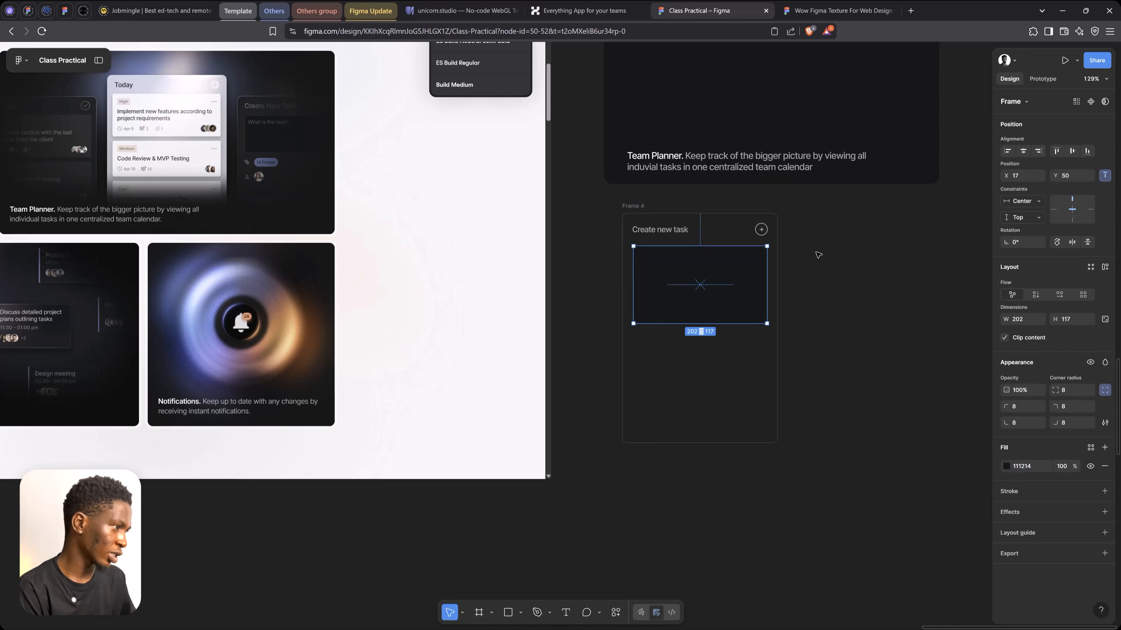
Step: Duplicate the "Create new task" heading into the inner frame and replace the copy's text with "What is the task"
{"action": "left_click", "coordinate": [667, 231], "text": "ctrl"}
{"action": "left_click_drag", "start_coordinate": [683, 266], "coordinate": [683, 273]}
{"action": "double_click", "coordinate": [683, 273]}
{"action": "type", "text": "What"}
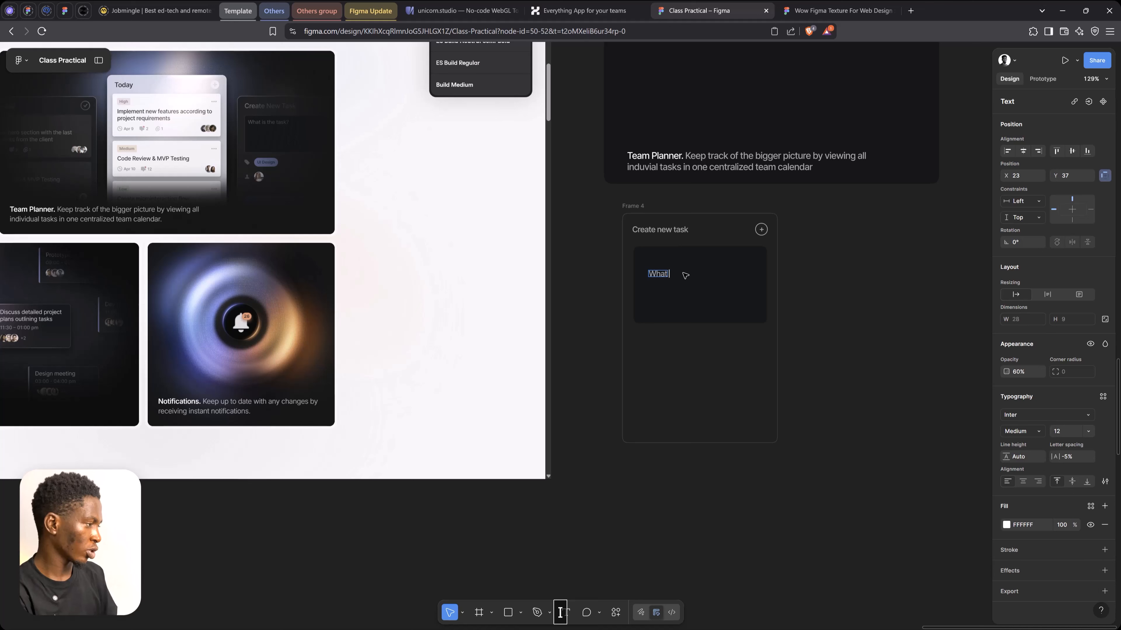
{"action": "type", "text": " is the task"}
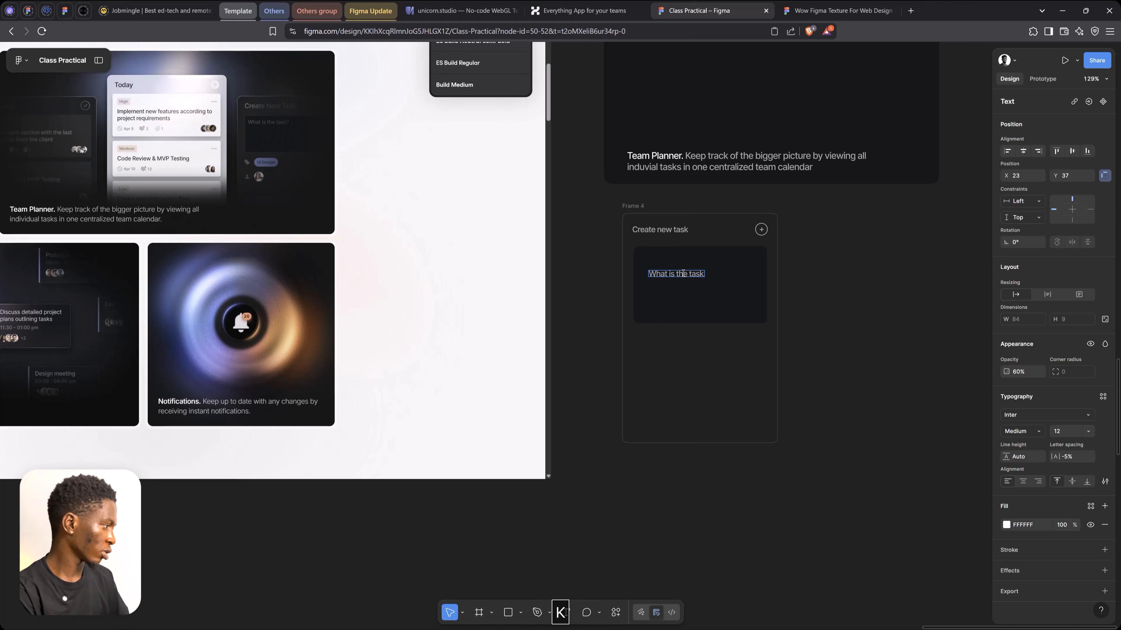
Step: Set the "What is the task" text to Regular, font size 10, and move it to about X 11, Y 14
{"action": "key", "text": "ctrl+a"}
{"action": "left_click", "coordinate": [1030, 431]}
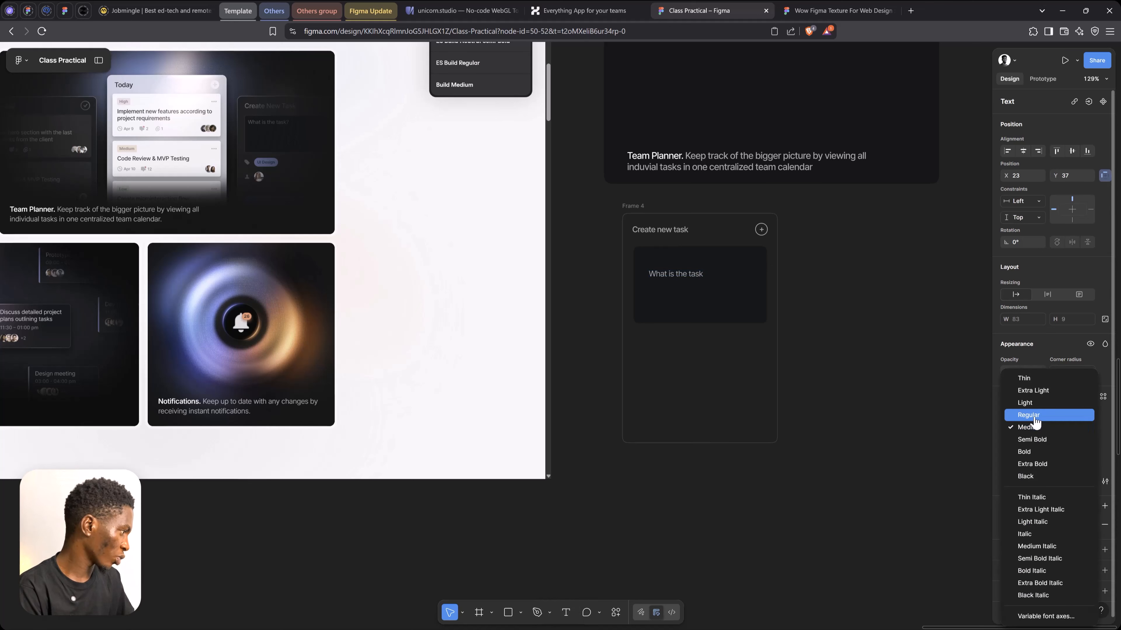
{"action": "left_click", "coordinate": [1028, 422]}
{"action": "left_click", "coordinate": [1063, 431]}
{"action": "type", "text": "10"}
{"action": "key", "text": "Return"}
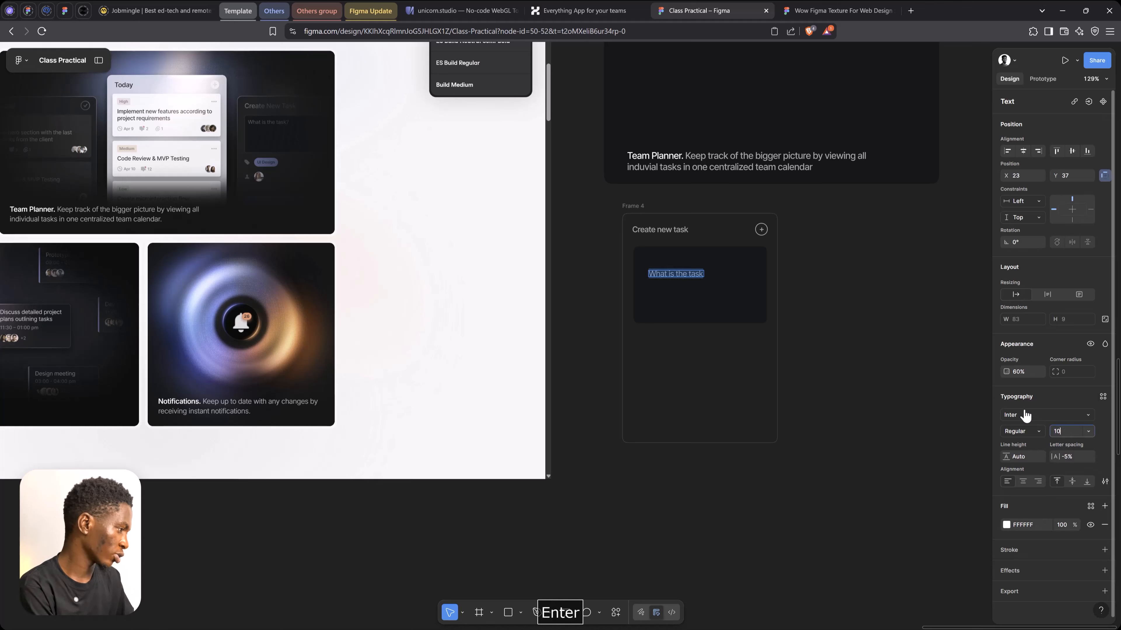
{"action": "left_click_drag", "start_coordinate": [673, 275], "coordinate": [669, 260]}
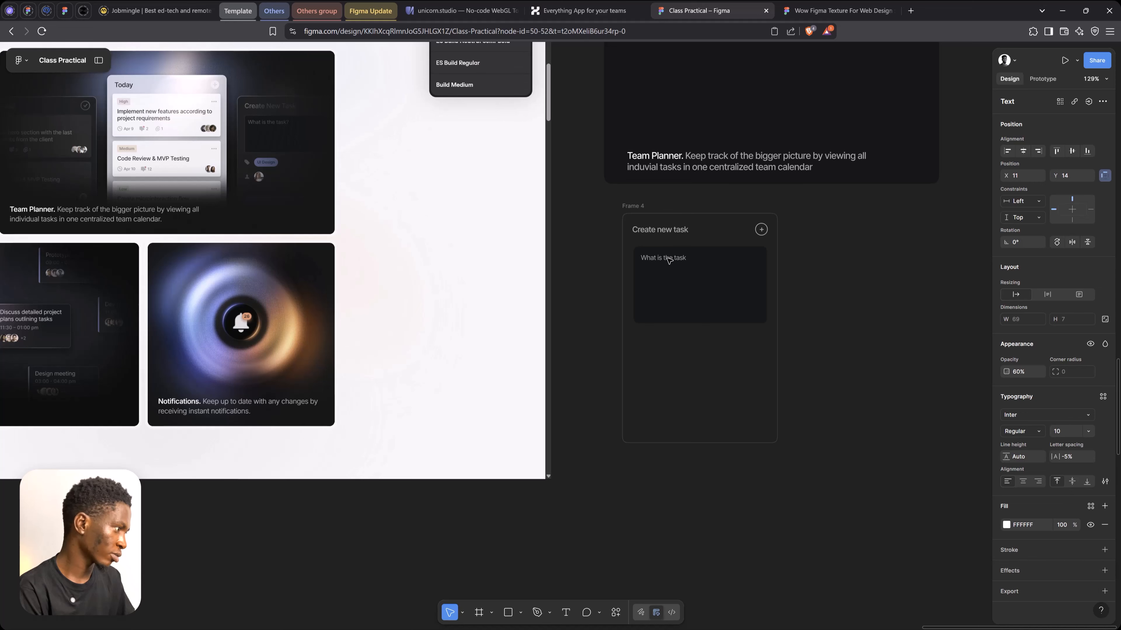
Step: Duplicate the "What is the task" frame below the original at about Y 183 and reduce the copy's height to about 83
{"action": "left_click", "coordinate": [702, 293]}
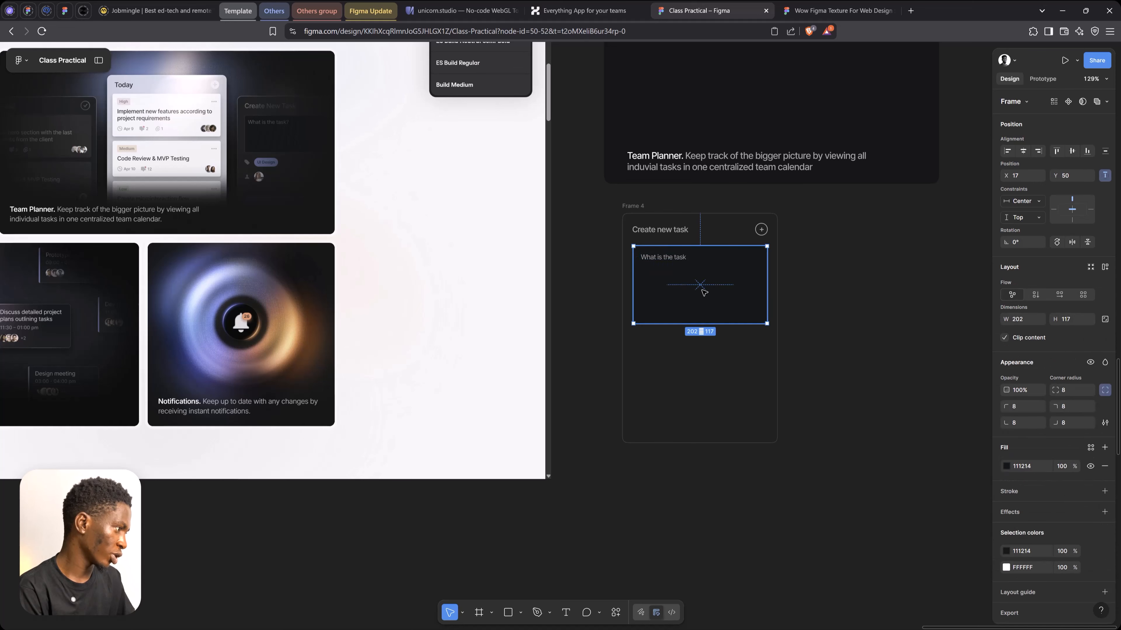
{"action": "left_click", "coordinate": [609, 314]}
{"action": "key", "text": "space"}
{"action": "left_click_drag", "start_coordinate": [608, 314], "coordinate": [800, 329]}
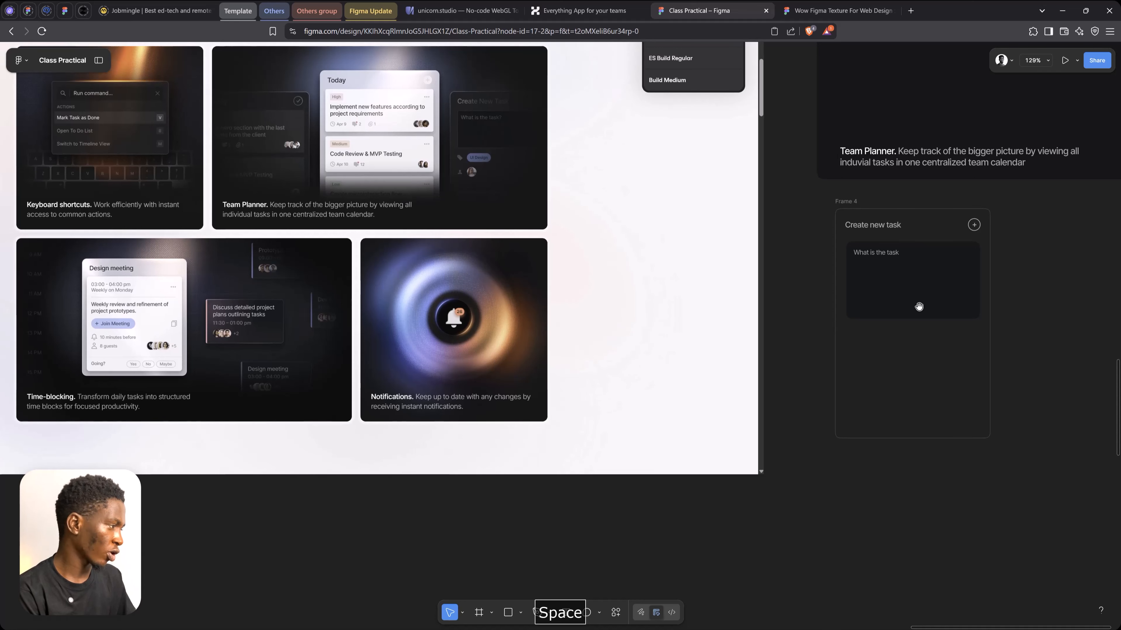
{"action": "left_click_drag", "start_coordinate": [919, 306], "coordinate": [901, 327]}
{"action": "left_click", "coordinate": [907, 285]}
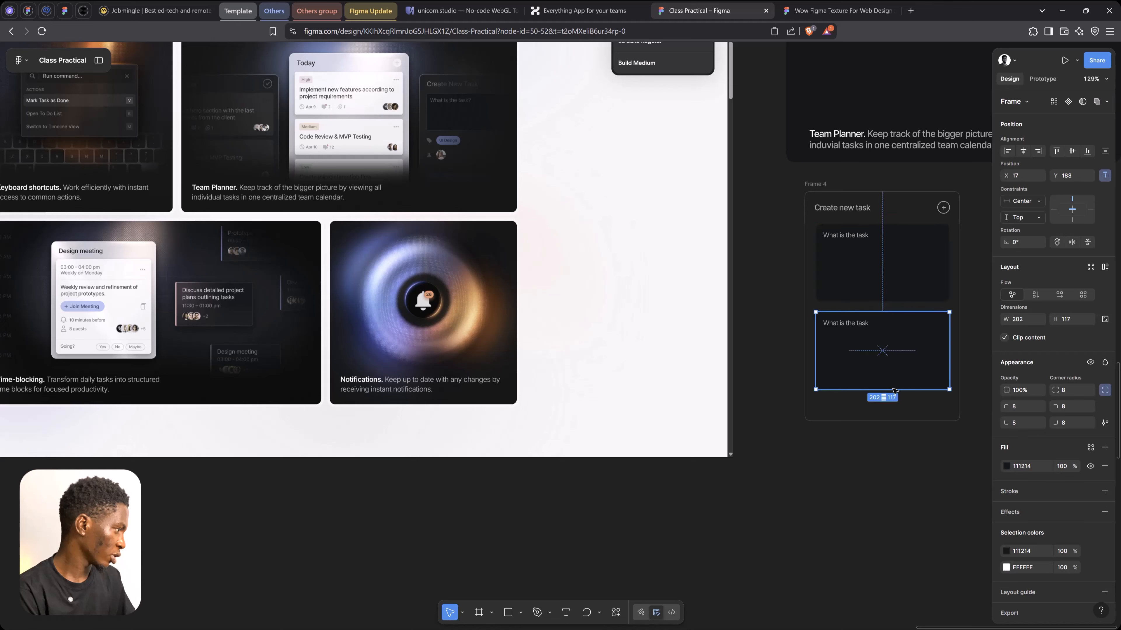
{"action": "left_click_drag", "start_coordinate": [896, 389], "coordinate": [897, 365]}
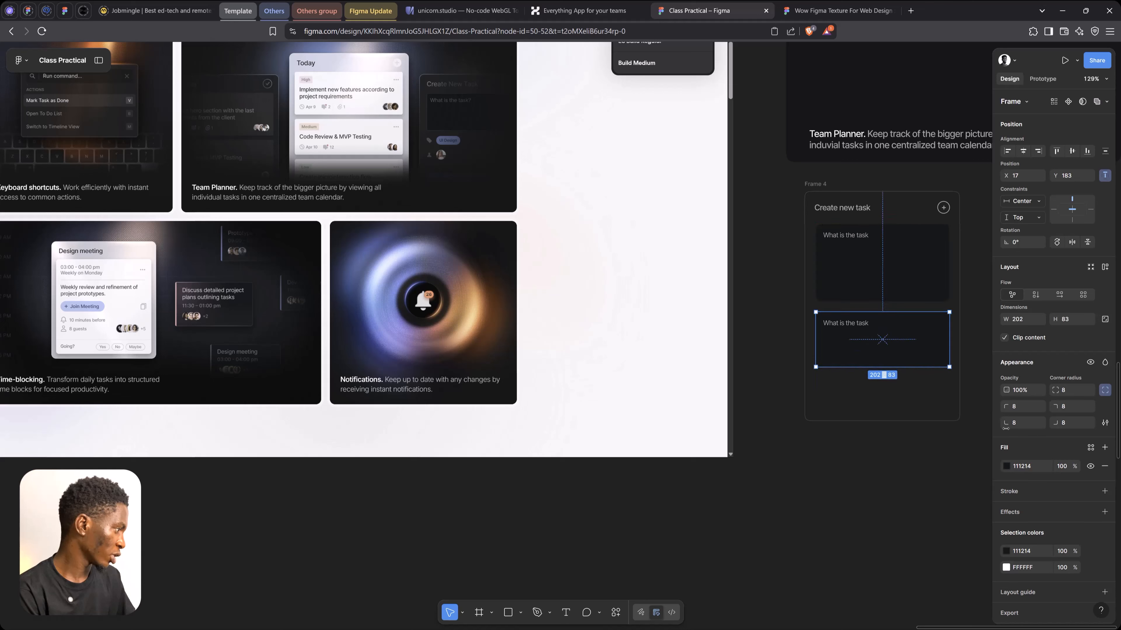
Step: Change the lower frame's fill to a colour sampled from the panel background, lightened to 202021
{"action": "left_click", "coordinate": [1006, 466]}
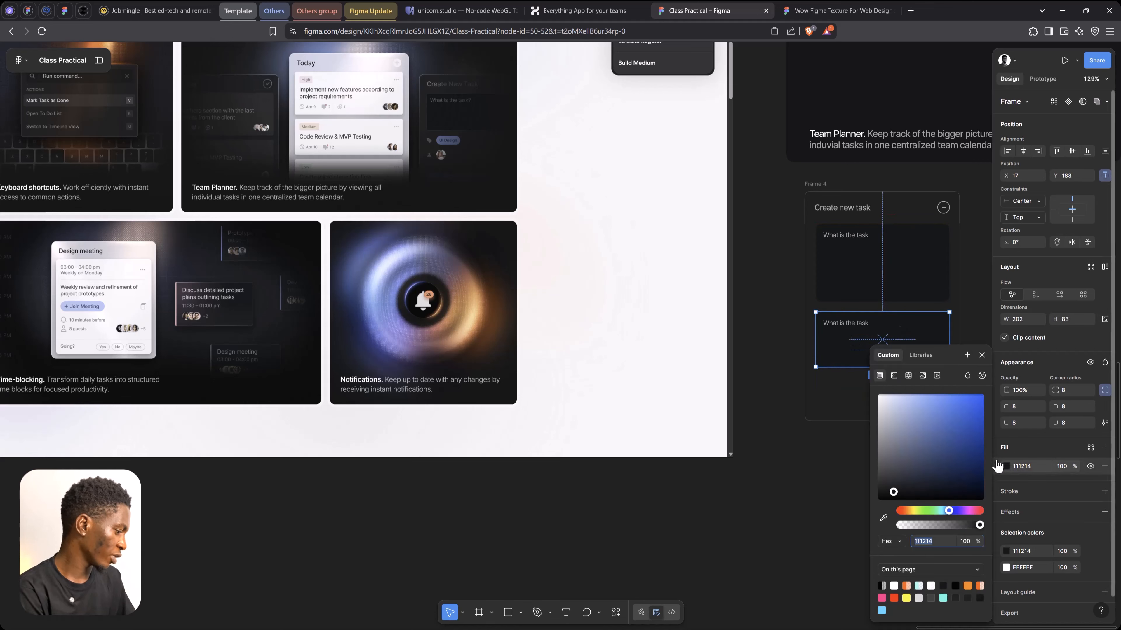
{"action": "left_click", "coordinate": [884, 518]}
{"action": "left_click", "coordinate": [848, 399]}
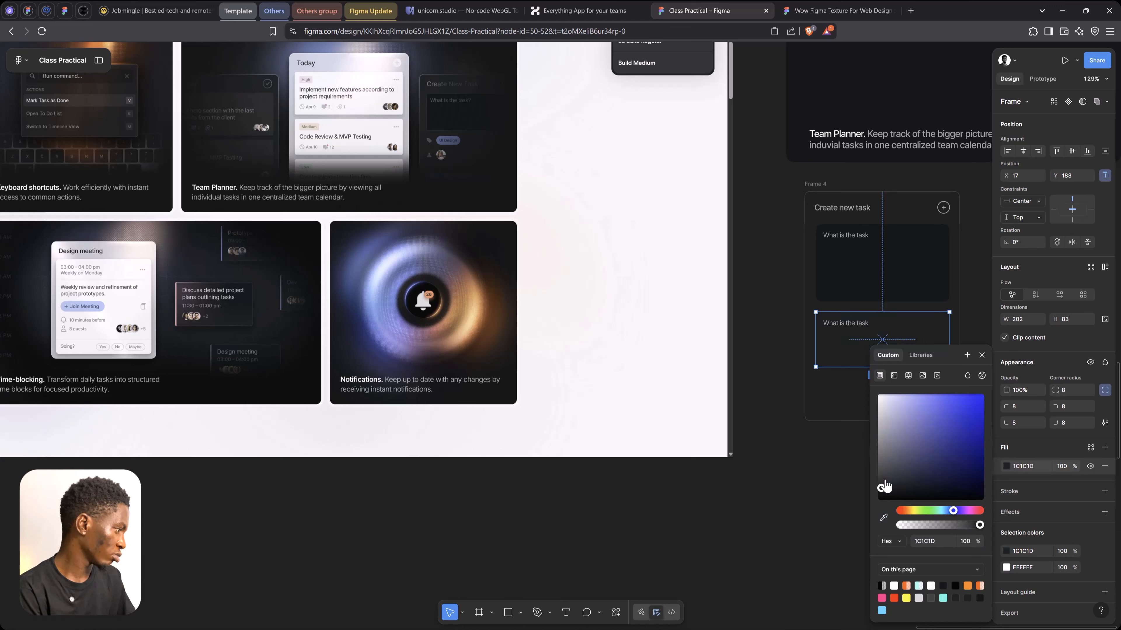
{"action": "left_click_drag", "start_coordinate": [884, 482], "coordinate": [883, 492]}
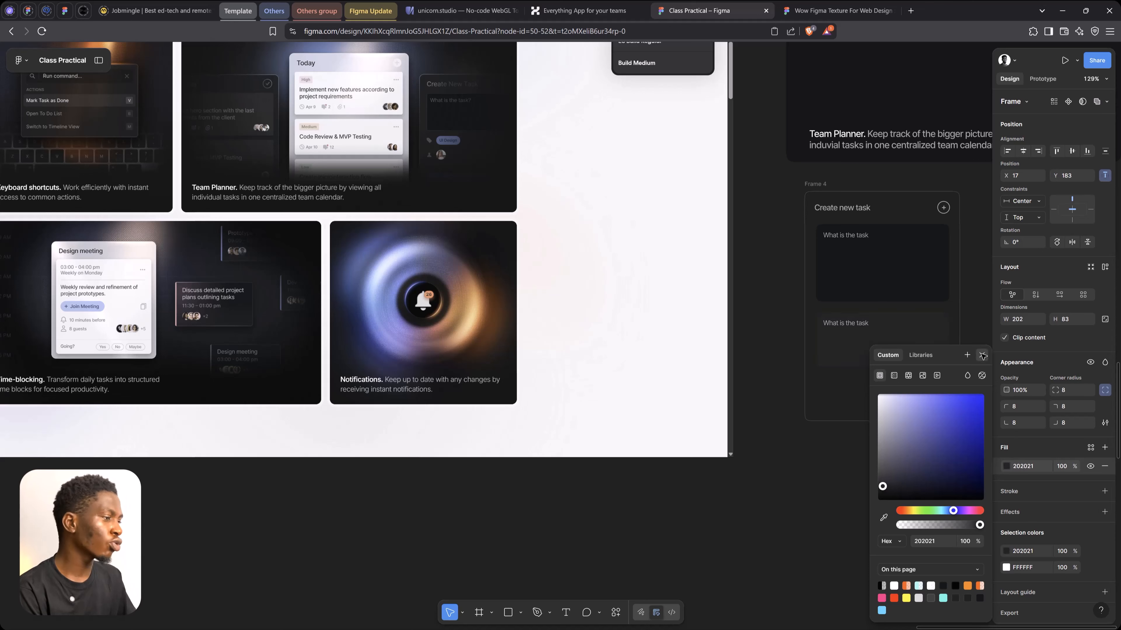
{"action": "left_click", "coordinate": [981, 355]}
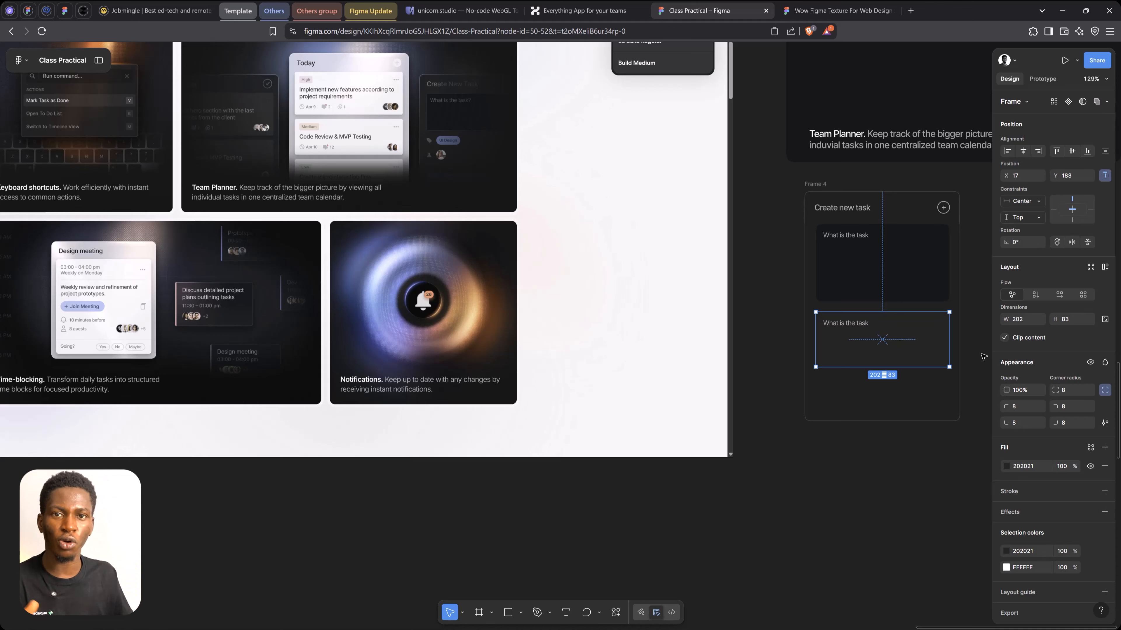
{"action": "key", "text": "space"}
{"action": "left_click_drag", "start_coordinate": [896, 317], "coordinate": [841, 310]}
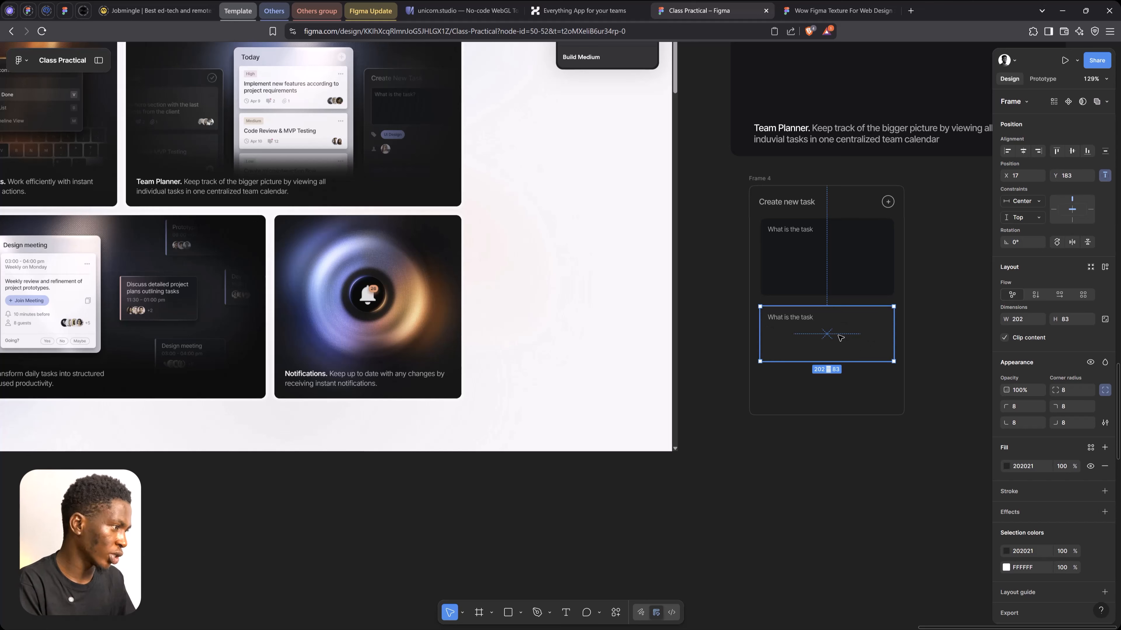
Step: Move the lower "What is the task" text out of its frame into the empty space below and reduce the frame's height to about 73
{"action": "left_click", "coordinate": [780, 318], "text": "ctrl"}
{"action": "left_click_drag", "start_coordinate": [782, 319], "coordinate": [844, 353]}
{"action": "left_click", "coordinate": [853, 343]}
Step: Draw a 14 by 14 circle near the lower frame's bottom-right corner and duplicate it into a row of three with -4 spacing
{"action": "scroll", "coordinate": [854, 350], "scroll_direction": "up", "scroll_amount": 5}
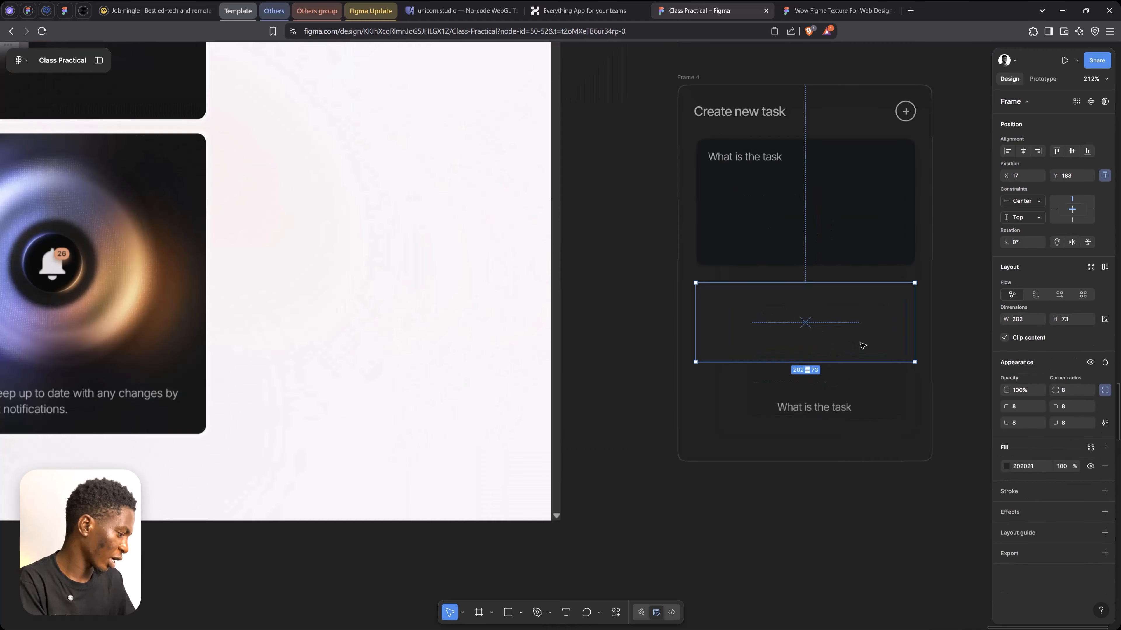
{"action": "key", "text": "o"}
{"action": "mouse_move", "coordinate": [854, 342]}
{"action": "left_mouse_down"}
{"action": "mouse_move", "coordinate": [873, 363]}
{"action": "mouse_move", "coordinate": [884, 349]}
{"action": "left_mouse_up"}
{"action": "key", "text": "ctrl+d"}
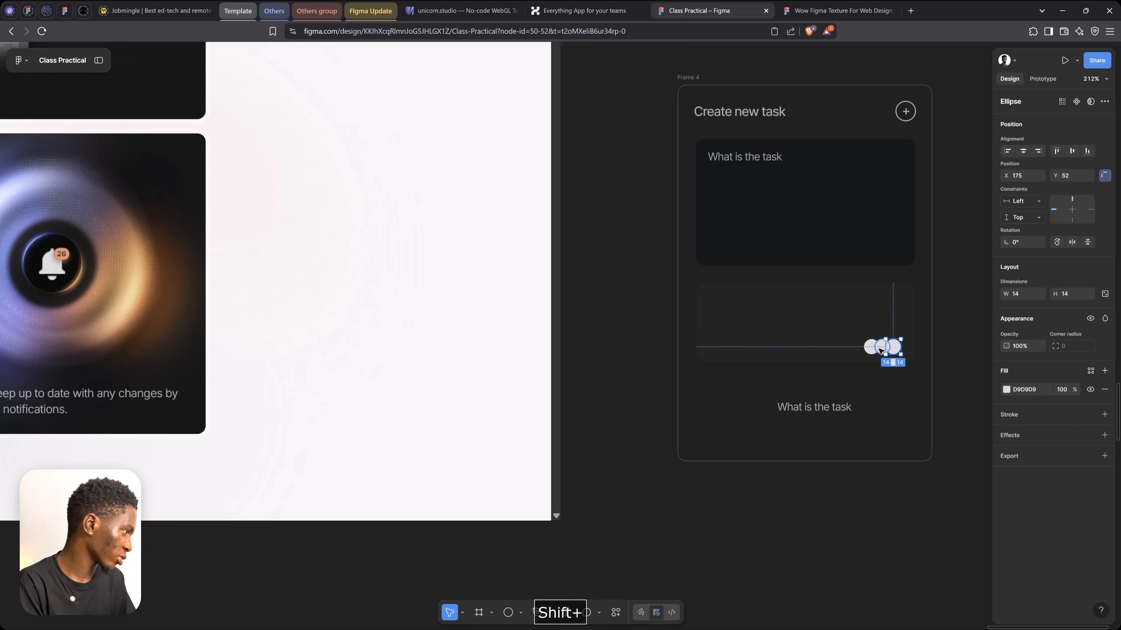
Step: Give all three circles a 1-weight inside stroke in 202021 sampled from the lower frame and shift them to Y 54
{"action": "left_click", "coordinate": [879, 351], "text": "shift"}
{"action": "left_click", "coordinate": [868, 349], "text": "shift"}
{"action": "left_click", "coordinate": [1009, 439]}
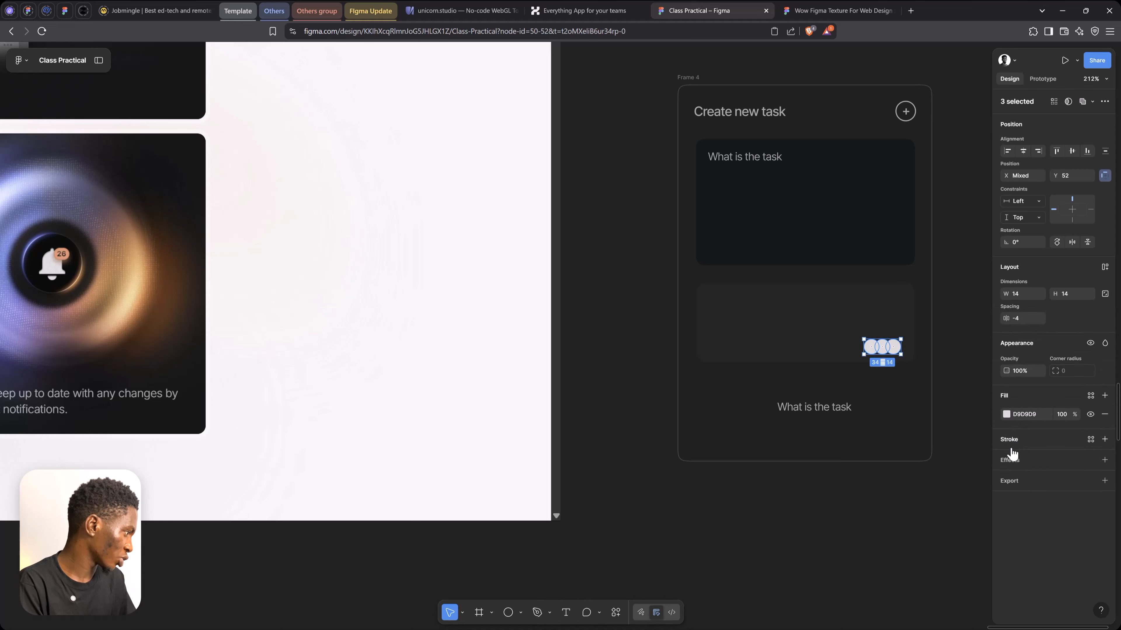
{"action": "left_click", "coordinate": [1005, 457]}
{"action": "left_click", "coordinate": [882, 517]}
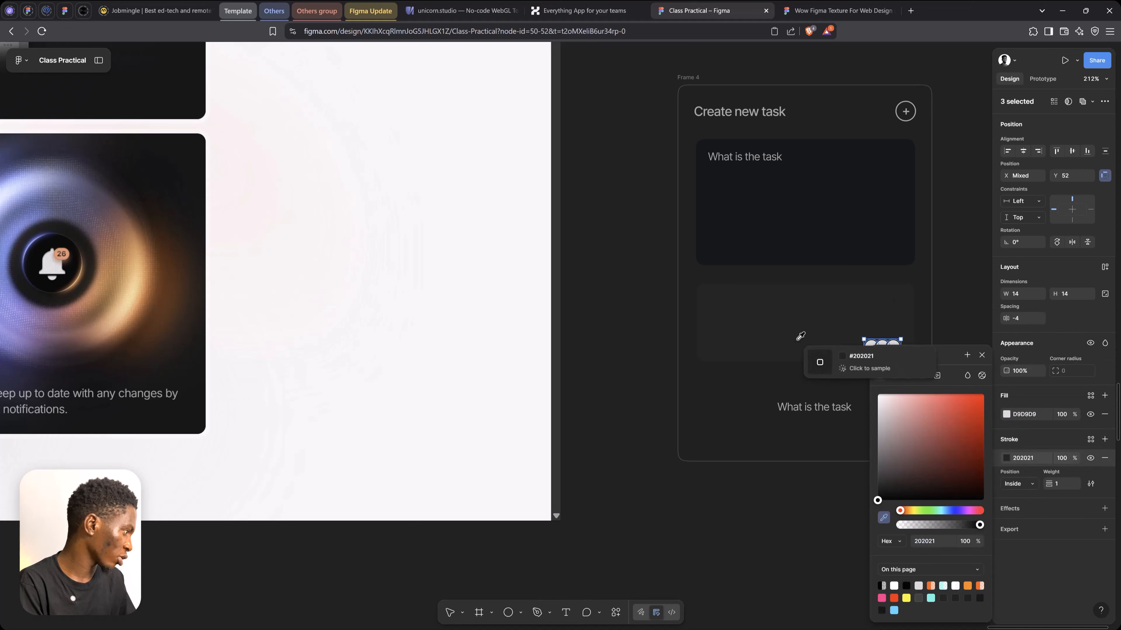
{"action": "left_click", "coordinate": [805, 337]}
{"action": "left_click", "coordinate": [982, 355]}
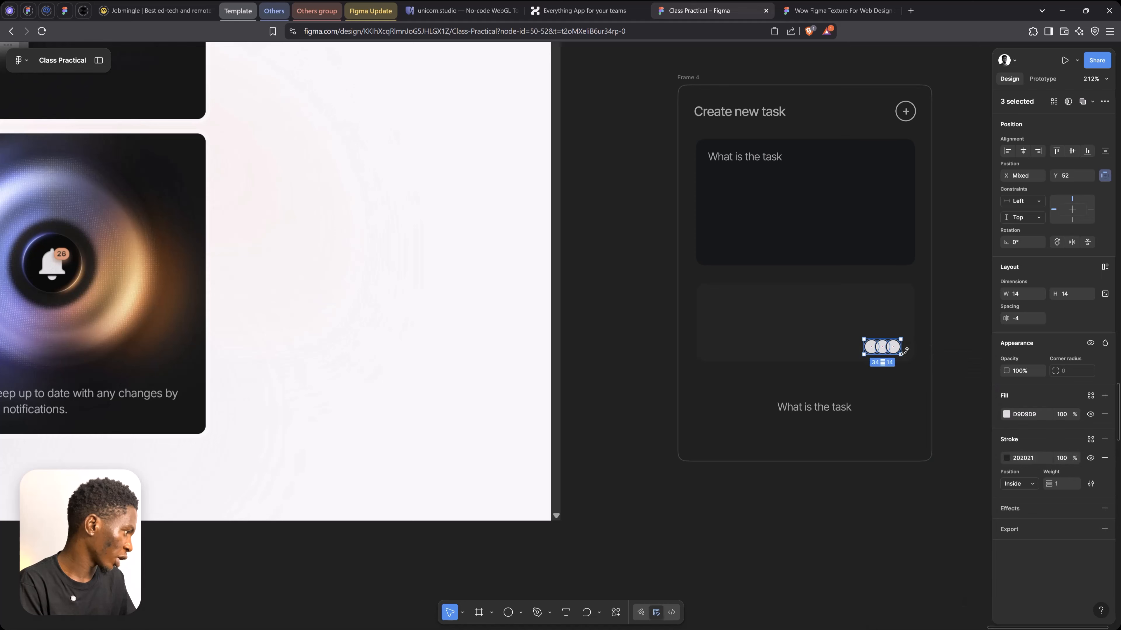
{"action": "scroll", "coordinate": [903, 352], "scroll_direction": "up", "scroll_amount": 4}
{"action": "left_click_drag", "start_coordinate": [882, 344], "coordinate": [893, 349]}
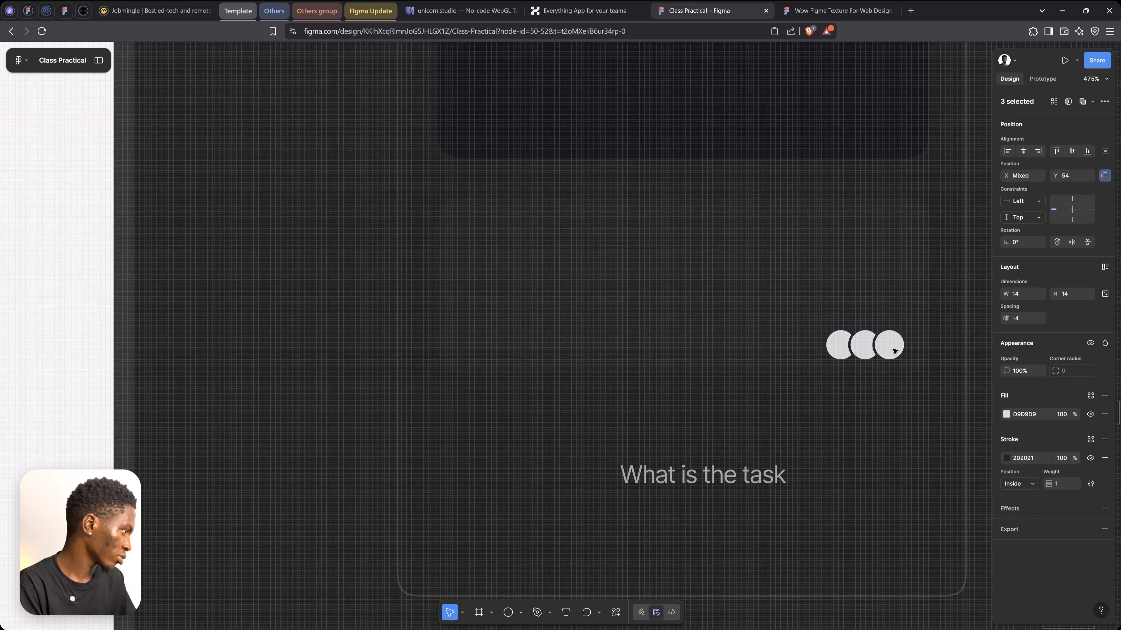
Step: Set the lower frame's corner radius to 6
{"action": "scroll", "coordinate": [893, 351], "scroll_direction": "down", "scroll_amount": 6}
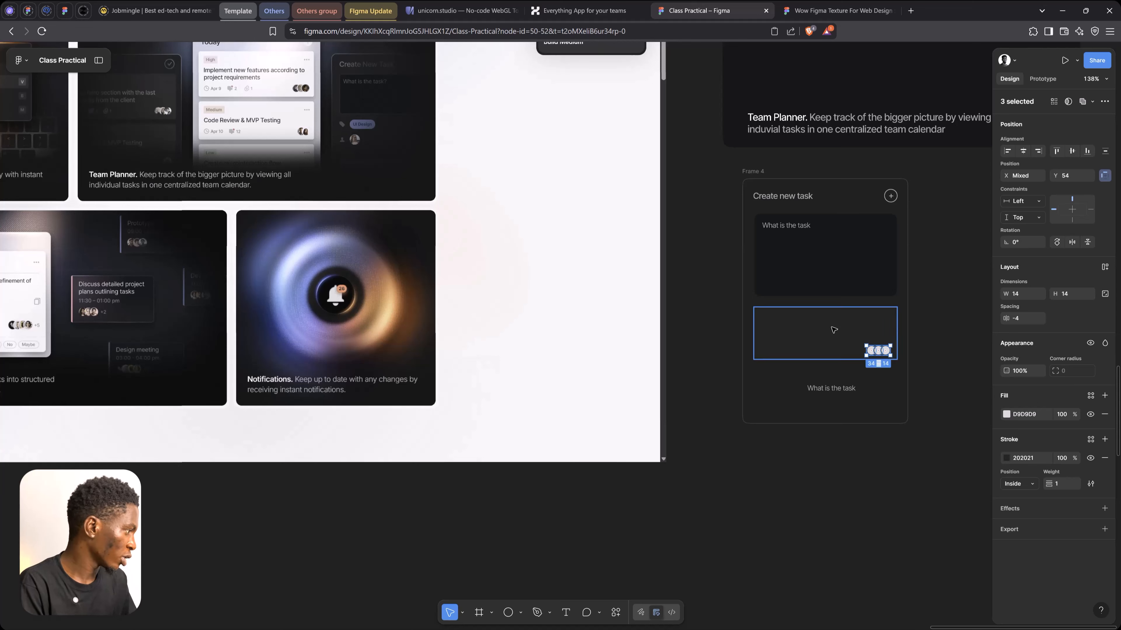
{"action": "left_click", "coordinate": [833, 330]}
{"action": "left_click", "coordinate": [1074, 416]}
{"action": "type", "text": "6"}
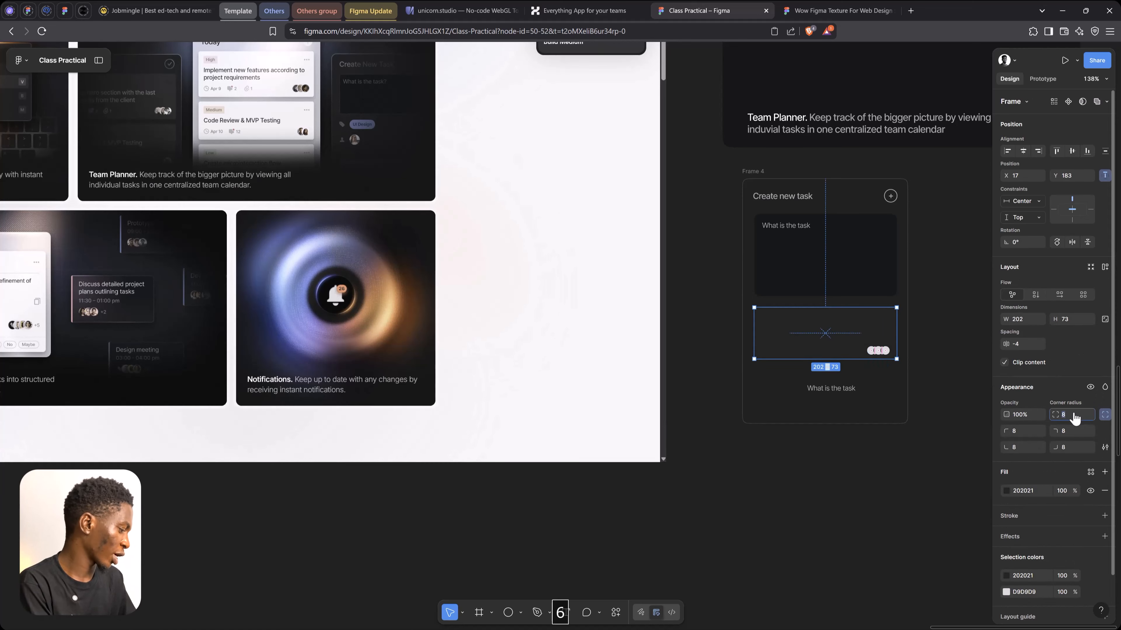
{"action": "key", "text": "Return"}
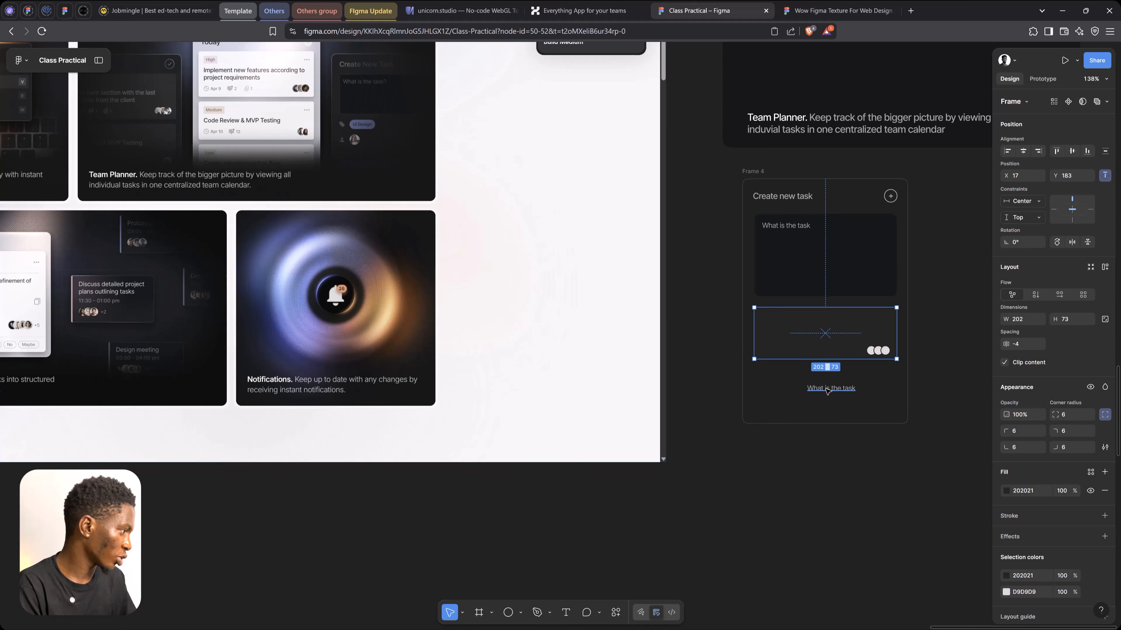
Step: Put the loose text in the lower frame at X 12, Y 14, reading "What's the hero section with the last update worked upon form the development team."
{"action": "left_click_drag", "start_coordinate": [827, 390], "coordinate": [783, 326]}
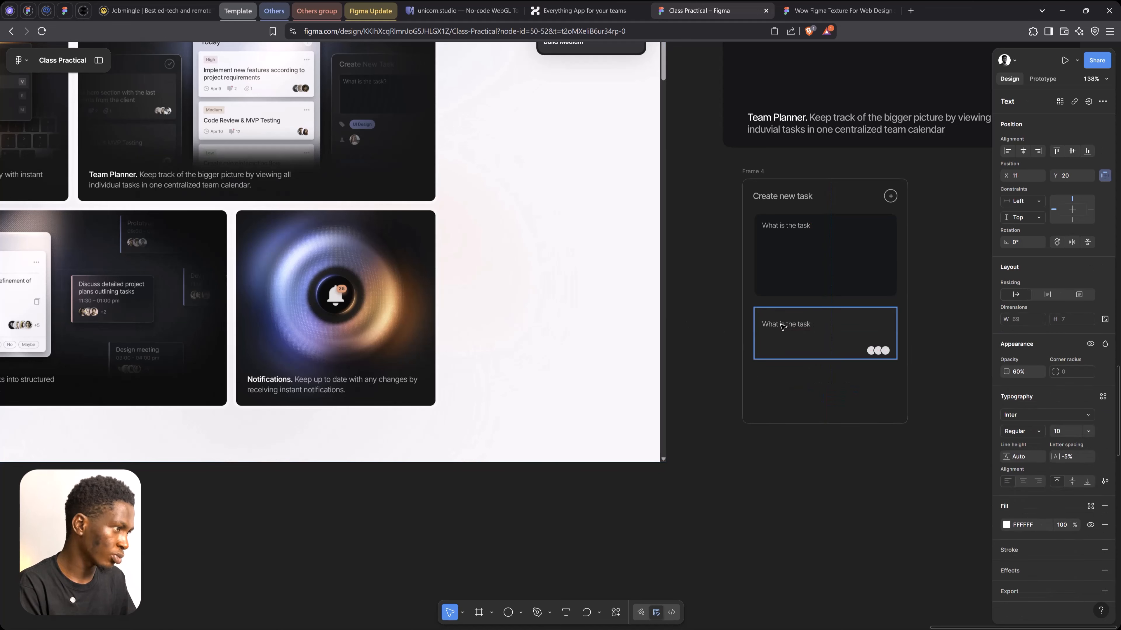
{"action": "double_click", "coordinate": [782, 326]}
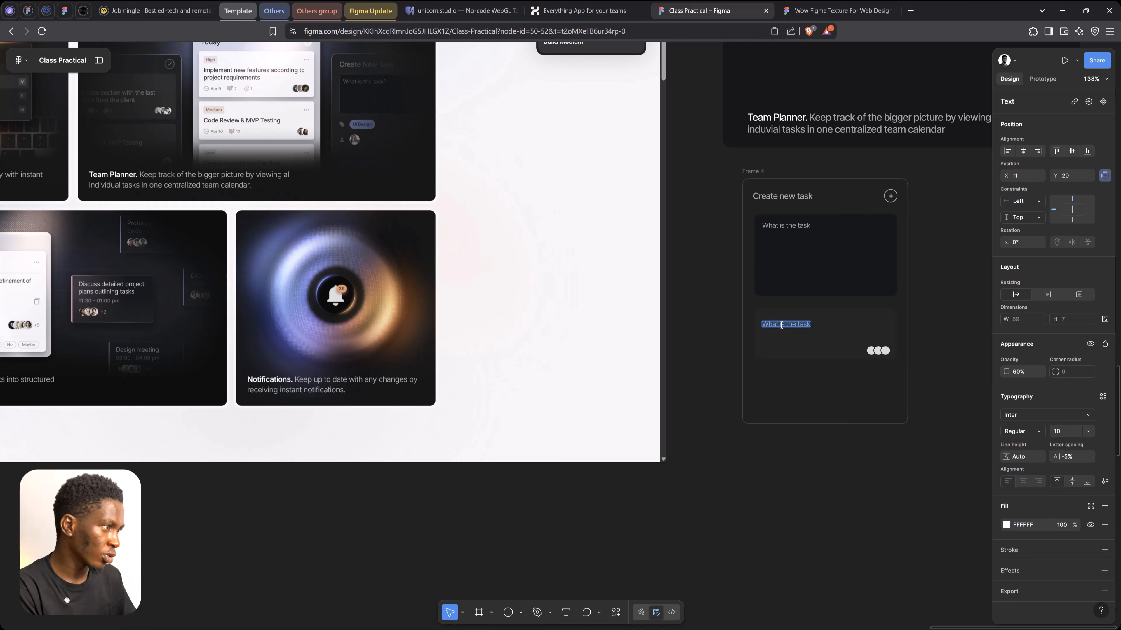
{"action": "type", "text": "WH"}
{"action": "key", "text": "BackSpace"}
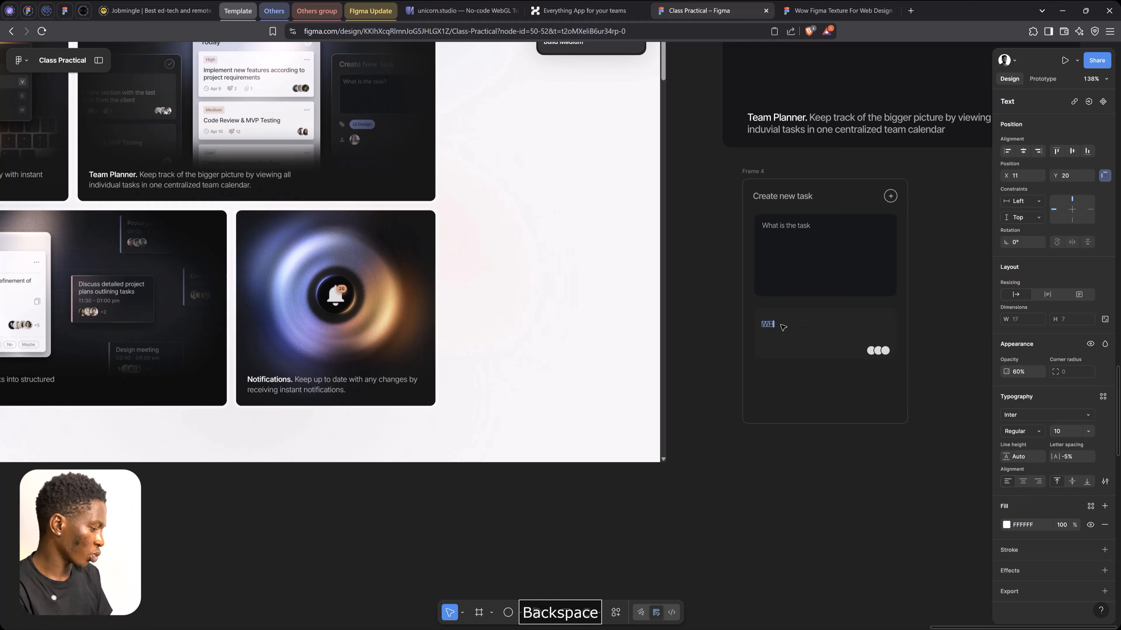
{"action": "type", "text": "hat's the"}
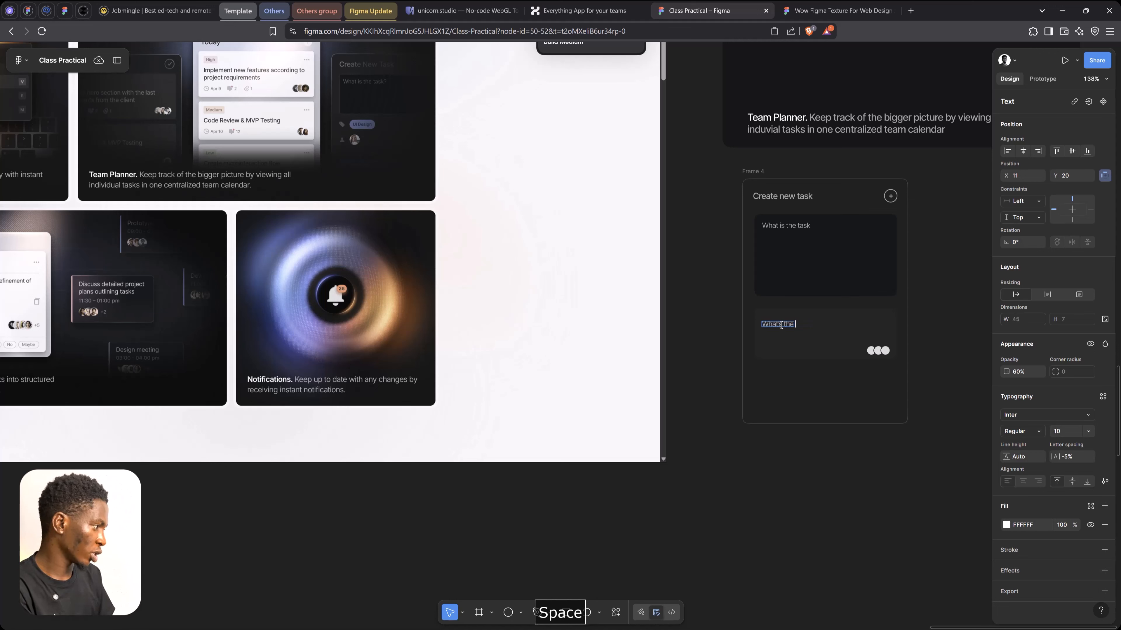
{"action": "key", "text": "BackSpace"}
{"action": "type", "text": "her"}
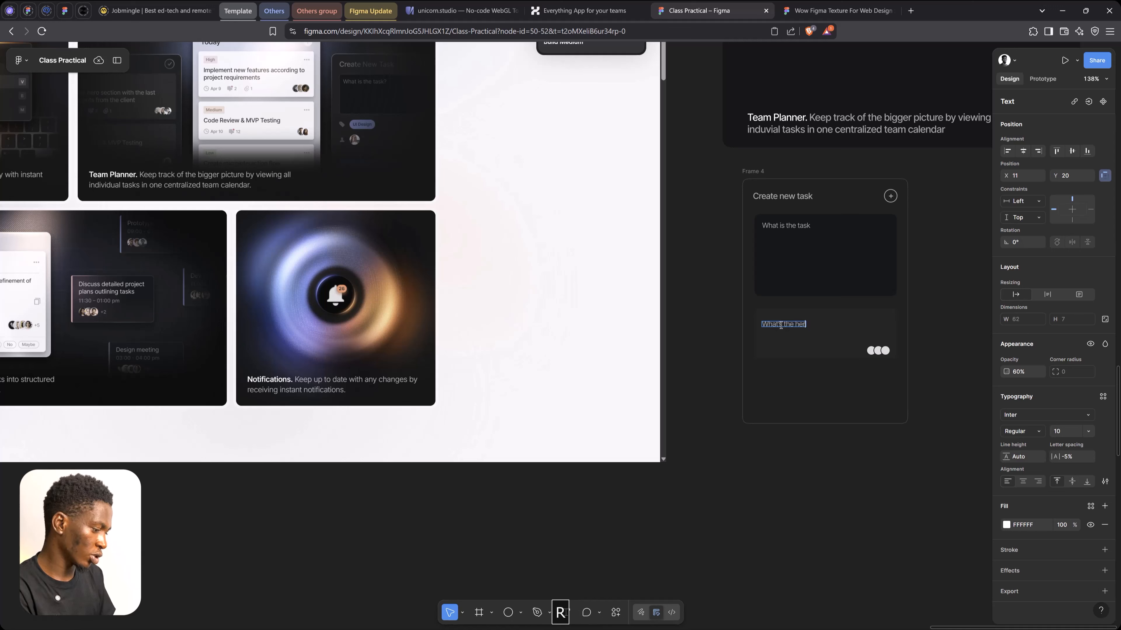
{"action": "type", "text": "o section"}
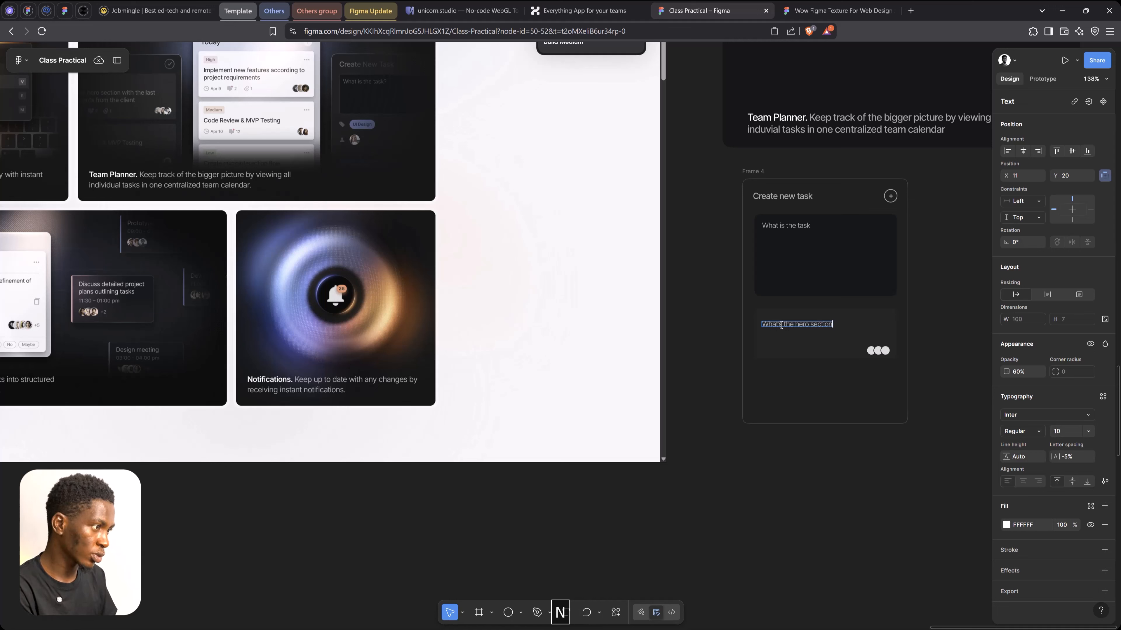
{"action": "type", "text": " with the"}
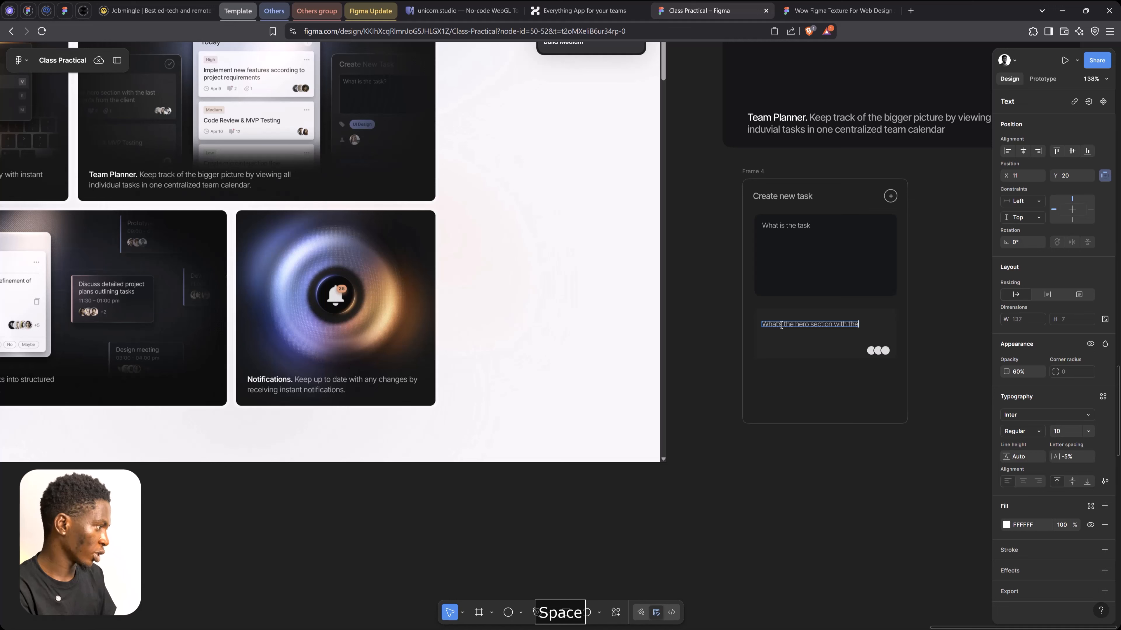
{"action": "type", "text": " last"}
{"action": "key", "text": "Return"}
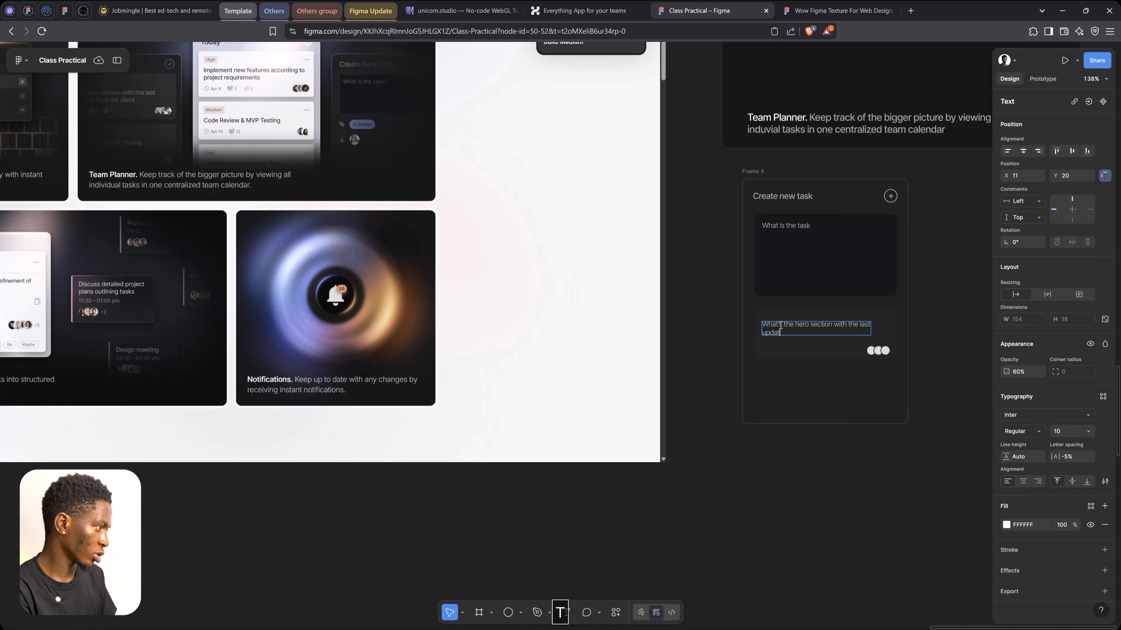
{"action": "type", "text": "update w"}
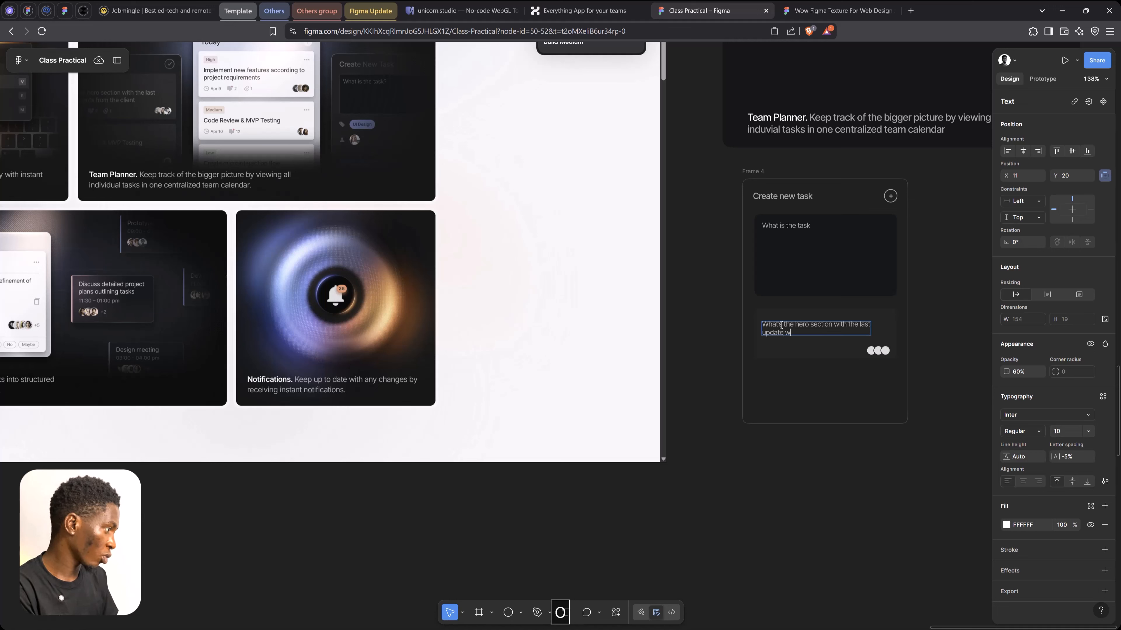
{"action": "type", "text": "orked upo"}
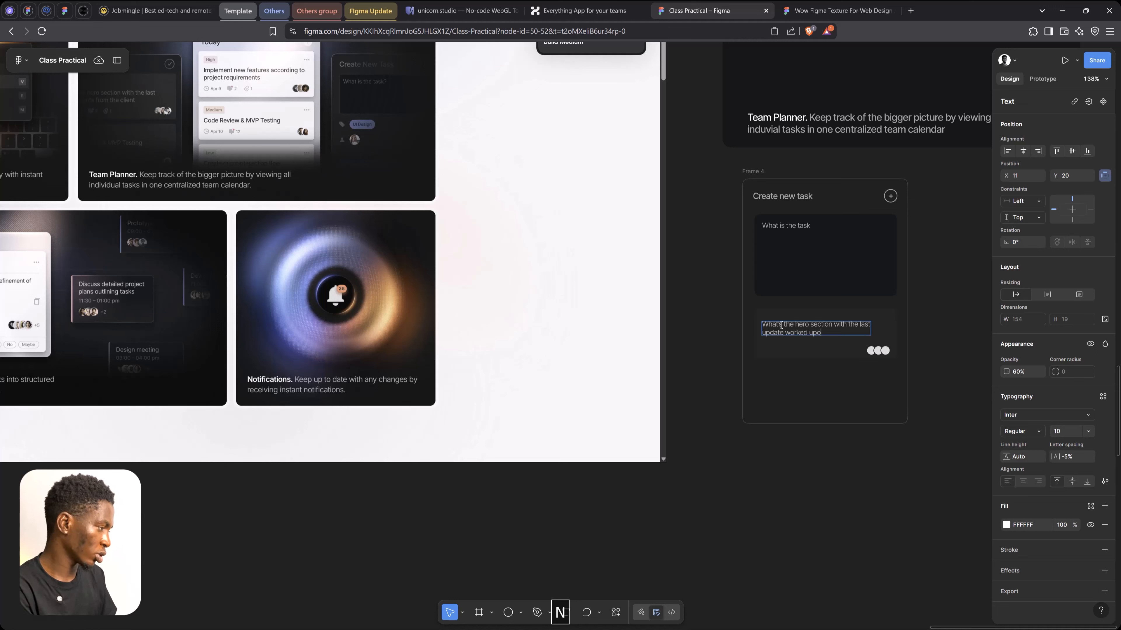
{"action": "type", "text": "n form the"}
{"action": "key", "text": "Return"}
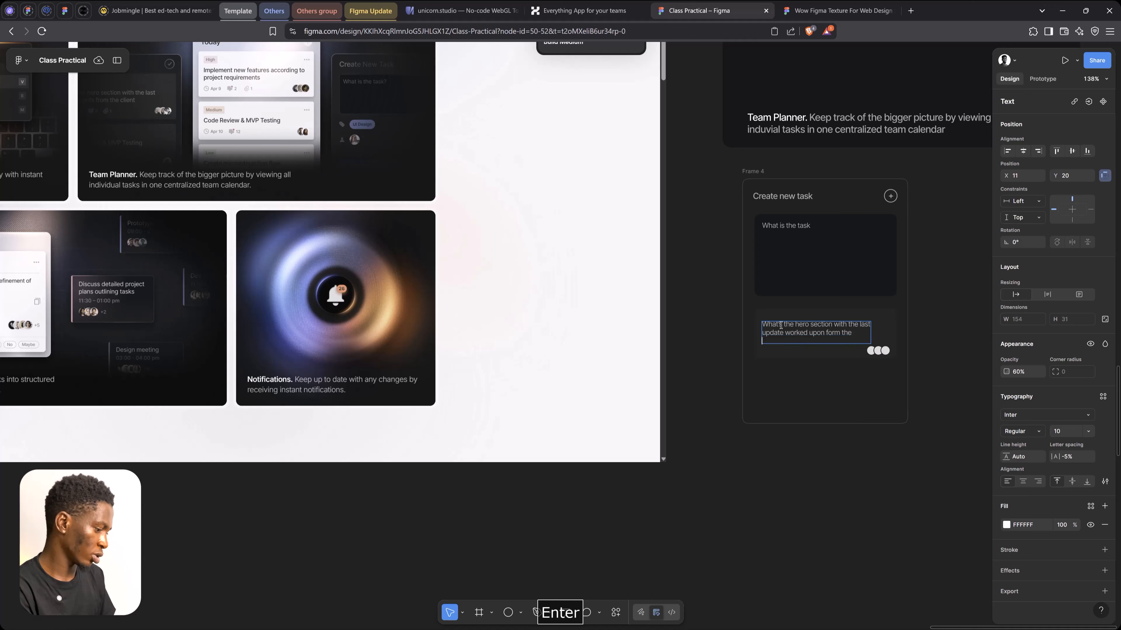
{"action": "type", "text": "development"}
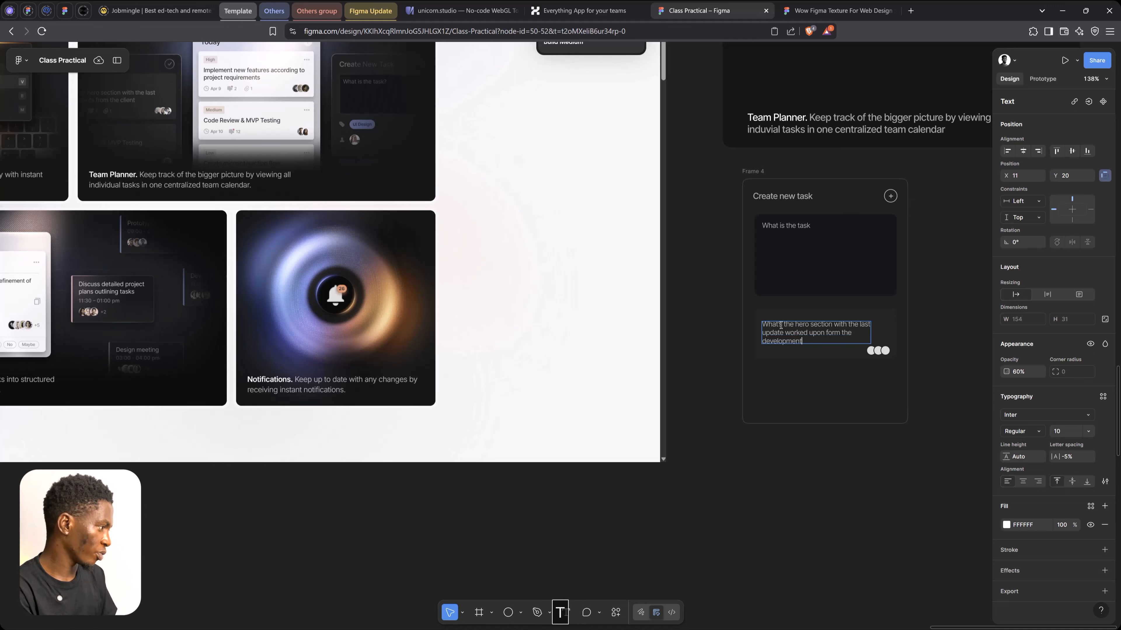
{"action": "type", "text": " tea"}
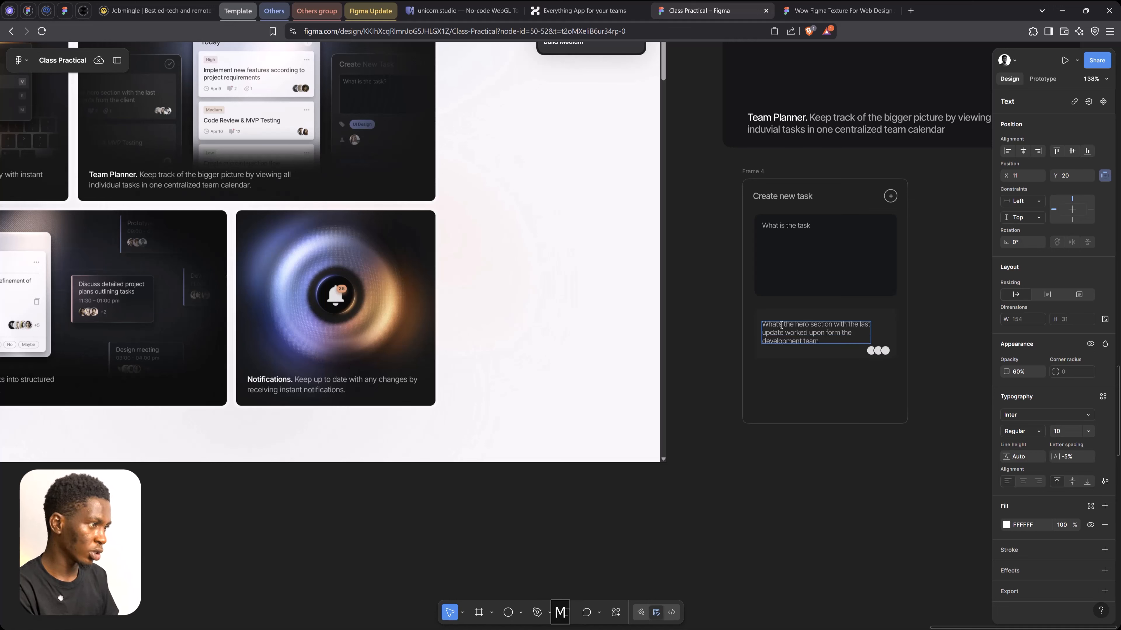
{"action": "type", "text": "m"}
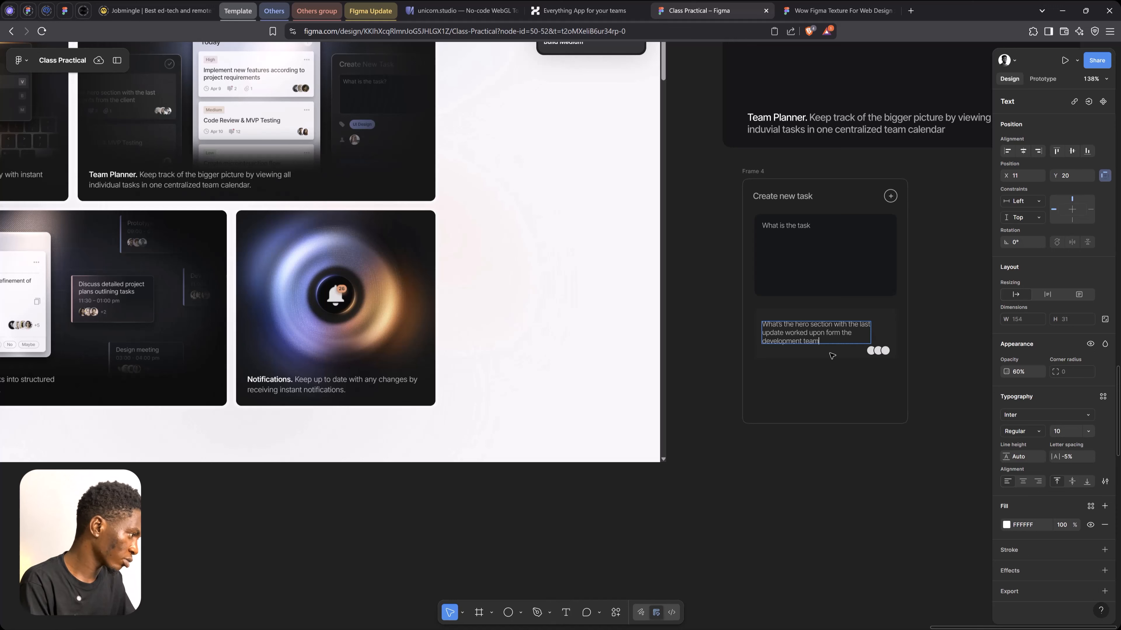
{"action": "type", "text": "."}
{"action": "key", "text": "Escape"}
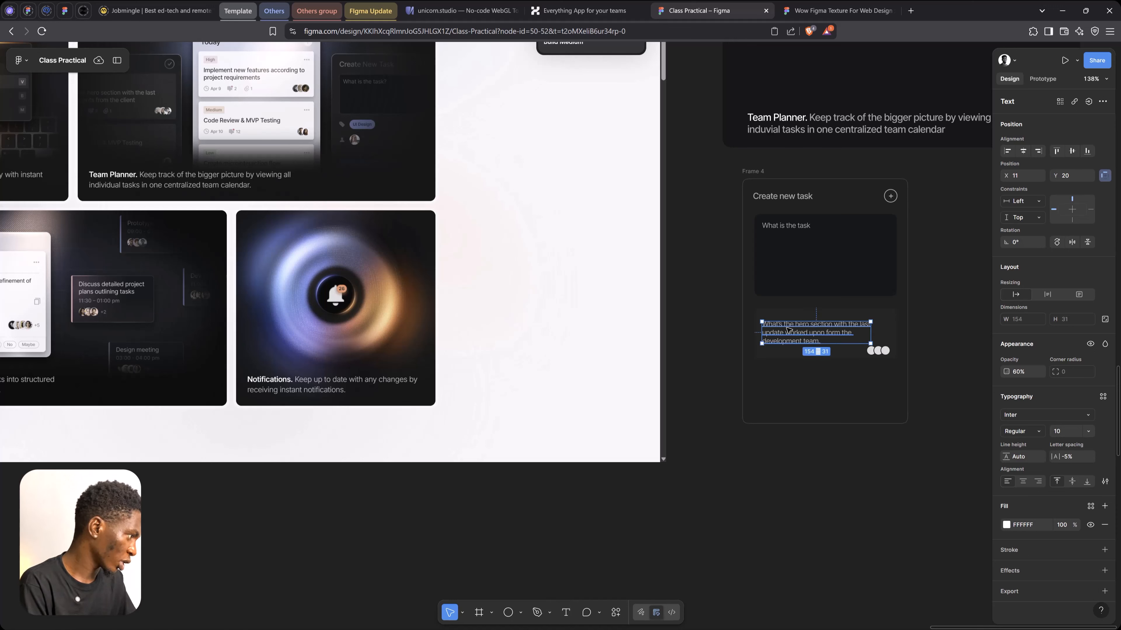
{"action": "left_click_drag", "start_coordinate": [793, 331], "coordinate": [789, 327]}
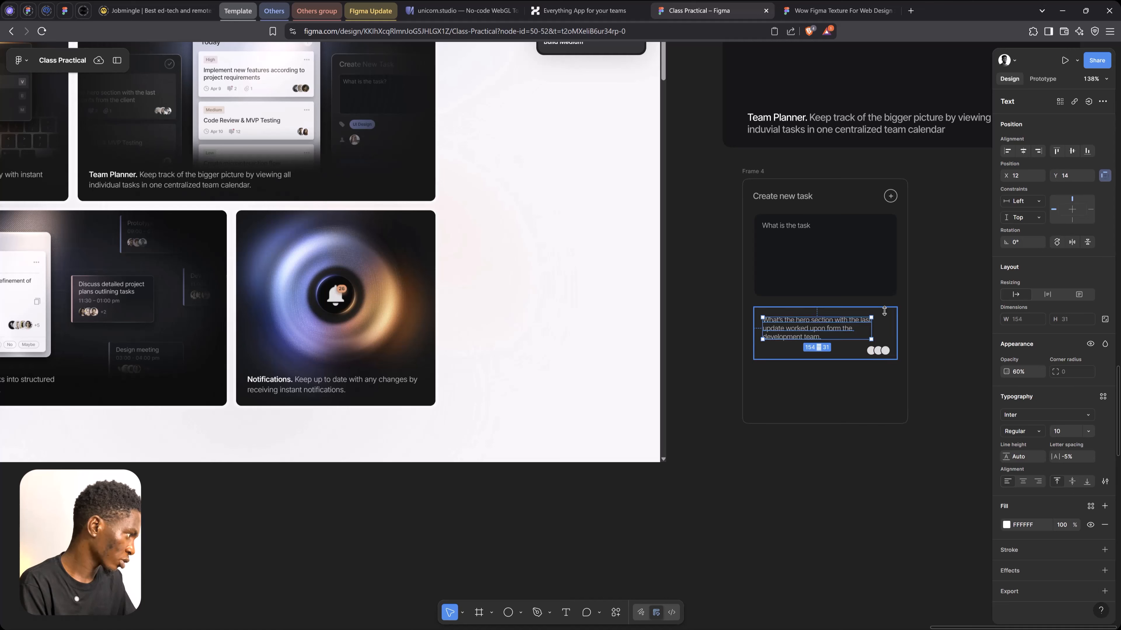
Step: Move the lower frame up to Y 178 and increase its height to about 82
{"action": "left_click", "coordinate": [886, 315]}
{"action": "key", "text": "Up"}
{"action": "key", "text": "Up"}
{"action": "key", "text": "Up"}
{"action": "key", "text": "Up"}
{"action": "key", "text": "Up"}
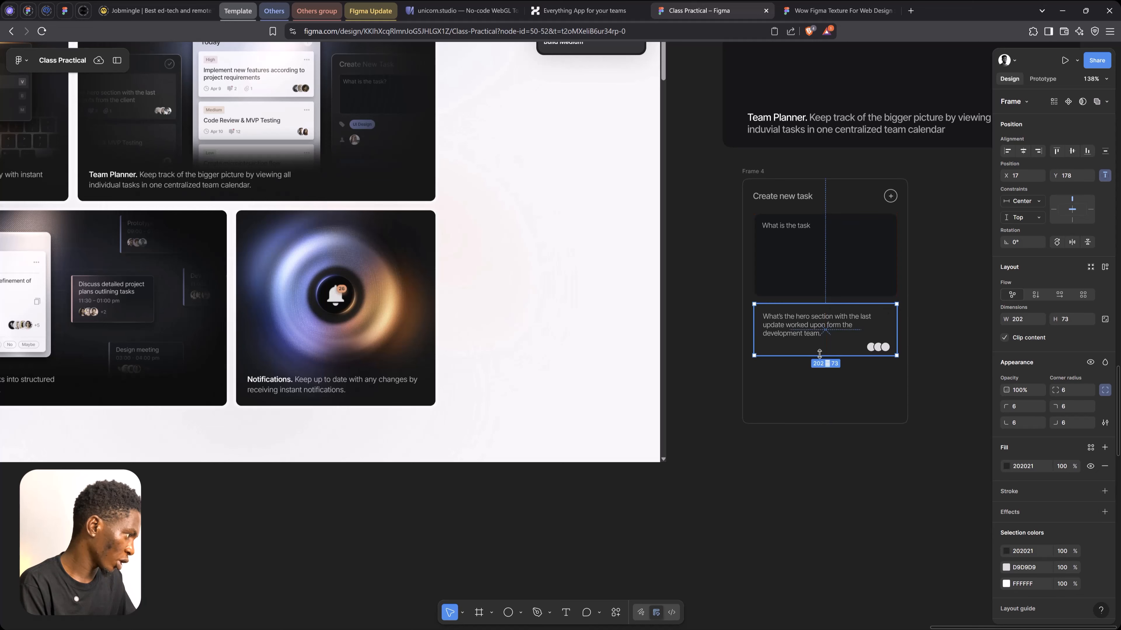
{"action": "left_click_drag", "start_coordinate": [817, 356], "coordinate": [816, 361]}
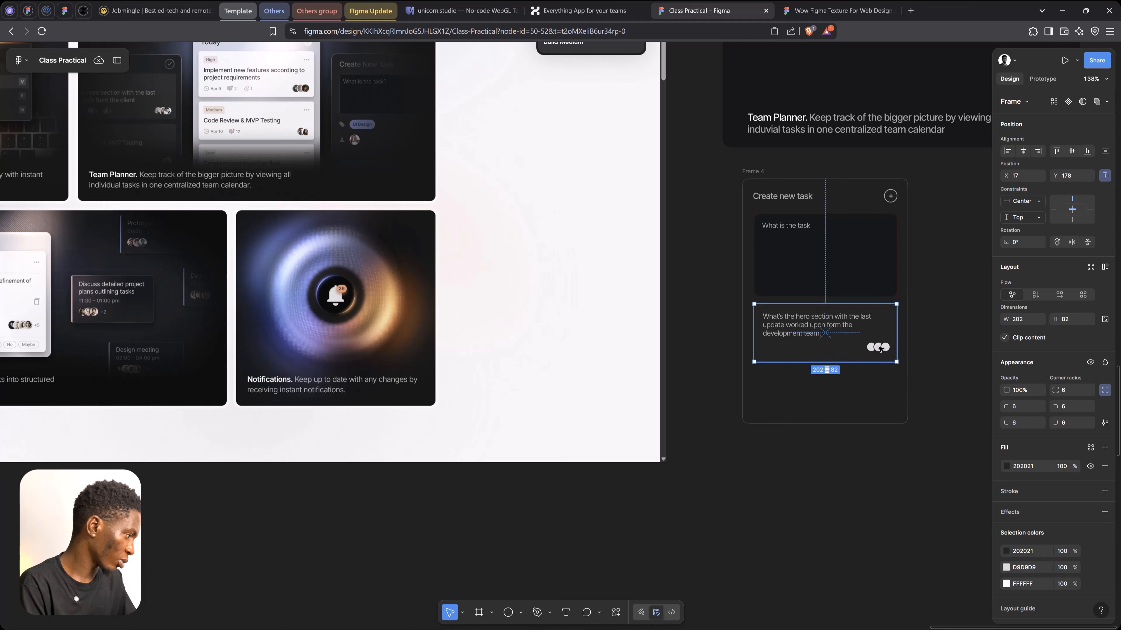
Step: Group the three circles and move the group closer to the lower frame's bottom-right corner
{"action": "left_click", "coordinate": [879, 349]}
{"action": "key", "text": "shift+2"}
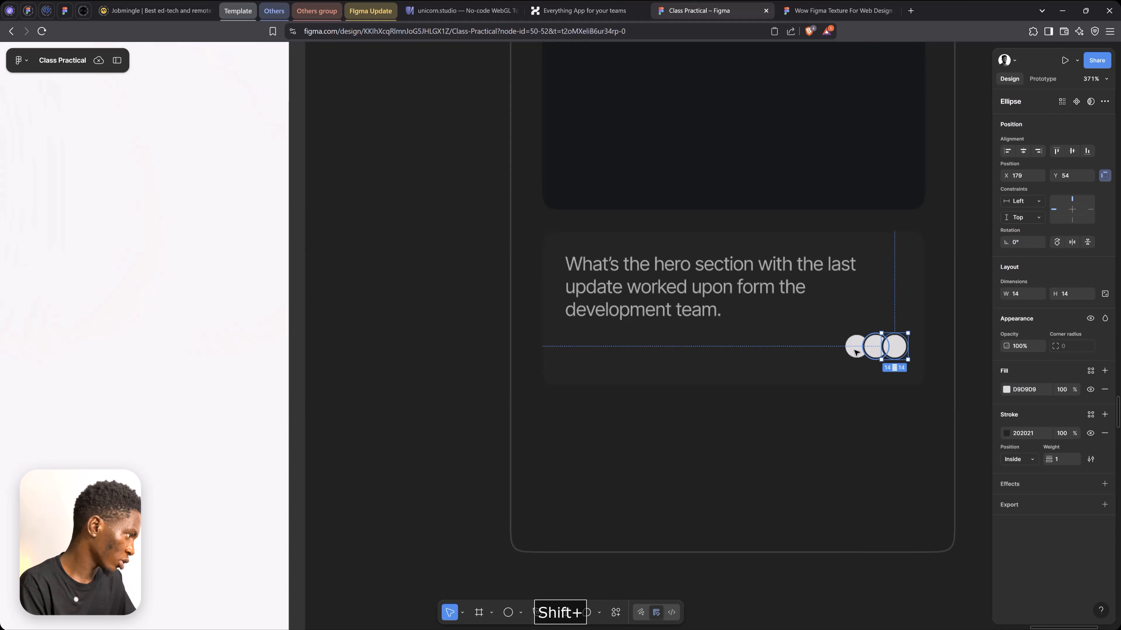
{"action": "left_click", "coordinate": [854, 350], "text": "shift"}
{"action": "left_click", "coordinate": [870, 350], "text": "shift"}
{"action": "key", "text": "ctrl+g"}
{"action": "left_click_drag", "start_coordinate": [898, 346], "coordinate": [879, 361]}
Step: Move the hero section text to about X 9, Y 10 and widen its text box to about 181
{"action": "left_click", "coordinate": [645, 295]}
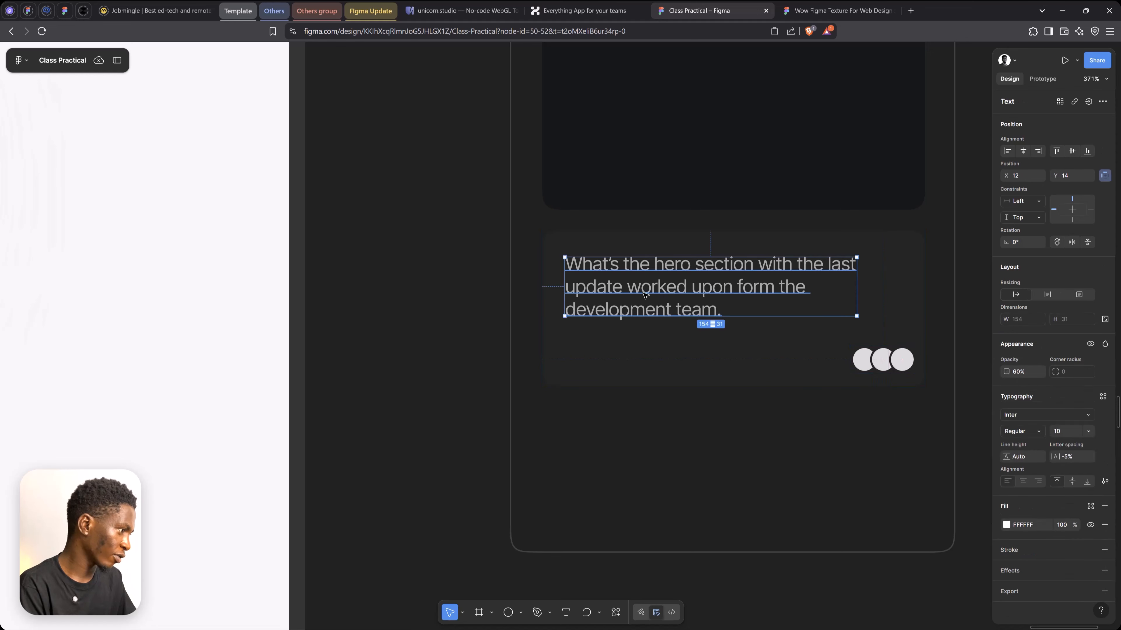
{"action": "left_click_drag", "start_coordinate": [643, 293], "coordinate": [640, 288]}
{"action": "scroll", "coordinate": [640, 287], "scroll_direction": "down", "scroll_amount": 2}
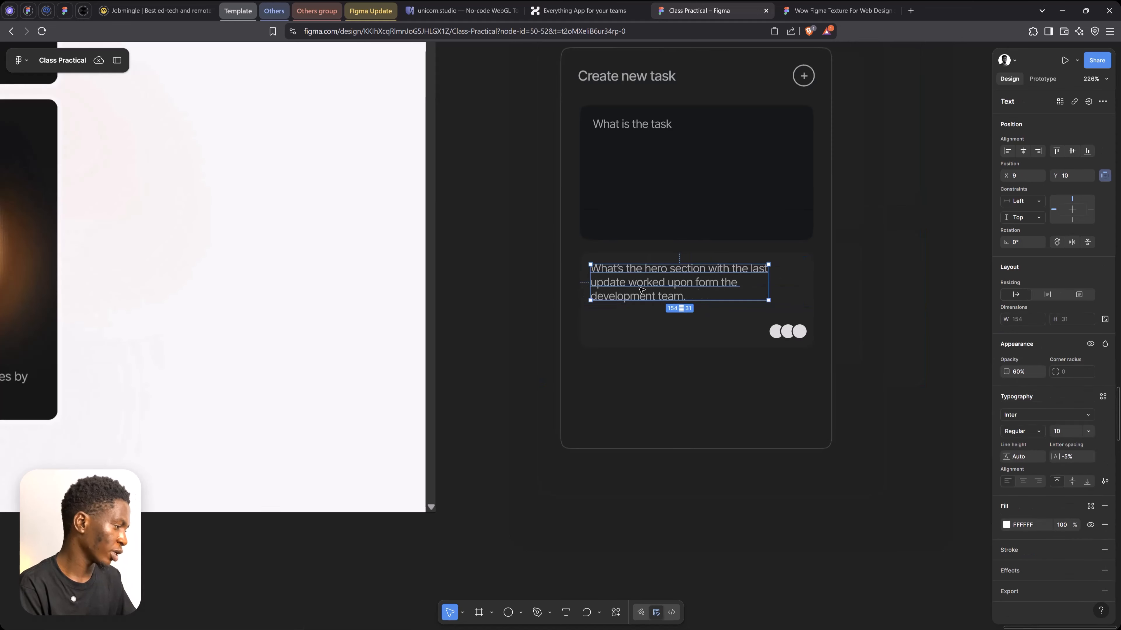
{"action": "left_click_drag", "start_coordinate": [770, 276], "coordinate": [798, 276]}
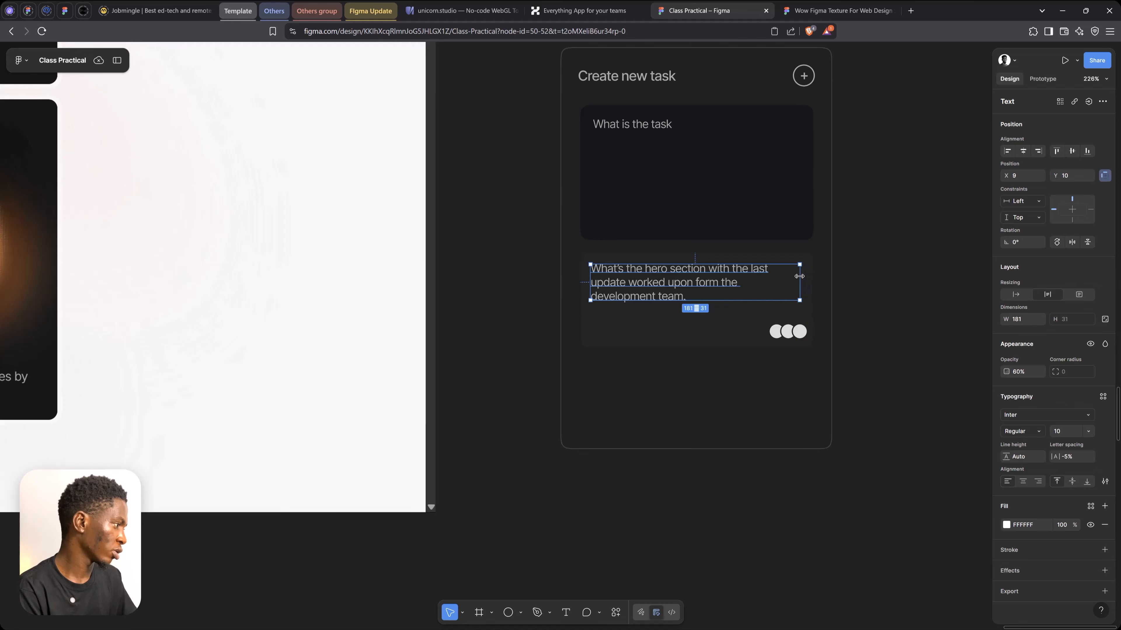
Step: Open the Hugeicons Icon Library plugin
{"action": "left_click", "coordinate": [894, 286]}
{"action": "scroll", "coordinate": [894, 286], "scroll_direction": "down", "scroll_amount": 2}
{"action": "key", "text": "space"}
{"action": "left_click_drag", "start_coordinate": [474, 242], "coordinate": [615, 283]}
{"action": "left_click_drag", "start_coordinate": [730, 281], "coordinate": [561, 261]}
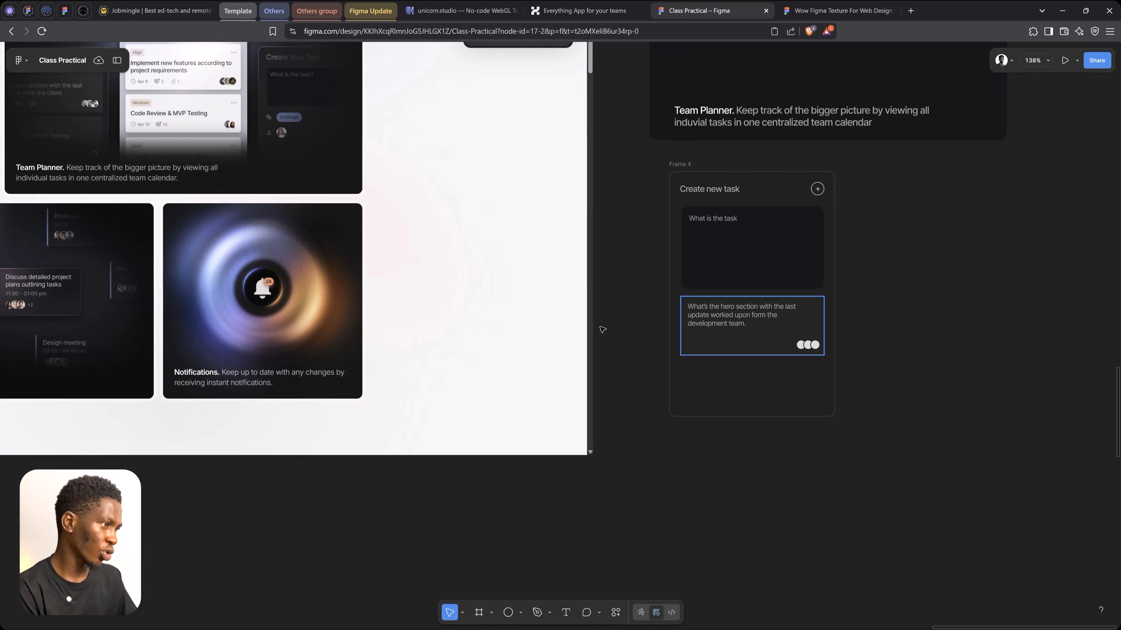
{"action": "right_click", "coordinate": [638, 299]}
{"action": "mouse_move", "coordinate": [699, 388]}
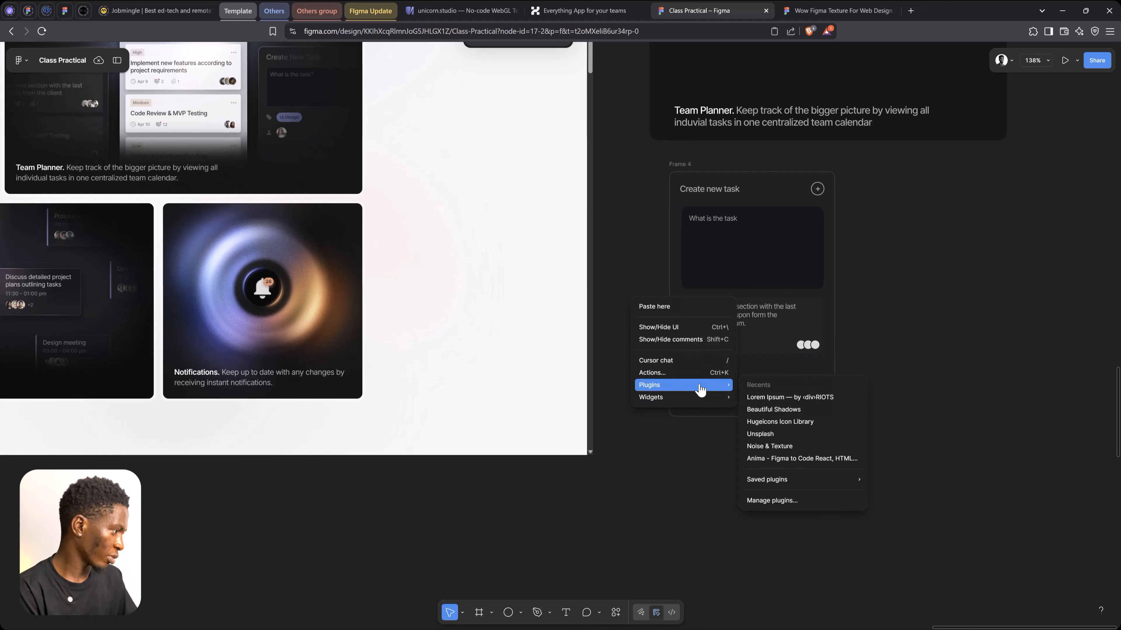
{"action": "left_click", "coordinate": [785, 422]}
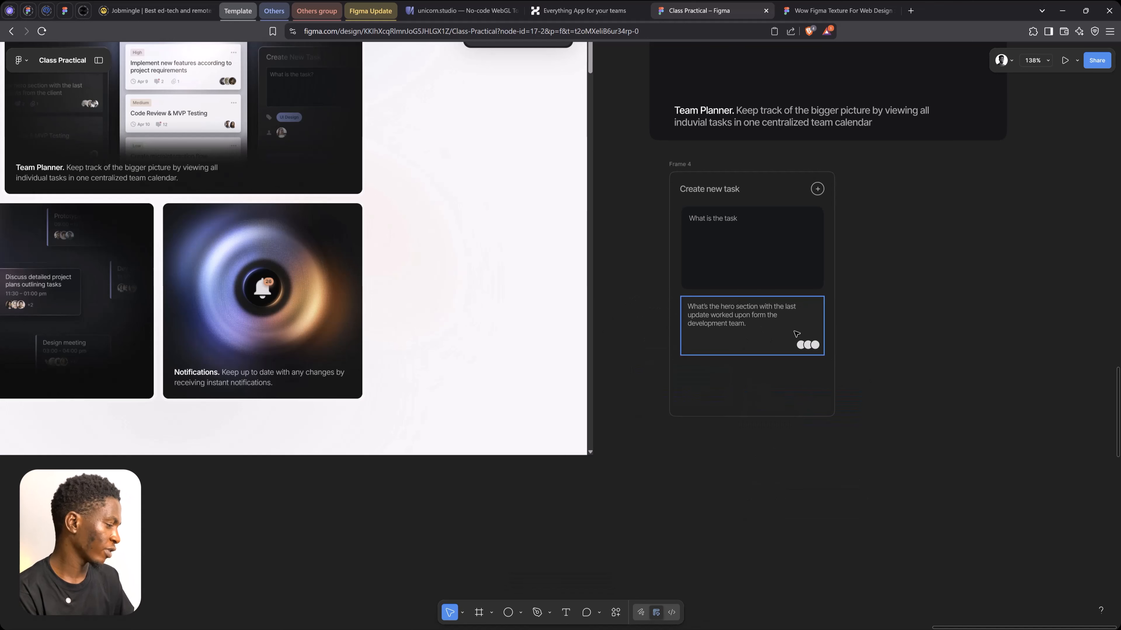
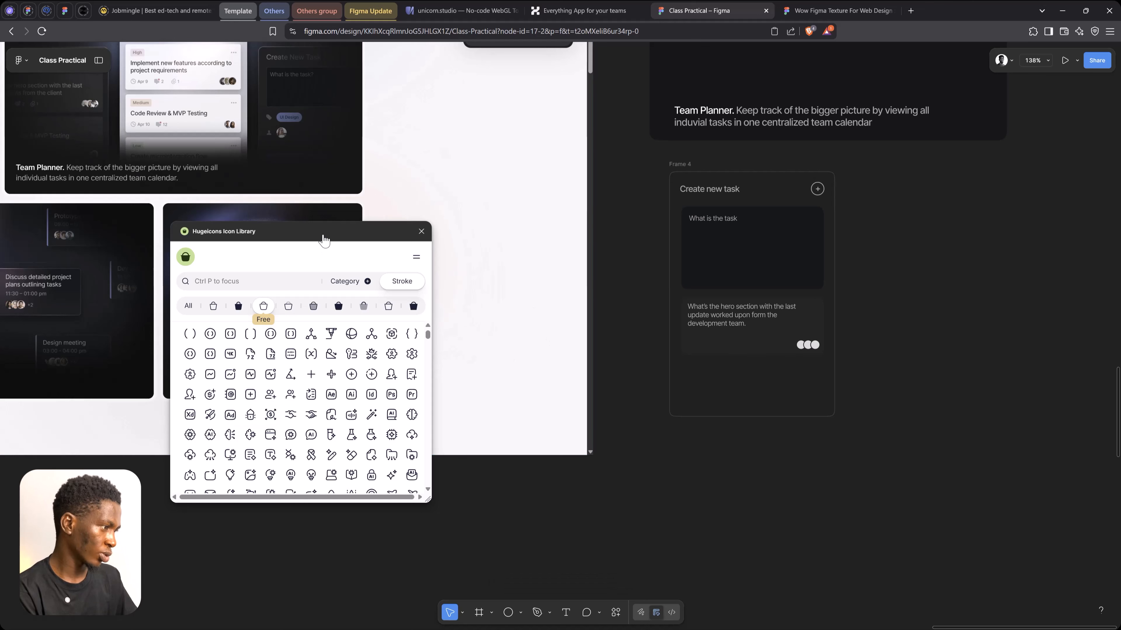
Step: Place the add-square icon in the lower frame beneath the hero section text and resize it to 16 × 16
{"action": "left_click_drag", "start_coordinate": [323, 235], "coordinate": [346, 296]}
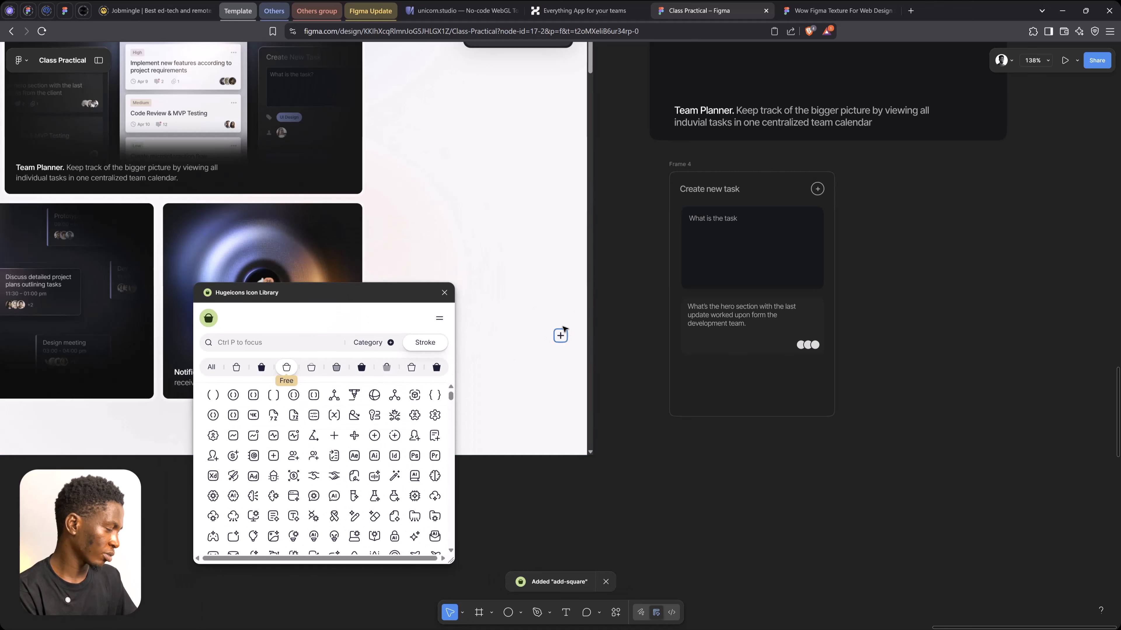
{"action": "left_click_drag", "start_coordinate": [560, 333], "coordinate": [695, 328]}
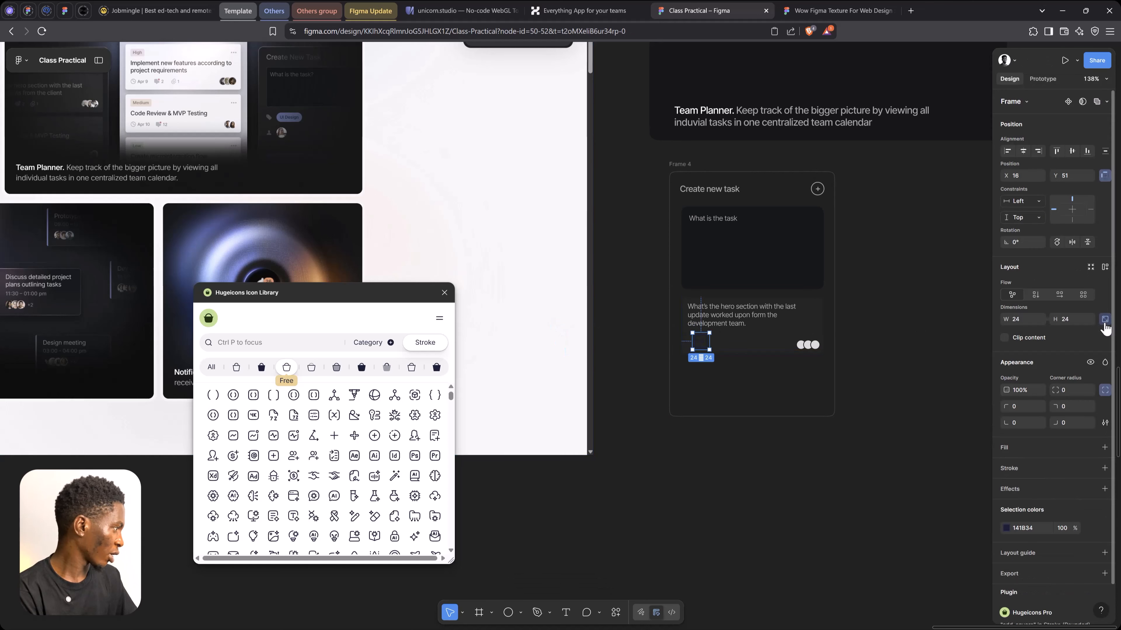
{"action": "left_click", "coordinate": [1083, 322]}
{"action": "type", "text": "16"}
{"action": "key", "text": "Return"}
Step: Colour the add-square icon white (FFFFFF) and move it to X 9, Y 59 in the lower frame
{"action": "left_click", "coordinate": [1006, 529]}
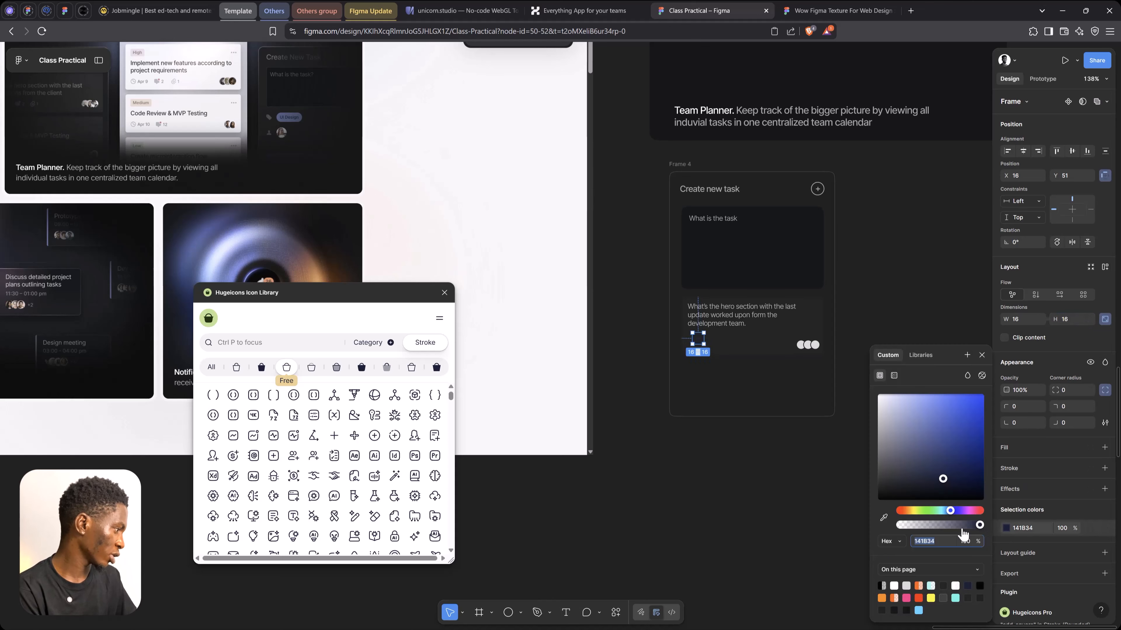
{"action": "left_click_drag", "start_coordinate": [916, 432], "coordinate": [801, 306]}
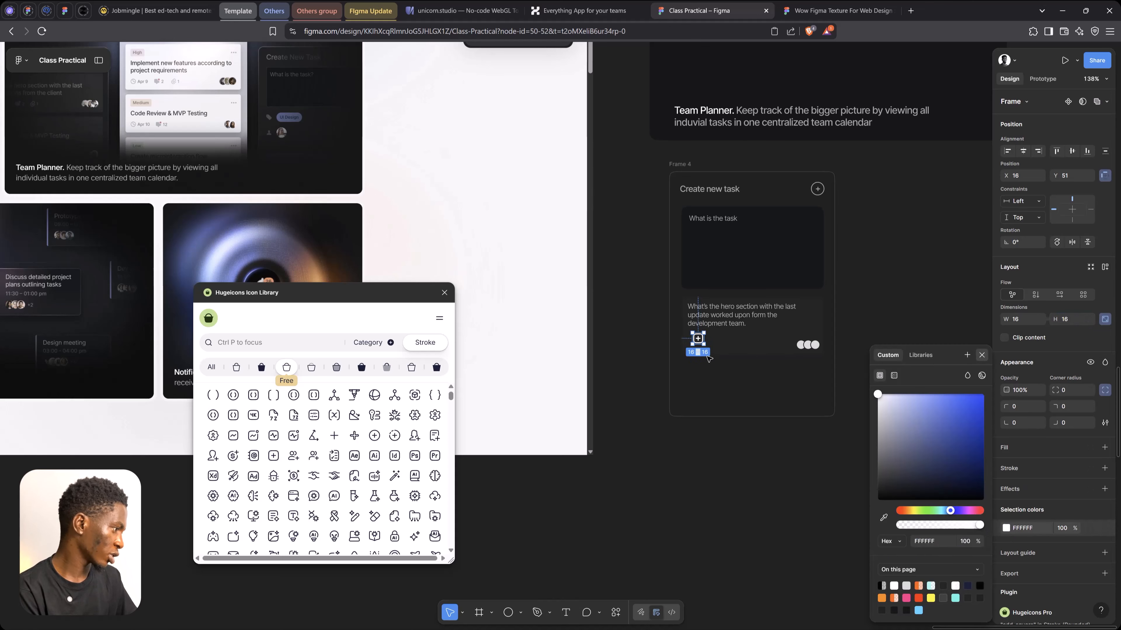
{"action": "scroll", "coordinate": [697, 356], "scroll_direction": "up", "scroll_amount": 4}
{"action": "left_click_drag", "start_coordinate": [706, 319], "coordinate": [700, 330]}
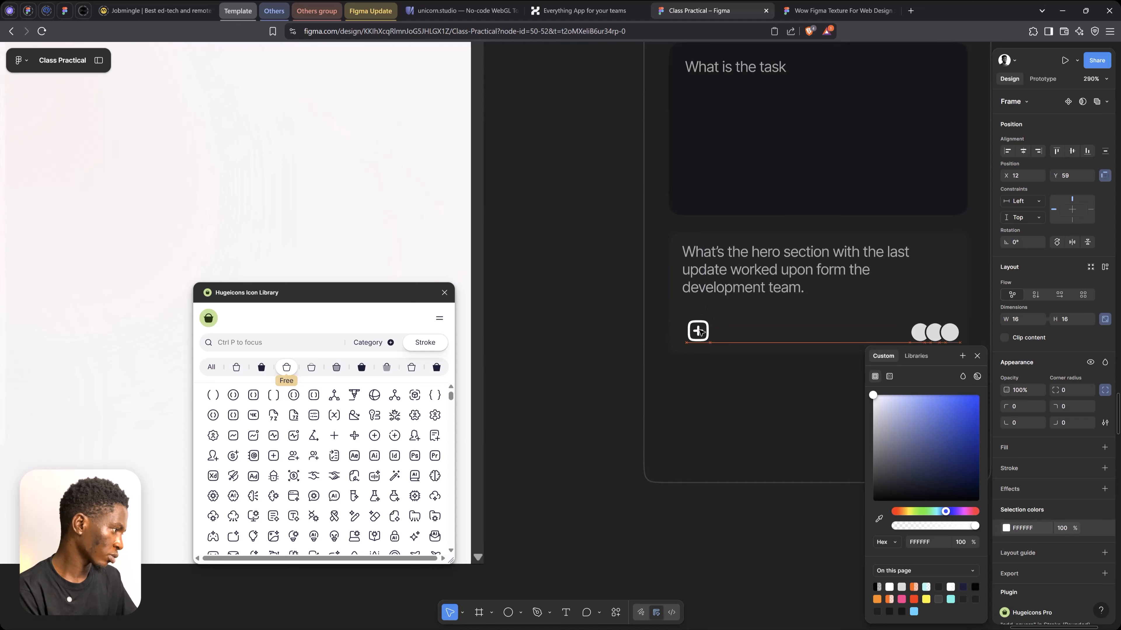
Step: Set the stroke weight of the add-square icon's vector shapes to 1
{"action": "left_click", "coordinate": [694, 331], "text": "ctrl"}
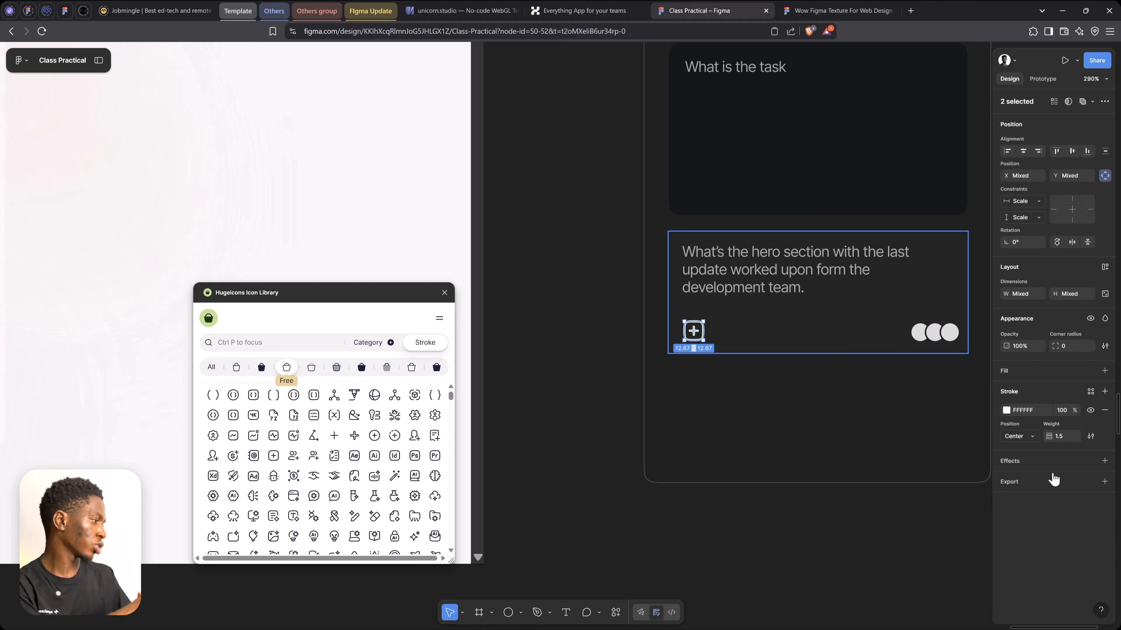
{"action": "type", "text": "1"}
{"action": "key", "text": "Return"}
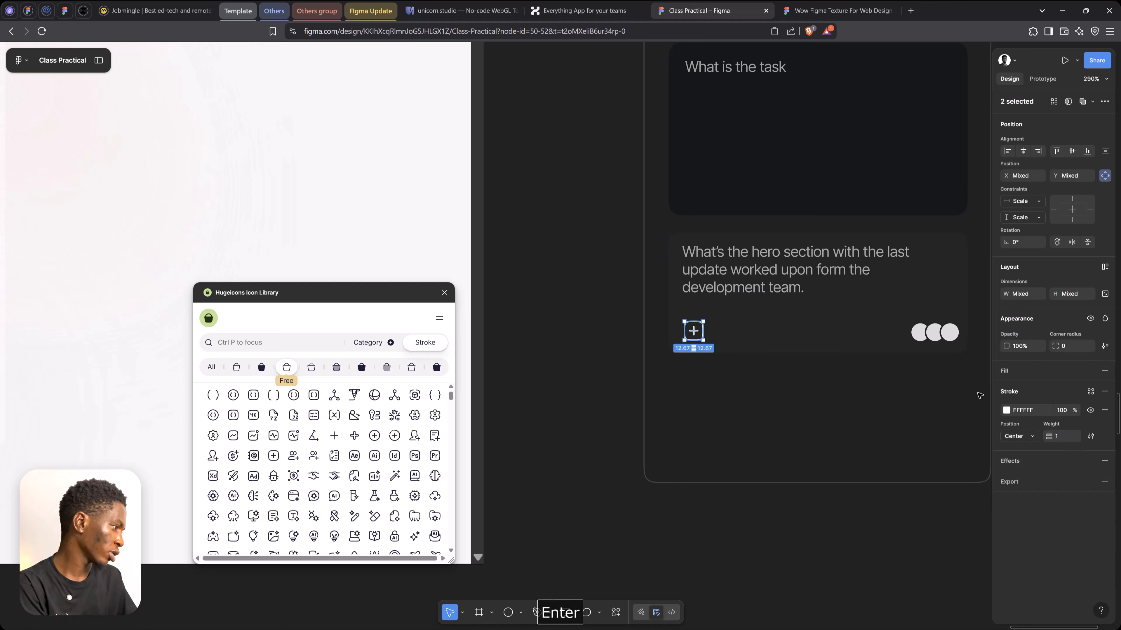
Step: Swap the add-square icon for the 3rd-bracket-square icon from the Hugeicons library
{"action": "left_click", "coordinate": [693, 332]}
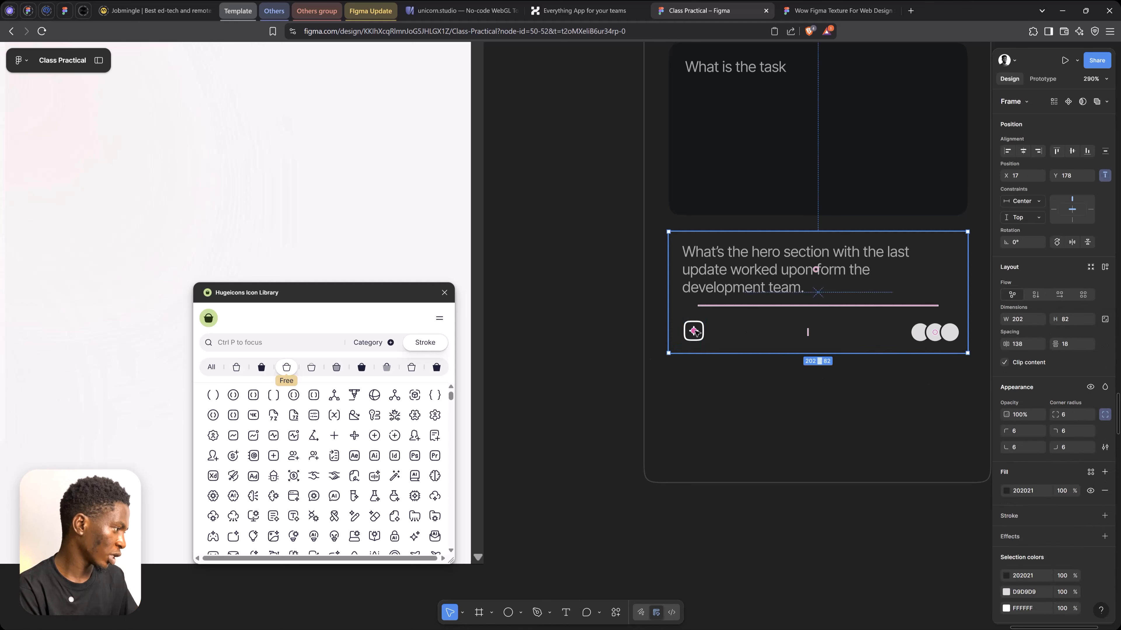
{"action": "left_click", "coordinate": [694, 331]}
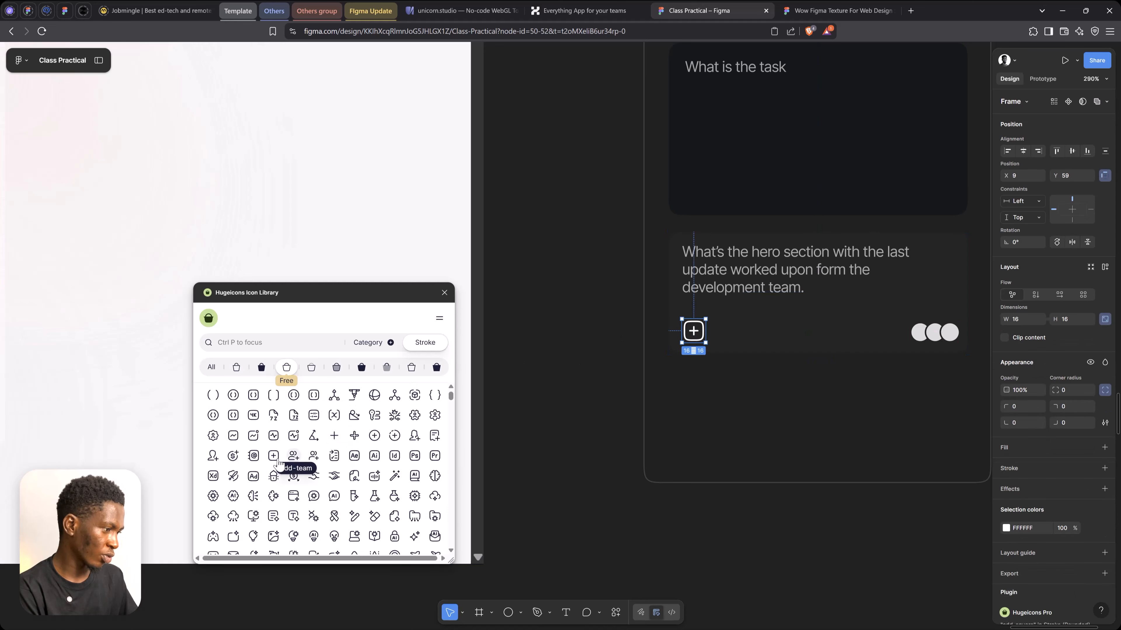
{"action": "left_click", "coordinate": [233, 417]}
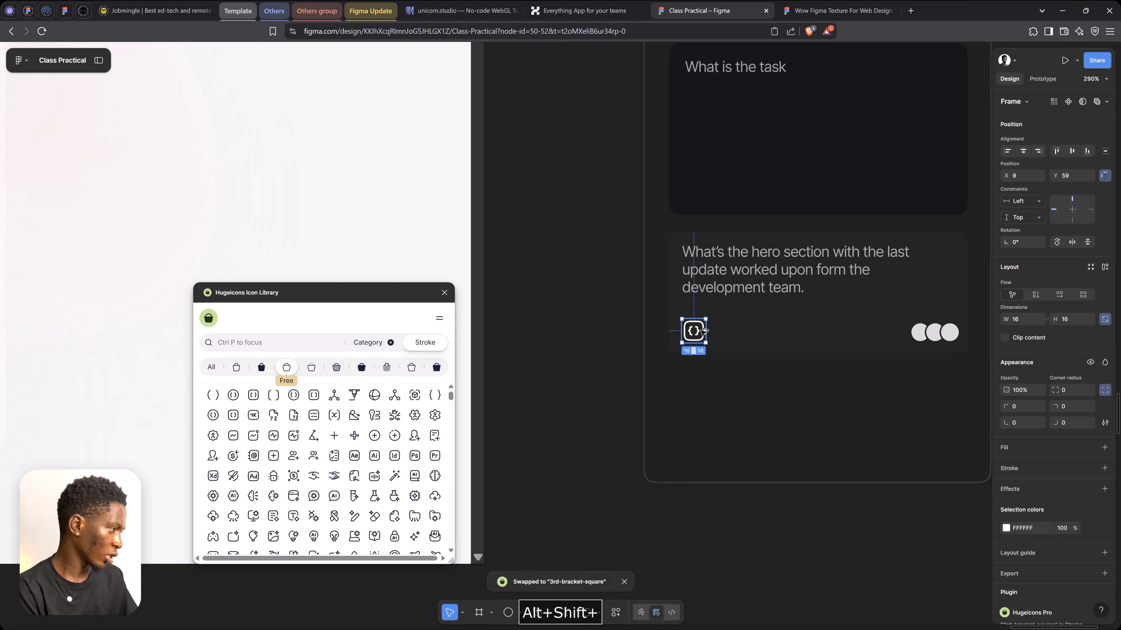
Step: Duplicate the bracket icon alongside the original and wrap both in a horizontal auto layout
{"action": "left_click_drag", "start_coordinate": [713, 330], "coordinate": [718, 330]}
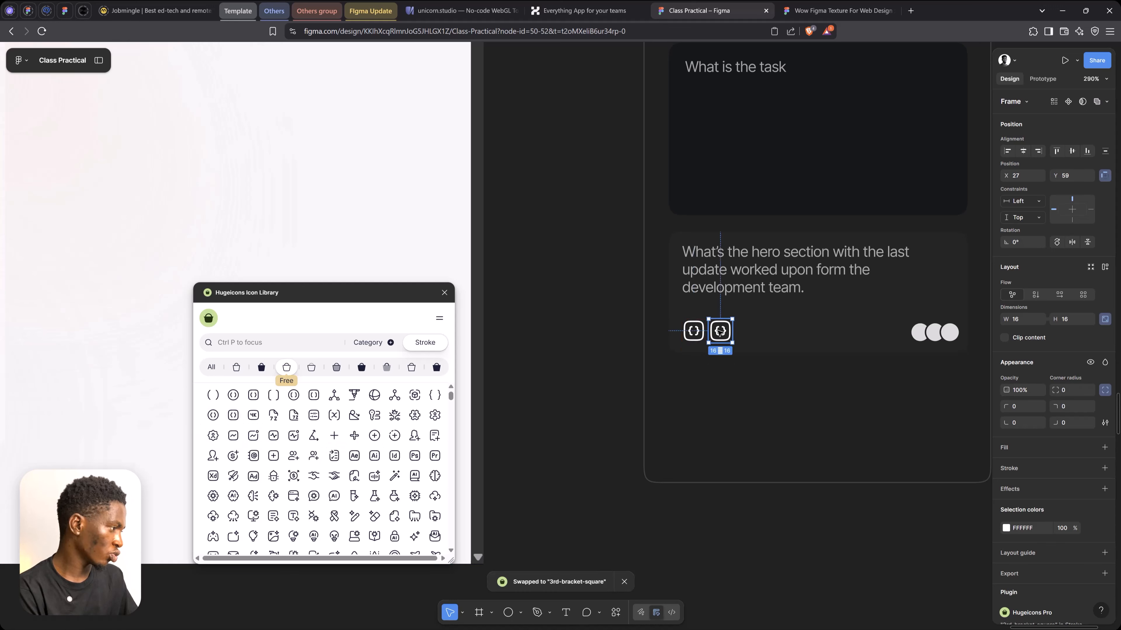
{"action": "left_click", "coordinate": [691, 341], "text": "shift"}
{"action": "key", "text": "shift+a"}
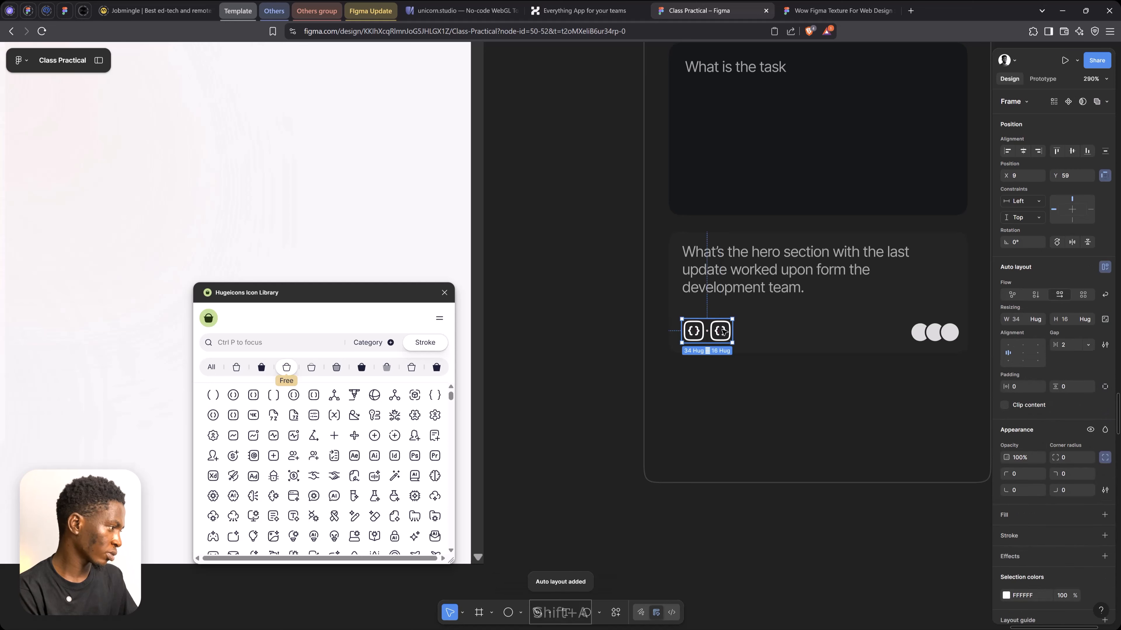
Step: Copy the second bracket icon and paste it three times to make a row of five icons
{"action": "left_click", "coordinate": [724, 331]}
{"action": "key", "text": "ctrl+c"}
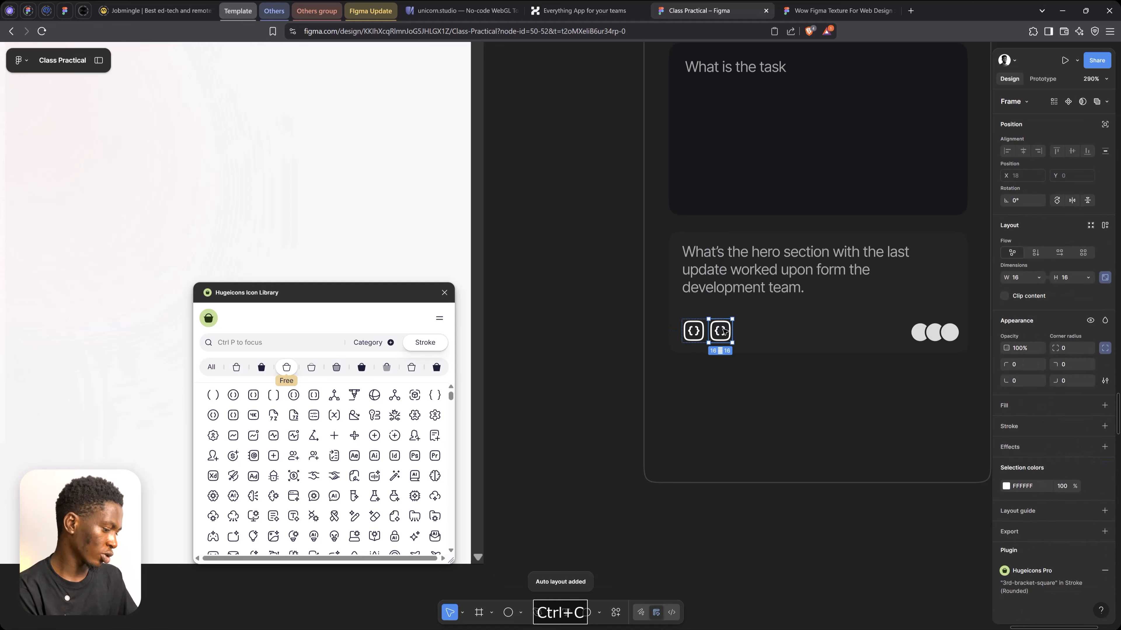
{"action": "key", "text": "ctrl+v"}
{"action": "key", "text": "ctrl+v"}
{"action": "key", "text": "ctrl+v"}
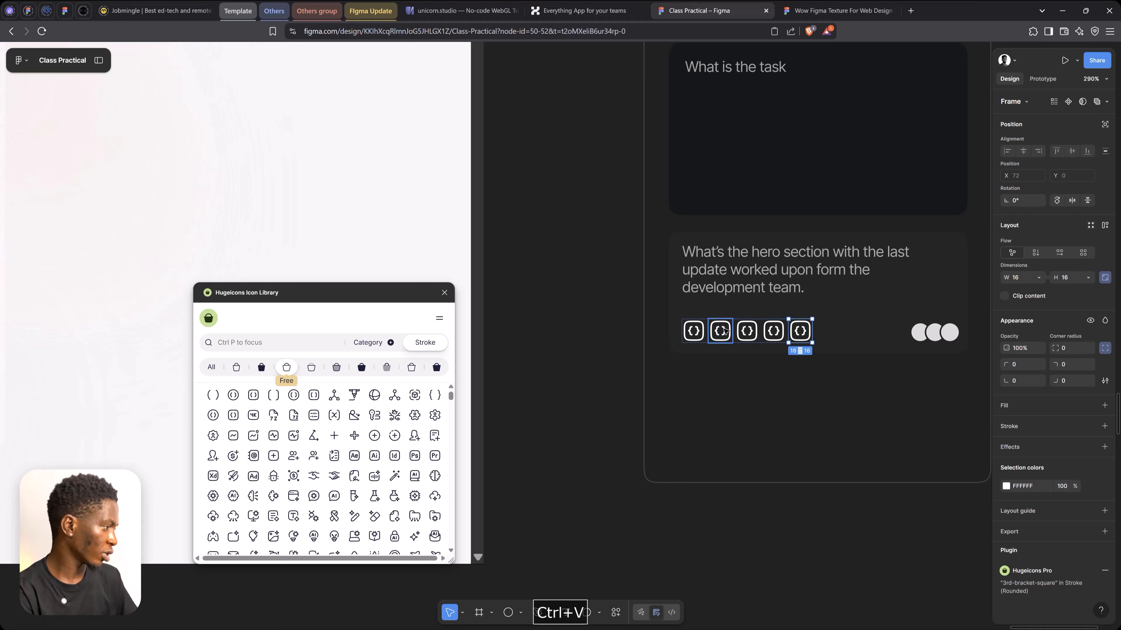
Step: Swap the second icon in the row for the ai-editing icon
{"action": "left_click", "coordinate": [723, 331]}
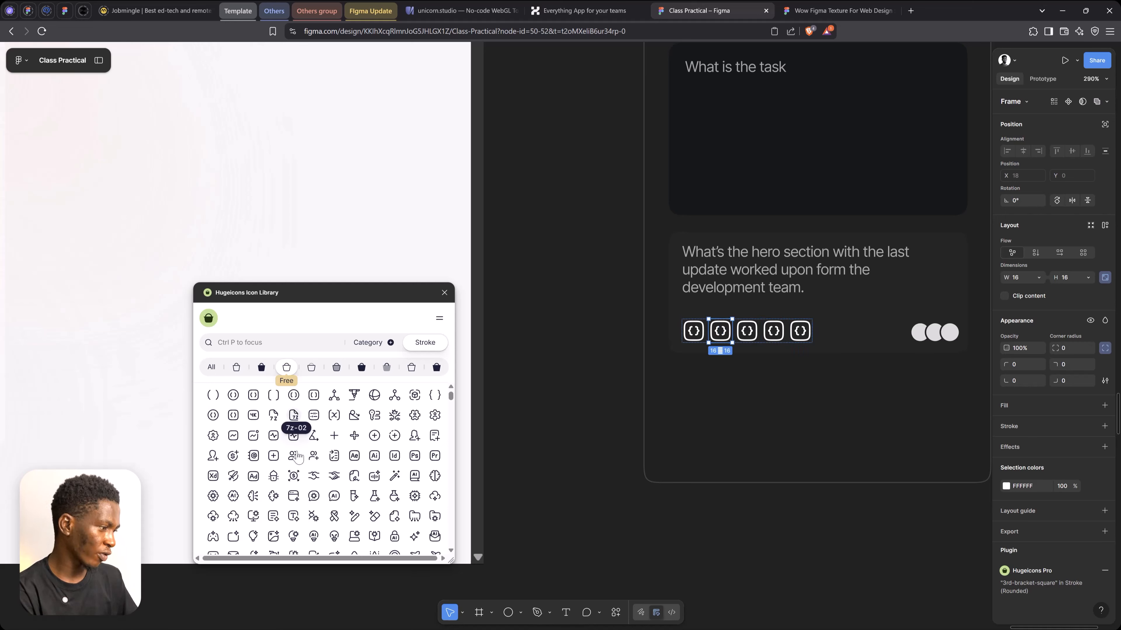
{"action": "scroll", "coordinate": [317, 472], "scroll_direction": "down", "scroll_amount": 2}
{"action": "scroll", "coordinate": [355, 466], "scroll_direction": "down", "scroll_amount": 2}
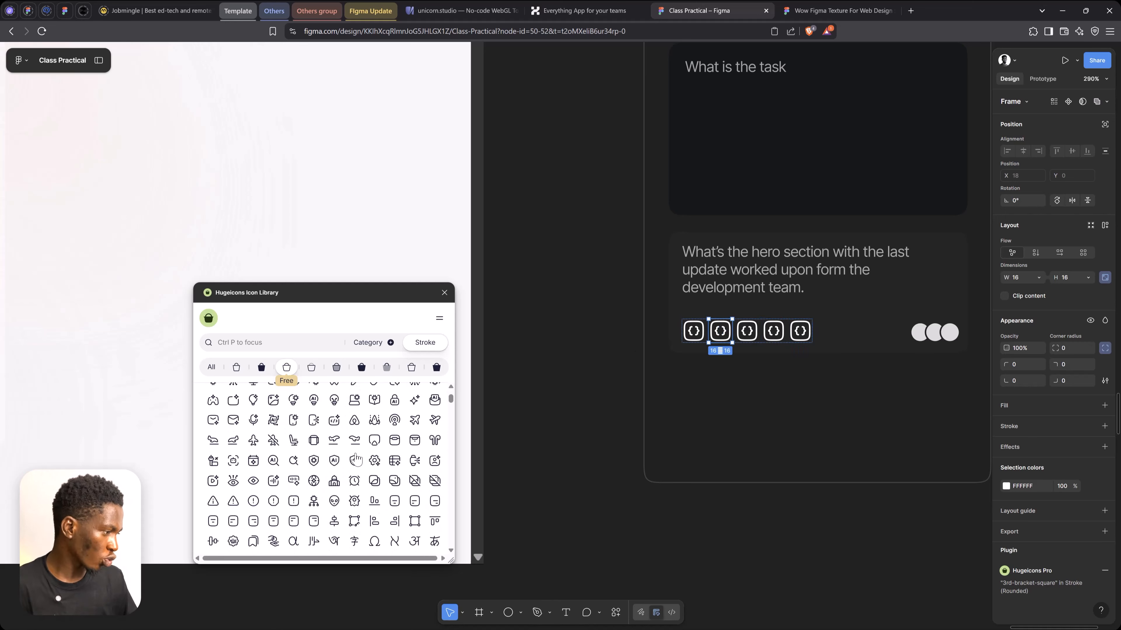
{"action": "scroll", "coordinate": [357, 432], "scroll_direction": "up", "scroll_amount": 2}
{"action": "left_click", "coordinate": [355, 448]}
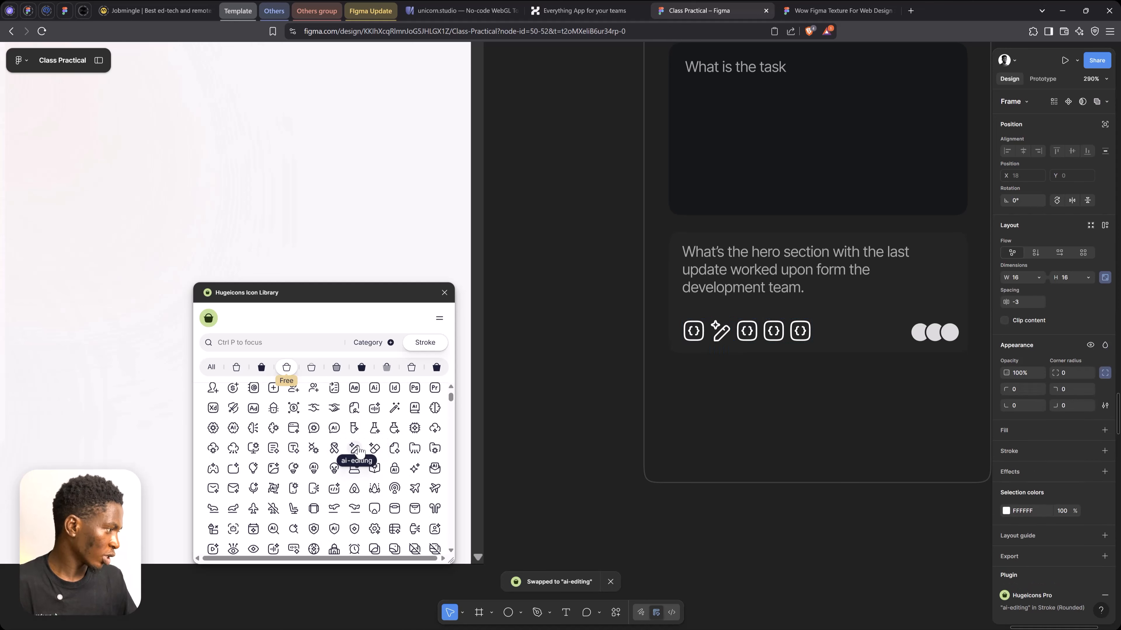
Step: Swap the third icon for album-02 and the fourth for ai-vision-recognition
{"action": "left_click", "coordinate": [747, 334]}
{"action": "scroll", "coordinate": [370, 467], "scroll_direction": "down", "scroll_amount": 4}
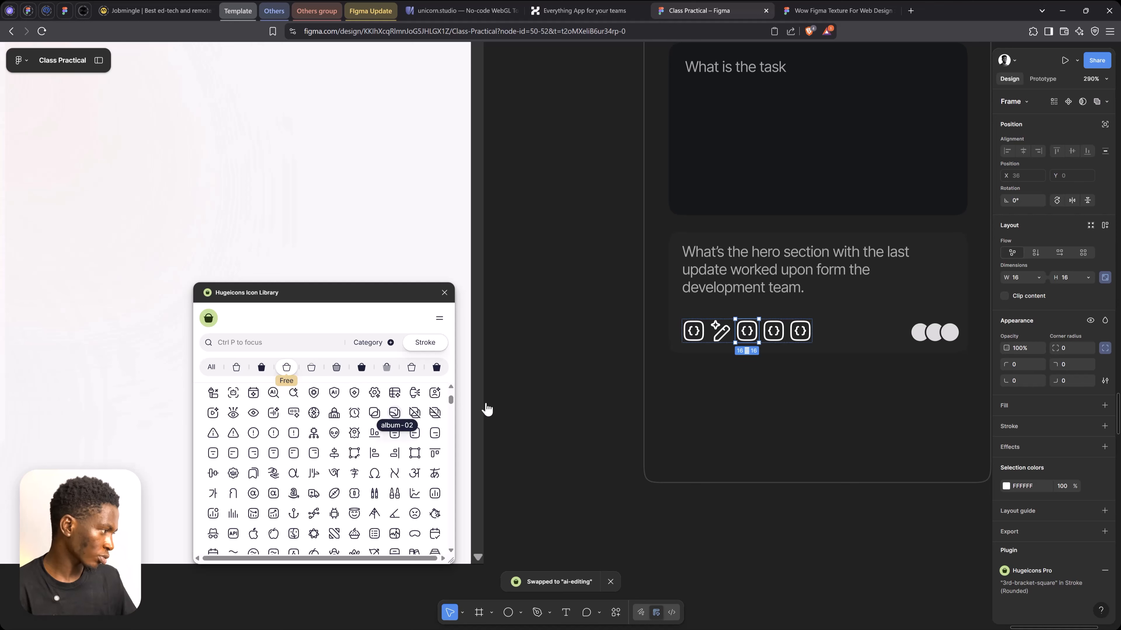
{"action": "left_click", "coordinate": [775, 333]}
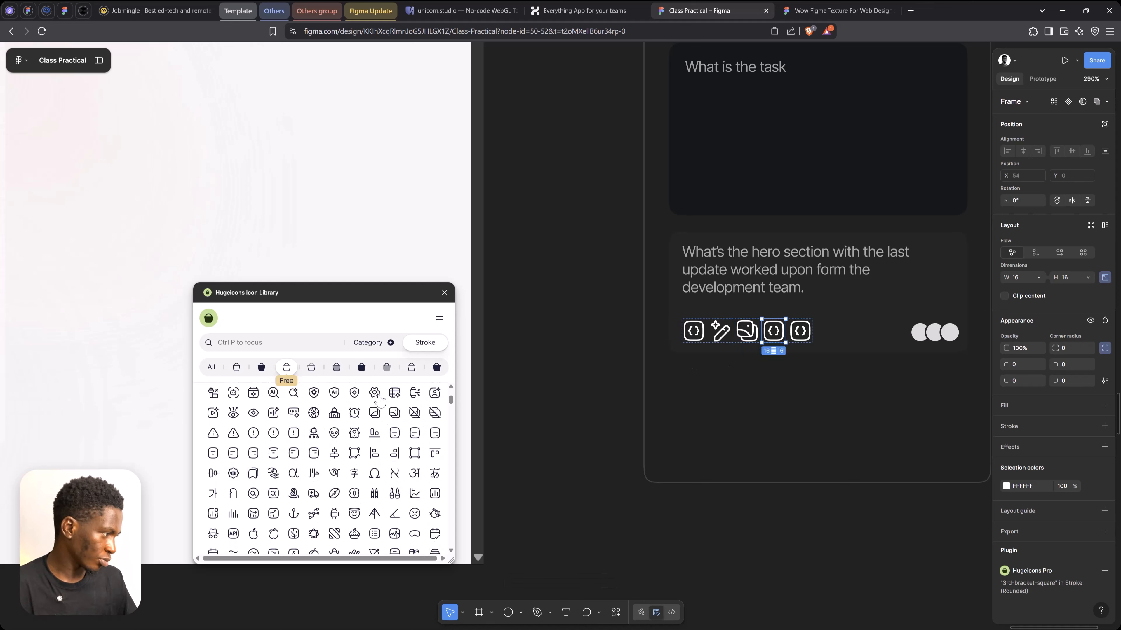
{"action": "left_click", "coordinate": [252, 418]}
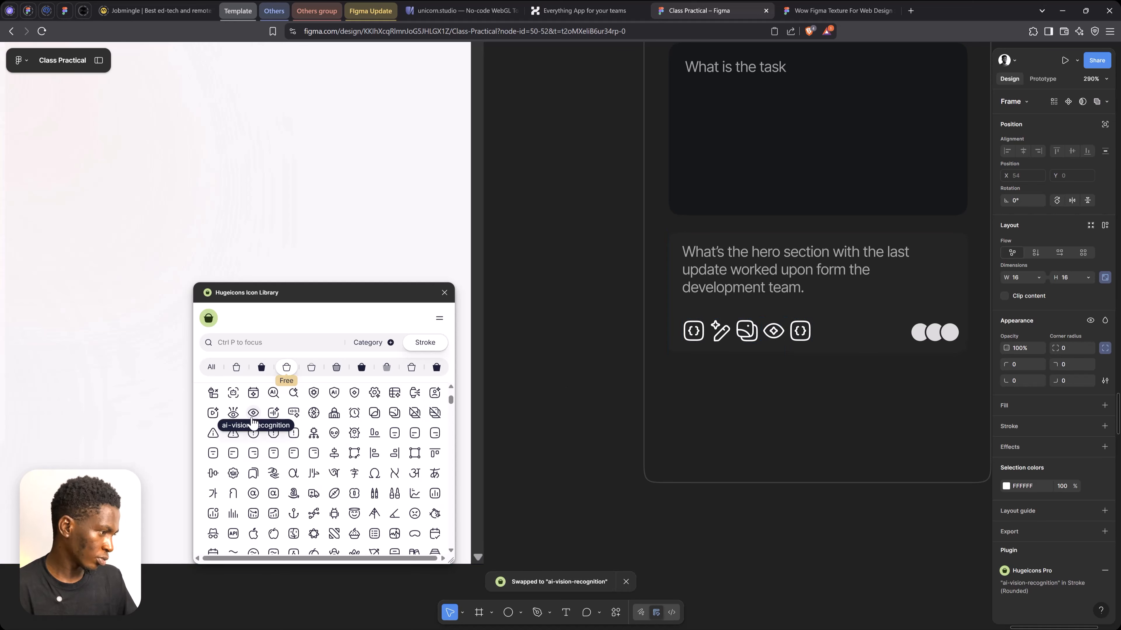
Step: Delete the fifth bracket icon and set the icon row's auto layout gap to 5
{"action": "left_click", "coordinate": [794, 335]}
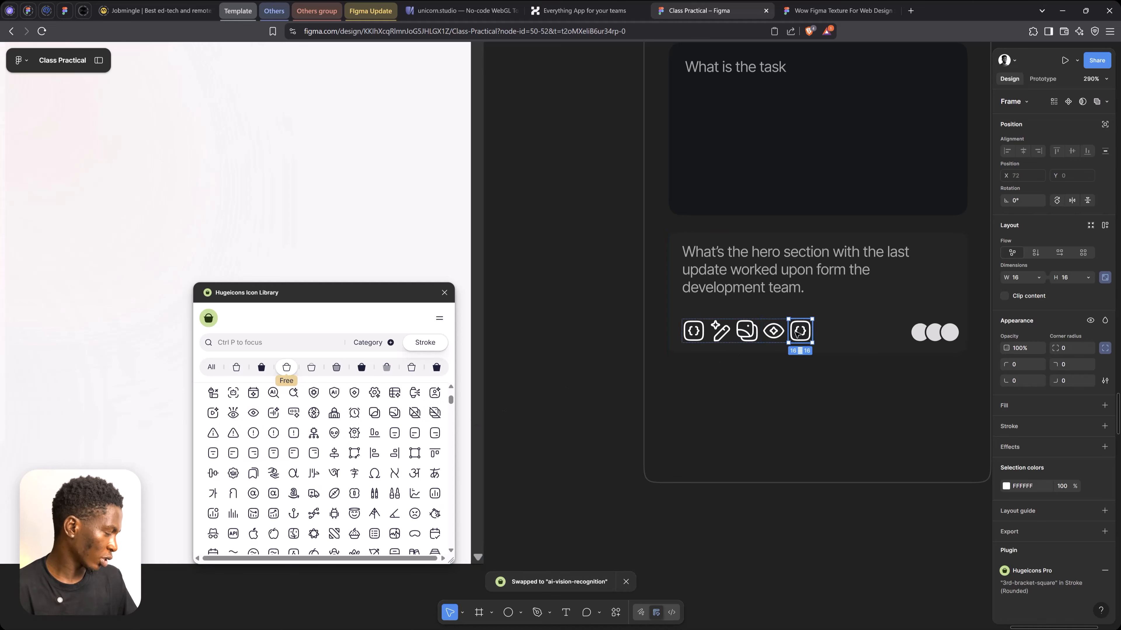
{"action": "key", "text": "Delete"}
{"action": "left_click", "coordinate": [753, 336]}
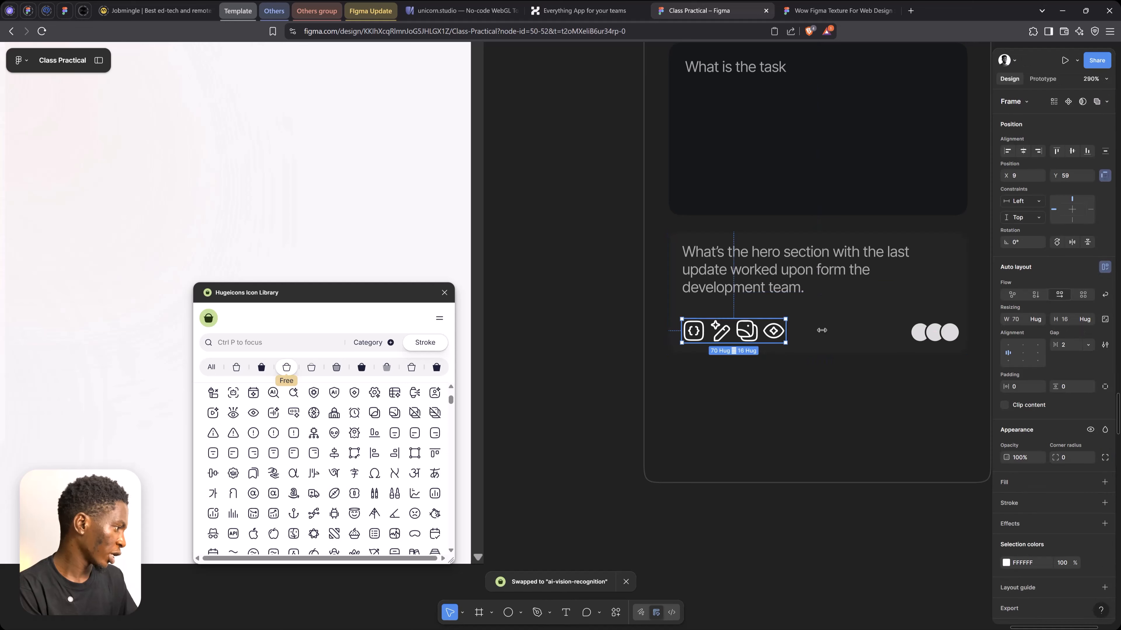
{"action": "left_click", "coordinate": [1076, 346]}
{"action": "type", "text": "5"}
{"action": "key", "text": "Return"}
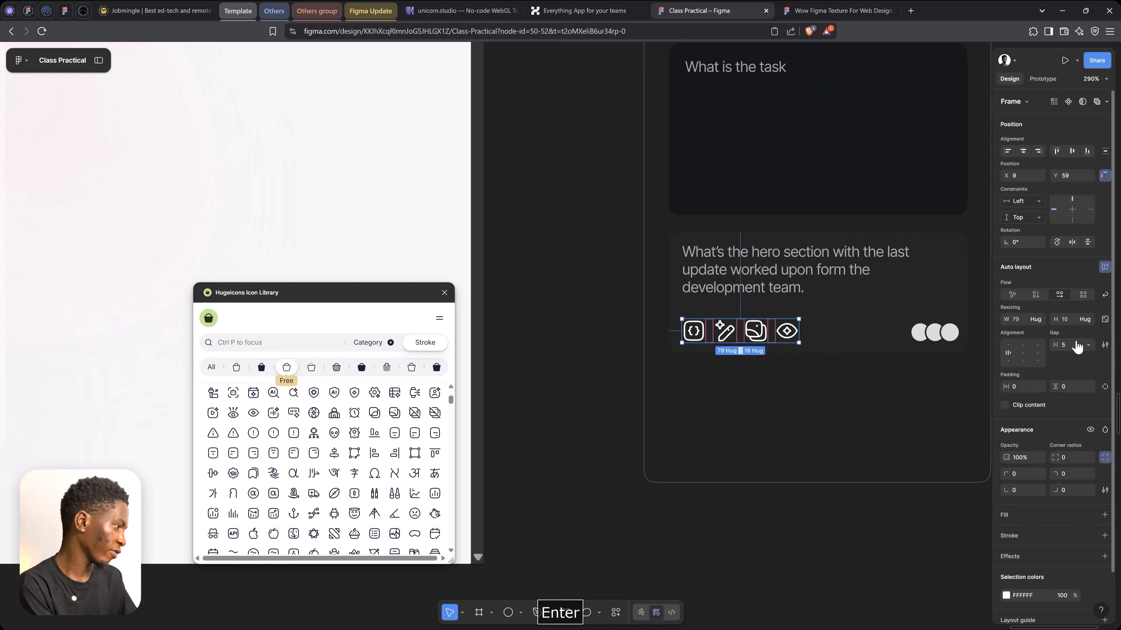
Step: Resize all four icons in the row to 12 × 12
{"action": "left_click", "coordinate": [833, 342], "text": "ctrl"}
{"action": "left_click", "coordinate": [830, 380]}
{"action": "double_click", "coordinate": [789, 336]}
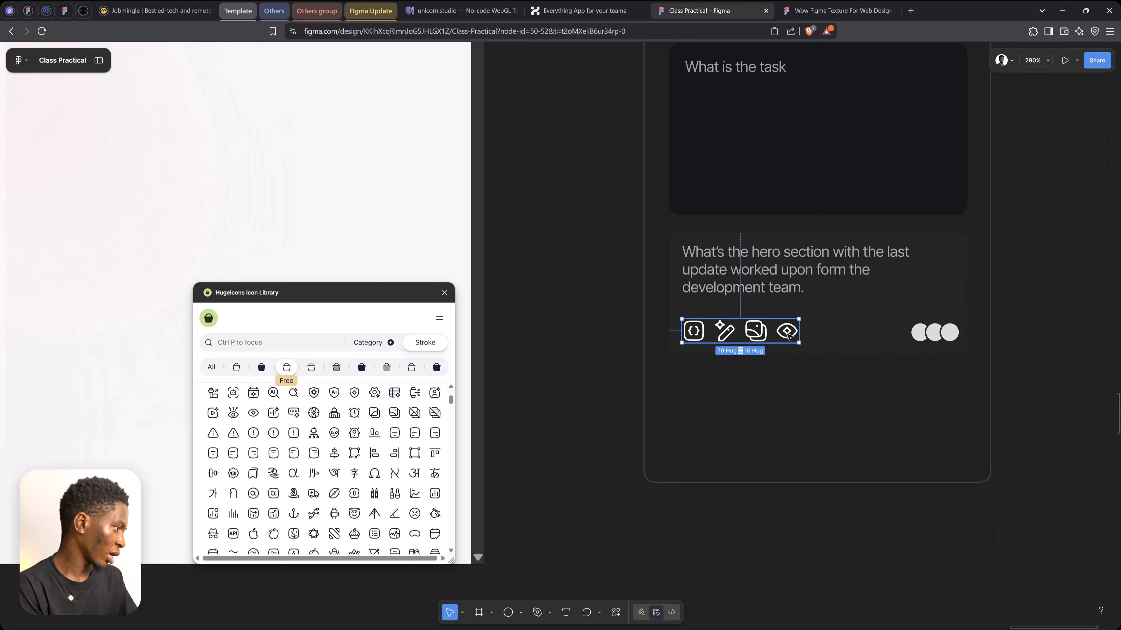
{"action": "left_click", "coordinate": [787, 332]}
{"action": "left_click", "coordinate": [755, 331], "text": "shift"}
{"action": "left_click", "coordinate": [725, 331], "text": "shift"}
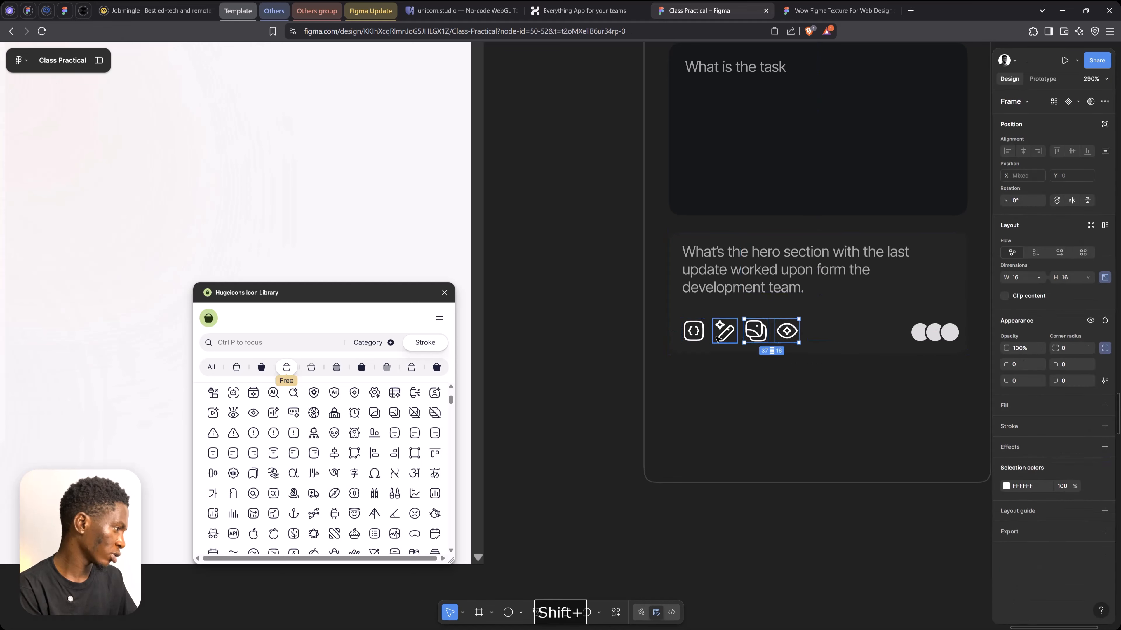
{"action": "left_click", "coordinate": [693, 331], "text": "shift"}
{"action": "left_click", "coordinate": [1072, 281]}
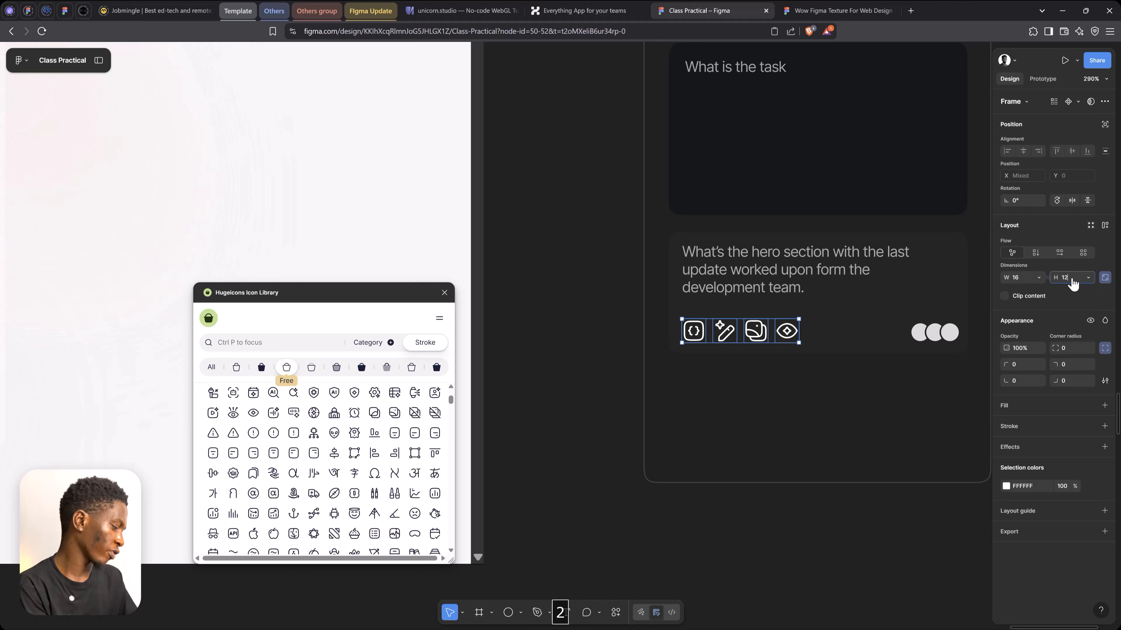
{"action": "key", "text": "Return"}
Step: Move the icon row down to X 9, Y 63 so its bottom lines up with the avatar circles
{"action": "left_click", "coordinate": [748, 330]}
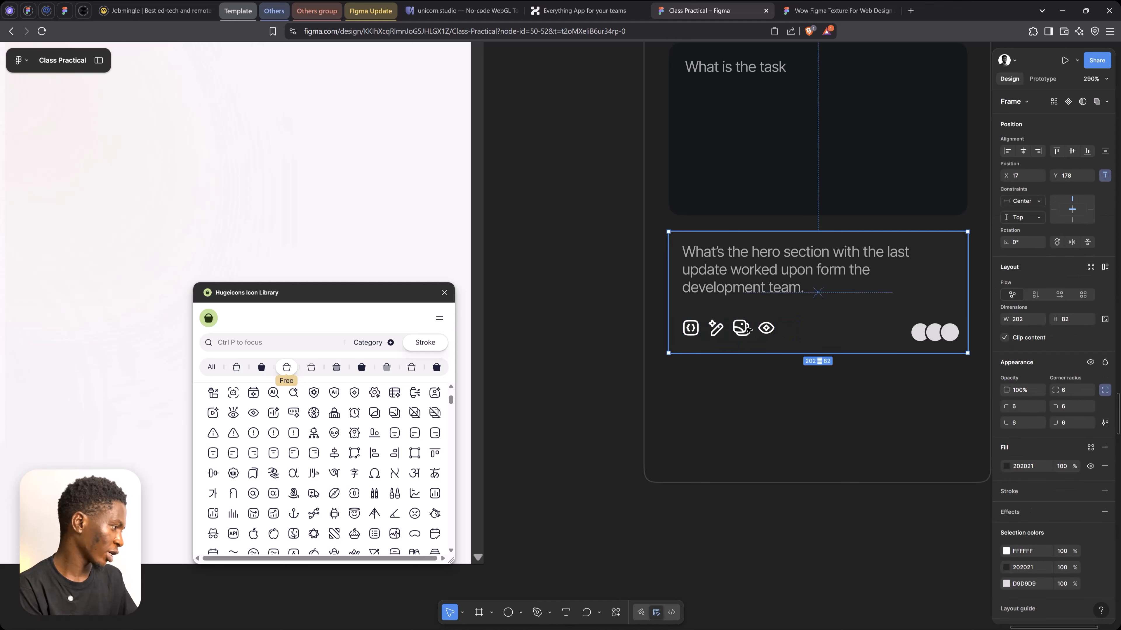
{"action": "double_click", "coordinate": [747, 329]}
{"action": "left_click_drag", "start_coordinate": [743, 329], "coordinate": [740, 334]}
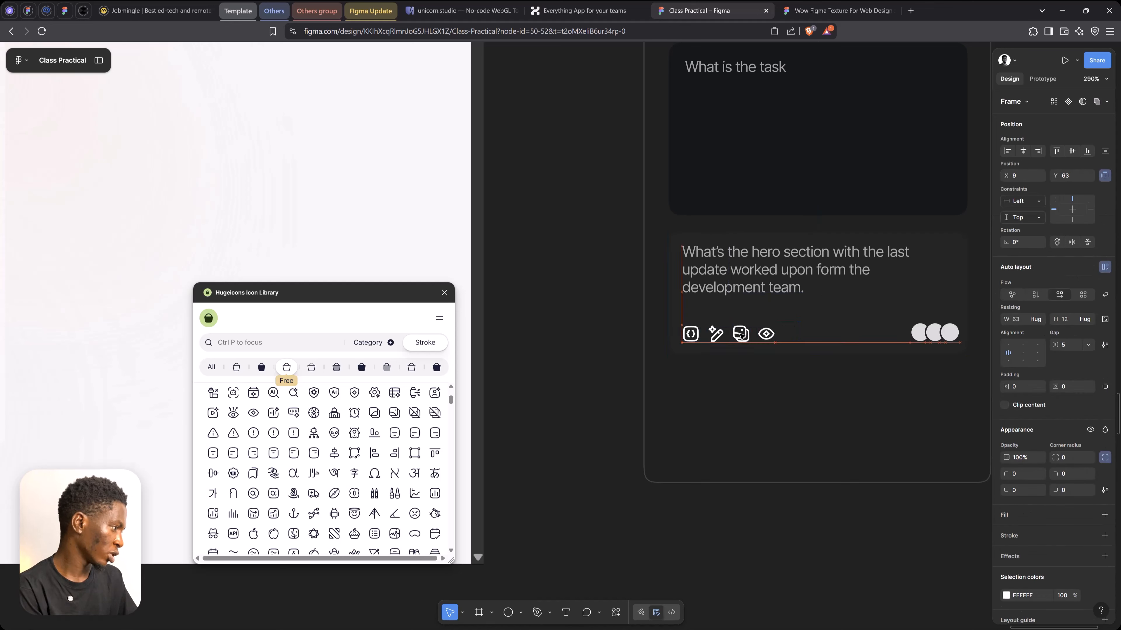
Step: Combine the icon row and the avatar circles in a vertically centred auto layout, and close the icon plugin
{"action": "left_click", "coordinate": [934, 332], "text": "shift"}
{"action": "key", "text": "shift+a"}
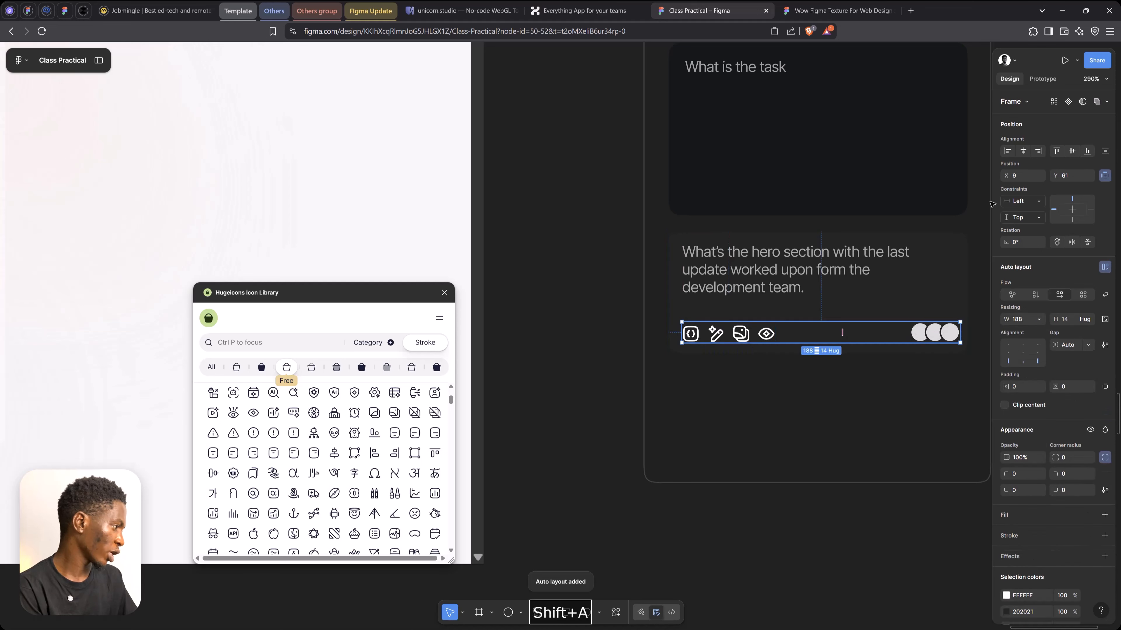
{"action": "left_click", "coordinate": [1011, 355]}
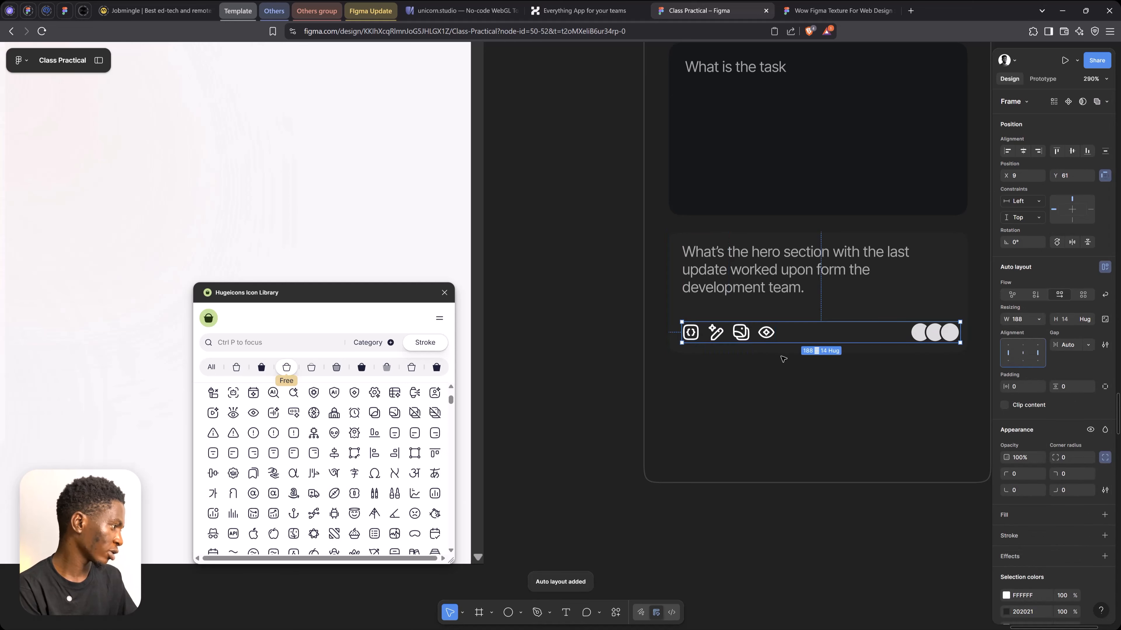
{"action": "scroll", "coordinate": [762, 353], "scroll_direction": "down", "scroll_amount": 5}
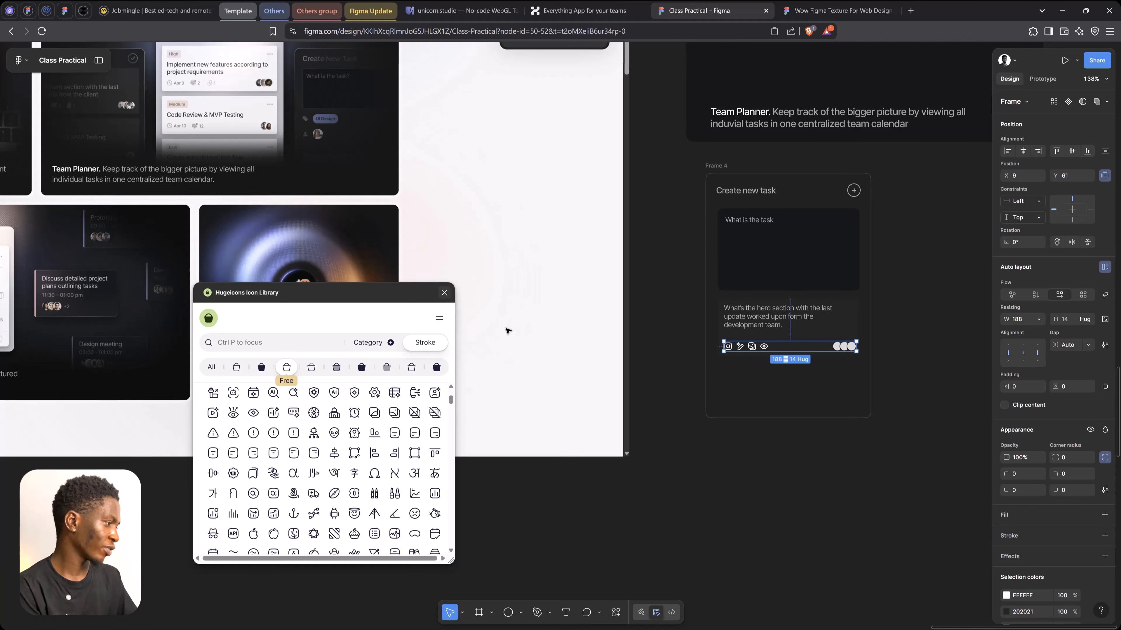
{"action": "left_click", "coordinate": [444, 293]}
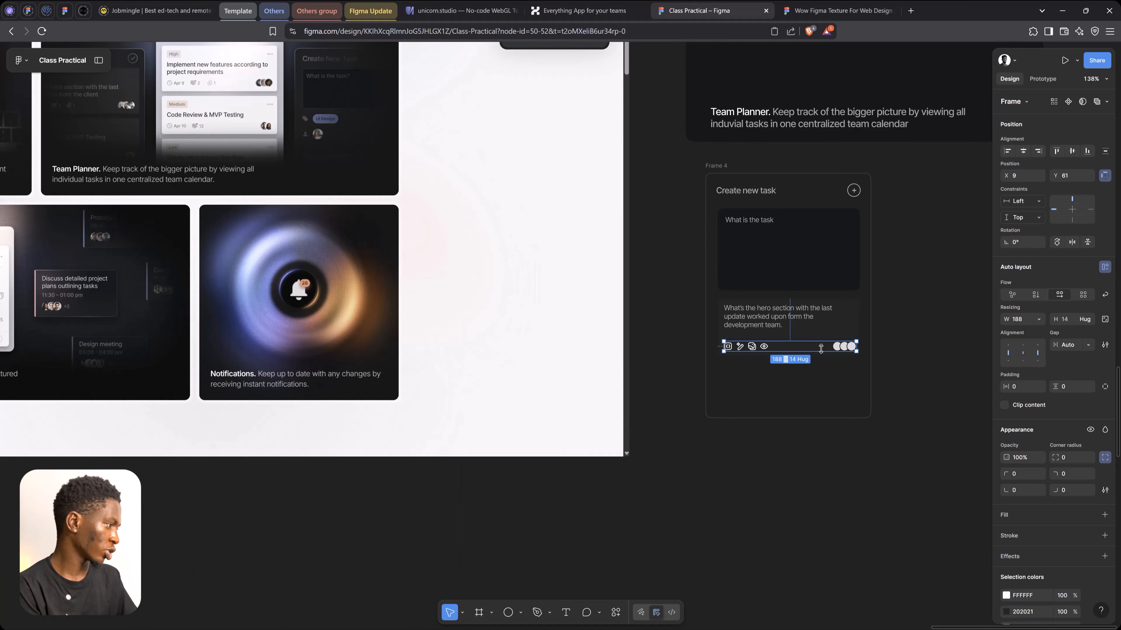
Step: Duplicate the hero section task frame directly beneath itself and set the spacing between the two frames to 12
{"action": "left_click", "coordinate": [841, 316]}
{"action": "left_click_drag", "start_coordinate": [841, 316], "coordinate": [843, 376]}
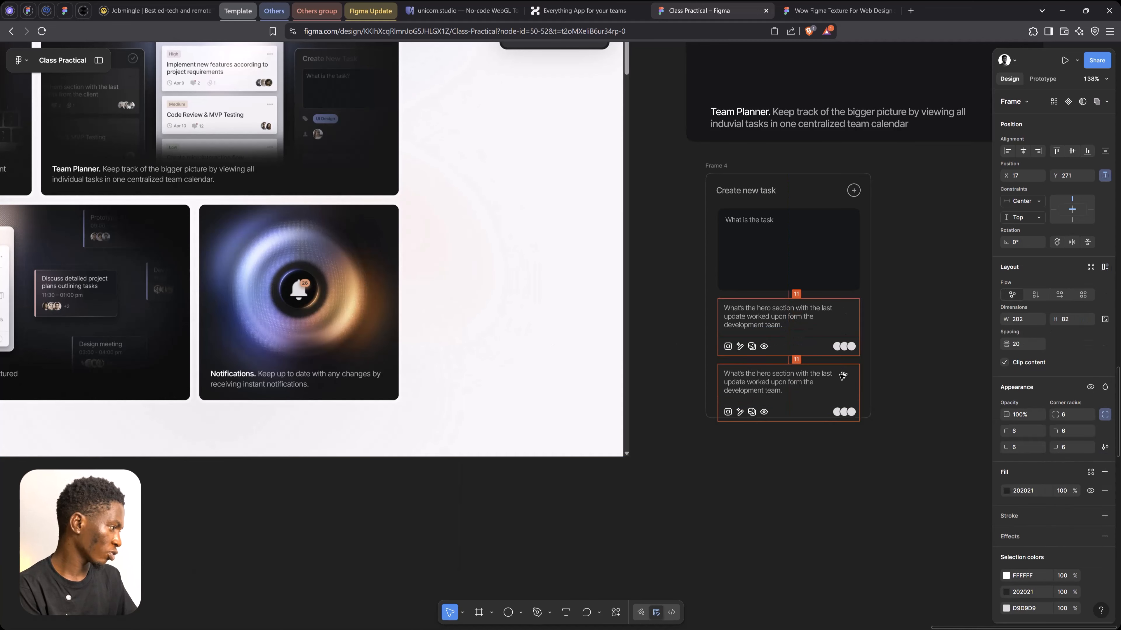
{"action": "left_click", "coordinate": [836, 342], "text": "shift"}
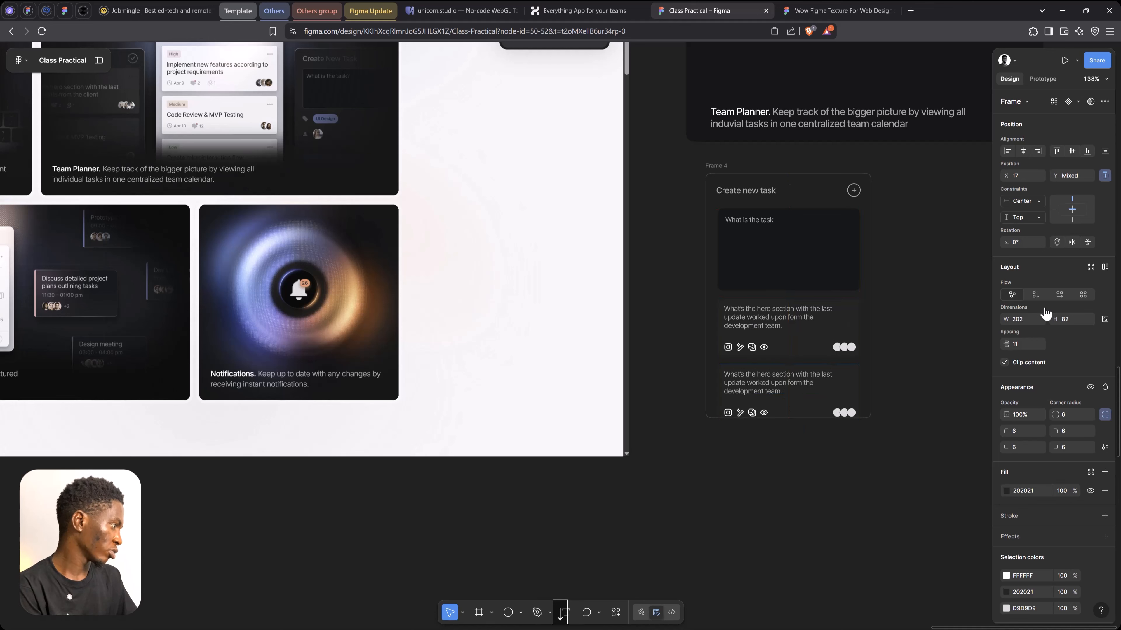
{"action": "left_click", "coordinate": [1022, 344]}
{"action": "type", "text": "12"}
{"action": "key", "text": "shift+Return"}
{"action": "key", "text": "shift+Return"}
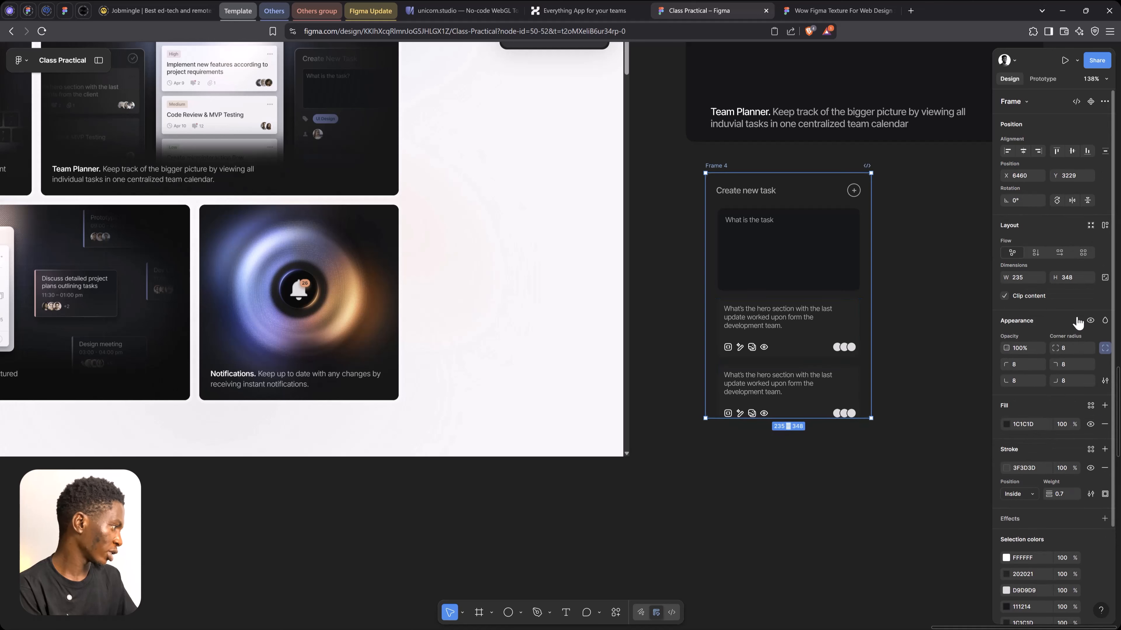
Step: Set the "Create new task" panel's corner radius to 6 and extend its bottom edge to a height of 370
{"action": "key", "text": "Return"}
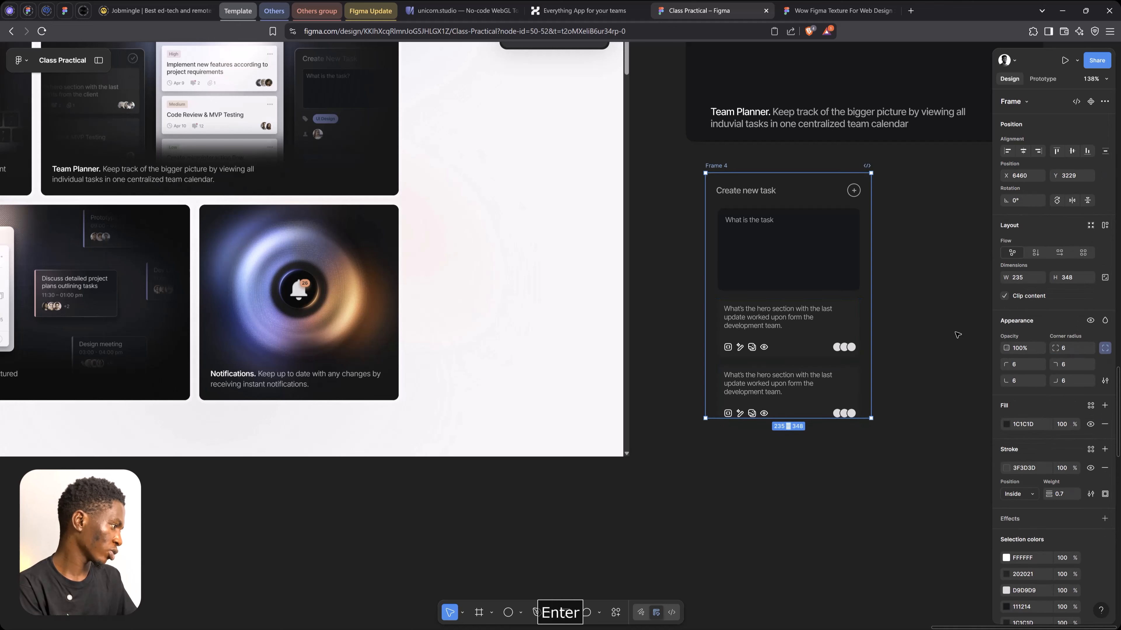
{"action": "left_click", "coordinate": [873, 329]}
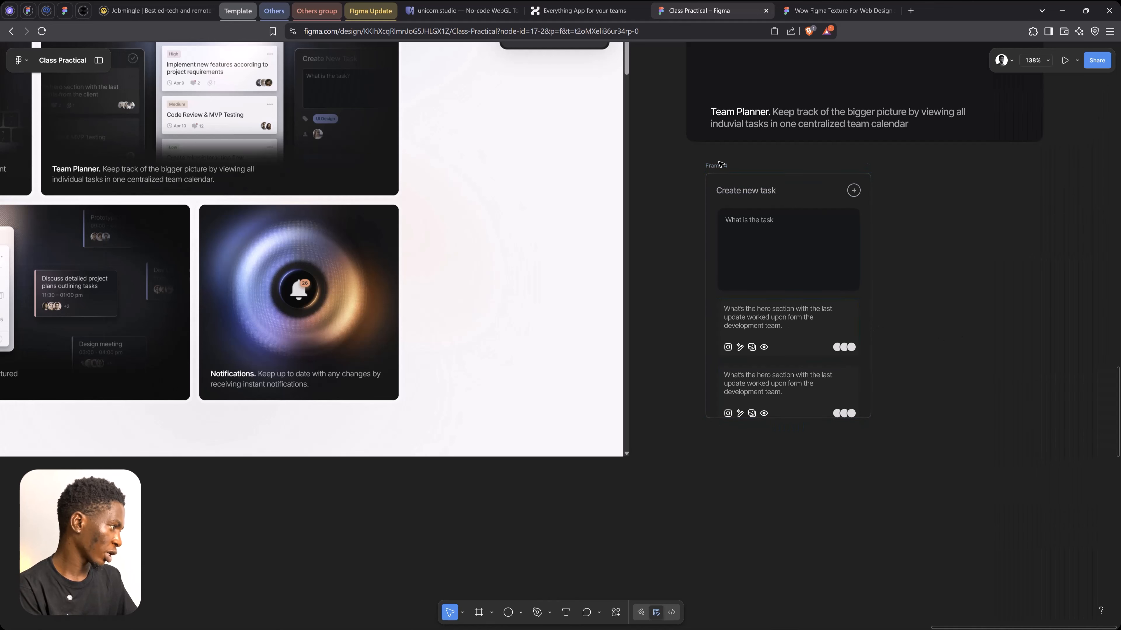
{"action": "left_click", "coordinate": [864, 416]}
{"action": "left_click_drag", "start_coordinate": [860, 418], "coordinate": [860, 435]}
{"action": "left_click", "coordinate": [919, 396]}
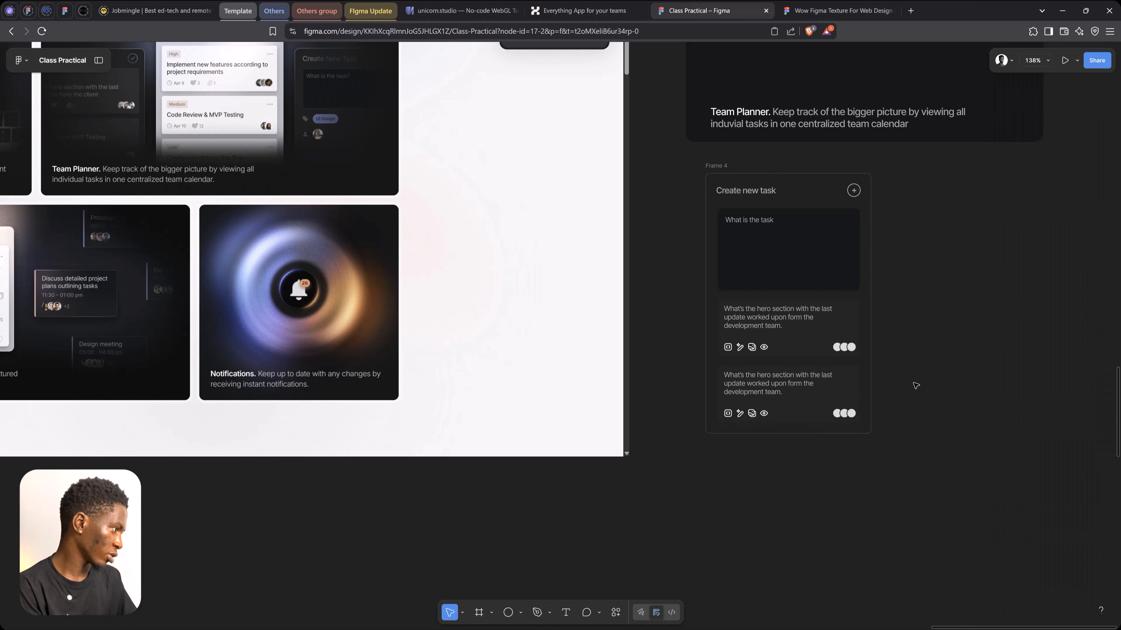
Step: Change the fill of the "What is the task" box to the darker grey 18181A
{"action": "left_click", "coordinate": [840, 265], "text": "ctrl"}
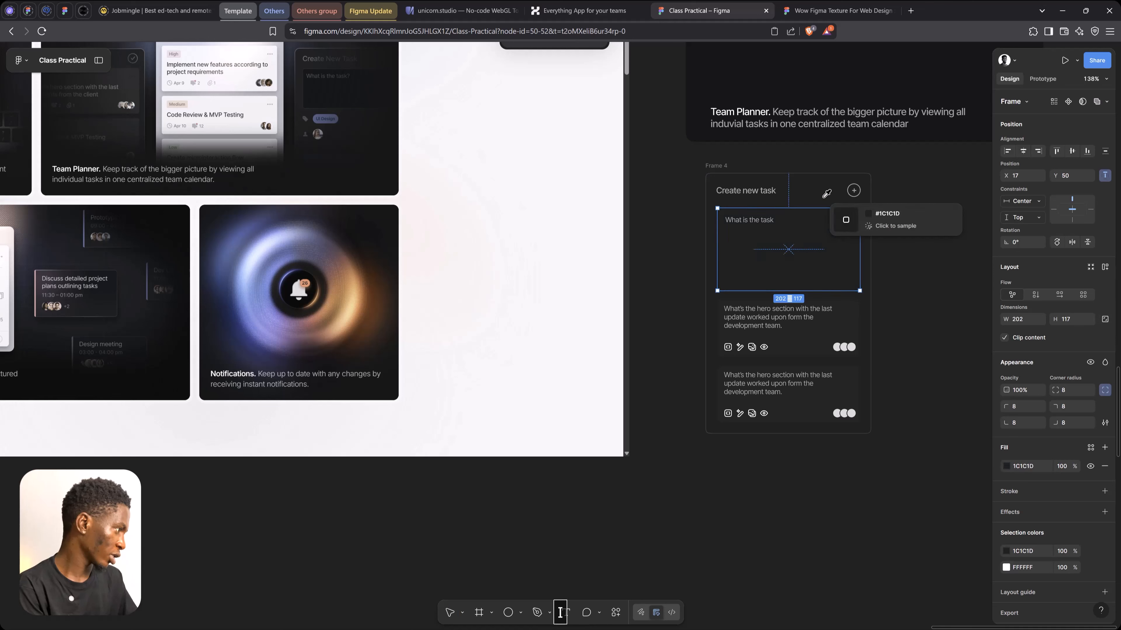
{"action": "left_click", "coordinate": [1005, 466]}
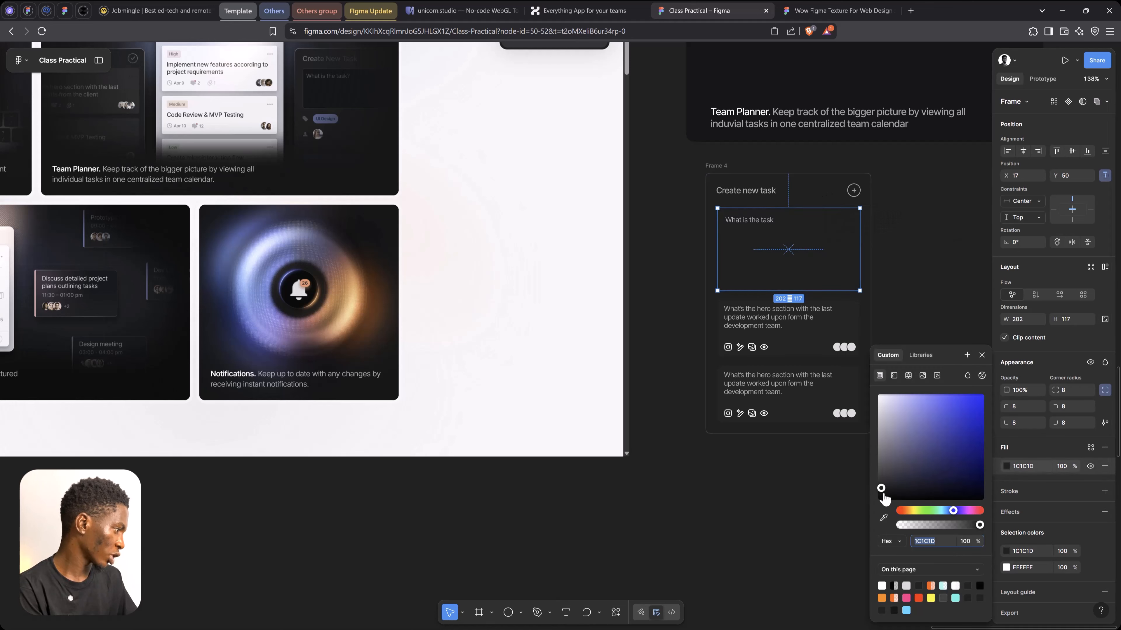
{"action": "left_click_drag", "start_coordinate": [881, 492], "coordinate": [883, 493]}
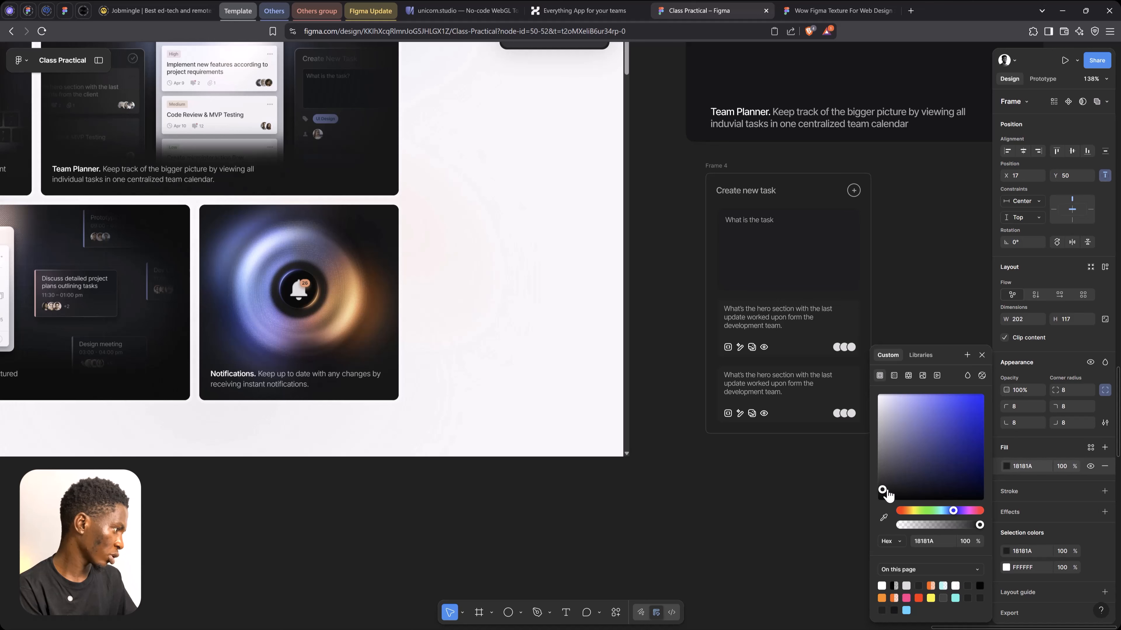
{"action": "left_click", "coordinate": [980, 354]}
{"action": "left_click", "coordinate": [958, 331]}
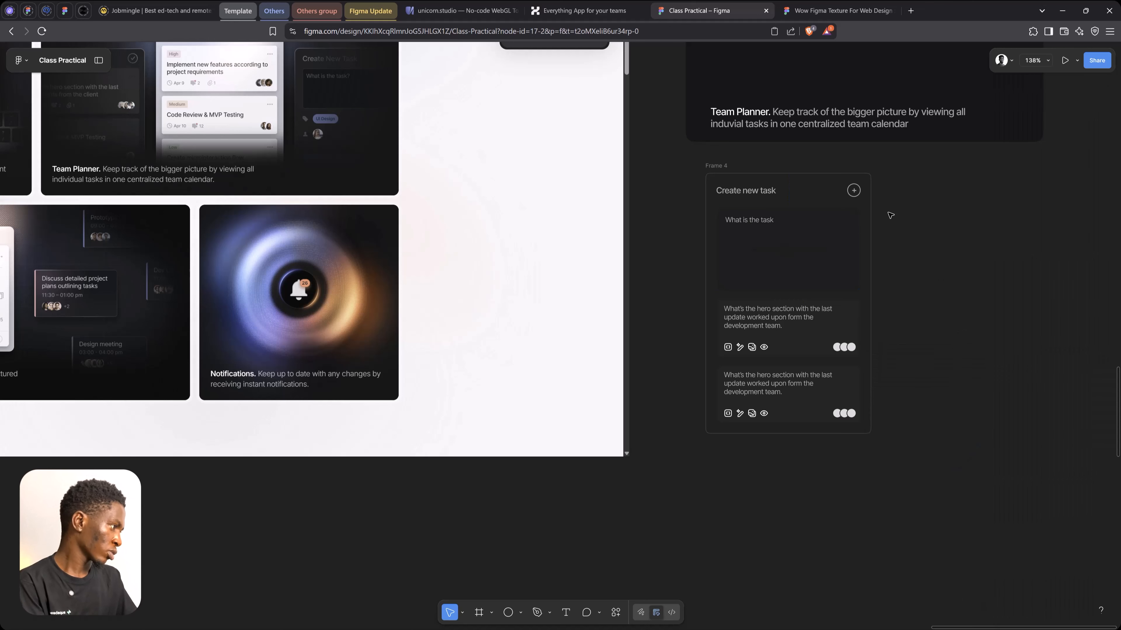
Step: Move the "Create new task" panel into the Team Planner card at X 19, Y 33 and send it to the back
{"action": "left_click_drag", "start_coordinate": [715, 169], "coordinate": [565, 180]}
{"action": "scroll", "coordinate": [696, 185], "scroll_direction": "down", "scroll_amount": 2}
{"action": "key", "text": "space"}
{"action": "key", "text": "ctrl+shift+bracketleft"}
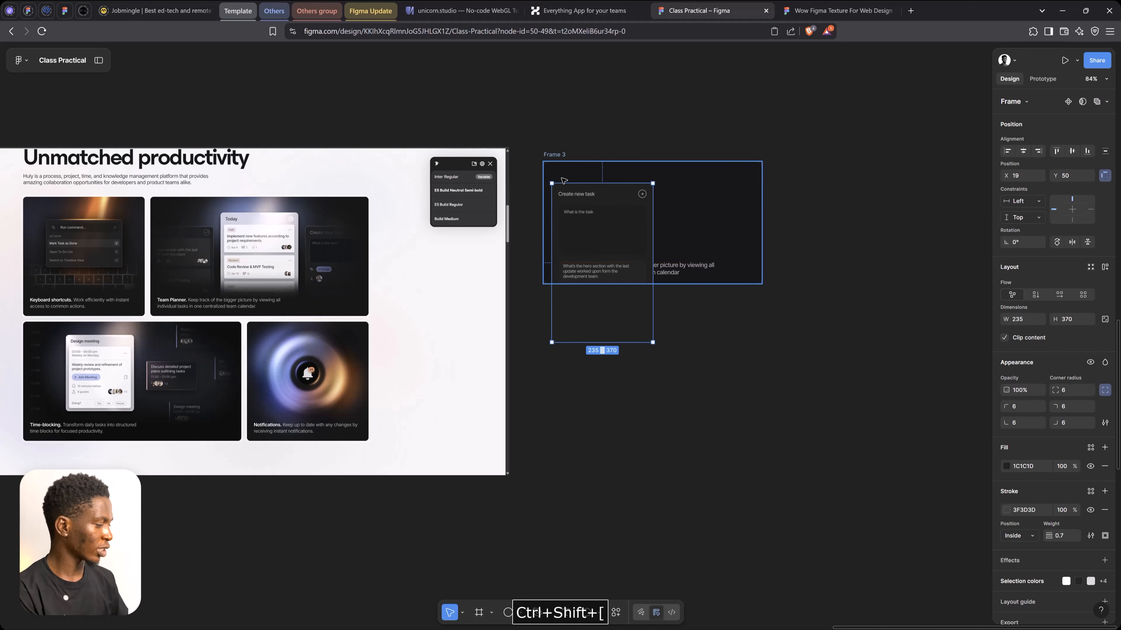
{"action": "scroll", "coordinate": [609, 215], "scroll_direction": "up", "scroll_amount": 5}
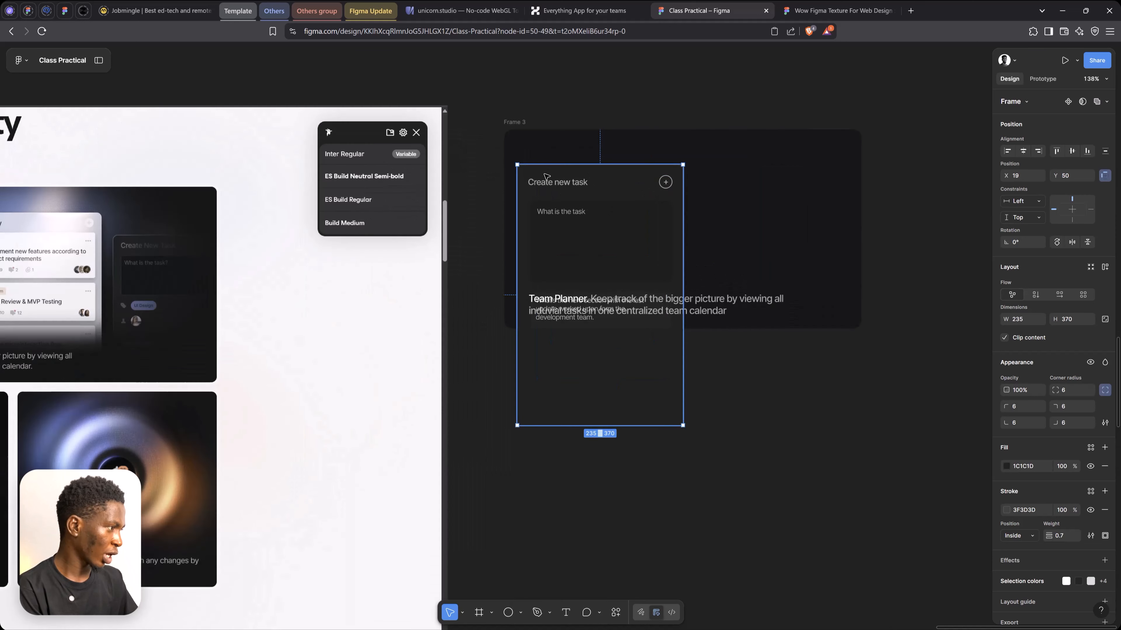
{"action": "left_click_drag", "start_coordinate": [548, 176], "coordinate": [549, 166]}
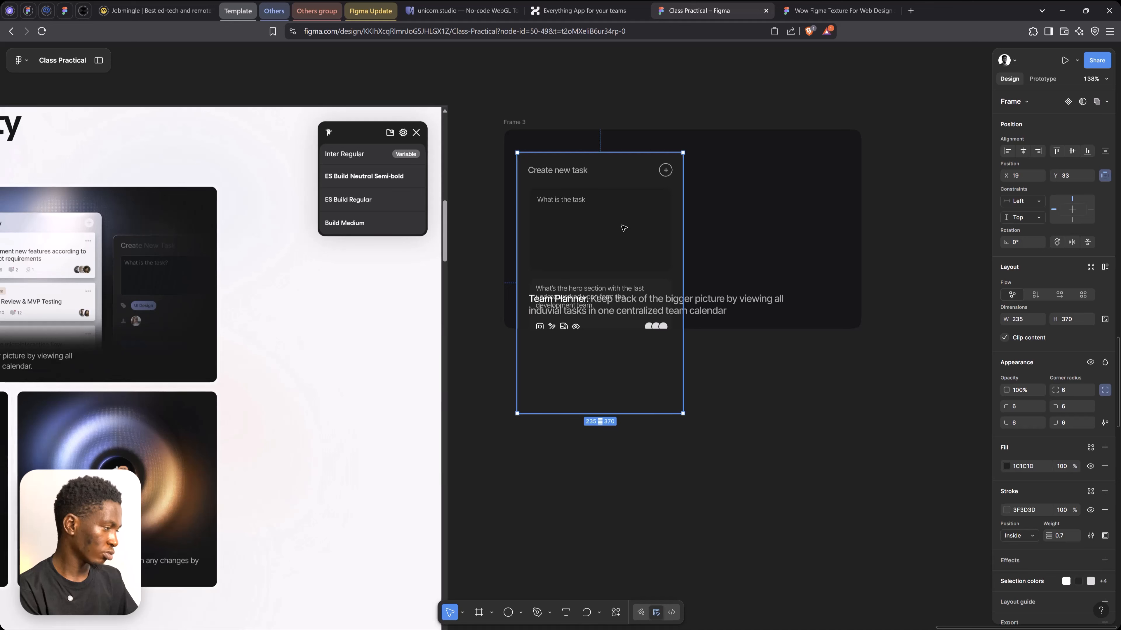
Step: Place a spare copy of the panel below the card and scale the panel inside the card down to 184 × 289.7
{"action": "left_click_drag", "start_coordinate": [576, 206], "coordinate": [644, 543], "text": "alt"}
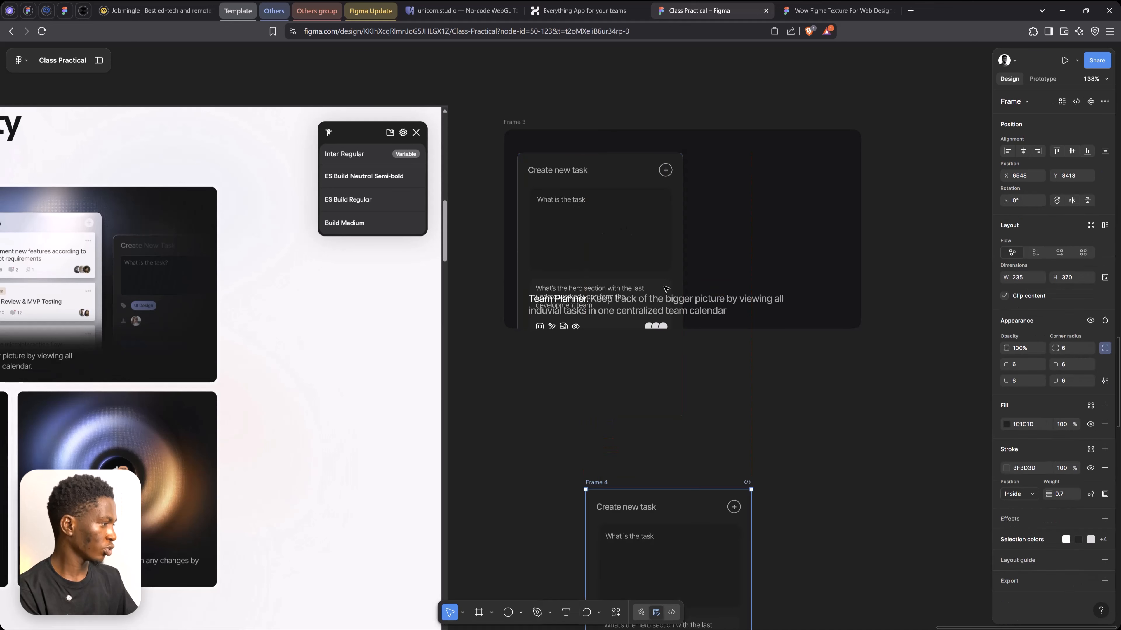
{"action": "left_click", "coordinate": [636, 216]}
{"action": "key", "text": "k"}
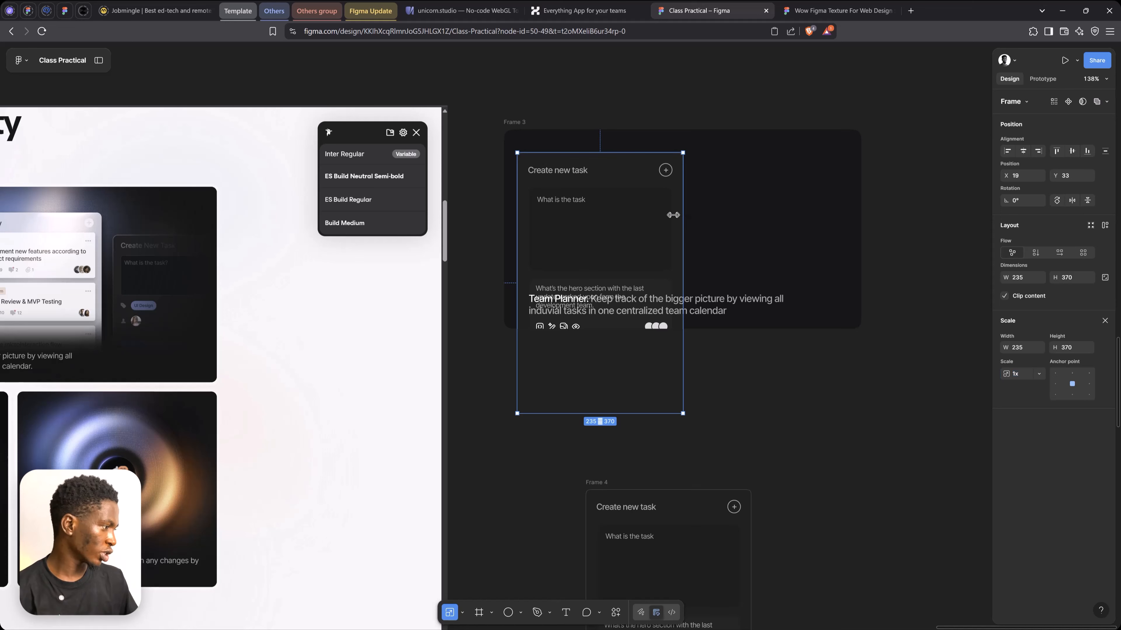
{"action": "left_click_drag", "start_coordinate": [673, 215], "coordinate": [793, 275]}
Step: Lay out three scaled panels side by side in the card, the third one lower, and send them behind the Team Planner caption
{"action": "key", "text": "v"}
{"action": "left_click", "coordinate": [710, 230], "text": "shift"}
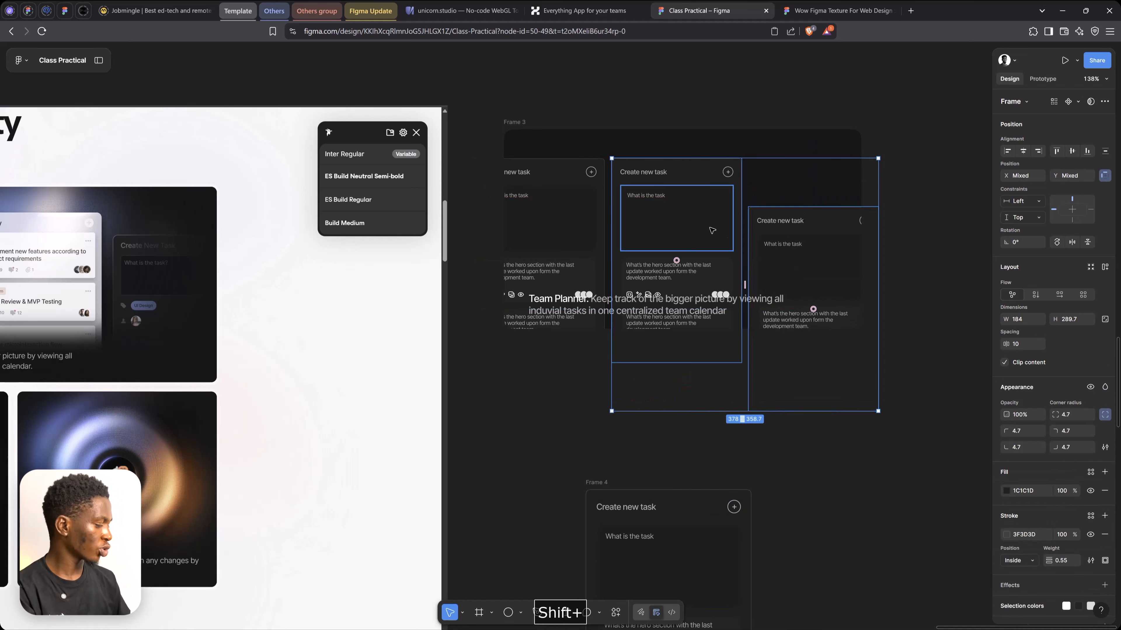
{"action": "key", "text": "ctrl+shift+bracketleft"}
{"action": "left_click", "coordinate": [635, 309]}
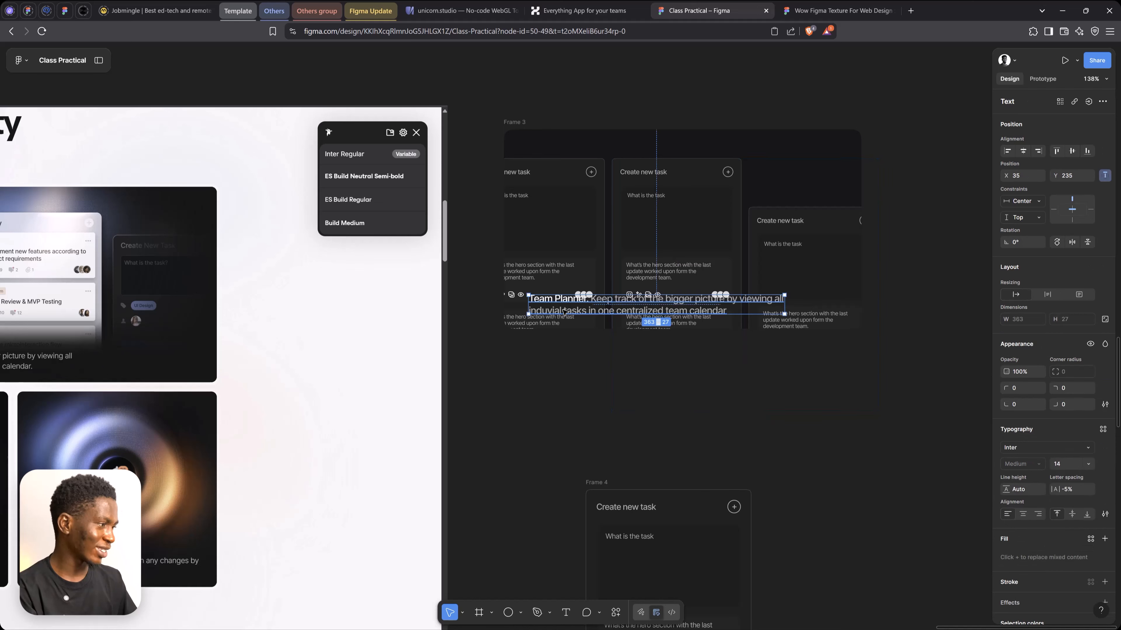
{"action": "left_click", "coordinate": [562, 114]}
{"action": "key", "text": "space"}
{"action": "left_click_drag", "start_coordinate": [565, 229], "coordinate": [620, 229]}
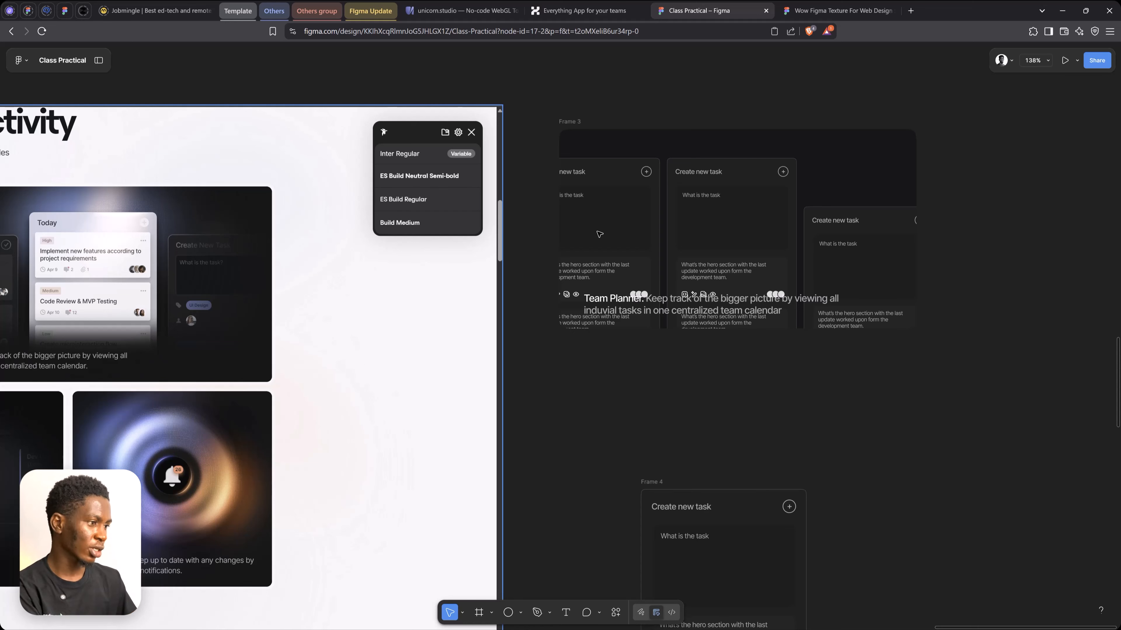
Step: Change the fill of the middle "Create new task" panel to white FFFFFF
{"action": "left_click", "coordinate": [754, 173]}
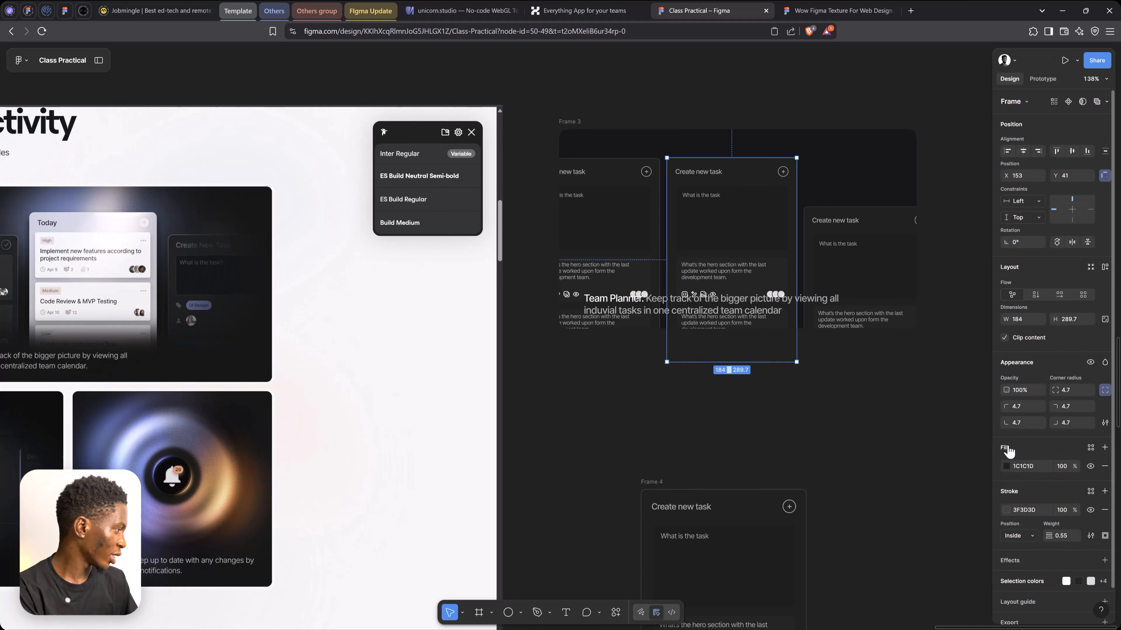
{"action": "left_click", "coordinate": [1006, 466]}
{"action": "left_click_drag", "start_coordinate": [889, 391], "coordinate": [838, 375]}
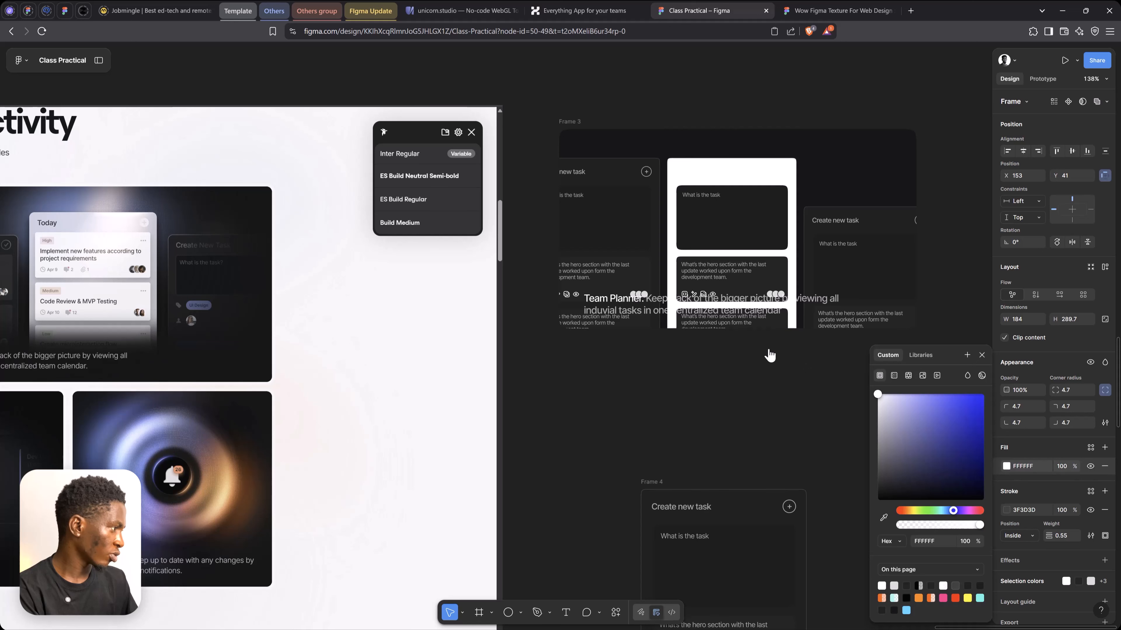
Step: Recolour the middle panel's "Create new task" title to 18181A, sampled from the dark task box beneath it
{"action": "left_click", "coordinate": [697, 171], "text": "ctrl"}
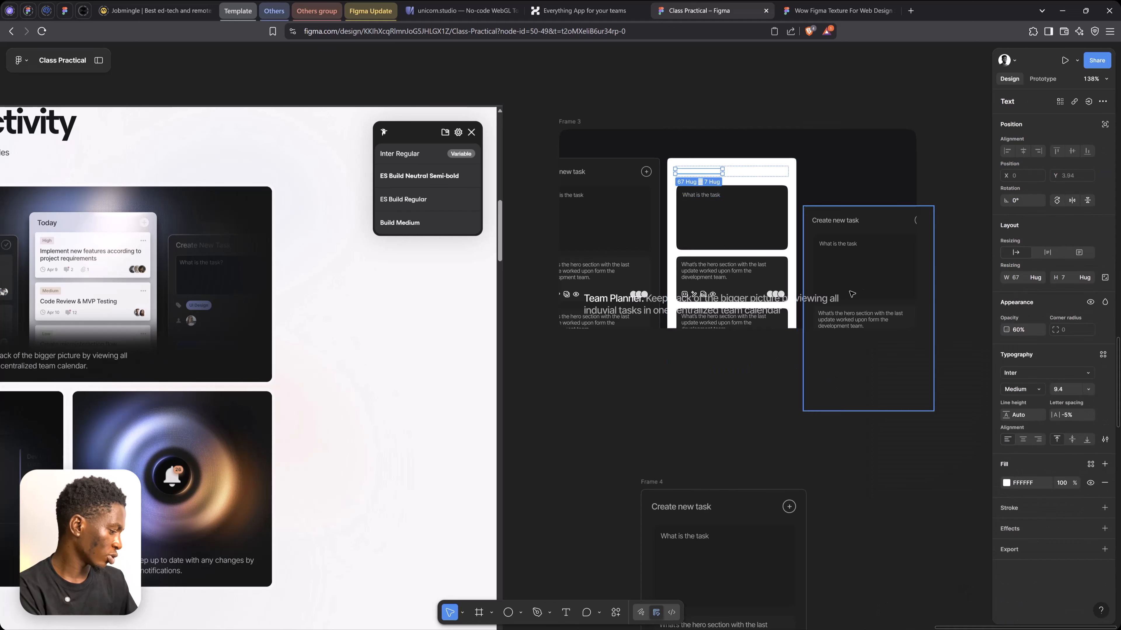
{"action": "key", "text": "i"}
{"action": "left_click", "coordinate": [752, 240]}
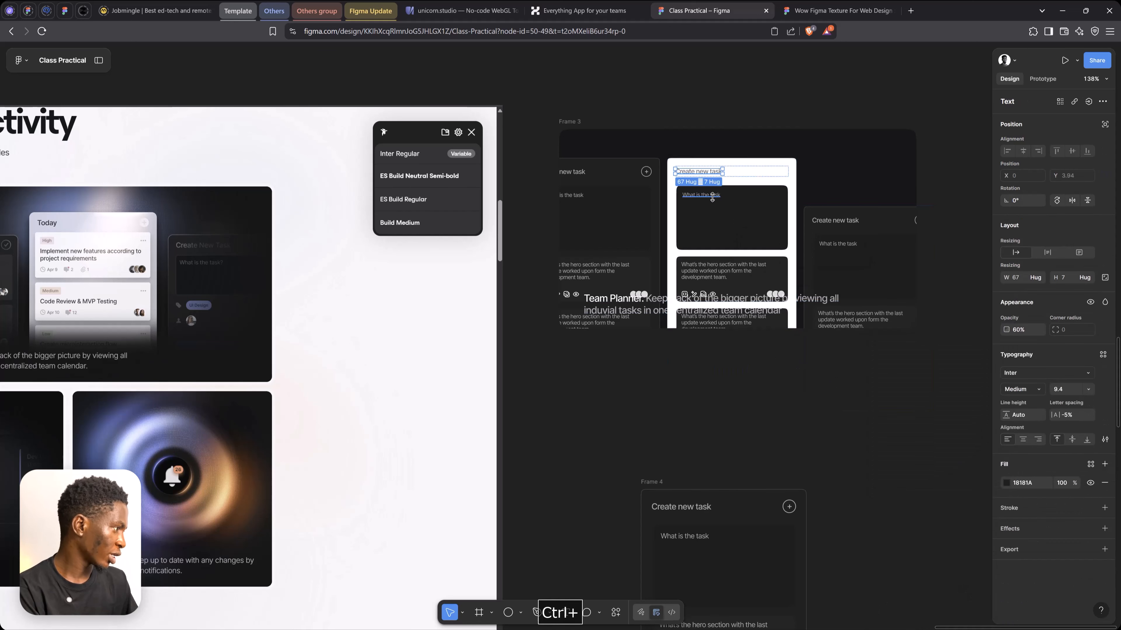
Step: Change the fill of the "What is the task" box in the middle card to the pale blue-white F1F4F9
{"action": "left_click", "coordinate": [701, 195], "text": "ctrl"}
{"action": "left_click", "coordinate": [754, 225]}
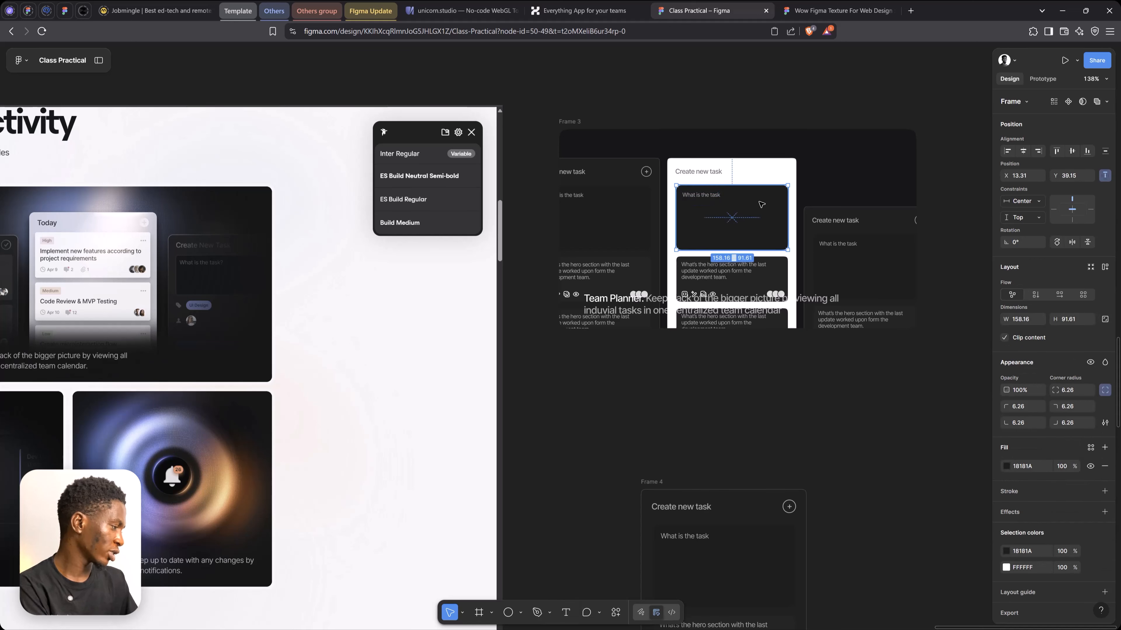
{"action": "key", "text": "i"}
{"action": "left_click", "coordinate": [791, 195]}
{"action": "left_click", "coordinate": [1006, 466]}
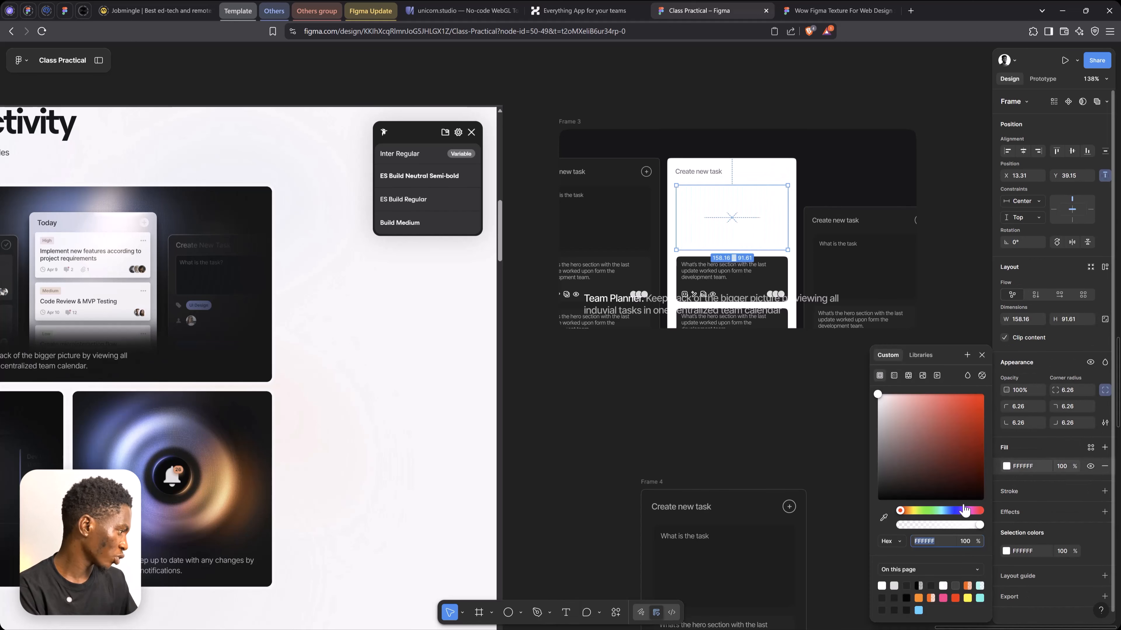
{"action": "left_click", "coordinate": [948, 512]}
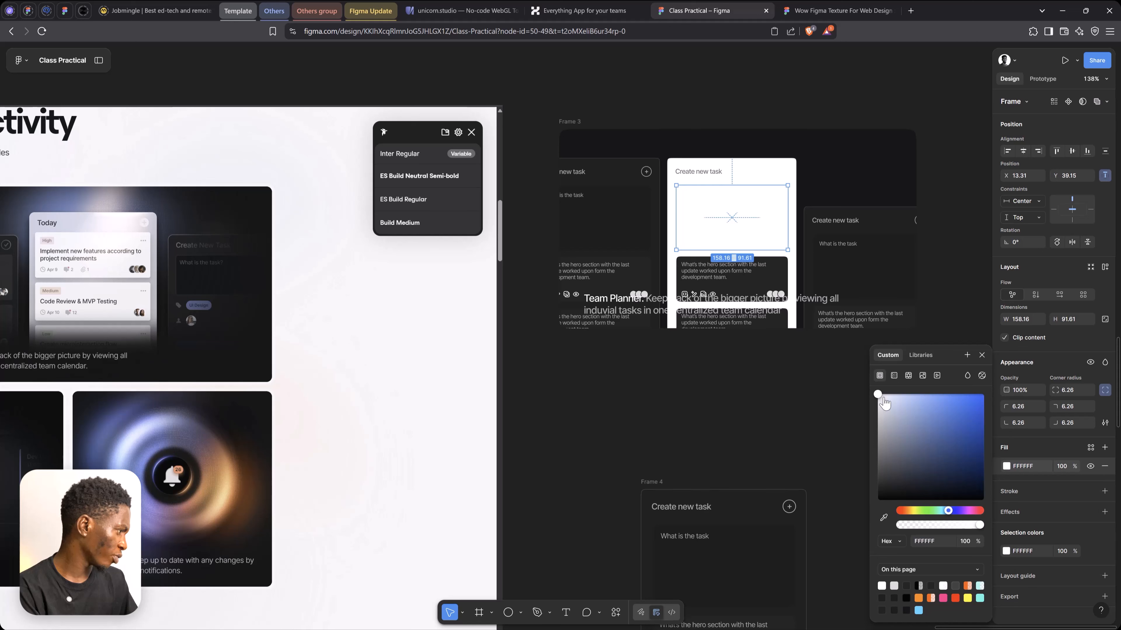
{"action": "left_click_drag", "start_coordinate": [883, 399], "coordinate": [889, 400]}
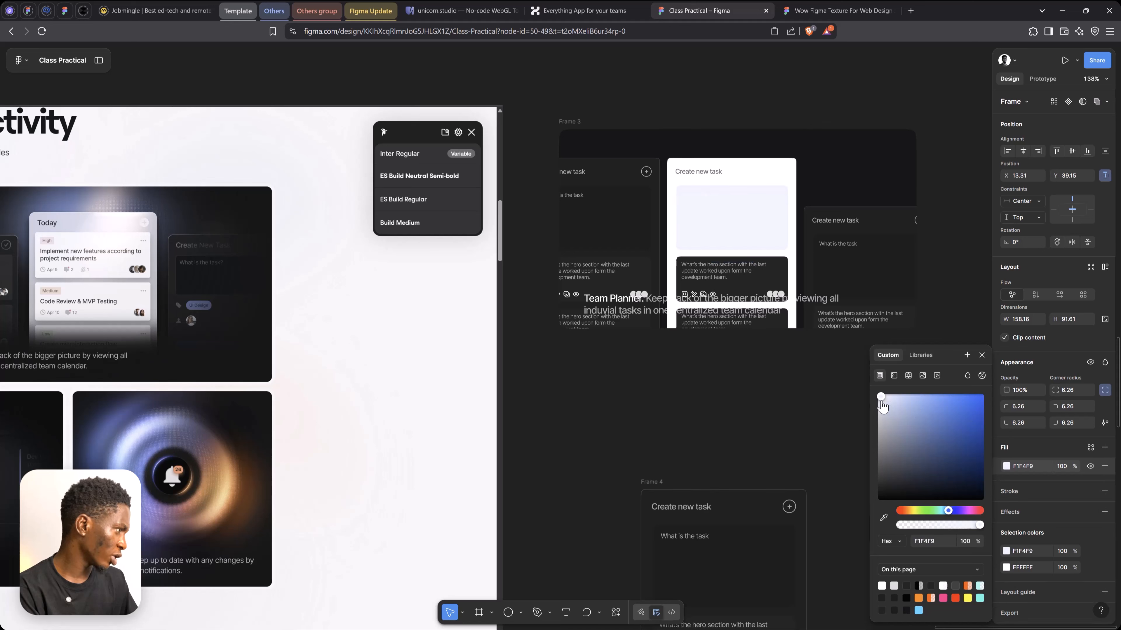
Step: Recolor the "What is the task" text in the middle card to the sampled dark 111113 at 54% opacity
{"action": "left_click", "coordinate": [711, 196], "text": "ctrl"}
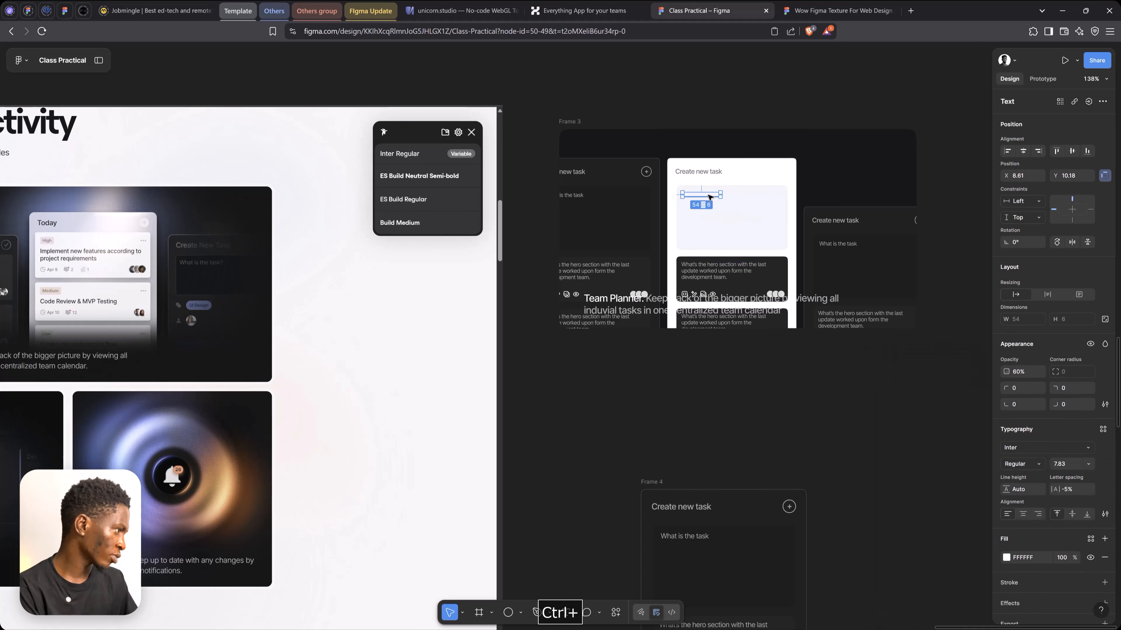
{"action": "key", "text": "i"}
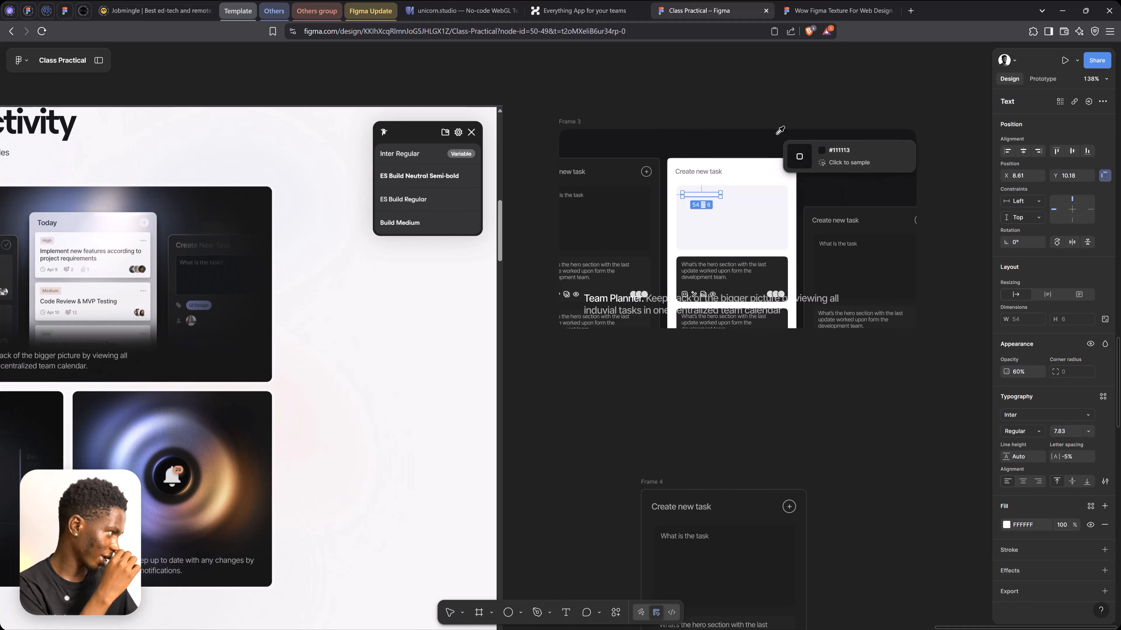
{"action": "left_click", "coordinate": [774, 147]}
{"action": "key", "text": "5"}
{"action": "key", "text": "4"}
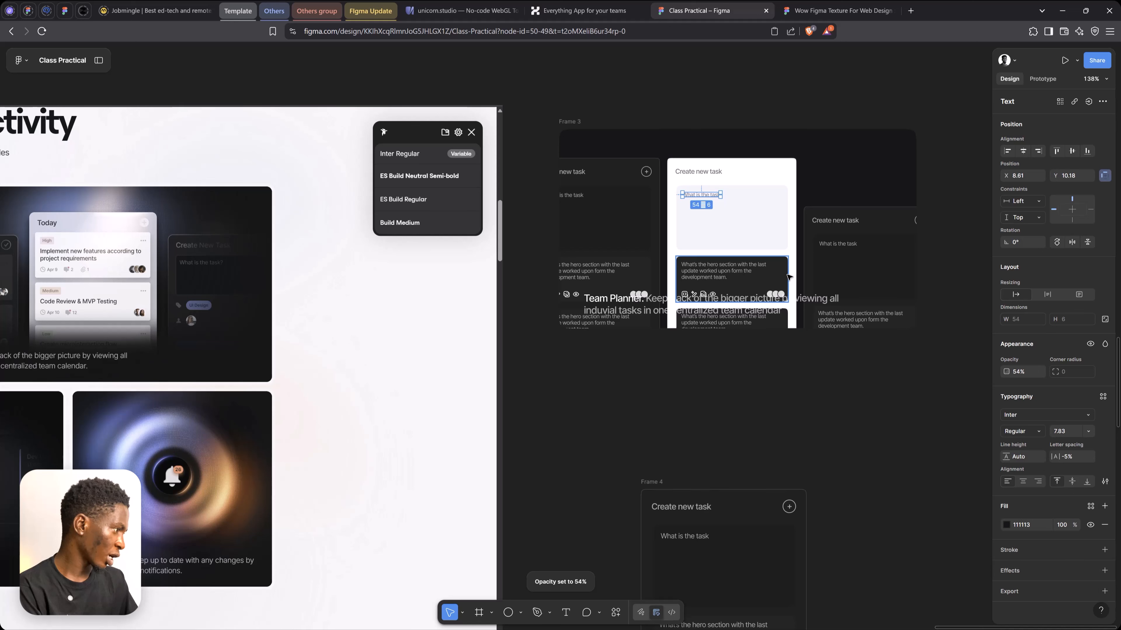
Step: Fill the middle "Create new task" card with a lavender sampled from the reference design's Today card, lightened to DDE0EC
{"action": "left_click", "coordinate": [671, 166]}
{"action": "key", "text": "i"}
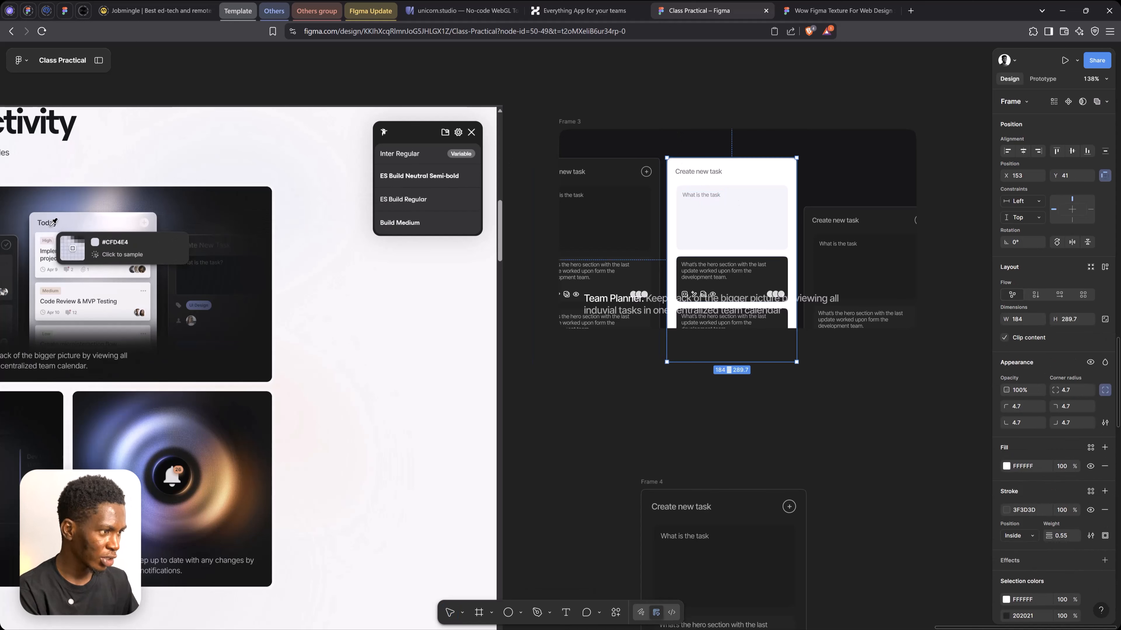
{"action": "left_click", "coordinate": [48, 214]}
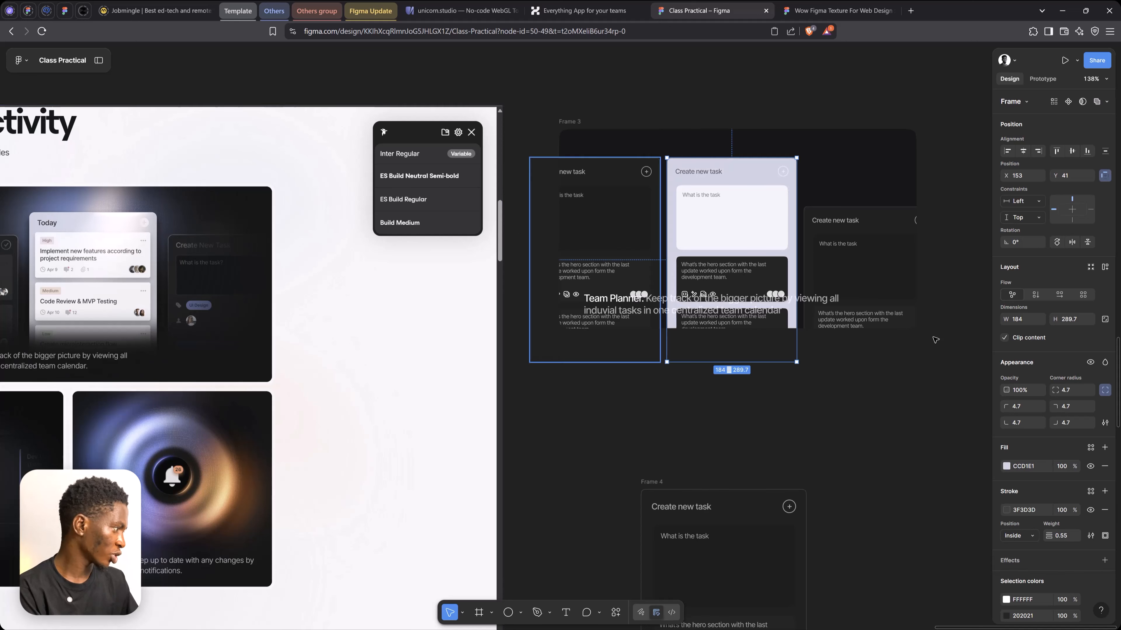
{"action": "left_click", "coordinate": [1006, 466]}
{"action": "left_click", "coordinate": [883, 403]}
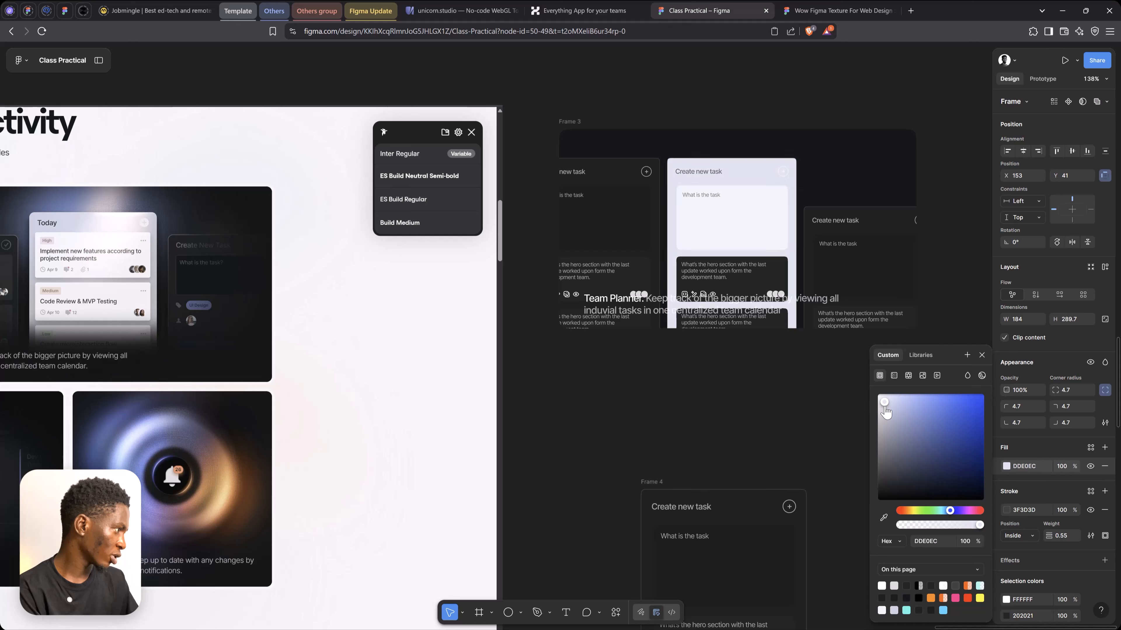
{"action": "left_click", "coordinate": [982, 355]}
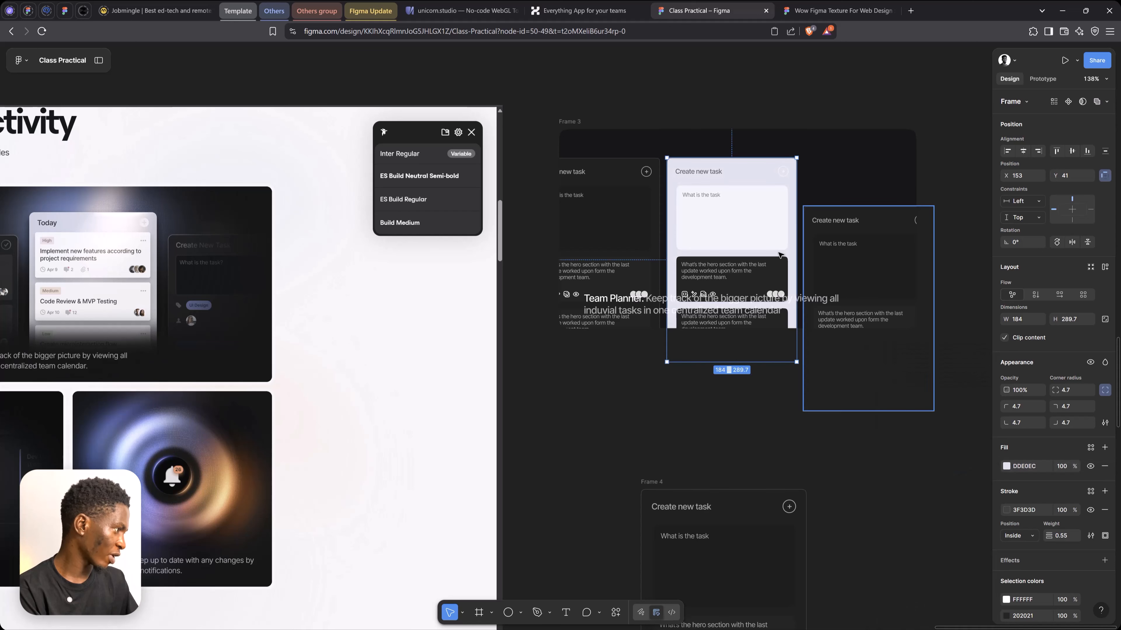
Step: Change both the plus sign and the circle of the middle card's add icon to the sampled dark 18181A
{"action": "left_click", "coordinate": [787, 173]}
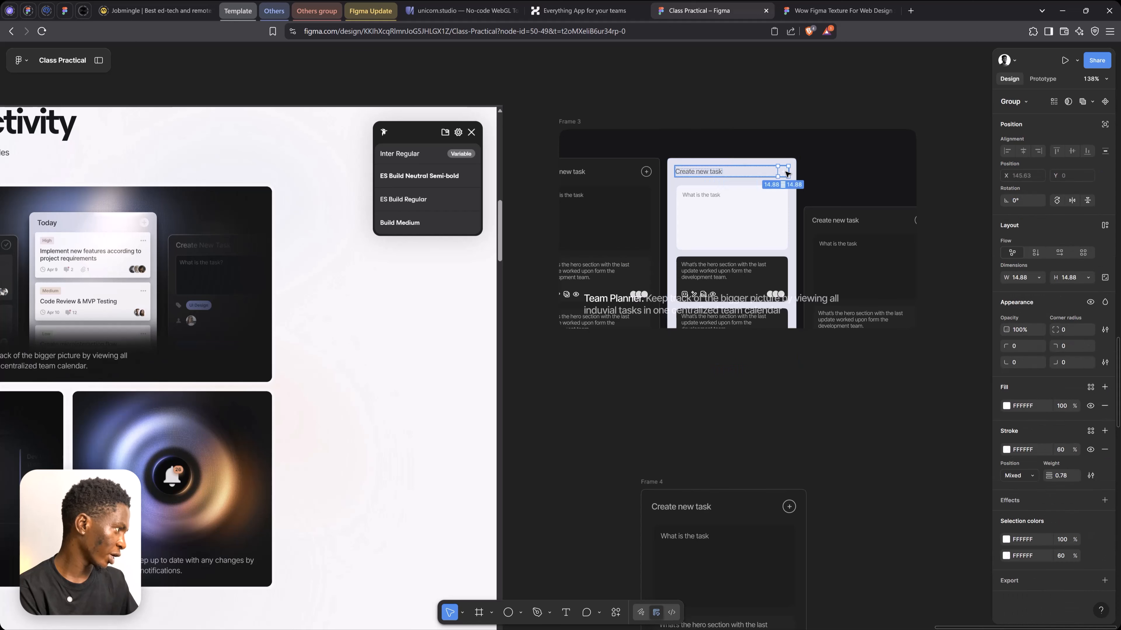
{"action": "left_click", "coordinate": [1006, 507]}
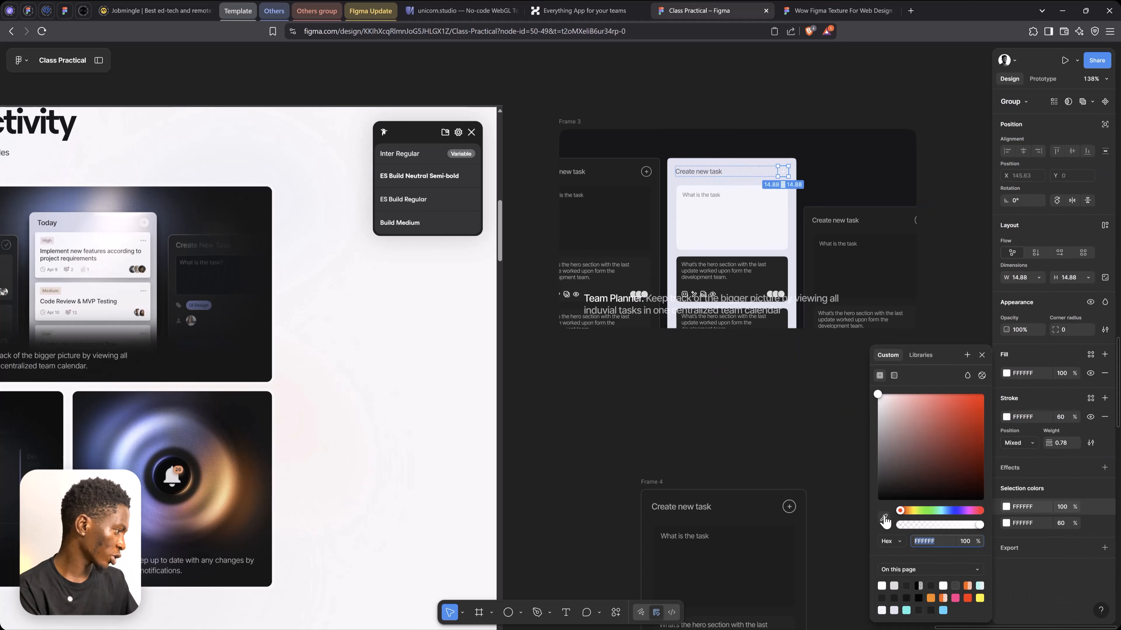
{"action": "left_click", "coordinate": [884, 520]}
{"action": "left_click", "coordinate": [624, 220]}
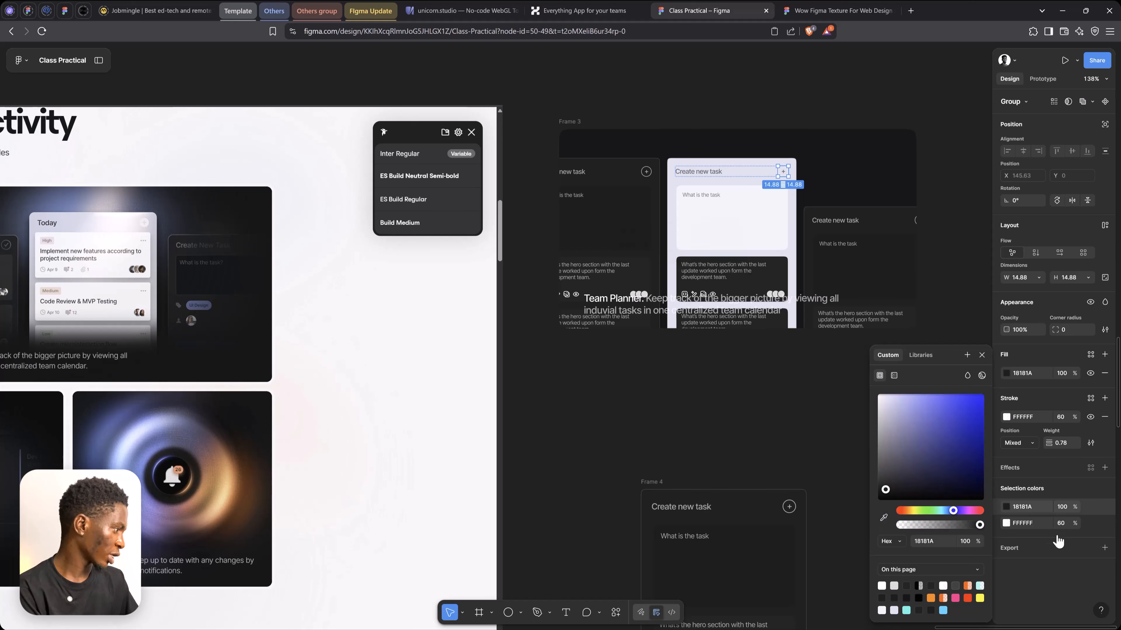
{"action": "left_click", "coordinate": [1005, 523]}
{"action": "left_click", "coordinate": [883, 517]}
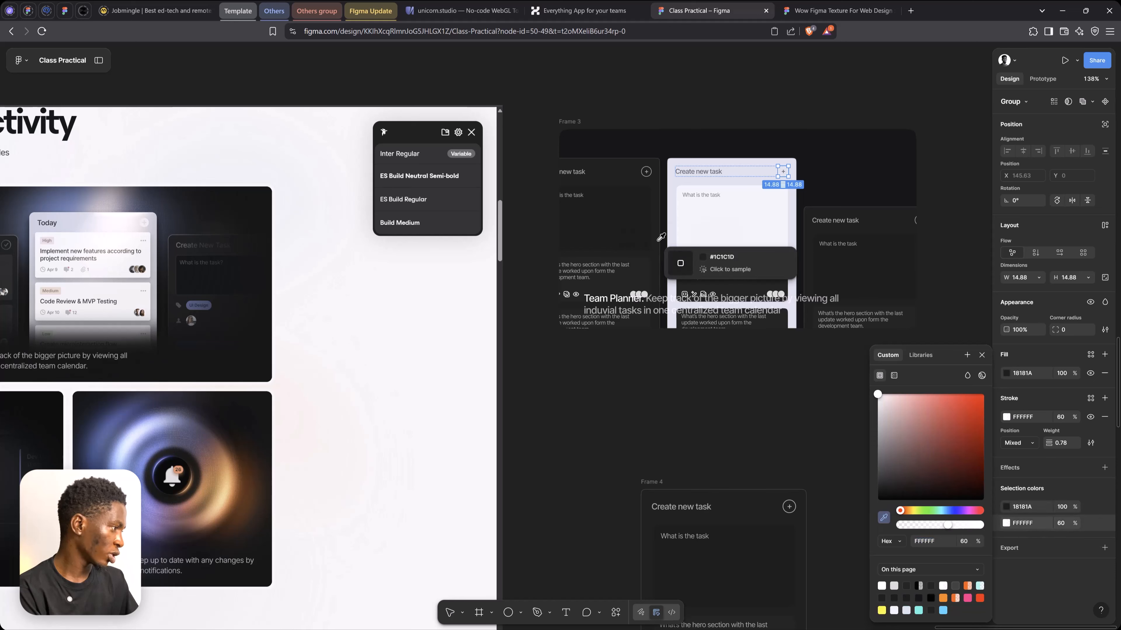
{"action": "left_click", "coordinate": [629, 217]}
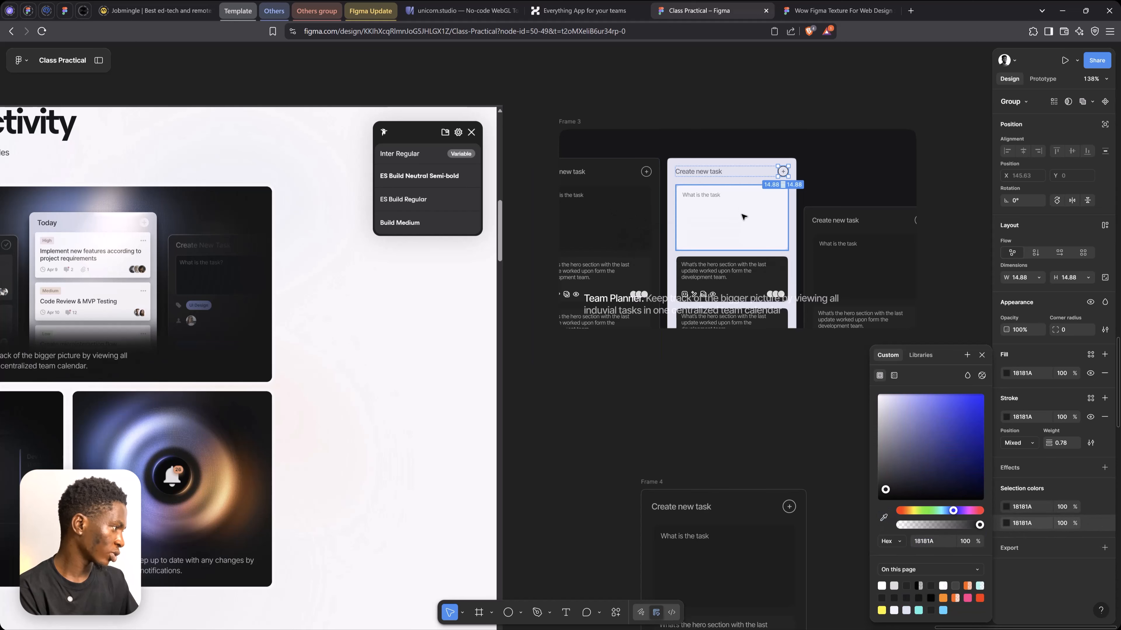
Step: Fill the middle card's first hero-section task box with the sampled F1F4F8 and recolor its description text to 18181A
{"action": "left_click", "coordinate": [766, 270]}
{"action": "scroll", "coordinate": [771, 250], "scroll_direction": "up", "scroll_amount": 5}
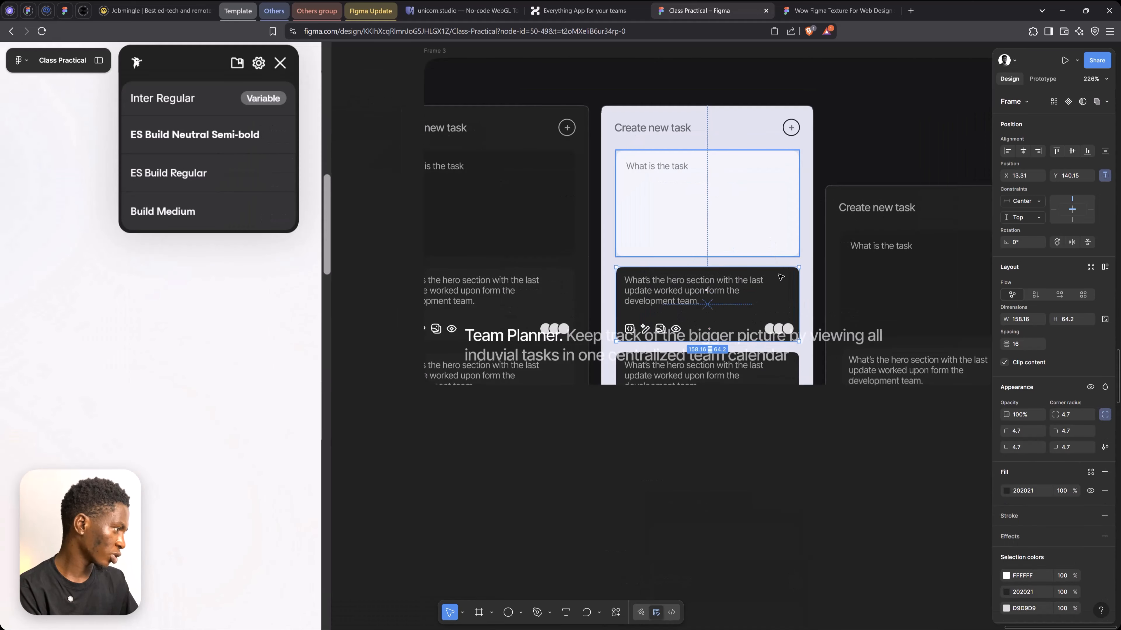
{"action": "key", "text": "i"}
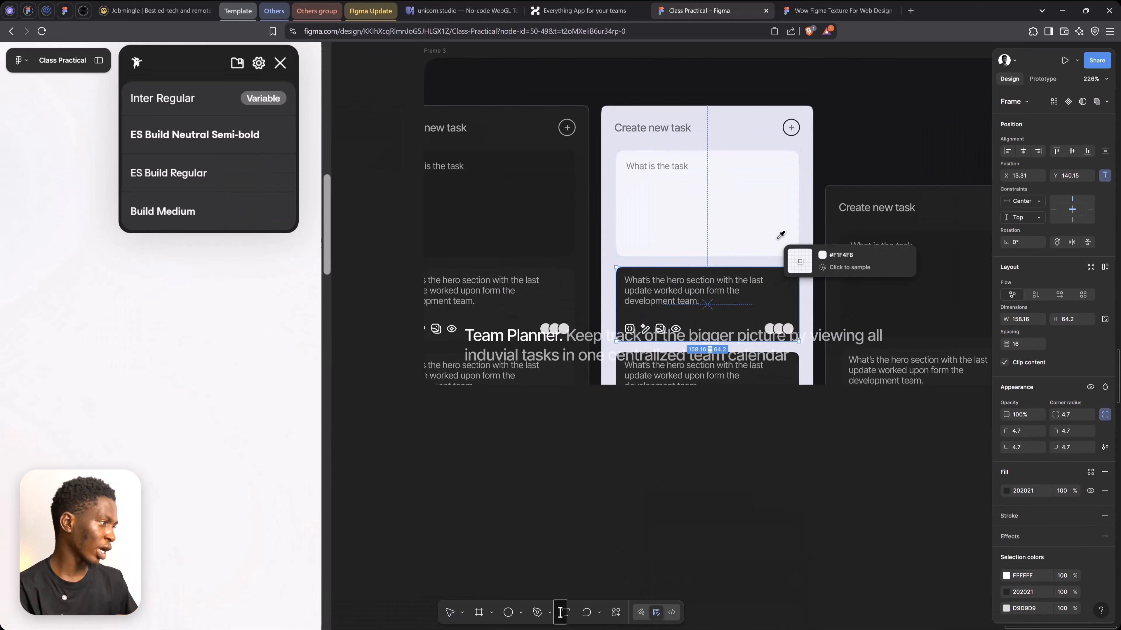
{"action": "left_click", "coordinate": [777, 239]}
{"action": "left_click", "coordinate": [682, 293], "text": "ctrl"}
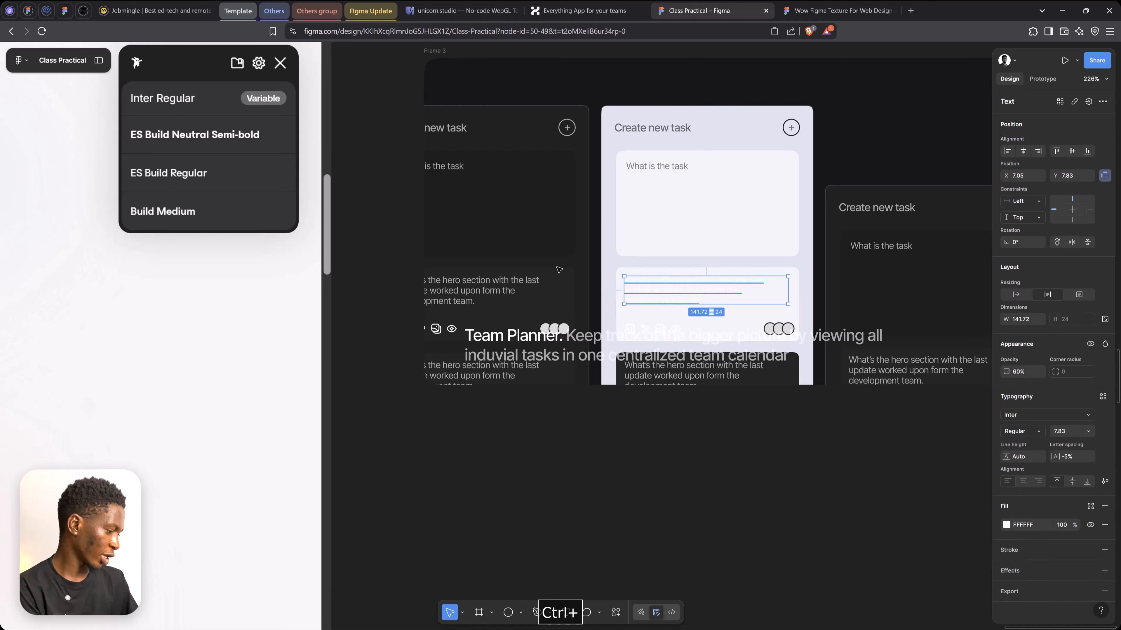
{"action": "key", "text": "i"}
{"action": "left_click", "coordinate": [500, 210]}
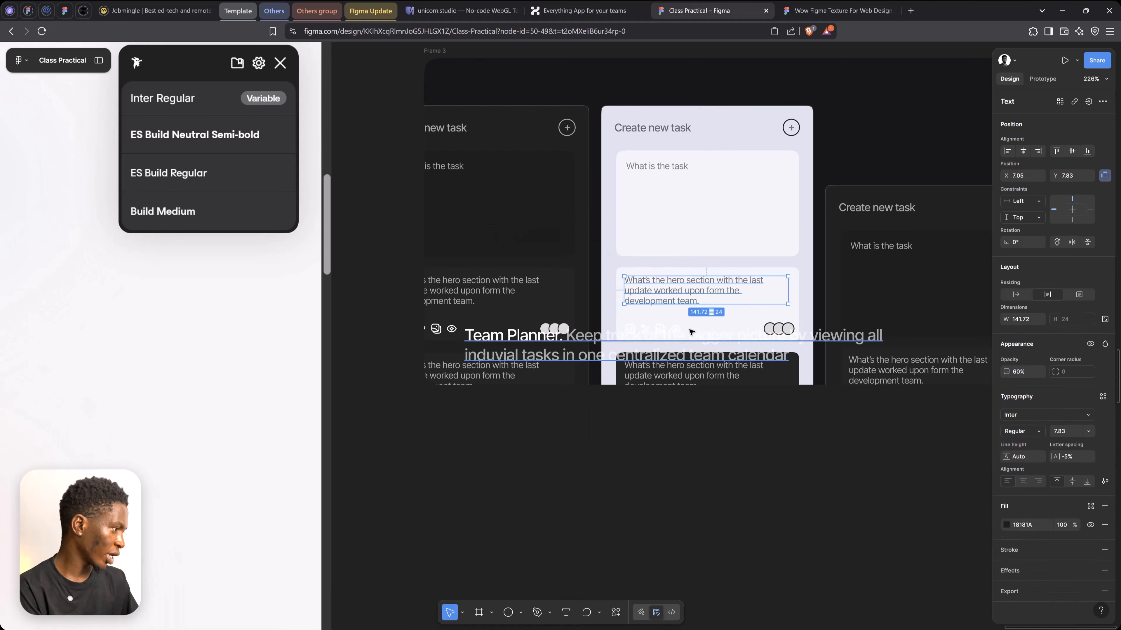
Step: Recolor the white action icons under the hero-section description to the sampled dark 18181A
{"action": "left_click_drag", "start_coordinate": [707, 331], "coordinate": [625, 327]}
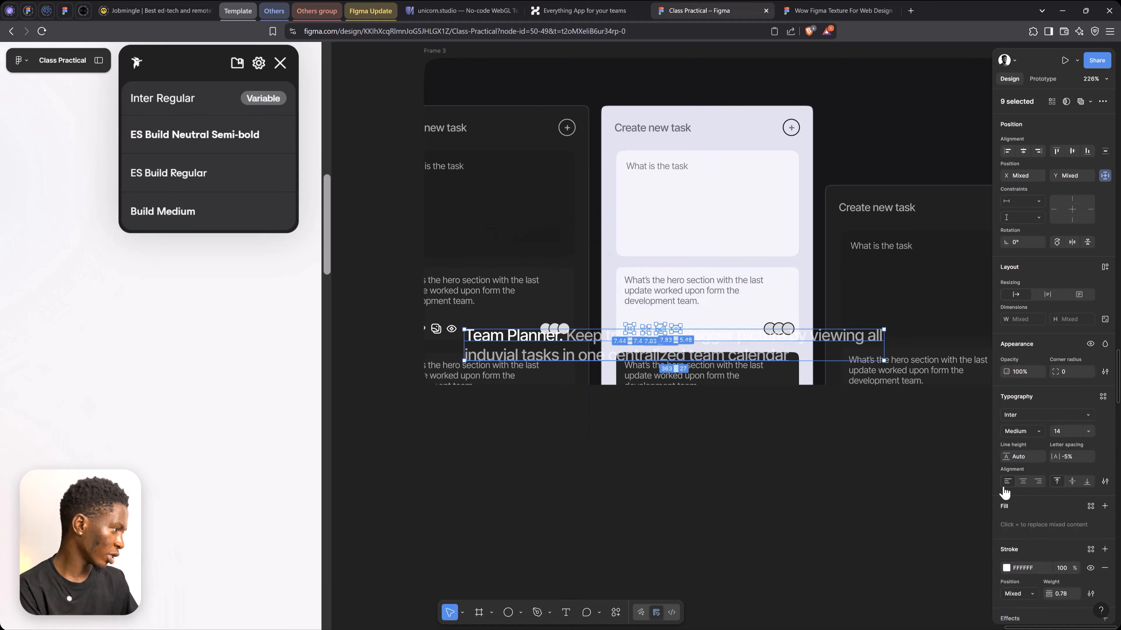
{"action": "scroll", "coordinate": [1005, 543], "scroll_direction": "down", "scroll_amount": 3}
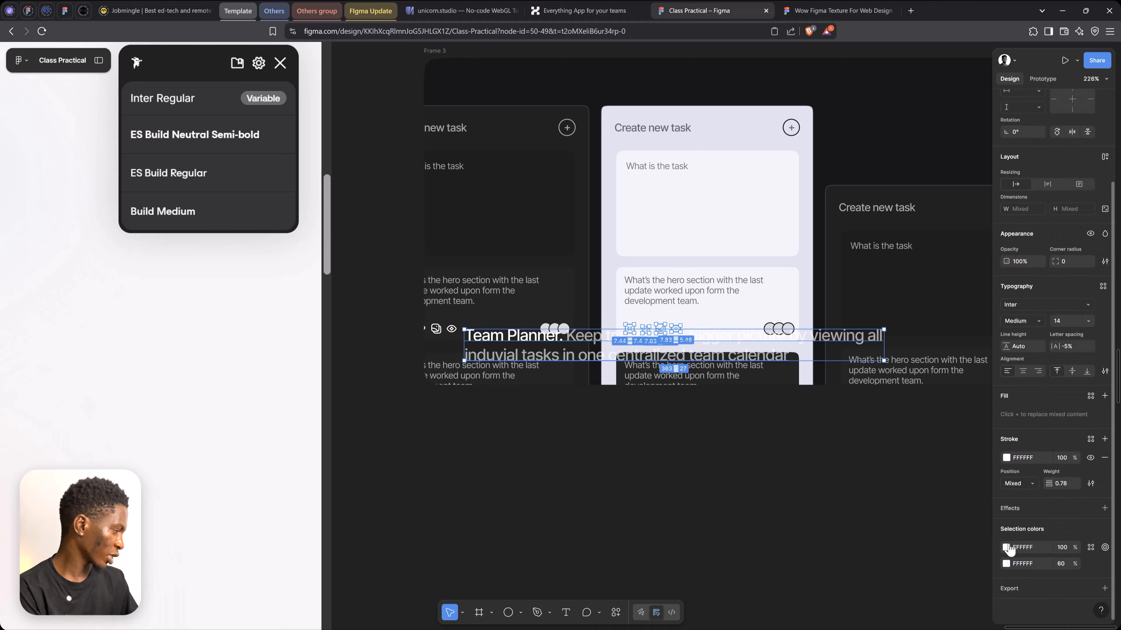
{"action": "left_click", "coordinate": [1007, 548]}
{"action": "left_click", "coordinate": [885, 522]}
{"action": "left_click", "coordinate": [525, 243]}
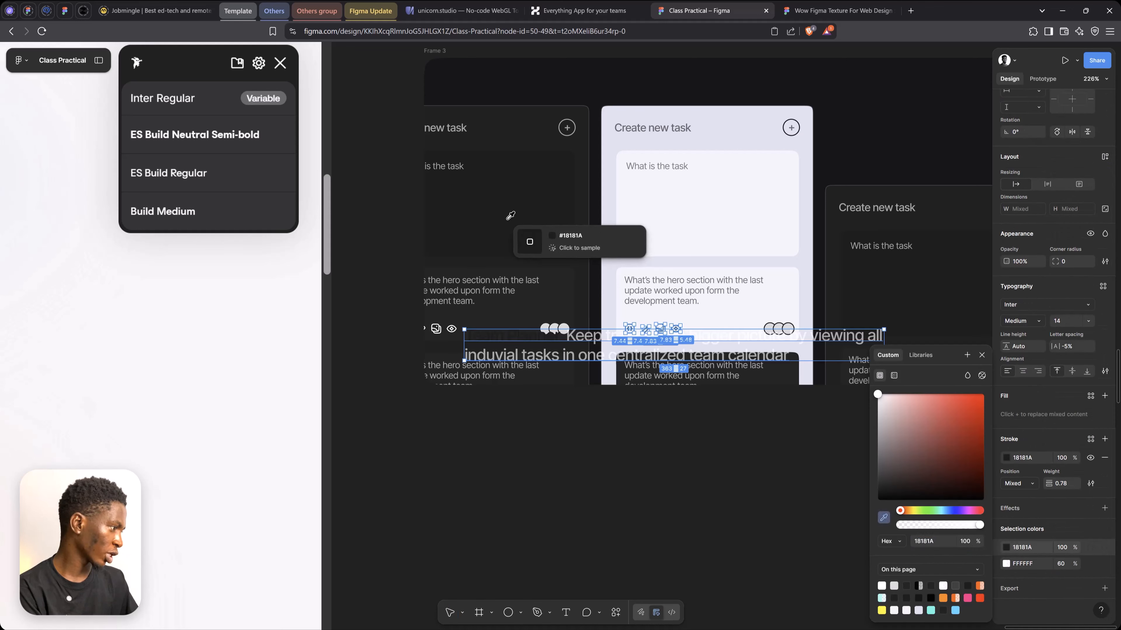
Step: Try to change the selection's remaining 60% white color to 18181A
{"action": "left_click", "coordinate": [1007, 565]}
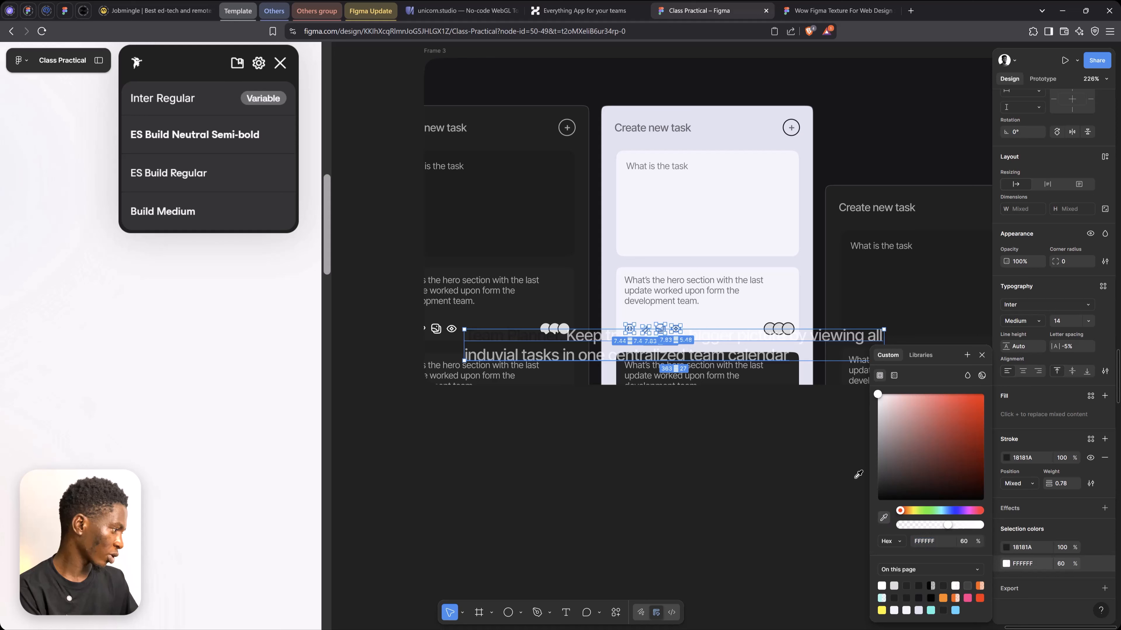
{"action": "left_click", "coordinate": [883, 517]}
{"action": "left_click", "coordinate": [536, 245]}
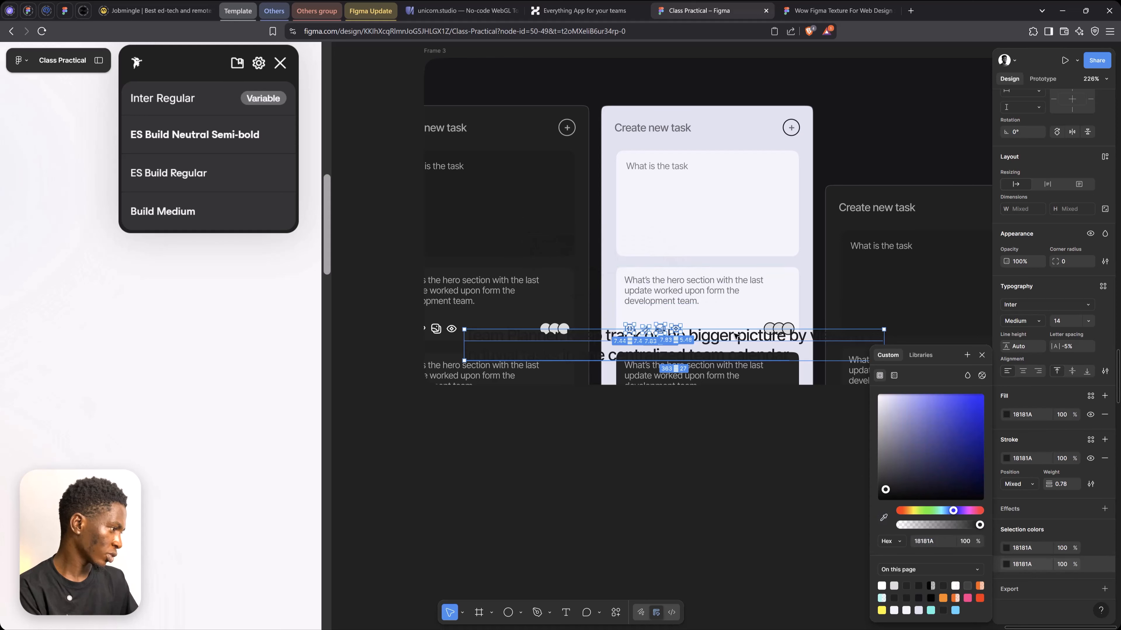
{"action": "key", "text": "ctrl+z"}
Step: Move the "Team Planner" caption straight down to Y 366, away from the middle card's icons
{"action": "left_click", "coordinate": [784, 309]}
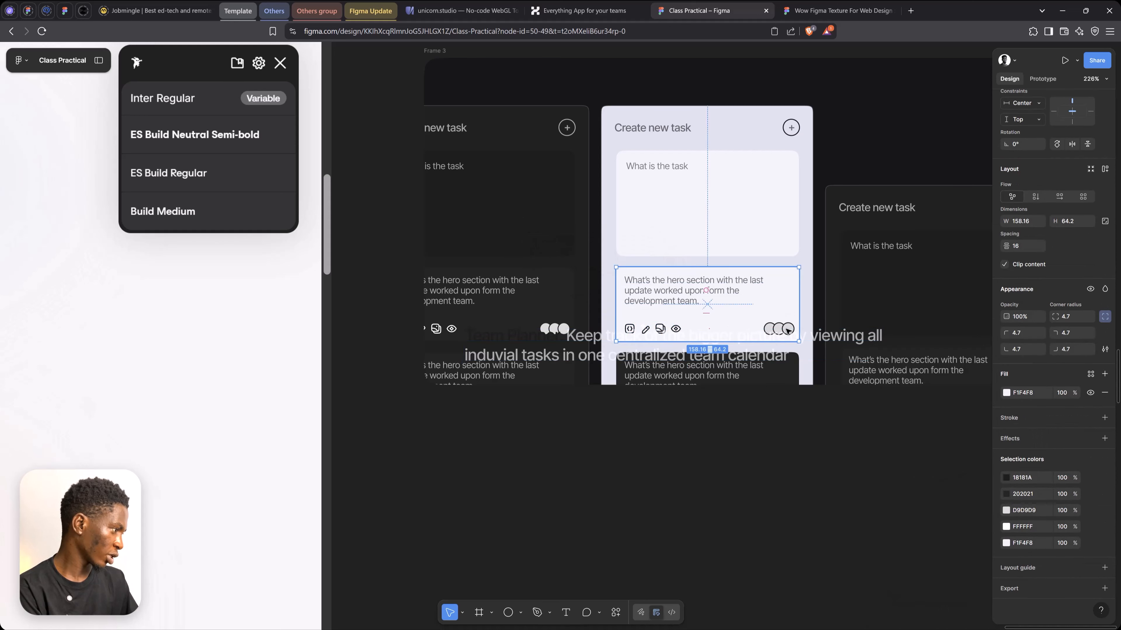
{"action": "left_click", "coordinate": [819, 340]}
{"action": "key", "text": "shift+Down"}
{"action": "key", "text": "shift+Down"}
{"action": "key", "text": "shift+Down"}
{"action": "key", "text": "shift+Down"}
{"action": "key", "text": "shift+Down"}
{"action": "key", "text": "shift+Down"}
{"action": "key", "text": "shift+Down"}
{"action": "key", "text": "shift+Down"}
{"action": "key", "text": "shift+Down"}
{"action": "key", "text": "shift+Down"}
{"action": "key", "text": "shift+Down"}
{"action": "key", "text": "shift+Down"}
{"action": "key", "text": "shift+Down"}
{"action": "key", "text": "shift+Down"}
{"action": "key", "text": "shift+Down"}
{"action": "key", "text": "shift+Down"}
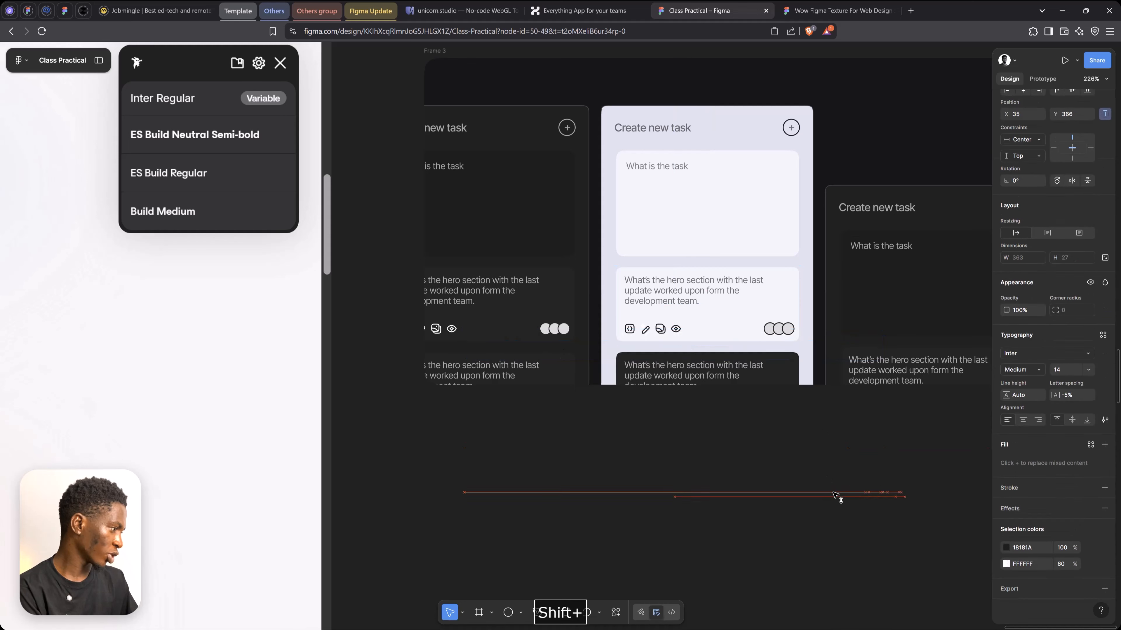
Step: Change the stroke of the three overlapping avatar circles in the light task box to the sampled F1F4F8
{"action": "scroll", "coordinate": [789, 333], "scroll_direction": "up", "scroll_amount": 3}
{"action": "left_click", "coordinate": [789, 332], "text": "ctrl"}
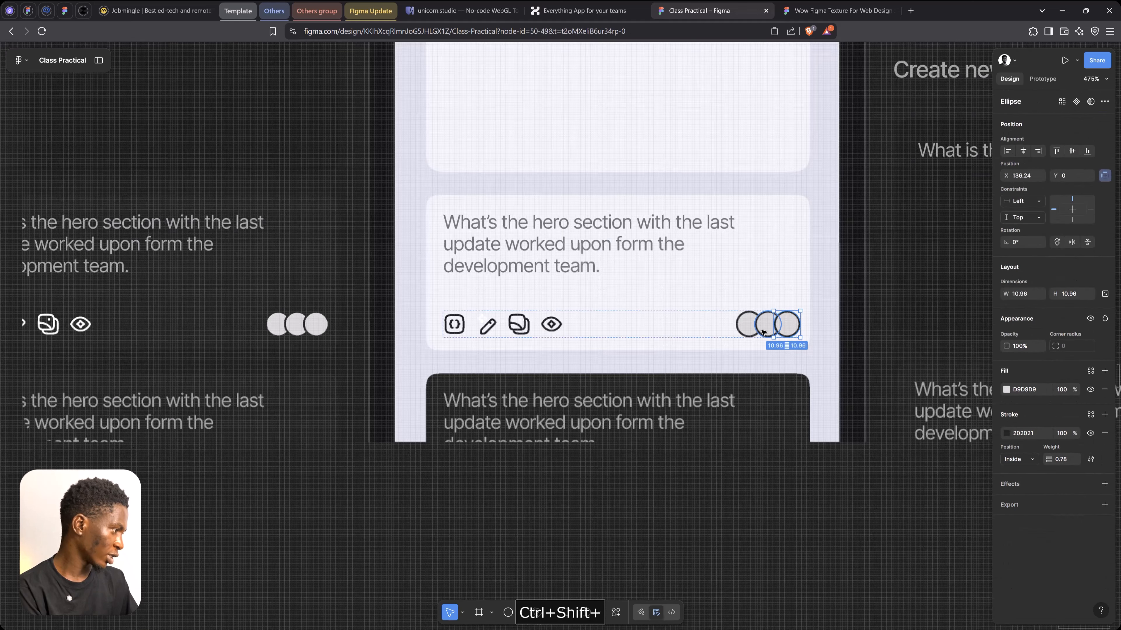
{"action": "left_click", "coordinate": [767, 330], "text": "ctrl+shift"}
{"action": "left_click", "coordinate": [747, 330], "text": "ctrl+shift"}
{"action": "left_click", "coordinate": [1006, 462]}
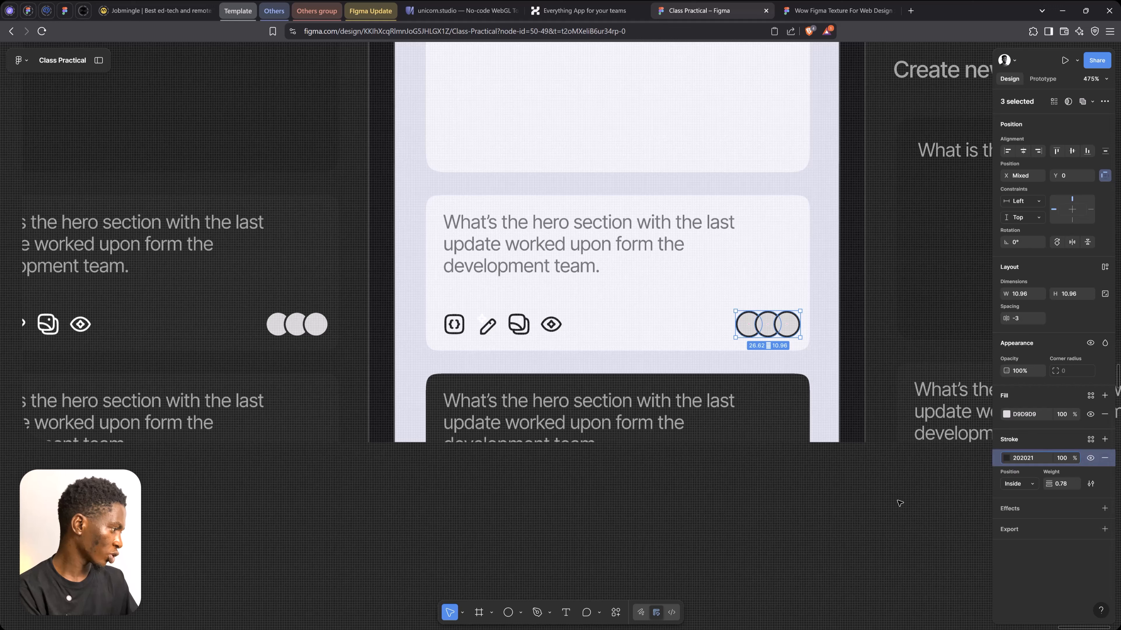
{"action": "left_click", "coordinate": [1006, 459]}
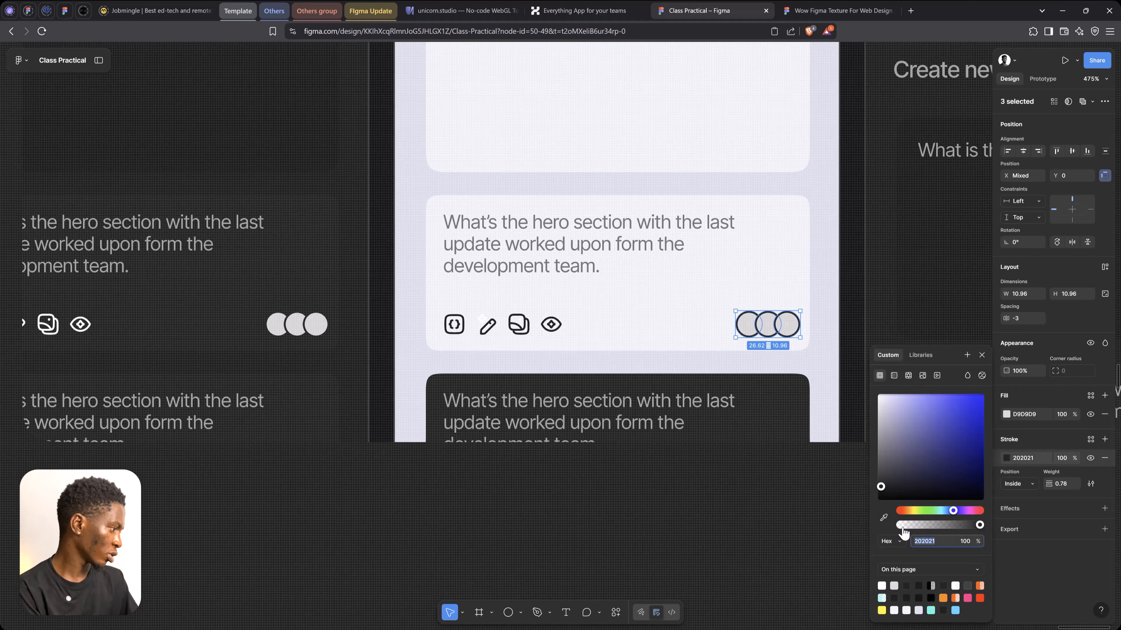
{"action": "left_click", "coordinate": [886, 521]}
{"action": "left_click", "coordinate": [691, 312]}
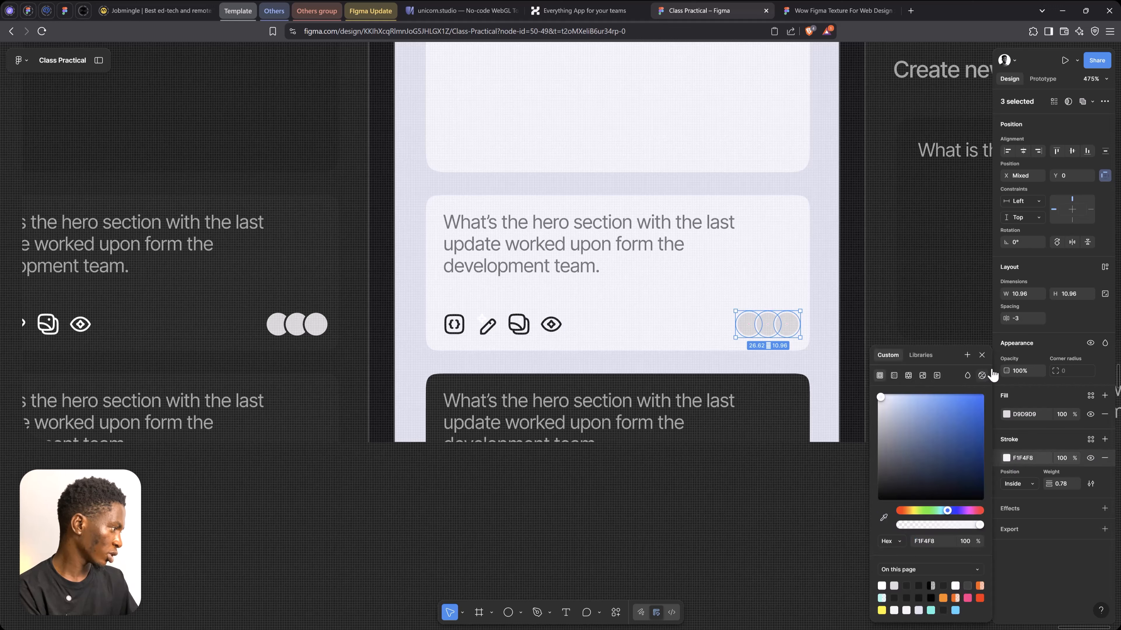
{"action": "left_click", "coordinate": [981, 355]}
Step: Delete the dark hero-section task box at the bottom of the middle card
{"action": "left_click", "coordinate": [779, 380]}
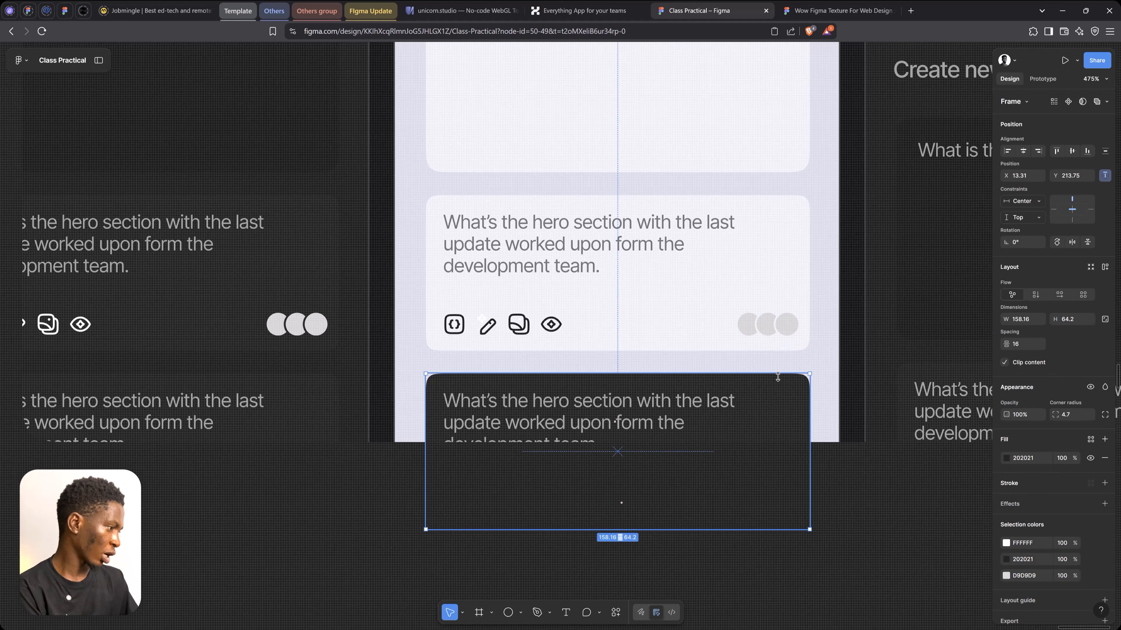
{"action": "key", "text": "Delete"}
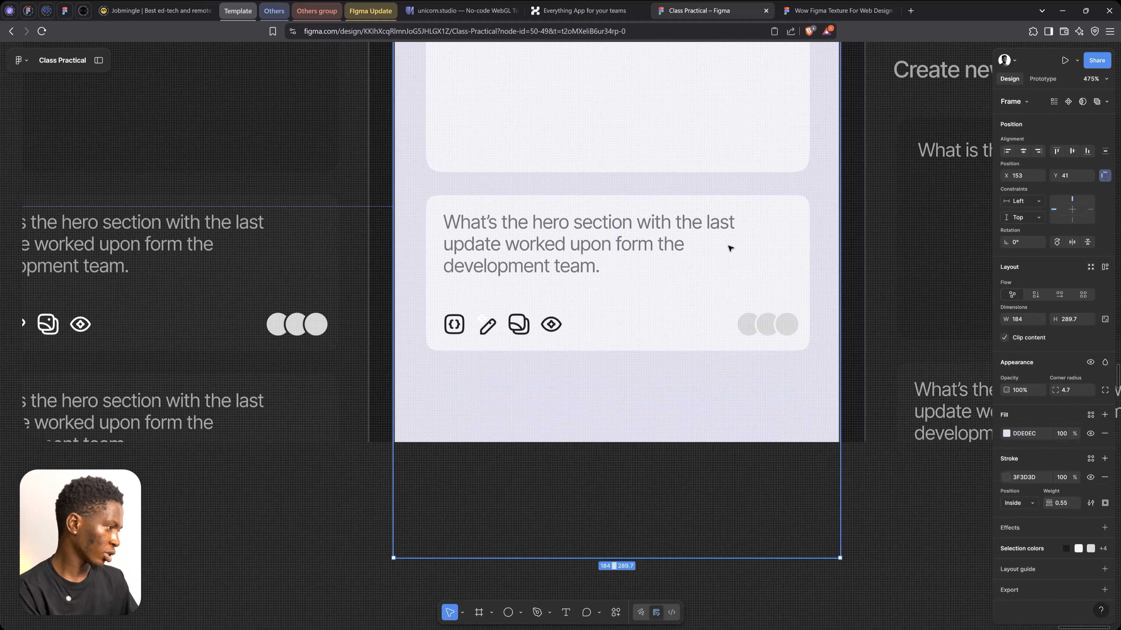
Step: Recolor the white stroke of the small vector path beside the pencil icon to the sampled dark 18181A
{"action": "left_click", "coordinate": [734, 236]}
{"action": "left_click", "coordinate": [482, 319], "text": "ctrl"}
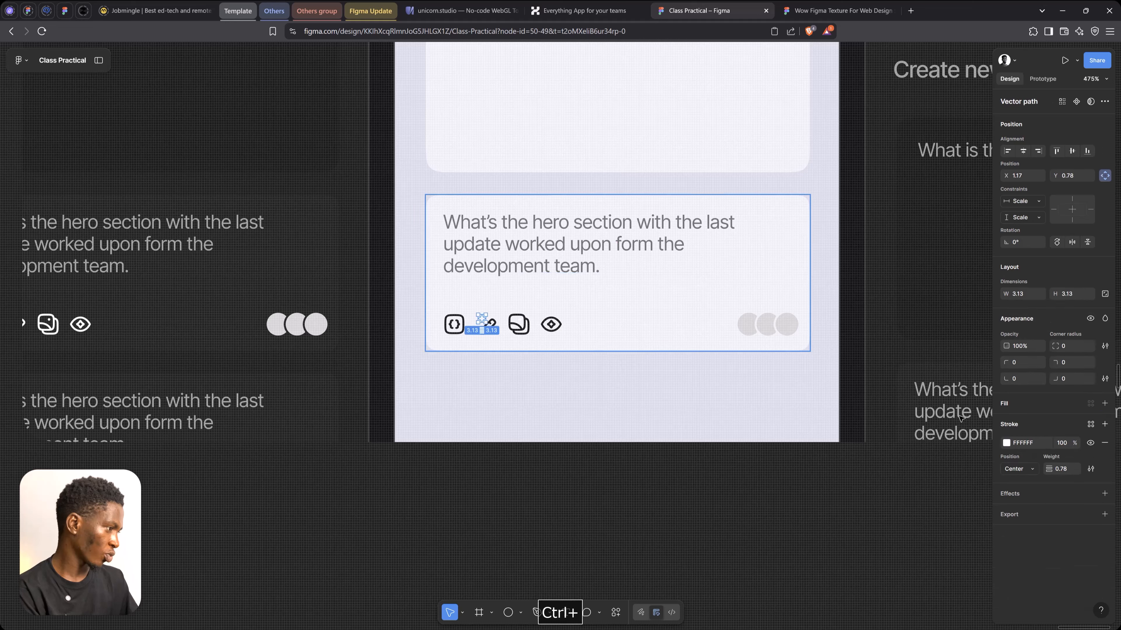
{"action": "key", "text": "i"}
{"action": "left_click", "coordinate": [226, 134]}
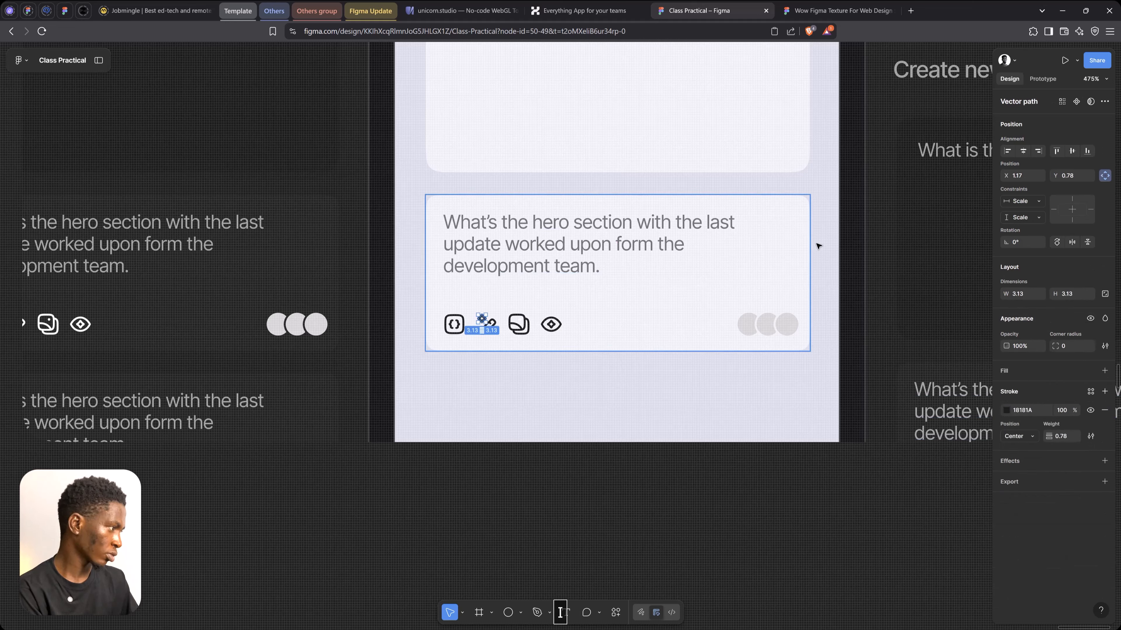
Step: Duplicate the light hero-section task box in the middle card straight down, placing the copy at Y 214
{"action": "left_click_drag", "start_coordinate": [787, 218], "coordinate": [781, 390]}
{"action": "scroll", "coordinate": [781, 390], "scroll_direction": "down", "scroll_amount": 3}
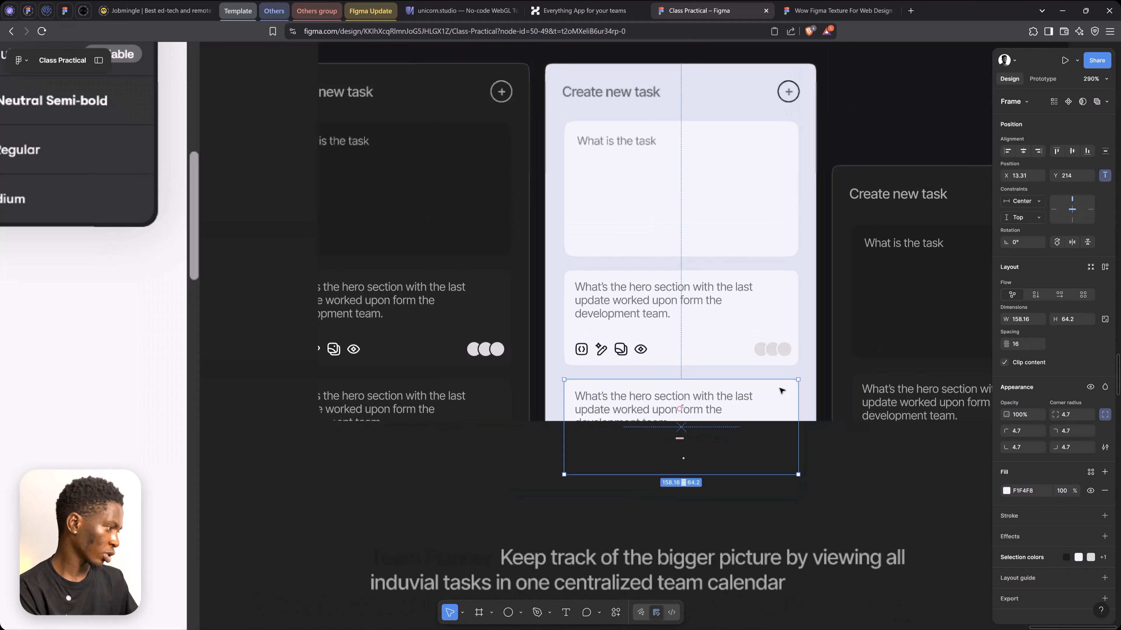
{"action": "scroll", "coordinate": [781, 390], "scroll_direction": "down", "scroll_amount": 5}
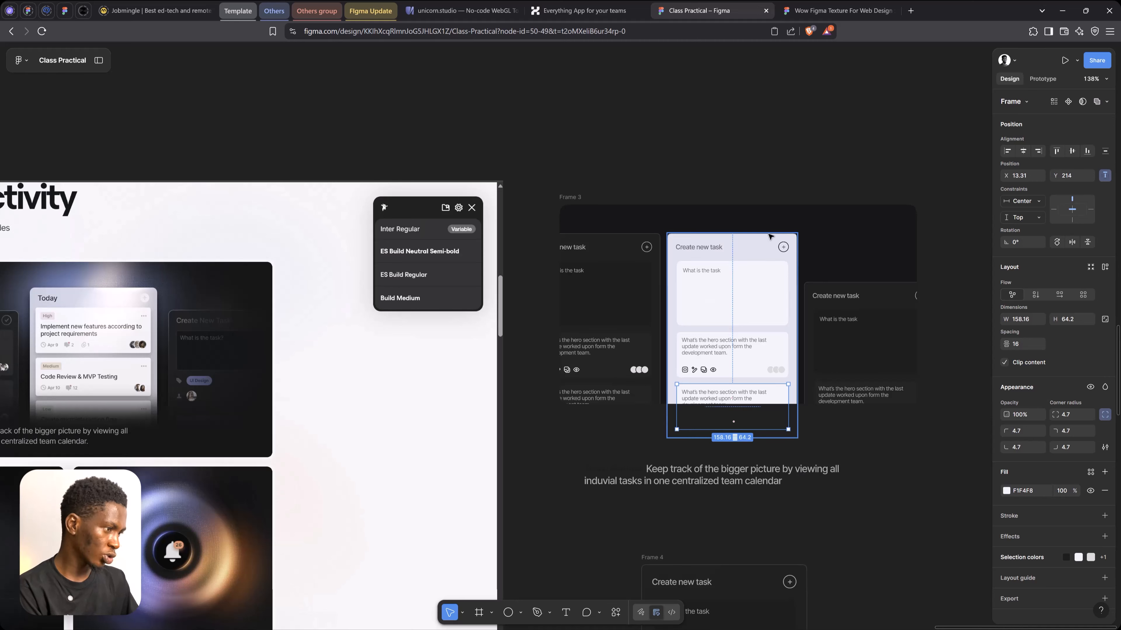
Step: Shrink the circle around the plus icon in the middle card's header to 12 × 12
{"action": "scroll", "coordinate": [769, 237], "scroll_direction": "up", "scroll_amount": 6}
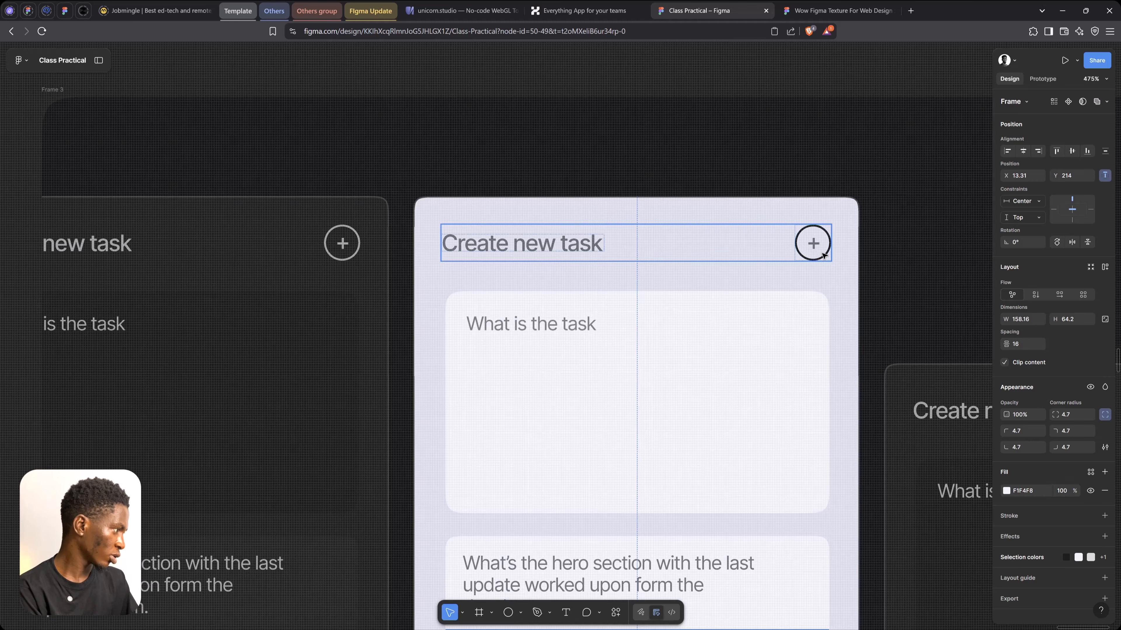
{"action": "left_click", "coordinate": [828, 259], "text": "ctrl"}
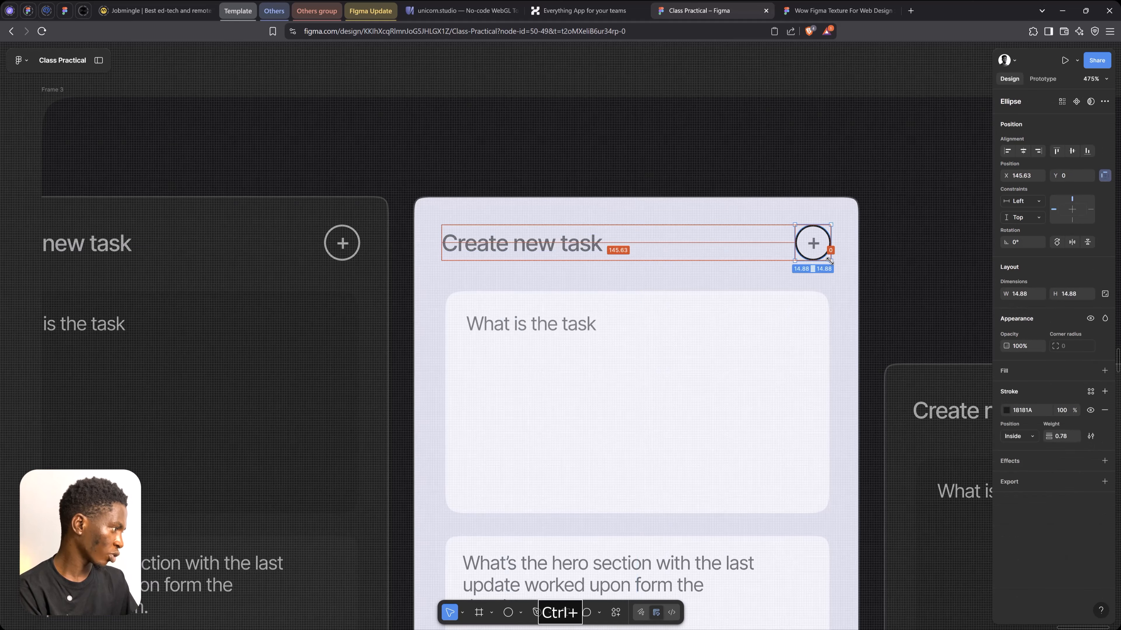
{"action": "left_click_drag", "start_coordinate": [827, 259], "coordinate": [826, 255]}
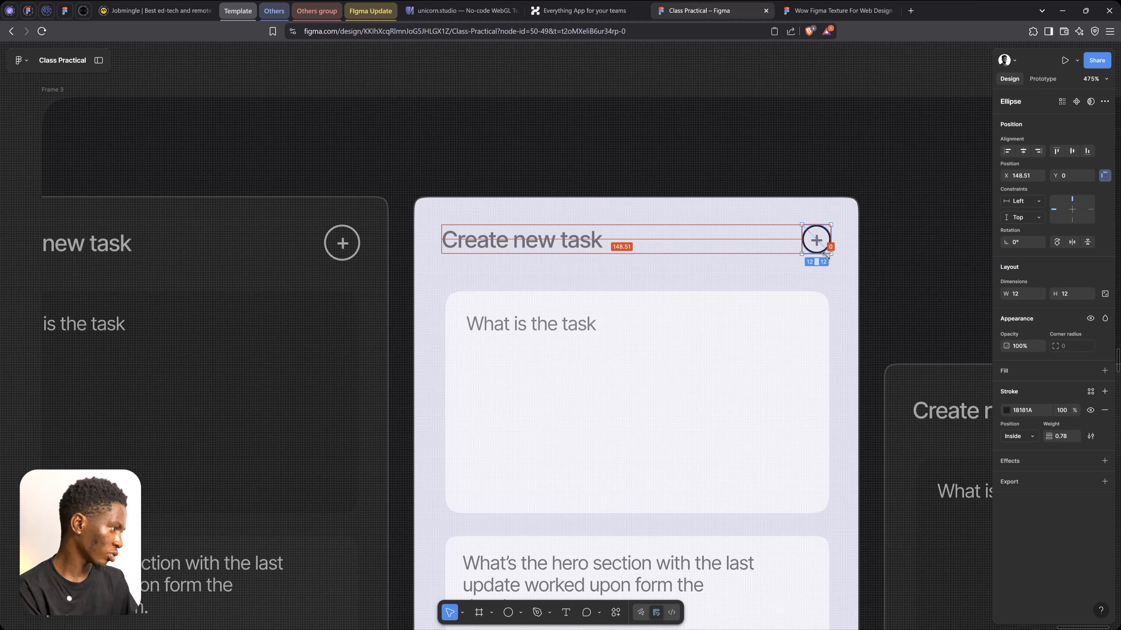
{"action": "left_click", "coordinate": [752, 161]}
{"action": "scroll", "coordinate": [752, 161], "scroll_direction": "down", "scroll_amount": 4}
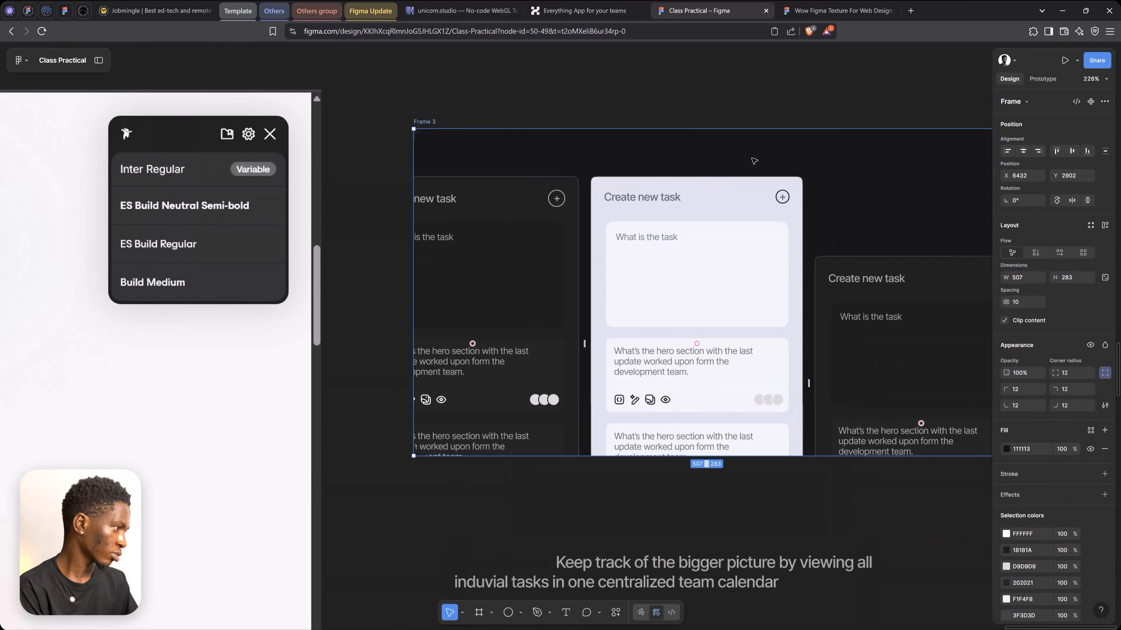
Step: Recolor the stroke of the circle around the plus icon to 66686E, sampled from the plus sign
{"action": "scroll", "coordinate": [775, 185], "scroll_direction": "up", "scroll_amount": 10}
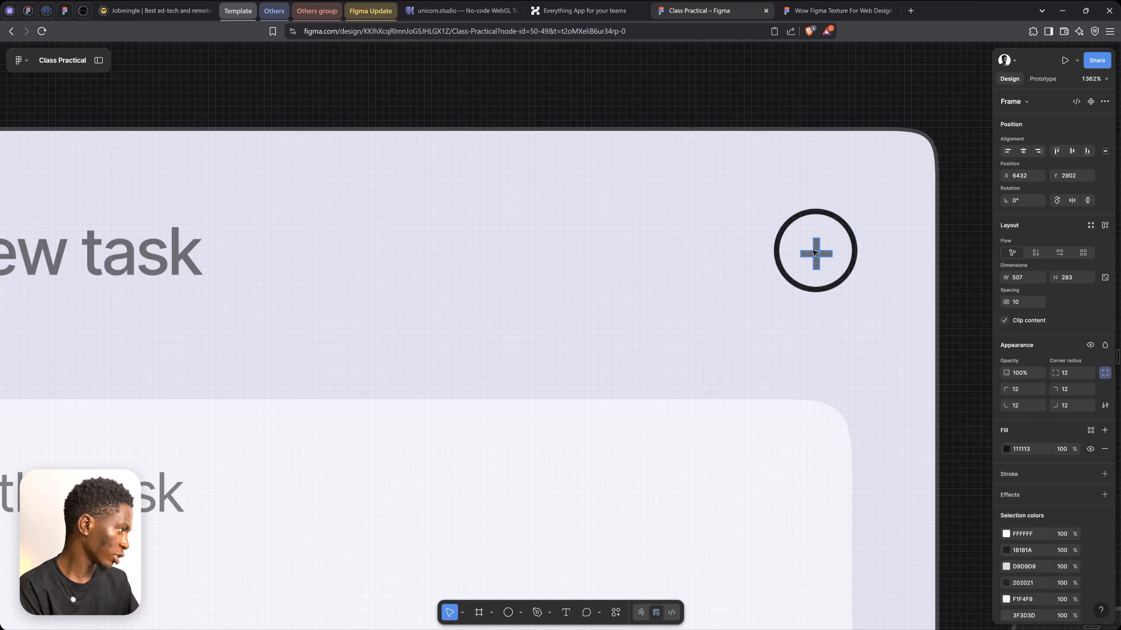
{"action": "left_click", "coordinate": [851, 272], "text": "ctrl"}
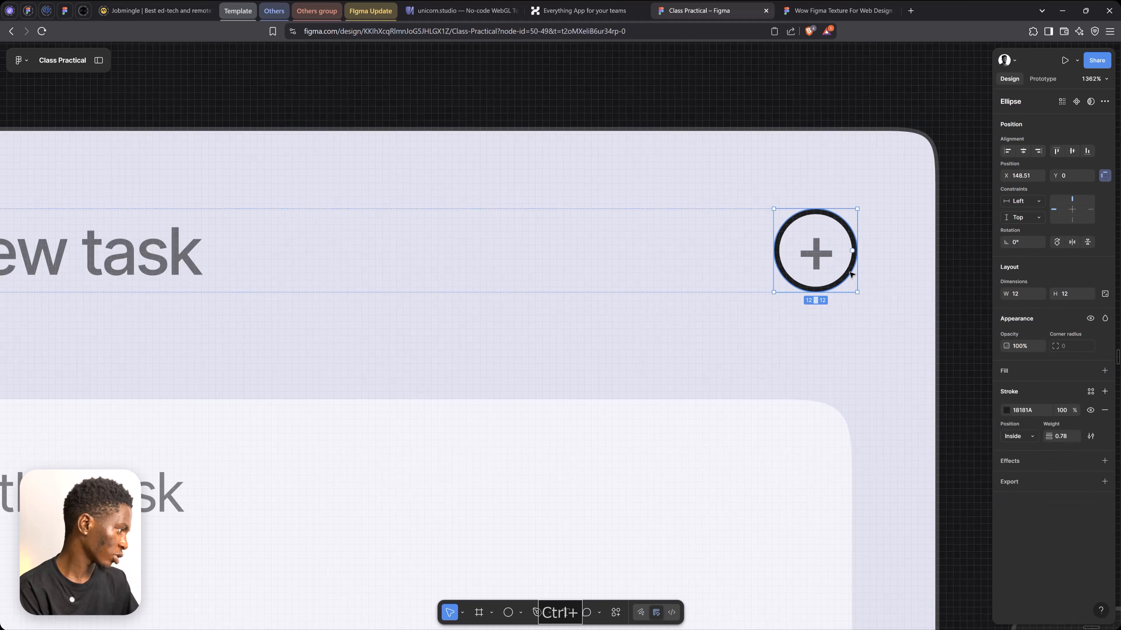
{"action": "left_click", "coordinate": [815, 252]}
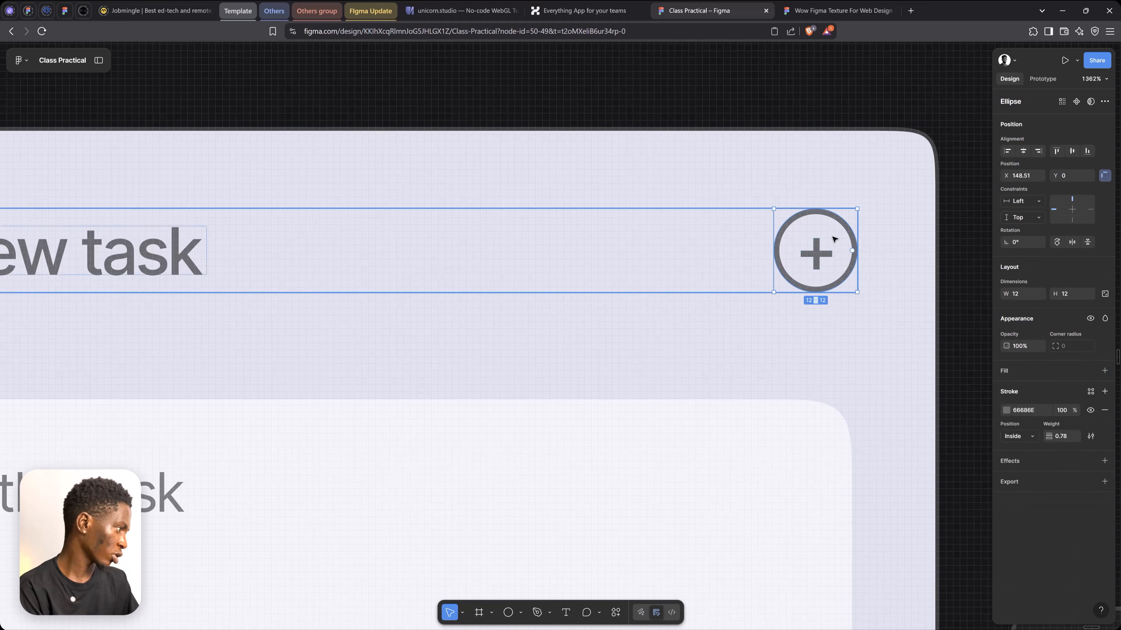
{"action": "scroll", "coordinate": [821, 247], "scroll_direction": "down", "scroll_amount": 5}
{"action": "scroll", "coordinate": [824, 239], "scroll_direction": "down", "scroll_amount": 4}
{"action": "left_click", "coordinate": [653, 151]}
Step: Move the left dark task card straight down in Frame 3, nearly level with the right card
{"action": "key", "text": "space"}
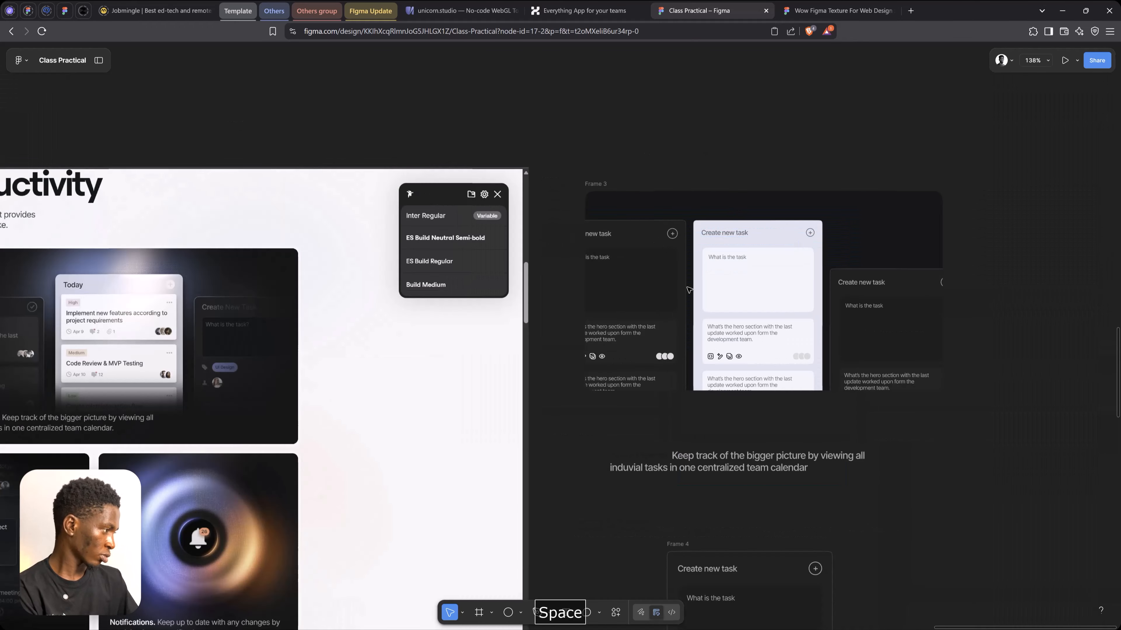
{"action": "left_click_drag", "start_coordinate": [797, 353], "coordinate": [763, 326]}
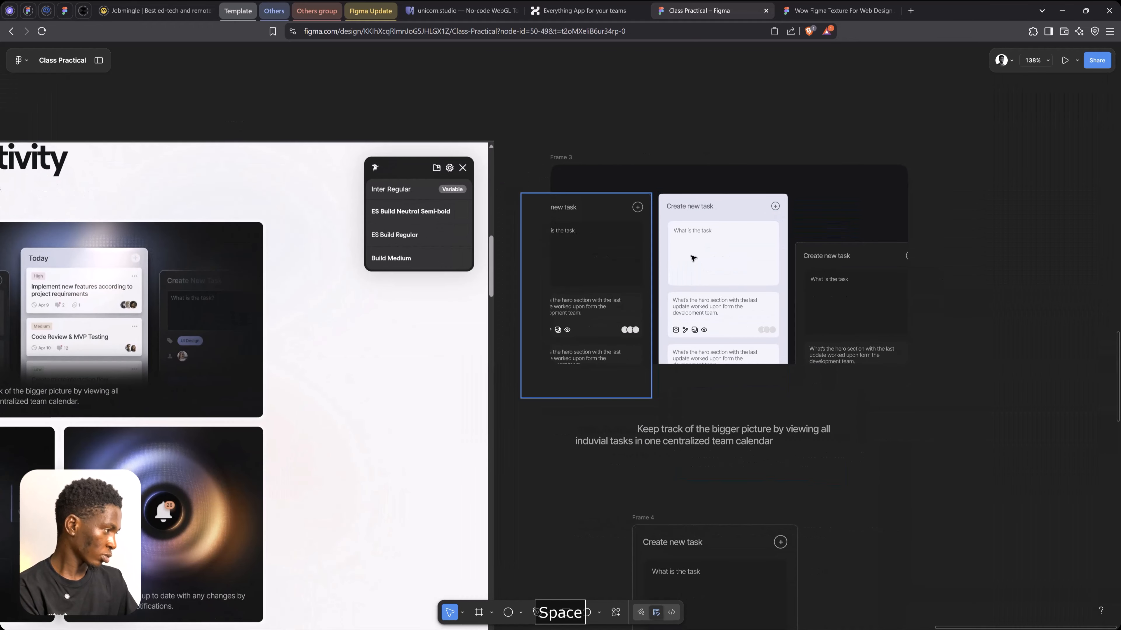
{"action": "left_click", "coordinate": [582, 256]}
{"action": "scroll", "coordinate": [600, 257], "scroll_direction": "left", "scroll_amount": 5}
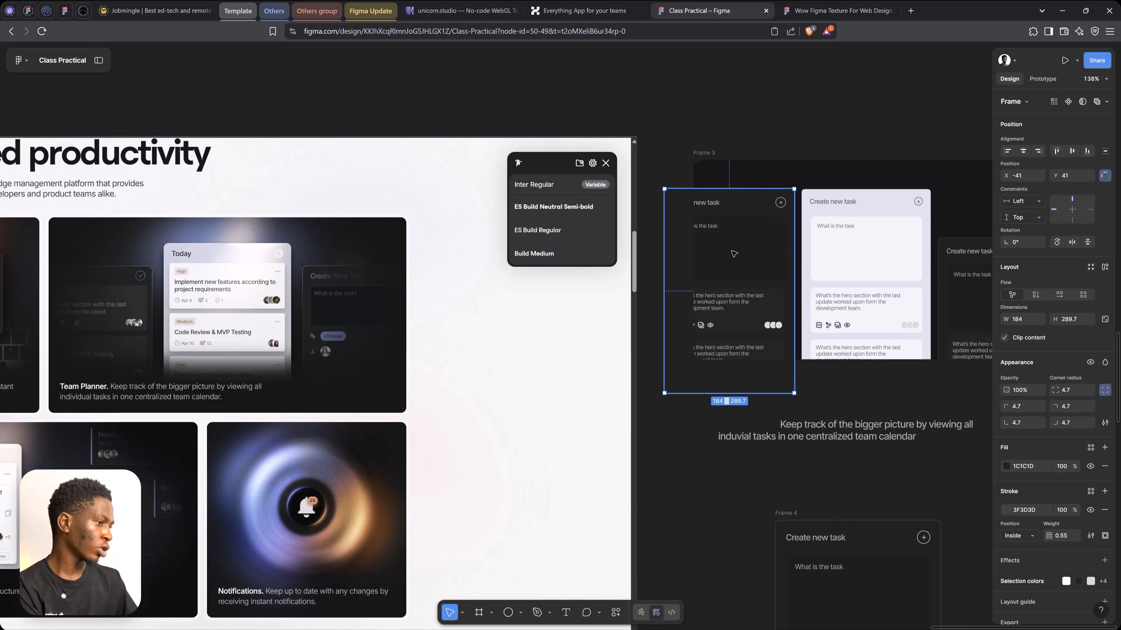
{"action": "left_click_drag", "start_coordinate": [743, 217], "coordinate": [743, 254]}
Step: Give all three task cards in Frame 3 a stroke weight of 1 and a corner radius of 7
{"action": "left_click", "coordinate": [872, 213], "text": "shift"}
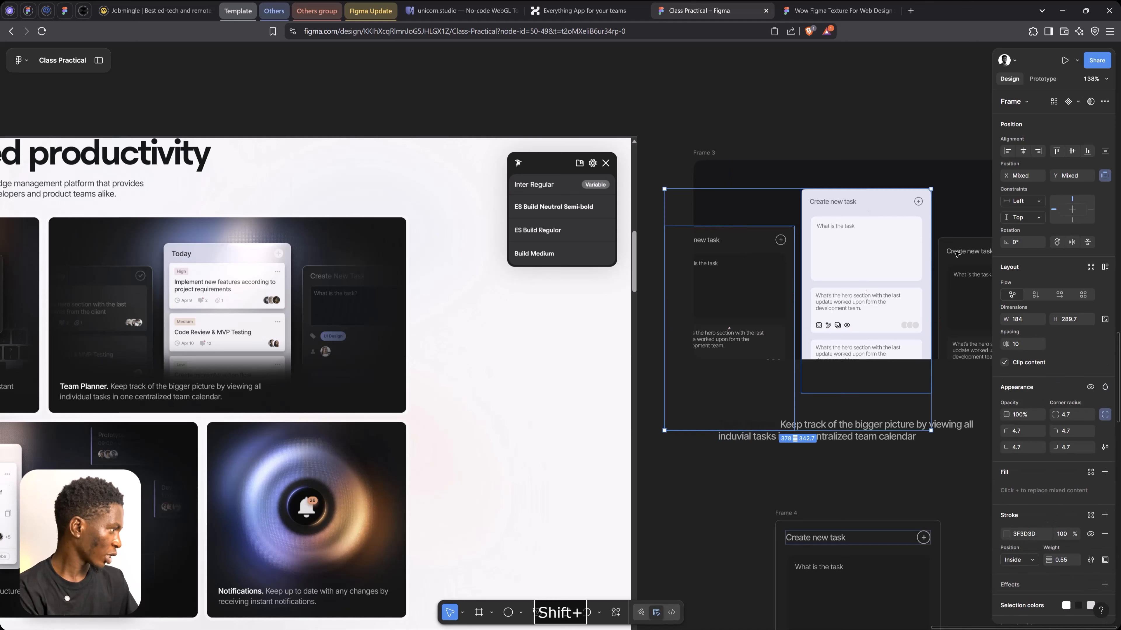
{"action": "left_click", "coordinate": [959, 256], "text": "shift"}
{"action": "scroll", "coordinate": [1013, 466], "scroll_direction": "down", "scroll_amount": 2}
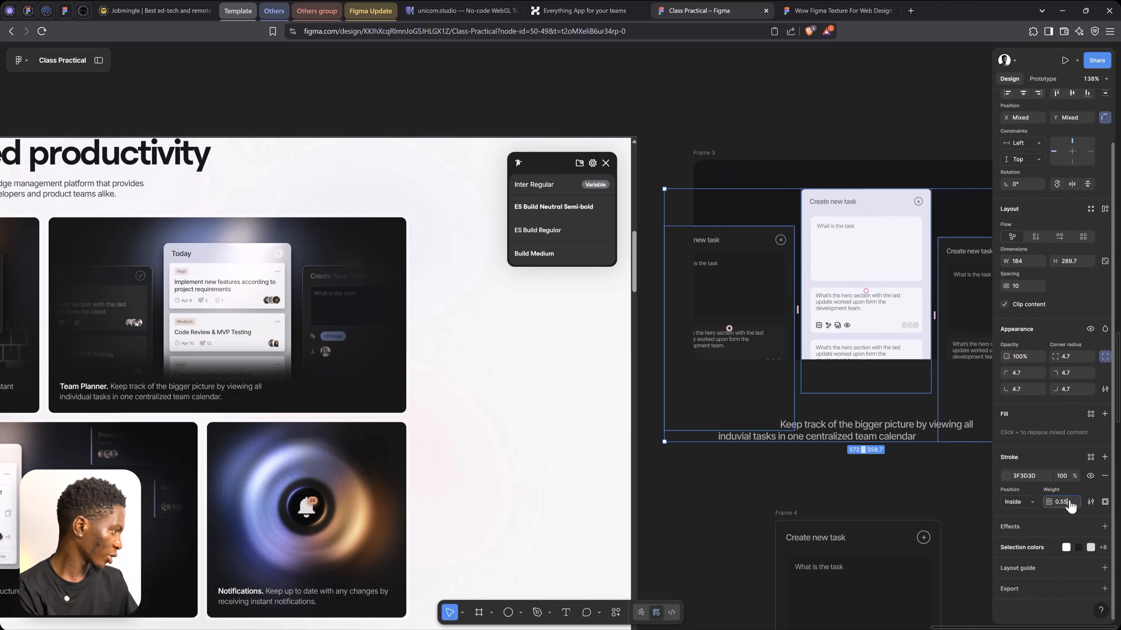
{"action": "type", "text": "1"}
{"action": "key", "text": "Return"}
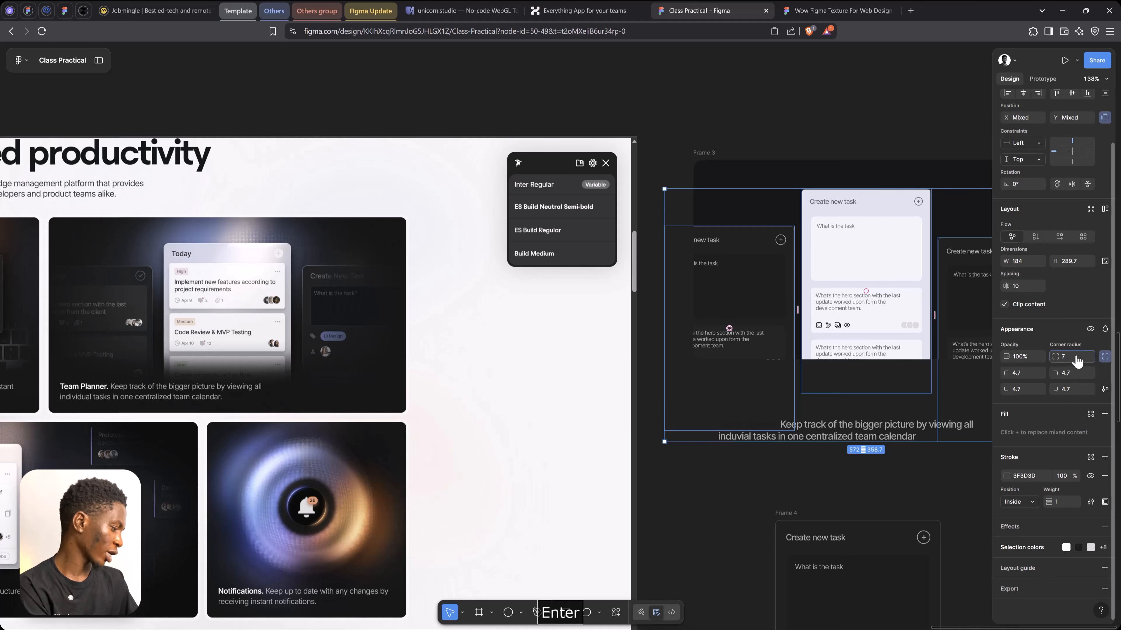
{"action": "key", "text": "Return"}
{"action": "left_click", "coordinate": [909, 119]}
Step: Group the left, middle and right task cards of Frame 3 together
{"action": "key", "text": "space"}
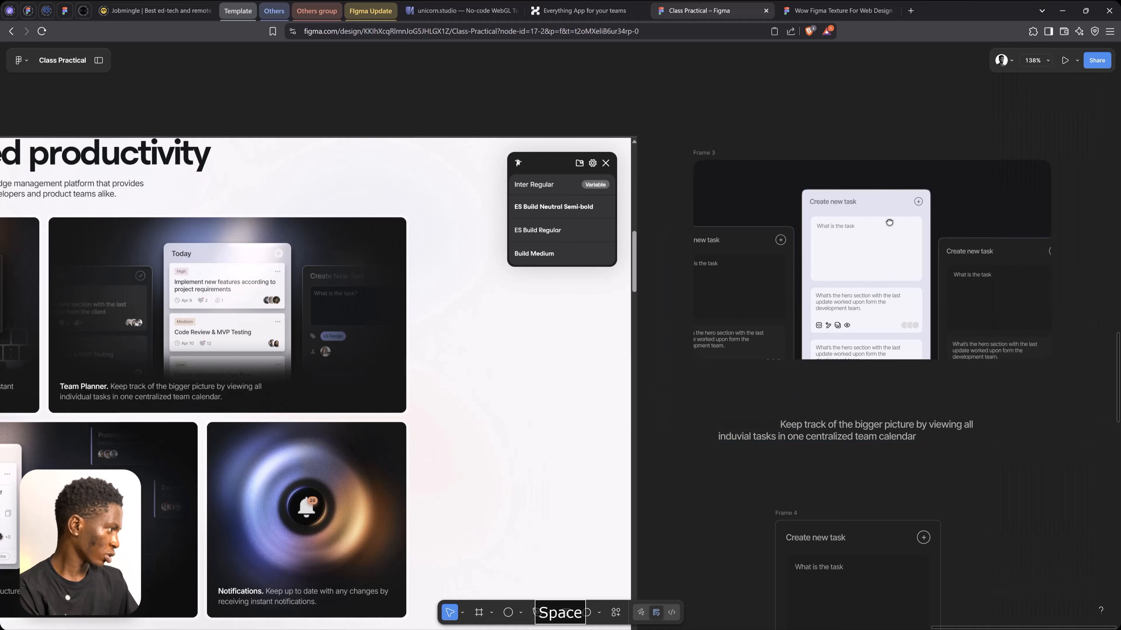
{"action": "left_click_drag", "start_coordinate": [889, 222], "coordinate": [721, 219]}
{"action": "left_click", "coordinate": [656, 430]}
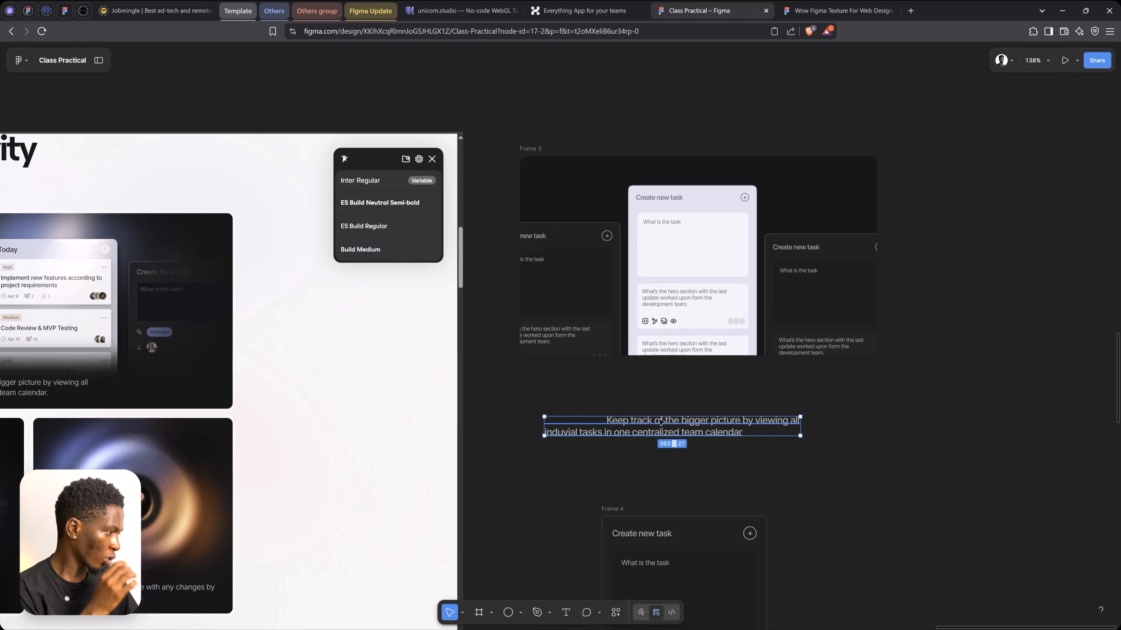
{"action": "left_click", "coordinate": [689, 245], "text": "shift"}
{"action": "left_click", "coordinate": [802, 257], "text": "shift"}
{"action": "key", "text": "ctrl+g"}
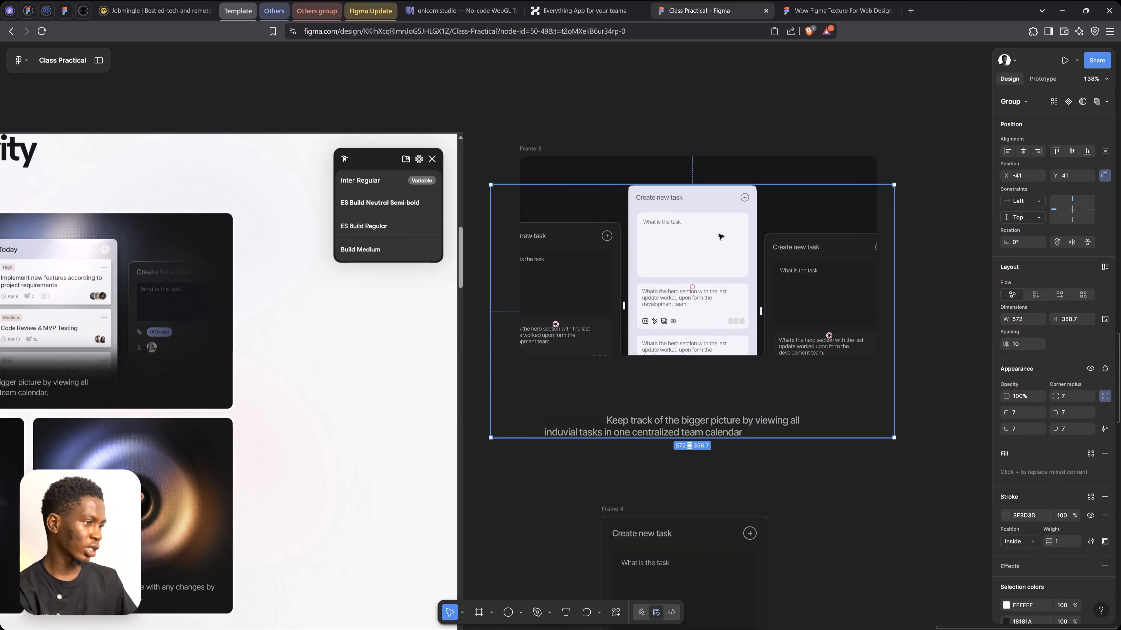
Step: Try to reuse the pixels texture layer from Frame 1 by pasting a copy onto the empty canvas
{"action": "key", "text": "space"}
{"action": "left_click_drag", "start_coordinate": [293, 221], "coordinate": [342, 218]}
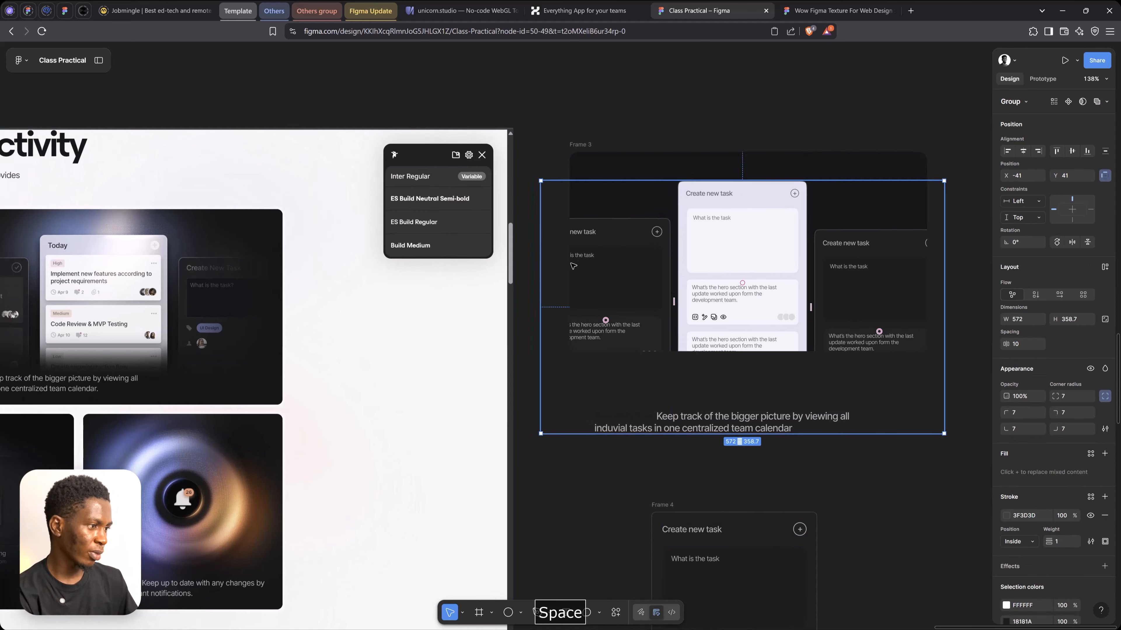
{"action": "scroll", "coordinate": [728, 256], "scroll_direction": "down", "scroll_amount": 5}
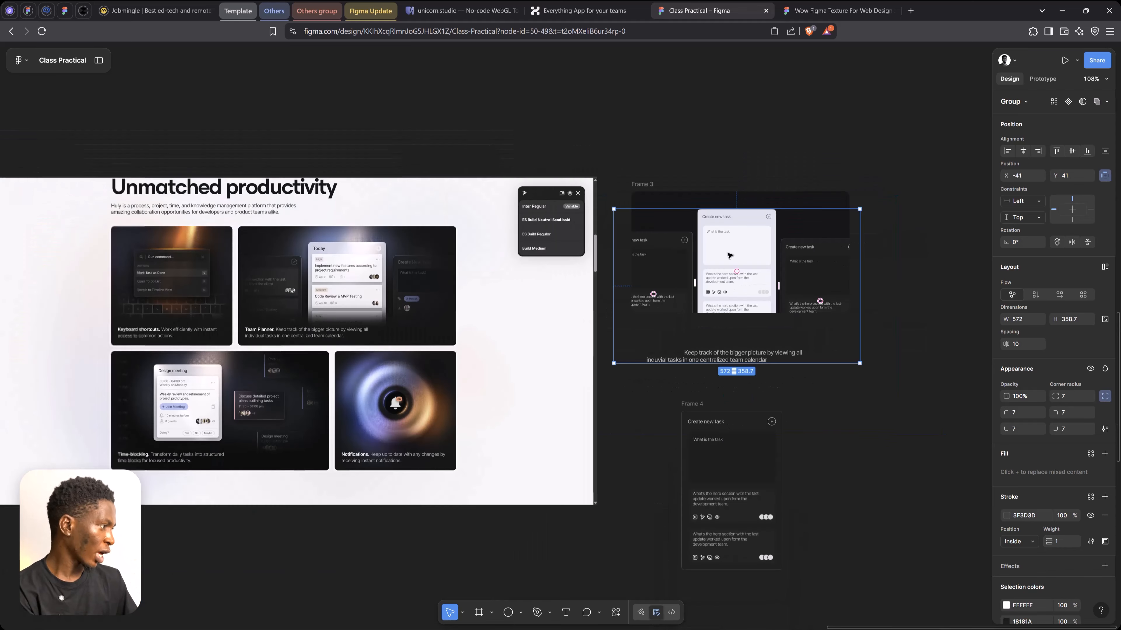
{"action": "key", "text": "space"}
{"action": "left_click_drag", "start_coordinate": [134, 281], "coordinate": [430, 251]}
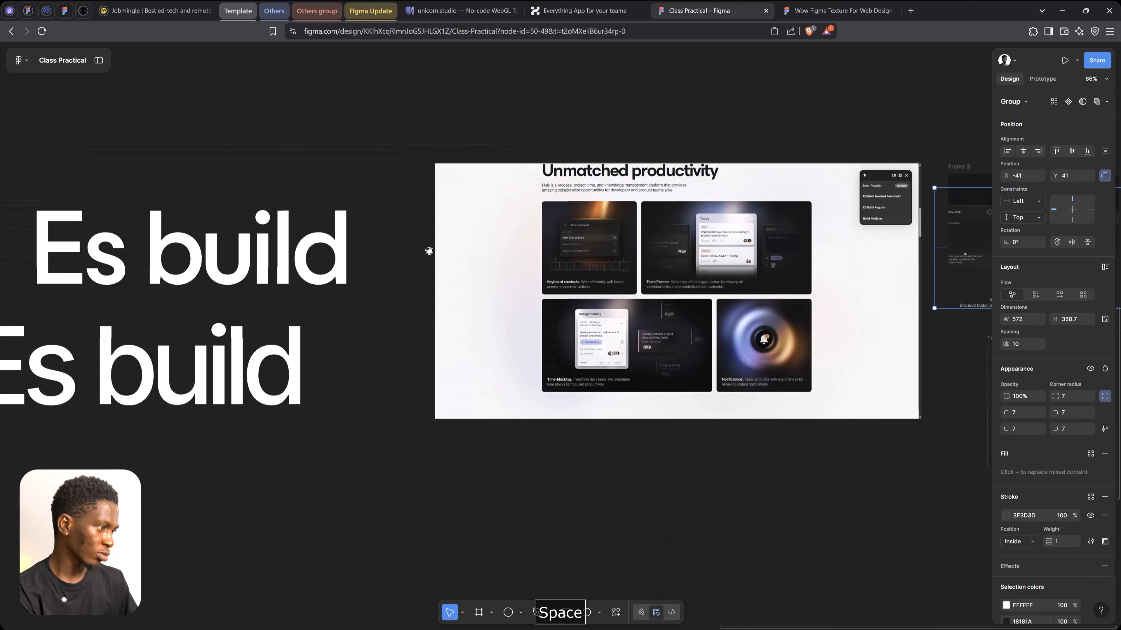
{"action": "scroll", "coordinate": [265, 241], "scroll_direction": "down", "scroll_amount": 5}
{"action": "left_click_drag", "start_coordinate": [18, 262], "coordinate": [190, 242]}
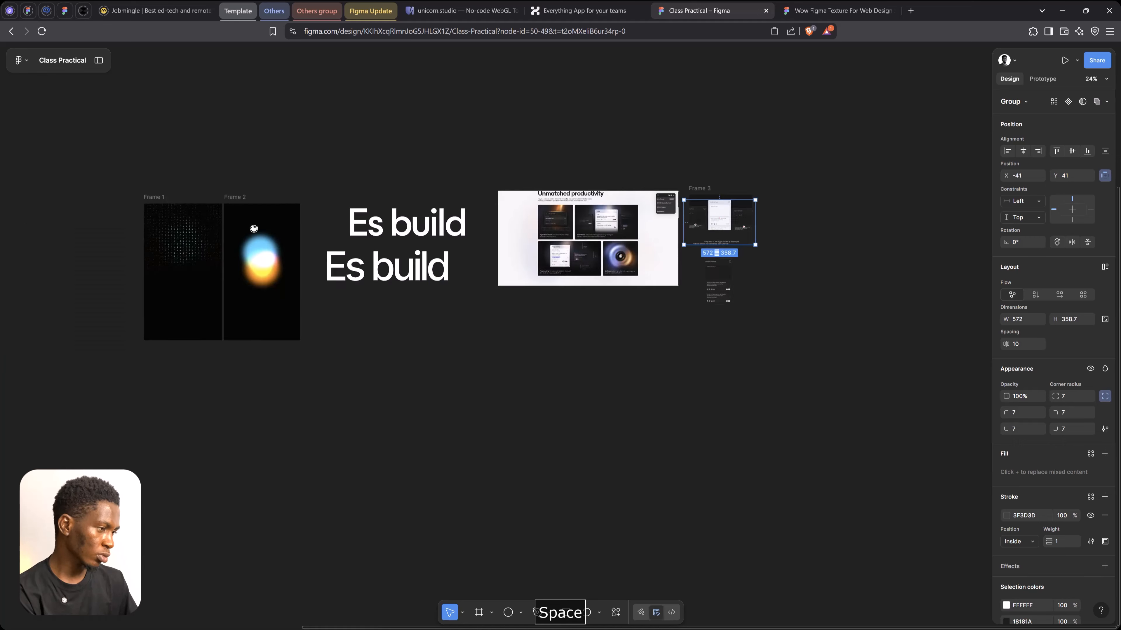
{"action": "left_click", "coordinate": [181, 240]}
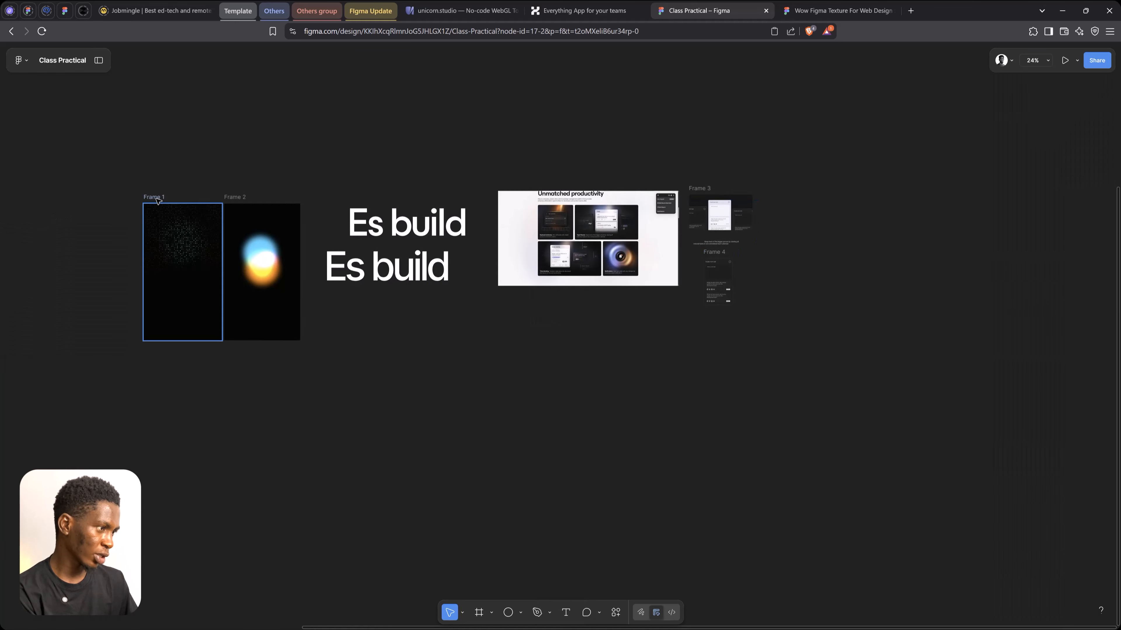
{"action": "left_click", "coordinate": [99, 60]}
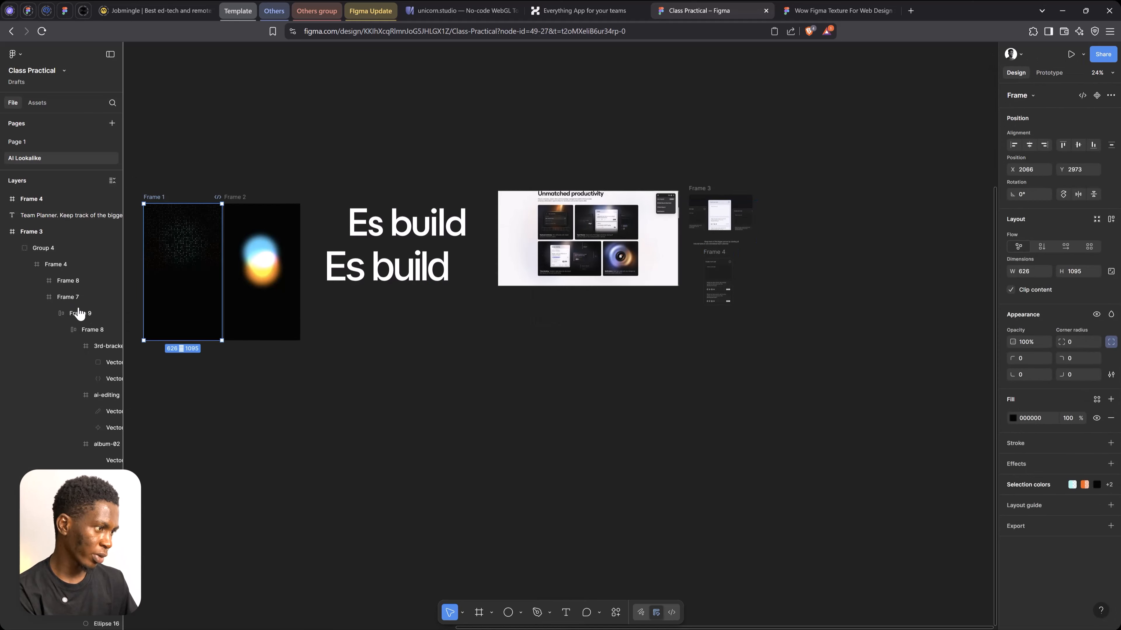
{"action": "left_click", "coordinate": [72, 529]}
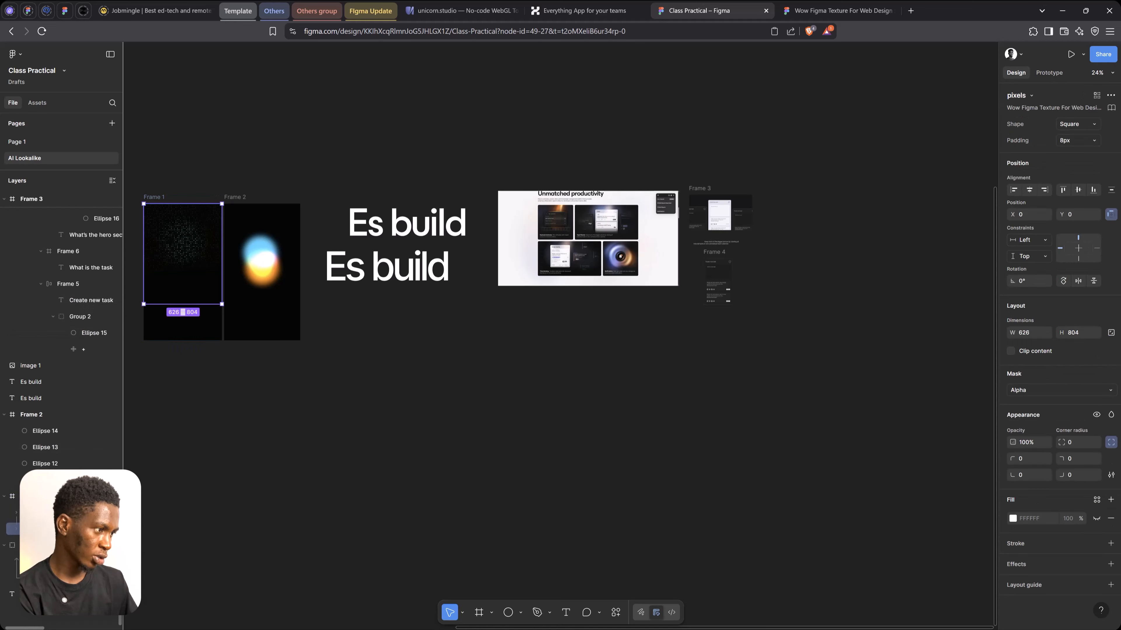
{"action": "key", "text": "ctrl+c"}
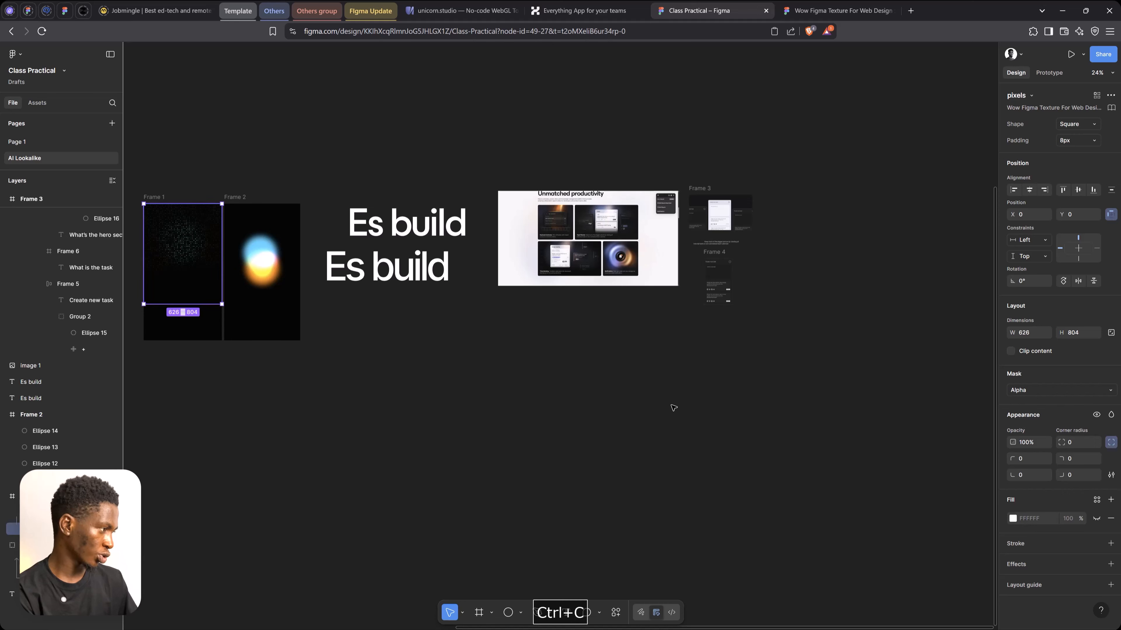
{"action": "left_click", "coordinate": [728, 346]}
{"action": "key", "text": "ctrl+v"}
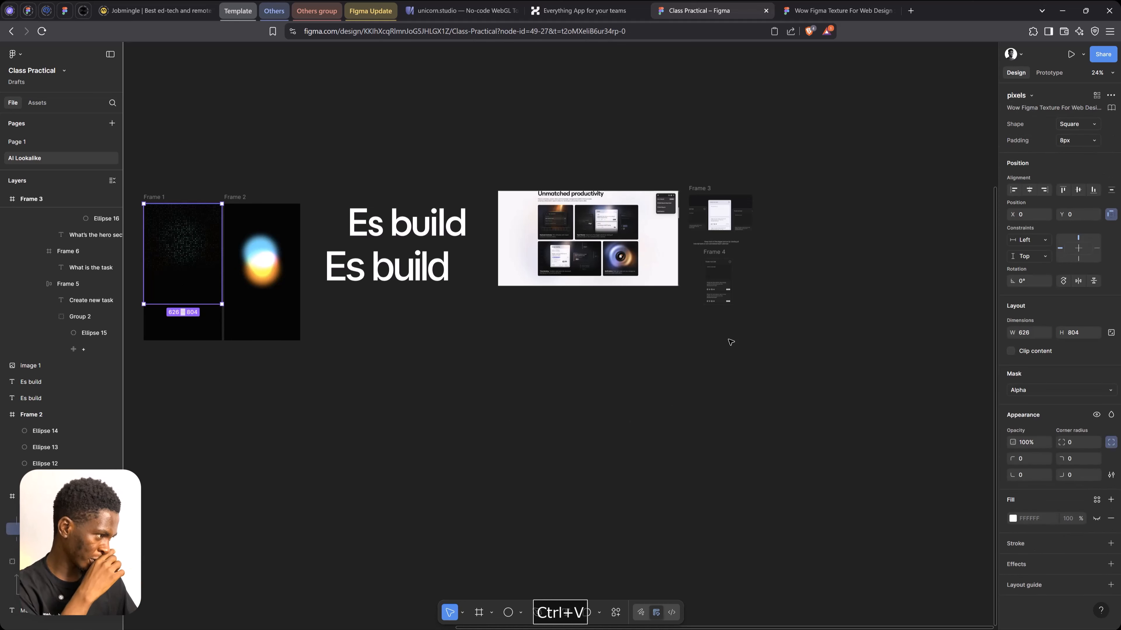
Step: Copy the 500 × 500 pixels texture from the Wow Figma Texture file into Class Practical and delete the earlier pasted mask copy
{"action": "left_click", "coordinate": [838, 10]}
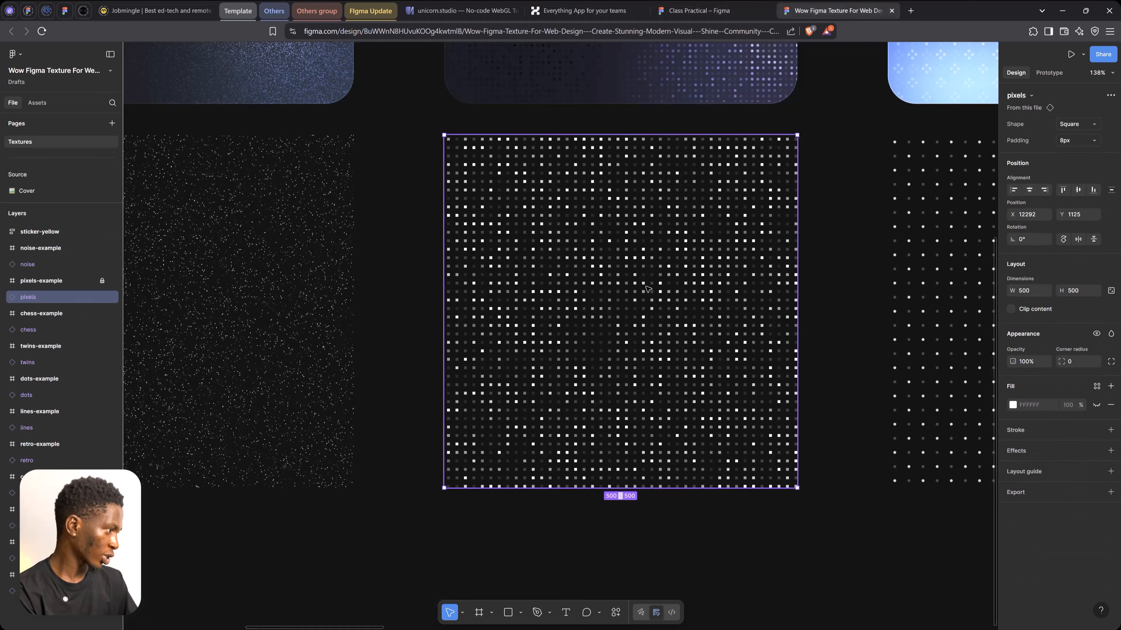
{"action": "key", "text": "ctrl+c"}
{"action": "left_click", "coordinate": [741, 6]}
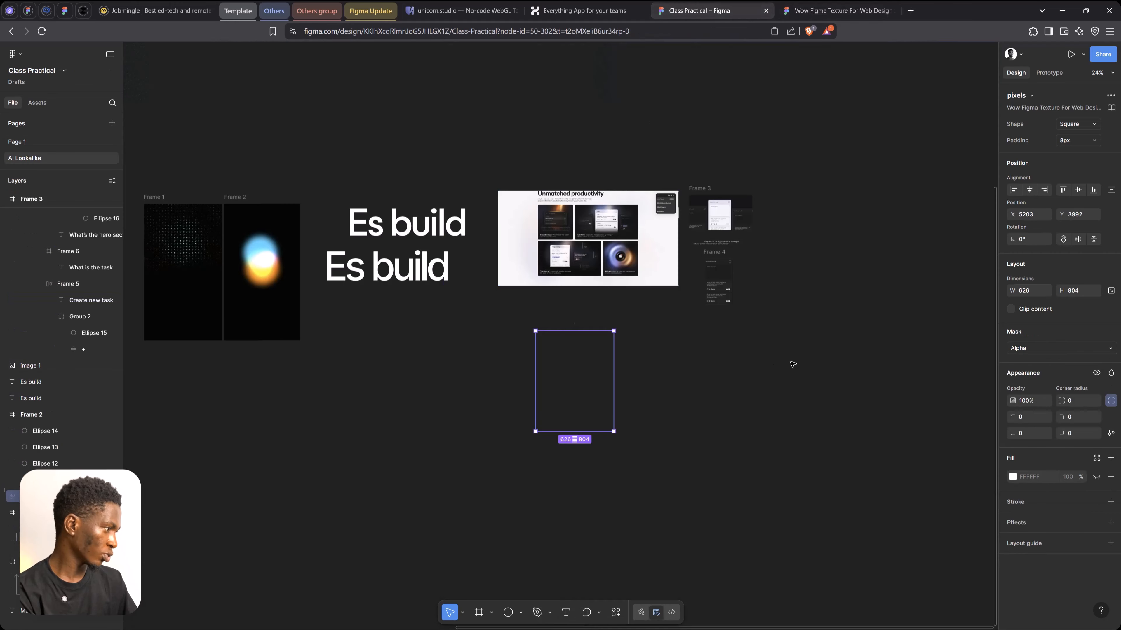
{"action": "left_click", "coordinate": [793, 363]}
{"action": "key", "text": "ctrl+v"}
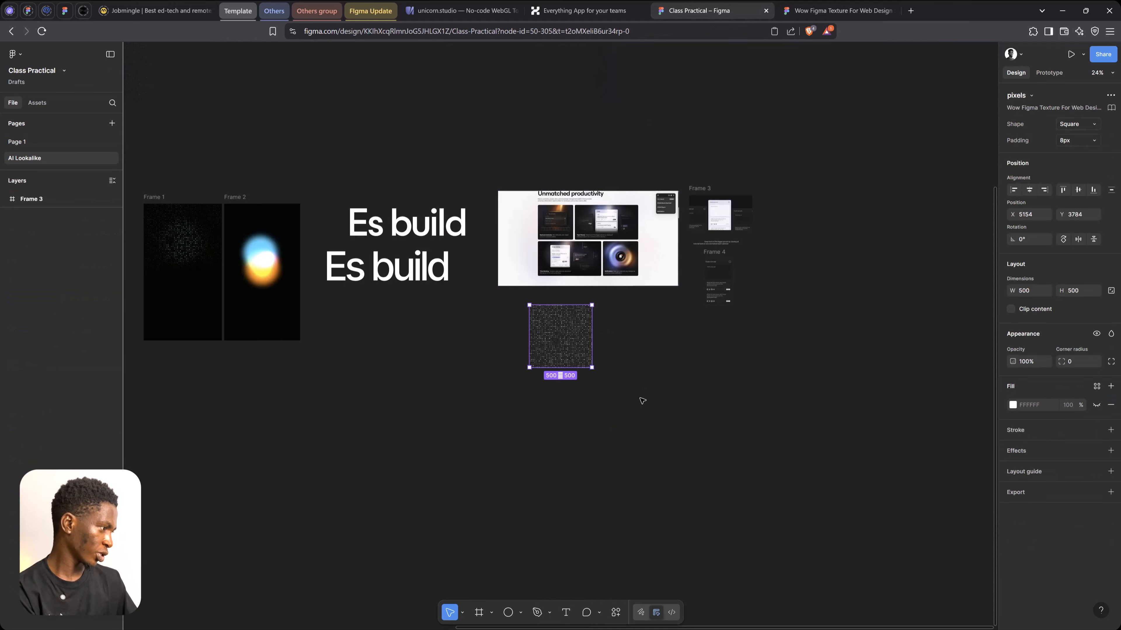
{"action": "left_click", "coordinate": [580, 410]}
{"action": "key", "text": "Delete"}
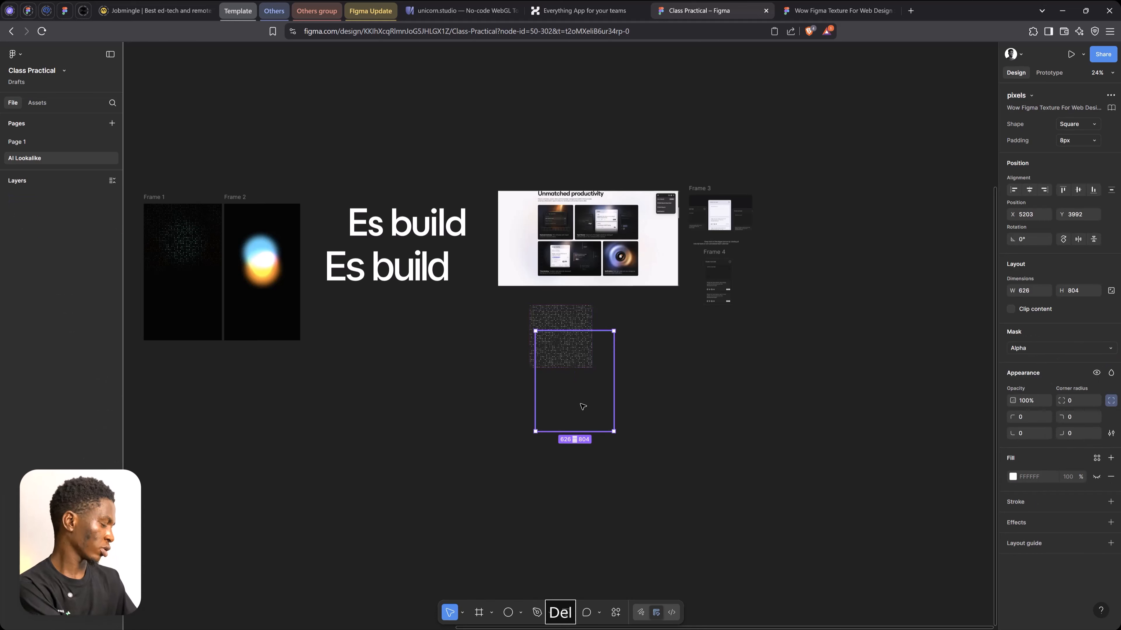
Step: Move the pixels texture beside Frame 3 and scale it down to 199 × 199
{"action": "scroll", "coordinate": [647, 392], "scroll_direction": "up", "scroll_amount": 5}
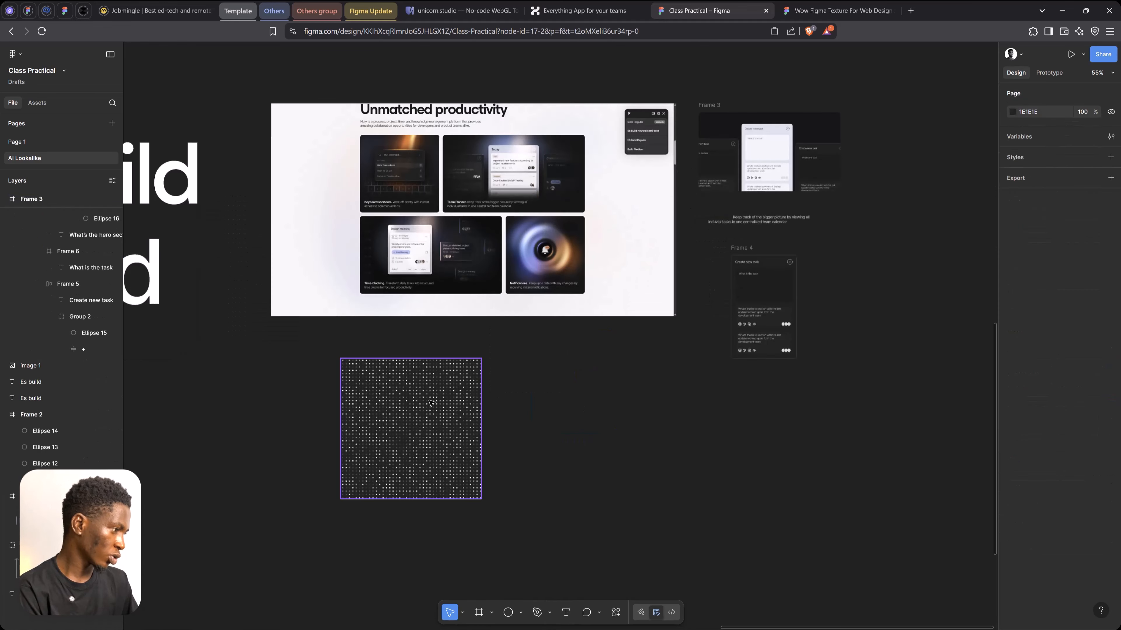
{"action": "left_click_drag", "start_coordinate": [438, 388], "coordinate": [729, 232]}
{"action": "scroll", "coordinate": [905, 97], "scroll_direction": "up", "scroll_amount": 5}
{"action": "key", "text": "space"}
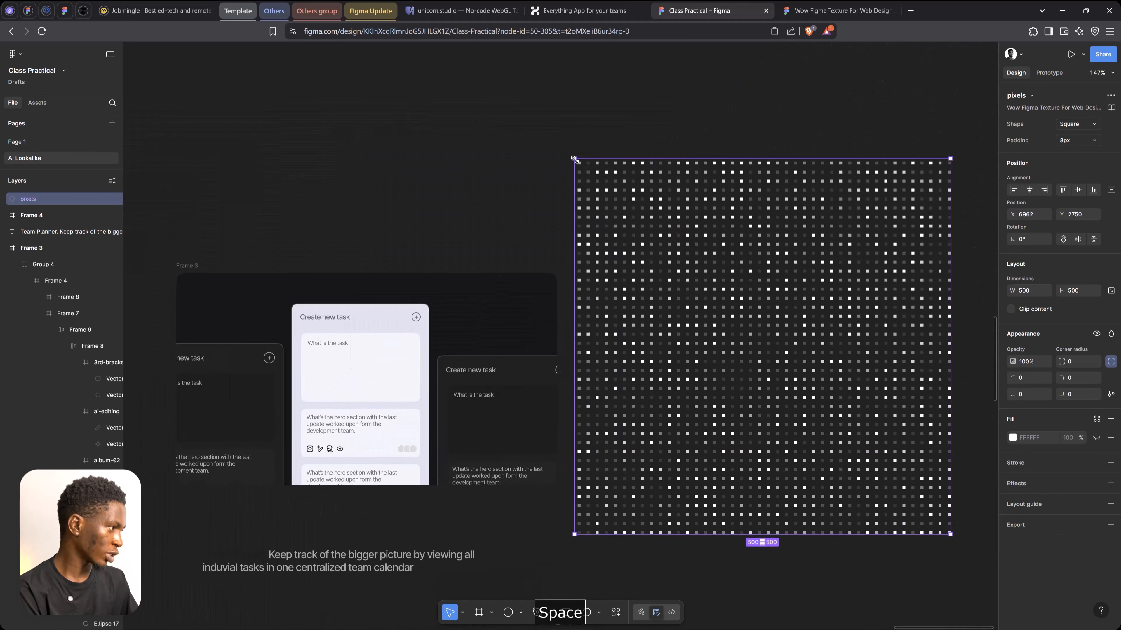
{"action": "left_click_drag", "start_coordinate": [779, 327], "coordinate": [824, 384]}
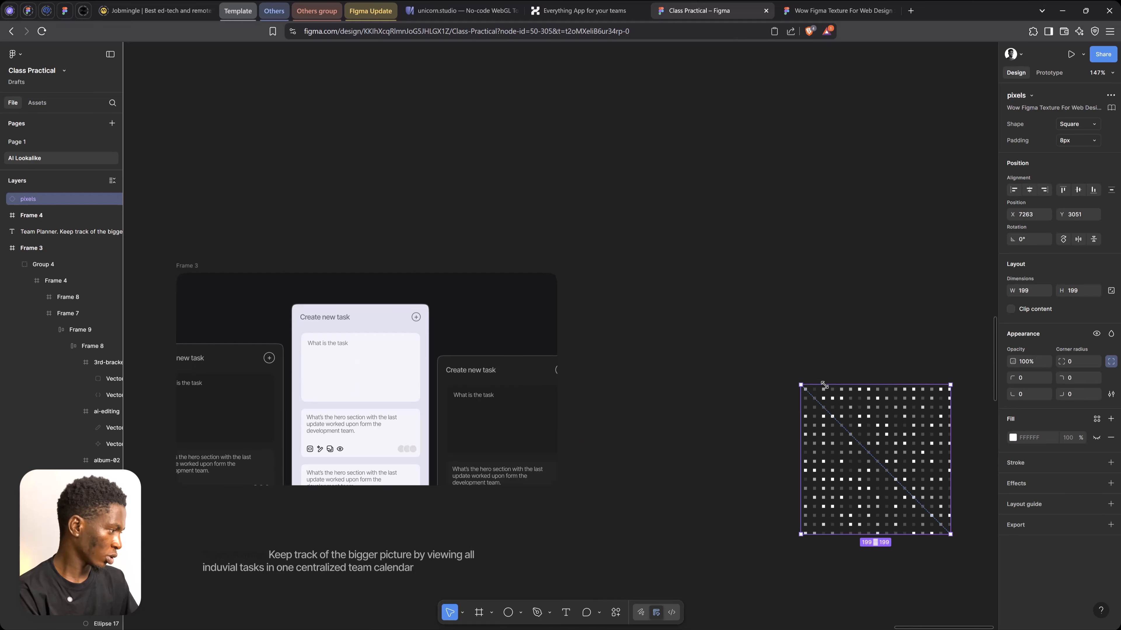
Step: Place the pixels texture inside Frame 3 at X 234, Y -41 and send it to the back
{"action": "key", "text": "space"}
{"action": "left_click_drag", "start_coordinate": [393, 344], "coordinate": [150, 296]}
{"action": "left_click_drag", "start_coordinate": [873, 423], "coordinate": [438, 284]}
{"action": "key", "text": "ctrl+shift+["}
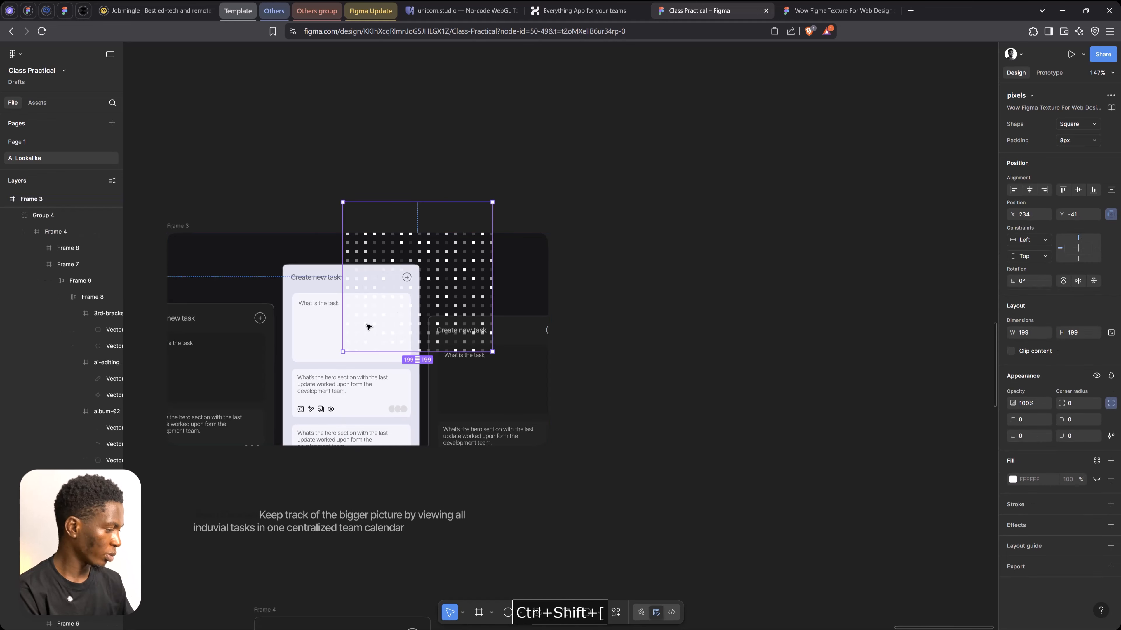
Step: Move the card group out of Frame 3 and stretch the pixels texture to 507 × 250 across the frame's width
{"action": "left_click_drag", "start_coordinate": [285, 382], "coordinate": [909, 266]}
{"action": "left_click_drag", "start_coordinate": [250, 281], "coordinate": [562, 273]}
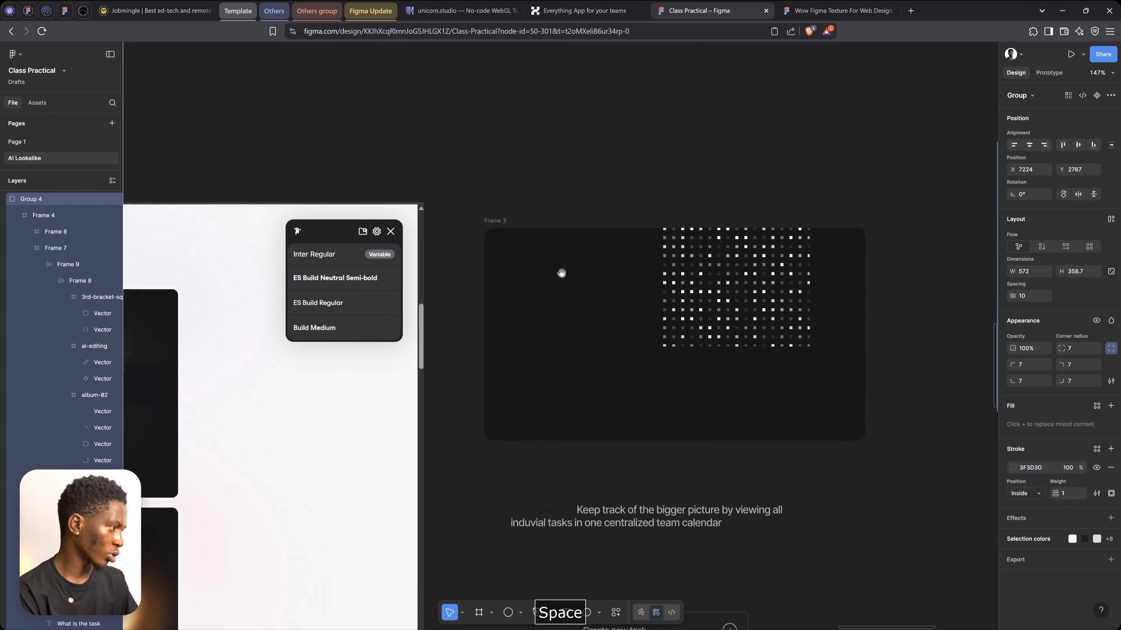
{"action": "left_click", "coordinate": [674, 284]}
{"action": "left_click_drag", "start_coordinate": [659, 277], "coordinate": [482, 263]}
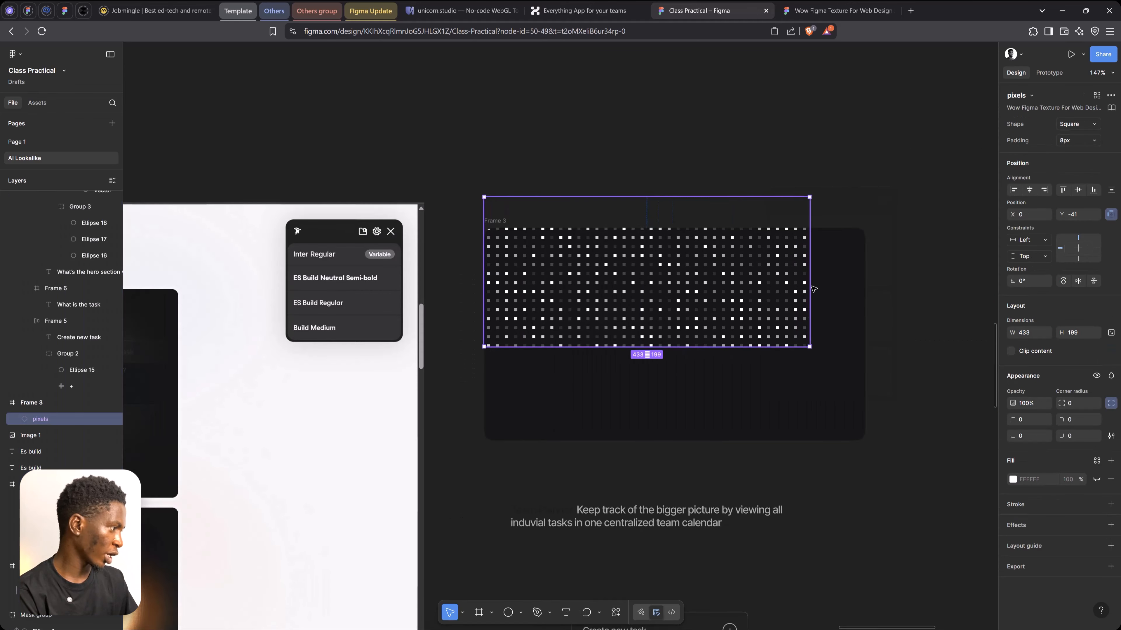
{"action": "left_click_drag", "start_coordinate": [809, 285], "coordinate": [867, 283]}
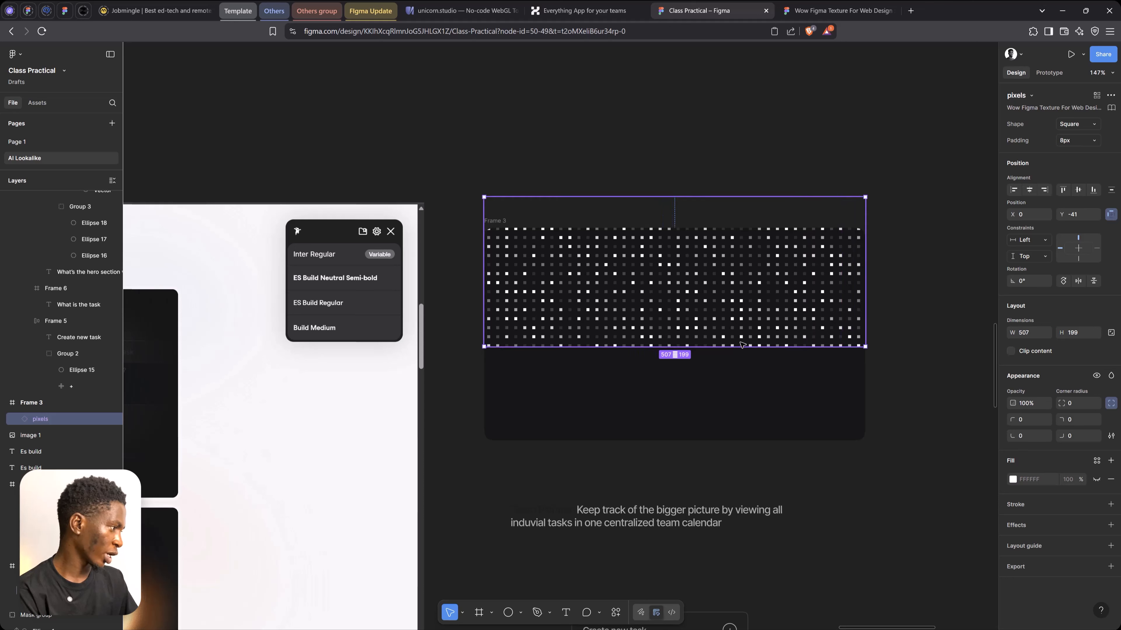
{"action": "left_click_drag", "start_coordinate": [742, 348], "coordinate": [742, 385]}
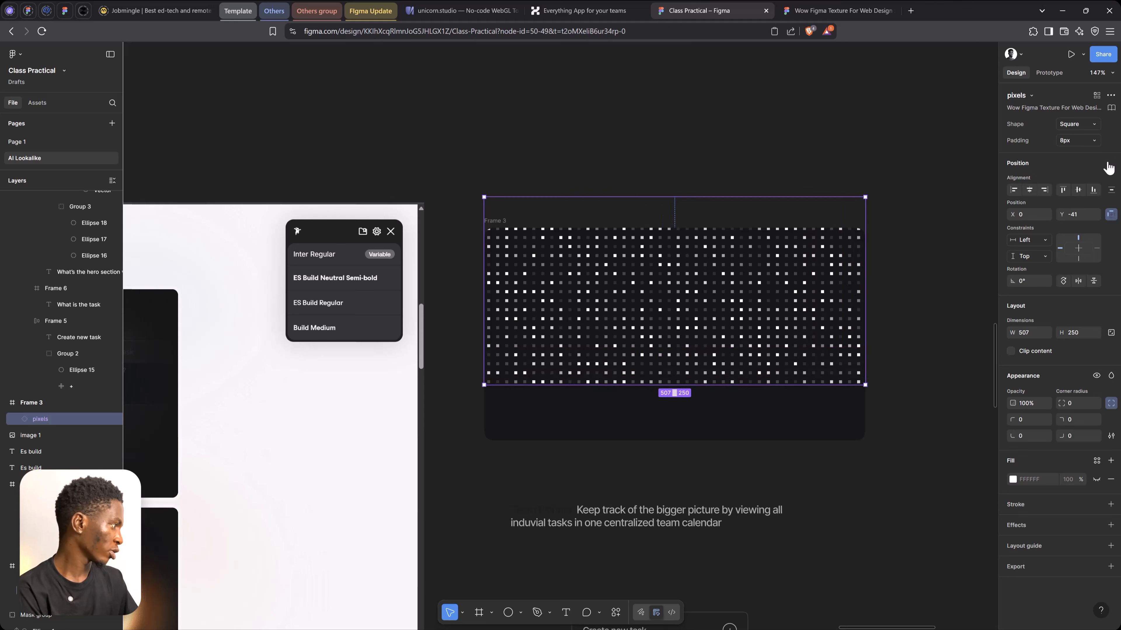
Step: Set the pixels texture's padding to 4px and its shape to Circle
{"action": "left_click", "coordinate": [1076, 142]}
{"action": "left_click", "coordinate": [1031, 140]}
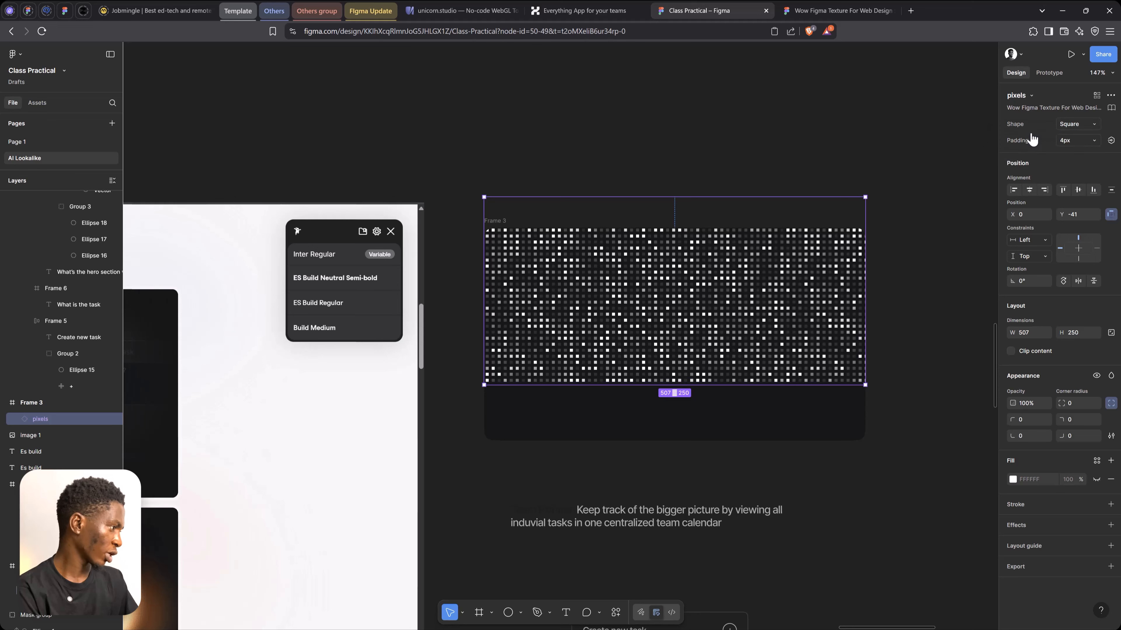
{"action": "left_click", "coordinate": [1078, 128]}
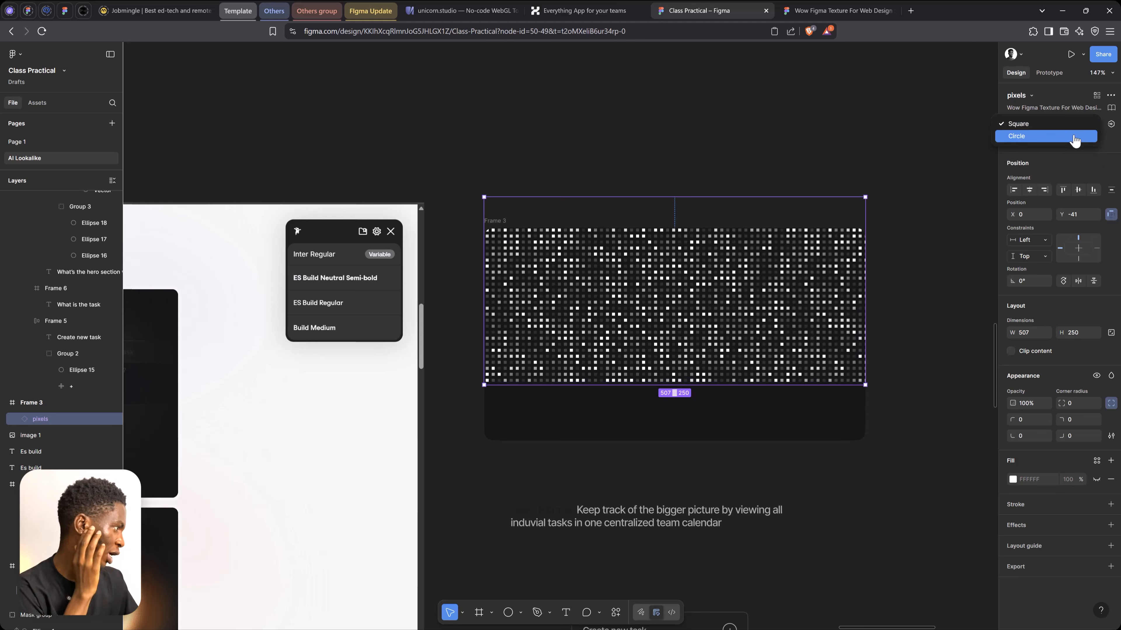
{"action": "left_click", "coordinate": [1075, 139]}
Step: Draw a circle about 138 × 138 over the pixels texture and use the texture as its mask
{"action": "key", "text": "o"}
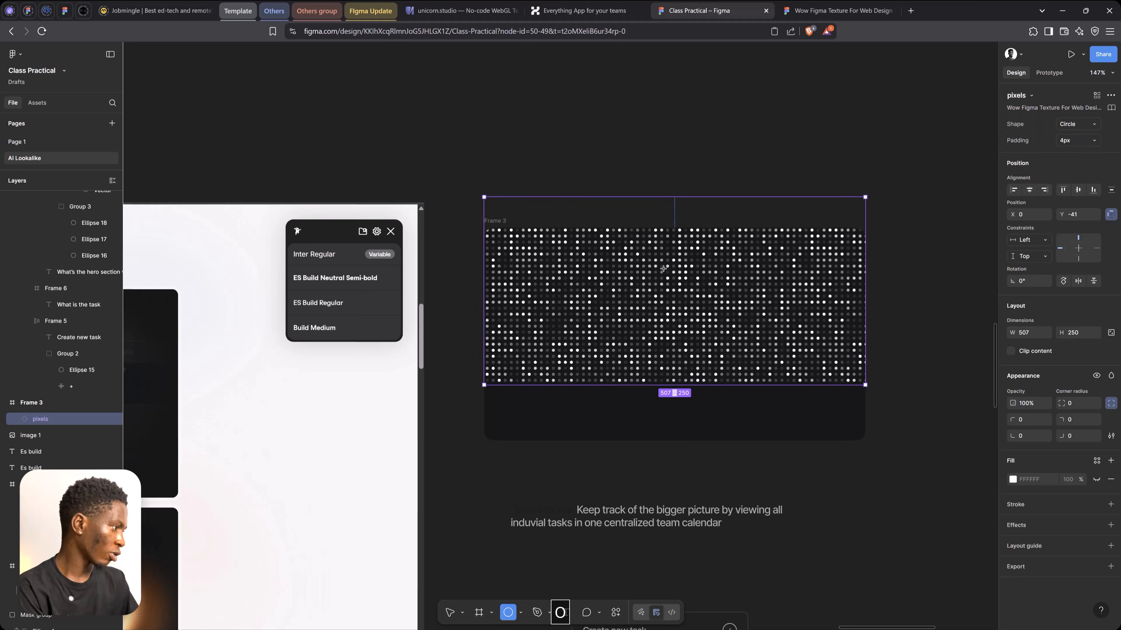
{"action": "left_click_drag", "start_coordinate": [625, 263], "coordinate": [729, 367]}
{"action": "left_click_drag", "start_coordinate": [686, 324], "coordinate": [689, 301]}
{"action": "left_click", "coordinate": [776, 302], "text": "shift"}
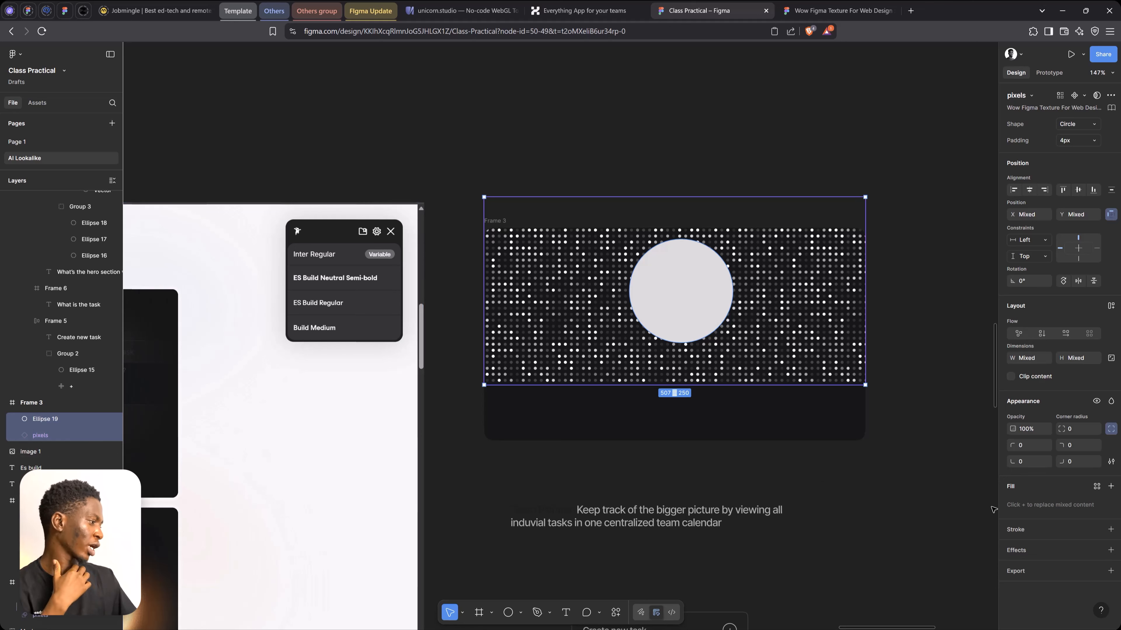
{"action": "right_click", "coordinate": [675, 256]}
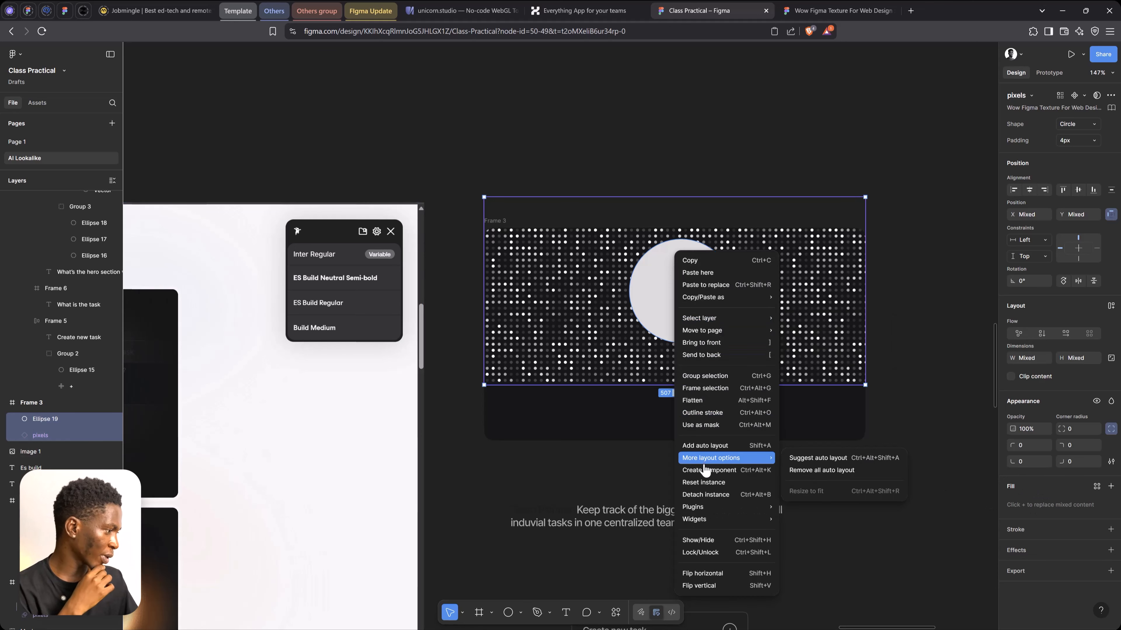
{"action": "left_click", "coordinate": [719, 425]}
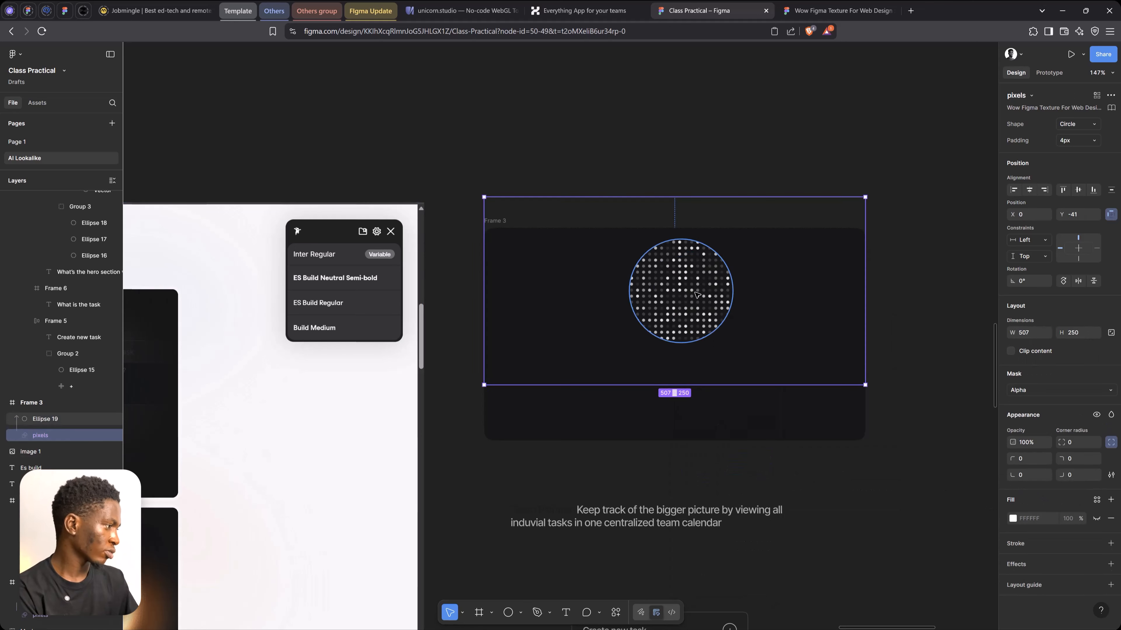
Step: Sample the circle's fill from the glow in the reference Team Planner card and lighten it to D3C8D3
{"action": "scroll", "coordinate": [993, 384], "scroll_direction": "down", "scroll_amount": 5}
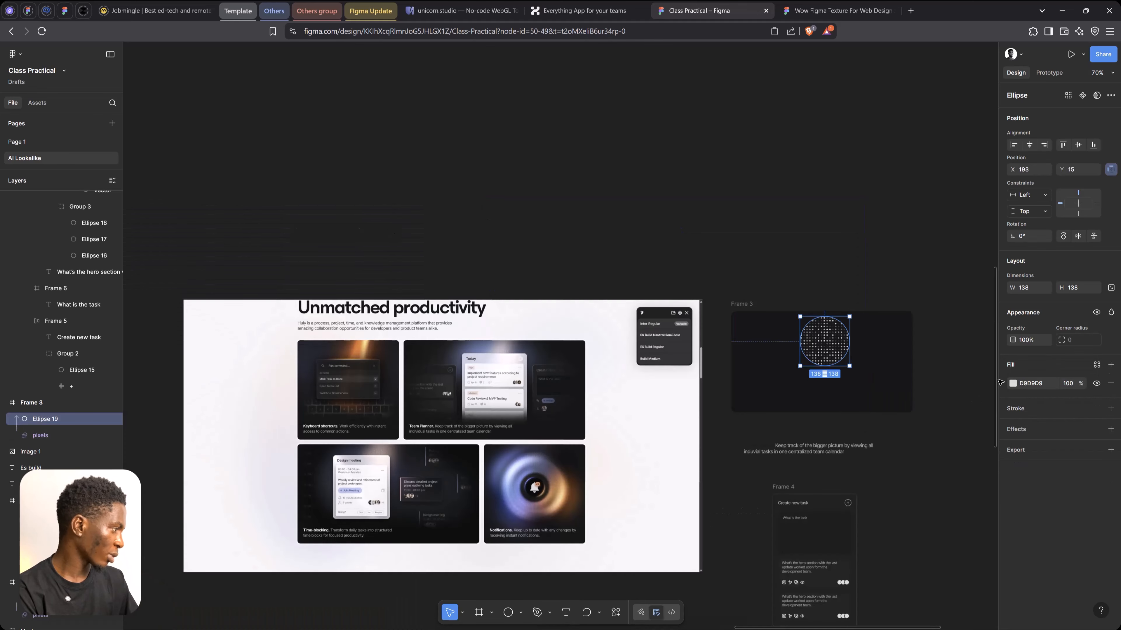
{"action": "left_click", "coordinate": [1013, 383]}
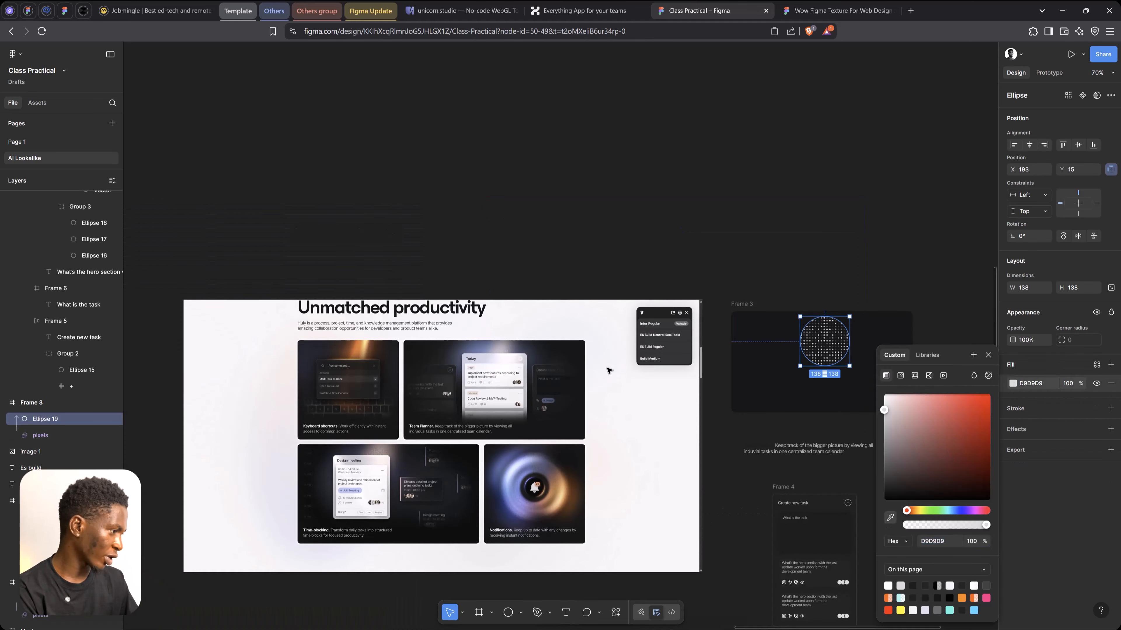
{"action": "left_click", "coordinate": [889, 520]}
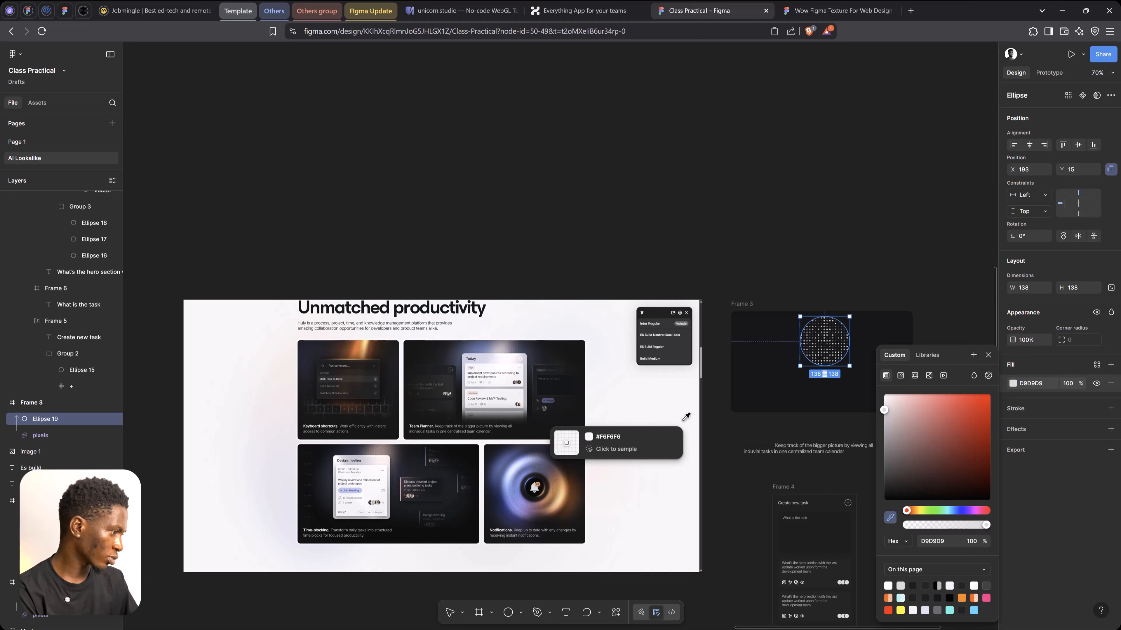
{"action": "left_click", "coordinate": [499, 349]}
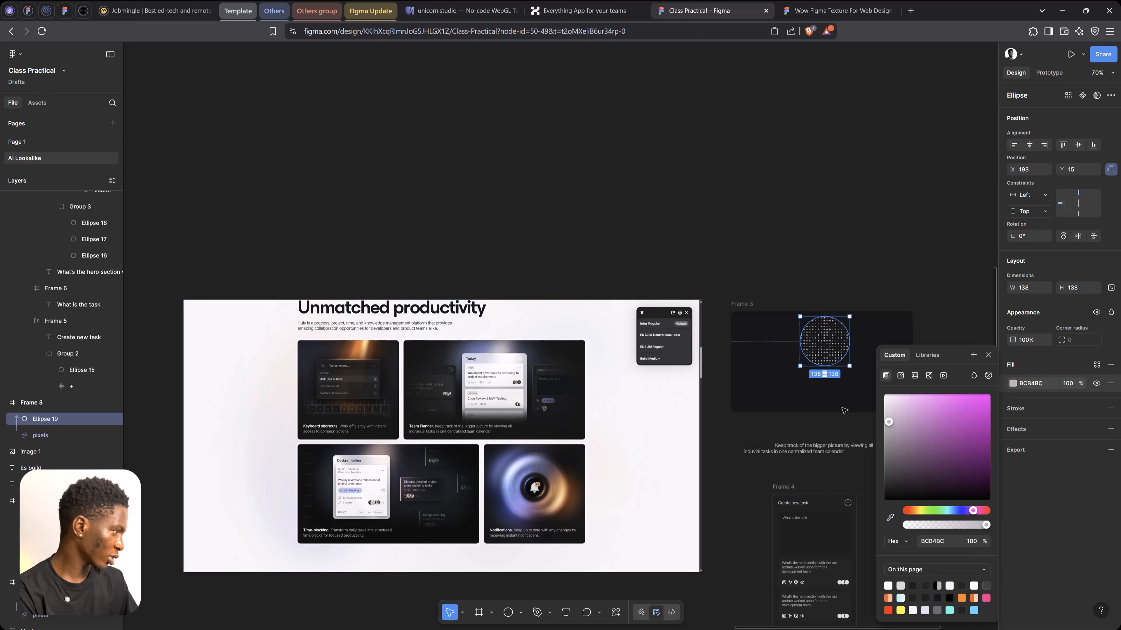
{"action": "left_click_drag", "start_coordinate": [891, 426], "coordinate": [890, 423]}
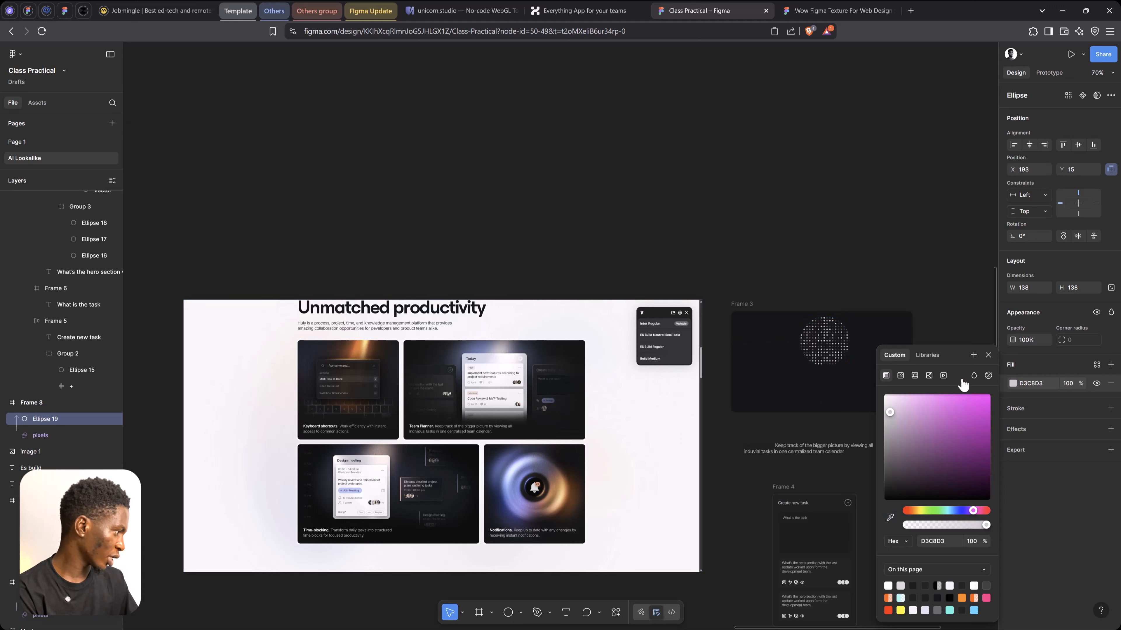
Step: Add a uniform layer blur of 82.4 to the circle and move it to X 204, Y -41
{"action": "left_click", "coordinate": [1019, 428]}
{"action": "left_click", "coordinate": [955, 449]}
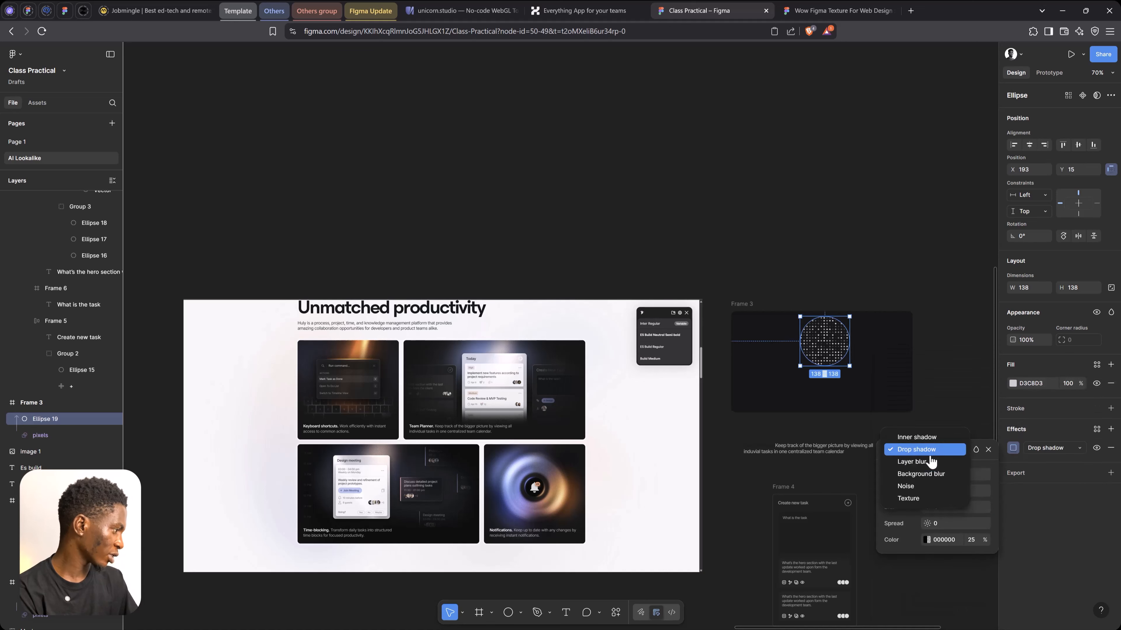
{"action": "left_click", "coordinate": [930, 462]}
{"action": "left_click_drag", "start_coordinate": [984, 488], "coordinate": [987, 487]}
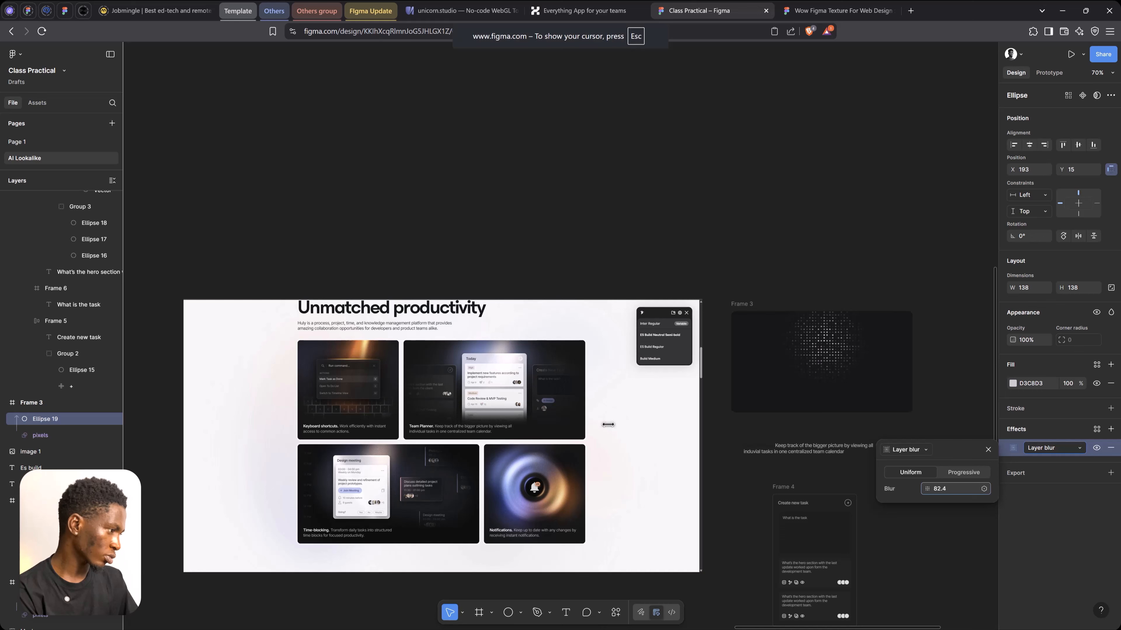
{"action": "scroll", "coordinate": [886, 421], "scroll_direction": "up", "scroll_amount": 5}
{"action": "left_click_drag", "start_coordinate": [773, 272], "coordinate": [780, 253]}
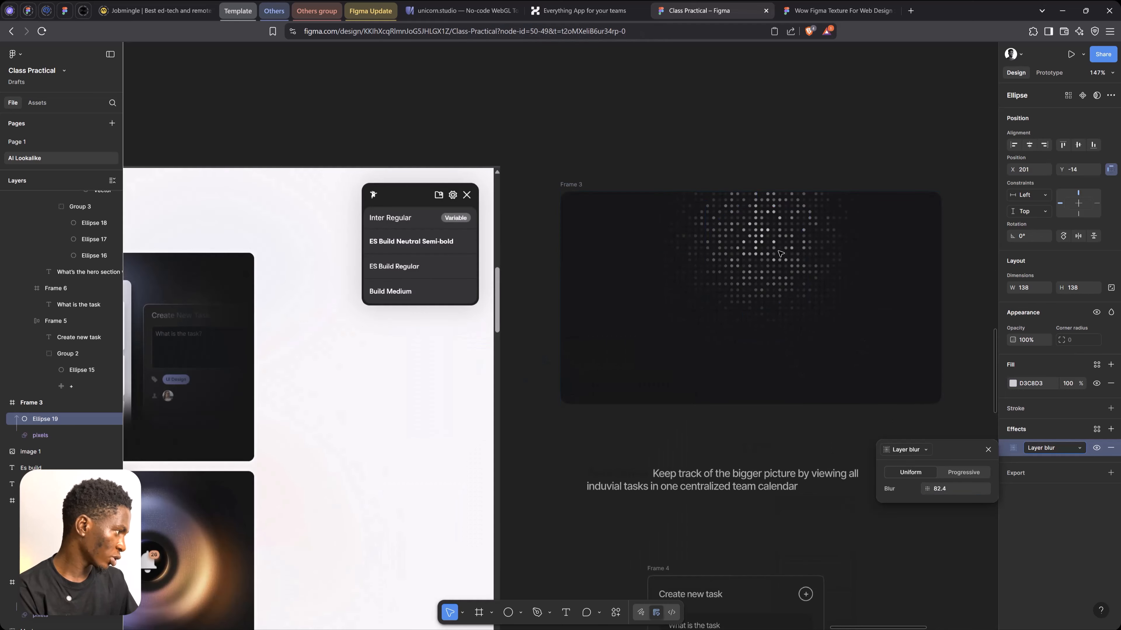
Step: Compare the glow with the reference and add a 64 × 64 copy of the blurred circle at about X 172, Y 30
{"action": "scroll", "coordinate": [780, 237], "scroll_direction": "down", "scroll_amount": 5}
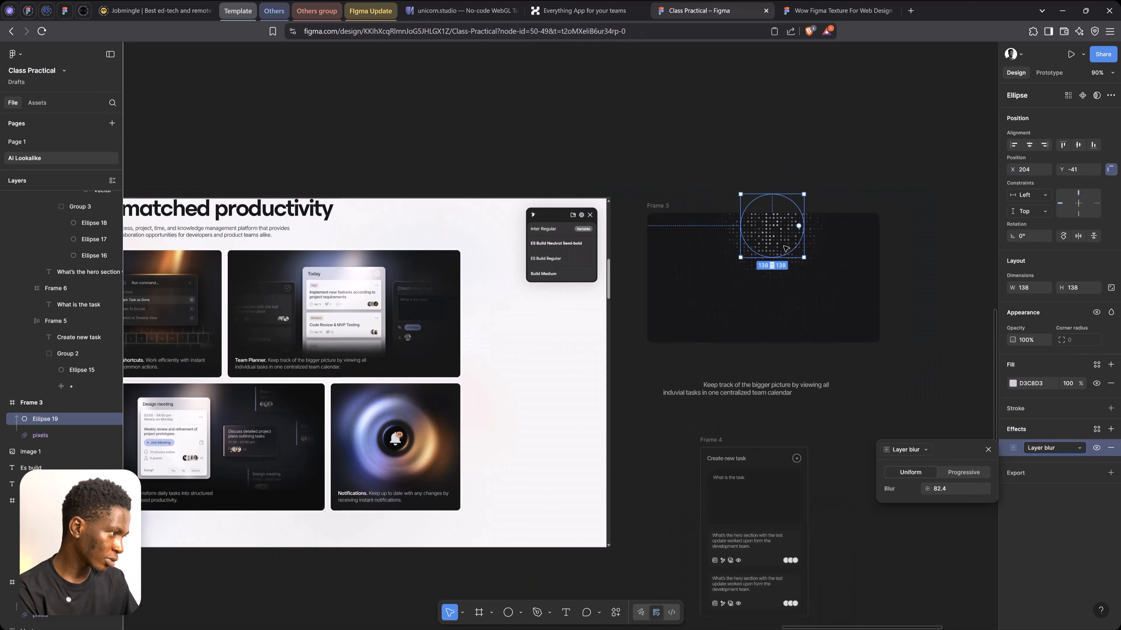
{"action": "scroll", "coordinate": [345, 251], "scroll_direction": "up", "scroll_amount": 8}
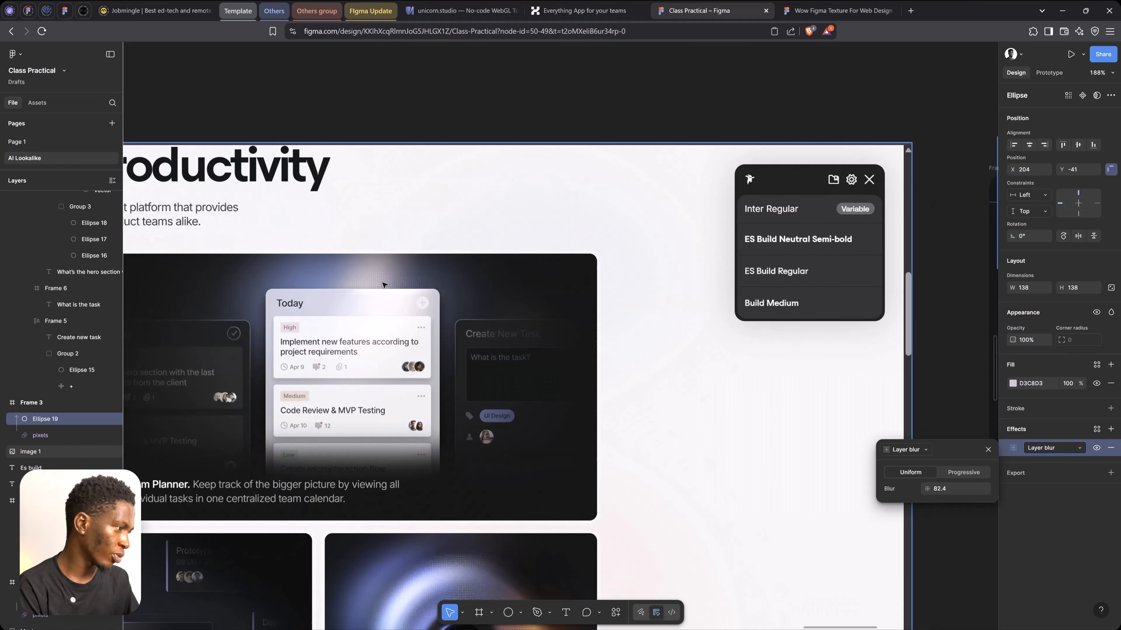
{"action": "scroll", "coordinate": [348, 278], "scroll_direction": "down", "scroll_amount": 5}
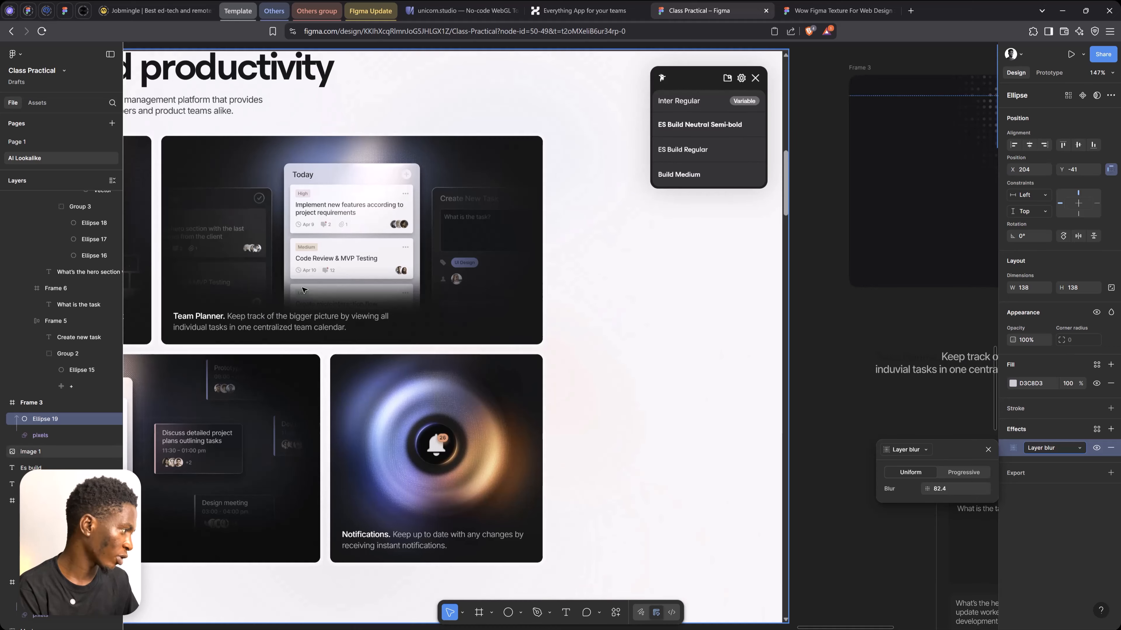
{"action": "scroll", "coordinate": [682, 203], "scroll_direction": "up", "scroll_amount": 6}
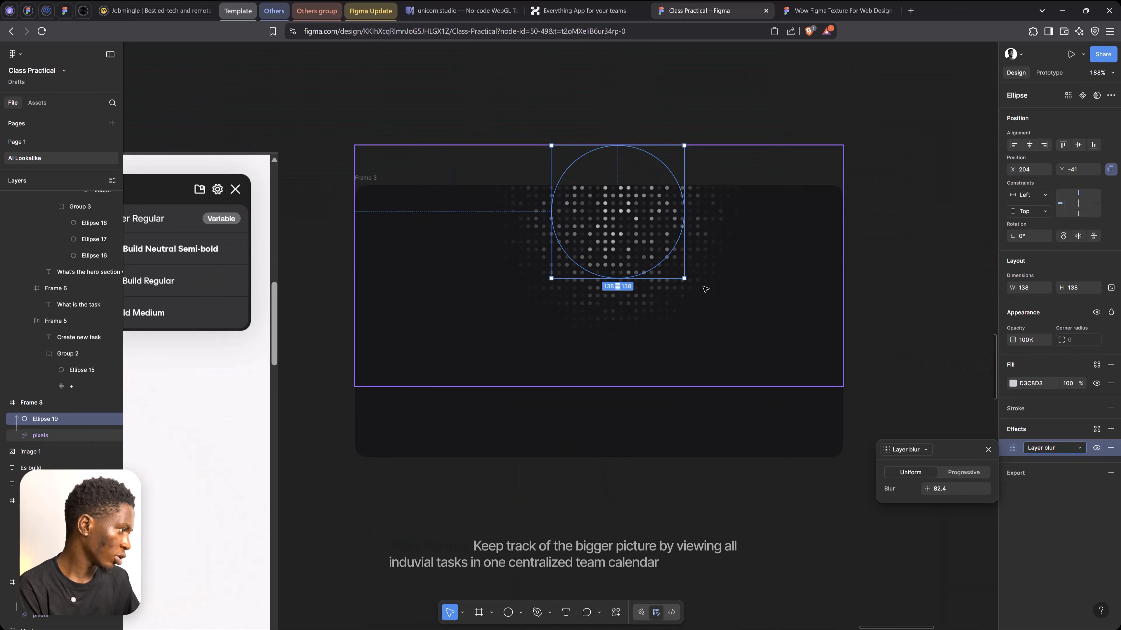
{"action": "left_click_drag", "start_coordinate": [648, 237], "coordinate": [562, 248]}
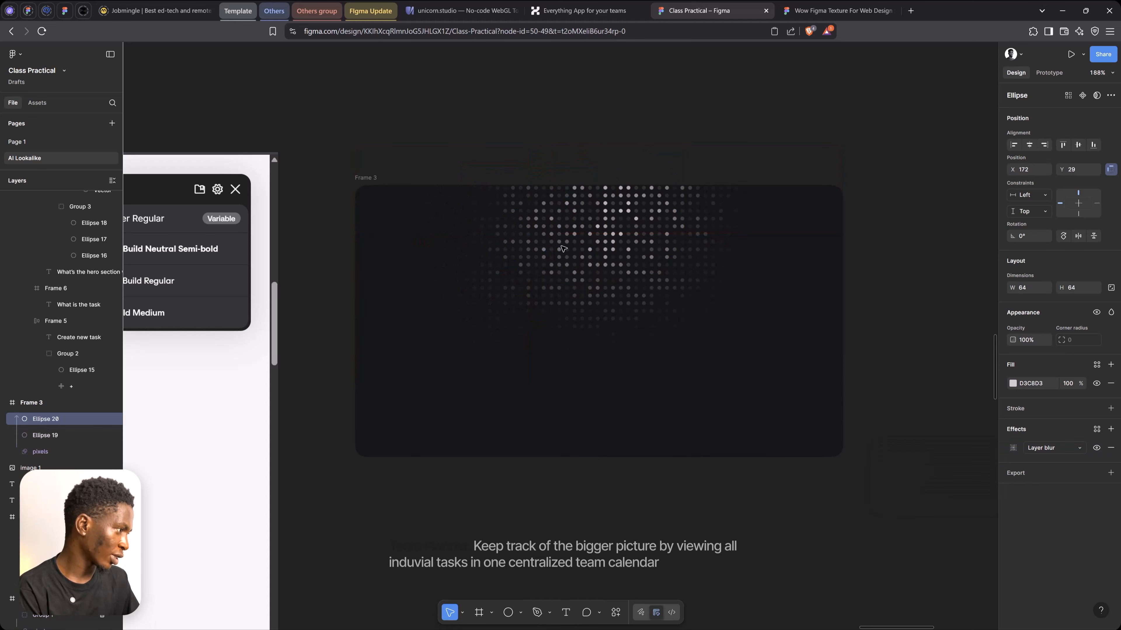
Step: Change the smaller circle's fill to the light blue 969FFF
{"action": "left_click", "coordinate": [1012, 383]}
{"action": "mouse_move", "coordinate": [968, 512]}
{"action": "left_mouse_down"}
{"action": "mouse_move", "coordinate": [952, 515]}
{"action": "mouse_move", "coordinate": [956, 496]}
{"action": "left_mouse_up"}
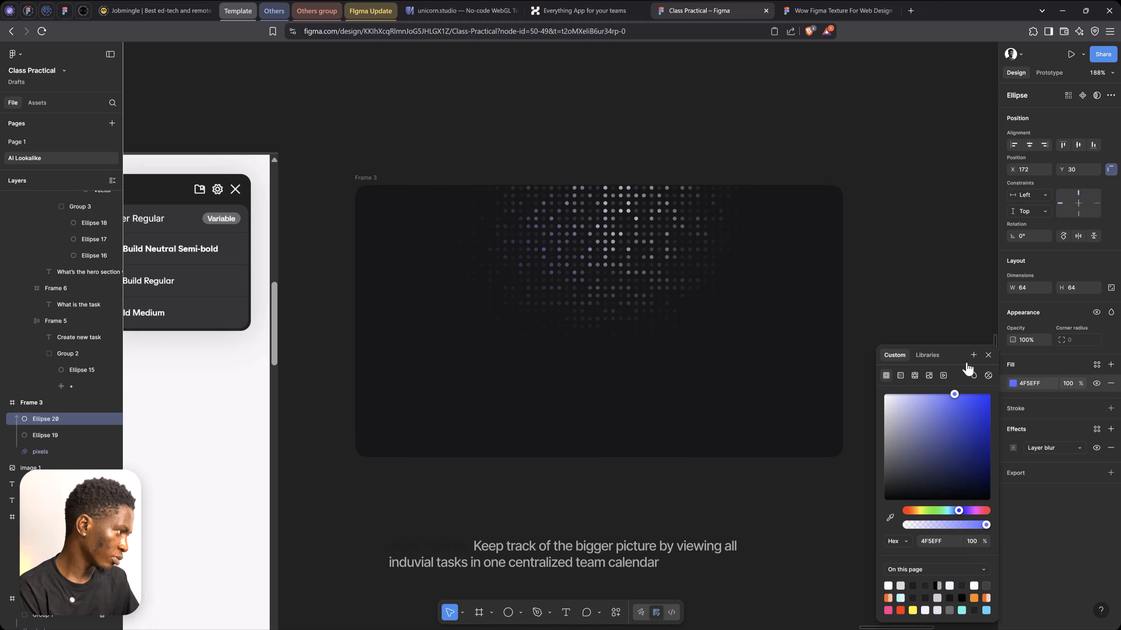
{"action": "left_click_drag", "start_coordinate": [978, 361], "coordinate": [928, 366]}
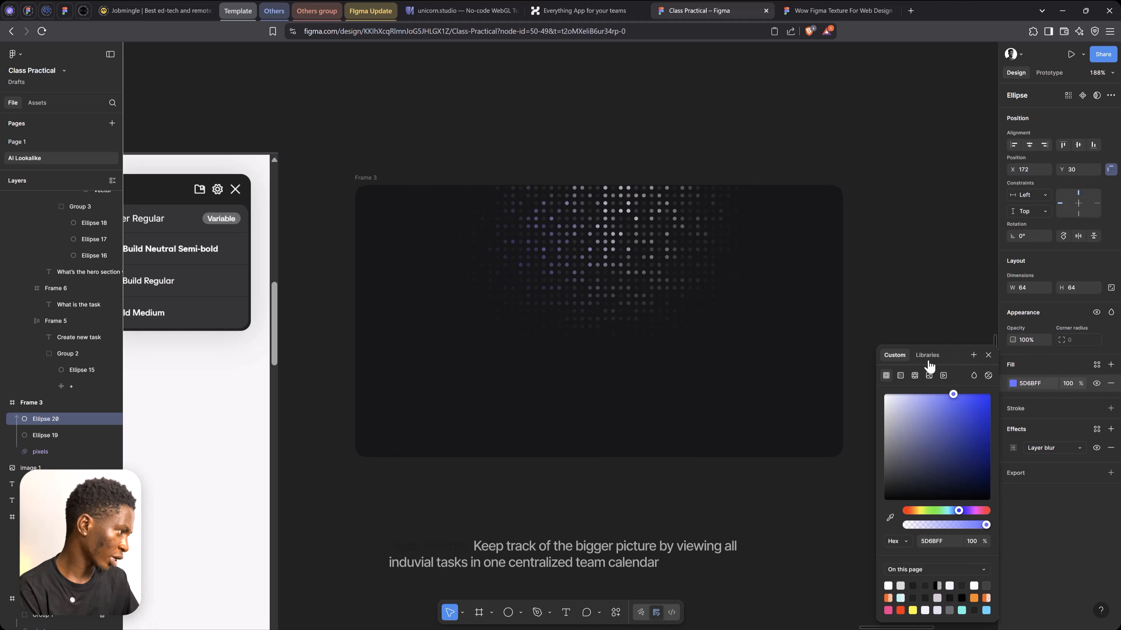
{"action": "left_click", "coordinate": [989, 355]}
Step: Compare the glow with the reference Team Planner card and duplicate the 138 × 138 blurred circle in place
{"action": "scroll", "coordinate": [868, 313], "scroll_direction": "down", "scroll_amount": 3}
{"action": "scroll", "coordinate": [423, 314], "scroll_direction": "up", "scroll_amount": 5}
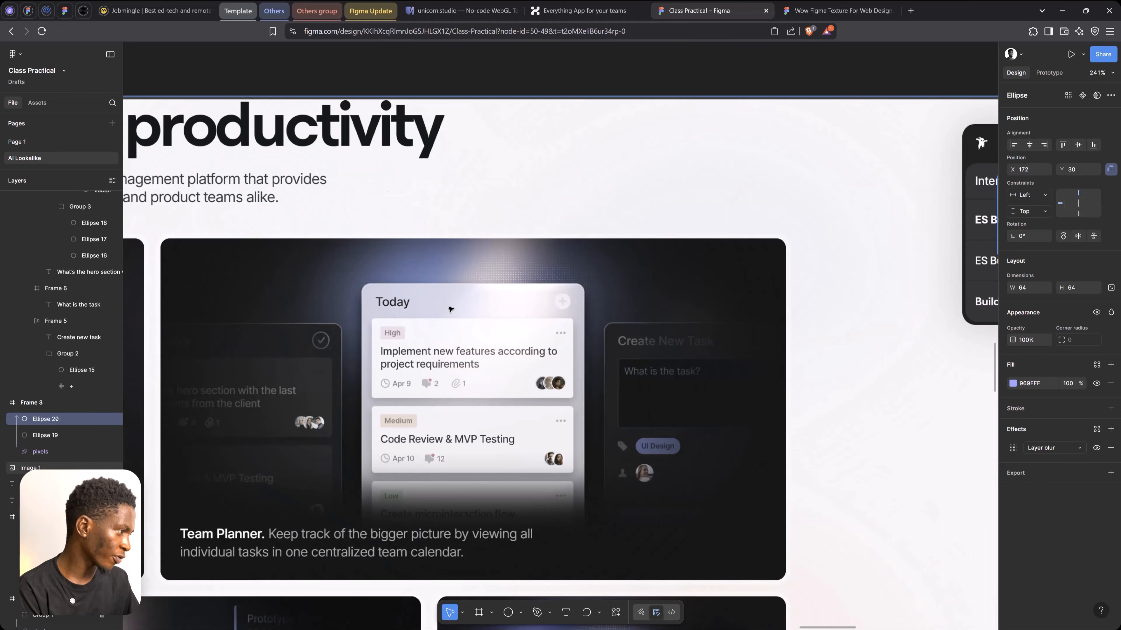
{"action": "scroll", "coordinate": [393, 306], "scroll_direction": "down", "scroll_amount": 4}
{"action": "scroll", "coordinate": [816, 278], "scroll_direction": "down", "scroll_amount": 1}
{"action": "key", "text": "space"}
{"action": "left_click_drag", "start_coordinate": [842, 275], "coordinate": [591, 304]}
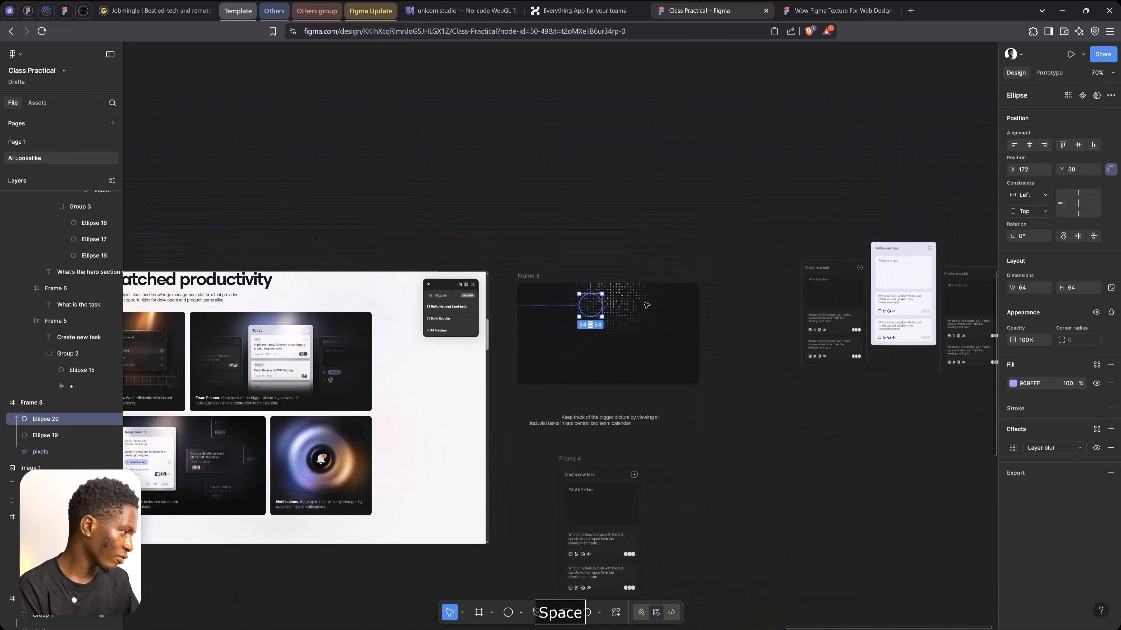
{"action": "scroll", "coordinate": [589, 303], "scroll_direction": "up", "scroll_amount": 4}
{"action": "left_click", "coordinate": [586, 303], "text": "ctrl"}
{"action": "scroll", "coordinate": [586, 303], "scroll_direction": "up", "scroll_amount": 3}
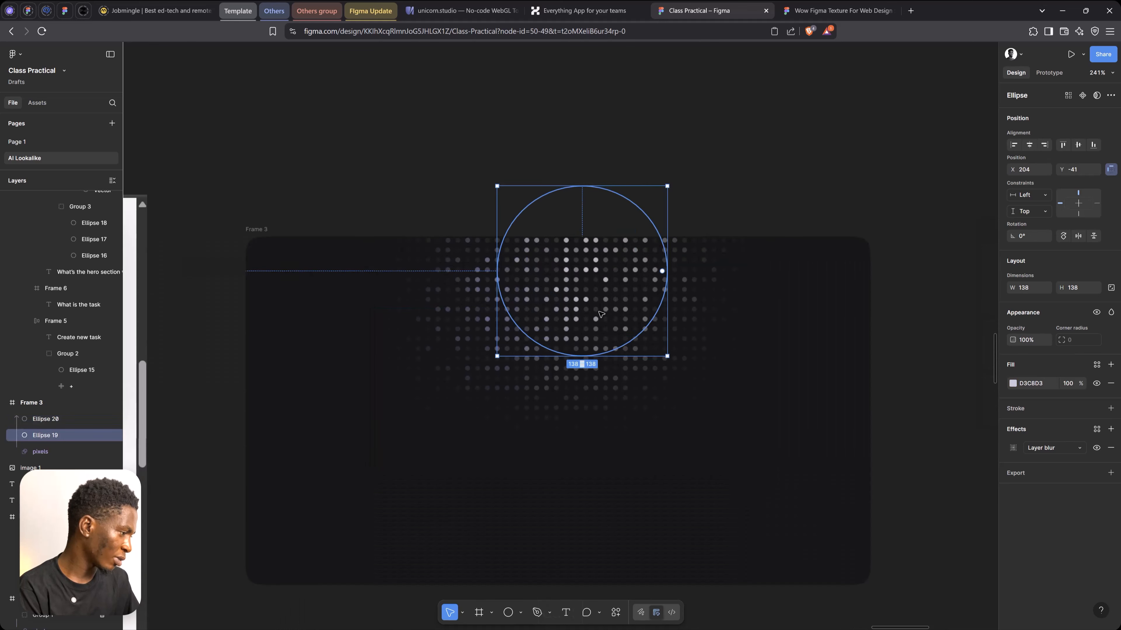
{"action": "key", "text": "ctrl+d"}
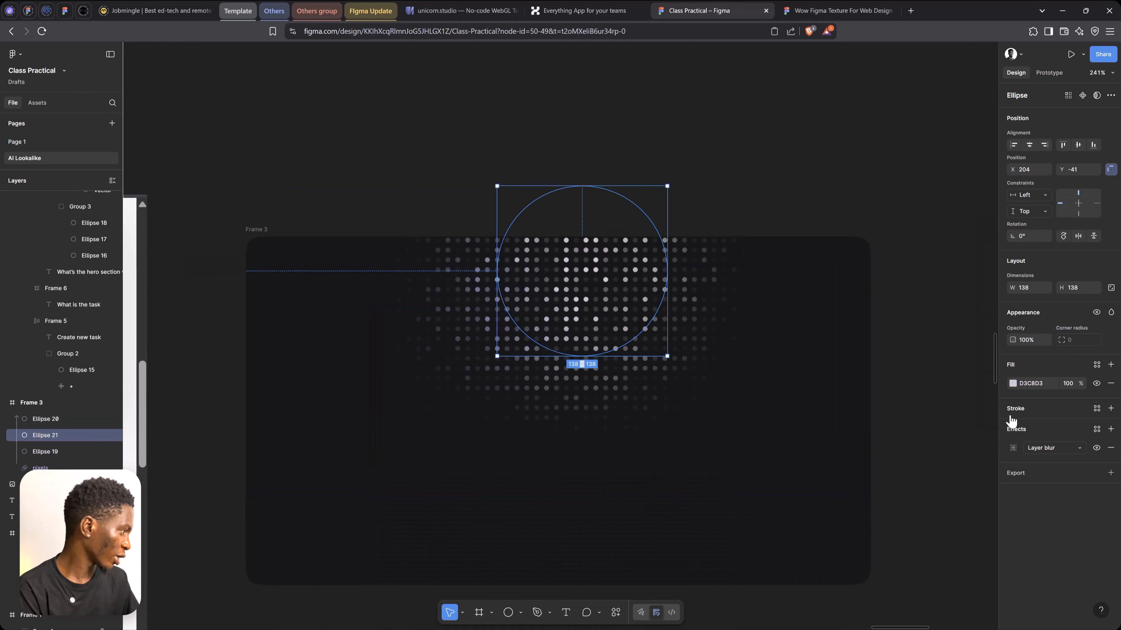
Step: Fill the duplicated circle with FFEEFF and shrink it to 66 × 66 at X 246, Y 18
{"action": "left_click", "coordinate": [1013, 383]}
{"action": "left_click", "coordinate": [902, 402]}
{"action": "left_click_drag", "start_coordinate": [901, 401], "coordinate": [892, 368]}
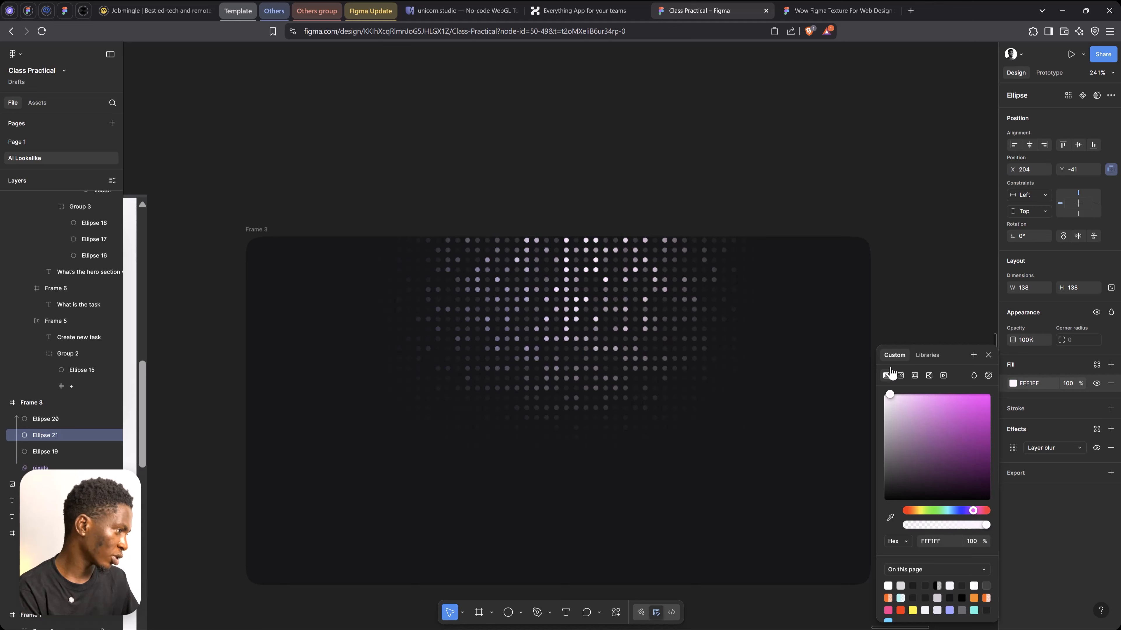
{"action": "left_click", "coordinate": [988, 356]}
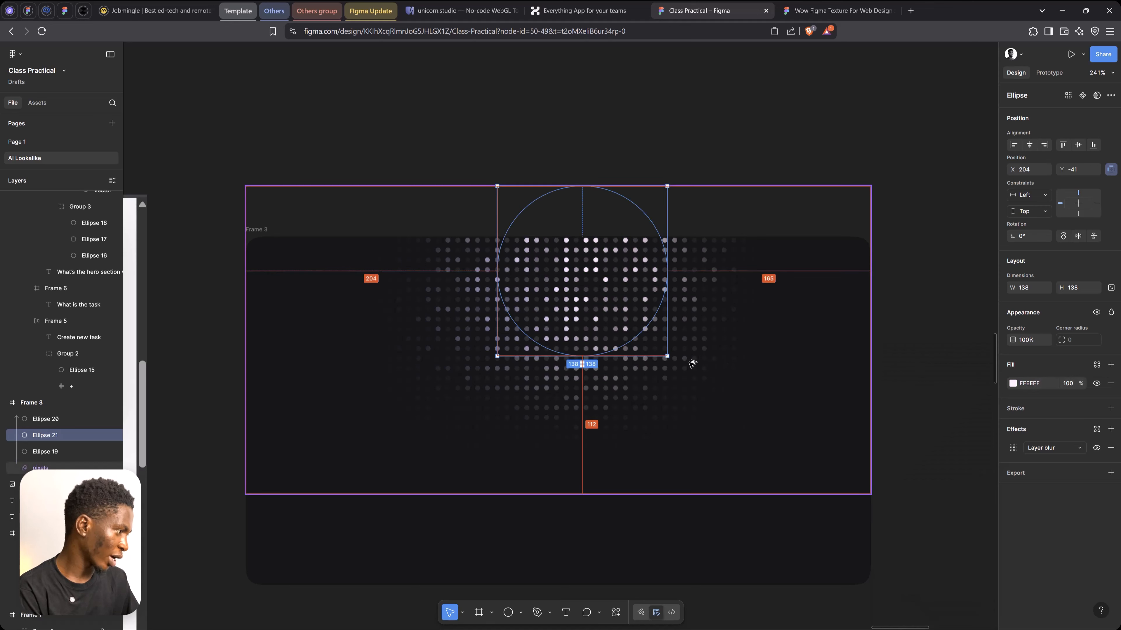
{"action": "left_click_drag", "start_coordinate": [666, 360], "coordinate": [623, 312]}
{"action": "left_click_drag", "start_coordinate": [584, 269], "coordinate": [591, 298]}
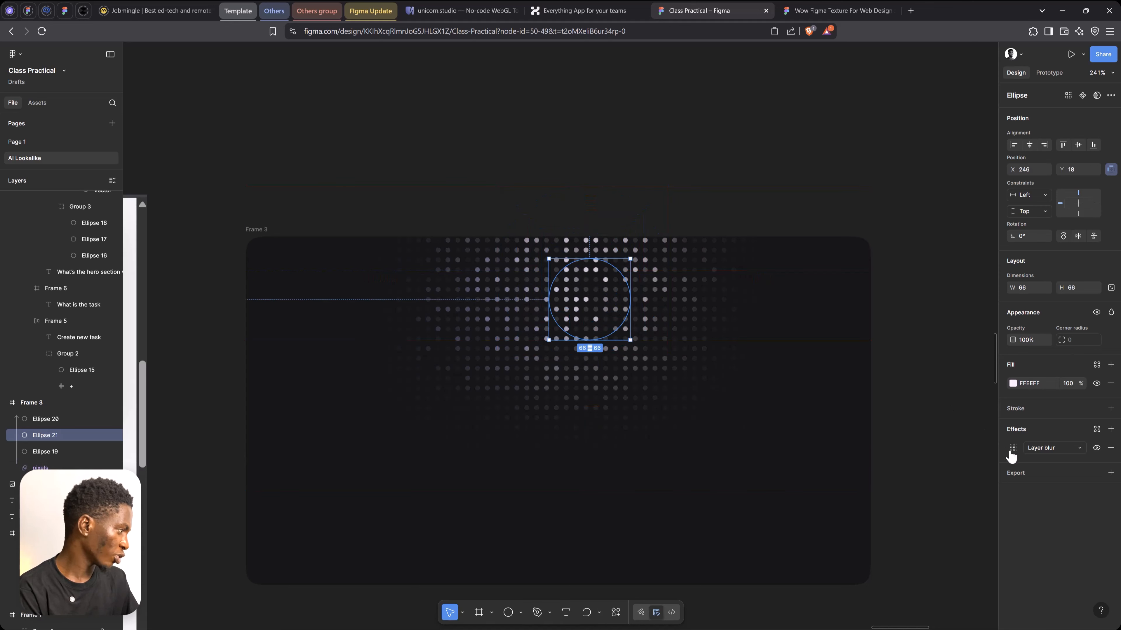
Step: Reduce the 66 × 66 circle's layer blur to 31.5 and move it to X 248, Y -6
{"action": "left_click", "coordinate": [1013, 447]}
{"action": "left_click_drag", "start_coordinate": [930, 489], "coordinate": [841, 487]}
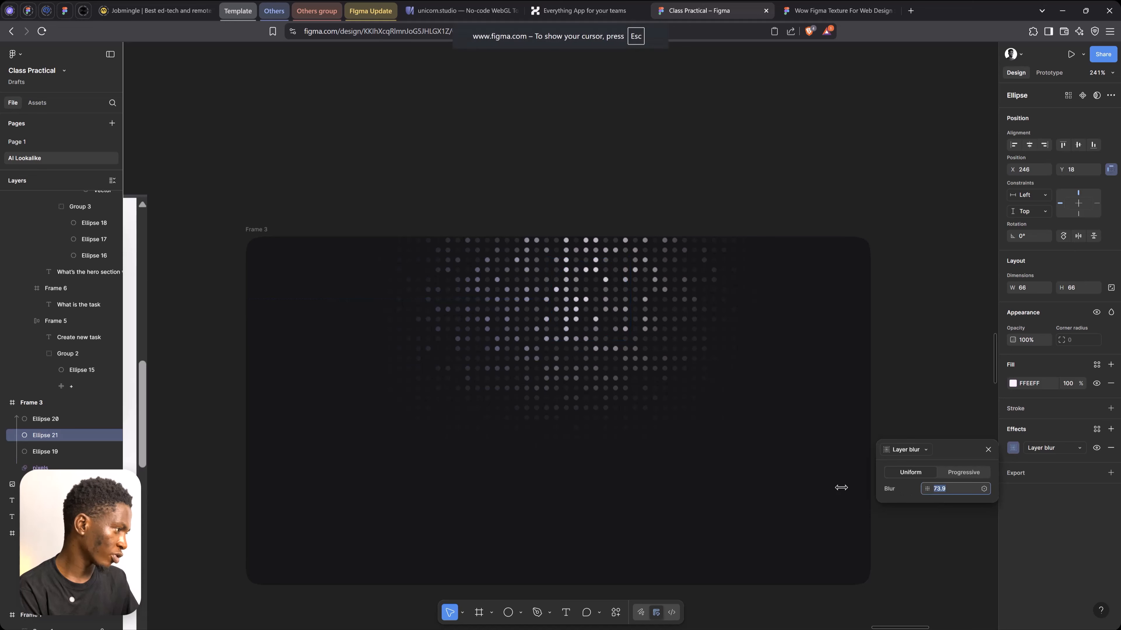
{"action": "left_click_drag", "start_coordinate": [420, 472], "coordinate": [413, 473]}
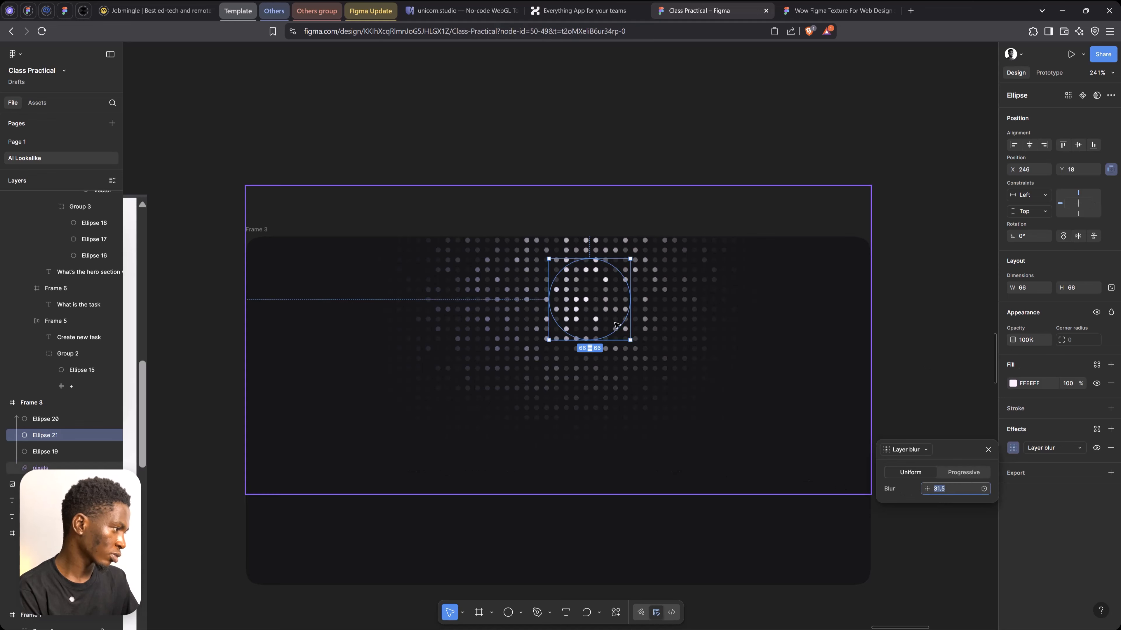
{"action": "left_click_drag", "start_coordinate": [579, 312], "coordinate": [609, 299]}
Step: Change the 66 × 66 circle's fill to FFADFF and move the circle to X 236, Y -10
{"action": "left_click", "coordinate": [1012, 383]}
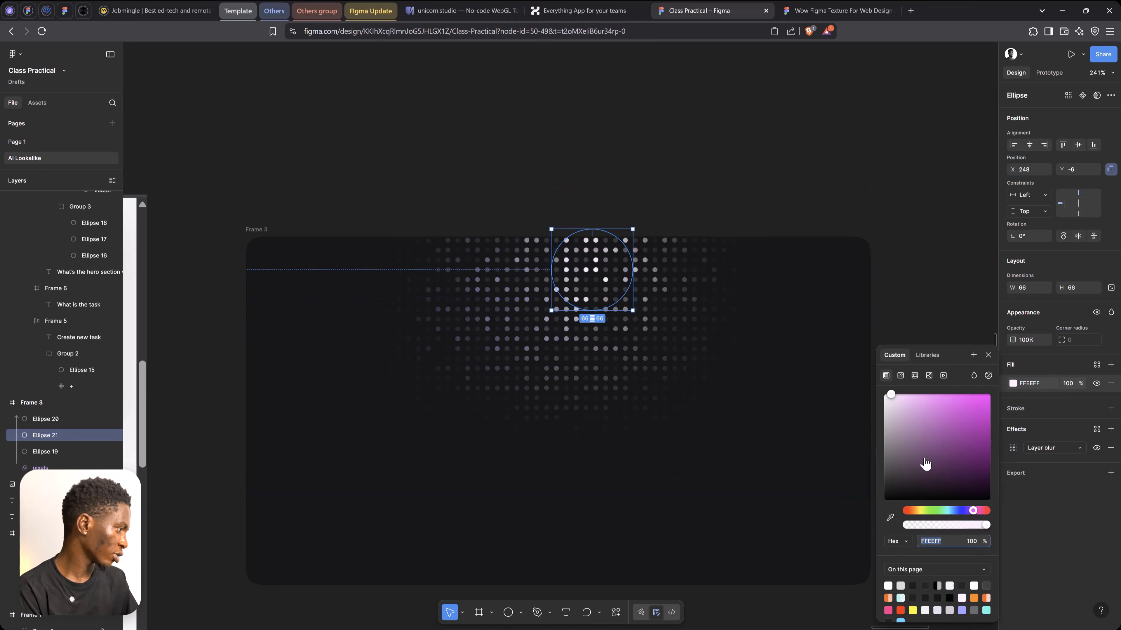
{"action": "left_click_drag", "start_coordinate": [944, 420], "coordinate": [920, 396]}
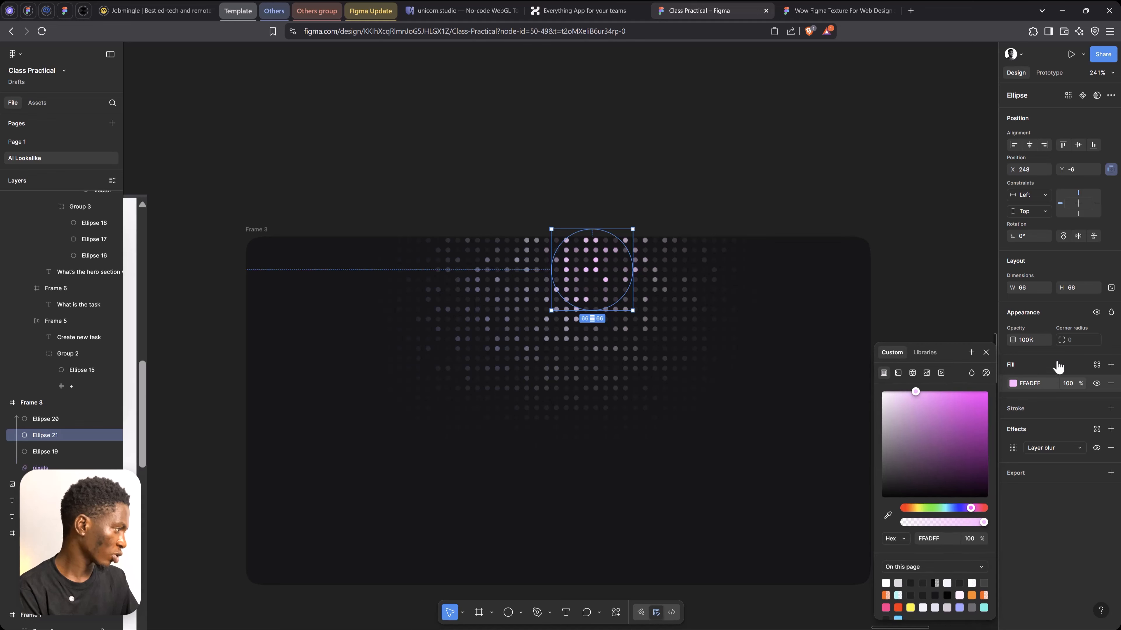
{"action": "left_click", "coordinate": [986, 352]}
{"action": "scroll", "coordinate": [970, 355], "scroll_direction": "down", "scroll_amount": 5}
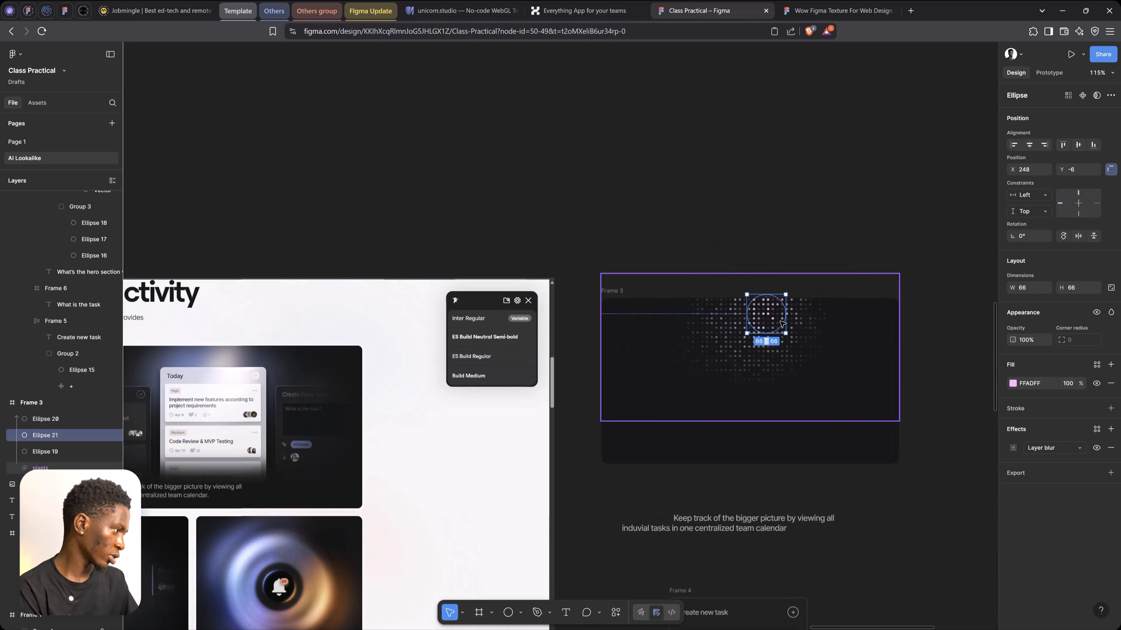
{"action": "left_click_drag", "start_coordinate": [768, 319], "coordinate": [762, 317]}
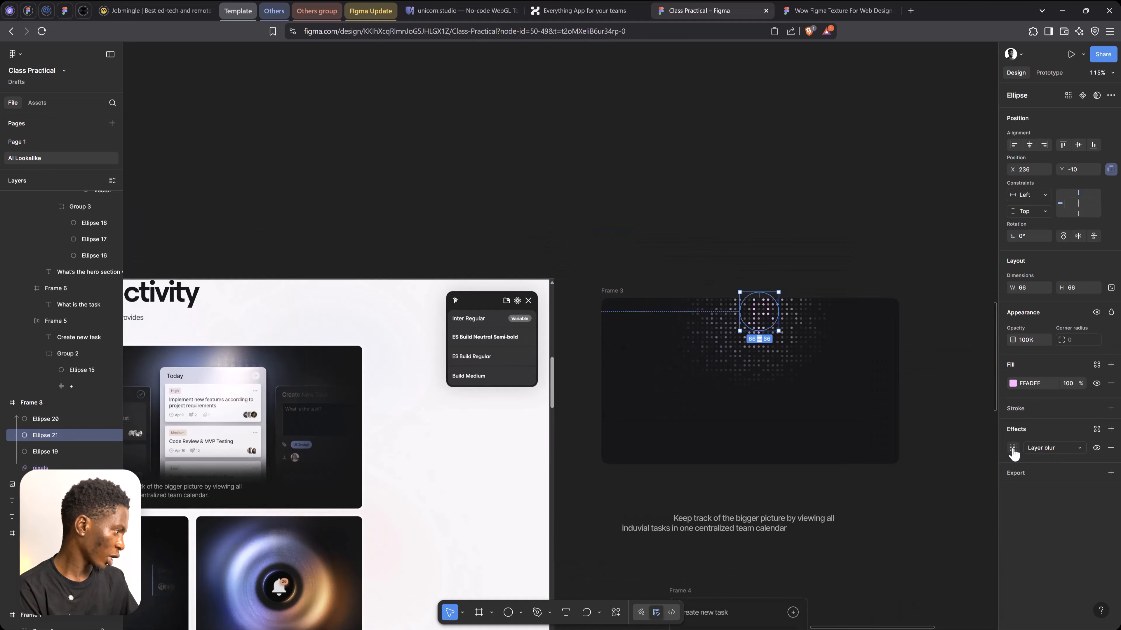
Step: Increase the 66 × 66 circle's layer blur to 58.6 and compare the glow with the reference Team Planner card
{"action": "left_click", "coordinate": [1013, 449]}
{"action": "left_click_drag", "start_coordinate": [928, 489], "coordinate": [1027, 484]}
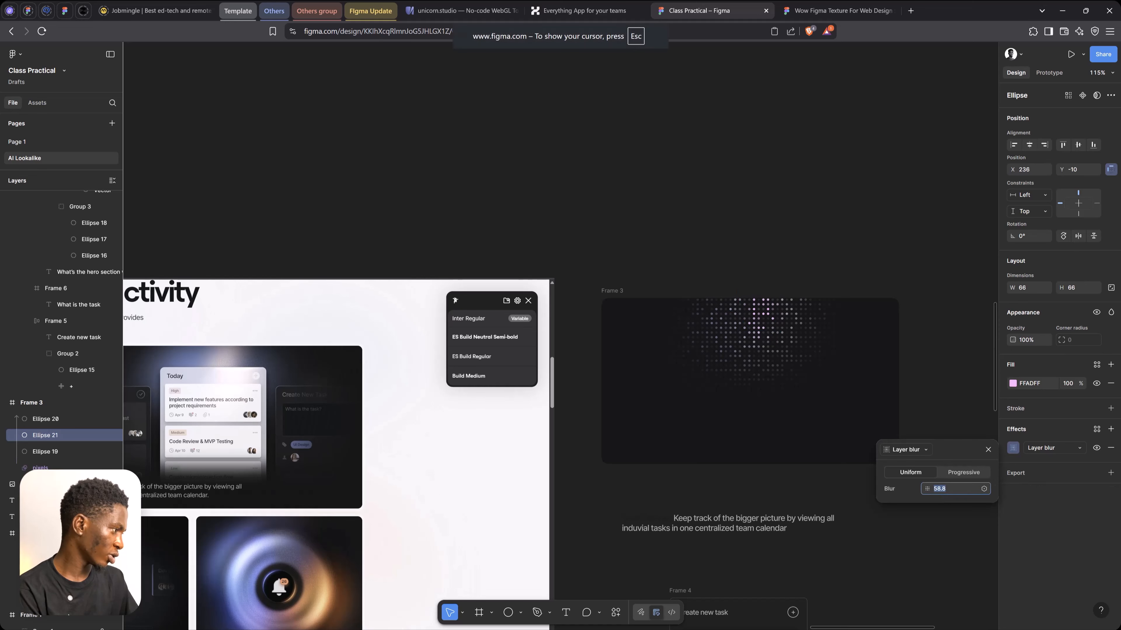
{"action": "left_click", "coordinate": [988, 450]}
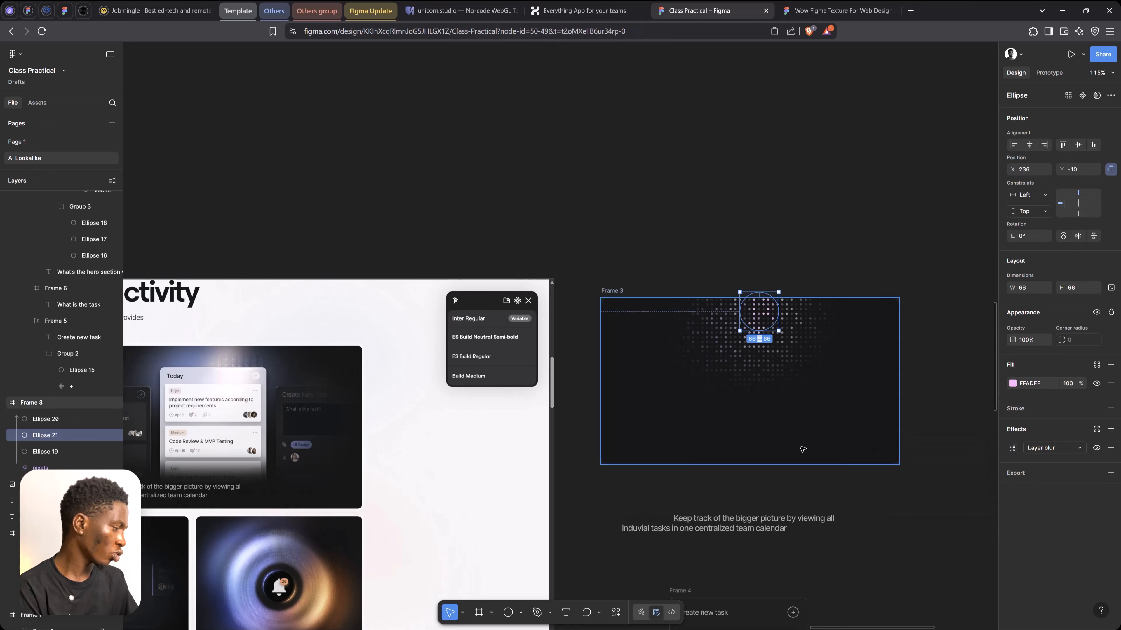
{"action": "scroll", "coordinate": [765, 448], "scroll_direction": "down", "scroll_amount": 5}
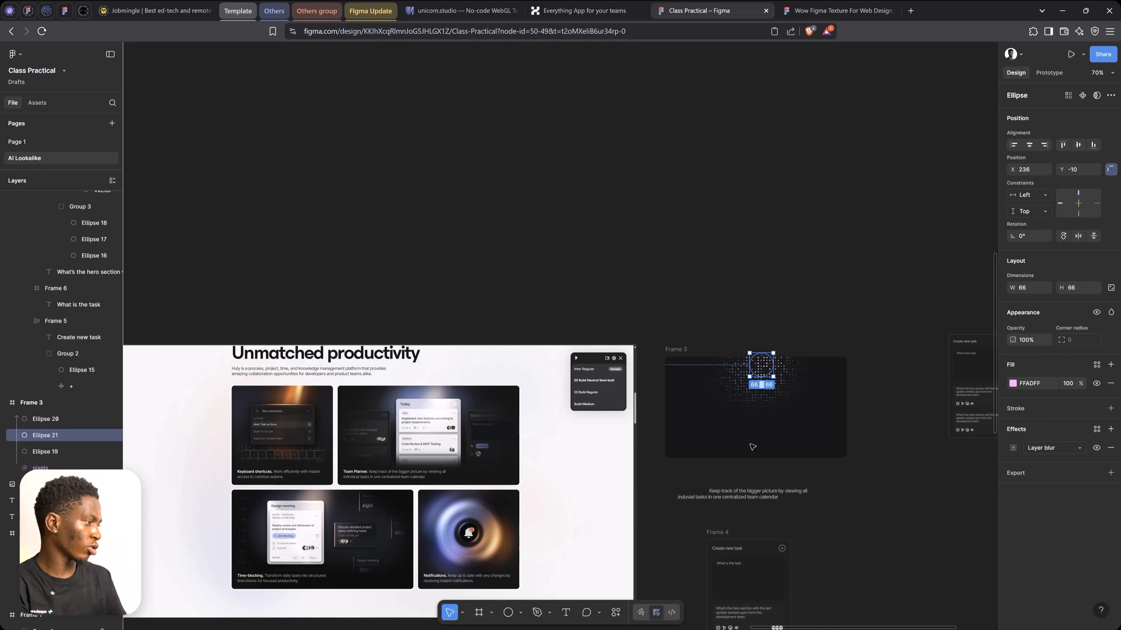
{"action": "scroll", "coordinate": [430, 387], "scroll_direction": "up", "scroll_amount": 5}
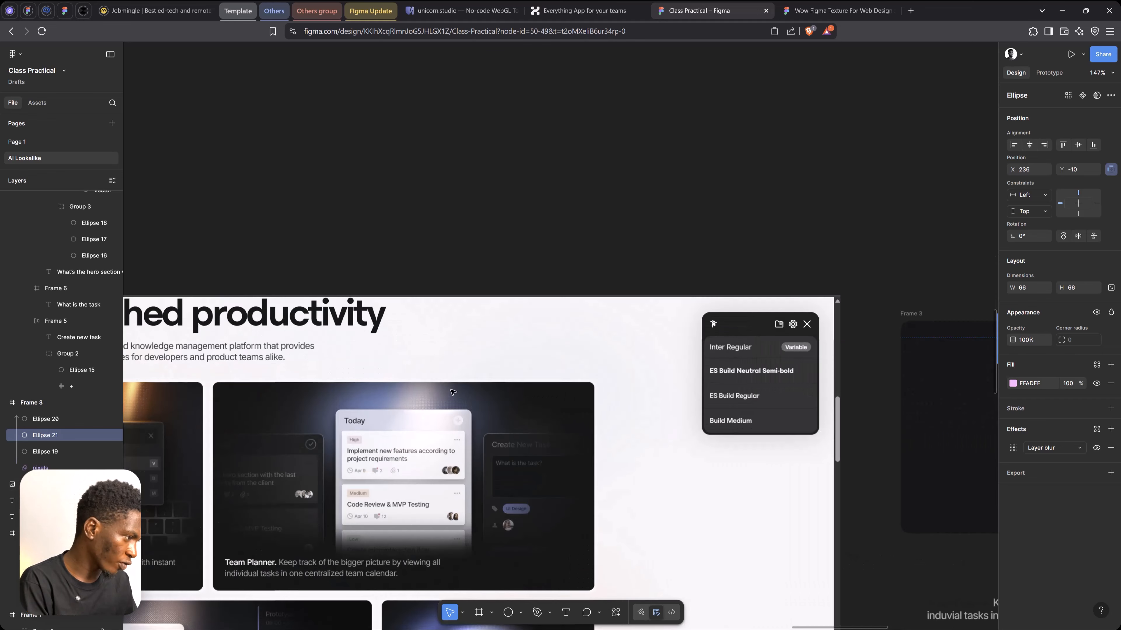
{"action": "scroll", "coordinate": [314, 423], "scroll_direction": "down", "scroll_amount": 2}
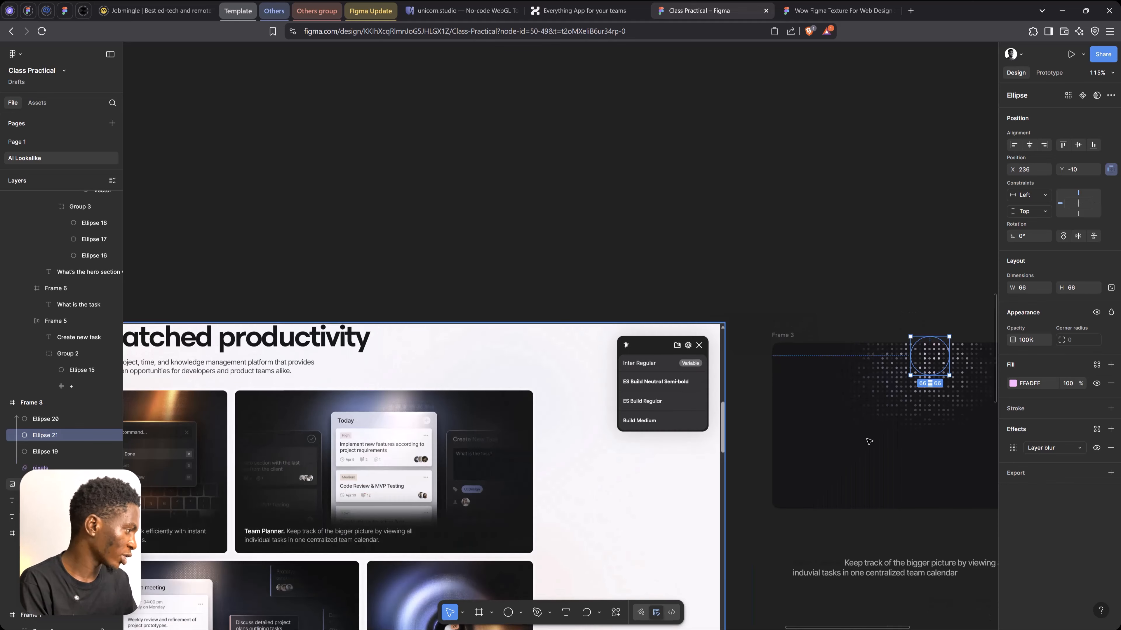
Step: Group the three blurred circles in Frame 3 with their pixels mask and lock the group
{"action": "key", "text": "space"}
{"action": "left_click_drag", "start_coordinate": [868, 442], "coordinate": [624, 314]}
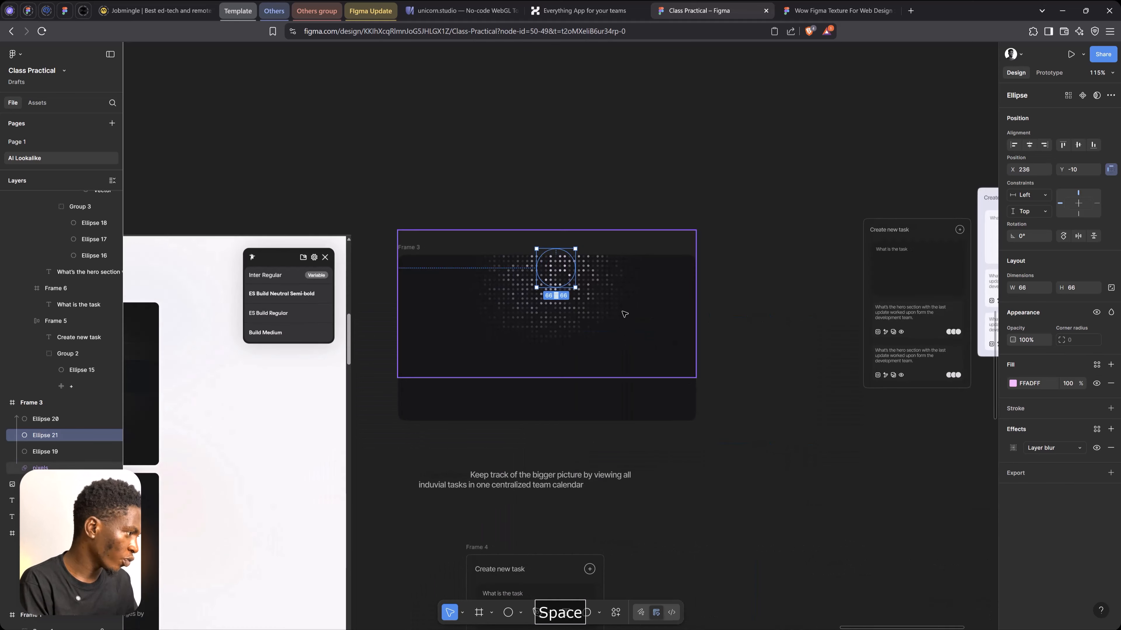
{"action": "left_click", "coordinate": [624, 314]}
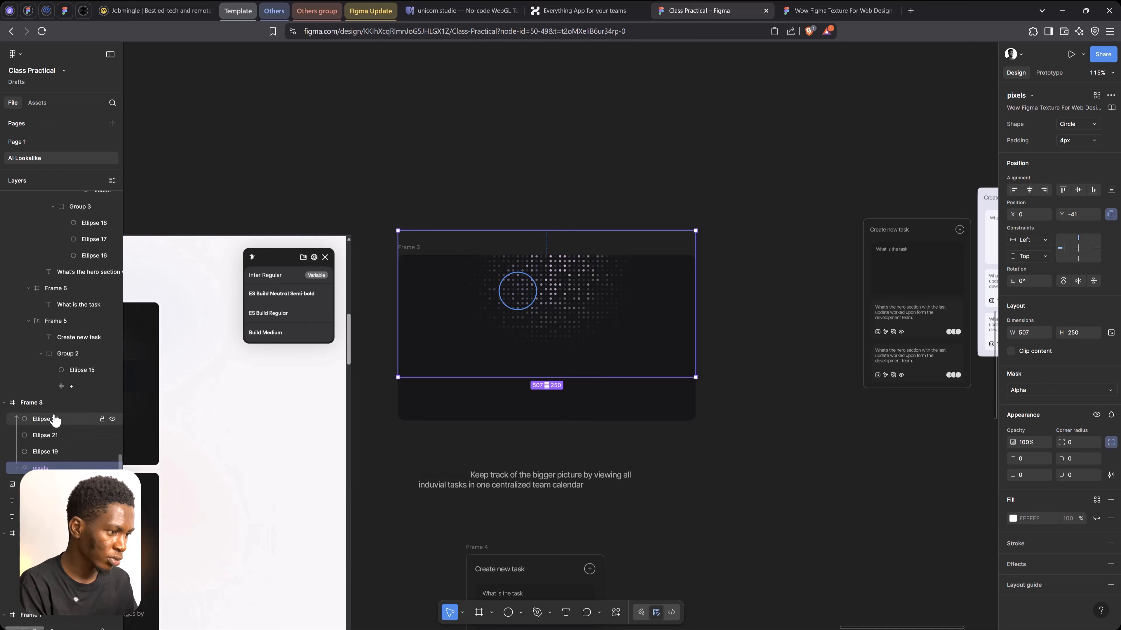
{"action": "scroll", "coordinate": [56, 455], "scroll_direction": "up", "scroll_amount": 3}
{"action": "scroll", "coordinate": [57, 441], "scroll_direction": "down", "scroll_amount": 3}
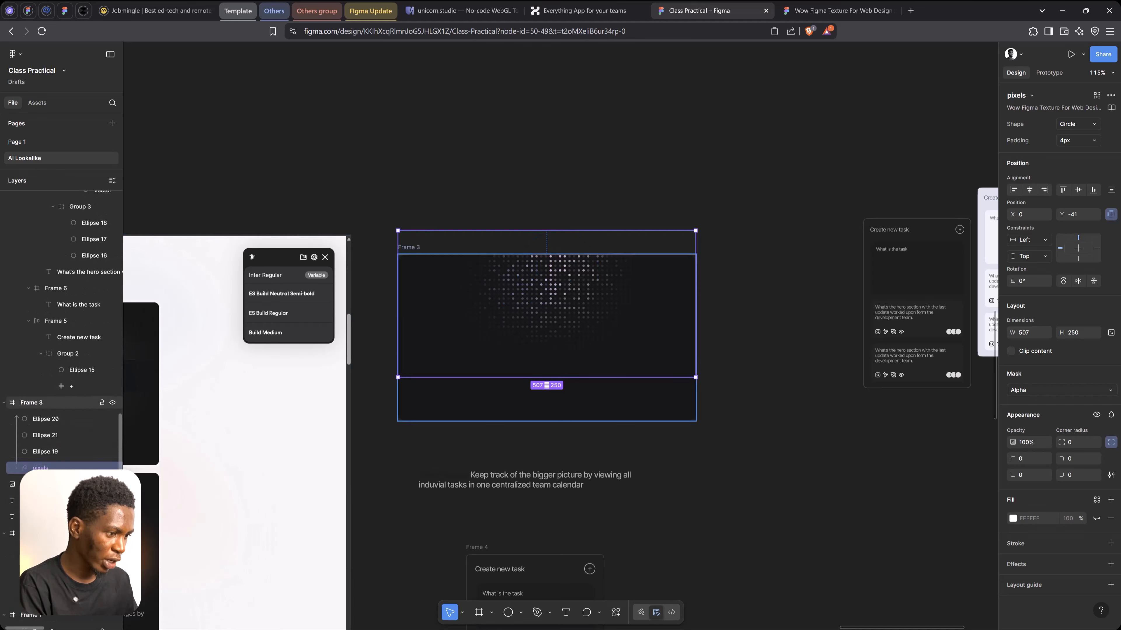
{"action": "left_click", "coordinate": [61, 424]}
{"action": "left_click", "coordinate": [90, 453], "text": "shift"}
{"action": "key", "text": "ctrl+g"}
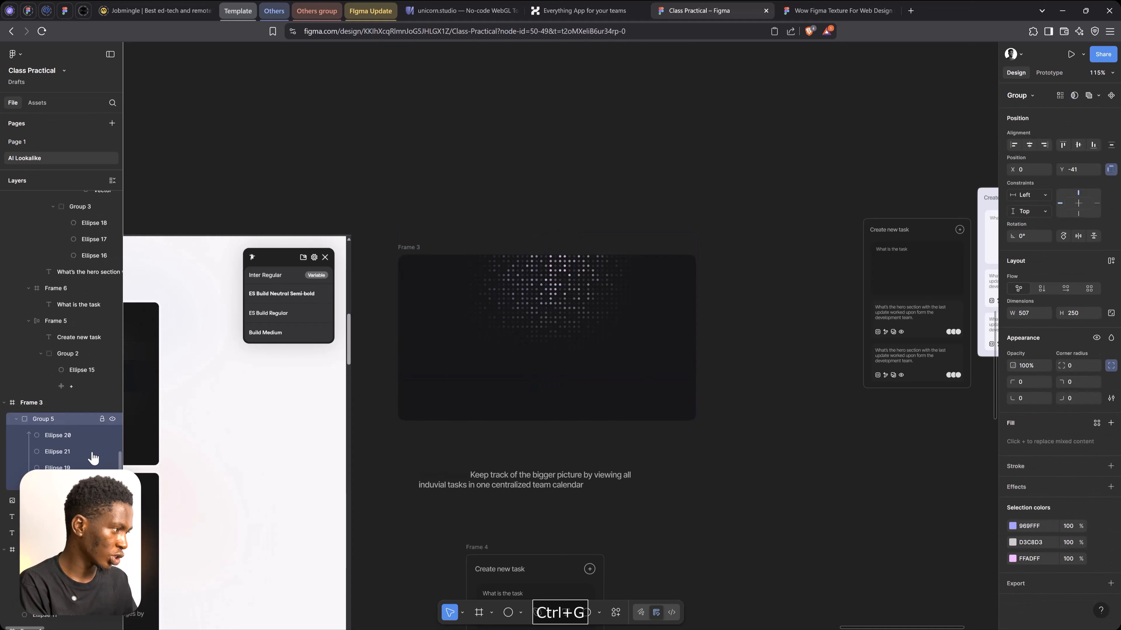
{"action": "left_click", "coordinate": [102, 419]}
Step: Draw a tilted ellipse about 54 × 97 over the glow, rotated -10.54° and placed at X 256.74, Y 6
{"action": "key", "text": "space"}
{"action": "left_click", "coordinate": [403, 323]}
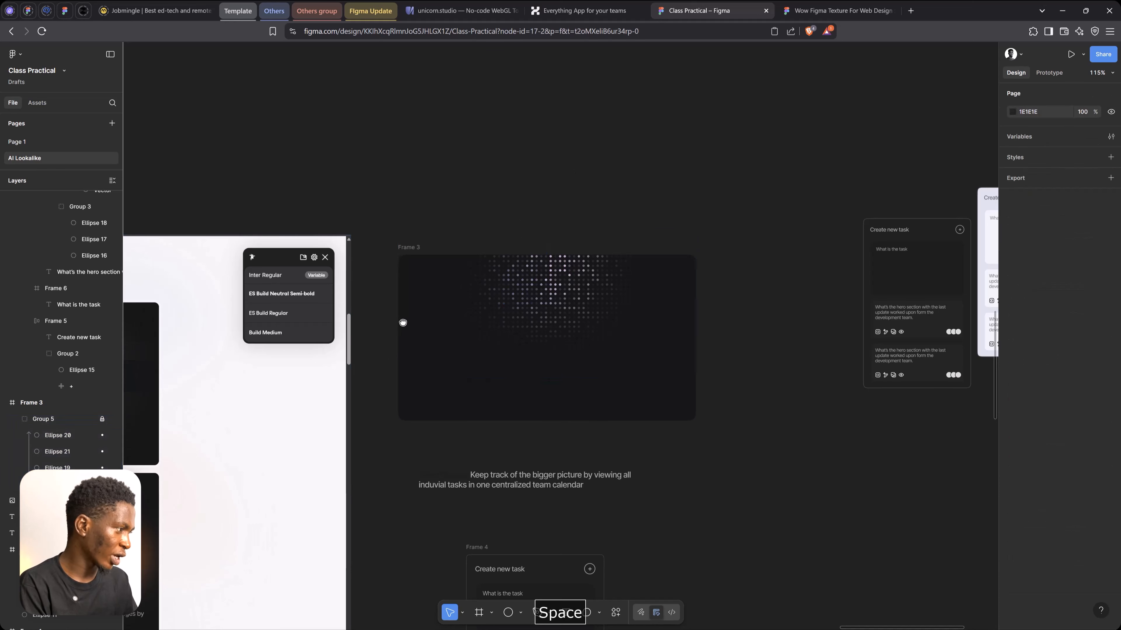
{"action": "left_click_drag", "start_coordinate": [403, 323], "coordinate": [511, 313]}
{"action": "left_click_drag", "start_coordinate": [681, 293], "coordinate": [497, 327]}
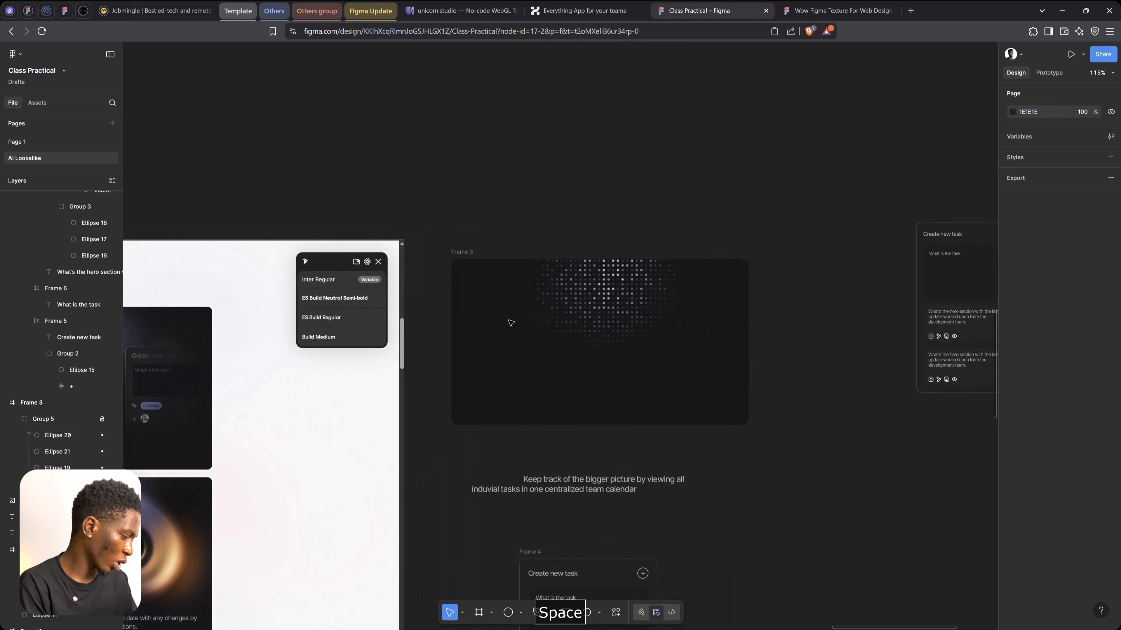
{"action": "key", "text": "o"}
{"action": "scroll", "coordinate": [611, 282], "scroll_direction": "up", "scroll_amount": 5}
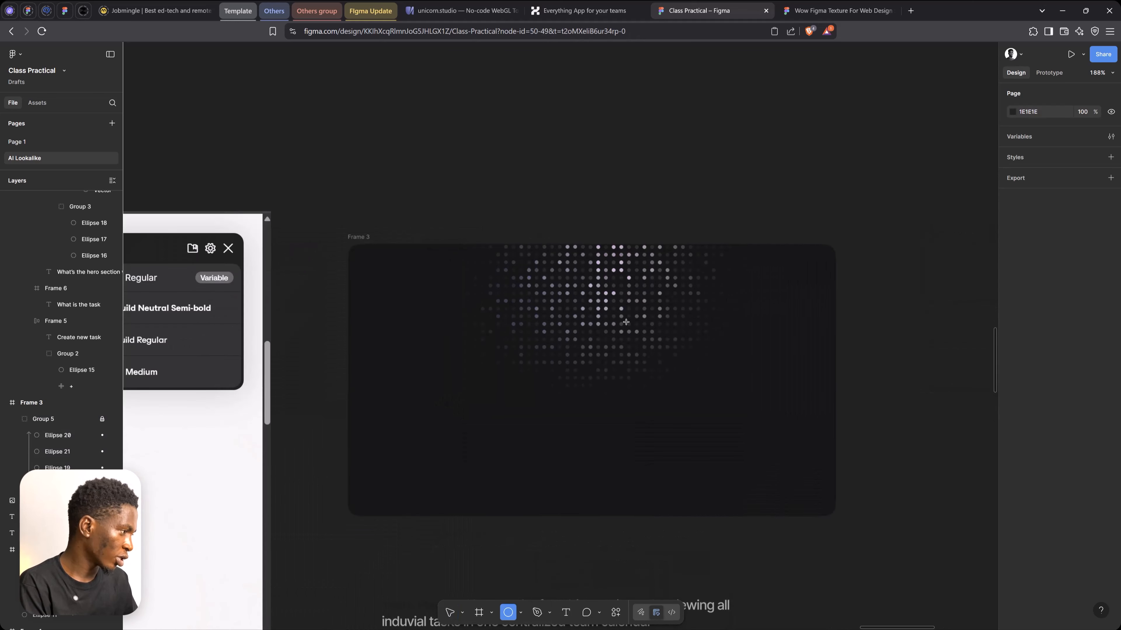
{"action": "mouse_move", "coordinate": [605, 258]}
{"action": "left_mouse_down"}
{"action": "mouse_move", "coordinate": [658, 352]}
{"action": "mouse_move", "coordinate": [652, 361]}
{"action": "left_mouse_up"}
{"action": "left_click_drag", "start_coordinate": [637, 304], "coordinate": [617, 299]}
Step: Change the tilted ellipse's fill to the light pink FEB5FF
{"action": "left_click", "coordinate": [1013, 384]}
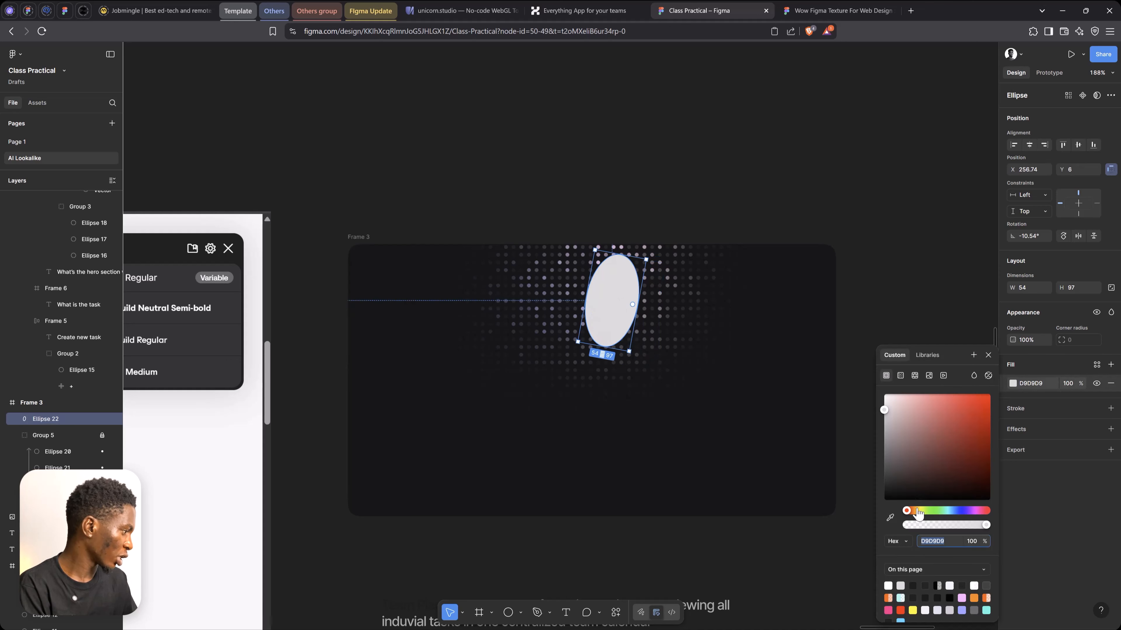
{"action": "left_click", "coordinate": [973, 512]}
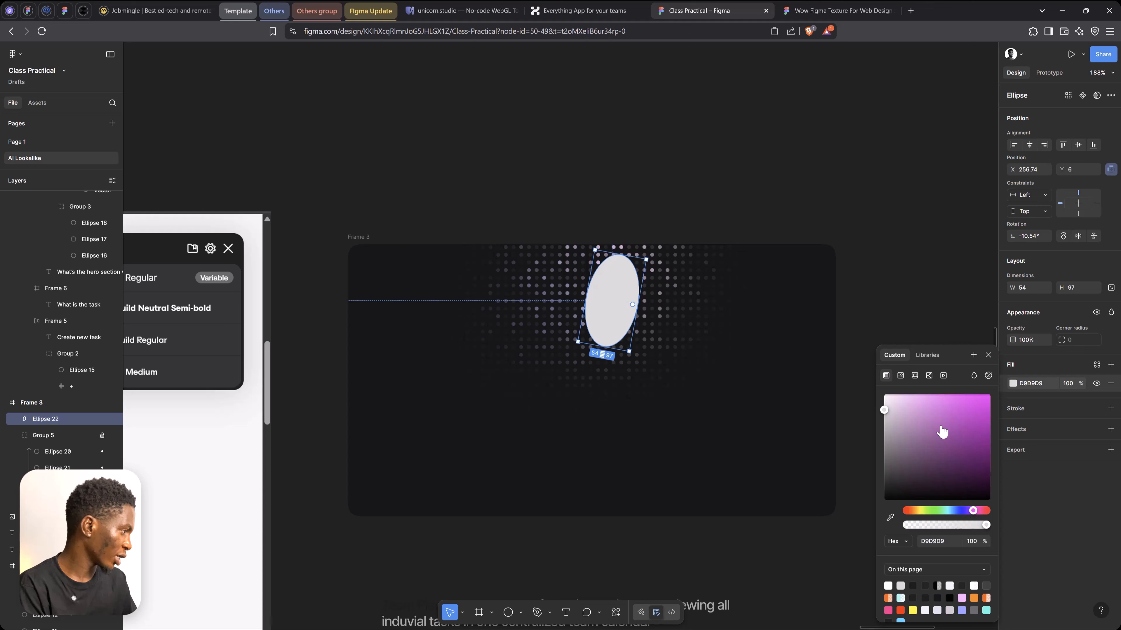
{"action": "left_click_drag", "start_coordinate": [928, 406], "coordinate": [916, 396]}
{"action": "left_click", "coordinate": [988, 355]}
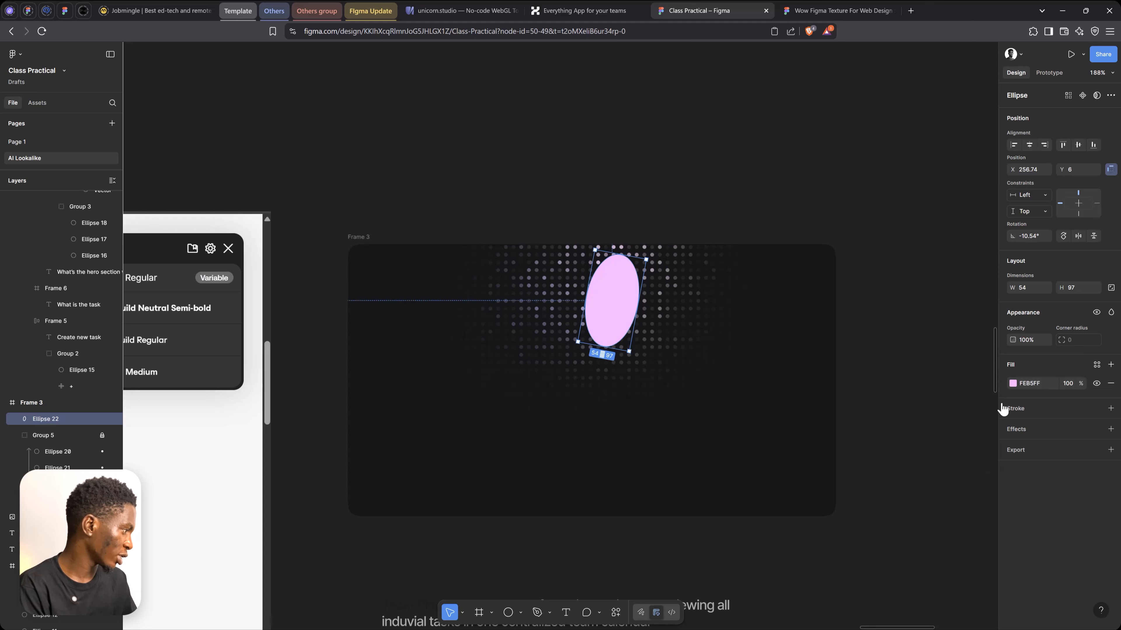
Step: Add a uniform layer blur of 33.6 to the pink ellipse
{"action": "left_click", "coordinate": [1018, 430]}
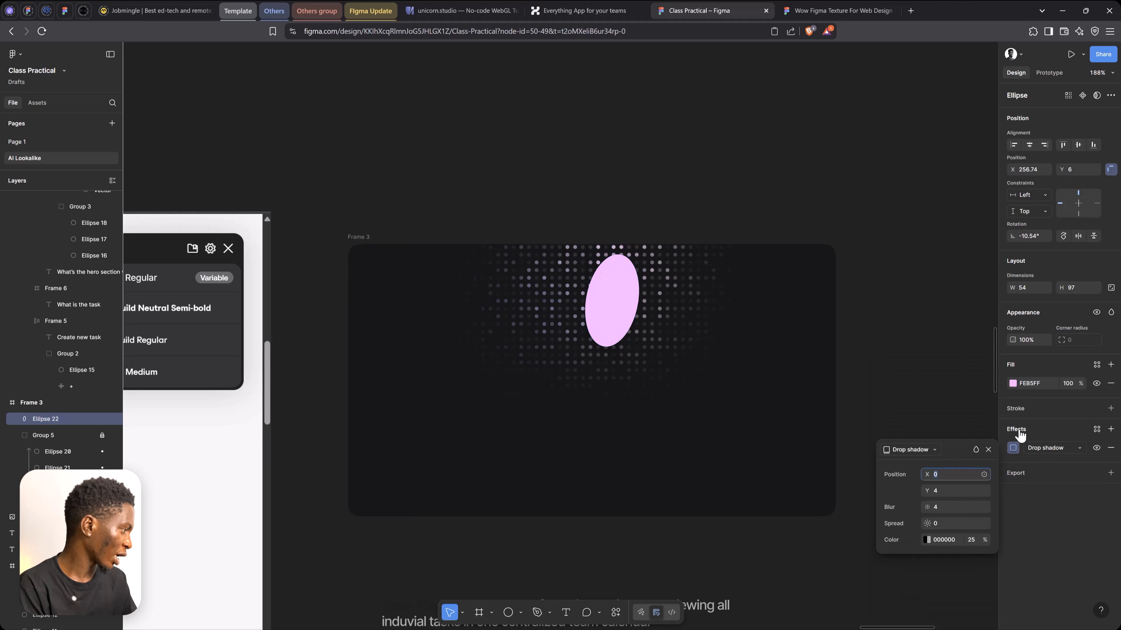
{"action": "left_click", "coordinate": [923, 454]}
{"action": "left_click", "coordinate": [920, 465]}
{"action": "left_click_drag", "start_coordinate": [927, 488], "coordinate": [1116, 483]}
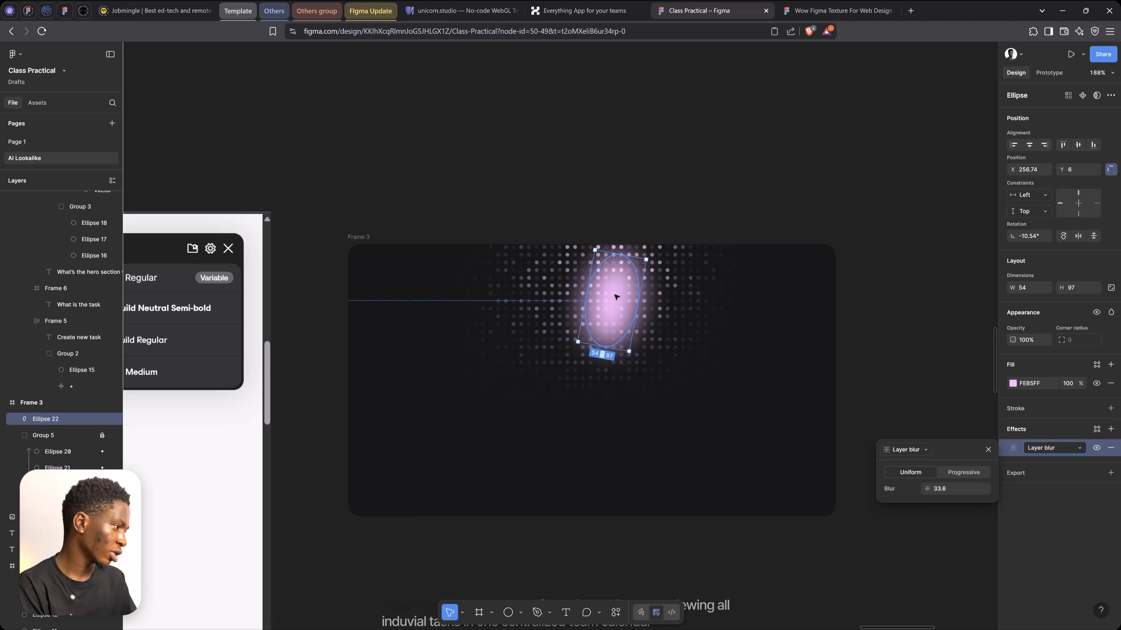
Step: Set the pink ellipse's blend mode to Plus lighter and move it up to X 253.74, Y -21
{"action": "left_click", "coordinate": [1111, 312]}
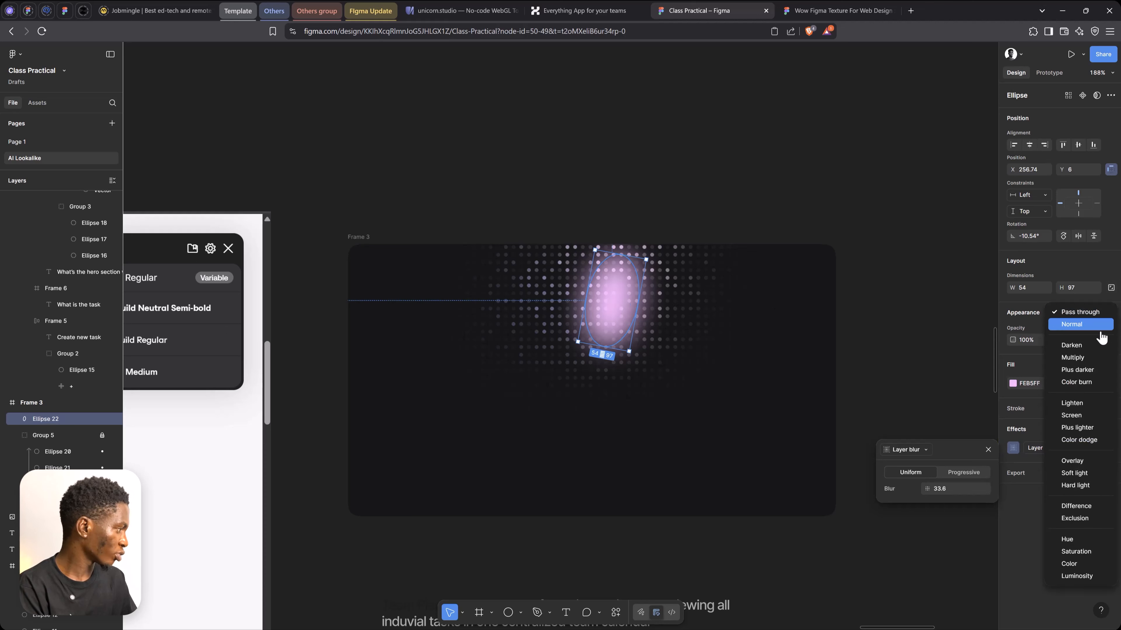
{"action": "left_click", "coordinate": [1108, 434]}
{"action": "mouse_move", "coordinate": [620, 314]}
{"action": "left_mouse_down"}
{"action": "mouse_move", "coordinate": [620, 286]}
{"action": "mouse_move", "coordinate": [617, 295]}
{"action": "left_mouse_up"}
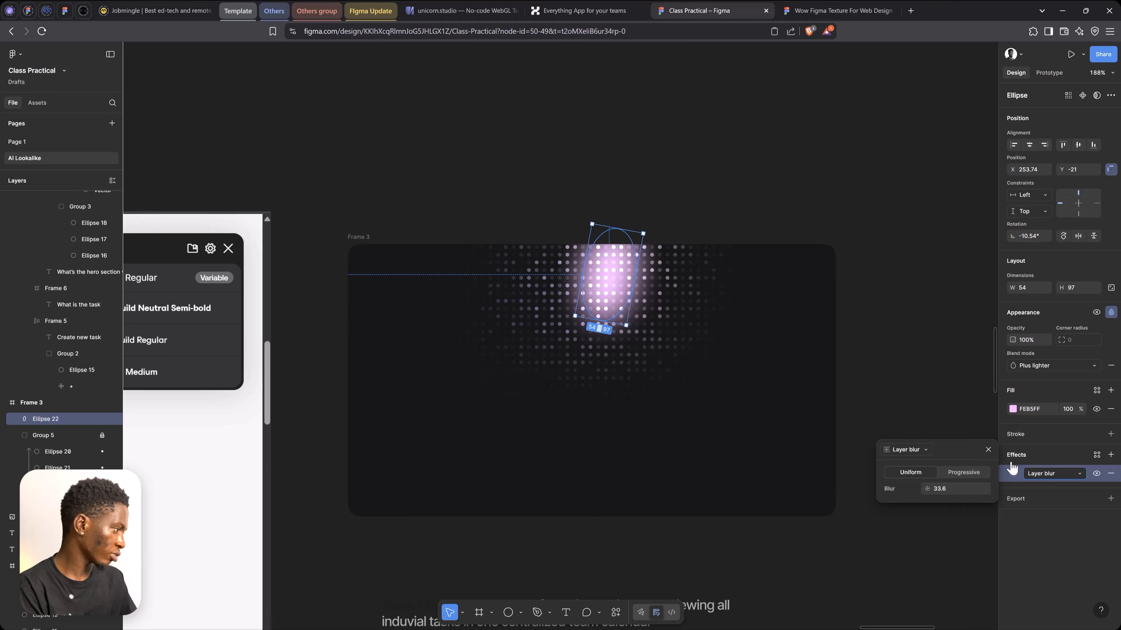
Step: Shrink the pink ellipse to 41.12 × 73.86 at X 263.51, Y -18 and reduce its layer blur to 28.6
{"action": "mouse_move", "coordinate": [635, 290]}
{"action": "left_mouse_down"}
{"action": "mouse_move", "coordinate": [619, 283]}
{"action": "mouse_move", "coordinate": [624, 274]}
{"action": "left_mouse_up"}
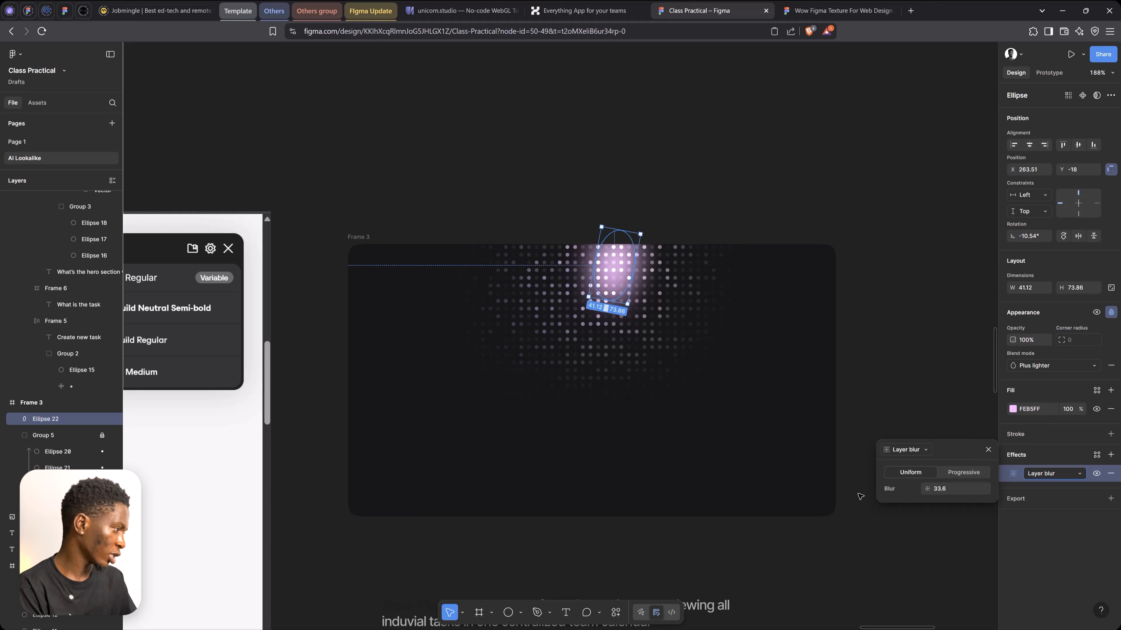
{"action": "left_click_drag", "start_coordinate": [927, 488], "coordinate": [882, 488]}
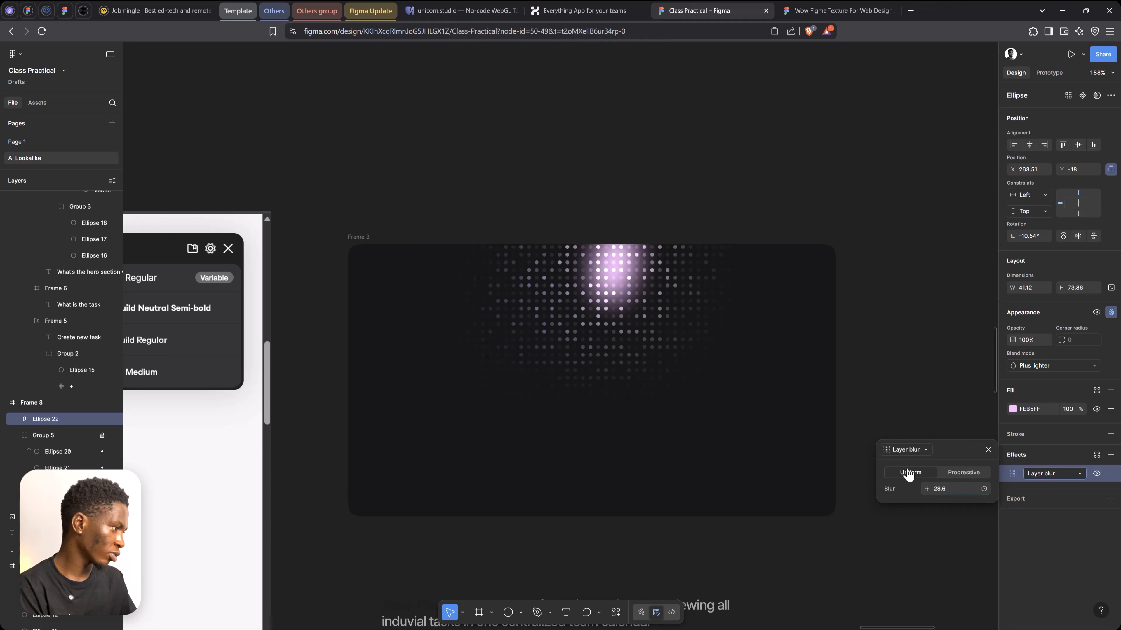
Step: Duplicate the blurred pink ellipse and offset the copy down and to the left to form a diagonal light streak
{"action": "key", "text": "ctrl+d"}
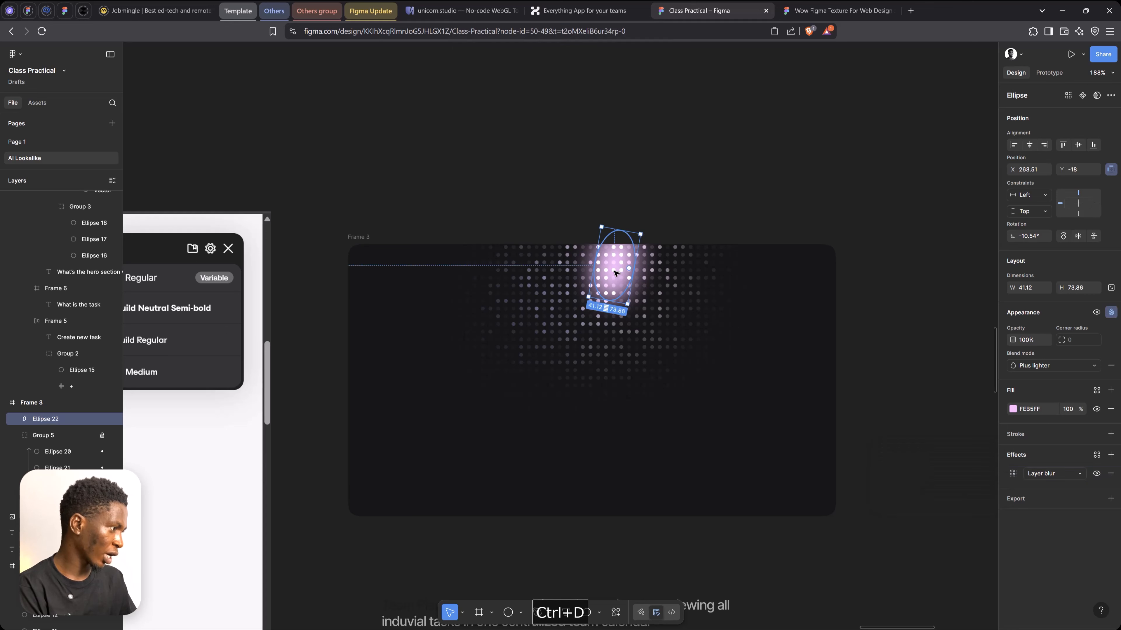
{"action": "key", "text": "ctrl+d"}
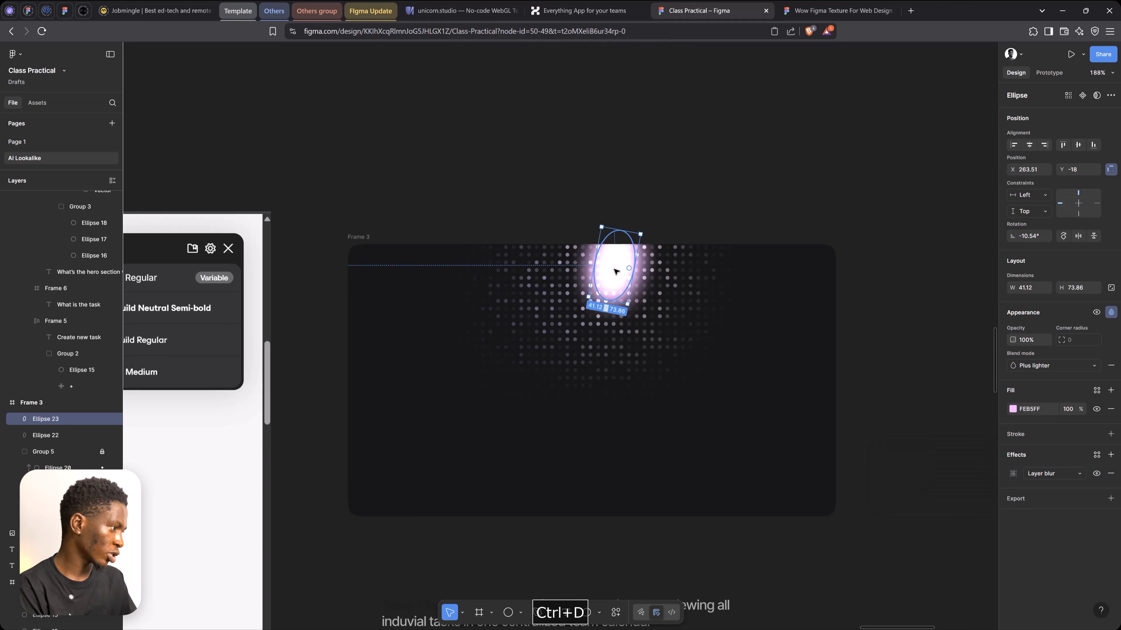
{"action": "mouse_move", "coordinate": [615, 271]}
{"action": "left_mouse_down"}
{"action": "mouse_move", "coordinate": [611, 299]}
{"action": "mouse_move", "coordinate": [602, 263]}
{"action": "mouse_move", "coordinate": [590, 276]}
{"action": "mouse_move", "coordinate": [606, 270]}
{"action": "mouse_move", "coordinate": [599, 283]}
{"action": "left_mouse_up"}
{"action": "left_click", "coordinate": [694, 187]}
{"action": "scroll", "coordinate": [694, 185], "scroll_direction": "down", "scroll_amount": 5}
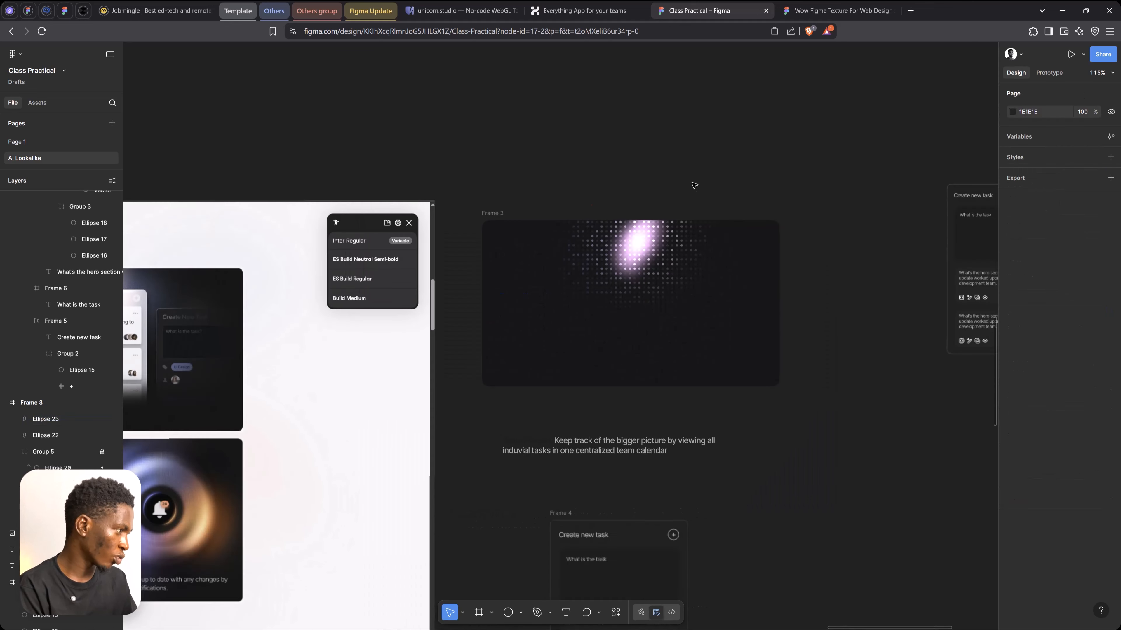
Step: Set the opacity of both pink ellipses to 56% and group them
{"action": "scroll", "coordinate": [655, 229], "scroll_direction": "up", "scroll_amount": 5}
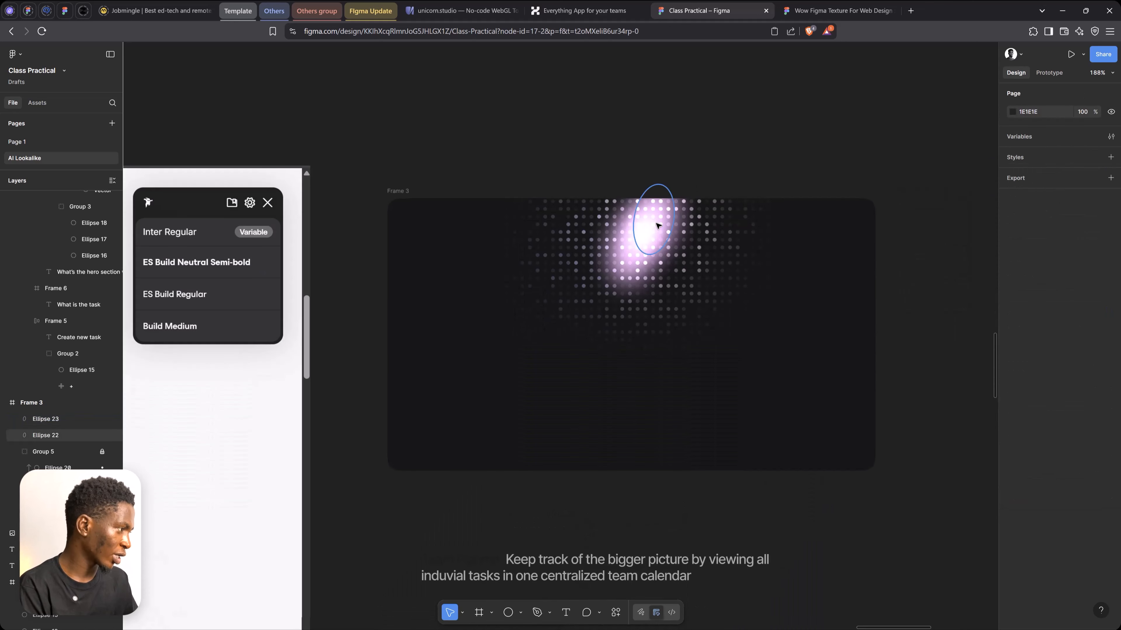
{"action": "left_click", "coordinate": [657, 229]}
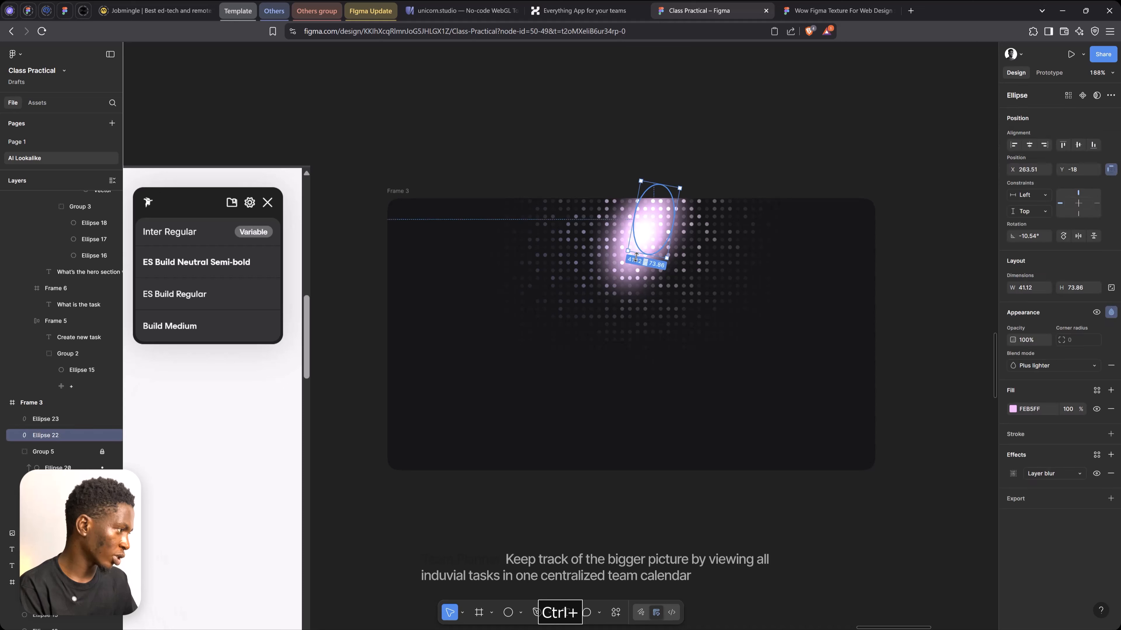
{"action": "left_click", "coordinate": [623, 274], "text": "shift"}
{"action": "key", "text": "4"}
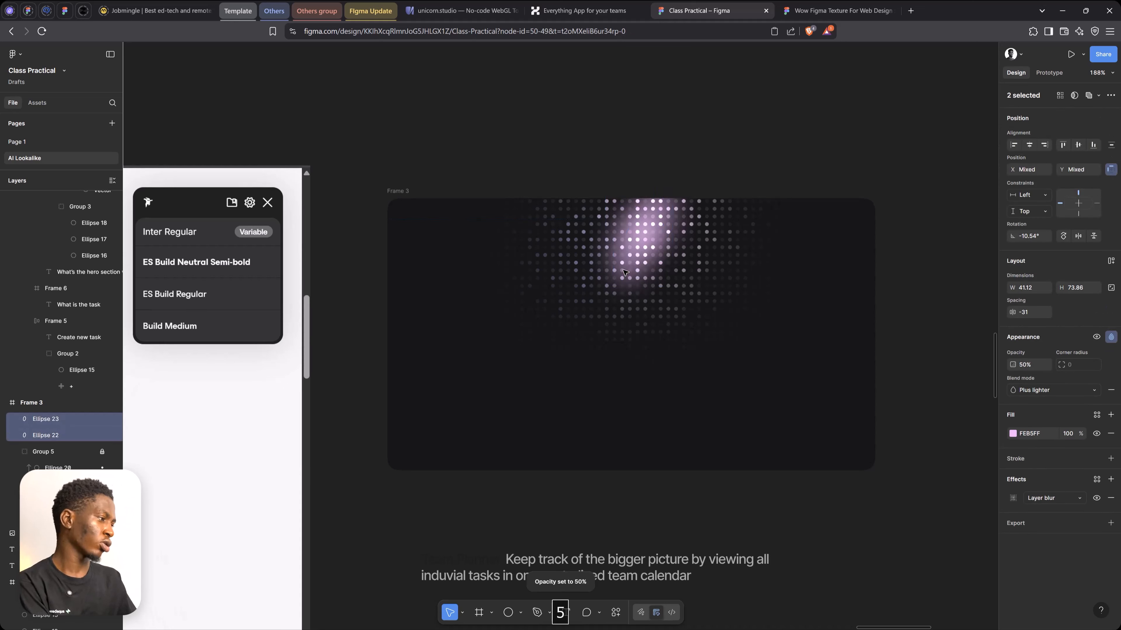
{"action": "key", "text": "5"}
{"action": "key", "text": "6"}
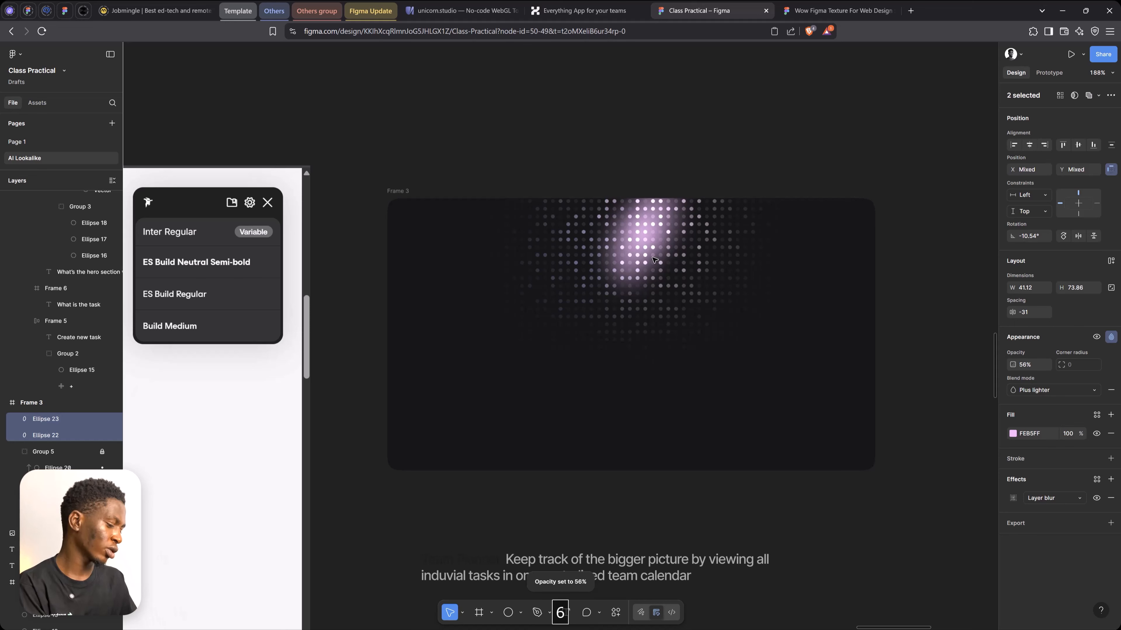
{"action": "key", "text": "ctrl+g"}
Step: Move the group of light and dark task cards into Frame 3 over the glow, at X -23, Y 62
{"action": "scroll", "coordinate": [567, 297], "scroll_direction": "down", "scroll_amount": 5}
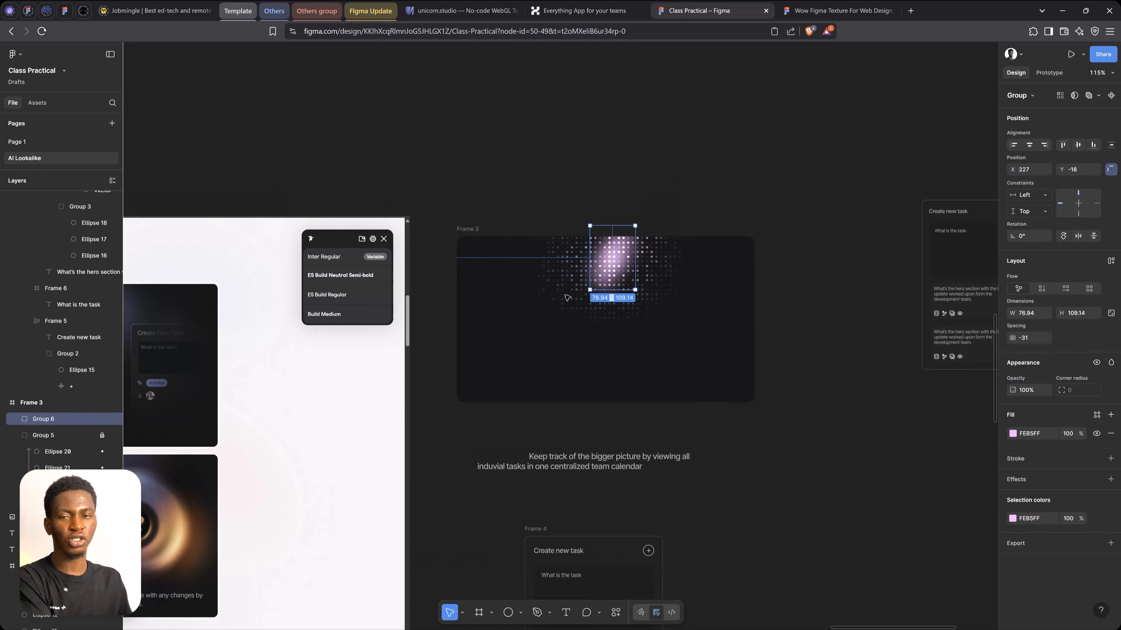
{"action": "scroll", "coordinate": [528, 258], "scroll_direction": "down", "scroll_amount": 2}
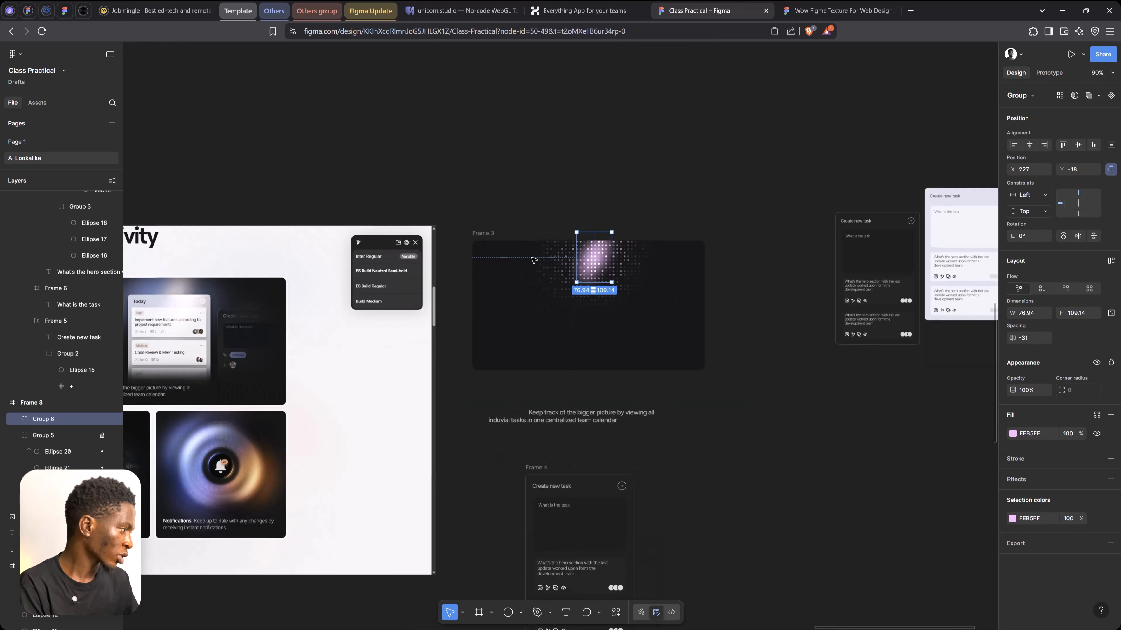
{"action": "left_click_drag", "start_coordinate": [942, 248], "coordinate": [581, 326]}
{"action": "scroll", "coordinate": [567, 311], "scroll_direction": "up", "scroll_amount": 2}
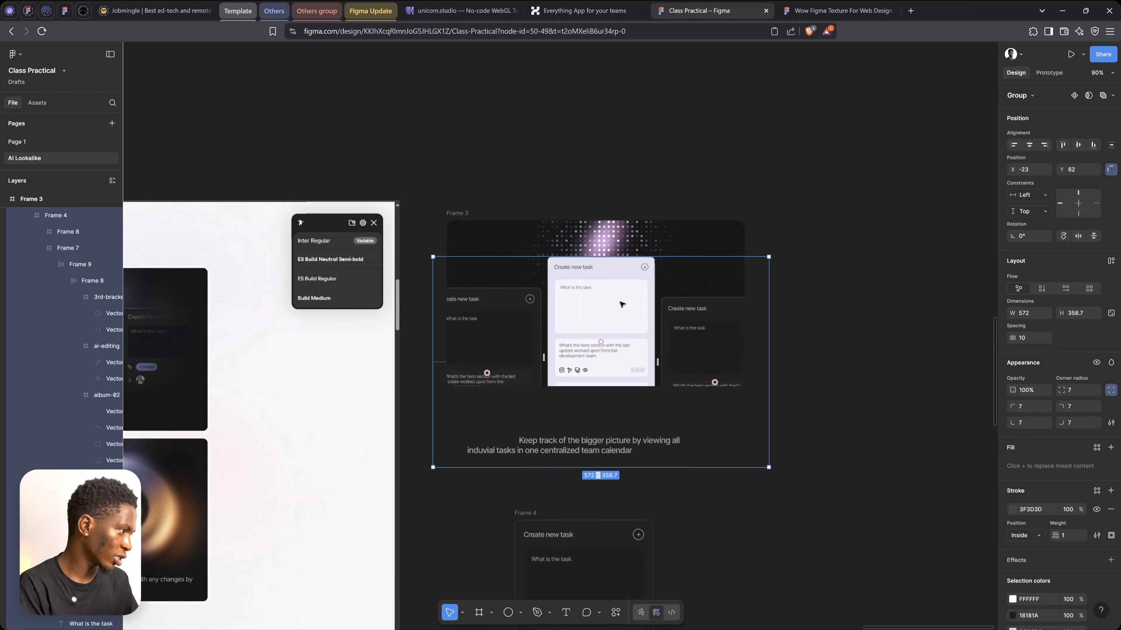
Step: Move the group of task cards out of Frame 3 onto the empty canvas beside it, at X 6999, Y 2902
{"action": "key", "text": "space"}
{"action": "left_click_drag", "start_coordinate": [391, 322], "coordinate": [844, 258]}
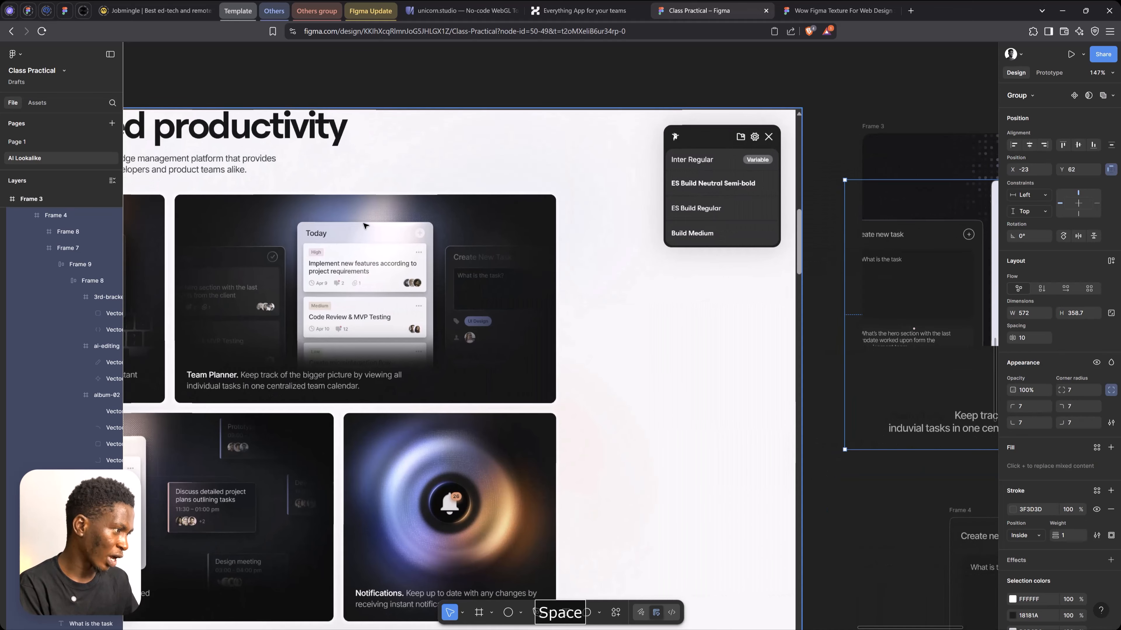
{"action": "left_click_drag", "start_coordinate": [353, 308], "coordinate": [11, 360]}
{"action": "left_click_drag", "start_coordinate": [741, 318], "coordinate": [768, 297]}
Step: Draw a rectangle about 664 × 444 covering the whole card group and send it behind the cards
{"action": "scroll", "coordinate": [726, 317], "scroll_direction": "down", "scroll_amount": 5}
{"action": "key", "text": "space"}
{"action": "key", "text": "r"}
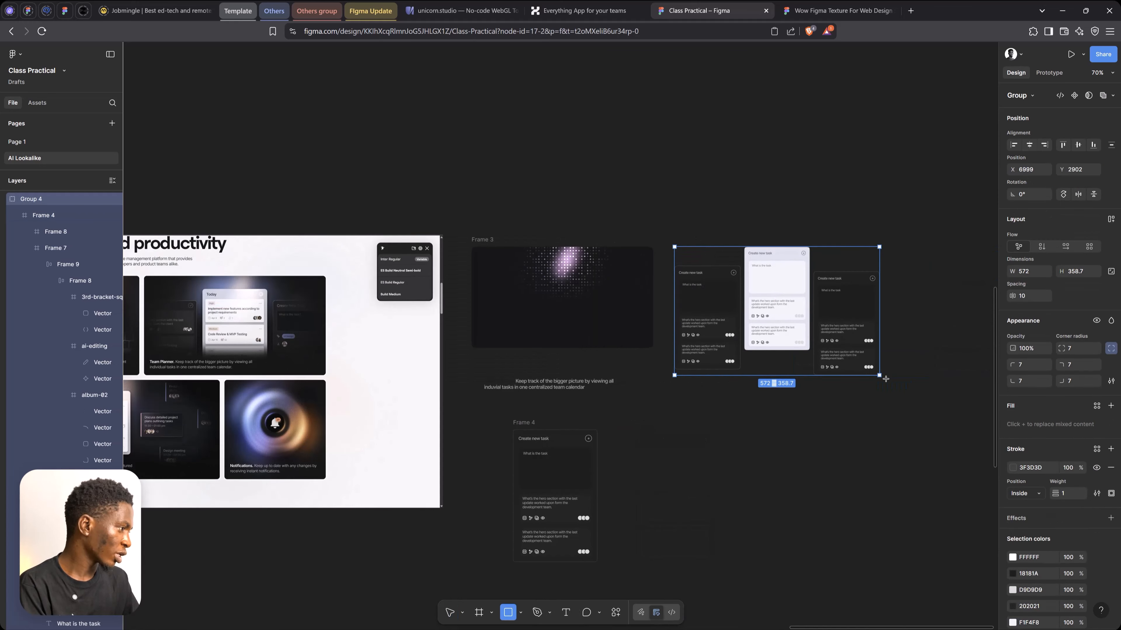
{"action": "left_click_drag", "start_coordinate": [664, 235], "coordinate": [902, 394]}
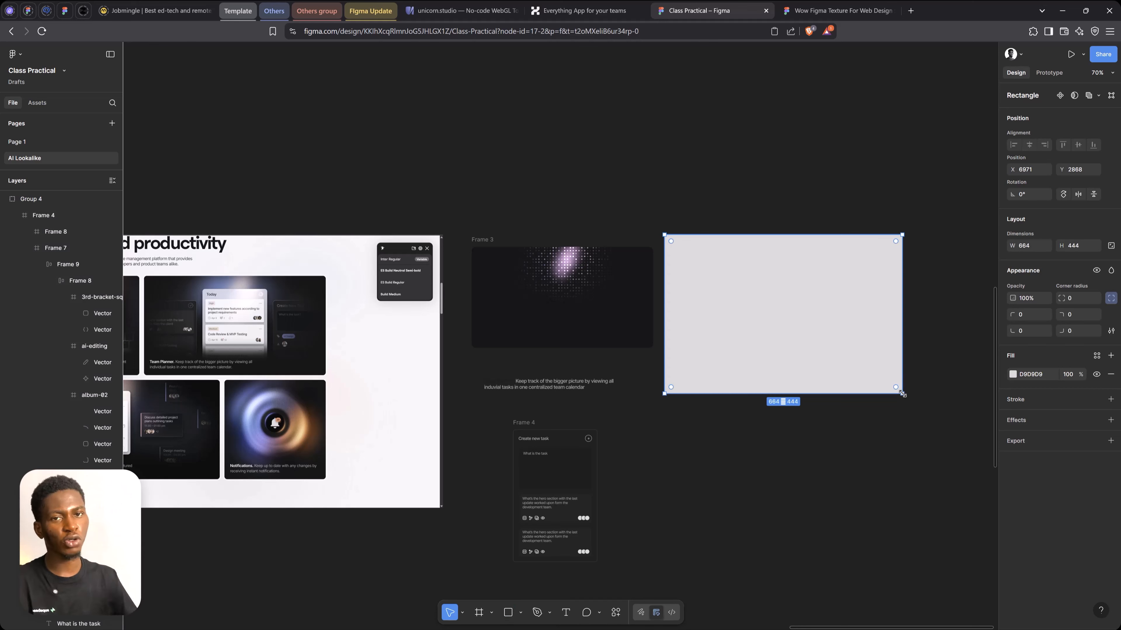
{"action": "key", "text": "ctrl+shift+i"}
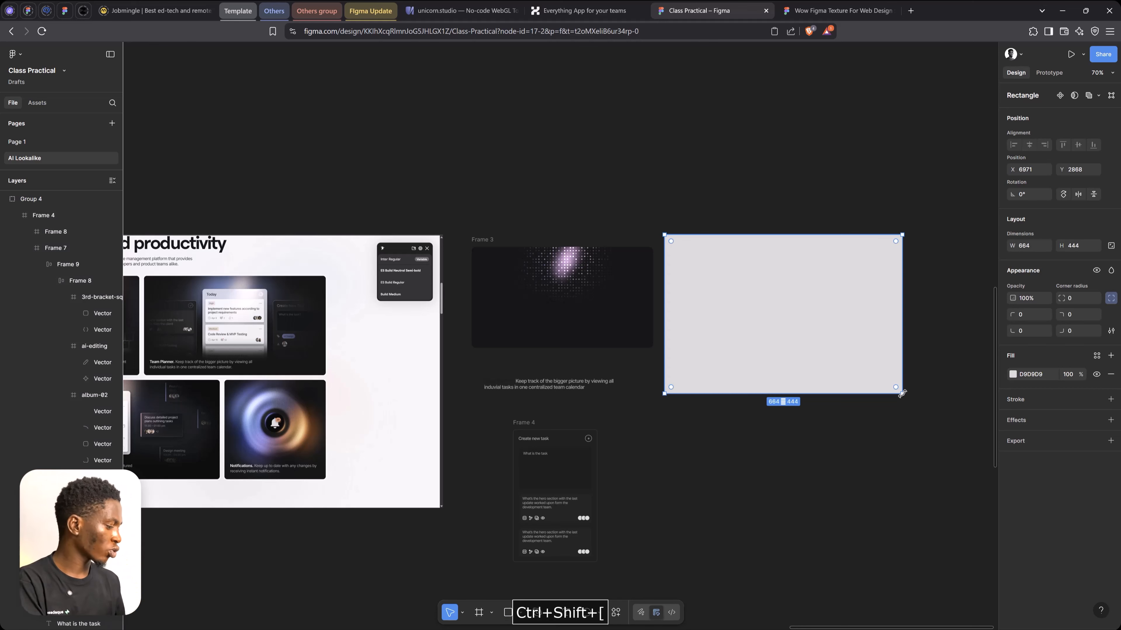
{"action": "scroll", "coordinate": [781, 292], "scroll_direction": "up", "scroll_amount": 2}
{"action": "key", "text": "space"}
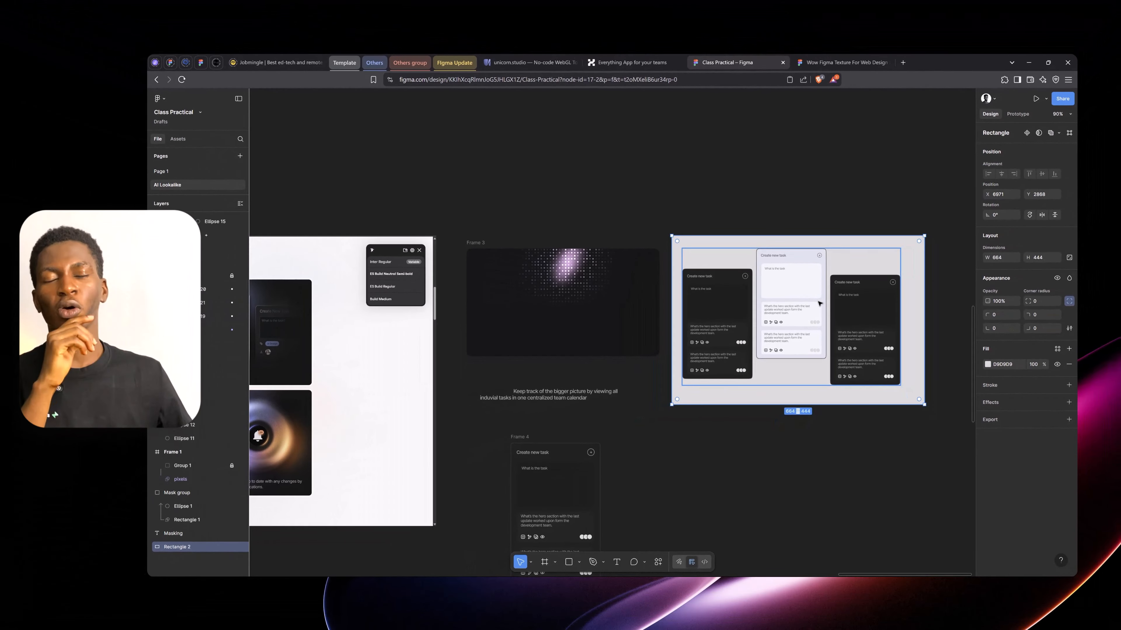
Step: Hide the stroke of the light middle task card
{"action": "key", "text": "space"}
{"action": "left_click_drag", "start_coordinate": [890, 297], "coordinate": [824, 280]}
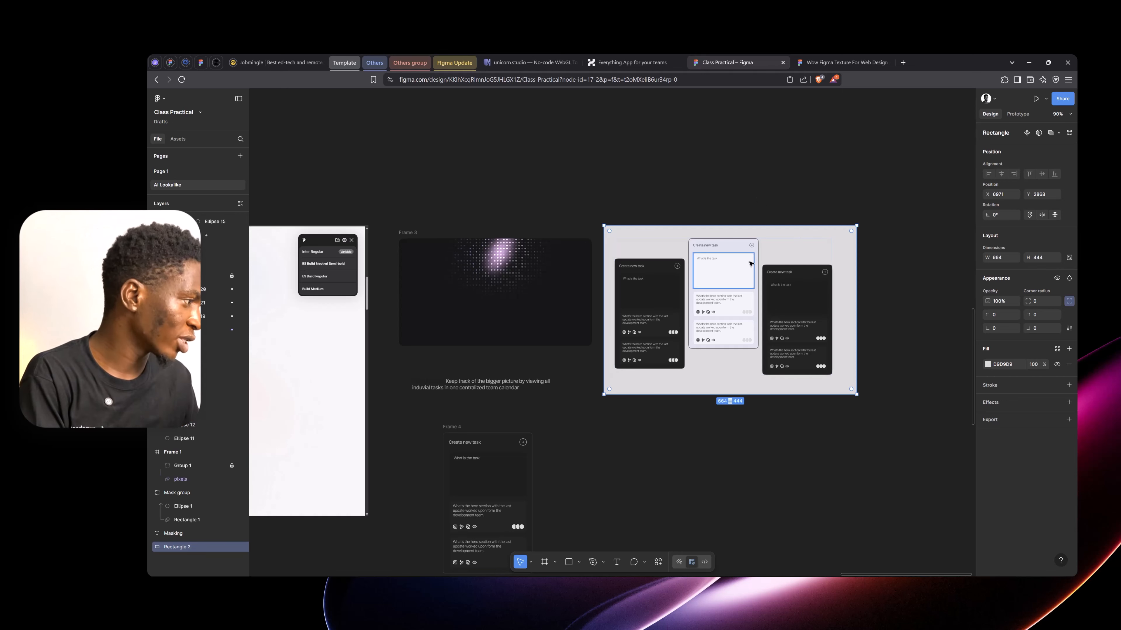
{"action": "left_click", "coordinate": [758, 254], "text": "ctrl"}
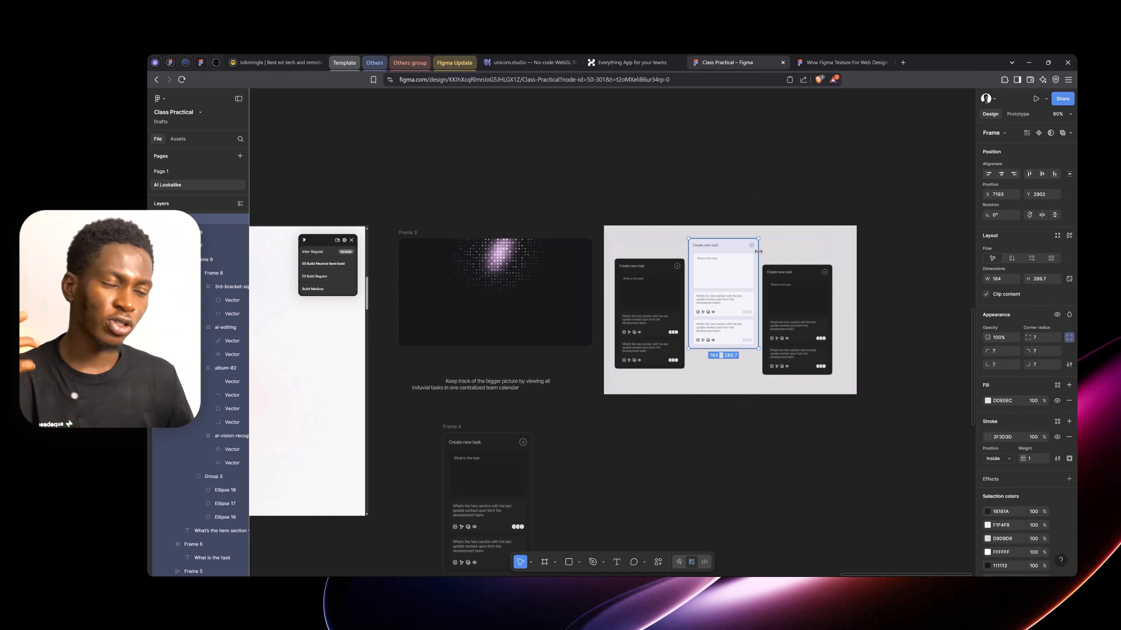
{"action": "left_click", "coordinate": [1056, 436]}
{"action": "left_click", "coordinate": [864, 205]}
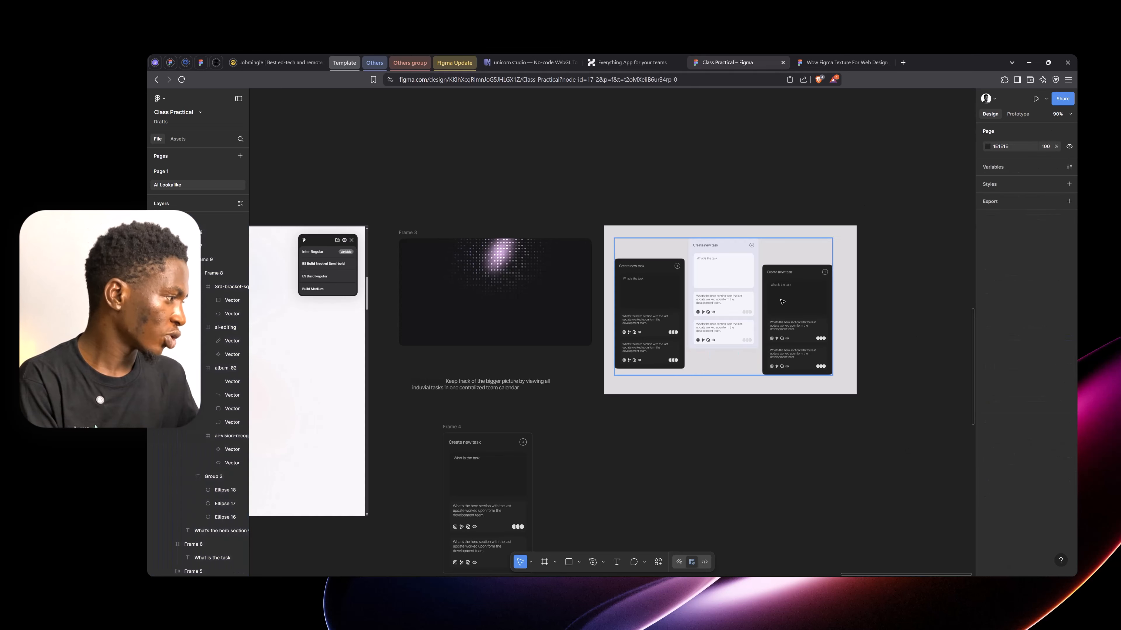
{"action": "left_click", "coordinate": [781, 301]}
{"action": "left_click", "coordinate": [1001, 174]}
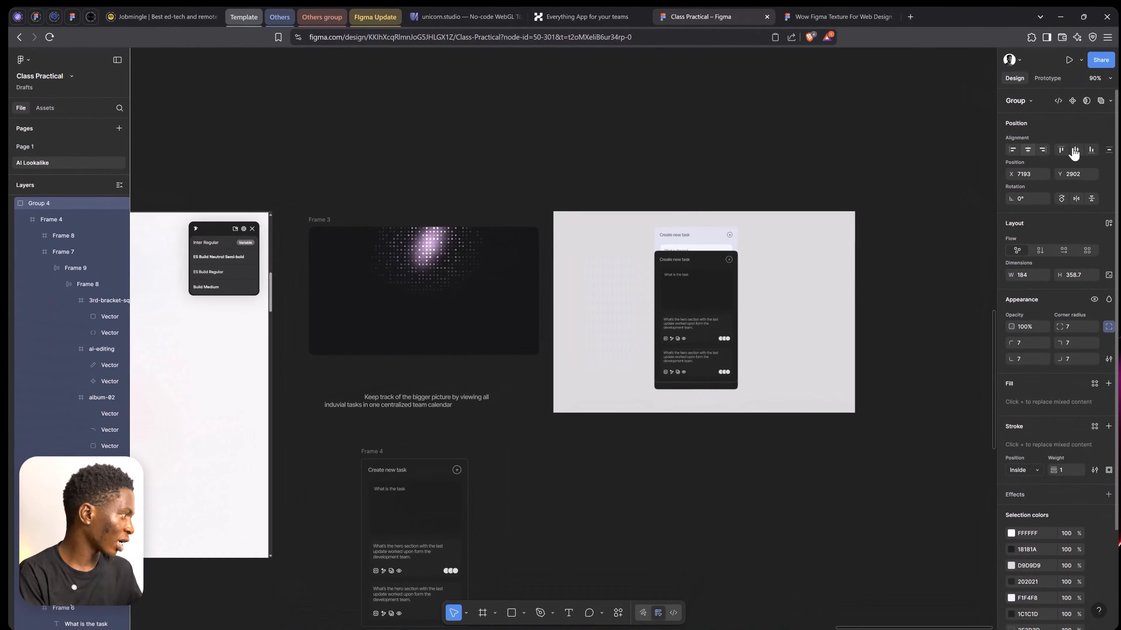
{"action": "key", "text": "ctrl+z"}
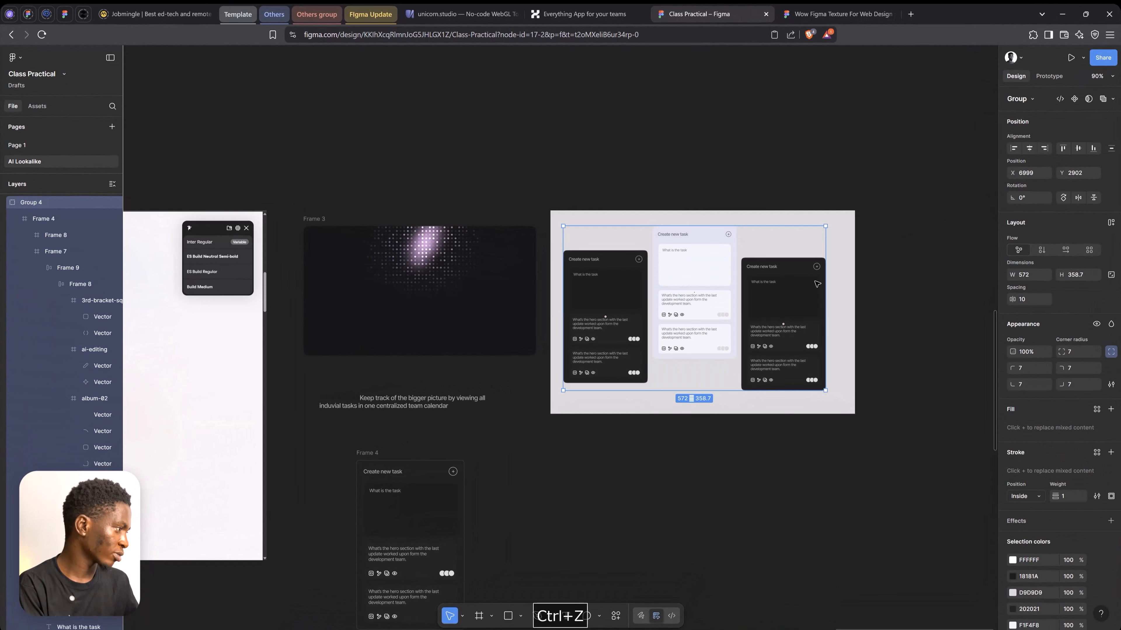
Step: Centre the card group and the rectangle on each other horizontally and vertically, and use the rectangle as a mask
{"action": "left_click", "coordinate": [915, 232]}
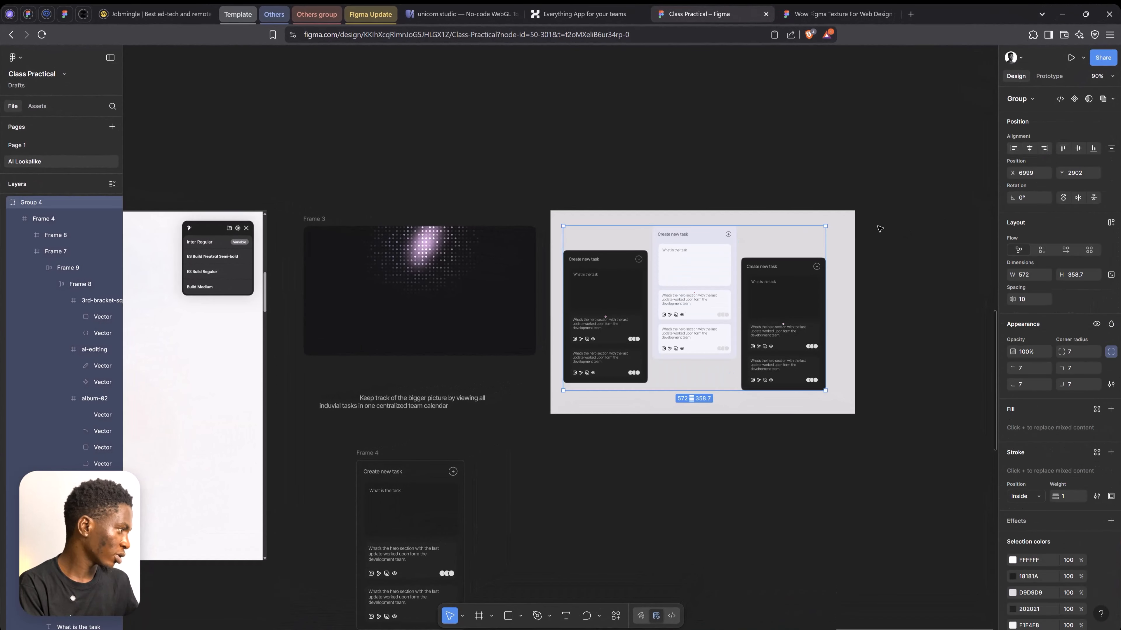
{"action": "left_click", "coordinate": [843, 231], "text": "shift"}
{"action": "left_click", "coordinate": [1029, 148]}
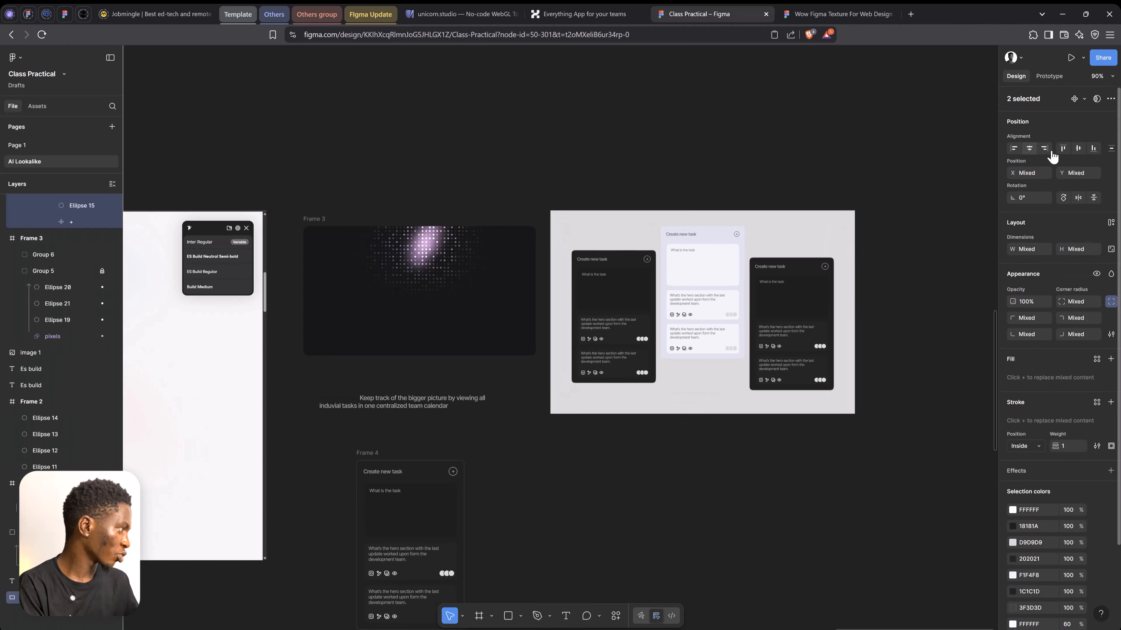
{"action": "left_click", "coordinate": [1078, 148]}
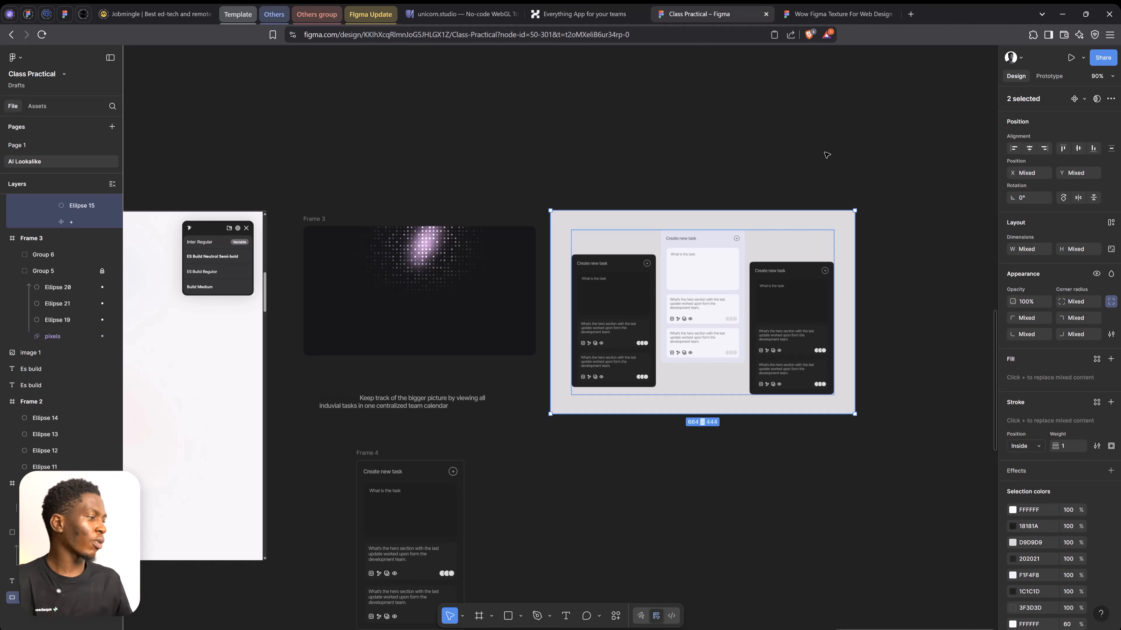
{"action": "right_click", "coordinate": [709, 263]}
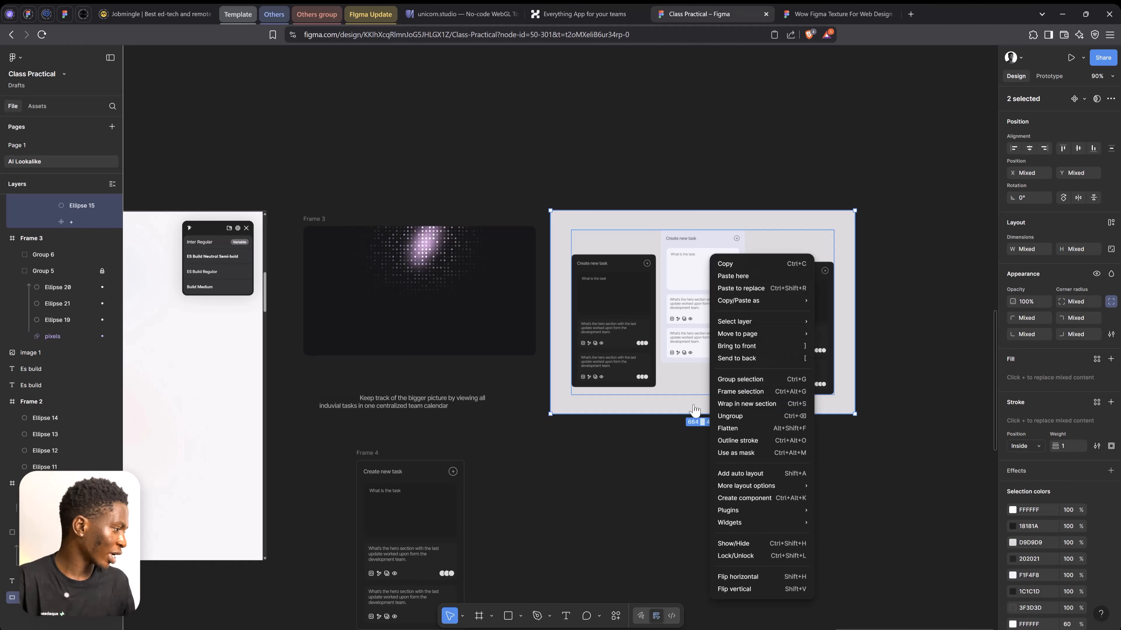
{"action": "left_click", "coordinate": [743, 457]}
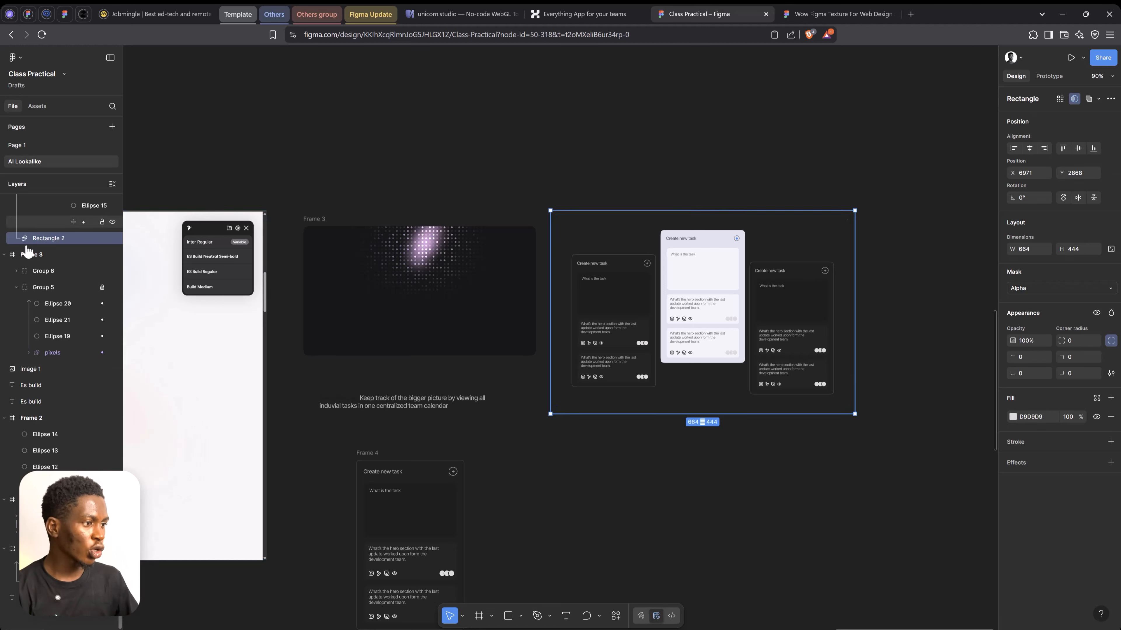
Step: Change the mask rectangle's fill to a vertical linear gradient and set its 737373 end stop to 0% opacity
{"action": "scroll", "coordinate": [51, 250], "scroll_direction": "up", "scroll_amount": 4}
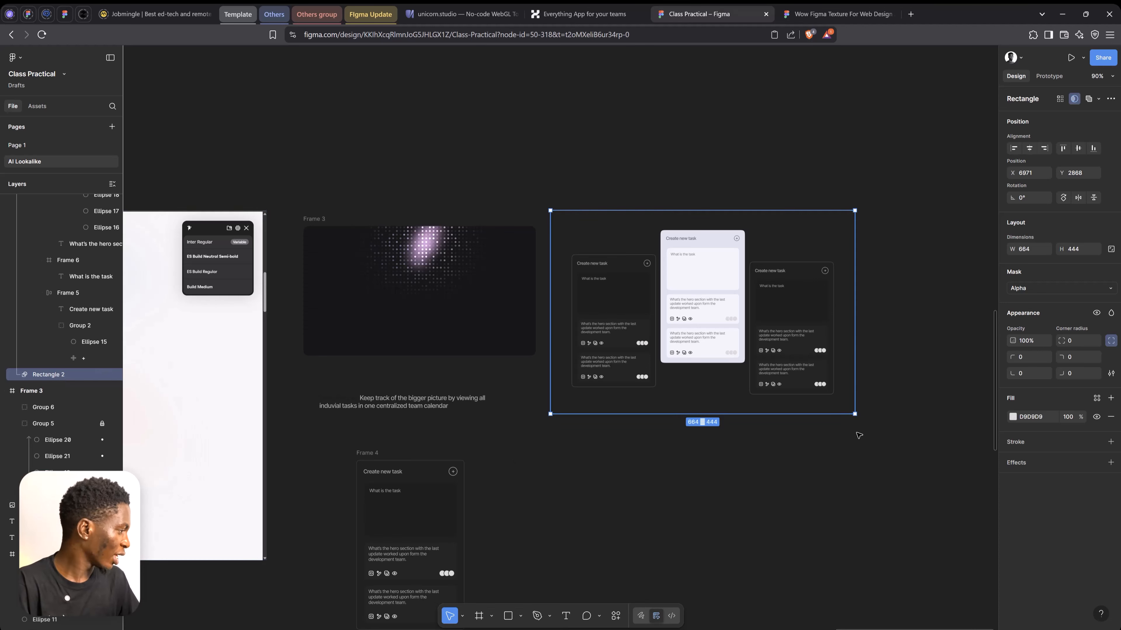
{"action": "left_click", "coordinate": [1013, 417]}
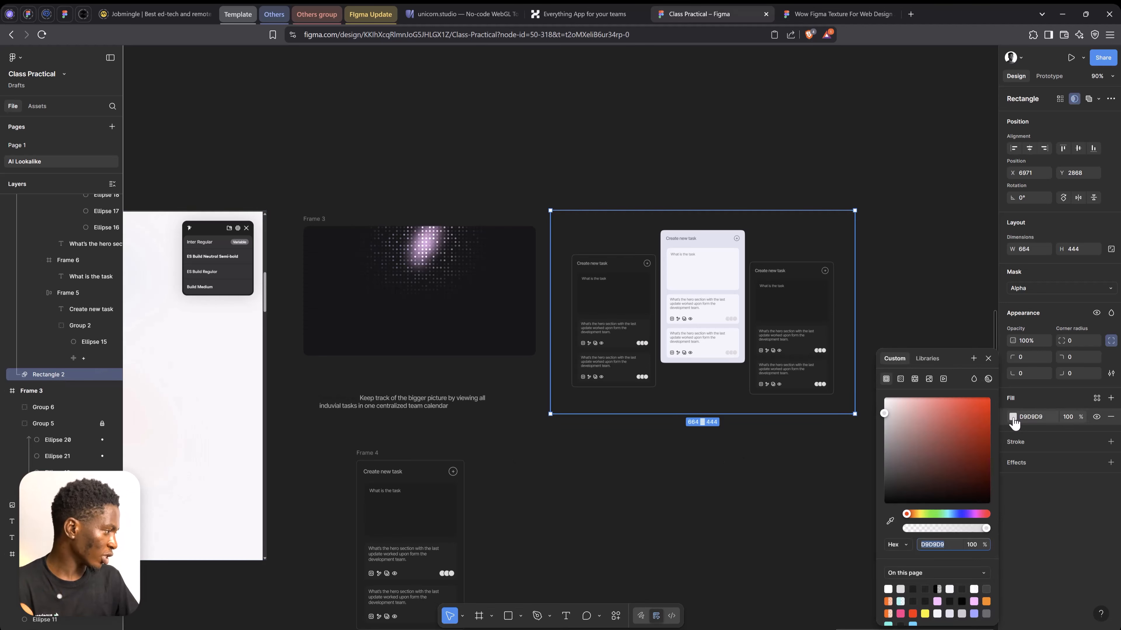
{"action": "left_click", "coordinate": [901, 379]}
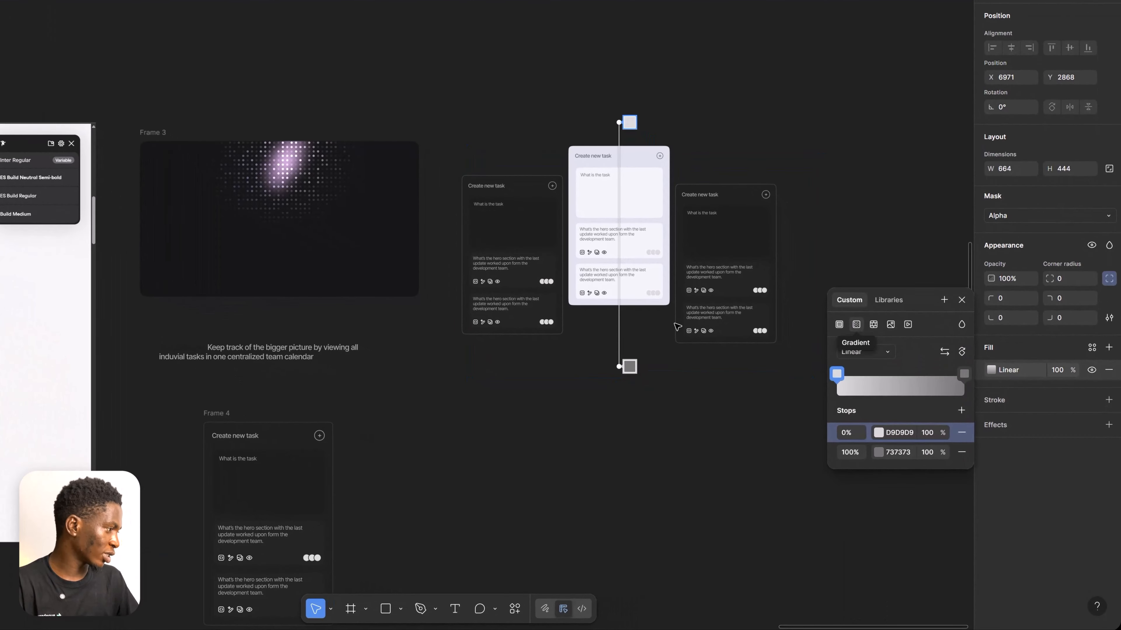
{"action": "left_click_drag", "start_coordinate": [629, 137], "coordinate": [630, 125]}
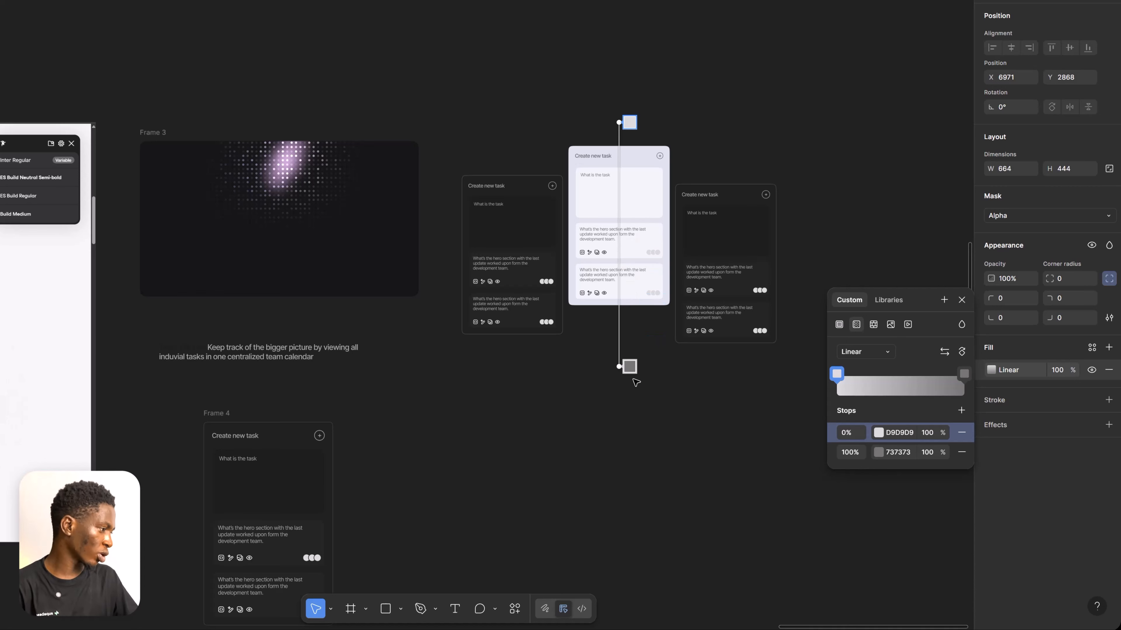
{"action": "left_click", "coordinate": [629, 367]}
{"action": "left_click", "coordinate": [879, 453]}
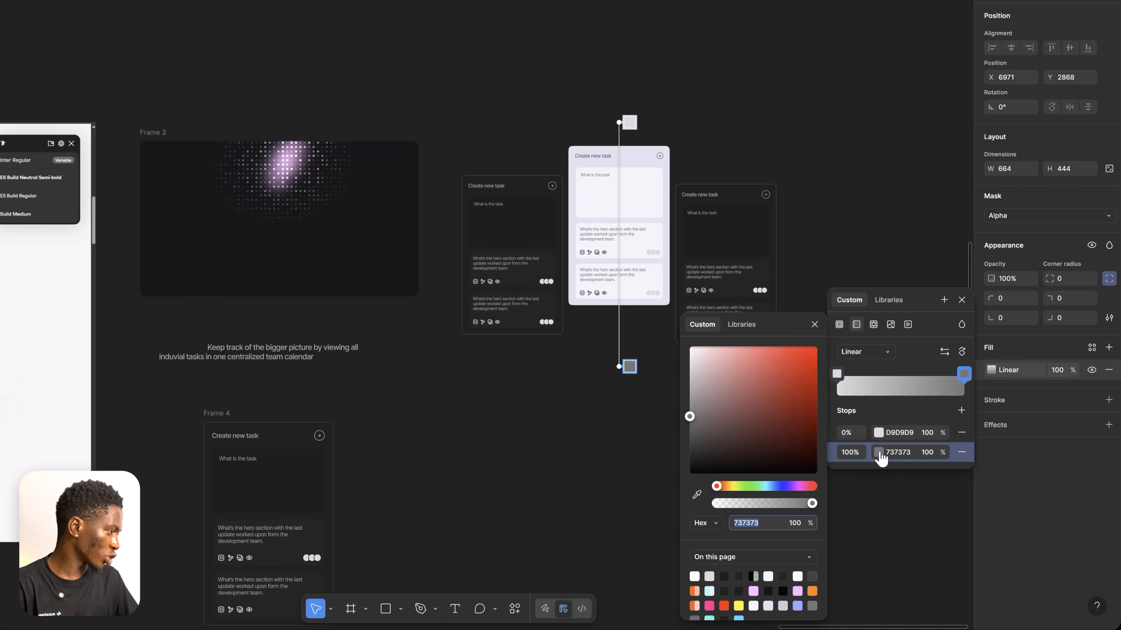
{"action": "left_click_drag", "start_coordinate": [811, 503], "coordinate": [657, 506]}
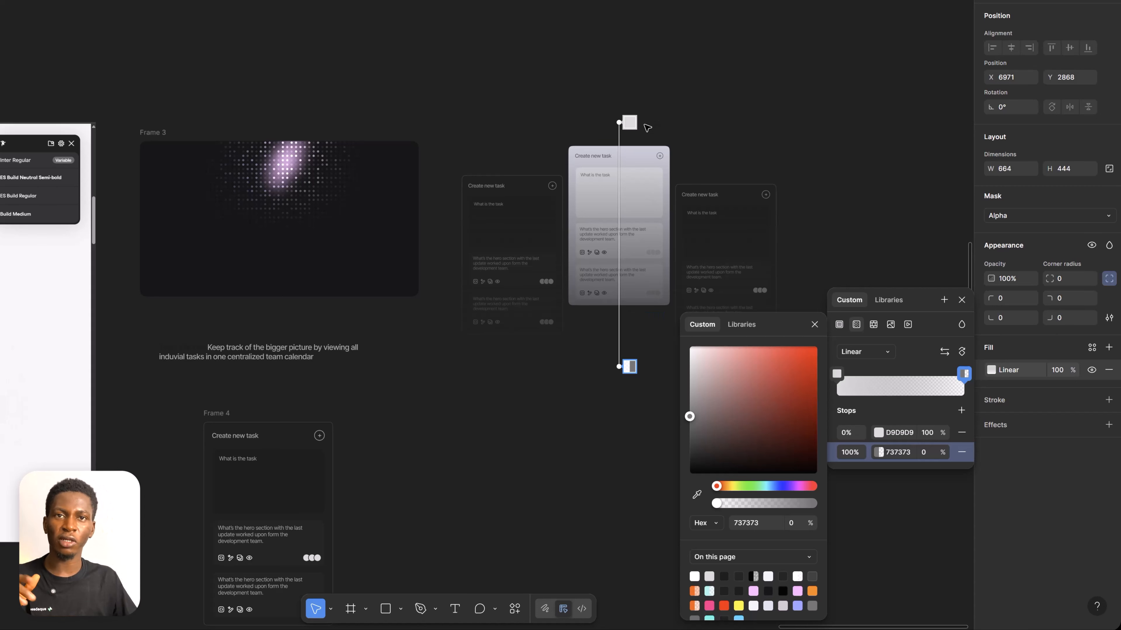
Step: Add a 939393 gradient stop at 100% opacity, positioned at 57%, and move the transparent end stop to 73%
{"action": "left_click", "coordinate": [620, 290]}
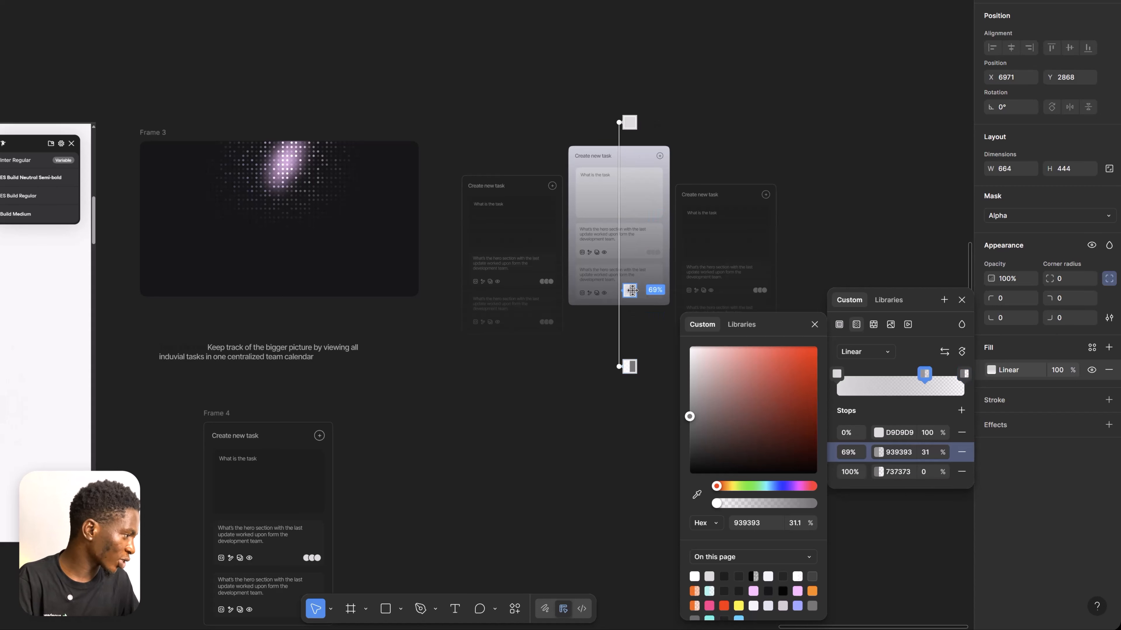
{"action": "left_click_drag", "start_coordinate": [747, 503], "coordinate": [875, 497]}
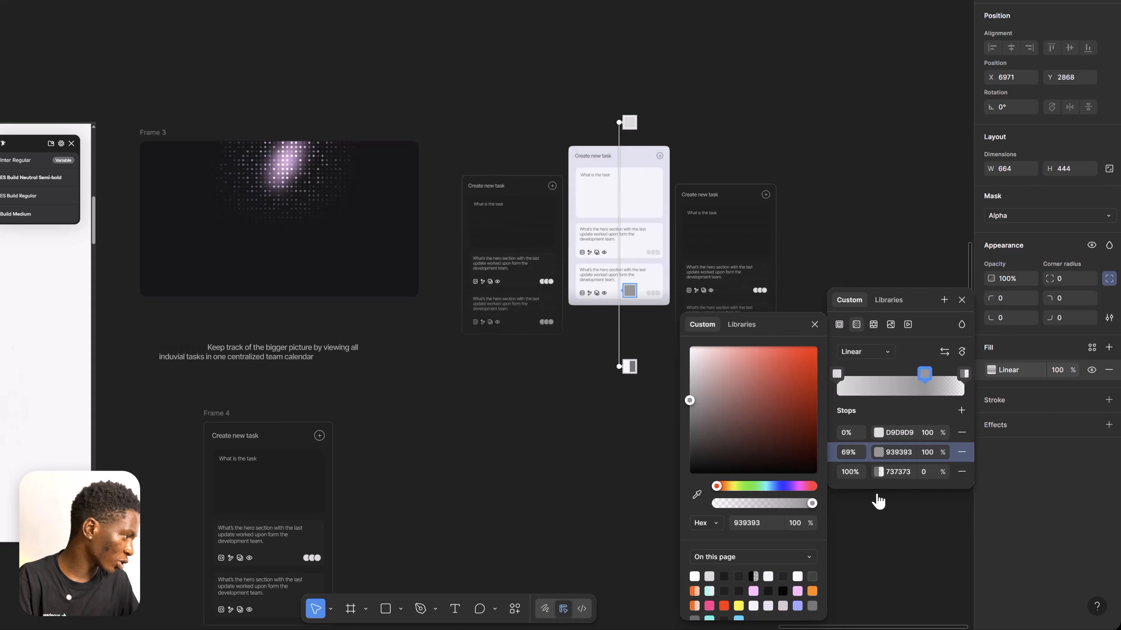
{"action": "left_click", "coordinate": [628, 365]}
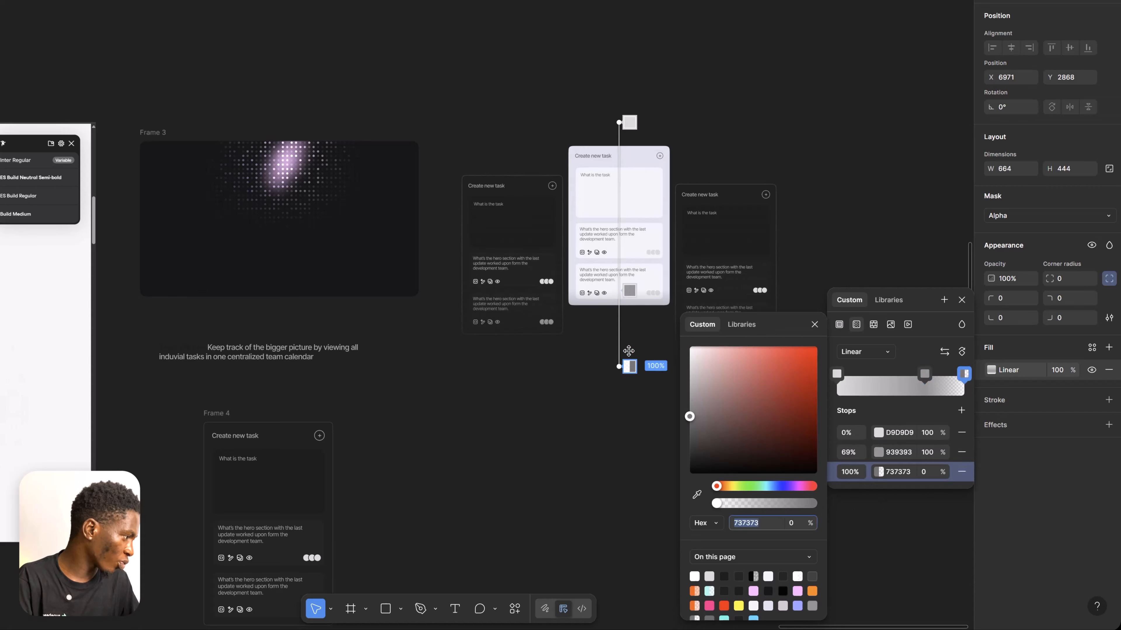
{"action": "left_click_drag", "start_coordinate": [629, 365], "coordinate": [631, 258]}
{"action": "left_click_drag", "start_coordinate": [629, 308], "coordinate": [629, 300]}
{"action": "left_click", "coordinate": [814, 324]}
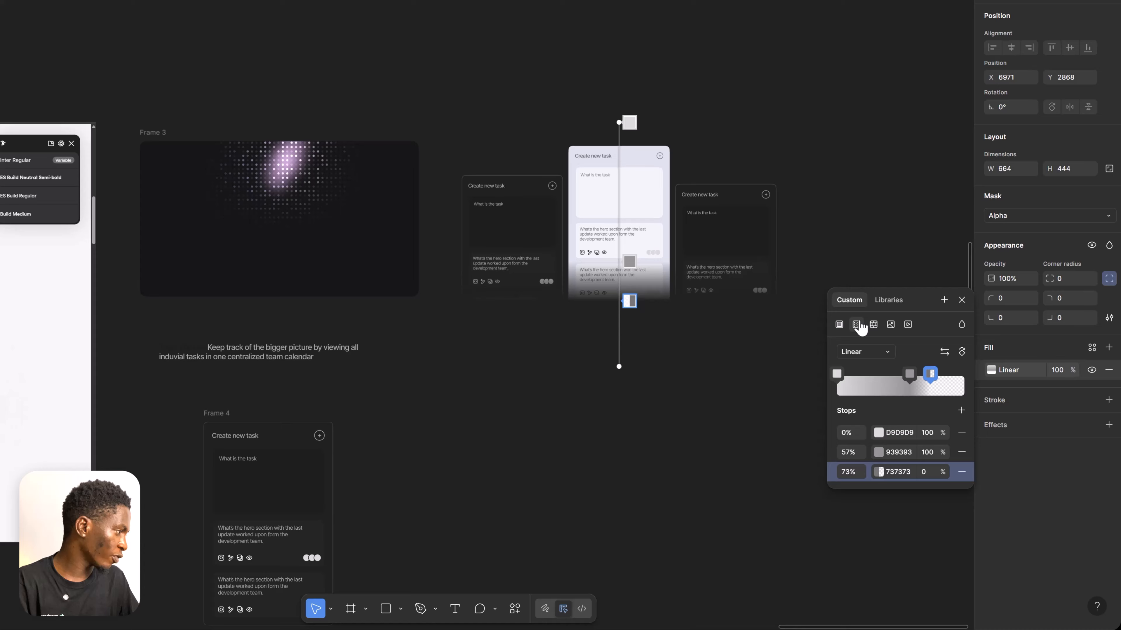
{"action": "left_click", "coordinate": [962, 301]}
{"action": "left_click", "coordinate": [848, 245]}
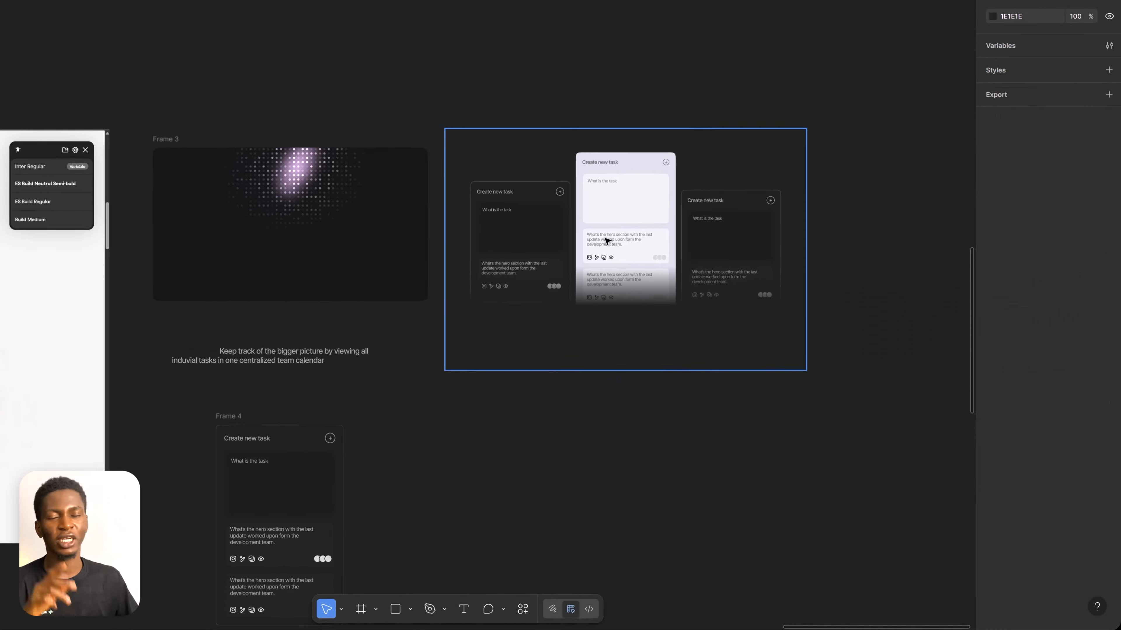
Step: Move the masked card group into Frame 3 and centre it horizontally, at X -78, Y 22
{"action": "left_click", "coordinate": [607, 240]}
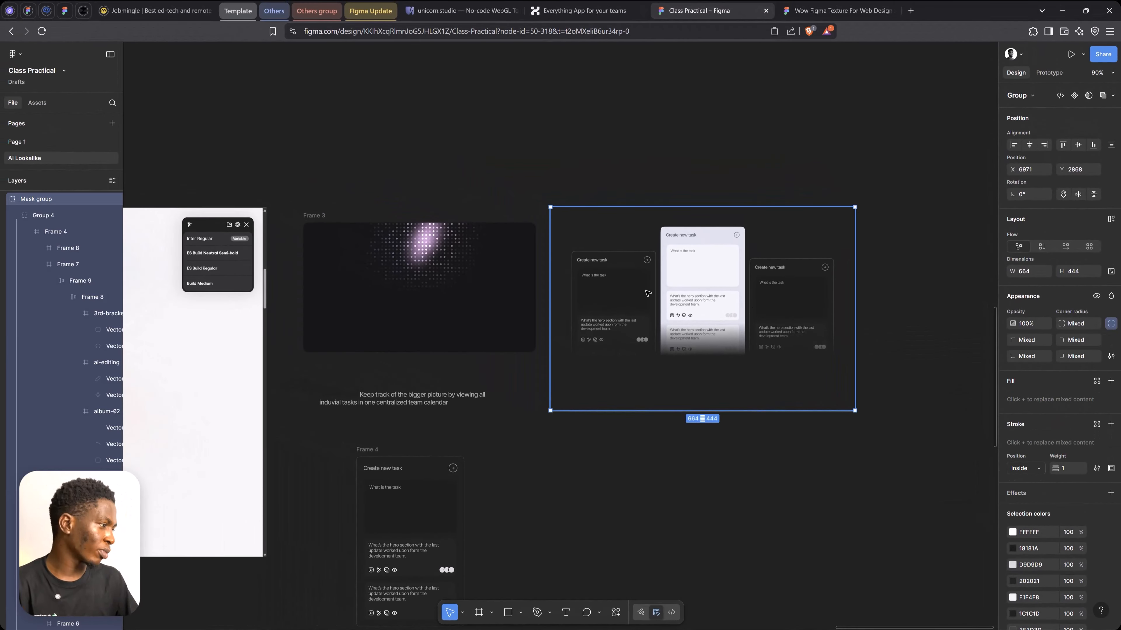
{"action": "left_click_drag", "start_coordinate": [647, 294], "coordinate": [434, 303]}
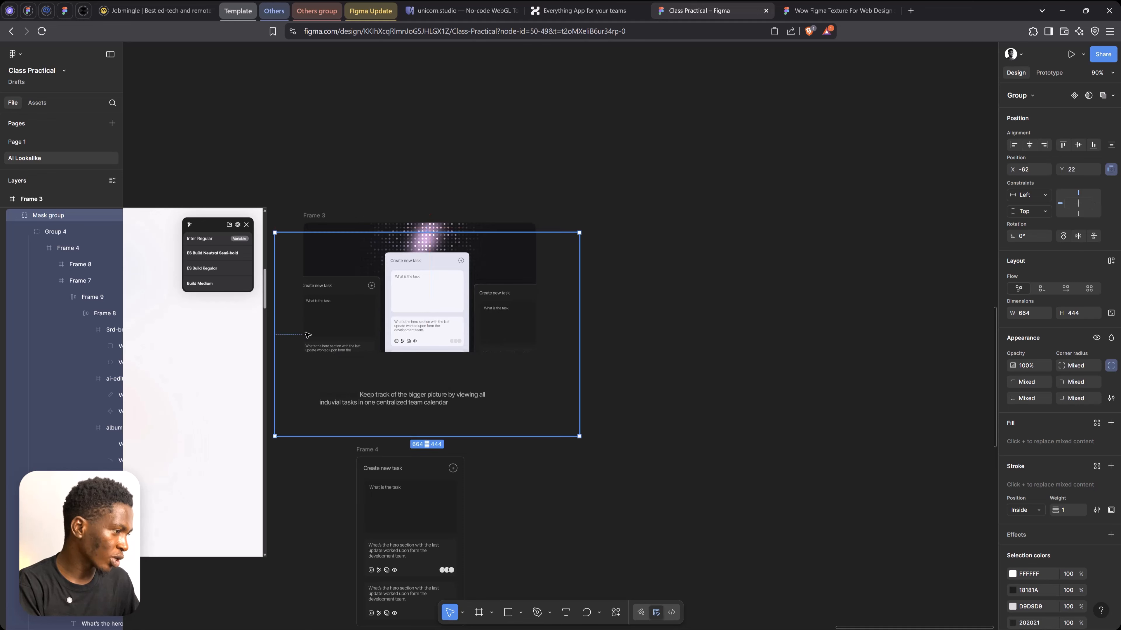
{"action": "left_click", "coordinate": [1029, 144]}
Step: Shift the mask rectangle's opaque 939393 gradient stop to 37% and its transparent stop to 55%
{"action": "scroll", "coordinate": [27, 442], "scroll_direction": "down", "scroll_amount": 8}
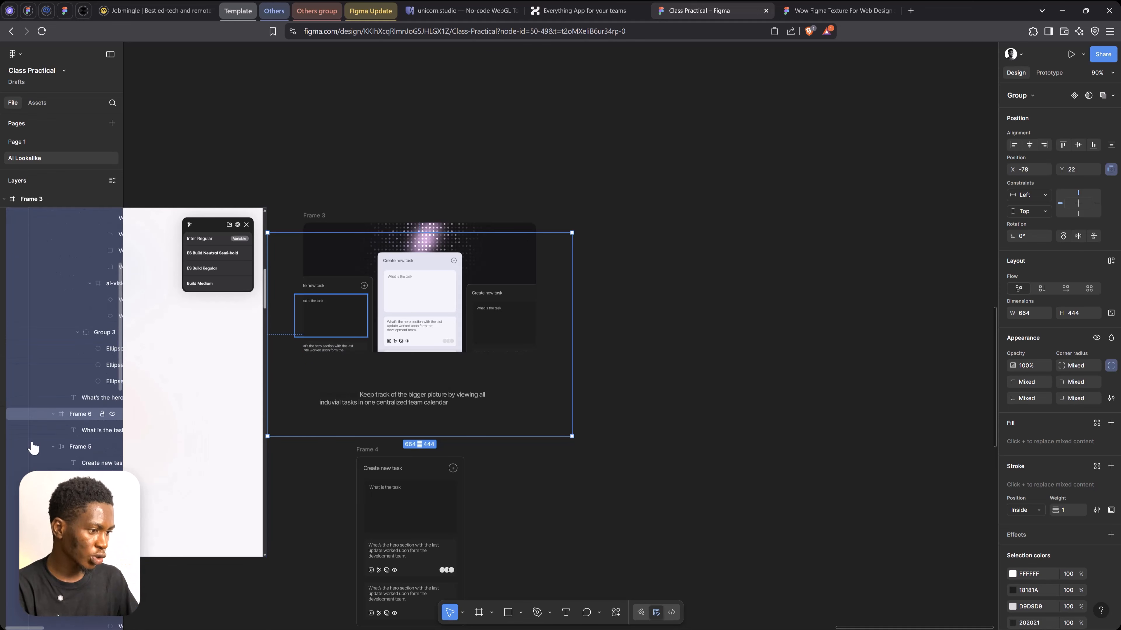
{"action": "scroll", "coordinate": [40, 449], "scroll_direction": "down", "scroll_amount": 3}
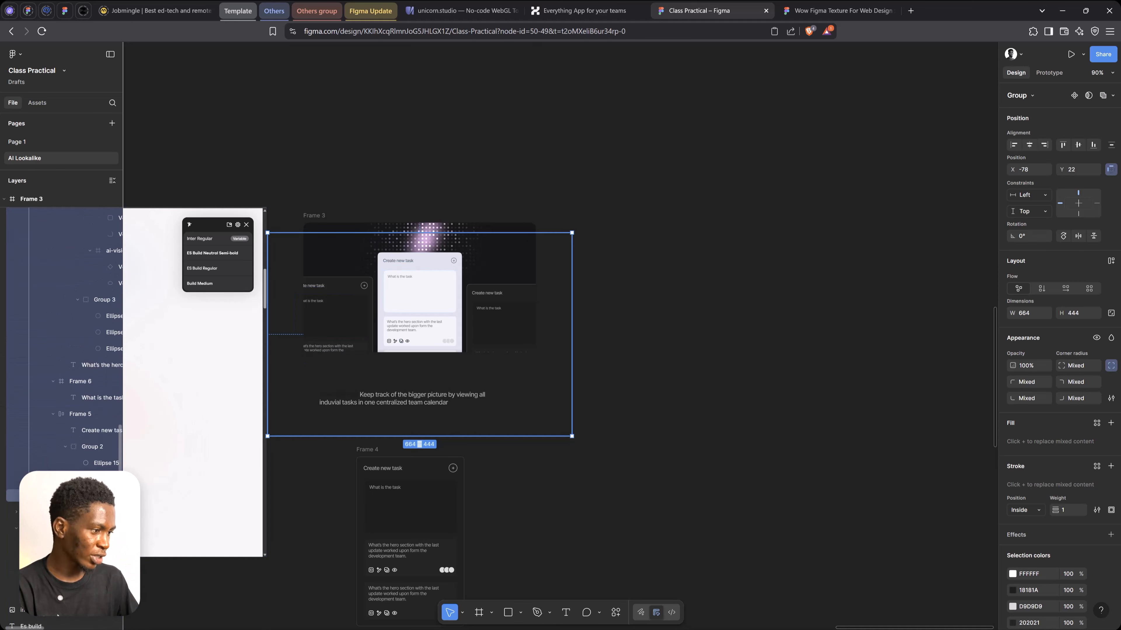
{"action": "left_click", "coordinate": [43, 496]}
{"action": "left_click", "coordinate": [1013, 455]}
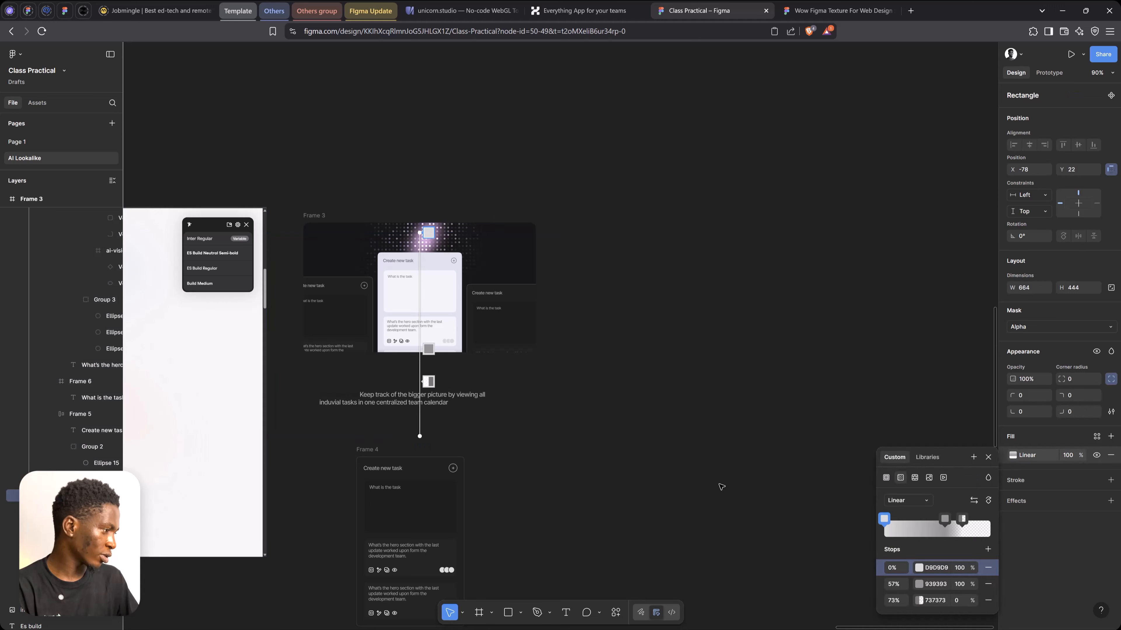
{"action": "left_click_drag", "start_coordinate": [428, 351], "coordinate": [428, 322]}
{"action": "left_click_drag", "start_coordinate": [430, 383], "coordinate": [429, 308]}
Step: Add an 838383 stop at 46% to the mask gradient and set its opacity to 36%
{"action": "left_click", "coordinate": [428, 325]}
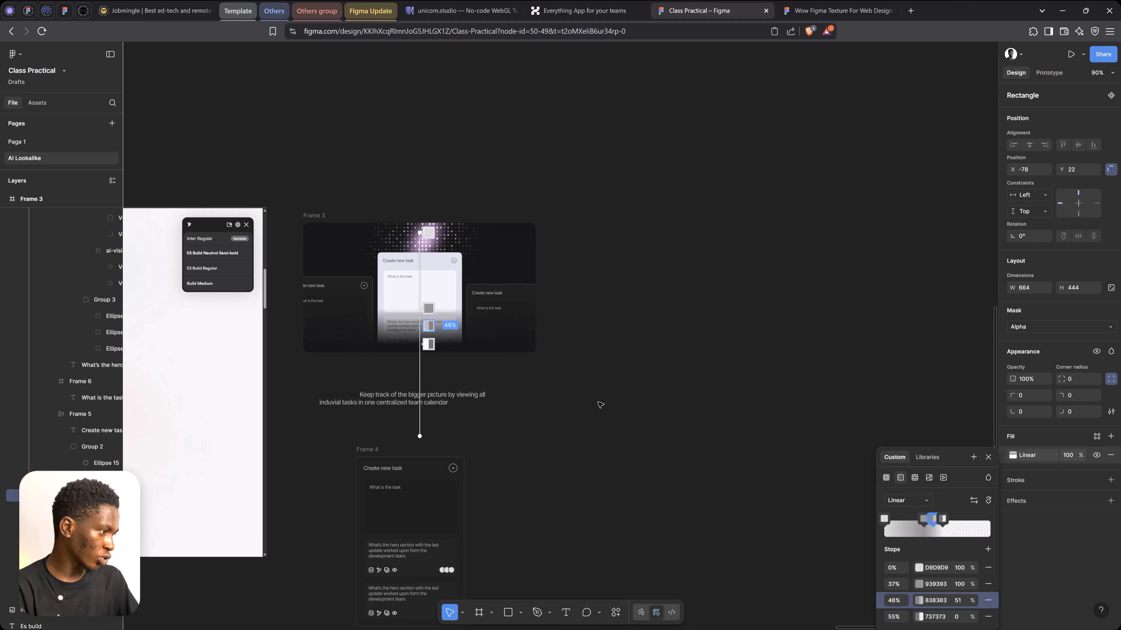
{"action": "left_click", "coordinate": [920, 601]}
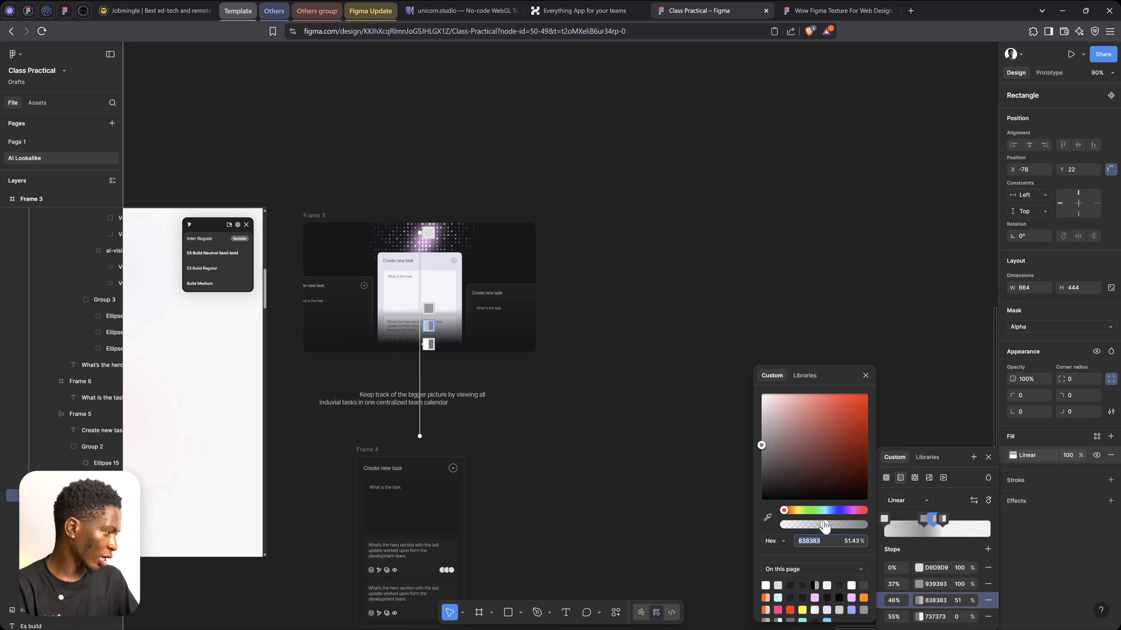
{"action": "left_click_drag", "start_coordinate": [824, 526], "coordinate": [818, 525]}
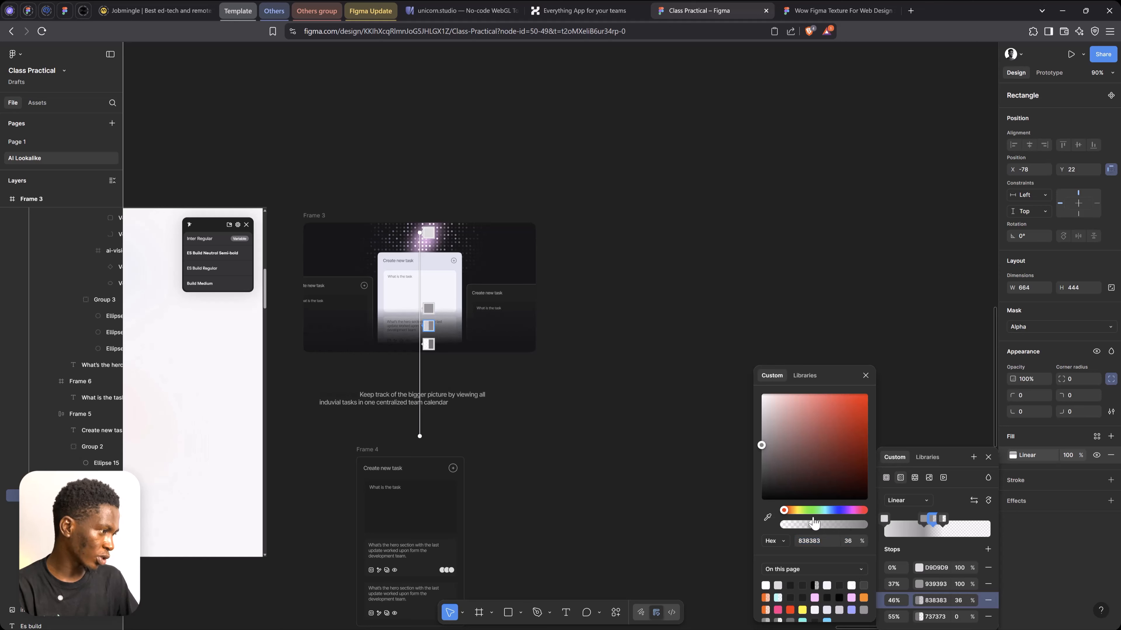
{"action": "left_click", "coordinate": [988, 457]}
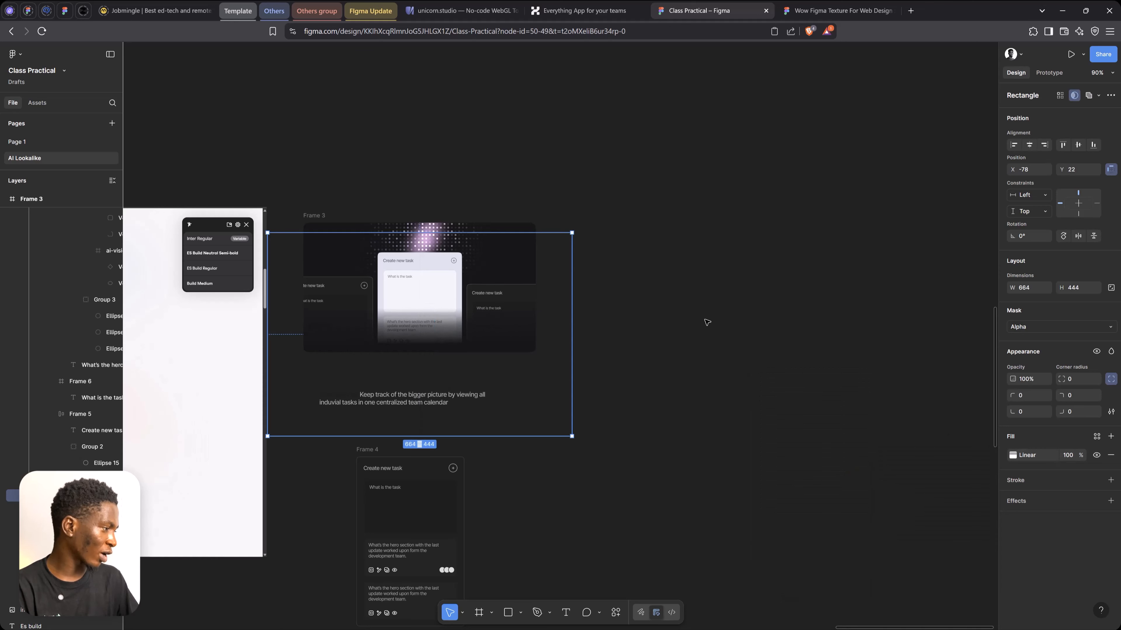
Step: Move the "Keep track of the bigger picture" caption text into the lower part of Frame 3 at X 32, Y 230
{"action": "left_click", "coordinate": [323, 216]}
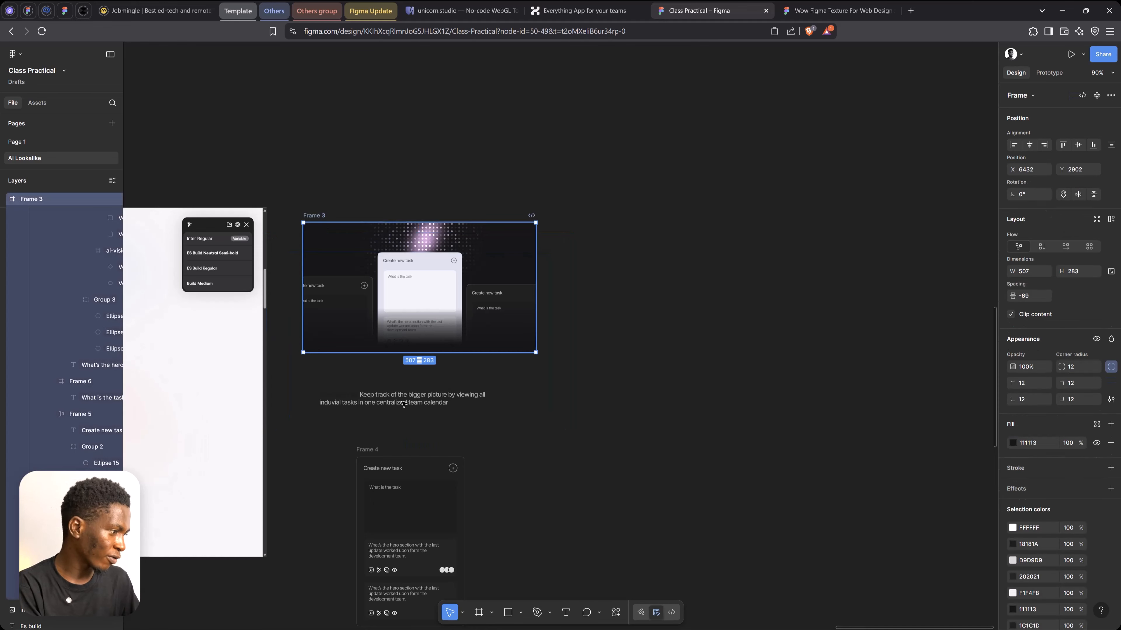
{"action": "left_click_drag", "start_coordinate": [395, 398], "coordinate": [396, 335]}
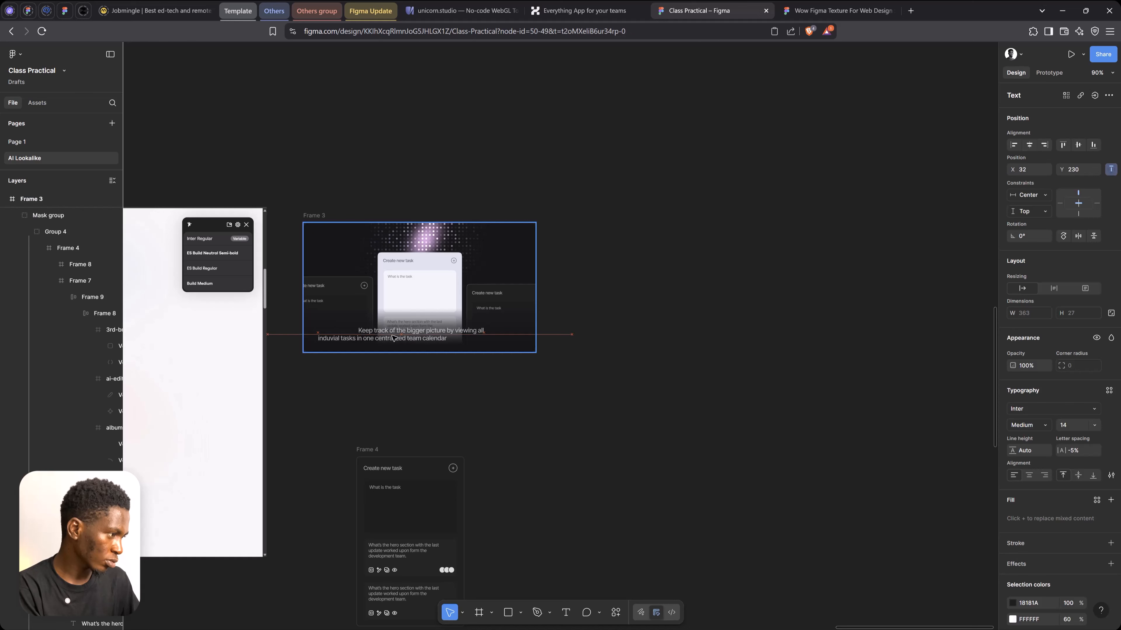
{"action": "key", "text": "space"}
{"action": "left_click_drag", "start_coordinate": [253, 330], "coordinate": [586, 308]}
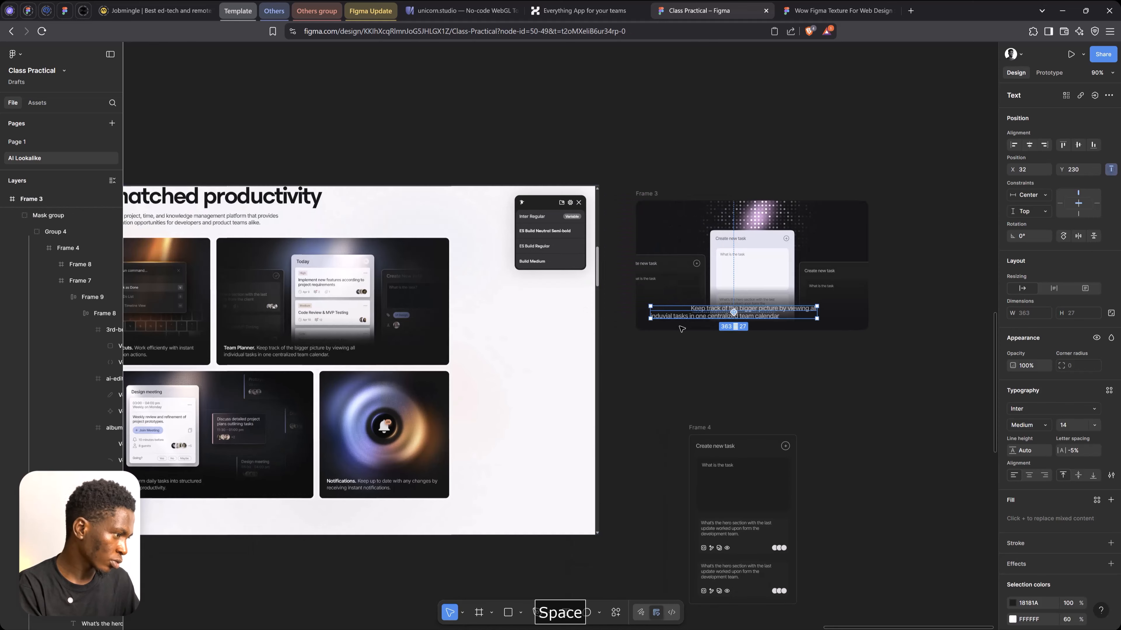
{"action": "scroll", "coordinate": [688, 320], "scroll_direction": "up", "scroll_amount": 3}
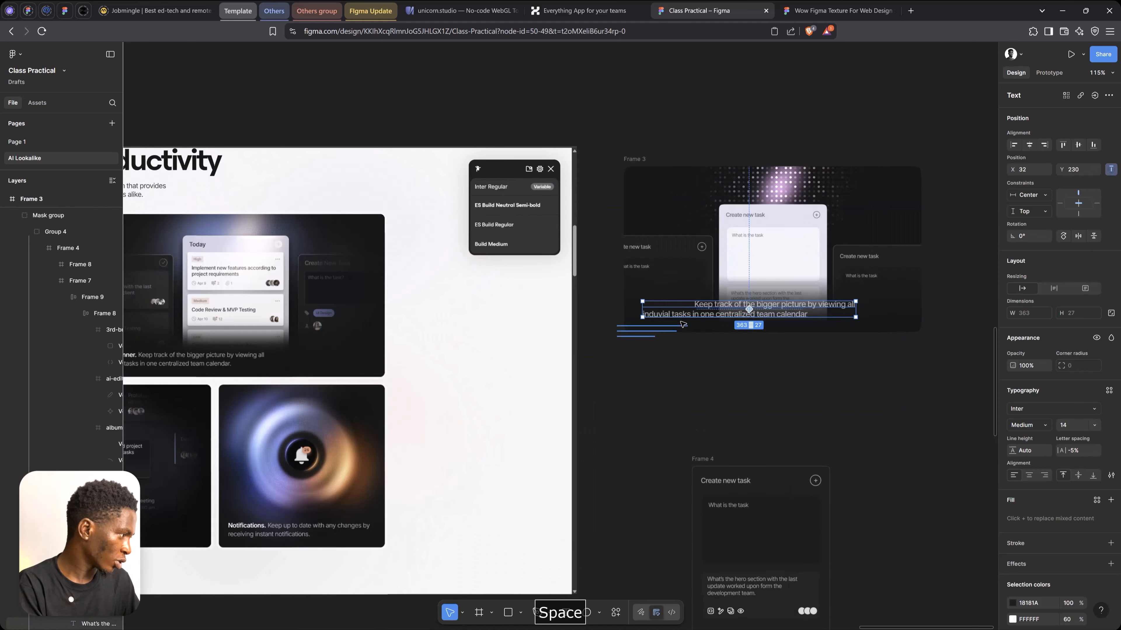
Step: Recolour the words "Team Planner." in Frame 3's caption to white, FFFFFF
{"action": "double_click", "coordinate": [701, 305]}
{"action": "left_click_drag", "start_coordinate": [694, 305], "coordinate": [570, 301]}
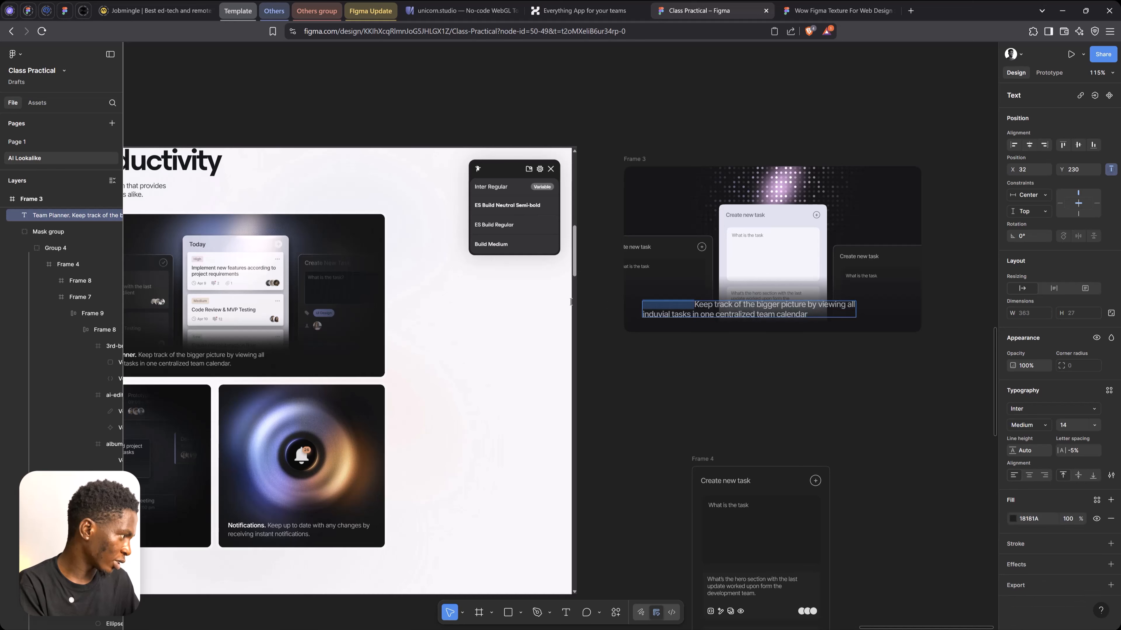
{"action": "left_click", "coordinate": [1012, 518]}
{"action": "left_click_drag", "start_coordinate": [934, 408], "coordinate": [845, 358]}
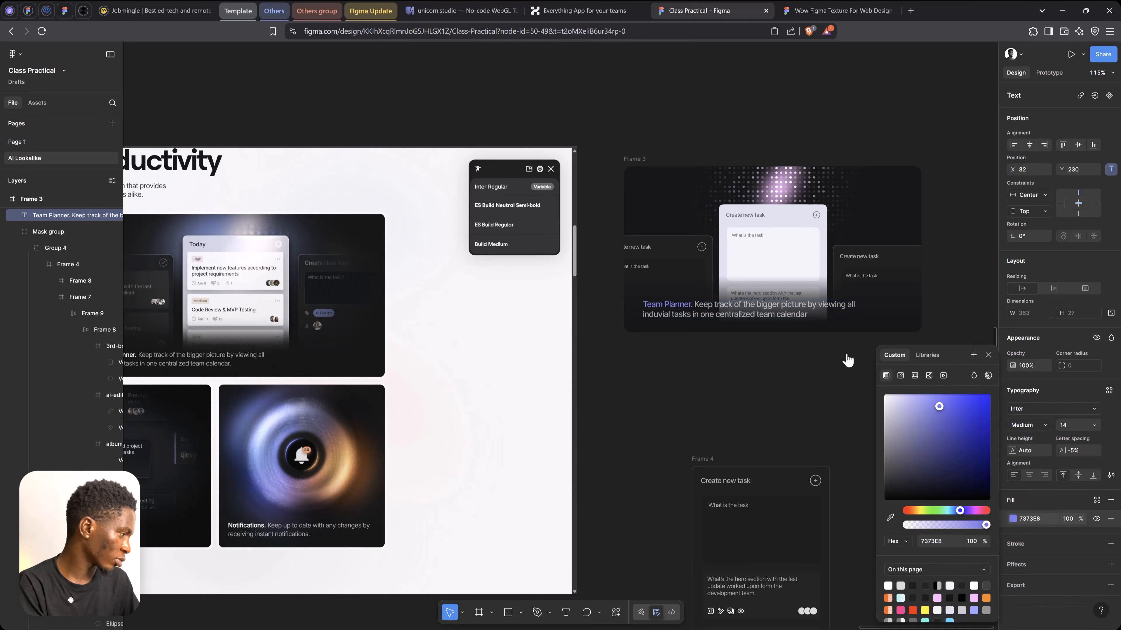
{"action": "left_click", "coordinate": [988, 356]}
{"action": "key", "text": "Escape"}
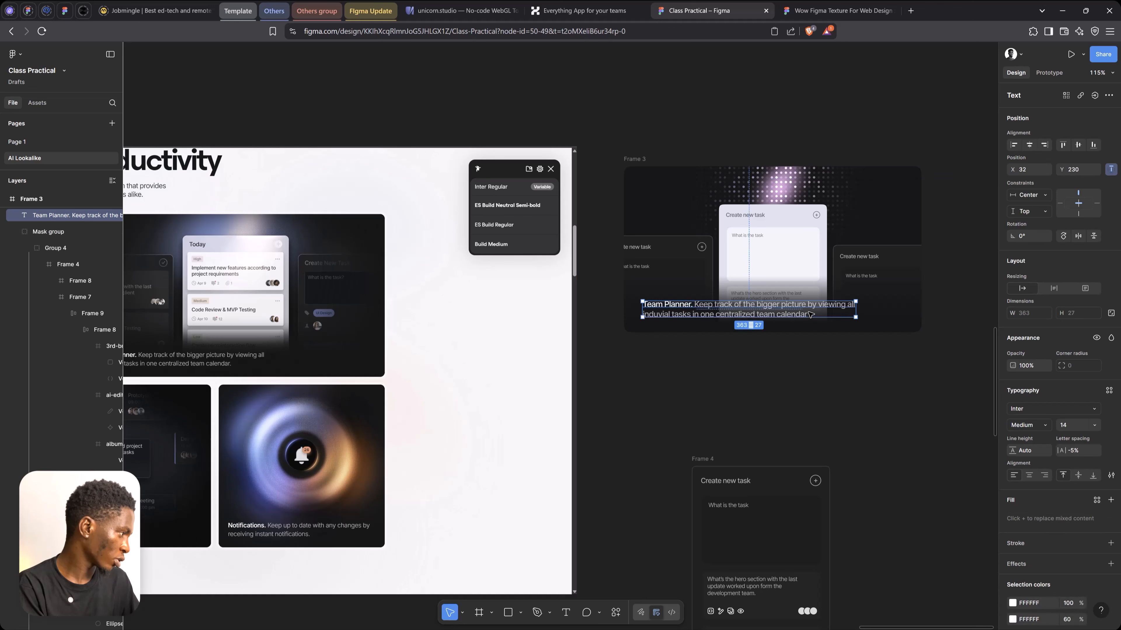
Step: Reposition the Team Planner caption at X 30, Y 234 and lock the mask group in Frame 3
{"action": "left_click_drag", "start_coordinate": [812, 313], "coordinate": [810, 316]}
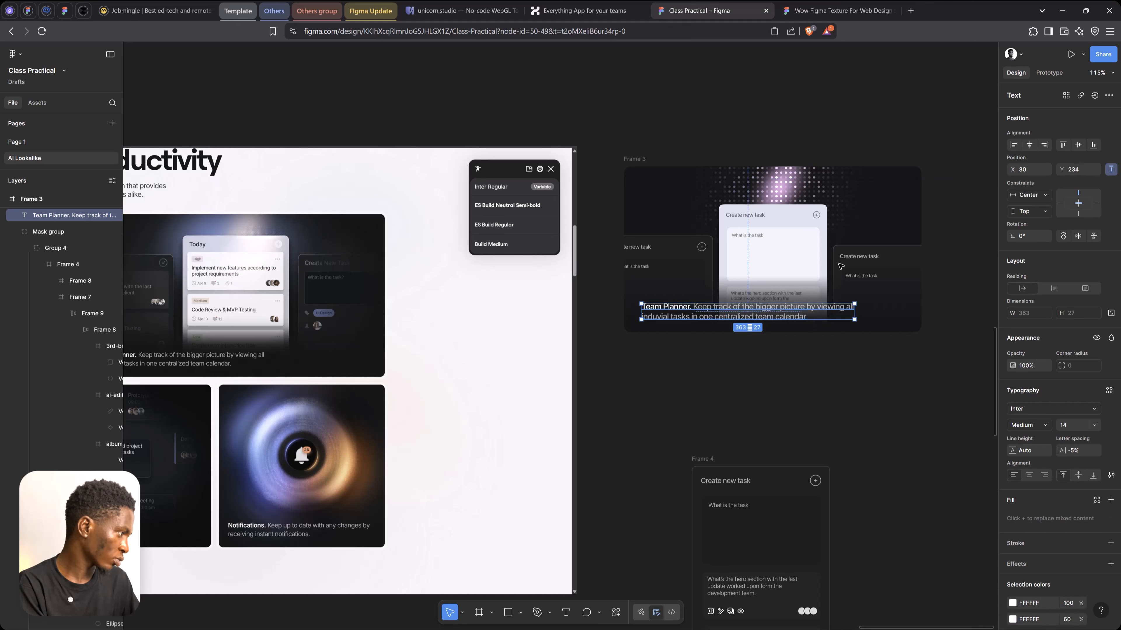
{"action": "left_click", "coordinate": [742, 263]}
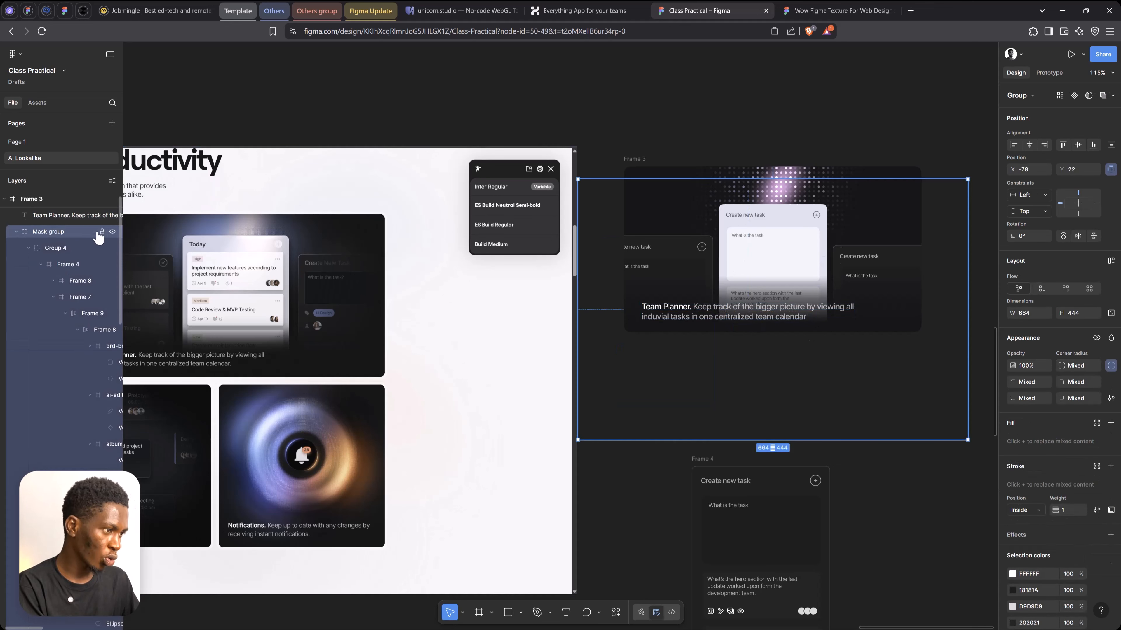
{"action": "left_click", "coordinate": [635, 160]}
Step: Compare Frame 3 with the reference cards and examine the glowing top edge of the Keyboard shortcuts command box
{"action": "key", "text": "space"}
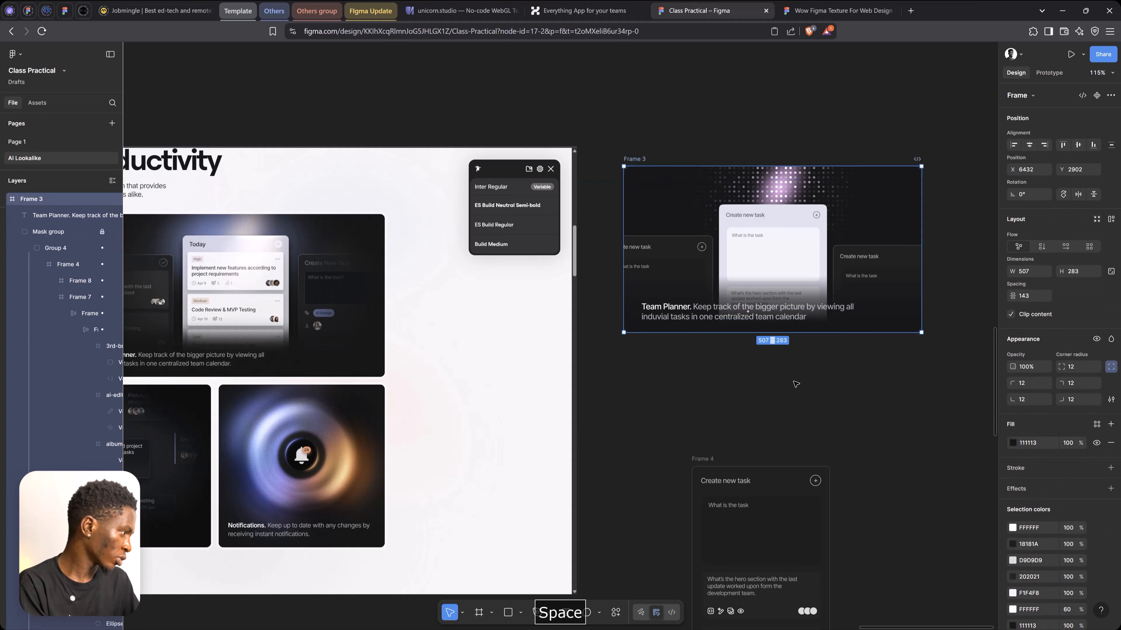
{"action": "left_click", "coordinate": [795, 383]}
{"action": "left_click_drag", "start_coordinate": [833, 404], "coordinate": [725, 396]}
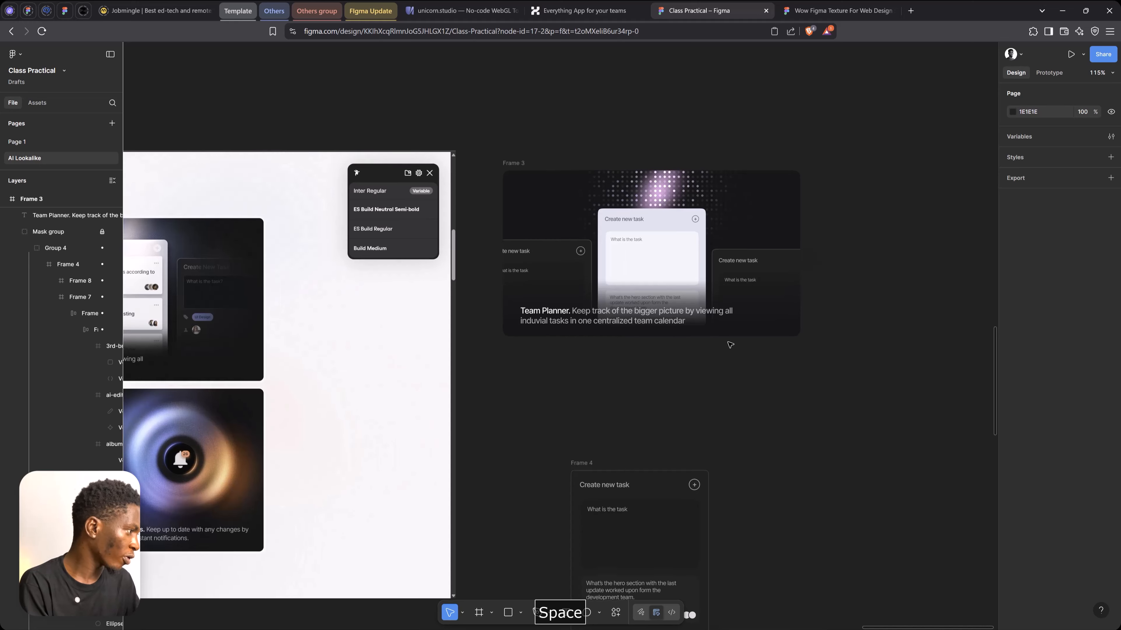
{"action": "scroll", "coordinate": [730, 345], "scroll_direction": "up", "scroll_amount": 3}
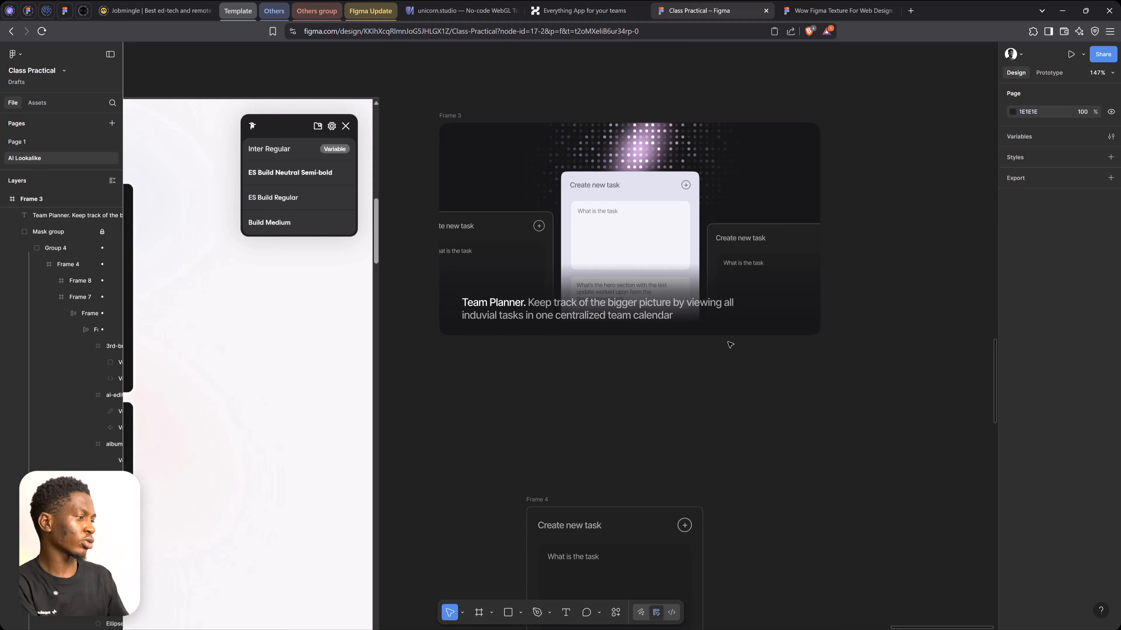
{"action": "left_click", "coordinate": [448, 115]}
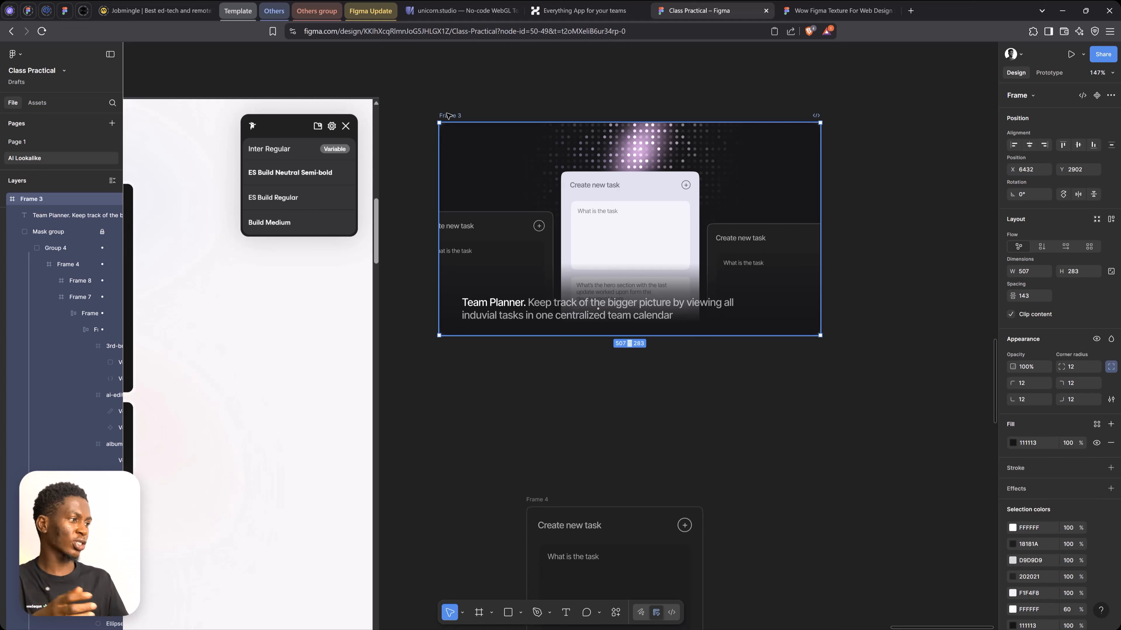
{"action": "scroll", "coordinate": [627, 260], "scroll_direction": "down", "scroll_amount": 3}
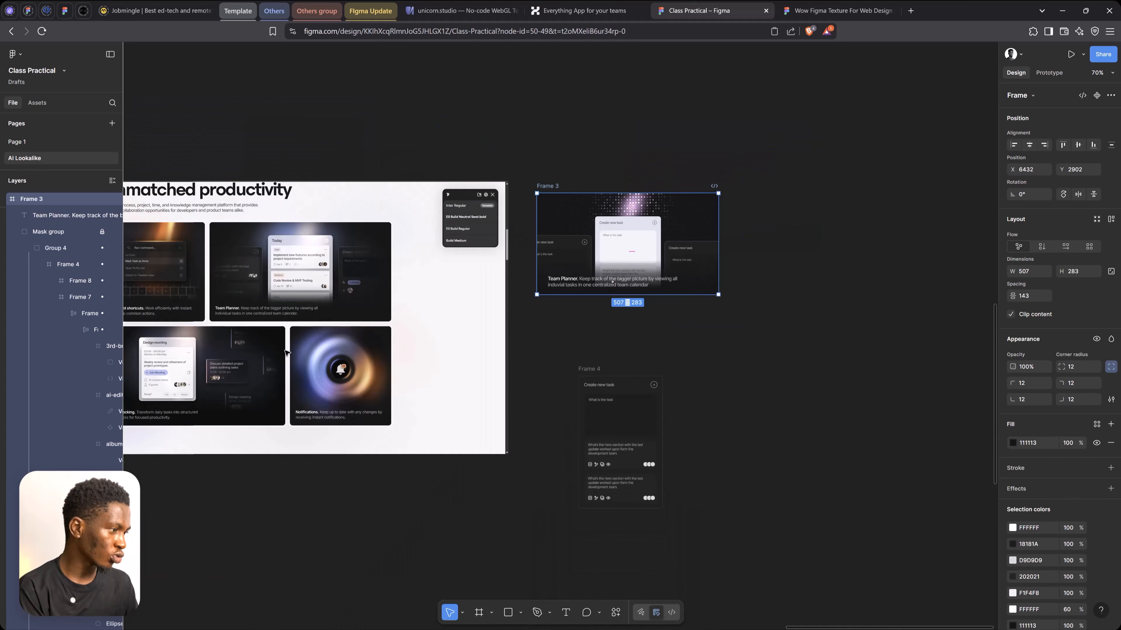
{"action": "key", "text": "space"}
{"action": "left_click_drag", "start_coordinate": [250, 355], "coordinate": [385, 306]}
{"action": "scroll", "coordinate": [286, 211], "scroll_direction": "up", "scroll_amount": 5}
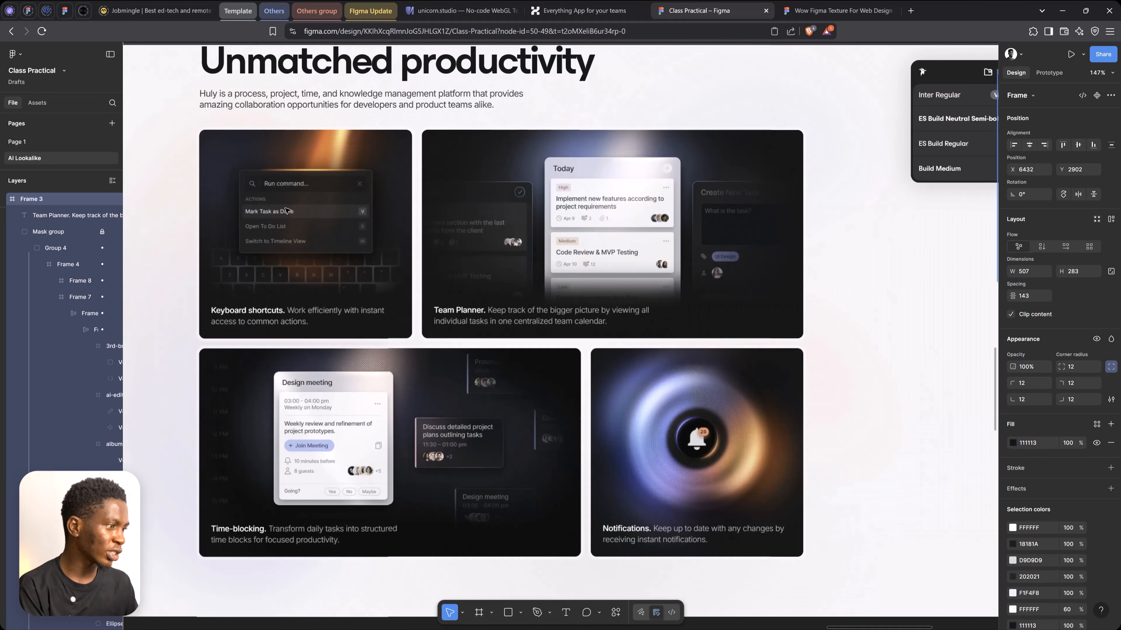
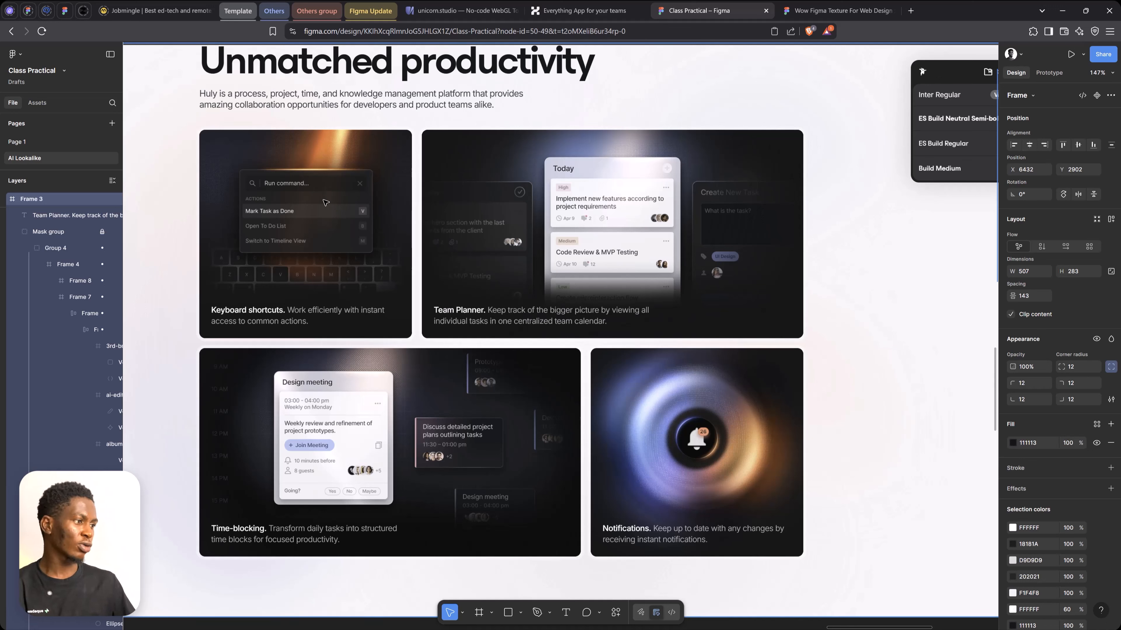
{"action": "scroll", "coordinate": [273, 172], "scroll_direction": "up", "scroll_amount": 5}
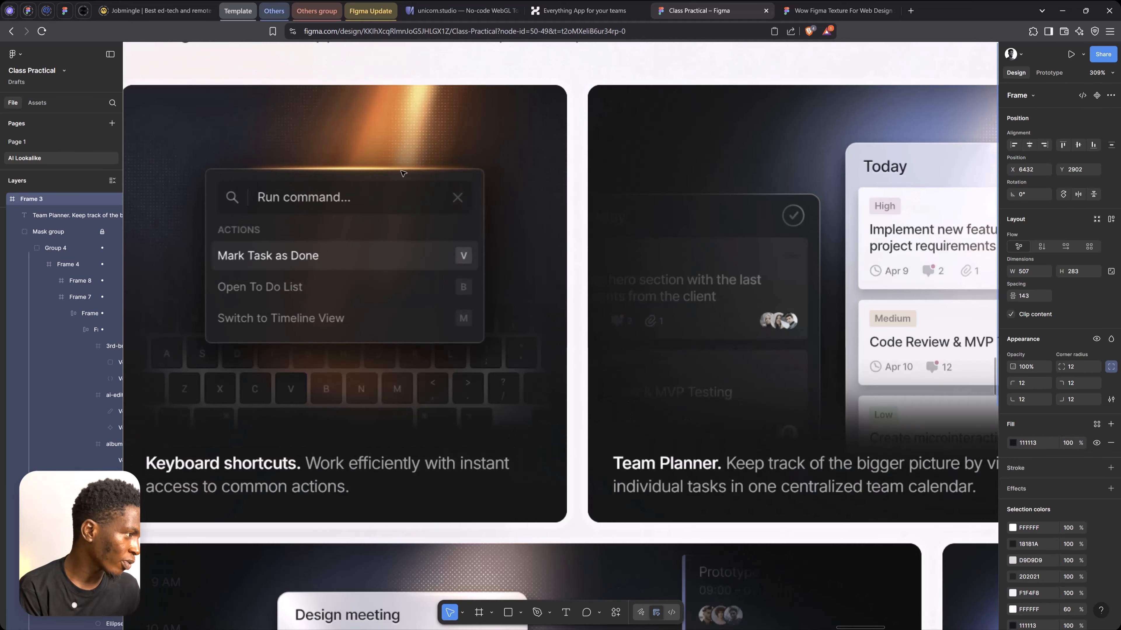
{"action": "scroll", "coordinate": [262, 187], "scroll_direction": "down", "scroll_amount": 8}
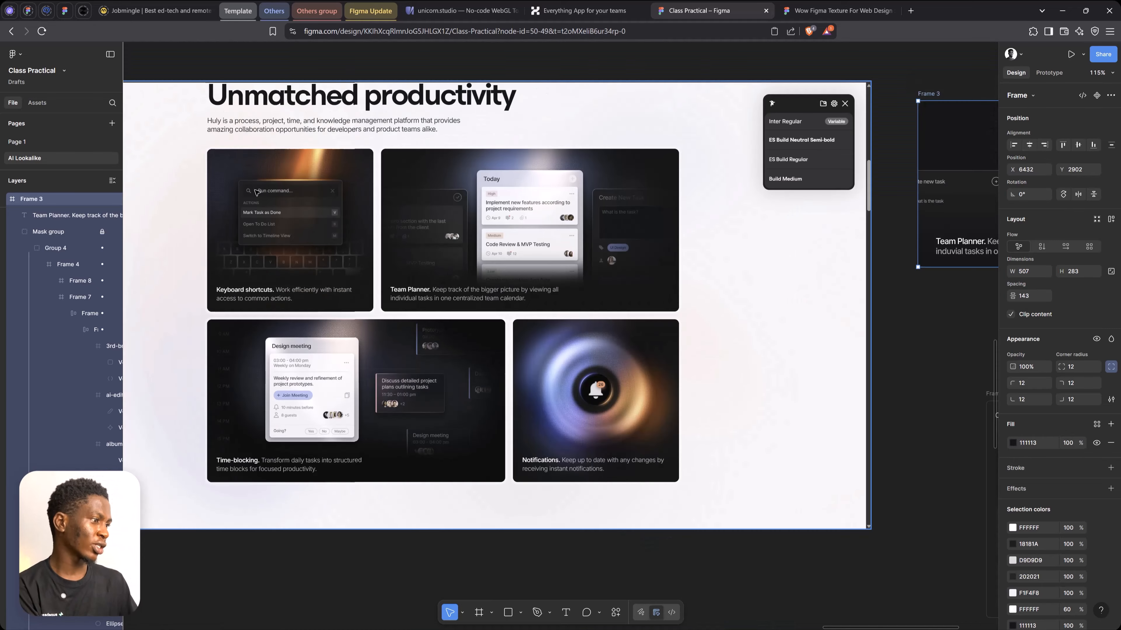
Step: Move Frame 4 to X 6415, Y 3332 and place a duplicate beside it at X 6726, Y 3332
{"action": "key", "text": "space"}
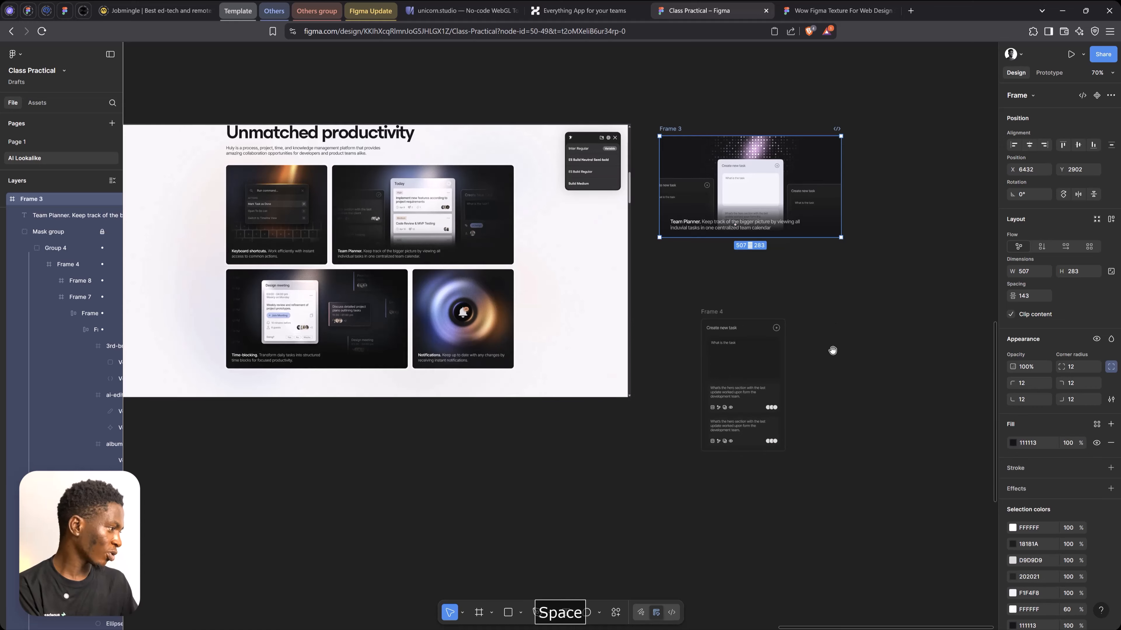
{"action": "left_click_drag", "start_coordinate": [833, 350], "coordinate": [726, 300]}
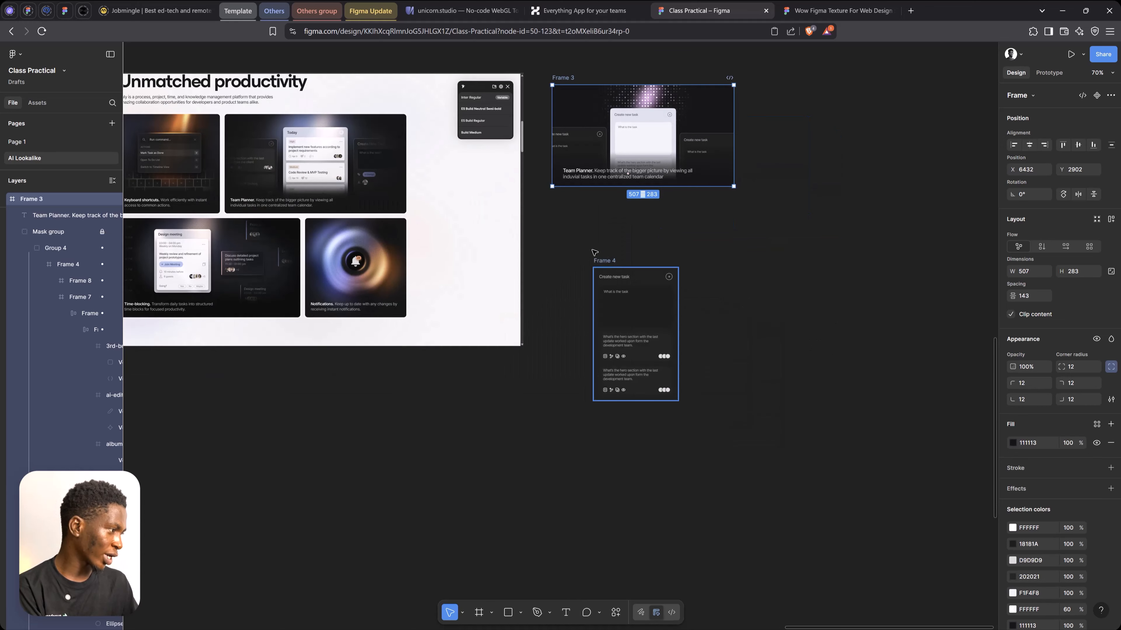
{"action": "left_click_drag", "start_coordinate": [612, 262], "coordinate": [562, 233]}
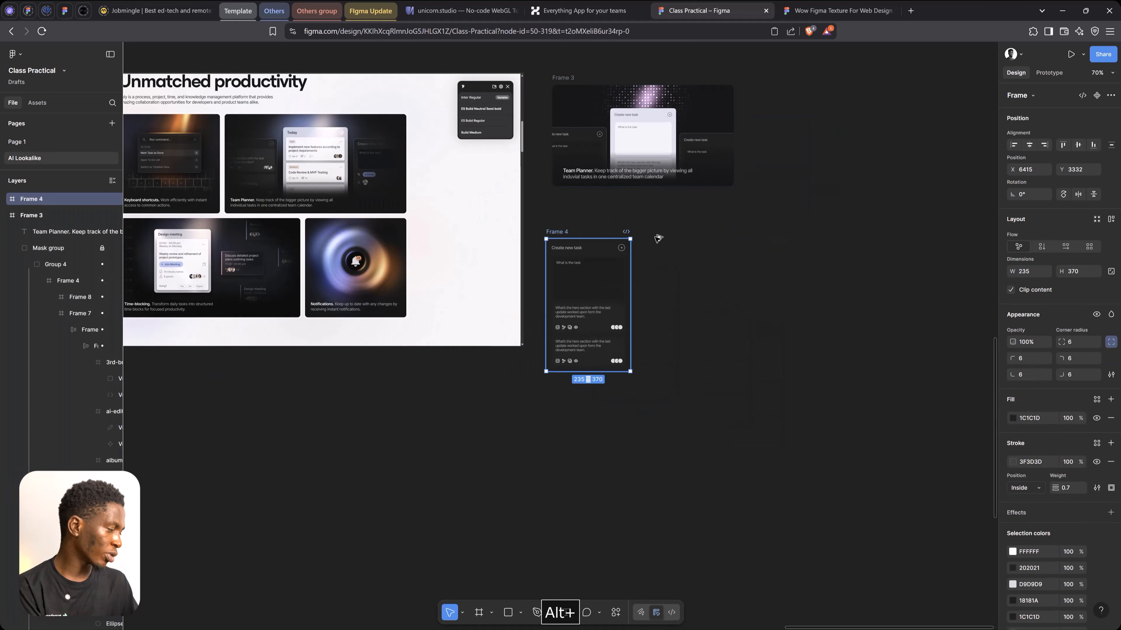
{"action": "left_click_drag", "start_coordinate": [657, 239], "coordinate": [677, 231]}
{"action": "scroll", "coordinate": [678, 231], "scroll_direction": "up", "scroll_amount": 6}
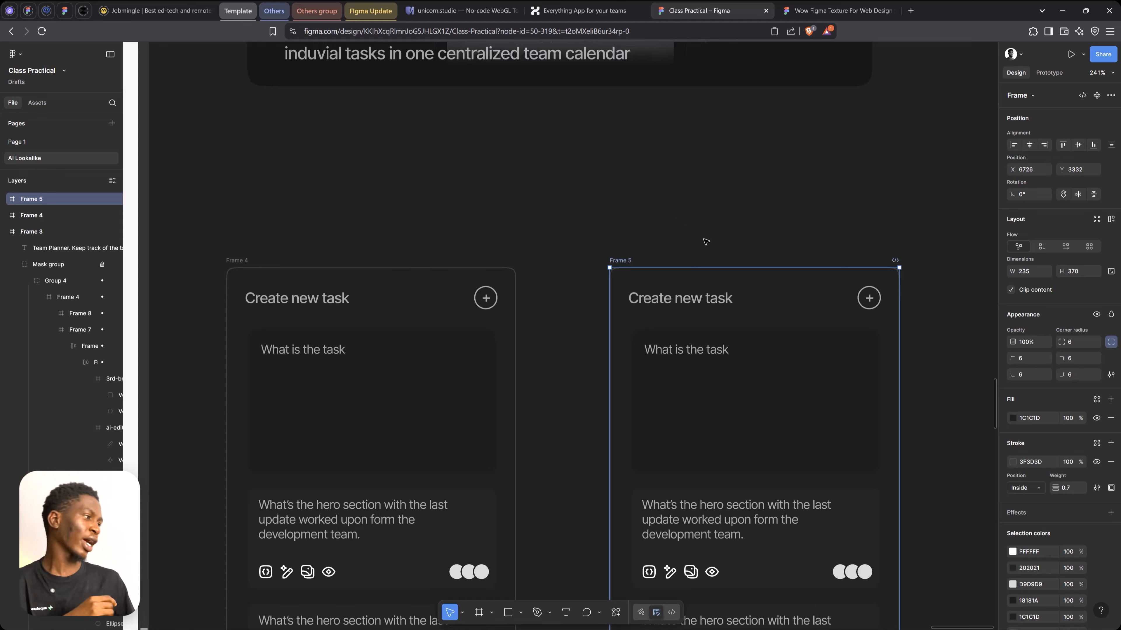
{"action": "left_click", "coordinate": [745, 220]}
{"action": "key", "text": "space"}
{"action": "left_click_drag", "start_coordinate": [777, 309], "coordinate": [749, 278]}
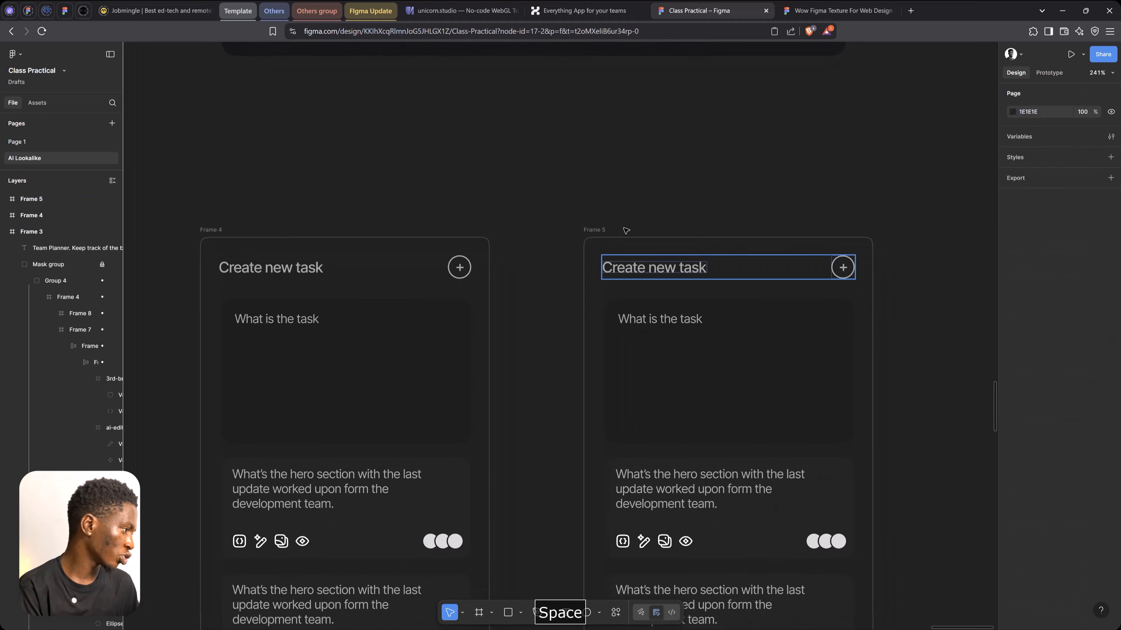
{"action": "left_click", "coordinate": [599, 231]}
{"action": "key", "text": "l"}
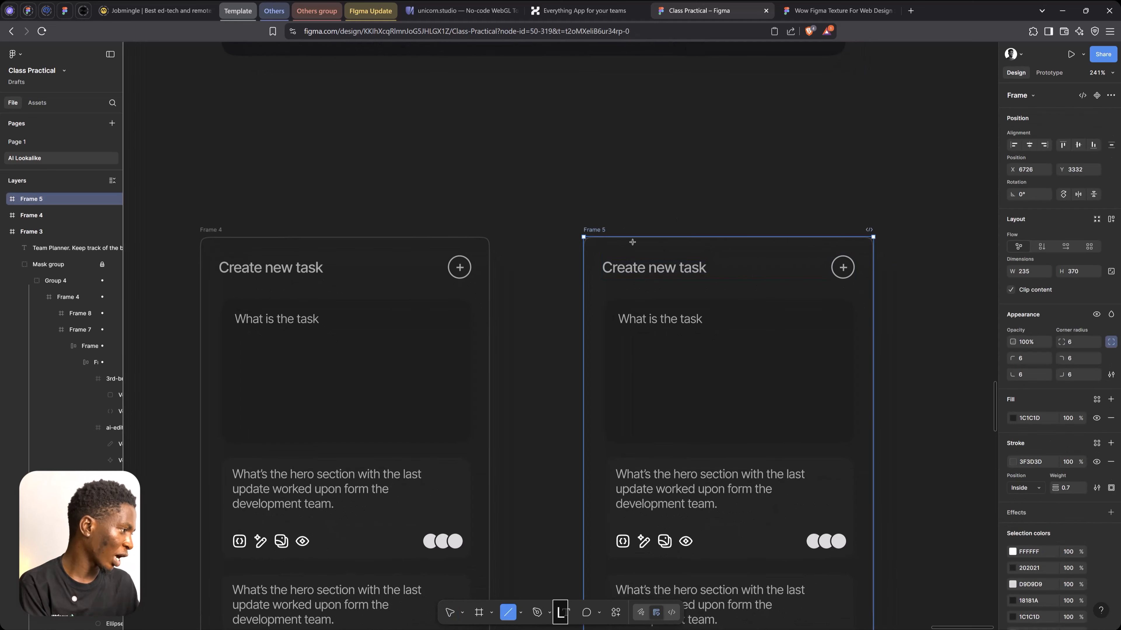
{"action": "key", "text": "shift"}
{"action": "left_click_drag", "start_coordinate": [605, 237], "coordinate": [839, 237]}
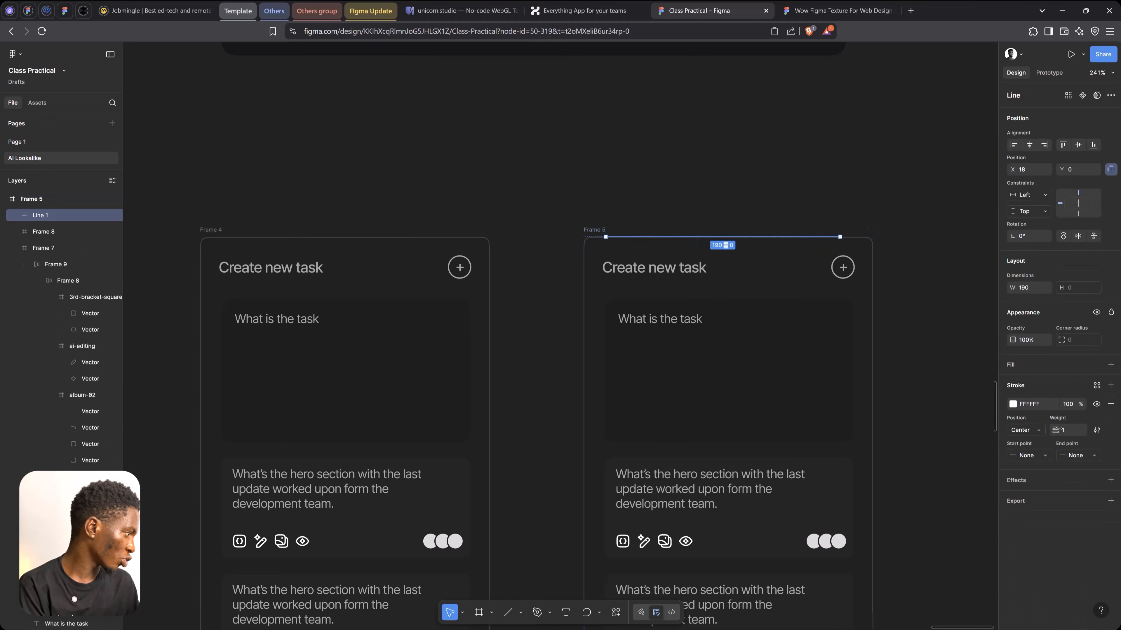
{"action": "left_click_drag", "start_coordinate": [1057, 430], "coordinate": [1079, 430]}
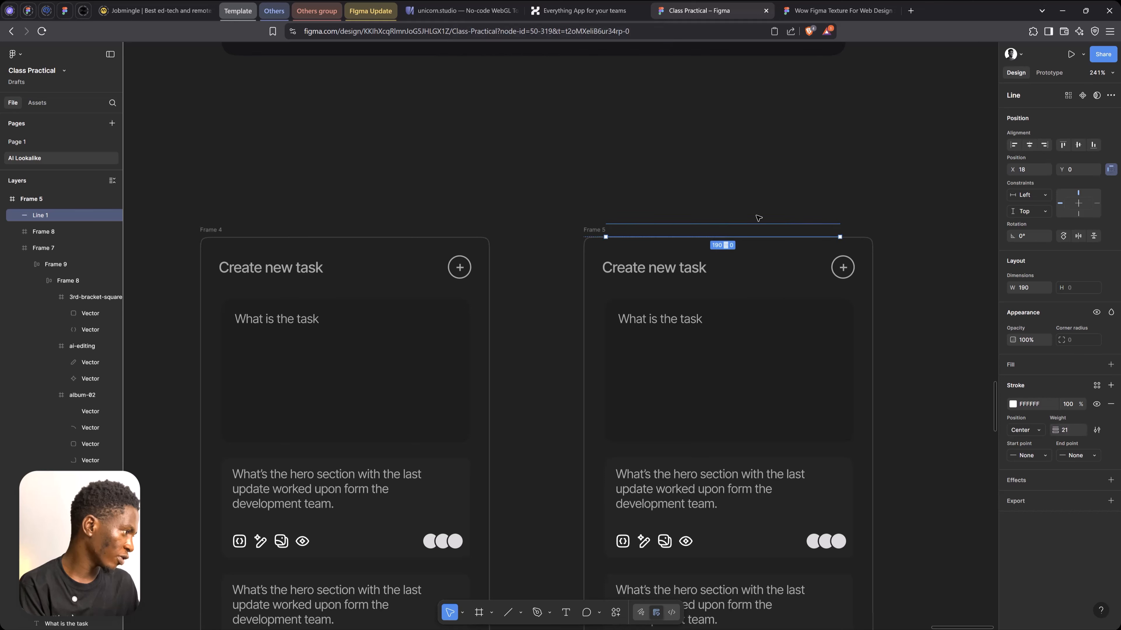
{"action": "key", "text": "shift+Up"}
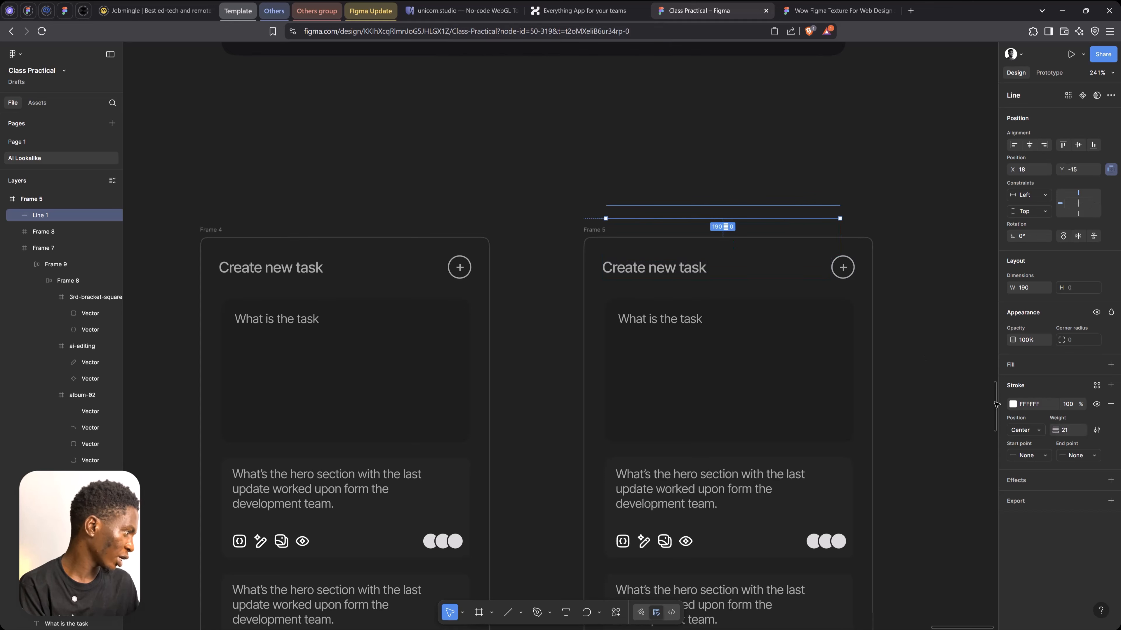
{"action": "key", "text": "Delete"}
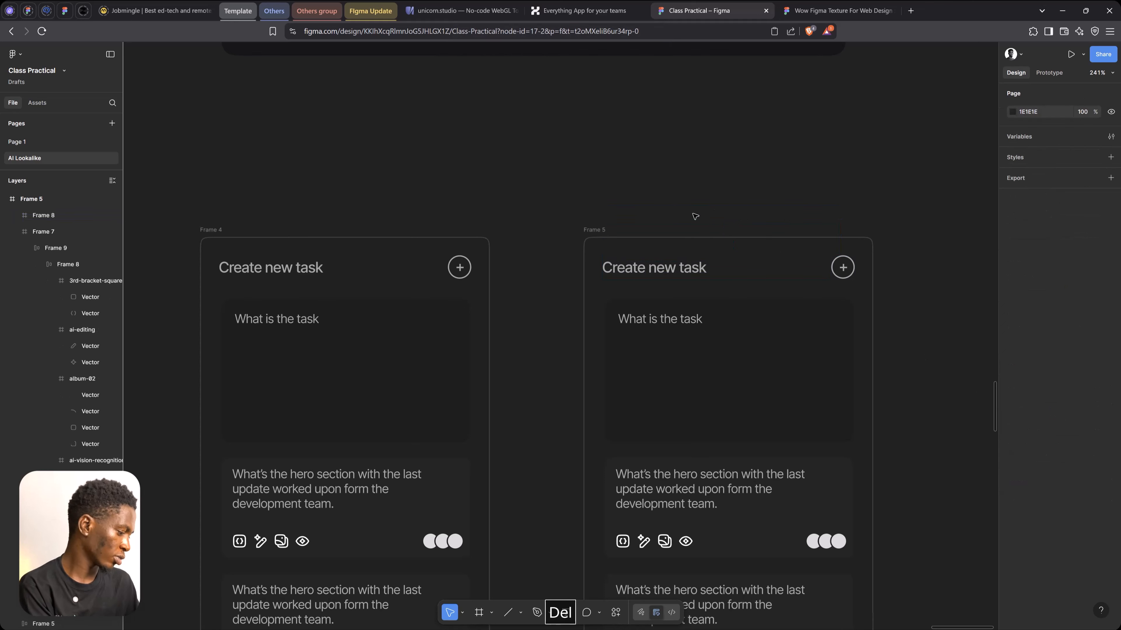
Step: Draw a horizontal line about 185 px wide with stroke weight 7 and place it along Frame 5's upper edge at X 6751, Y 3332
{"action": "key", "text": "l"}
{"action": "left_click_drag", "start_coordinate": [611, 227], "coordinate": [839, 227]}
{"action": "left_click_drag", "start_coordinate": [1054, 388], "coordinate": [1072, 388]}
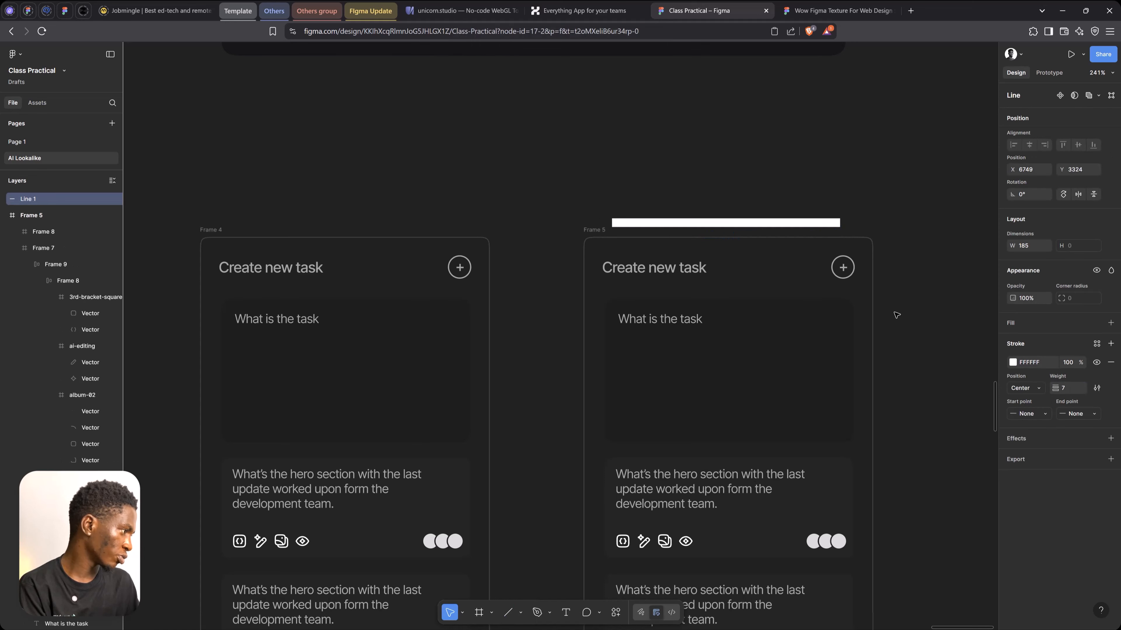
{"action": "left_click_drag", "start_coordinate": [753, 227], "coordinate": [755, 237]}
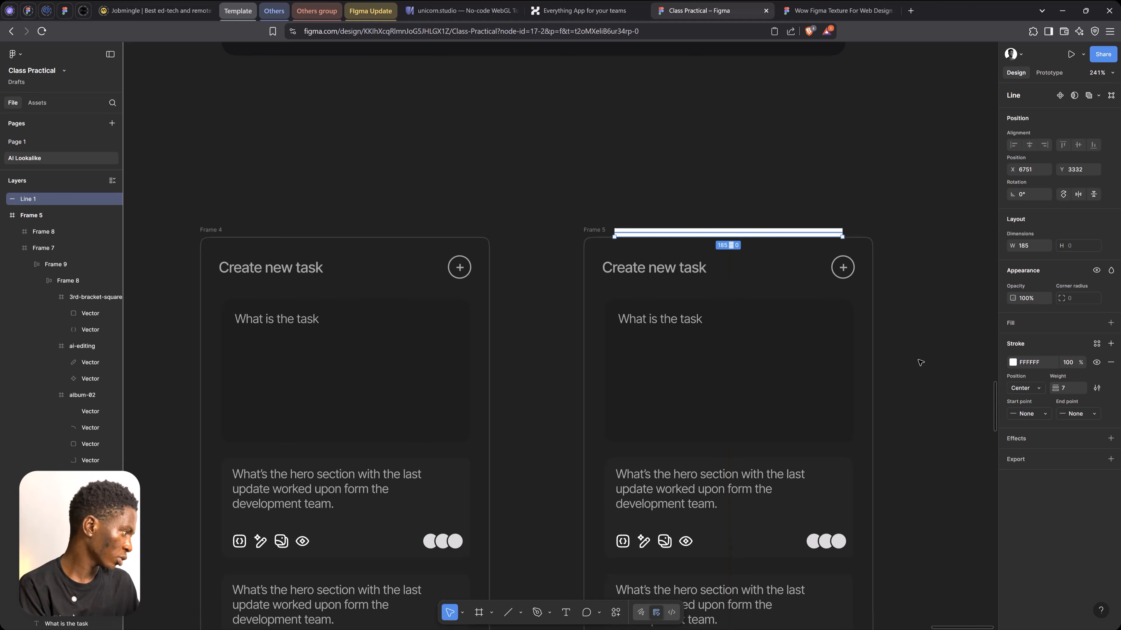
Step: Give the line round start and end points and a stroke weight of 4
{"action": "left_click", "coordinate": [1030, 414]}
{"action": "left_click", "coordinate": [1064, 496]}
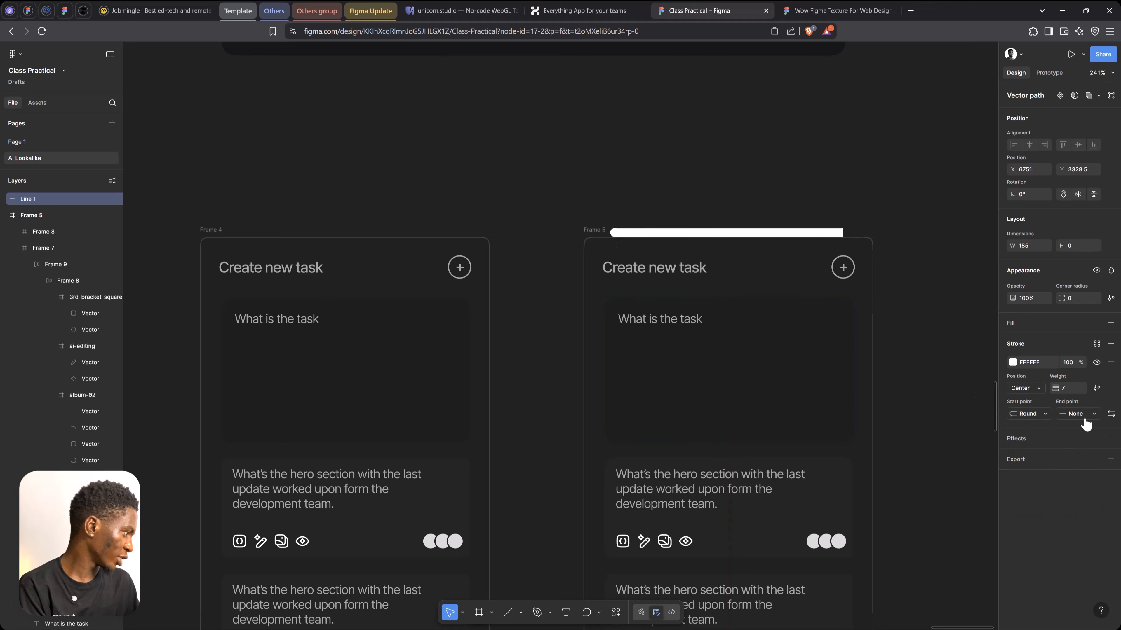
{"action": "left_click", "coordinate": [1084, 416]}
{"action": "left_click", "coordinate": [1060, 495]}
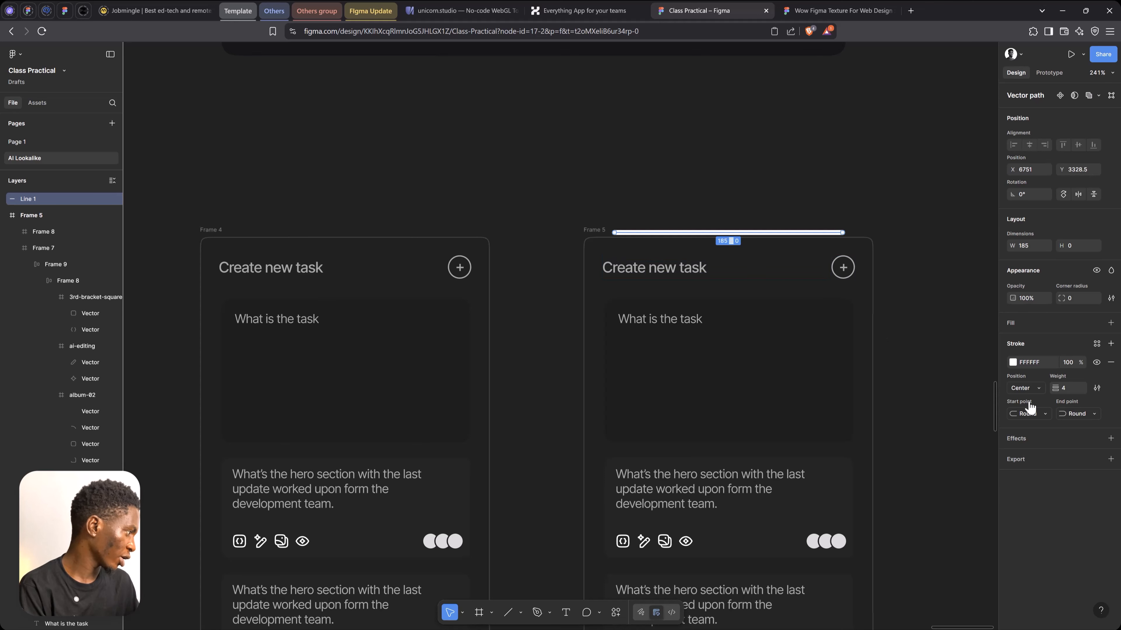
Step: Give the line's stroke a linear gradient with an added 50% stop coloured FFD900
{"action": "left_click", "coordinate": [1013, 362]}
{"action": "left_click", "coordinate": [901, 376]}
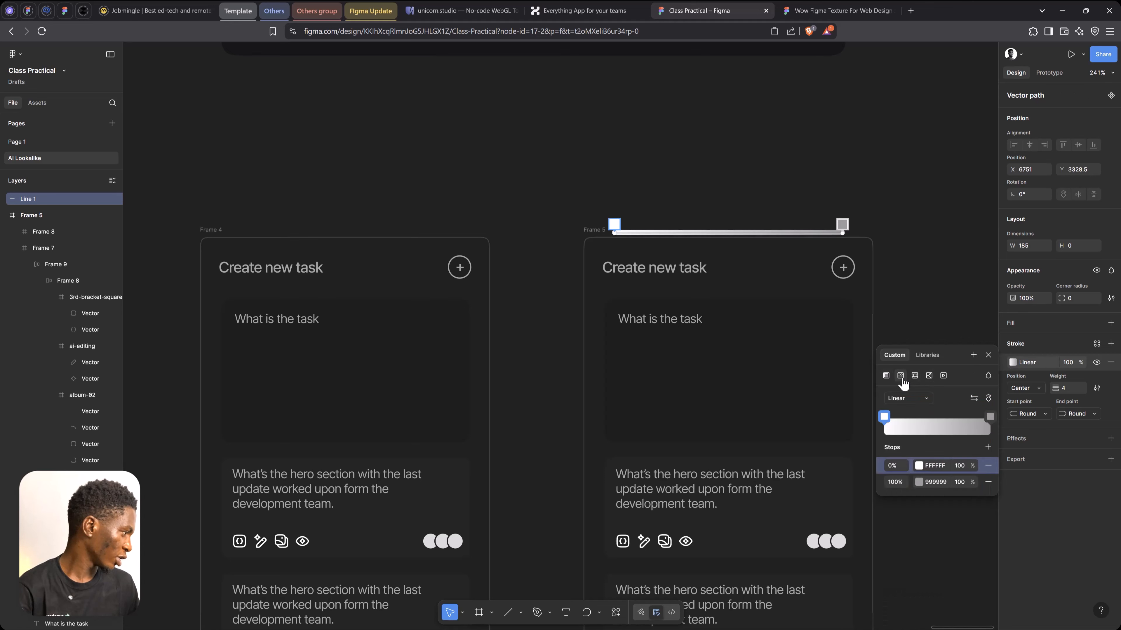
{"action": "left_click", "coordinate": [728, 224]}
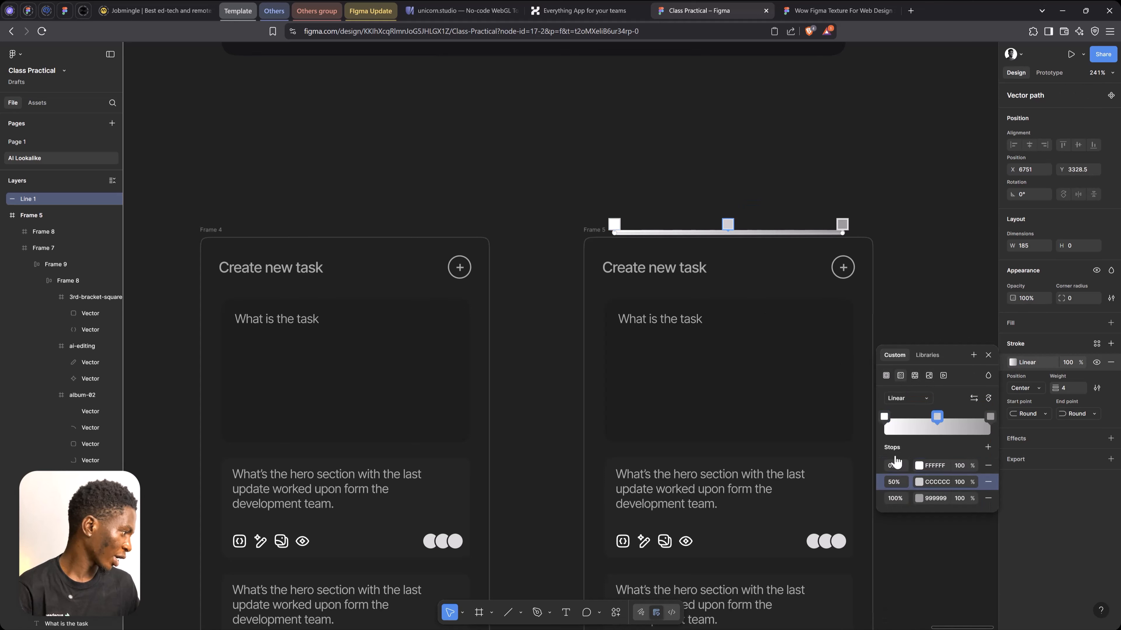
{"action": "left_click", "coordinate": [919, 482]}
{"action": "left_click", "coordinate": [796, 510]}
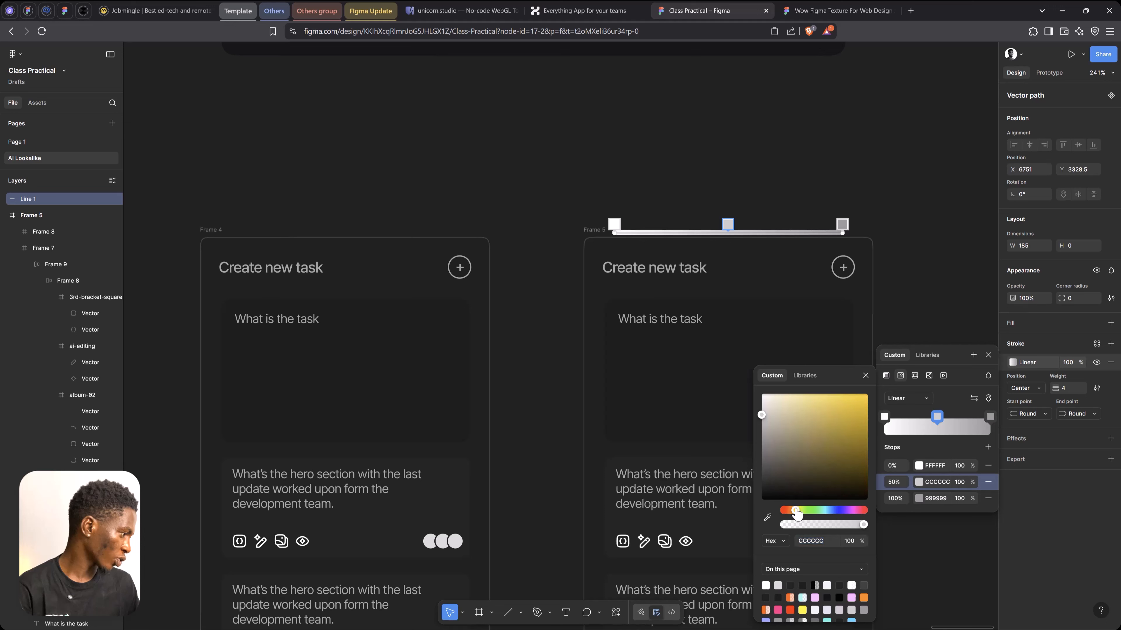
{"action": "left_click_drag", "start_coordinate": [831, 410], "coordinate": [879, 389]}
Step: Fade both ends of the line's gradient by setting the 0% and 100% stops to 0% opacity
{"action": "left_click", "coordinate": [842, 225]}
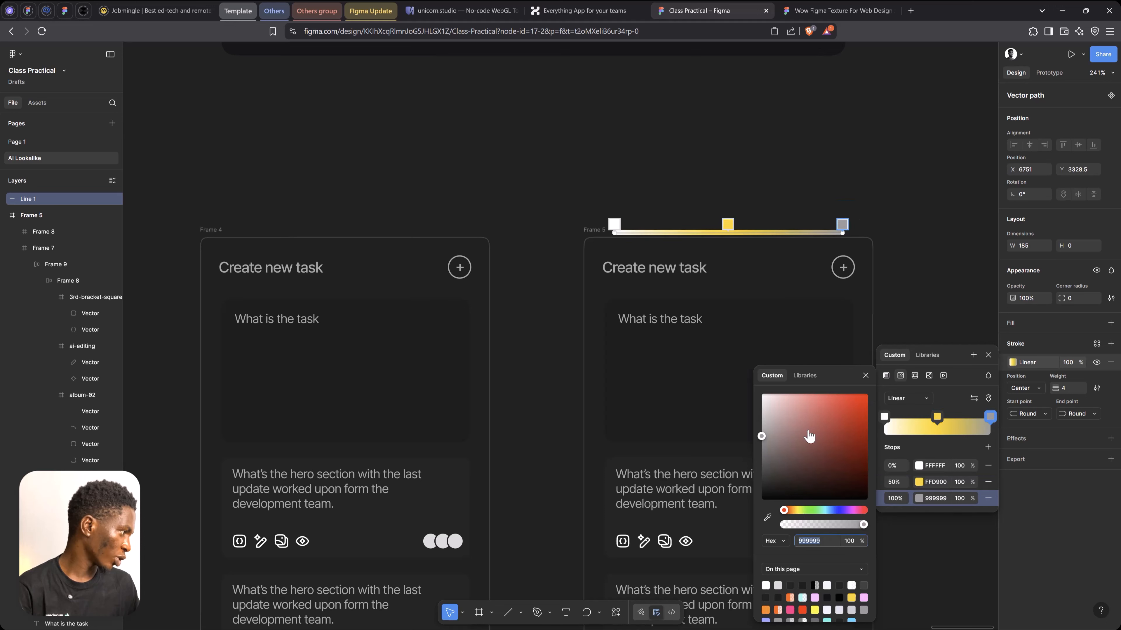
{"action": "left_click_drag", "start_coordinate": [814, 529], "coordinate": [781, 529]}
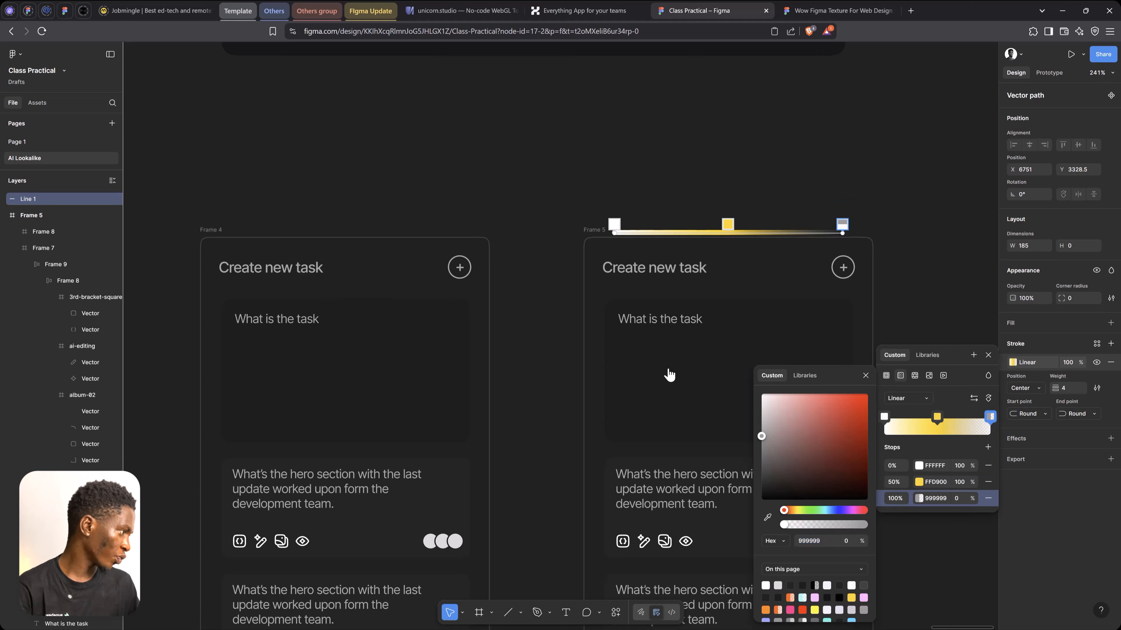
{"action": "left_click", "coordinate": [614, 224]}
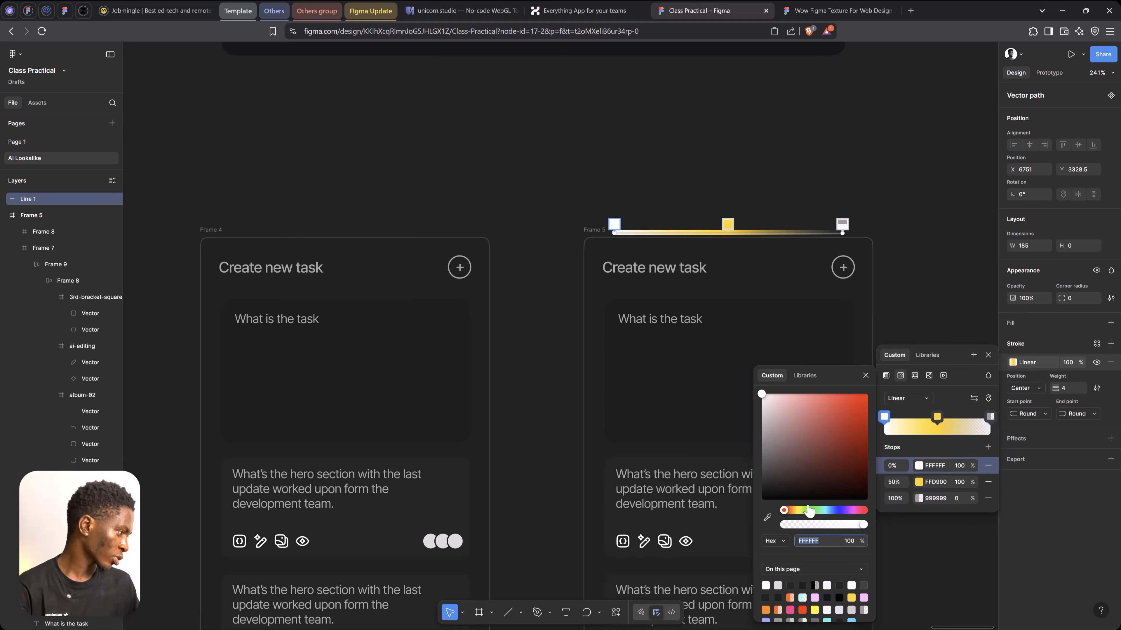
{"action": "left_click_drag", "start_coordinate": [785, 525], "coordinate": [711, 505]}
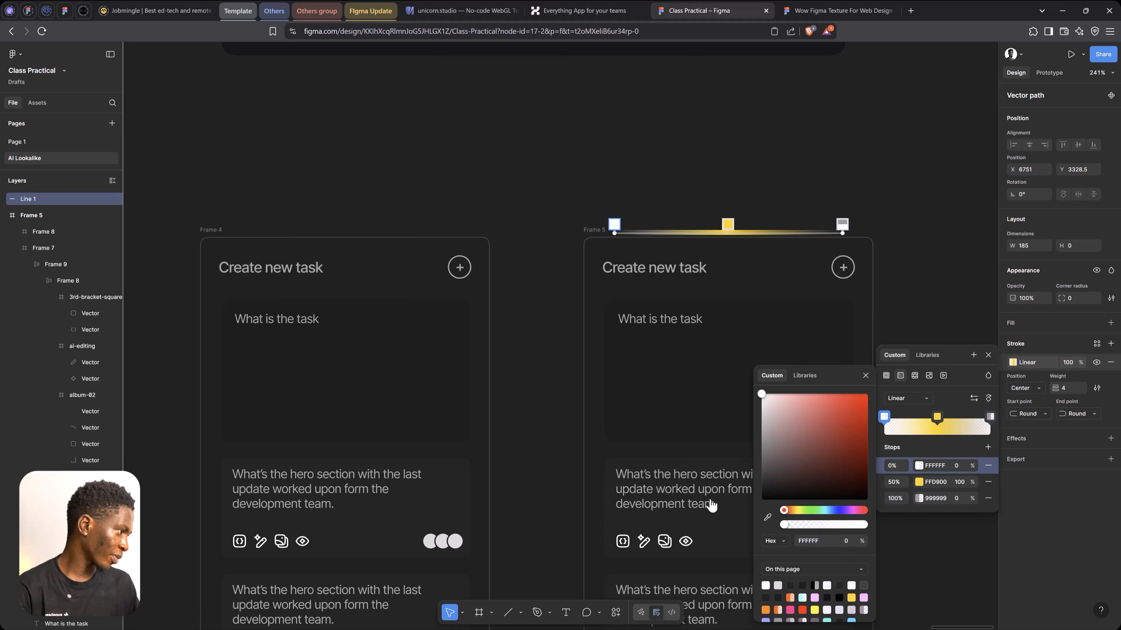
Step: Recolour the line gradient's middle stop to FF7B00 and nudge the line down to Y 3330.5
{"action": "left_click", "coordinate": [729, 224]}
{"action": "left_click_drag", "start_coordinate": [794, 512], "coordinate": [790, 511]}
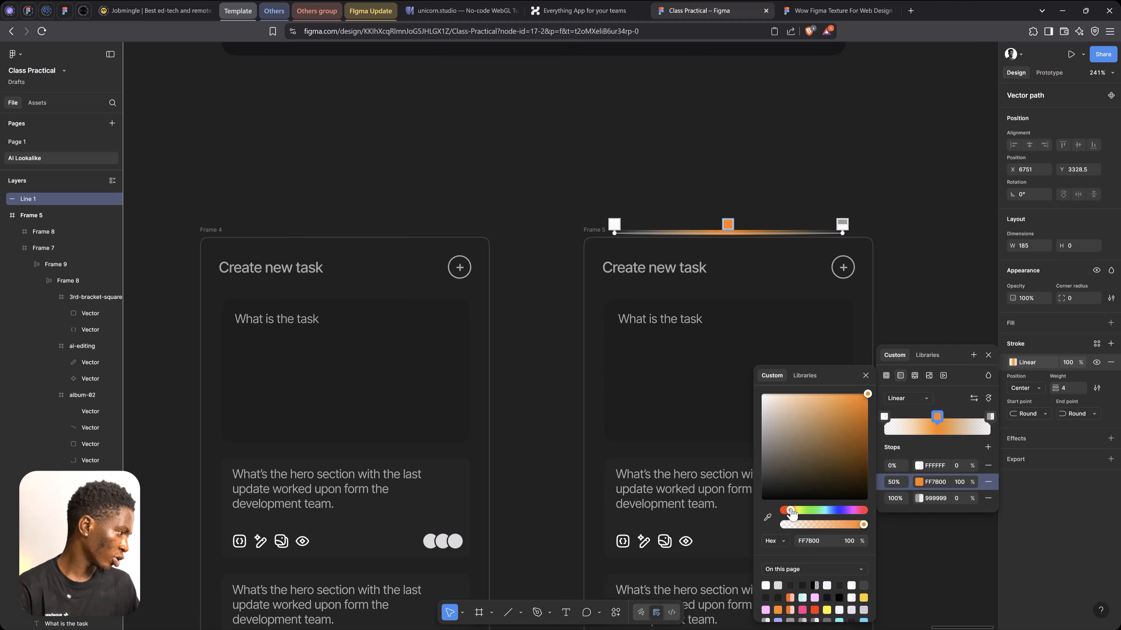
{"action": "left_click", "coordinate": [988, 355]}
{"action": "key", "text": "Down"}
{"action": "key", "text": "Down"}
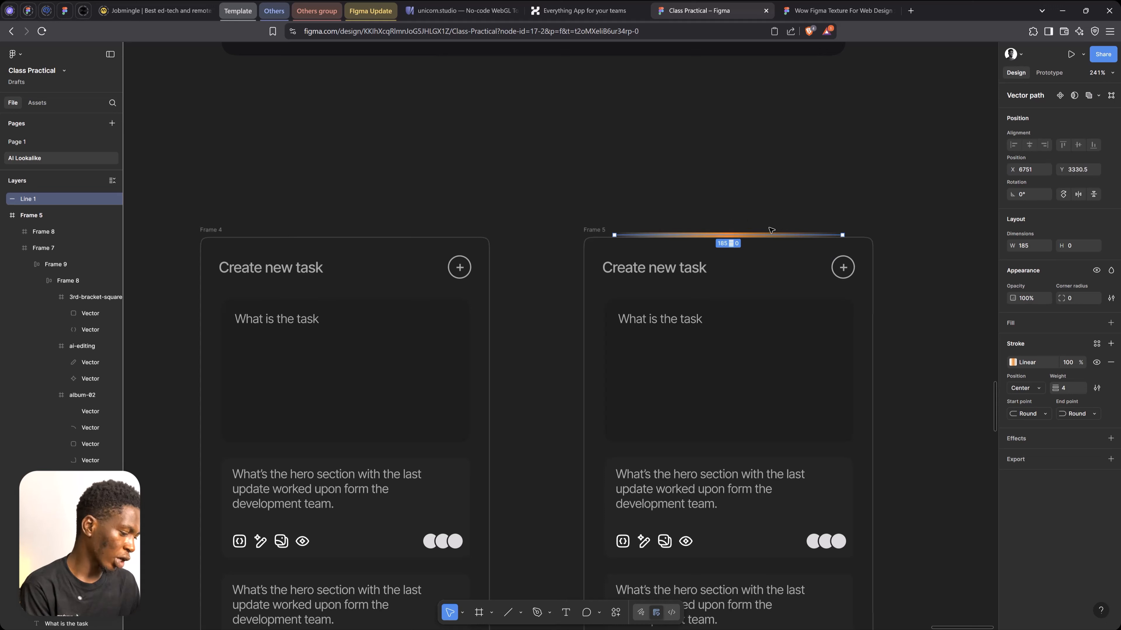
Step: Duplicate the gradient line in place and set the copy's blend mode to Plus lighter
{"action": "key", "text": "ctrl+d"}
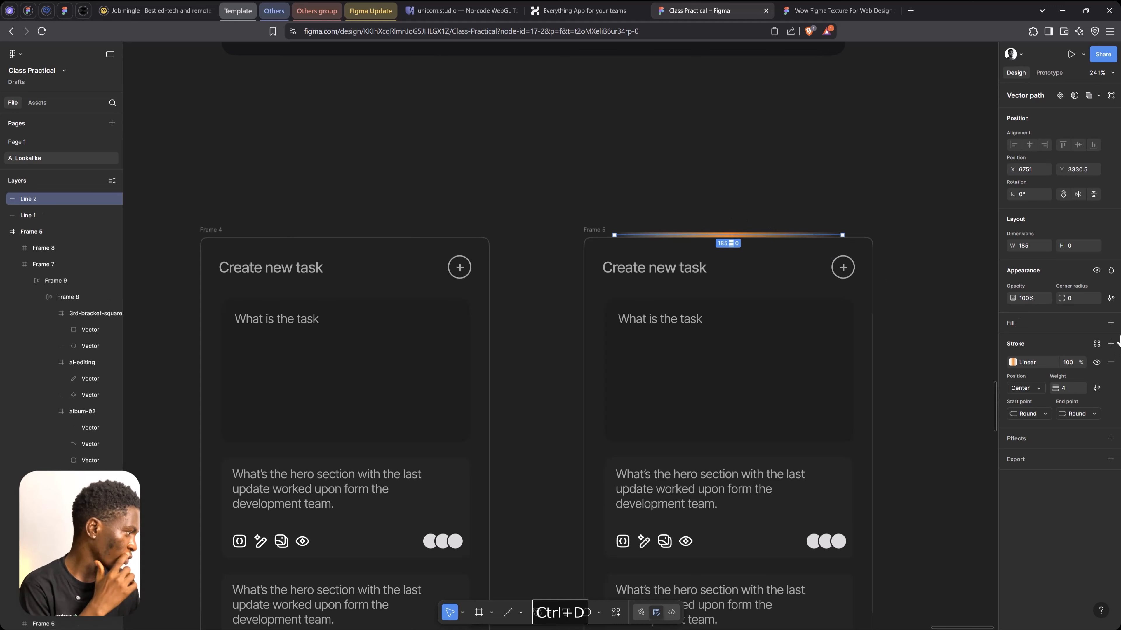
{"action": "left_click", "coordinate": [1111, 271]}
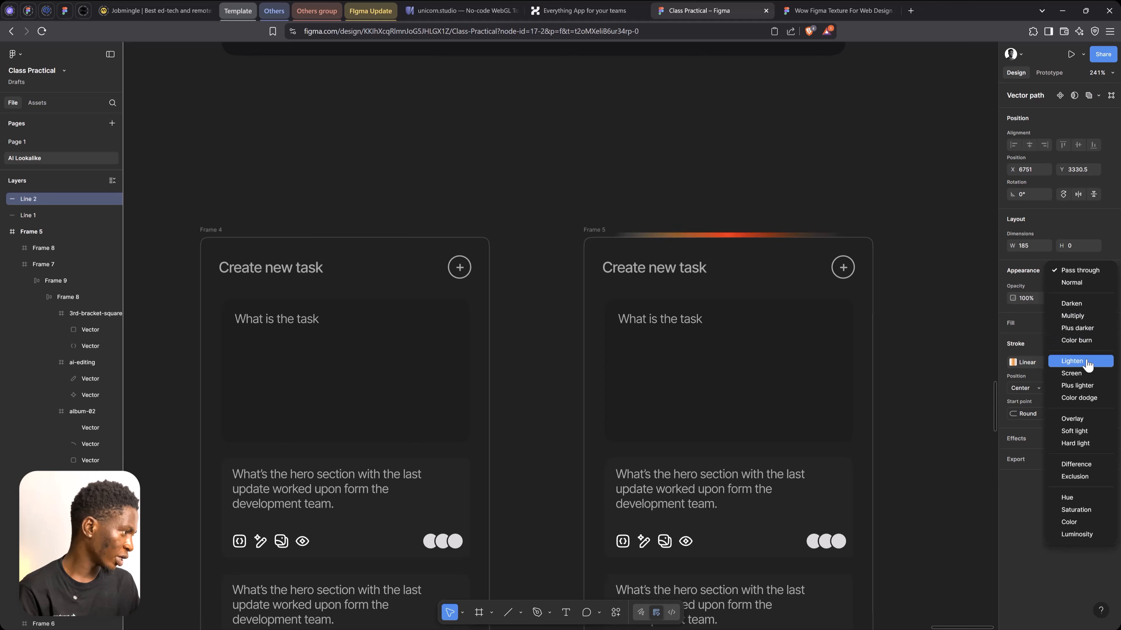
{"action": "left_click", "coordinate": [1092, 391]}
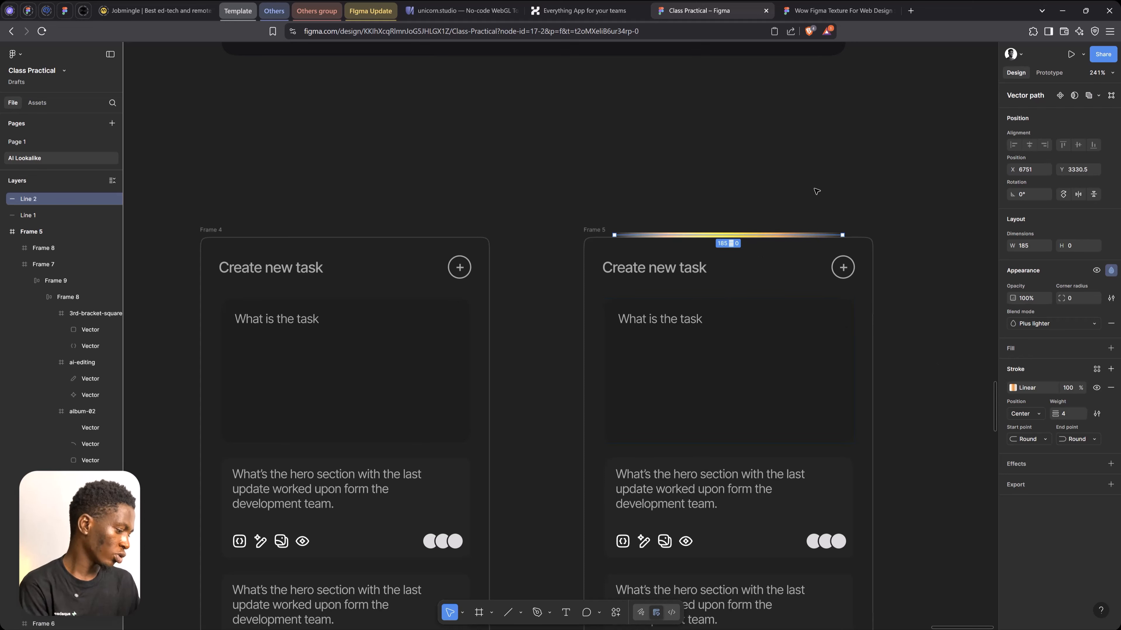
{"action": "left_click", "coordinate": [687, 160]}
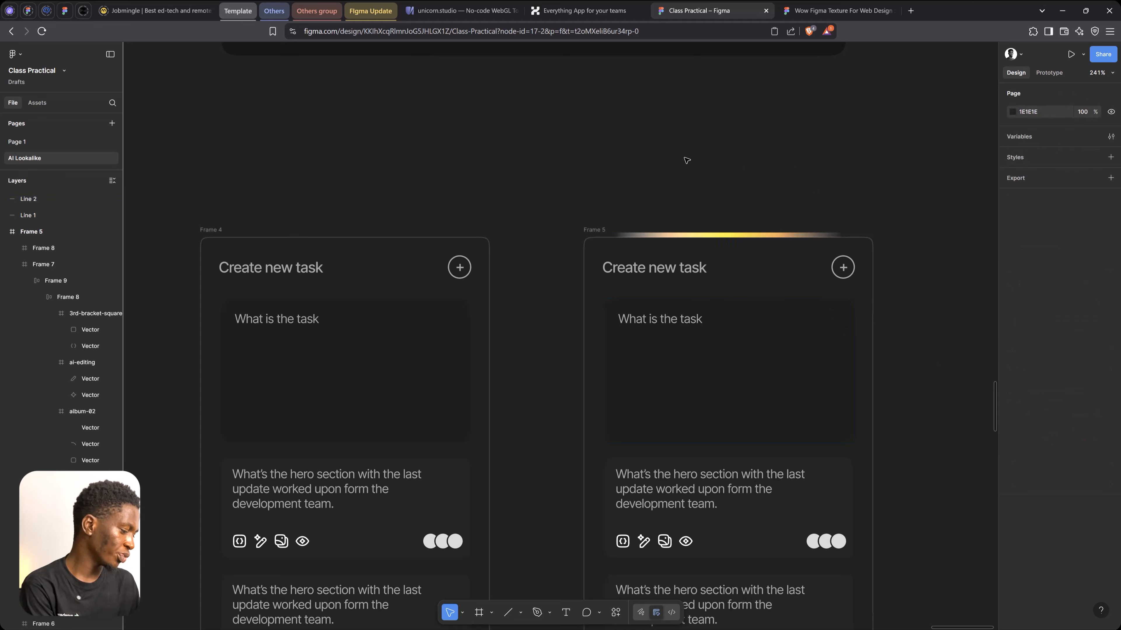
Step: Draw an ellipse about 146 × 2 px over the glowing line on Frame 5's upper edge and fill it with FF0000
{"action": "key", "text": "o"}
{"action": "mouse_move", "coordinate": [608, 177]}
{"action": "left_mouse_down"}
{"action": "mouse_move", "coordinate": [790, 178]}
{"action": "mouse_move", "coordinate": [750, 224]}
{"action": "mouse_move", "coordinate": [755, 237]}
{"action": "left_mouse_up"}
{"action": "left_click", "coordinate": [1012, 343]}
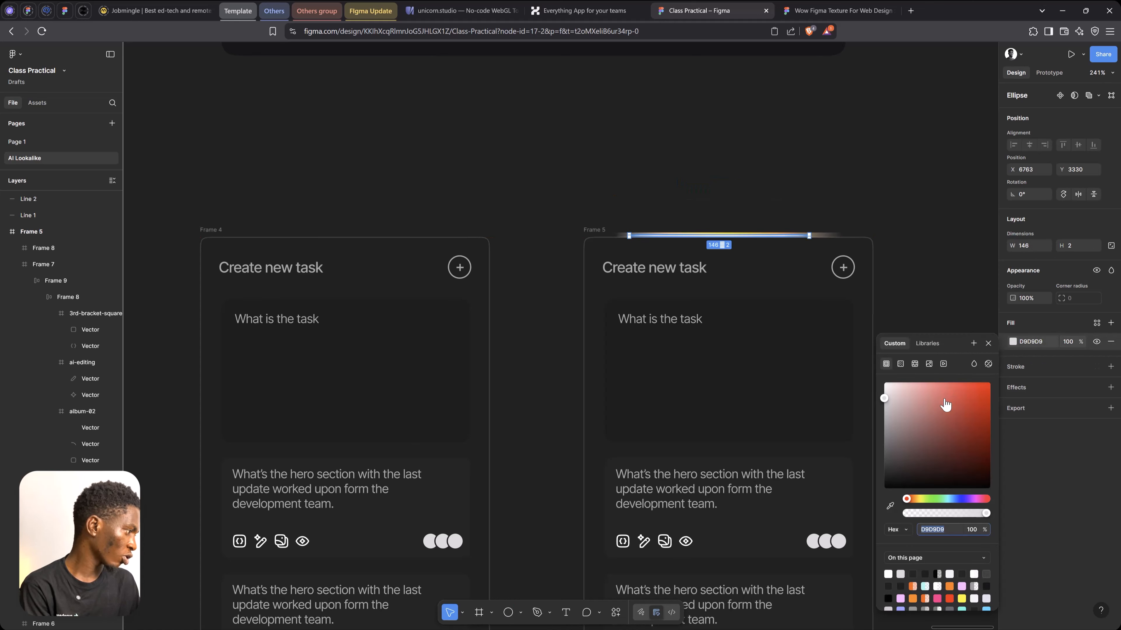
{"action": "left_click_drag", "start_coordinate": [946, 404], "coordinate": [998, 341]}
{"action": "left_click", "coordinate": [988, 344]}
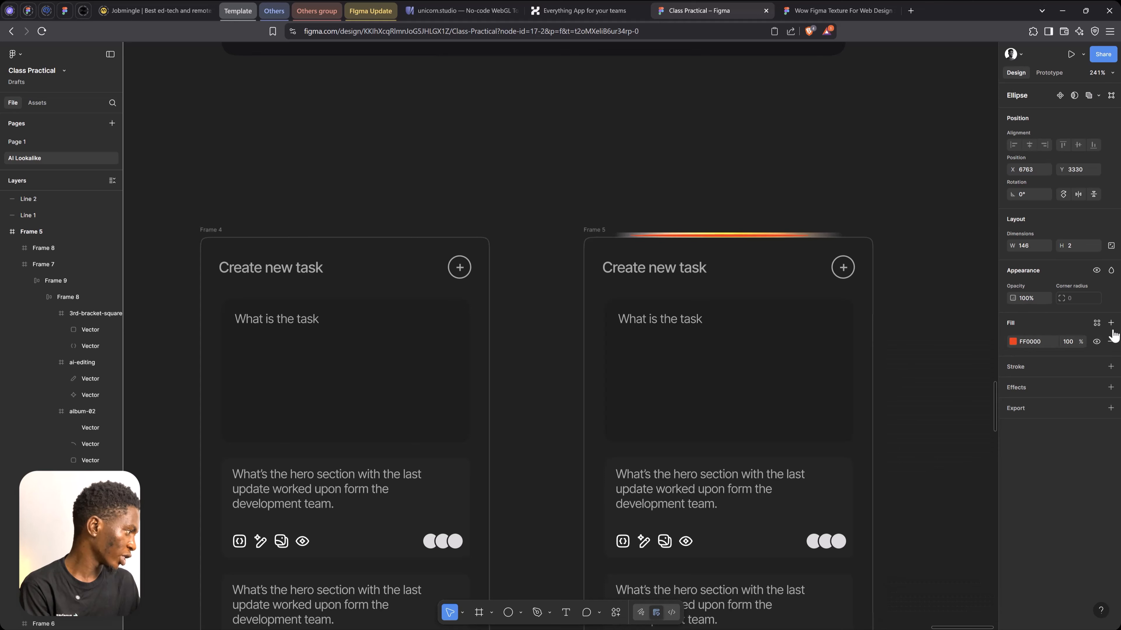
Step: Add a uniform layer blur of 7.2 to the red ellipse
{"action": "left_click", "coordinate": [1022, 390]}
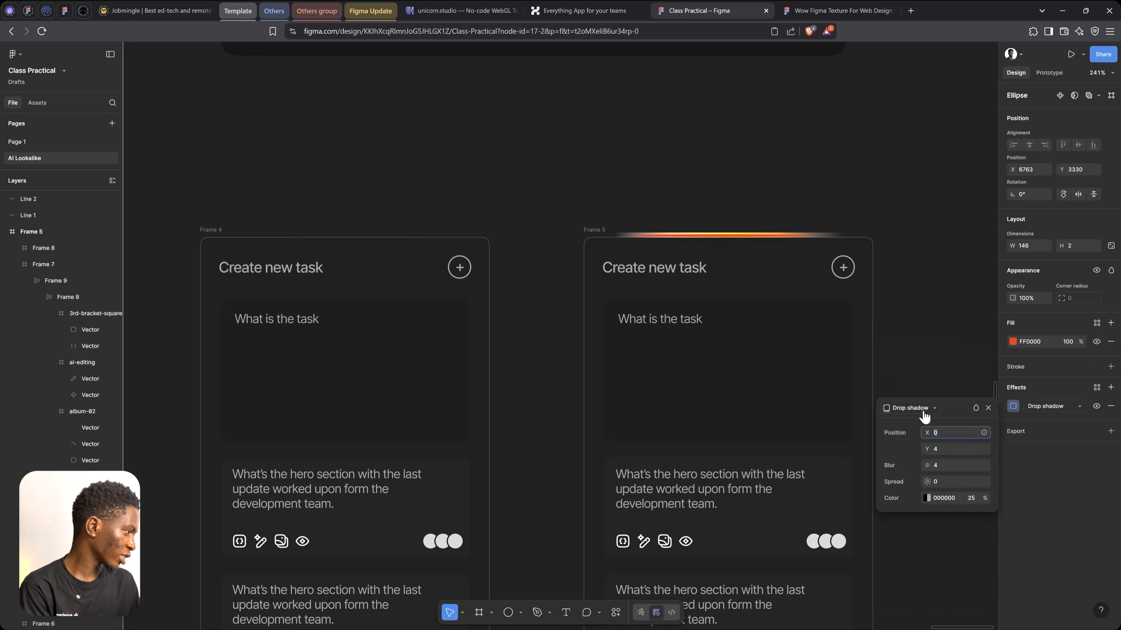
{"action": "left_click", "coordinate": [922, 408]}
{"action": "left_click", "coordinate": [923, 421]}
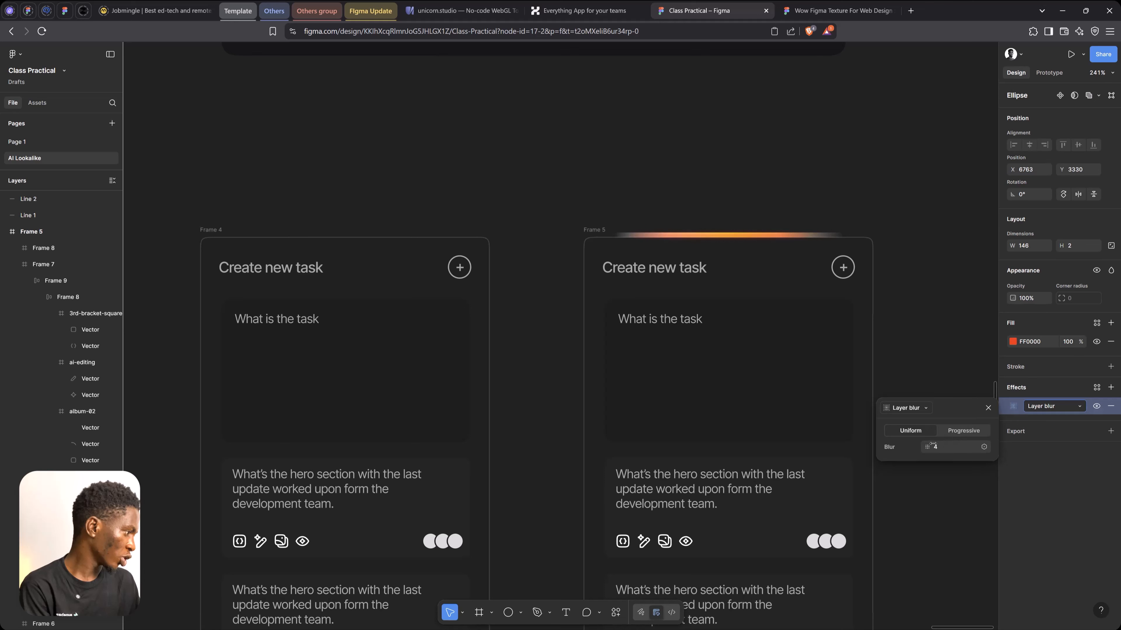
{"action": "left_click_drag", "start_coordinate": [932, 445], "coordinate": [946, 445]}
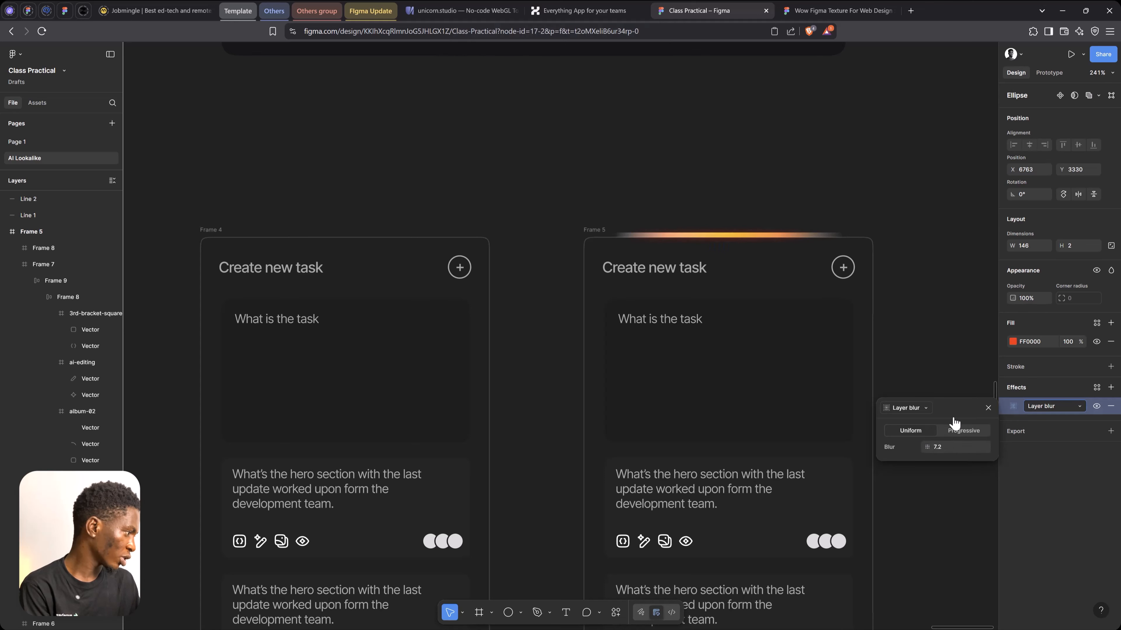
{"action": "left_click", "coordinate": [988, 408]}
Step: Set the ellipse's blend mode to Plus lighter and enlarge it to 7 px high at X 6762, Y 3327
{"action": "left_click", "coordinate": [1110, 271]}
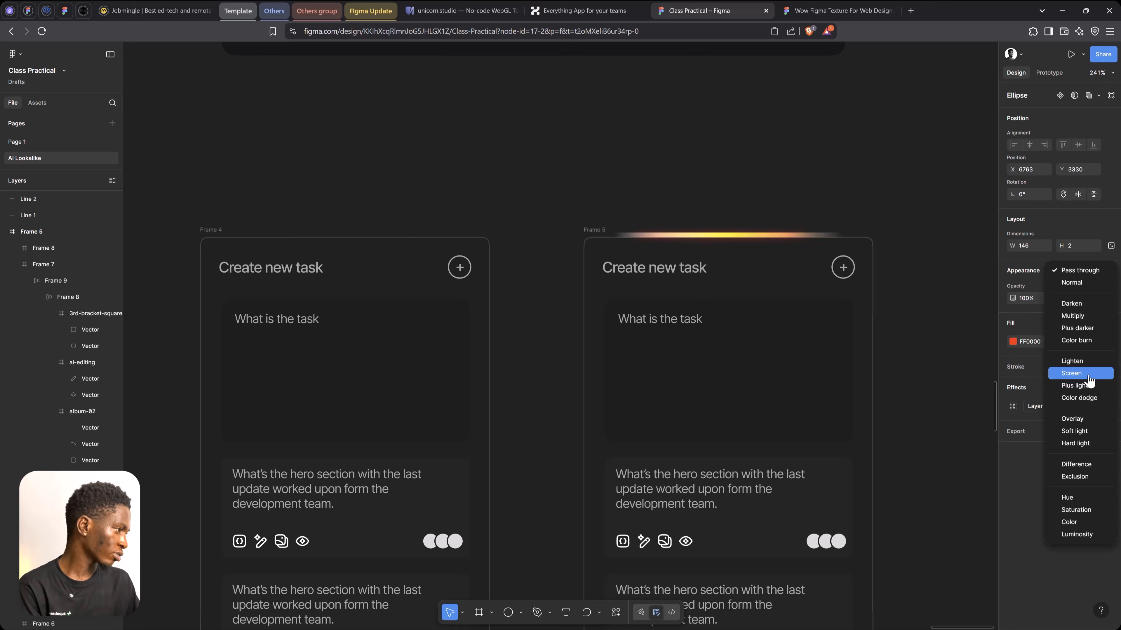
{"action": "left_click", "coordinate": [1092, 387]}
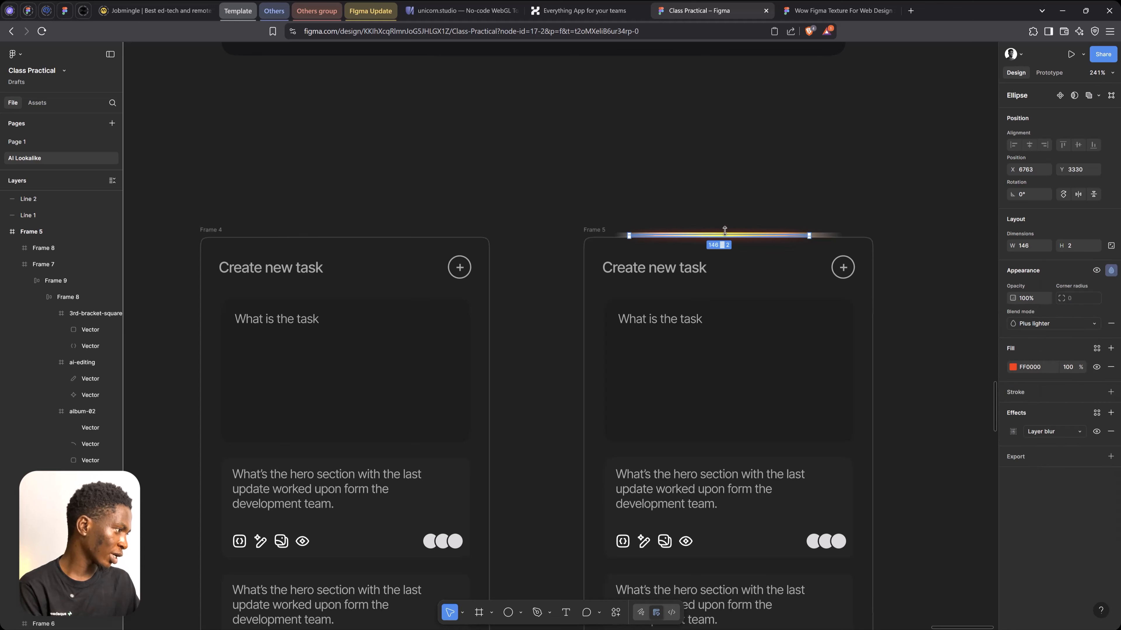
{"action": "scroll", "coordinate": [753, 255], "scroll_direction": "up", "scroll_amount": 5}
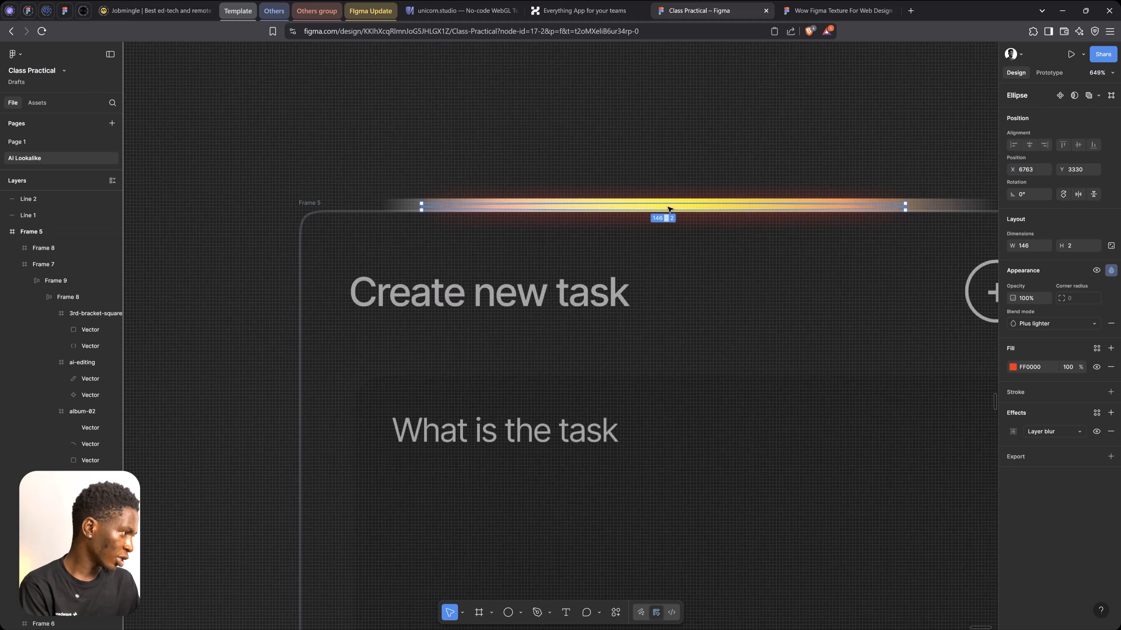
{"action": "left_click_drag", "start_coordinate": [674, 195], "coordinate": [673, 193]}
{"action": "scroll", "coordinate": [675, 190], "scroll_direction": "down", "scroll_amount": 3}
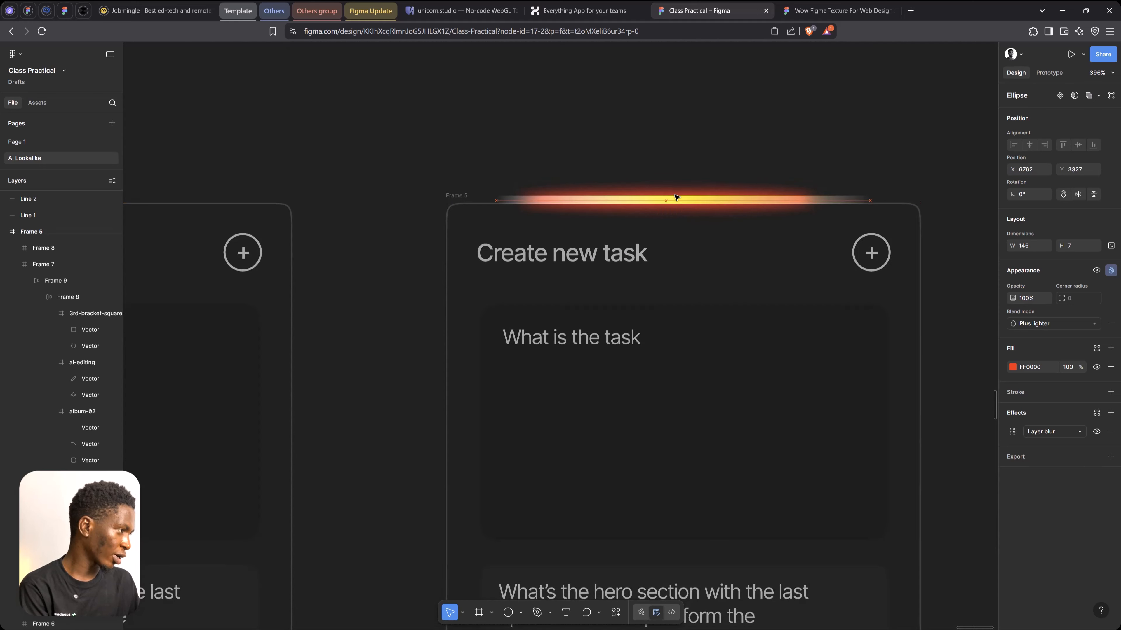
Step: Change the ellipse's fill to FF9500 and deselect it to review the glow on Frame 5
{"action": "left_click", "coordinate": [1012, 367]}
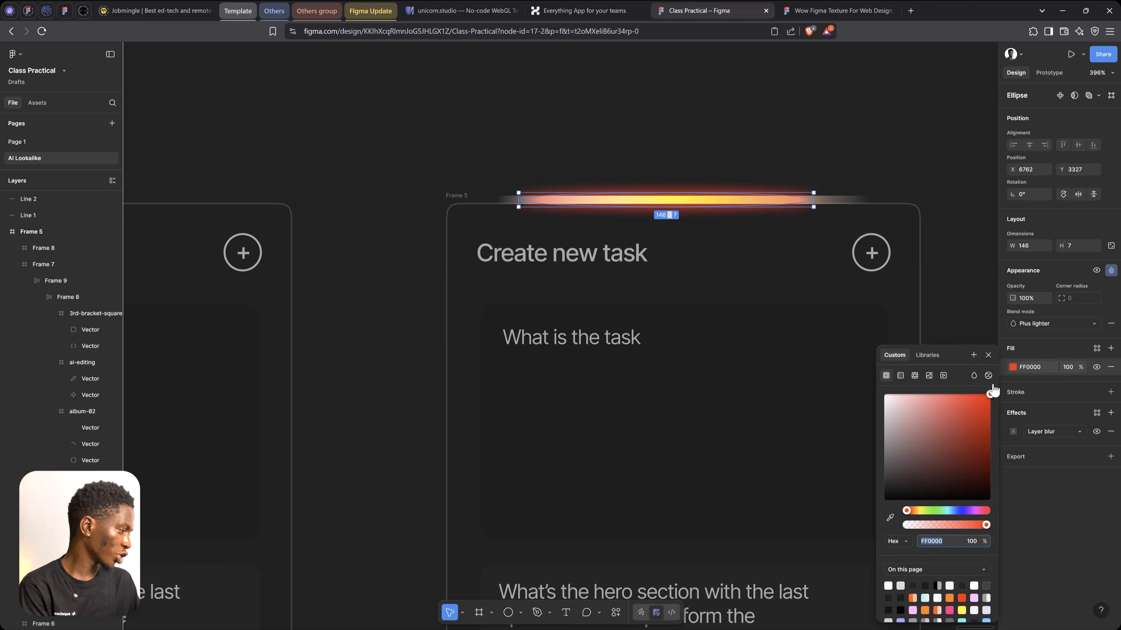
{"action": "left_click_drag", "start_coordinate": [918, 517], "coordinate": [916, 517]}
{"action": "left_click", "coordinate": [988, 355]}
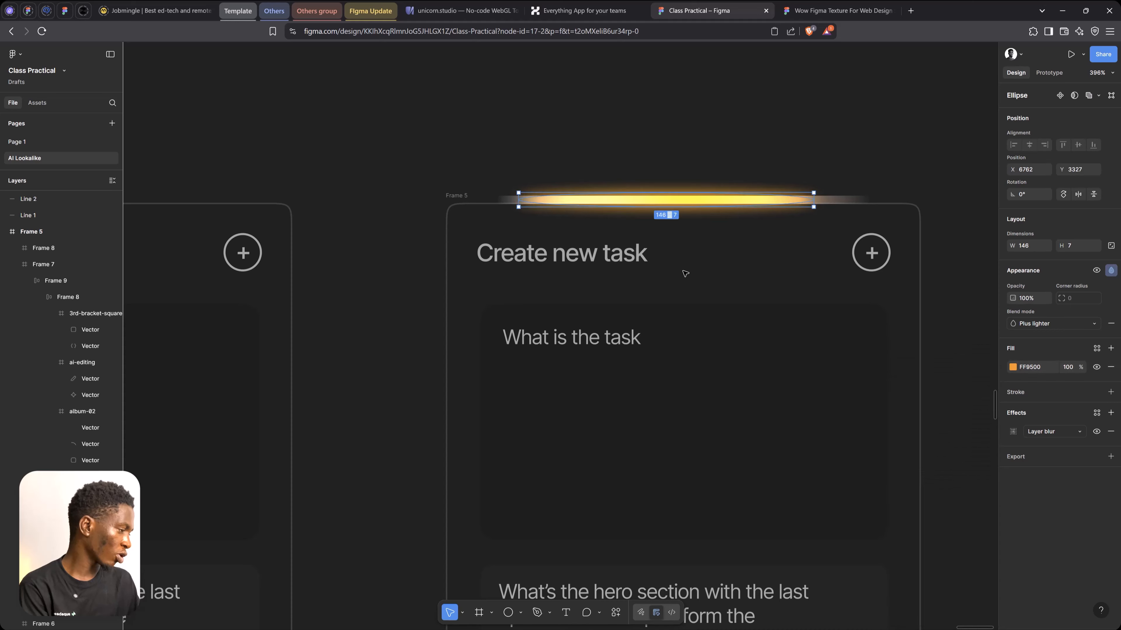
{"action": "scroll", "coordinate": [679, 272], "scroll_direction": "down", "scroll_amount": 4}
{"action": "left_click", "coordinate": [726, 191]}
{"action": "scroll", "coordinate": [725, 191], "scroll_direction": "down", "scroll_amount": 2}
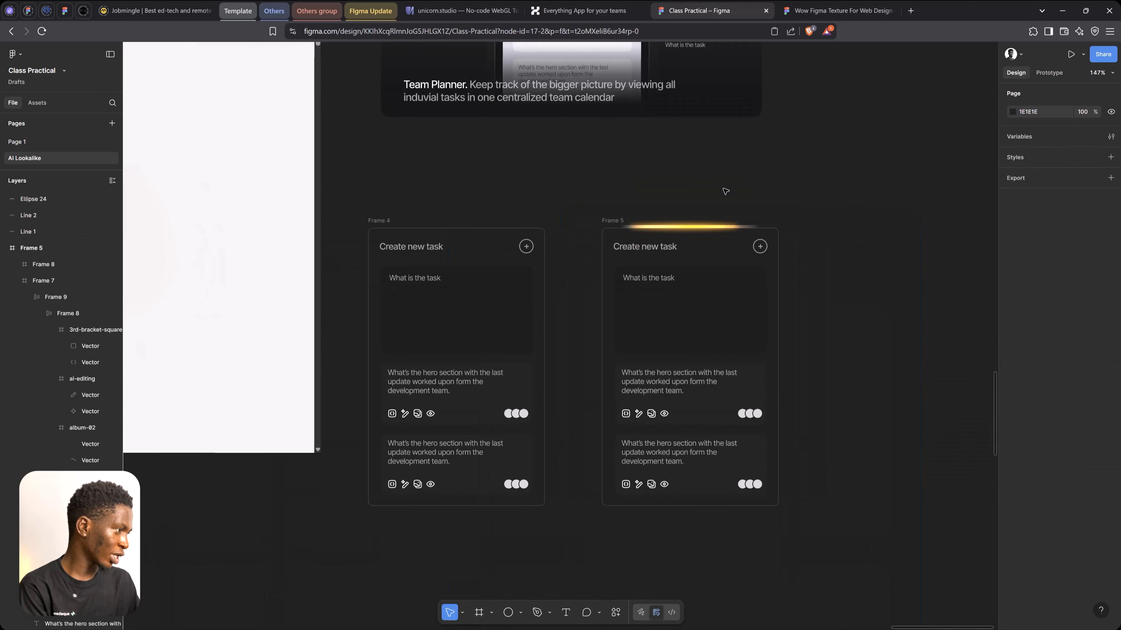
{"action": "scroll", "coordinate": [665, 212], "scroll_direction": "up", "scroll_amount": 4}
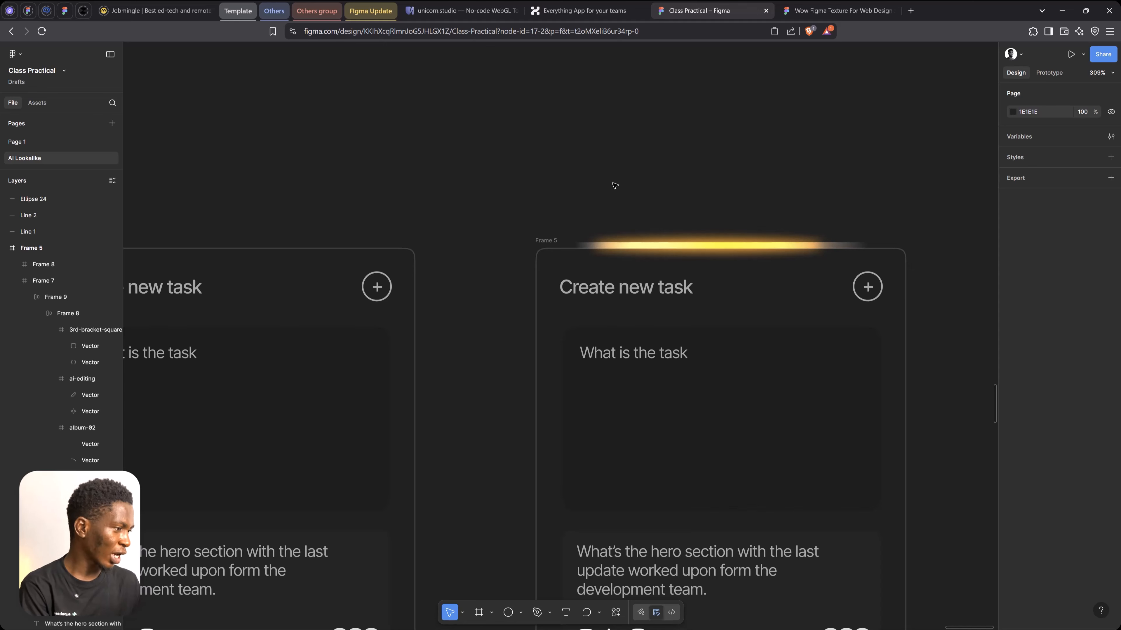
Step: Delete the ellipse and both gradient lines from Frame 5's upper edge
{"action": "scroll", "coordinate": [615, 185], "scroll_direction": "down", "scroll_amount": 2}
{"action": "left_click_drag", "start_coordinate": [599, 181], "coordinate": [784, 238]}
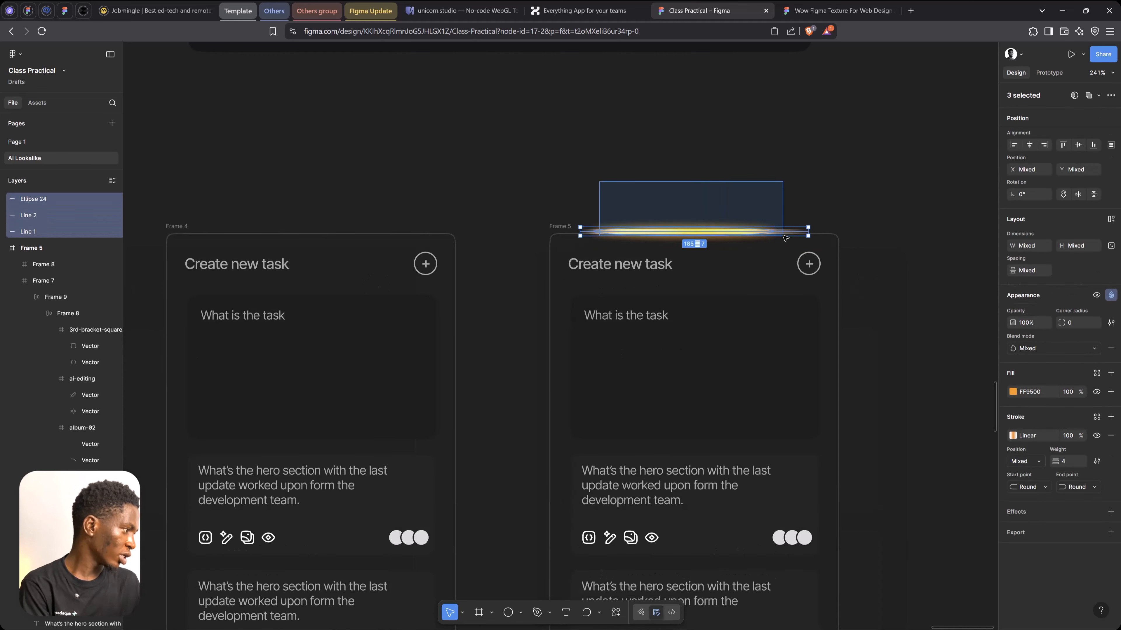
{"action": "key", "text": "Delete"}
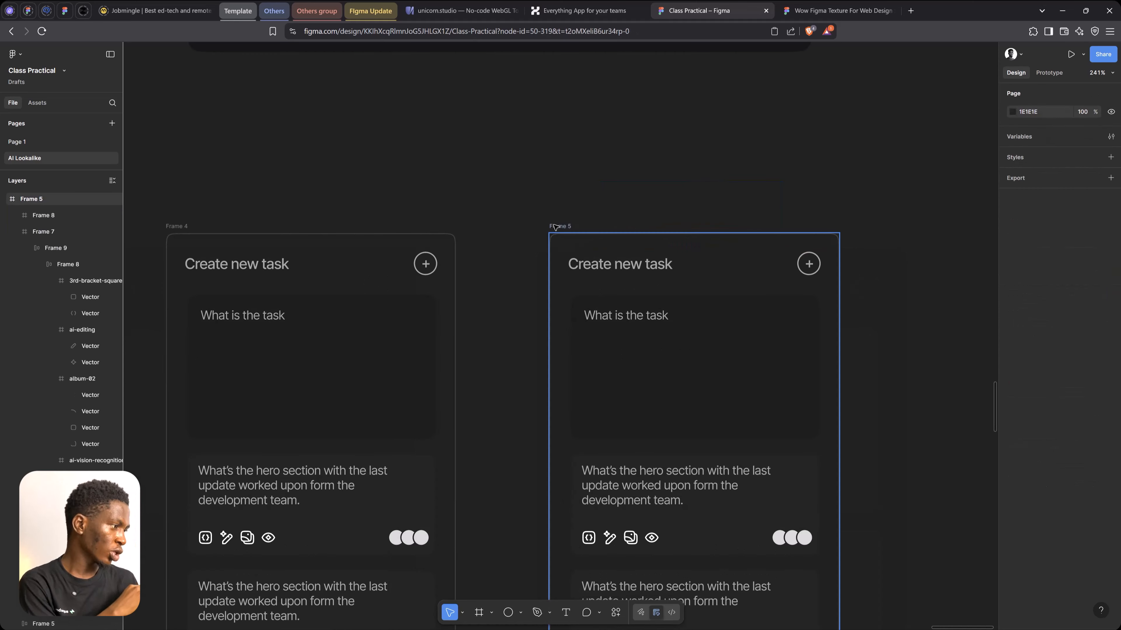
Step: Change Frame 5's stroke from a solid colour to an angular gradient
{"action": "left_click", "coordinate": [555, 226]}
{"action": "scroll", "coordinate": [555, 226], "scroll_direction": "down", "scroll_amount": 4}
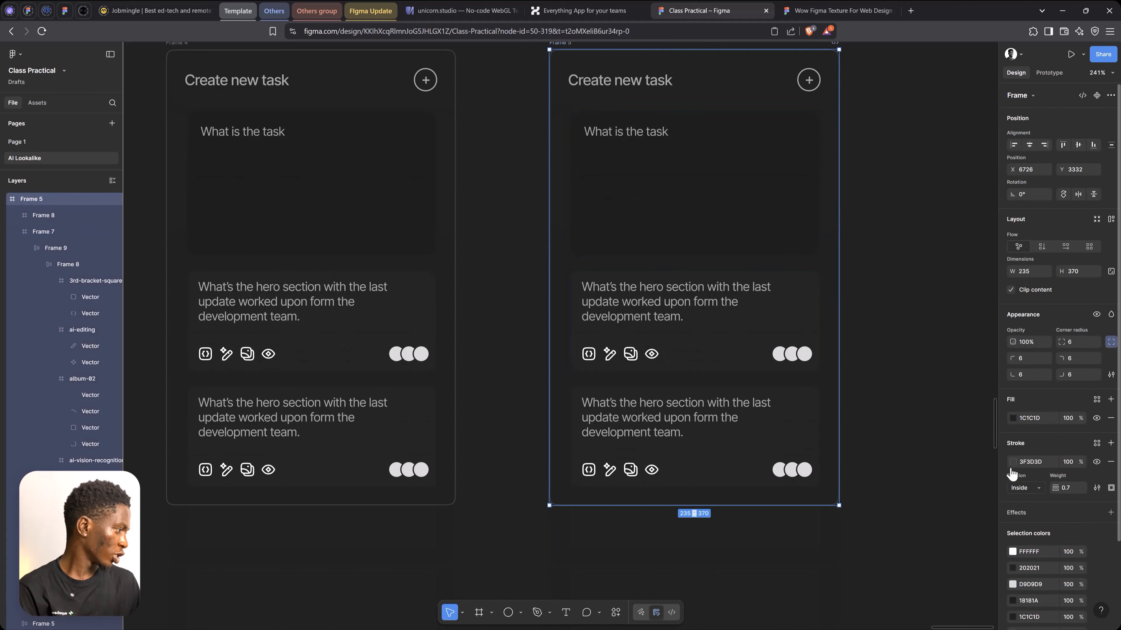
{"action": "left_click", "coordinate": [1013, 462]}
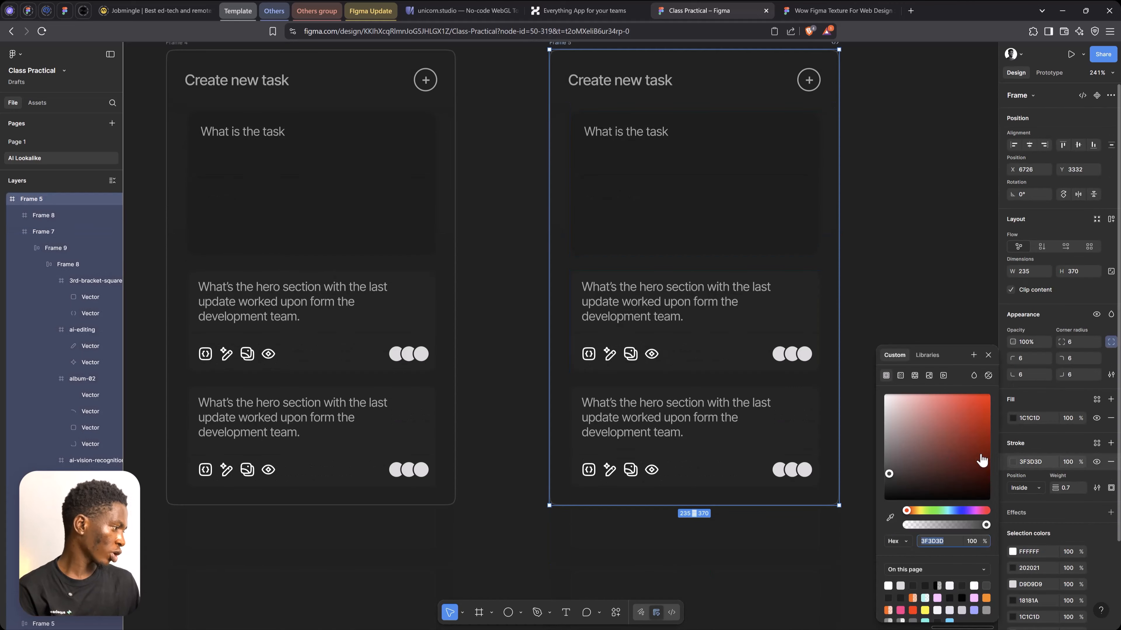
{"action": "left_click", "coordinate": [900, 375]}
{"action": "left_click", "coordinate": [909, 402]}
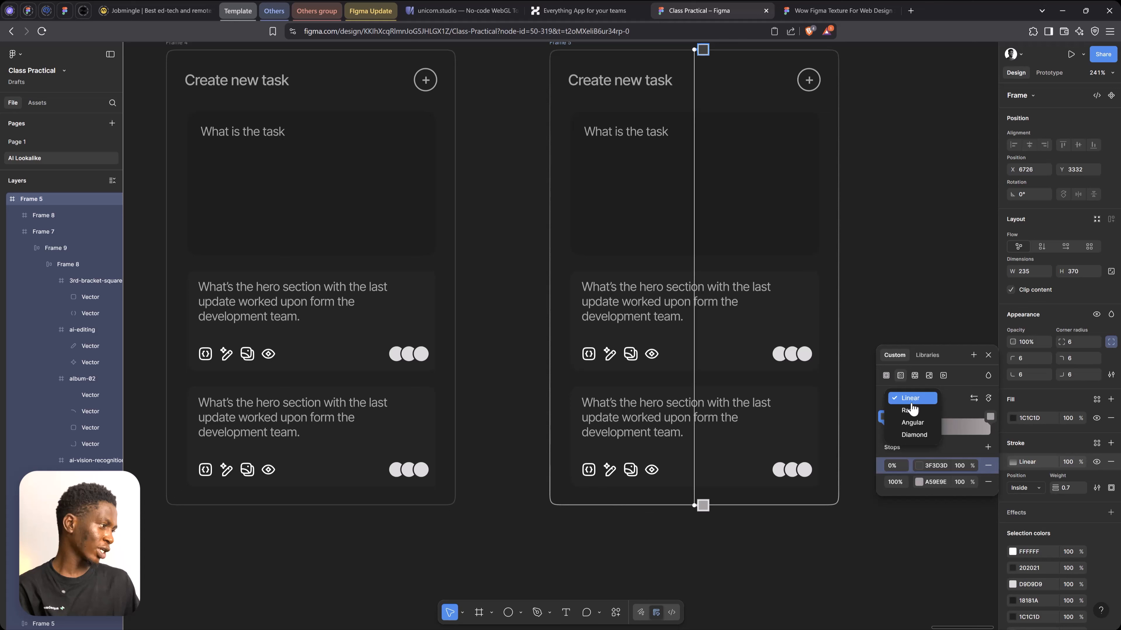
{"action": "left_click", "coordinate": [912, 423]}
Step: Add two colour stops to Frame 5's angular stroke gradient, at 36% and 64%
{"action": "scroll", "coordinate": [759, 424], "scroll_direction": "up", "scroll_amount": 3}
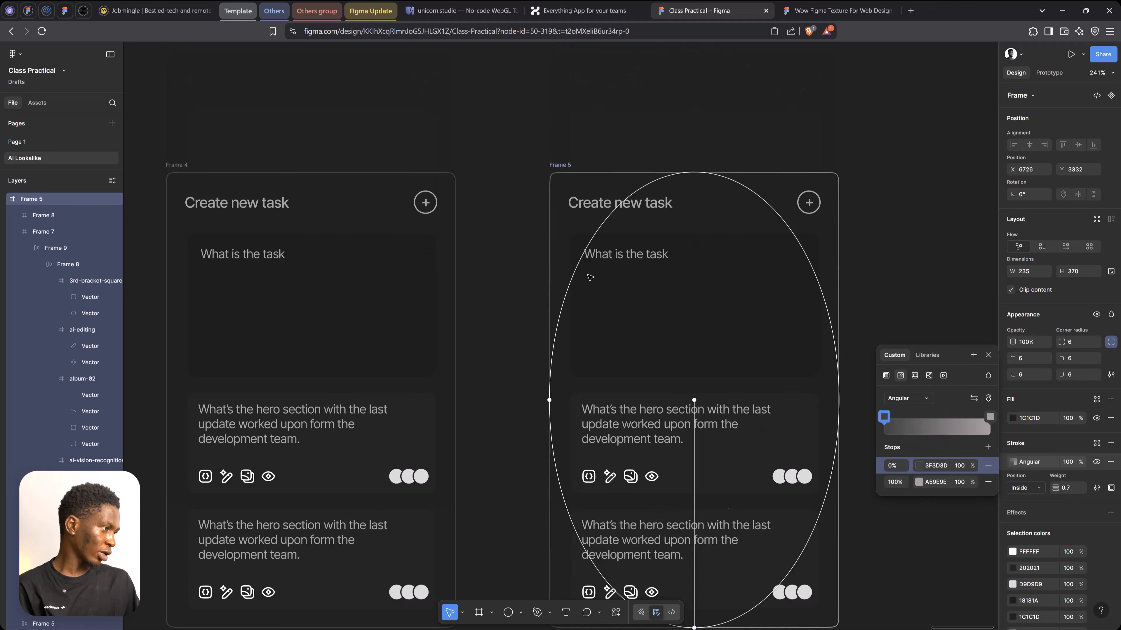
{"action": "left_click", "coordinate": [575, 251]}
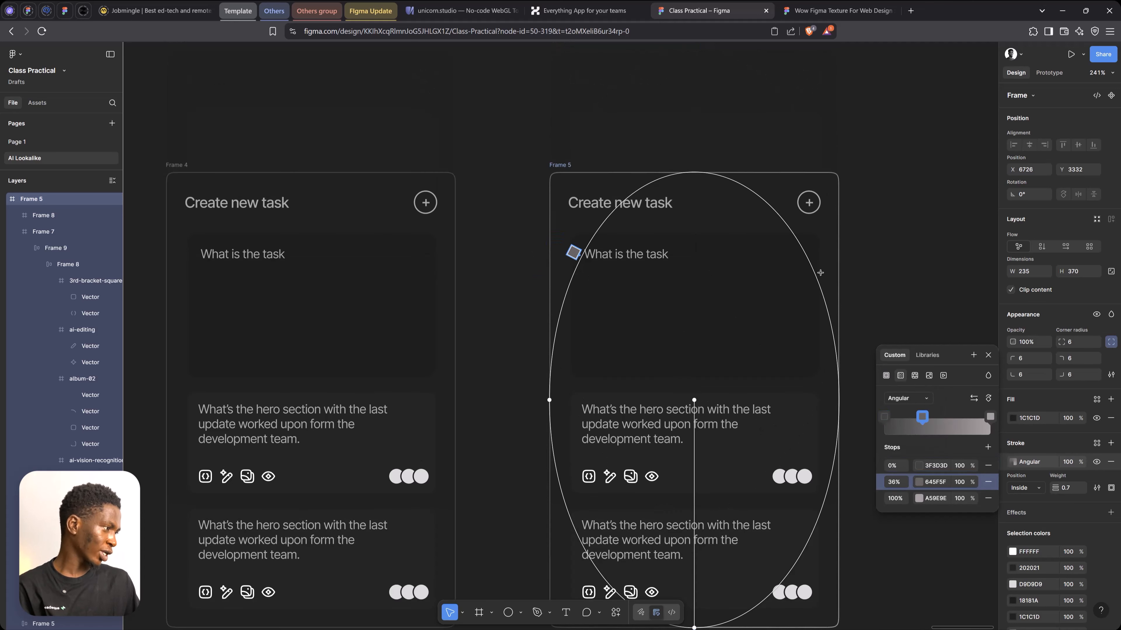
{"action": "left_click", "coordinate": [817, 255]}
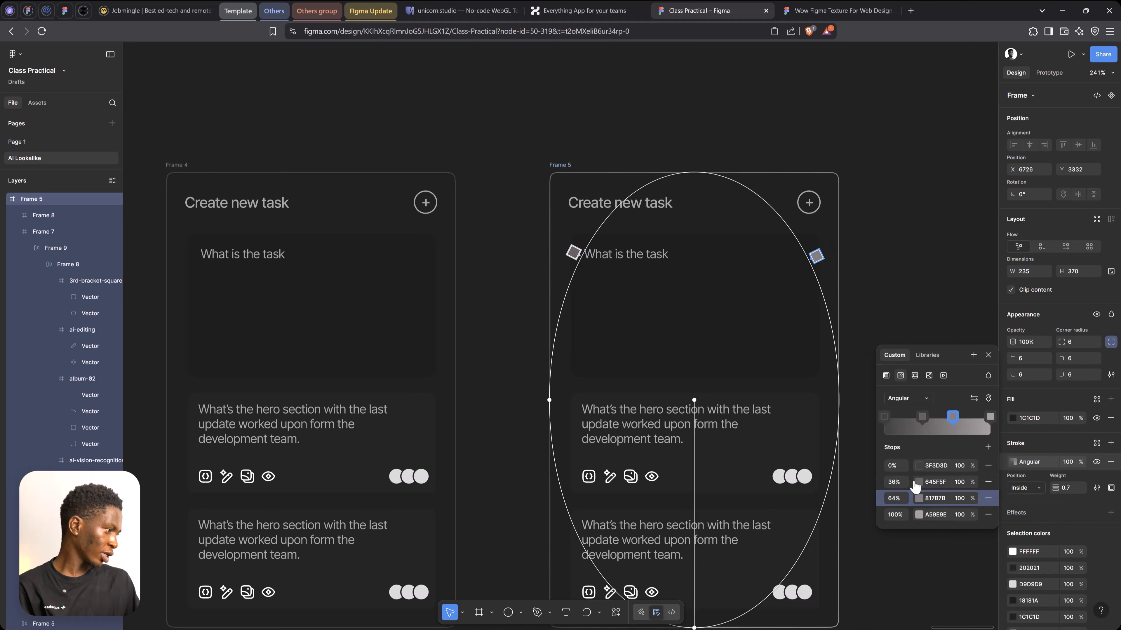
Step: Set the stroke gradient's 0% stop to 0% opacity and add fully transparent stops at 20% and 72%
{"action": "scroll", "coordinate": [711, 566], "scroll_direction": "down", "scroll_amount": 3}
{"action": "left_click", "coordinate": [694, 513]}
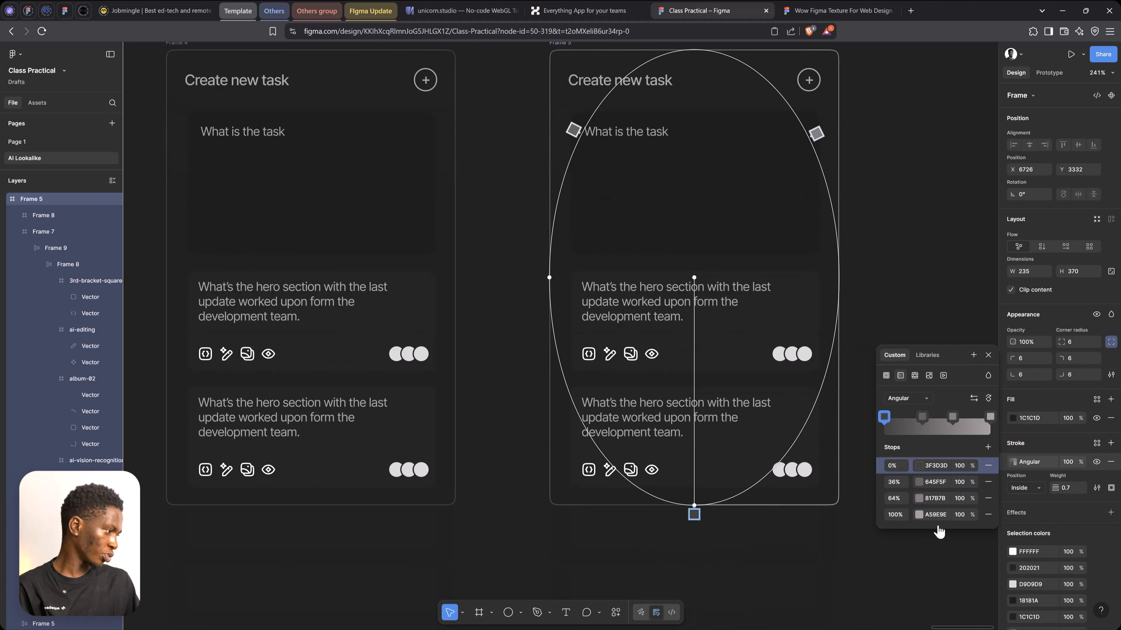
{"action": "left_click", "coordinate": [919, 466]}
{"action": "left_click_drag", "start_coordinate": [831, 526], "coordinate": [707, 516]}
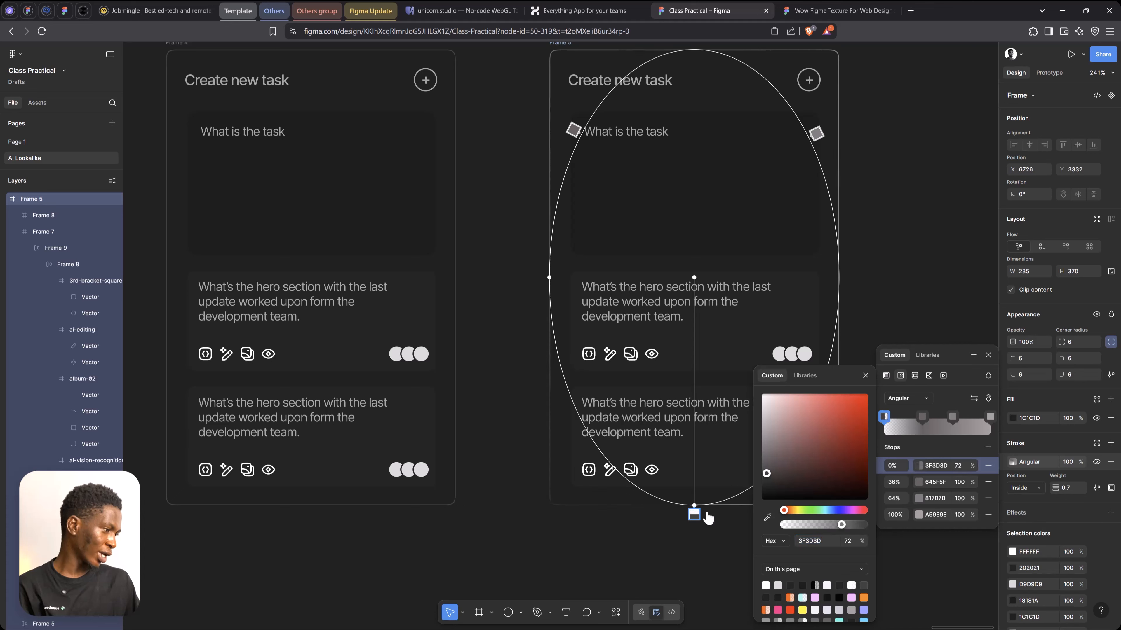
{"action": "left_click", "coordinate": [547, 346]}
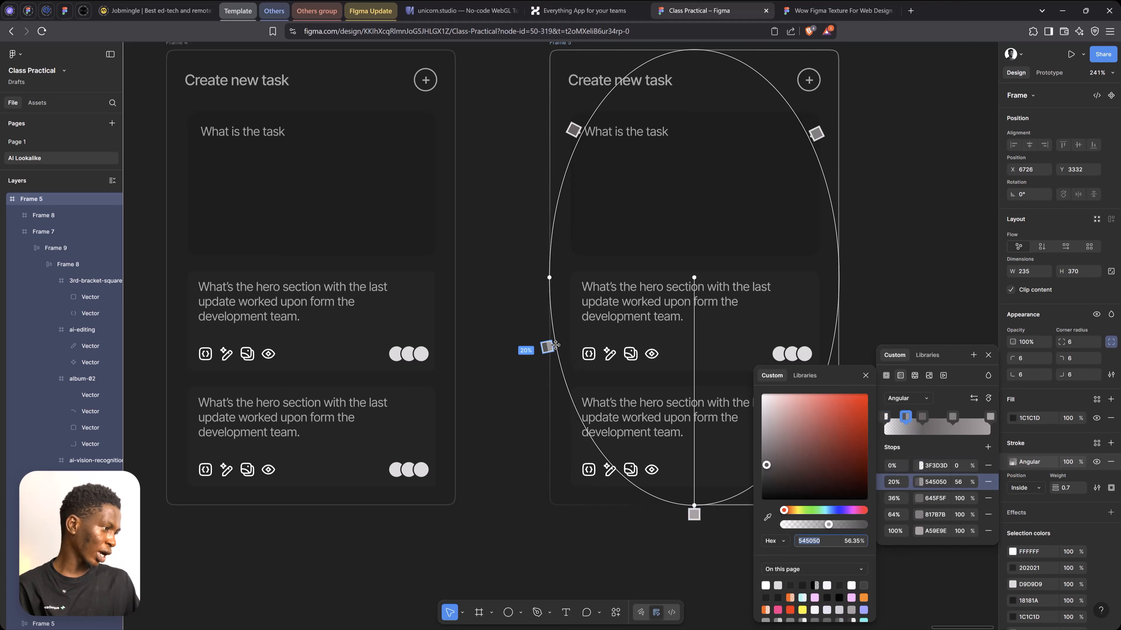
{"action": "left_click_drag", "start_coordinate": [828, 526], "coordinate": [747, 525]}
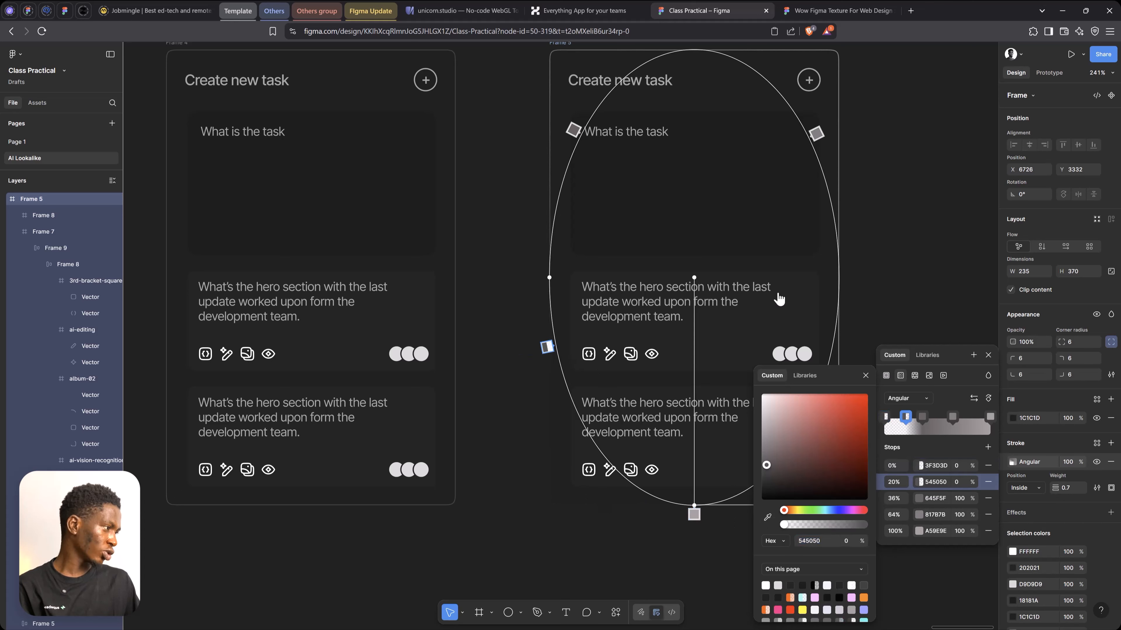
{"action": "left_click", "coordinate": [842, 232]}
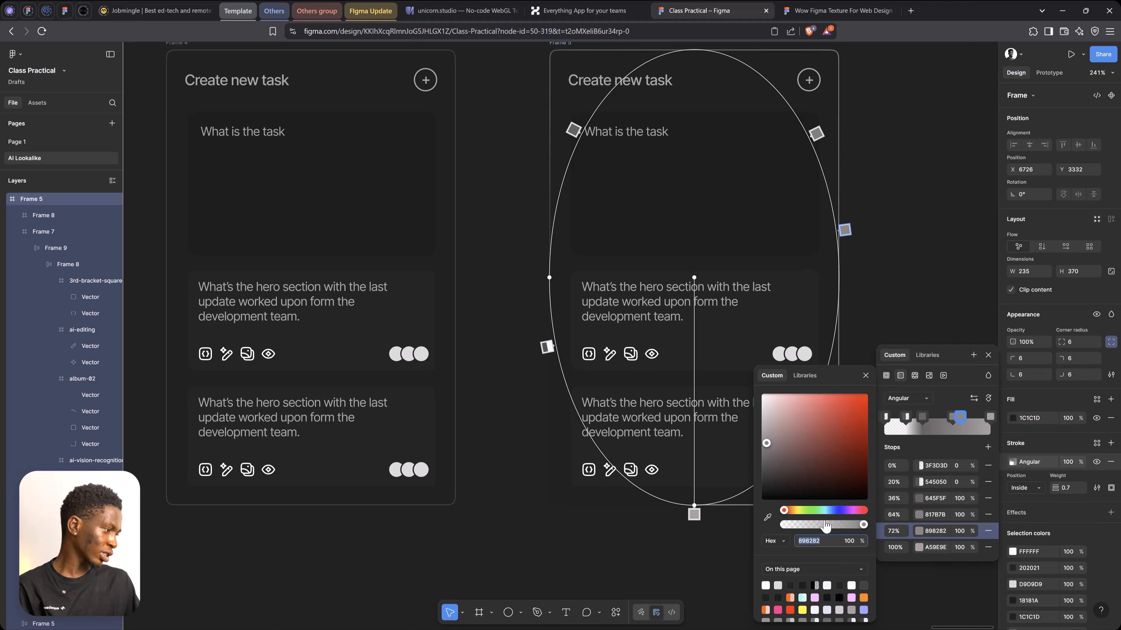
{"action": "left_click_drag", "start_coordinate": [825, 525], "coordinate": [749, 525]}
Step: Colour the stroke gradient's 64% stop FFB700 and its 36% stop FFD900
{"action": "scroll", "coordinate": [791, 265], "scroll_direction": "up", "scroll_amount": 5}
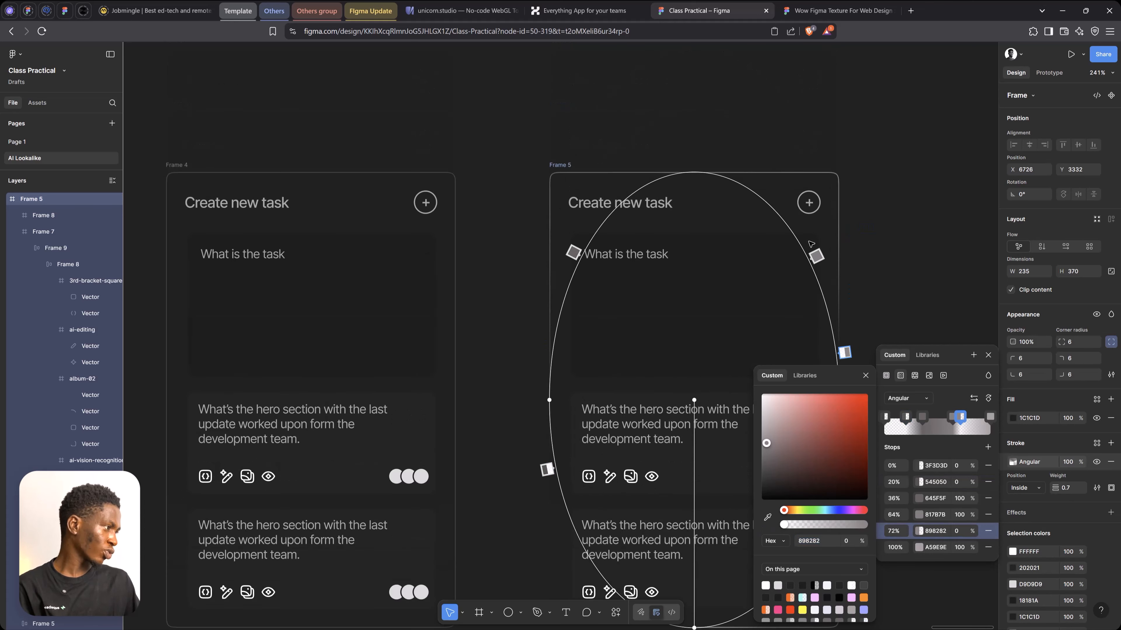
{"action": "left_click", "coordinate": [817, 255]}
{"action": "left_click_drag", "start_coordinate": [784, 510], "coordinate": [793, 510]}
{"action": "left_click_drag", "start_coordinate": [837, 447], "coordinate": [869, 391]}
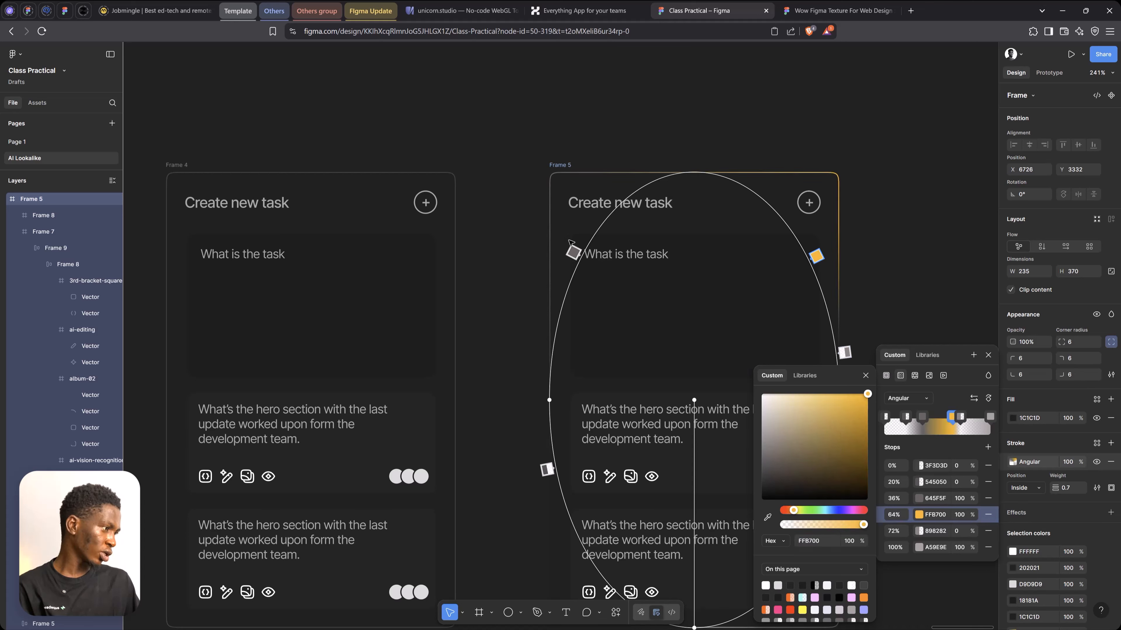
{"action": "left_click", "coordinate": [573, 252]}
{"action": "left_click", "coordinate": [795, 512]}
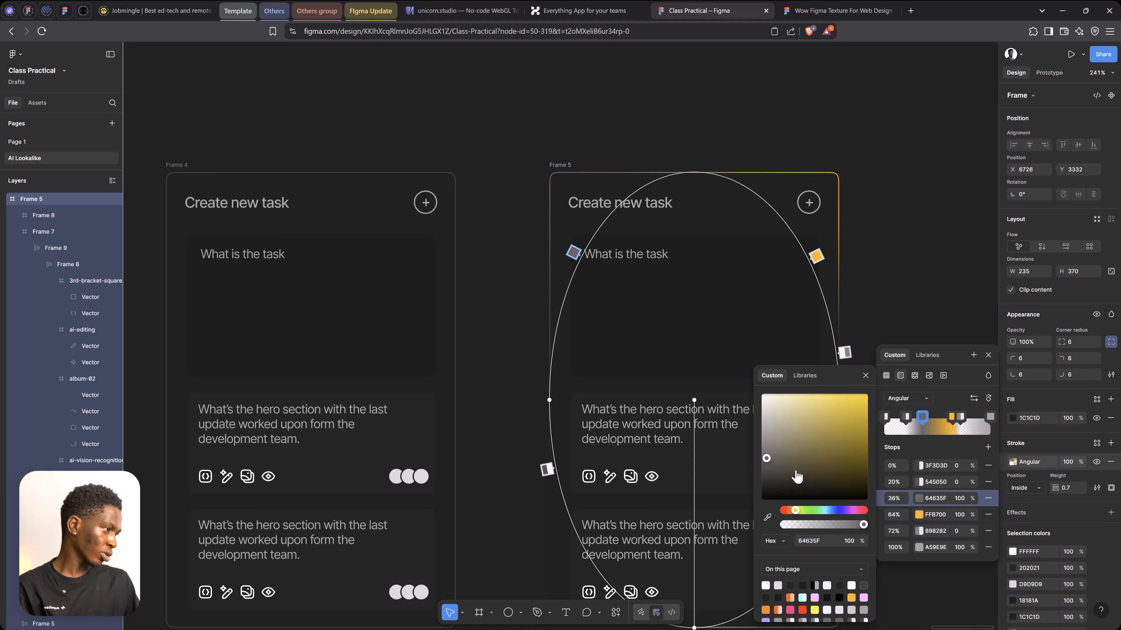
{"action": "left_click", "coordinate": [988, 355]}
Step: Reposition Frame 5's stroke gradient stops, placing the FFB700 stop at 59%, the FFD900 stop at 40% and the transparent 898282 stop at 63%
{"action": "scroll", "coordinate": [938, 356], "scroll_direction": "down", "scroll_amount": 3}
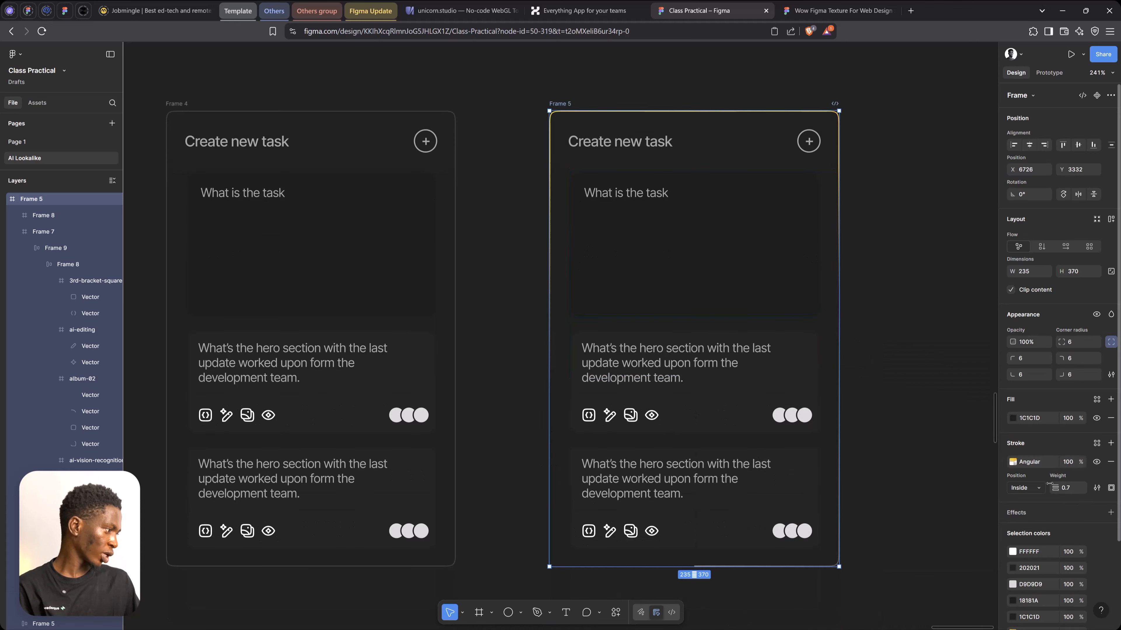
{"action": "left_click", "coordinate": [1012, 465]}
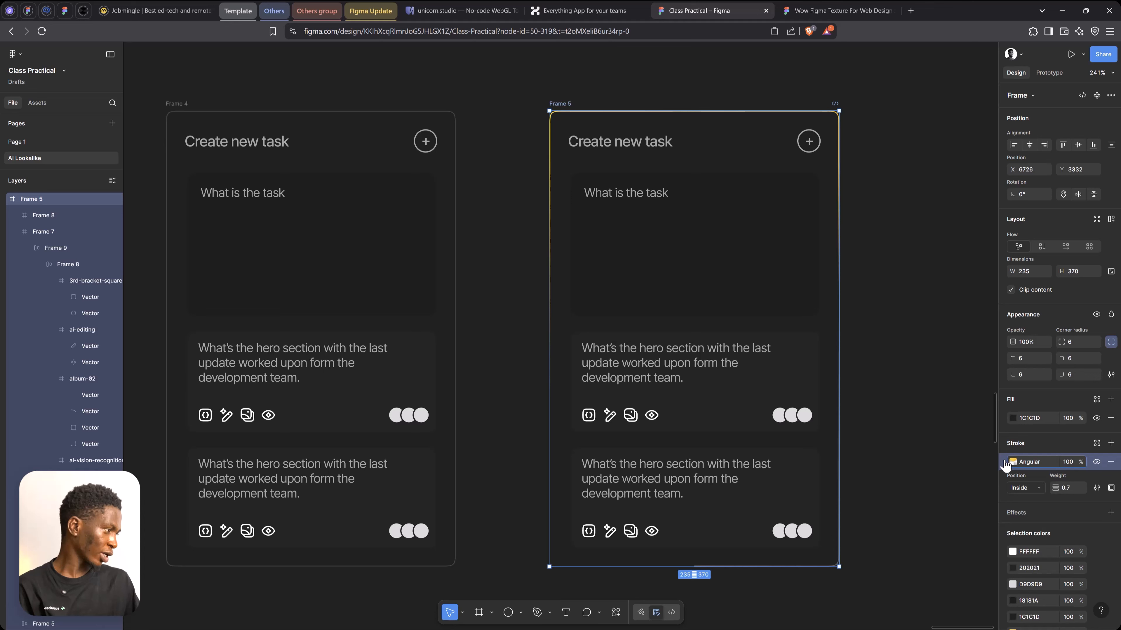
{"action": "left_click", "coordinate": [1007, 463]}
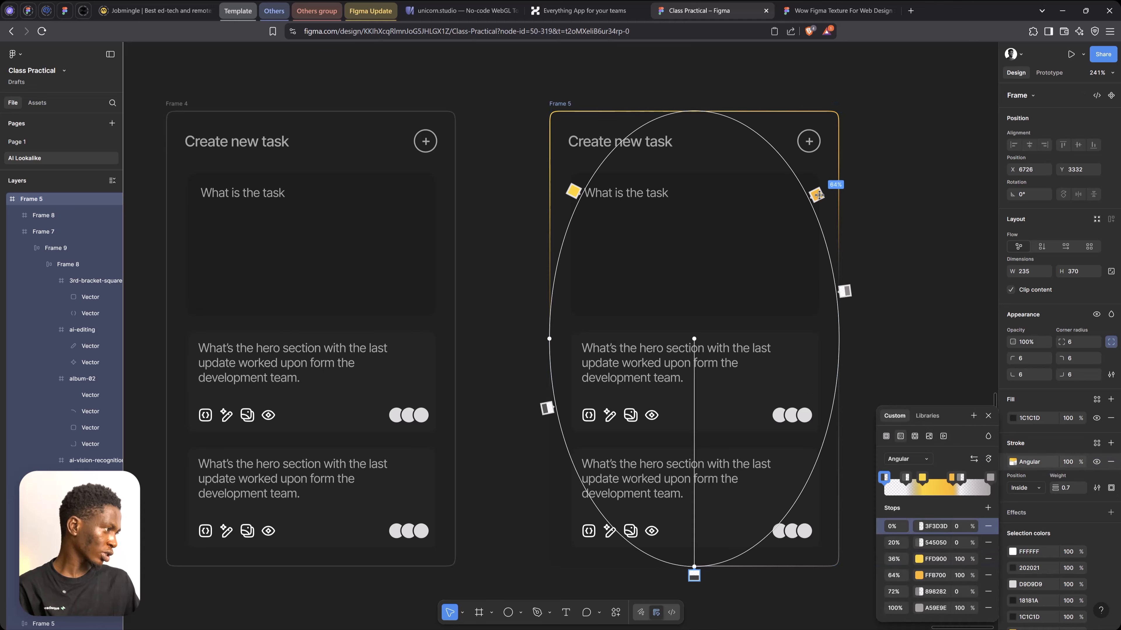
{"action": "mouse_move", "coordinate": [816, 194]}
{"action": "left_mouse_down"}
{"action": "mouse_move", "coordinate": [755, 95]}
{"action": "mouse_move", "coordinate": [780, 142]}
{"action": "left_mouse_up"}
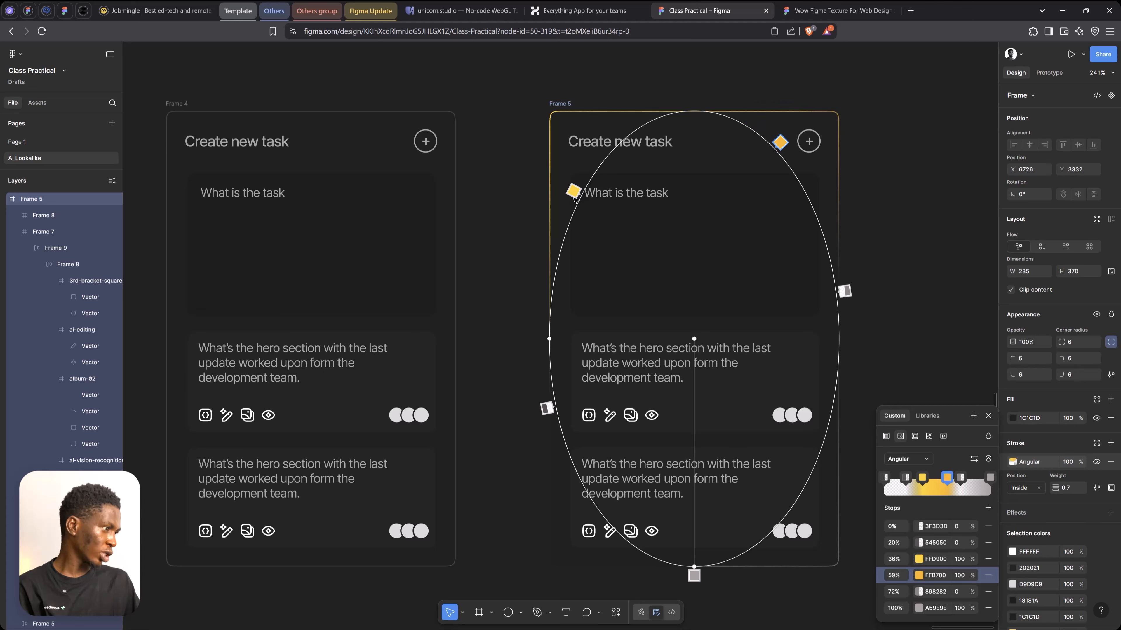
{"action": "left_click_drag", "start_coordinate": [572, 189], "coordinate": [601, 148]}
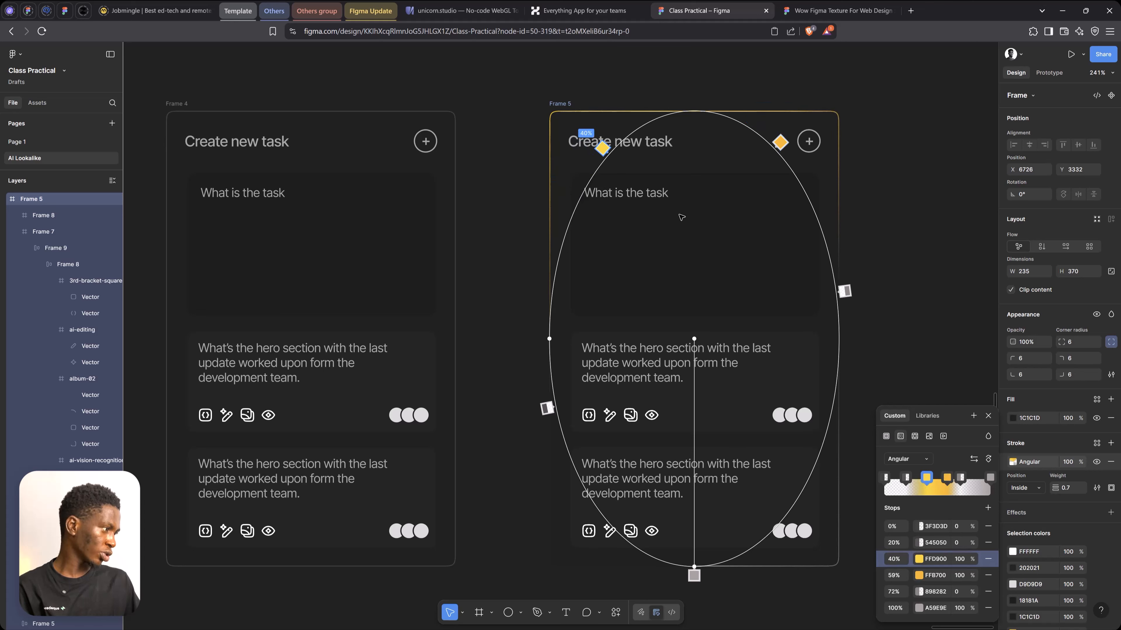
{"action": "left_click_drag", "start_coordinate": [845, 292], "coordinate": [827, 147]}
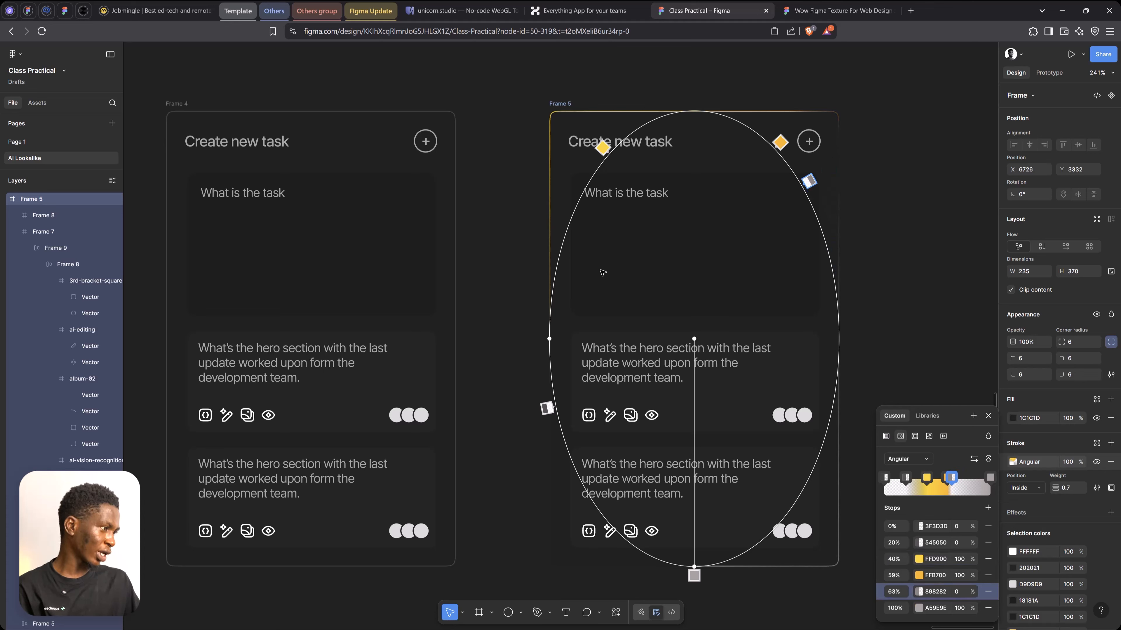
Step: Add a fully transparent B79F22 stop at 37% of the stroke gradient and deselect Frame 5
{"action": "left_click", "coordinate": [555, 243]}
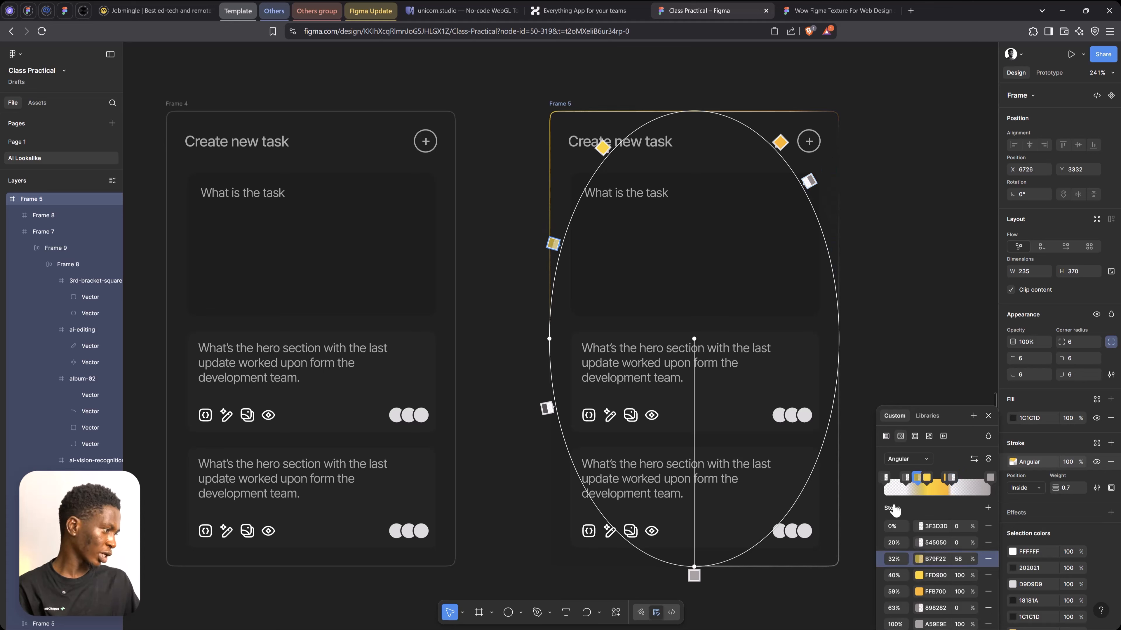
{"action": "left_click", "coordinate": [919, 559]}
{"action": "left_click_drag", "start_coordinate": [822, 530], "coordinate": [818, 528]}
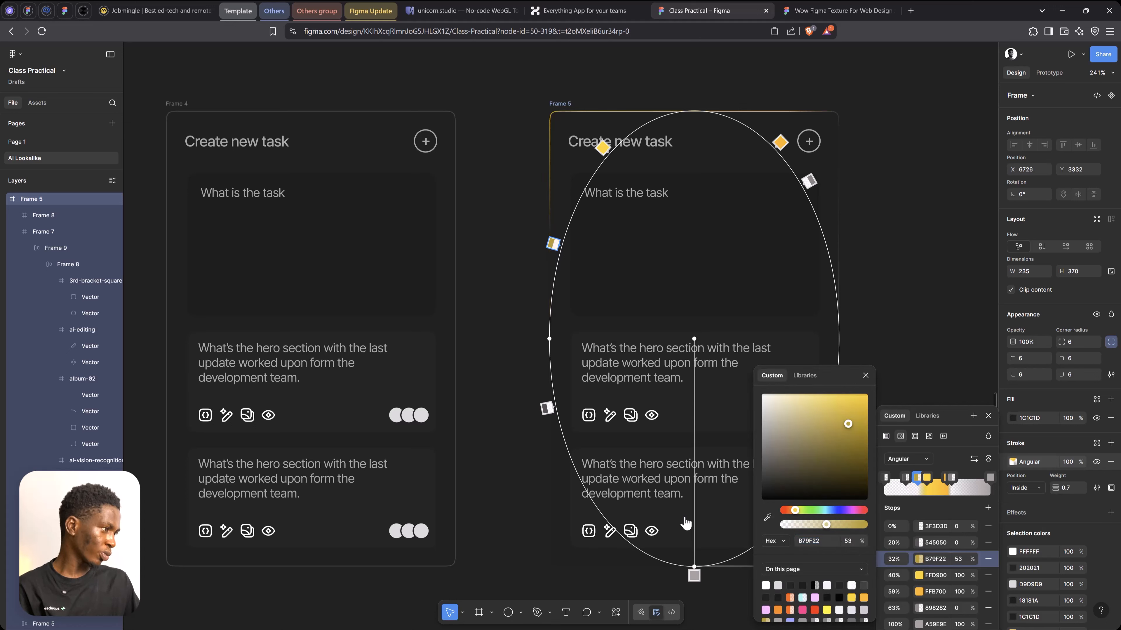
{"action": "left_click_drag", "start_coordinate": [553, 243], "coordinate": [552, 122]}
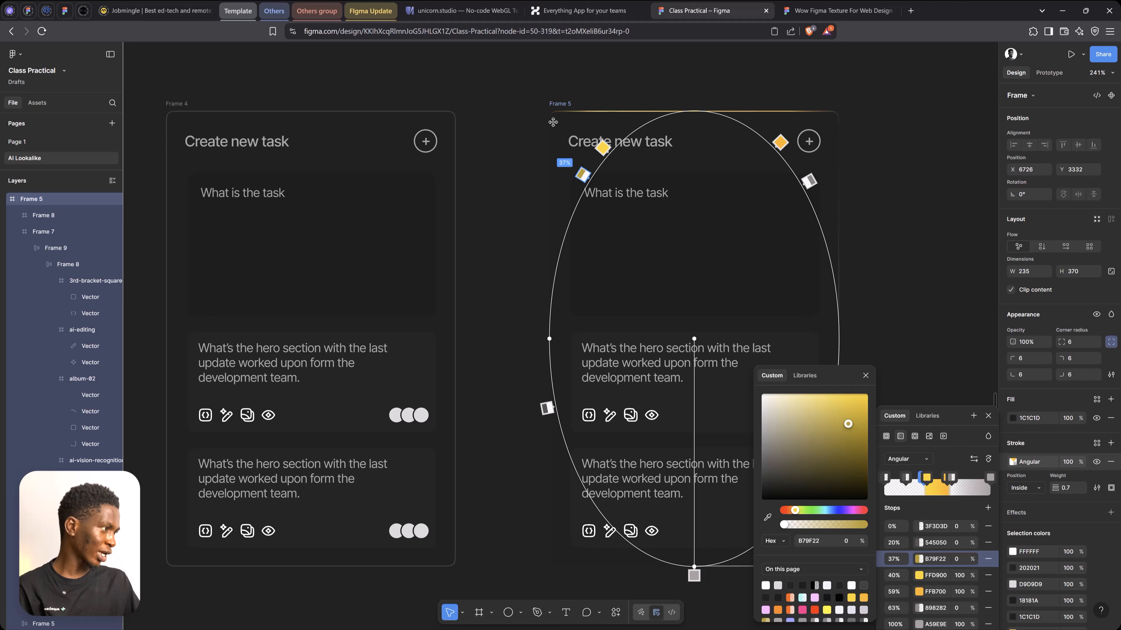
{"action": "scroll", "coordinate": [606, 363], "scroll_direction": "down", "scroll_amount": 3}
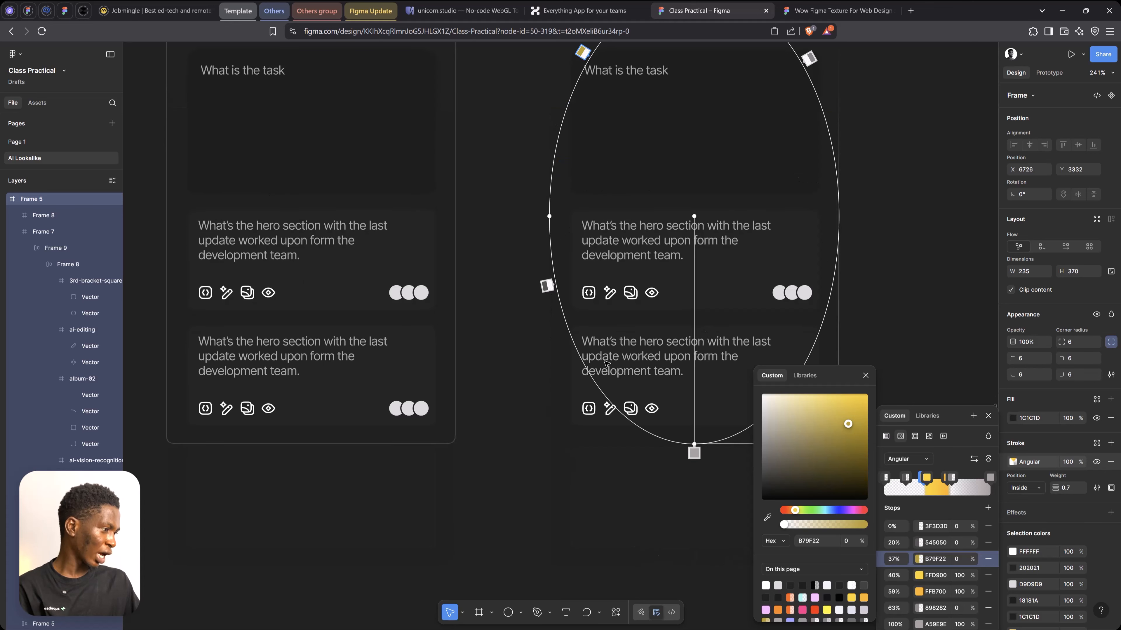
{"action": "left_click", "coordinate": [988, 415]}
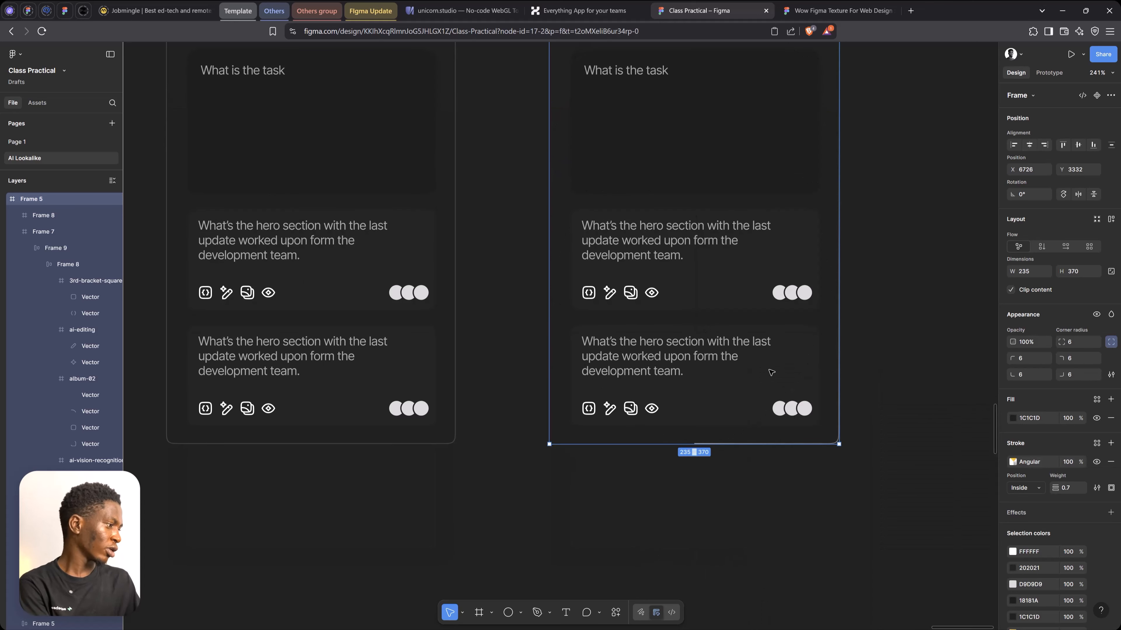
{"action": "left_click", "coordinate": [954, 450]}
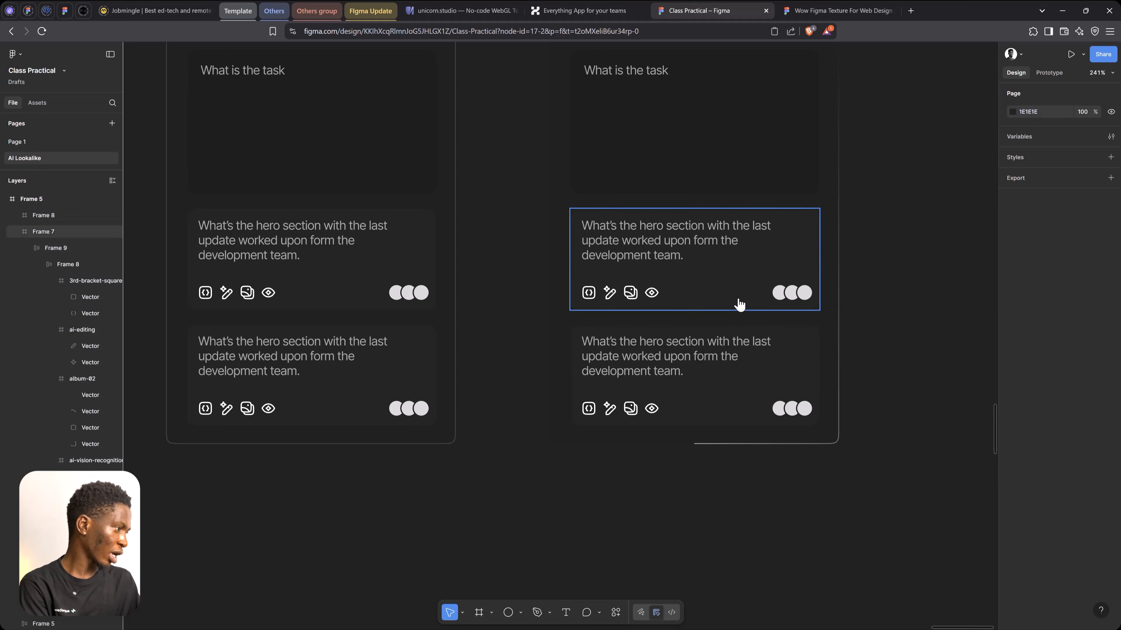
{"action": "left_click", "coordinate": [745, 282]}
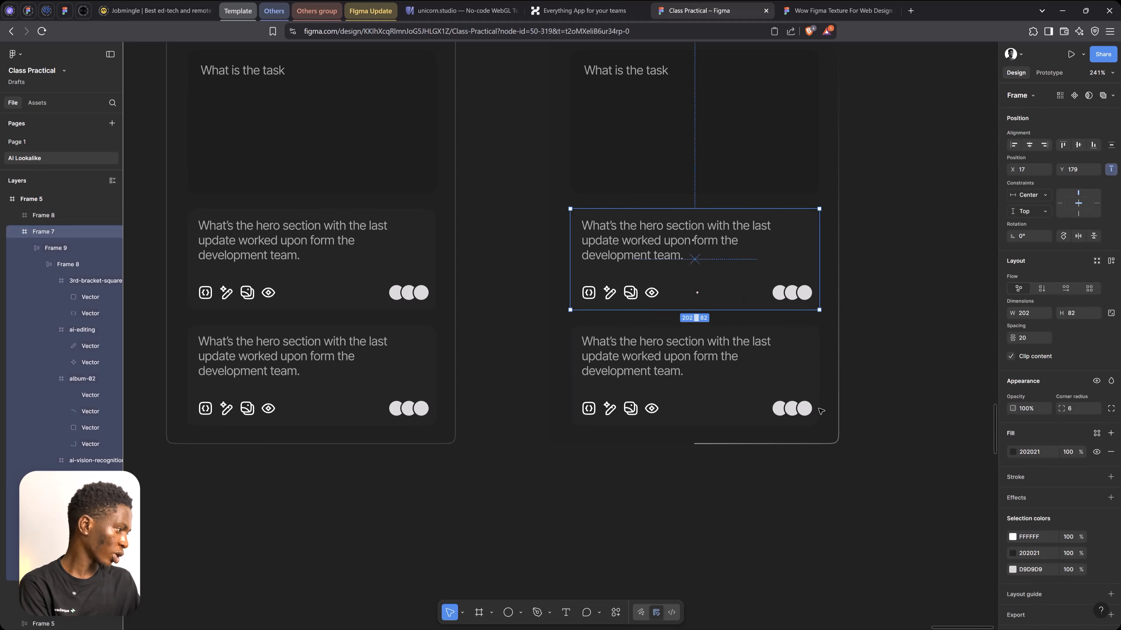
{"action": "left_click", "coordinate": [857, 384]}
{"action": "scroll", "coordinate": [852, 382], "scroll_direction": "up", "scroll_amount": 2}
{"action": "scroll", "coordinate": [705, 328], "scroll_direction": "down", "scroll_amount": 2}
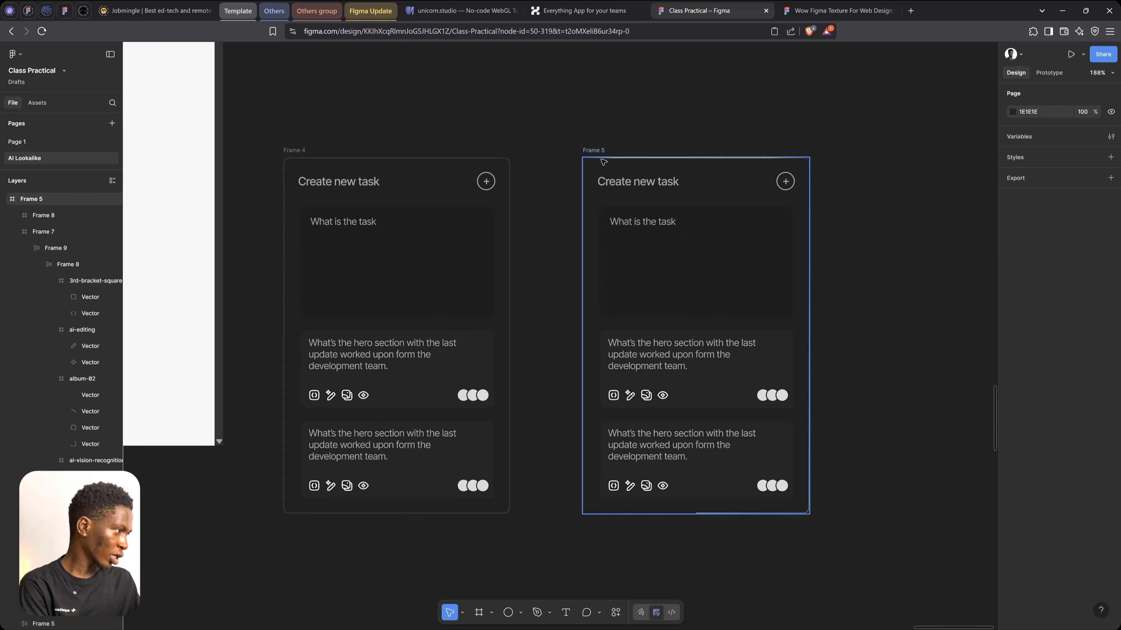
Step: Set the 100% stop of Frame 5's stroke gradient to 0% opacity and deselect the frame
{"action": "left_click", "coordinate": [802, 373]}
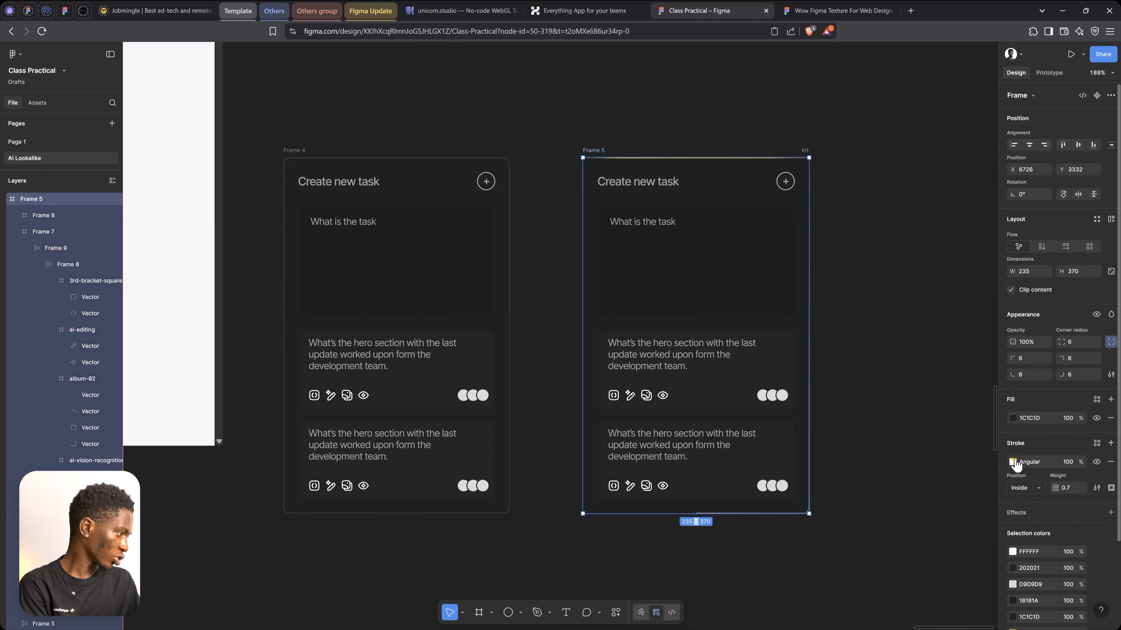
{"action": "left_click", "coordinate": [1013, 463]}
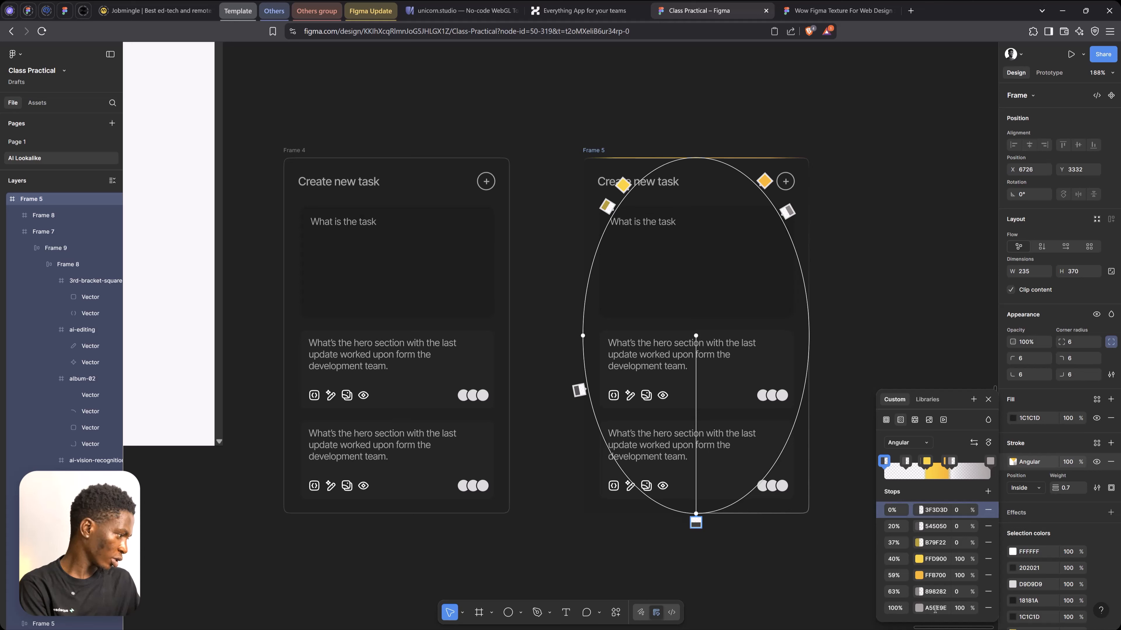
{"action": "left_click", "coordinate": [919, 609]}
{"action": "left_click_drag", "start_coordinate": [817, 526], "coordinate": [748, 514]}
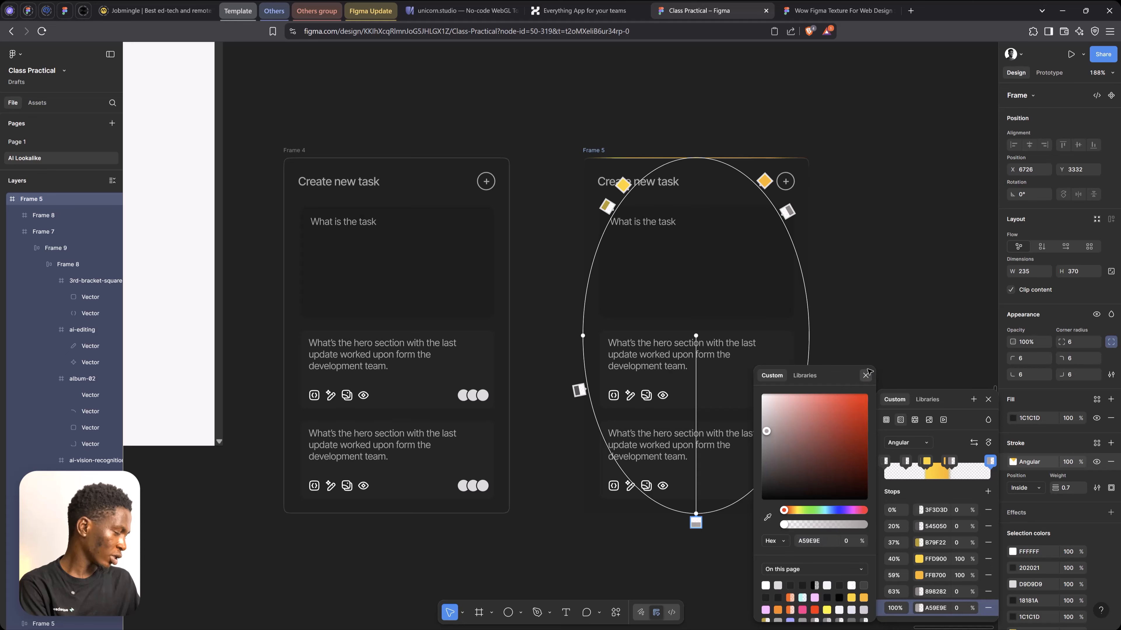
{"action": "left_click", "coordinate": [880, 344]}
{"action": "left_click", "coordinate": [880, 344]}
{"action": "left_click", "coordinate": [891, 364]}
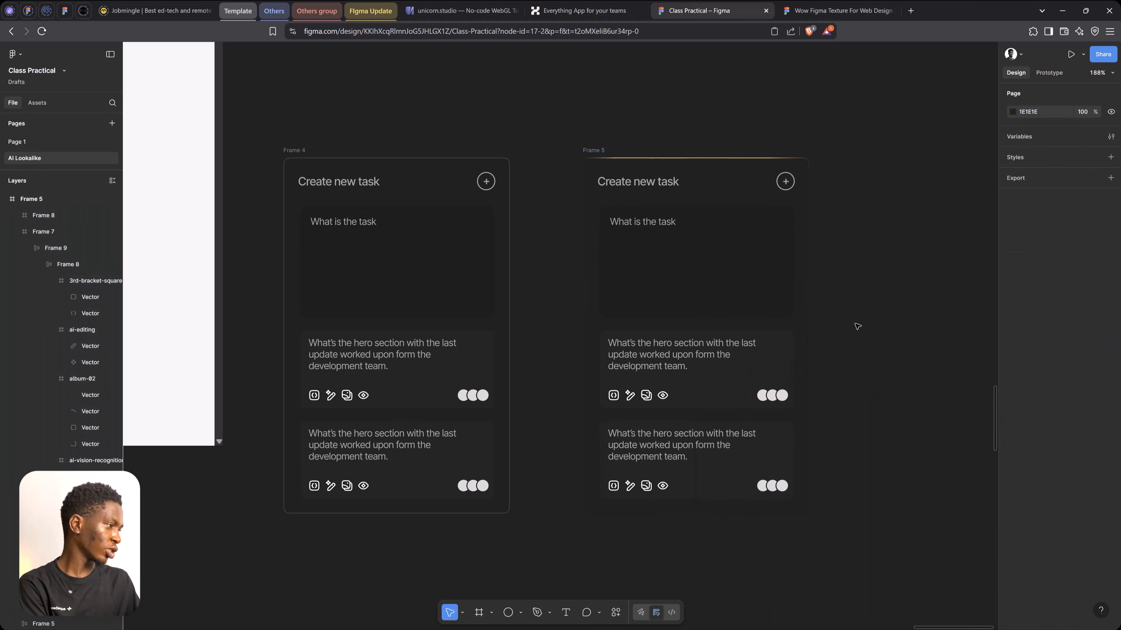
Step: Compare Frame 5's glowing upper edge with the Run command card in the Keyboard shortcuts reference
{"action": "scroll", "coordinate": [907, 330], "scroll_direction": "down", "scroll_amount": 3}
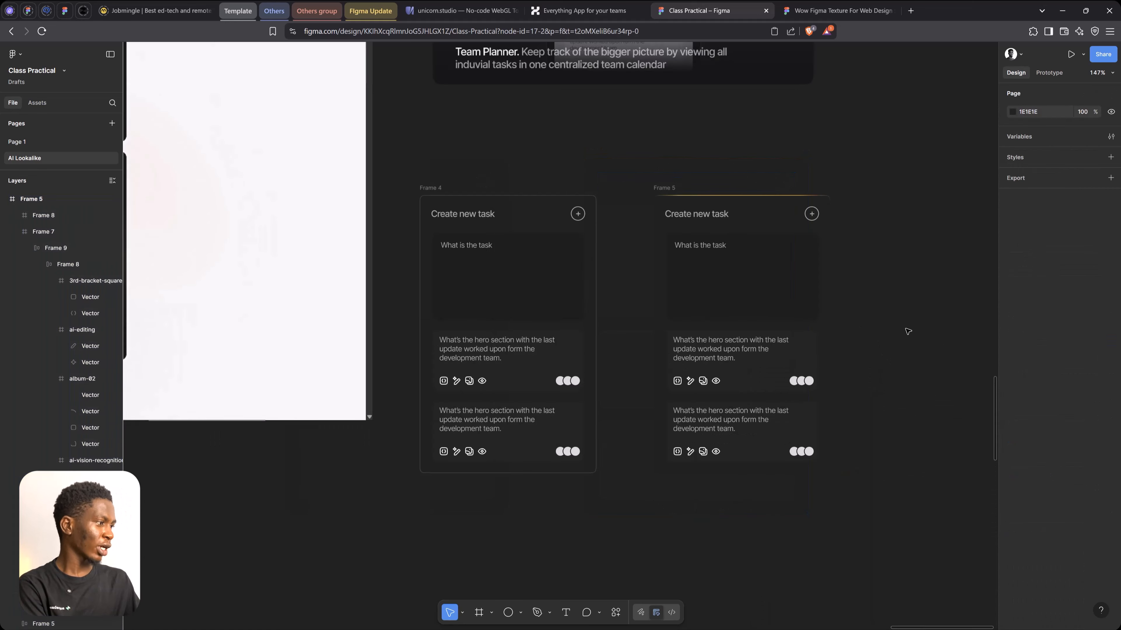
{"action": "left_click", "coordinate": [769, 222]}
{"action": "scroll", "coordinate": [768, 223], "scroll_direction": "down", "scroll_amount": 2}
{"action": "key", "text": "space"}
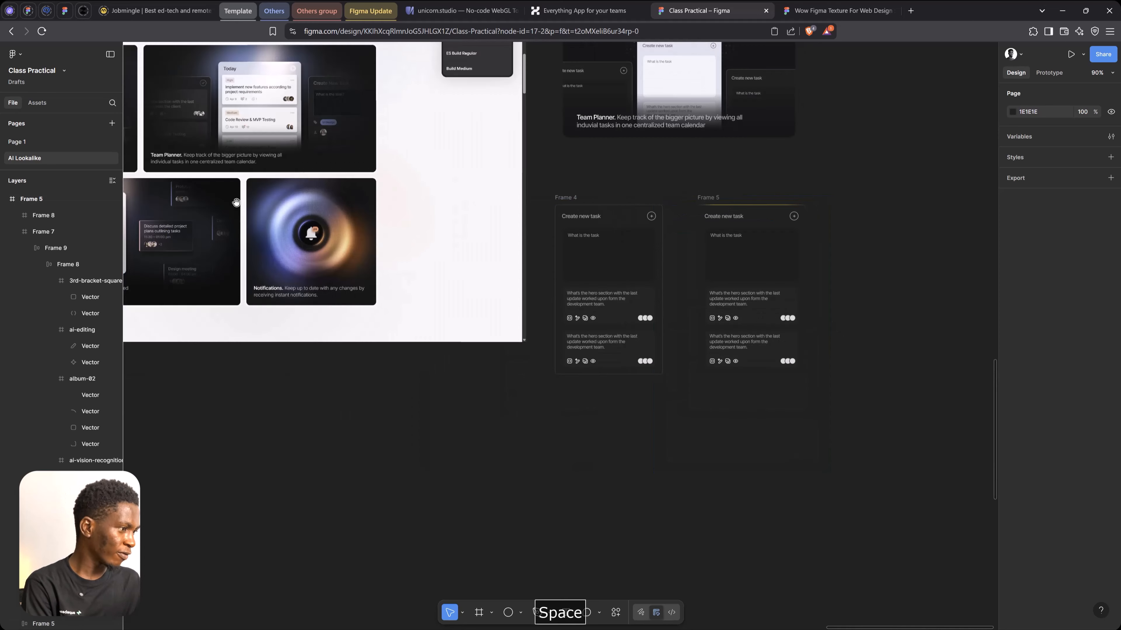
{"action": "left_click_drag", "start_coordinate": [236, 204], "coordinate": [676, 238]}
{"action": "scroll", "coordinate": [510, 95], "scroll_direction": "up", "scroll_amount": 2}
{"action": "scroll", "coordinate": [511, 95], "scroll_direction": "up", "scroll_amount": 3}
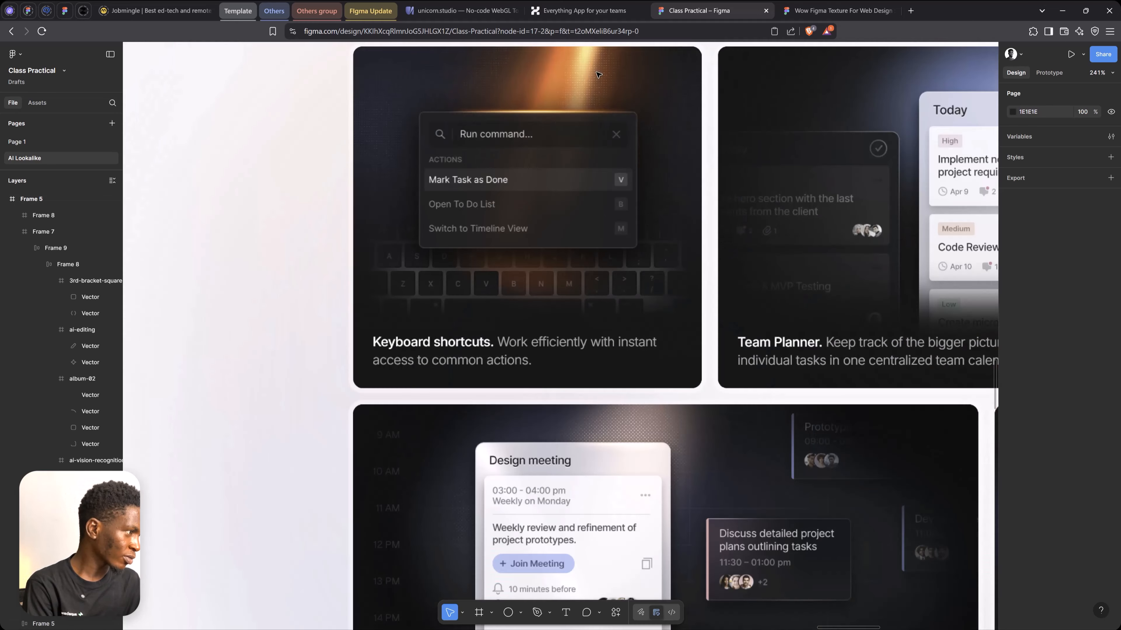
{"action": "scroll", "coordinate": [471, 110], "scroll_direction": "up", "scroll_amount": 3}
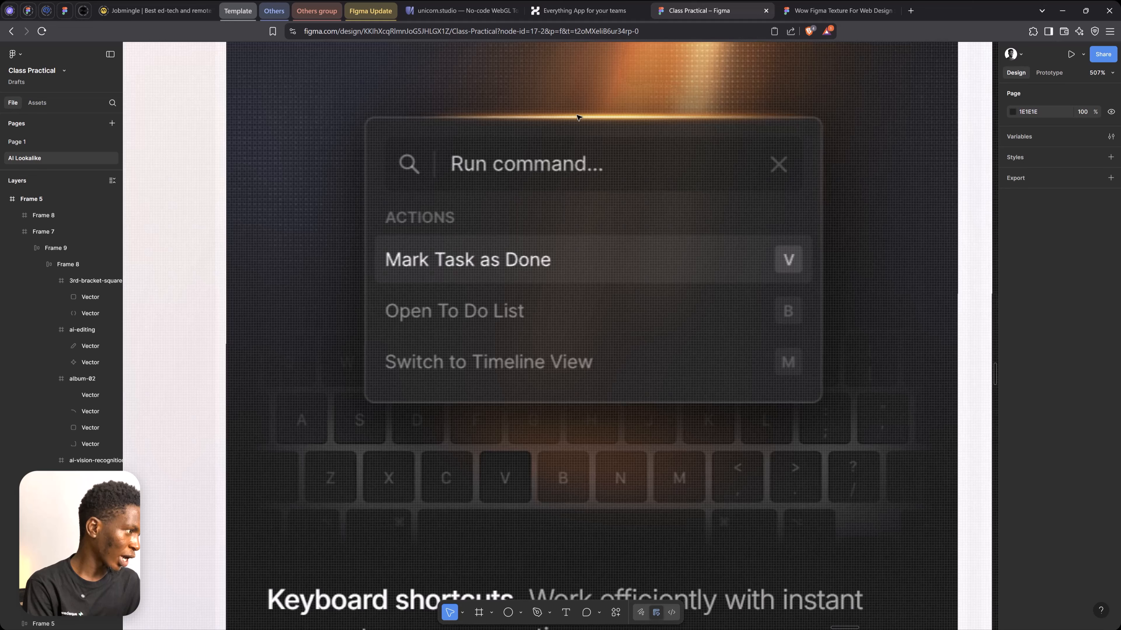
{"action": "scroll", "coordinate": [468, 160], "scroll_direction": "down", "scroll_amount": 7}
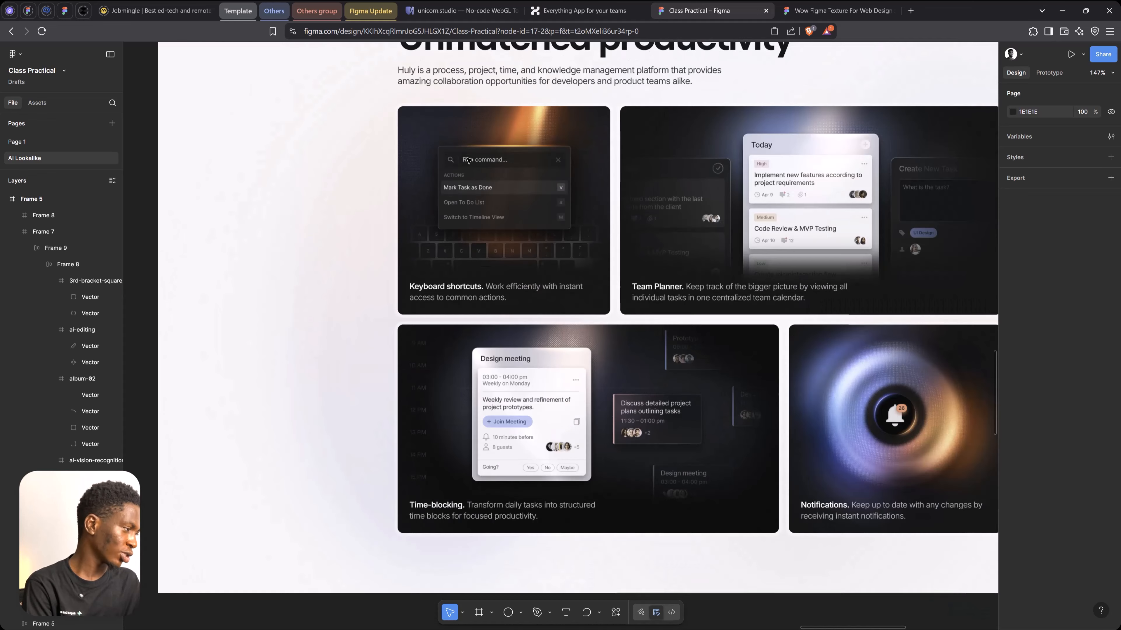
{"action": "key", "text": "space"}
{"action": "left_click_drag", "start_coordinate": [798, 235], "coordinate": [400, 245]}
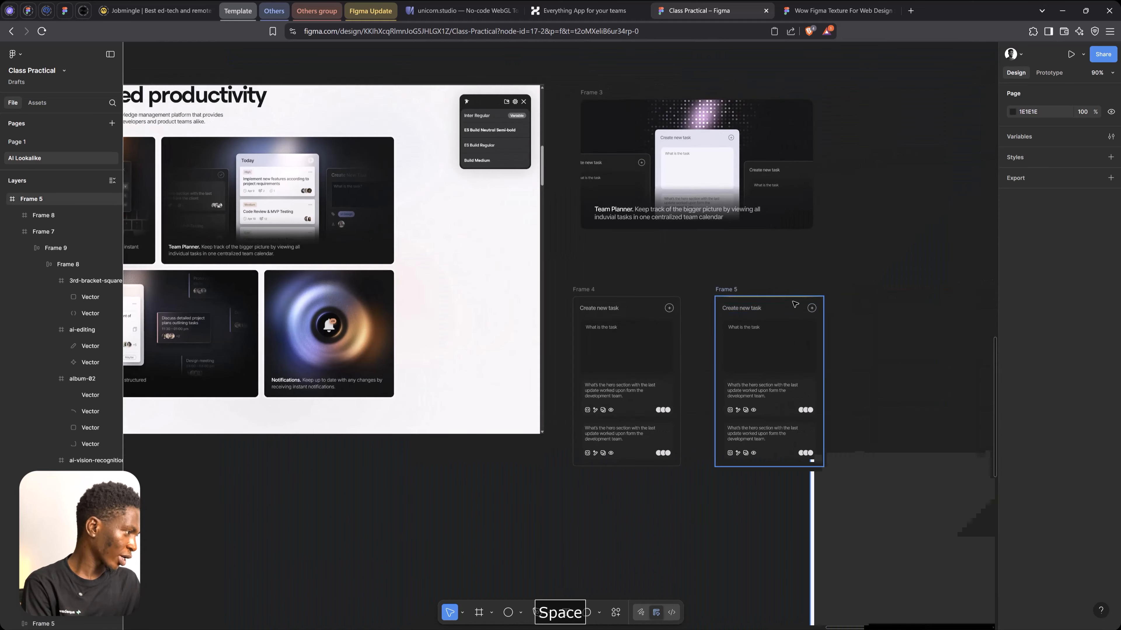
Step: Draw a thin horizontal ellipse about 196 by 1 just above Frame 5 and fill it with FFCC00
{"action": "scroll", "coordinate": [793, 296], "scroll_direction": "up", "scroll_amount": 5}
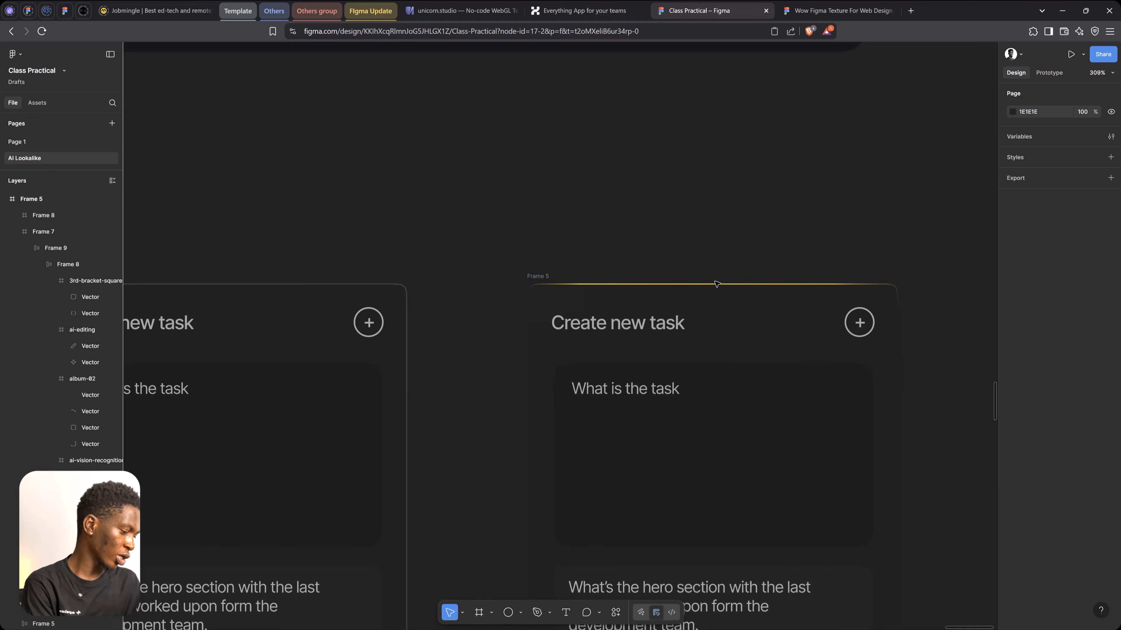
{"action": "key", "text": "o"}
{"action": "left_click_drag", "start_coordinate": [592, 270], "coordinate": [901, 271]}
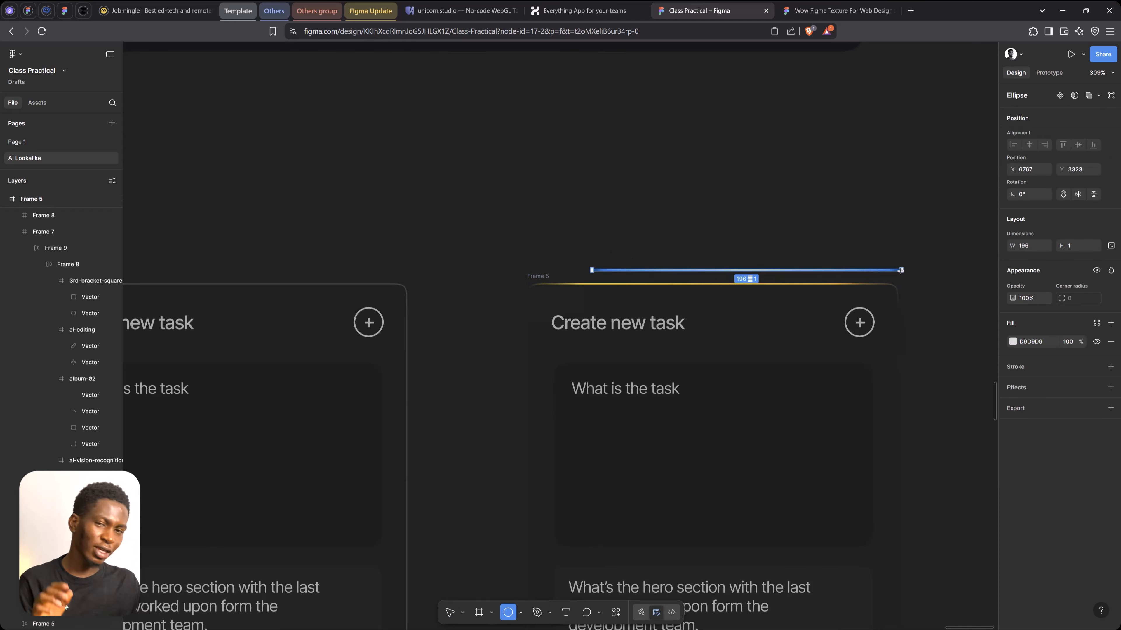
{"action": "left_click", "coordinate": [1013, 342]}
{"action": "left_click", "coordinate": [917, 501]}
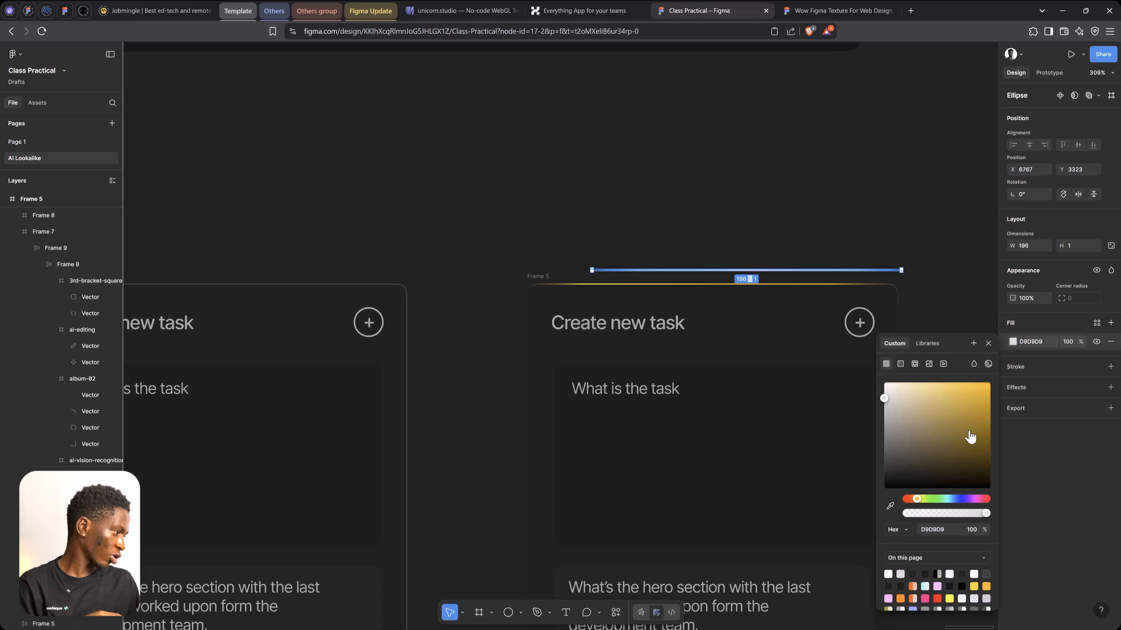
{"action": "left_click_drag", "start_coordinate": [969, 433], "coordinate": [1006, 349]}
{"action": "left_click_drag", "start_coordinate": [918, 503], "coordinate": [923, 504]}
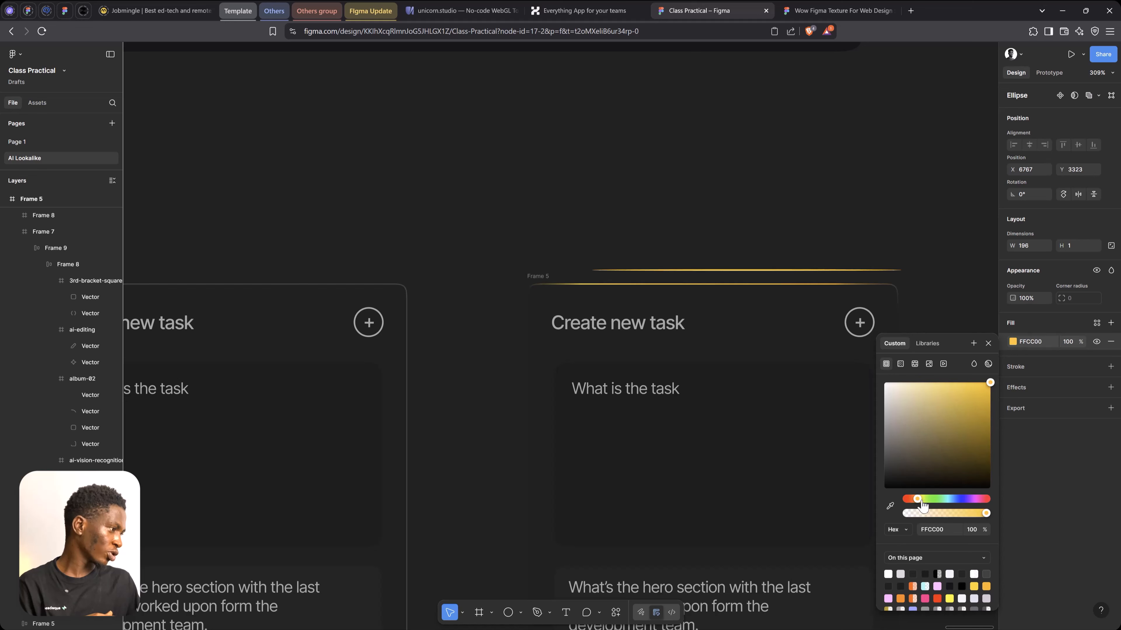
{"action": "left_click", "coordinate": [987, 343]}
Step: Place the yellow ellipse over Frame 5's upper edge at about 5 high and set its blend mode to Screen
{"action": "left_click_drag", "start_coordinate": [742, 267], "coordinate": [716, 284]}
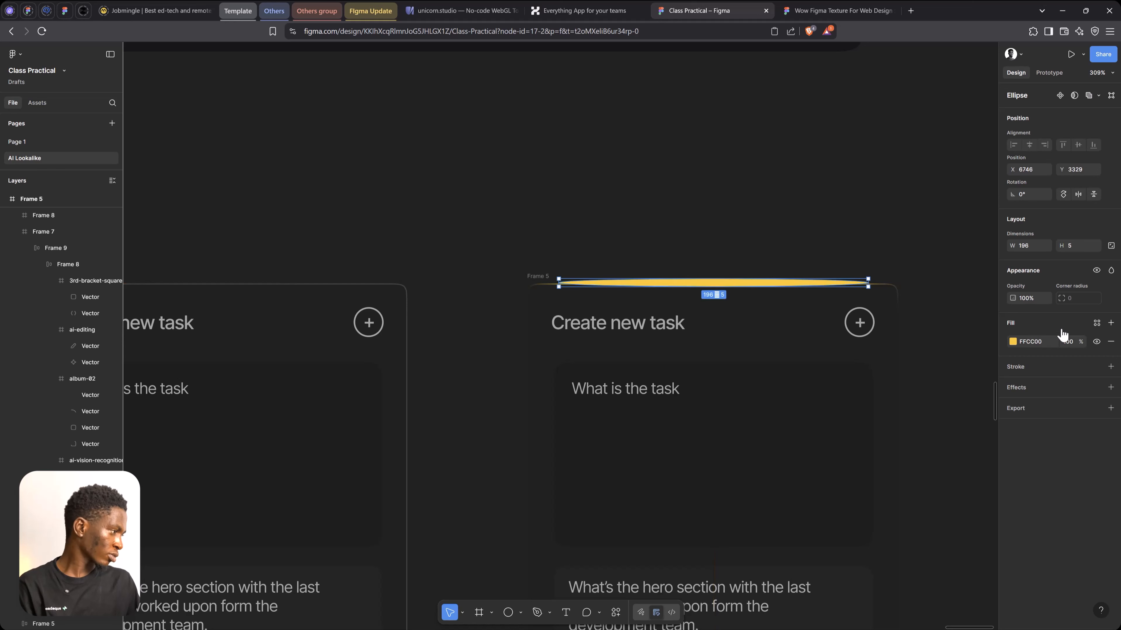
{"action": "left_click", "coordinate": [1111, 270]}
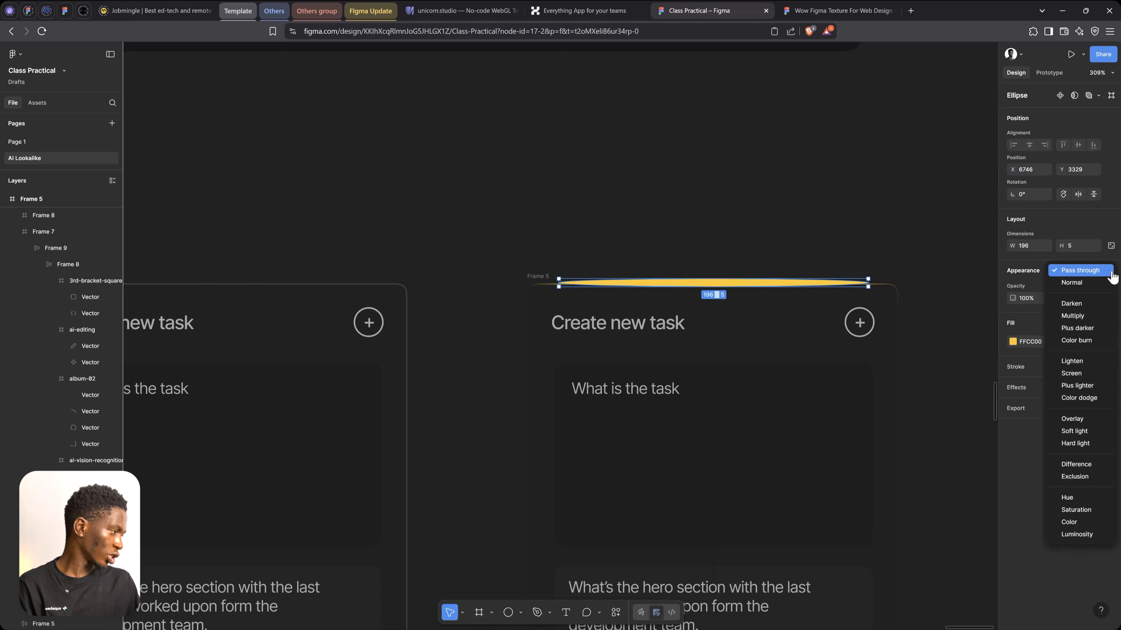
{"action": "left_click", "coordinate": [1095, 381]}
Step: Add a uniform layer blur of 4 to the yellow ellipse
{"action": "left_click", "coordinate": [1021, 418]}
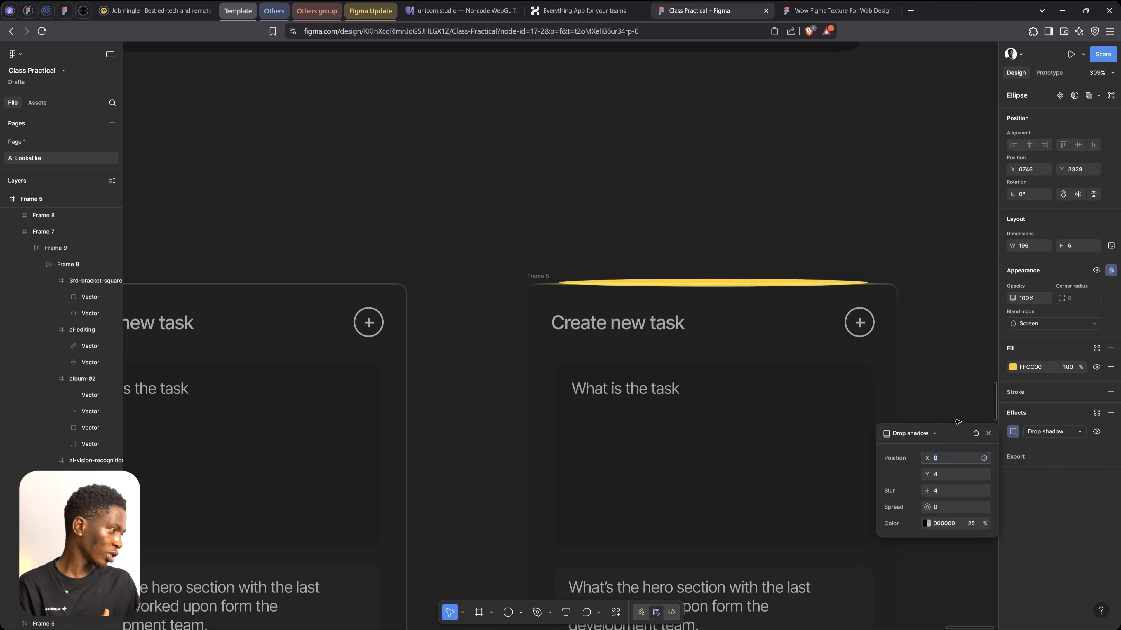
{"action": "left_click", "coordinate": [924, 434]}
{"action": "left_click", "coordinate": [930, 446]}
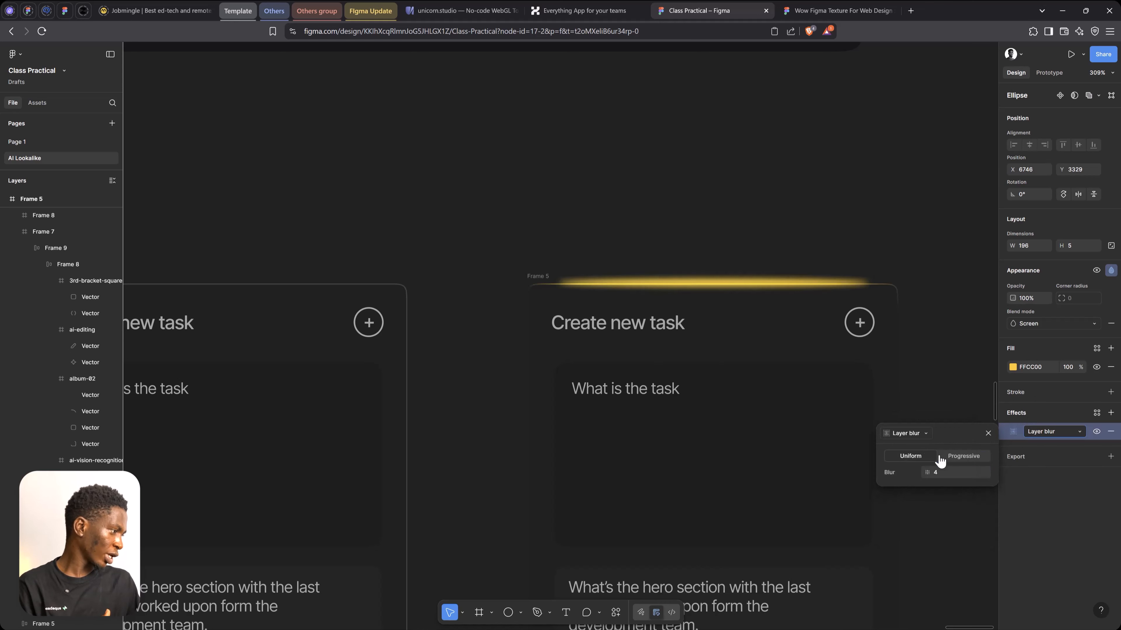
Step: Switch the ellipse's blend mode to Color dodge and reduce its height to 4
{"action": "left_click", "coordinate": [1111, 270]}
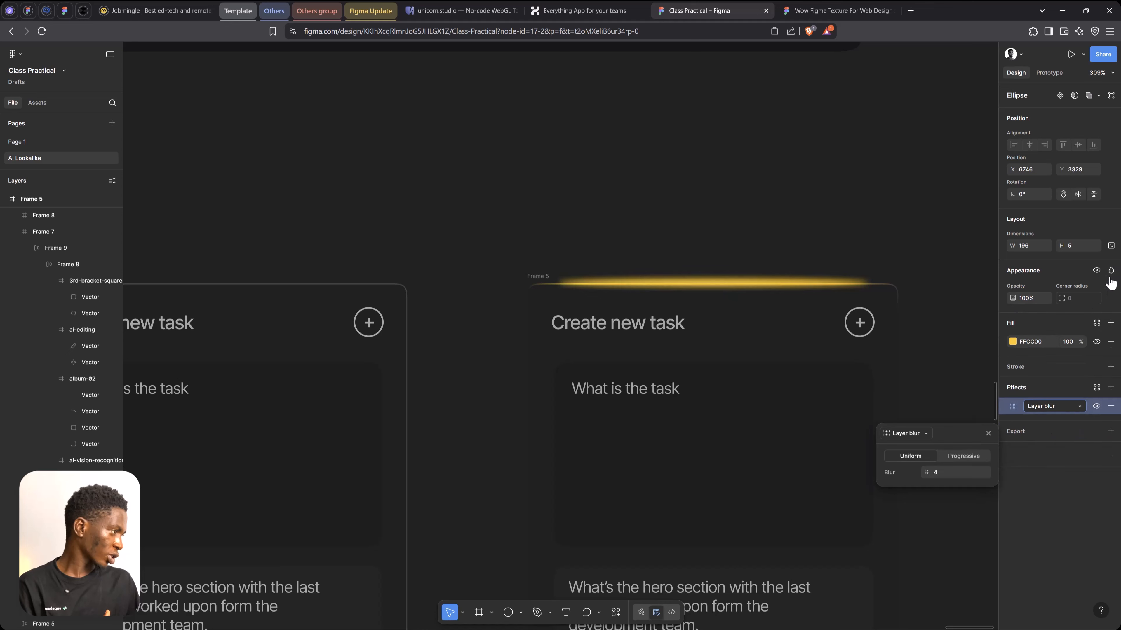
{"action": "left_click", "coordinate": [1111, 270]}
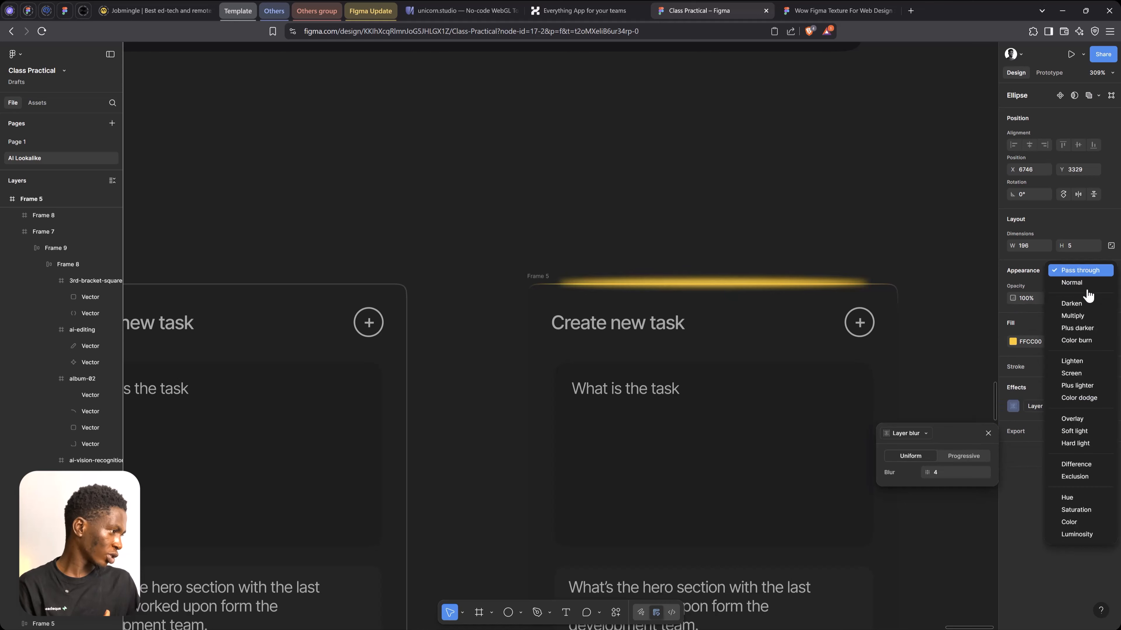
{"action": "left_click", "coordinate": [1100, 400]}
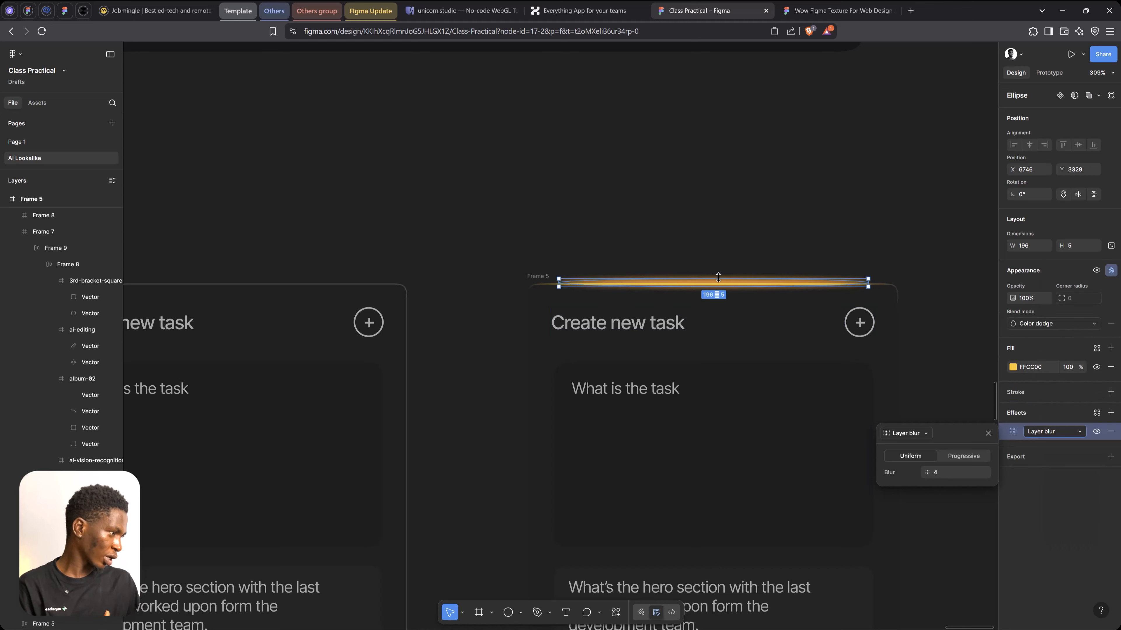
{"action": "left_click_drag", "start_coordinate": [718, 277], "coordinate": [724, 281]}
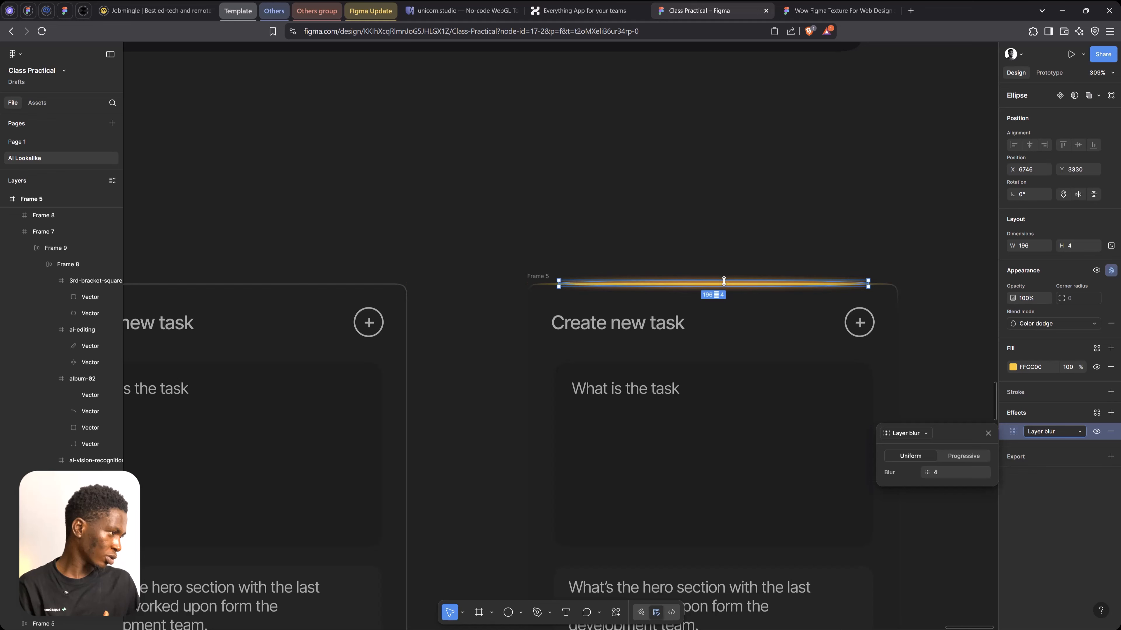
{"action": "key", "text": "ctrl+d"}
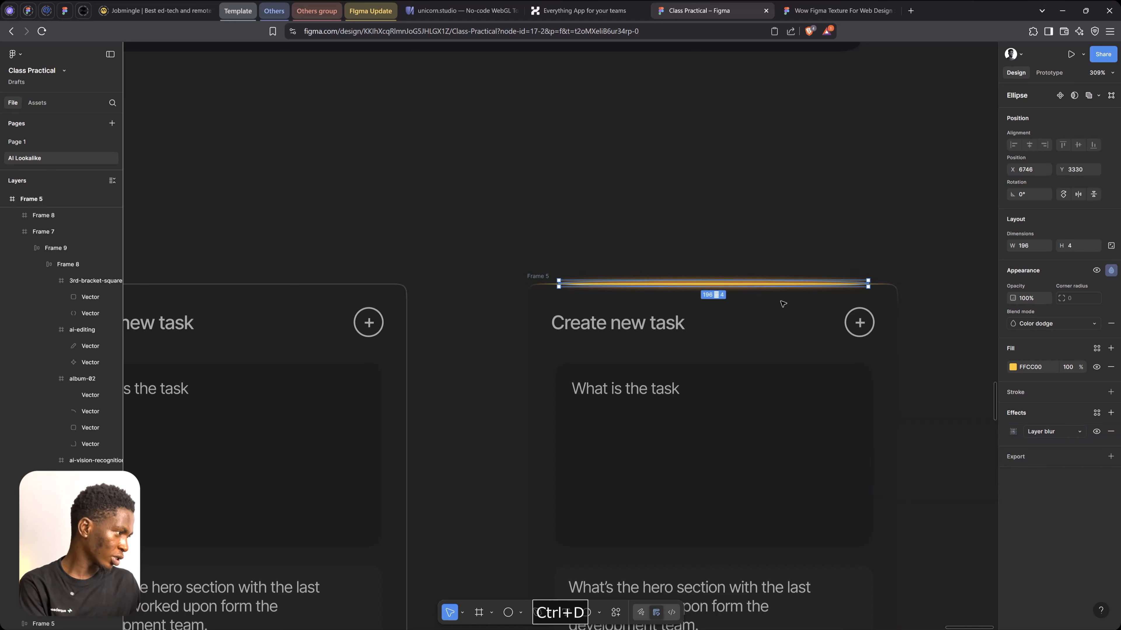
Step: Change the blurred ellipse's blend mode to Plus lighter and deselect it
{"action": "left_click", "coordinate": [1111, 270]}
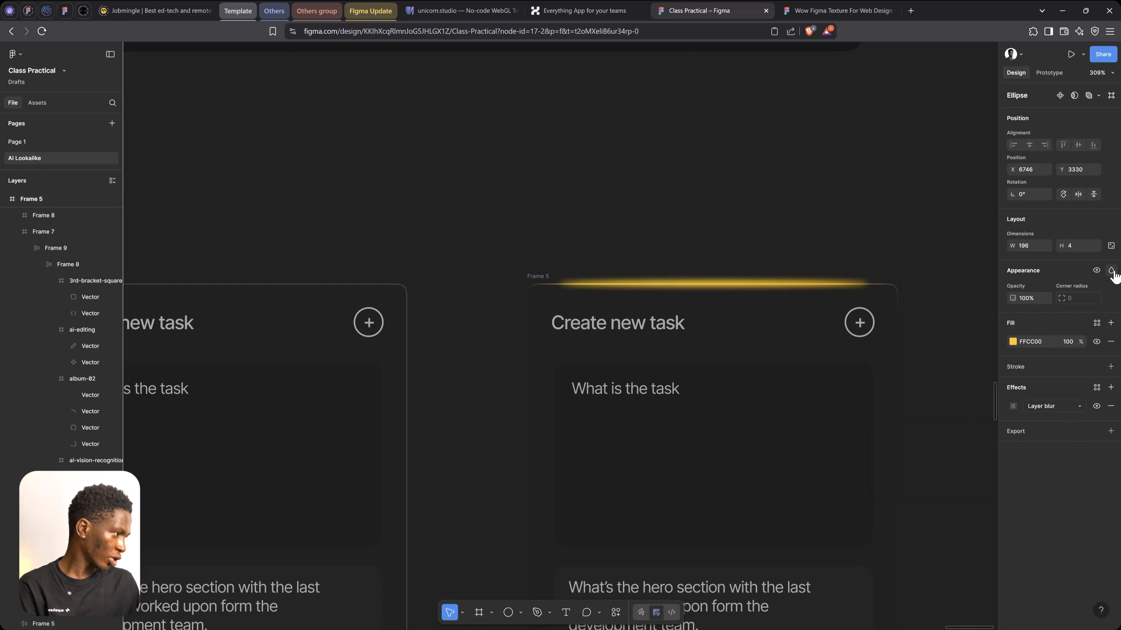
{"action": "left_click", "coordinate": [1111, 270]}
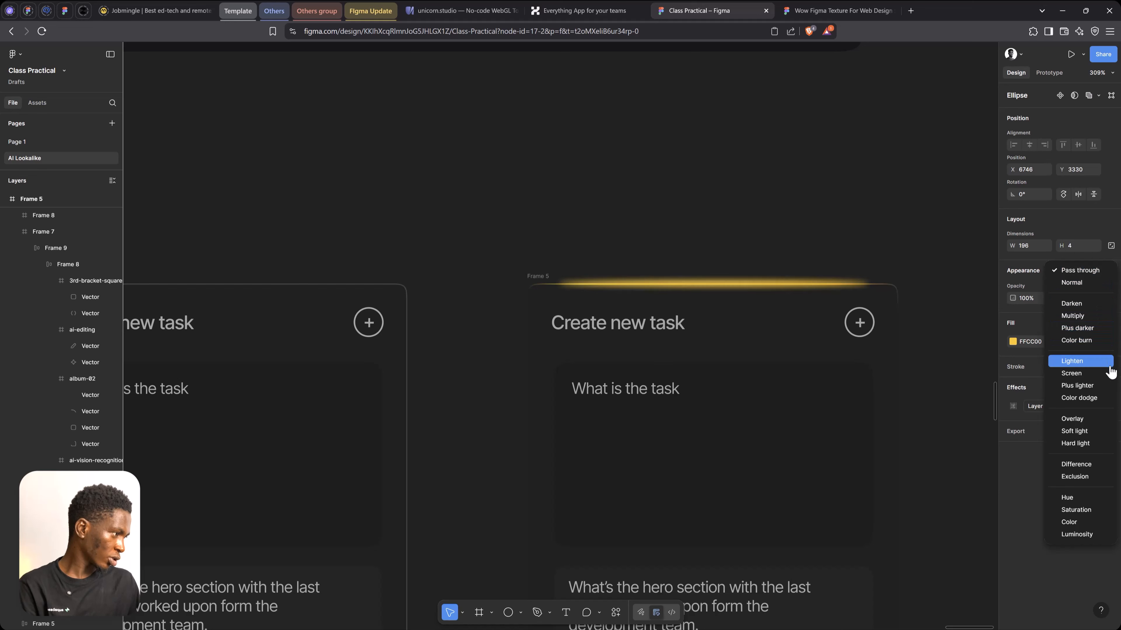
{"action": "left_click", "coordinate": [1109, 391]}
{"action": "left_click", "coordinate": [698, 208]}
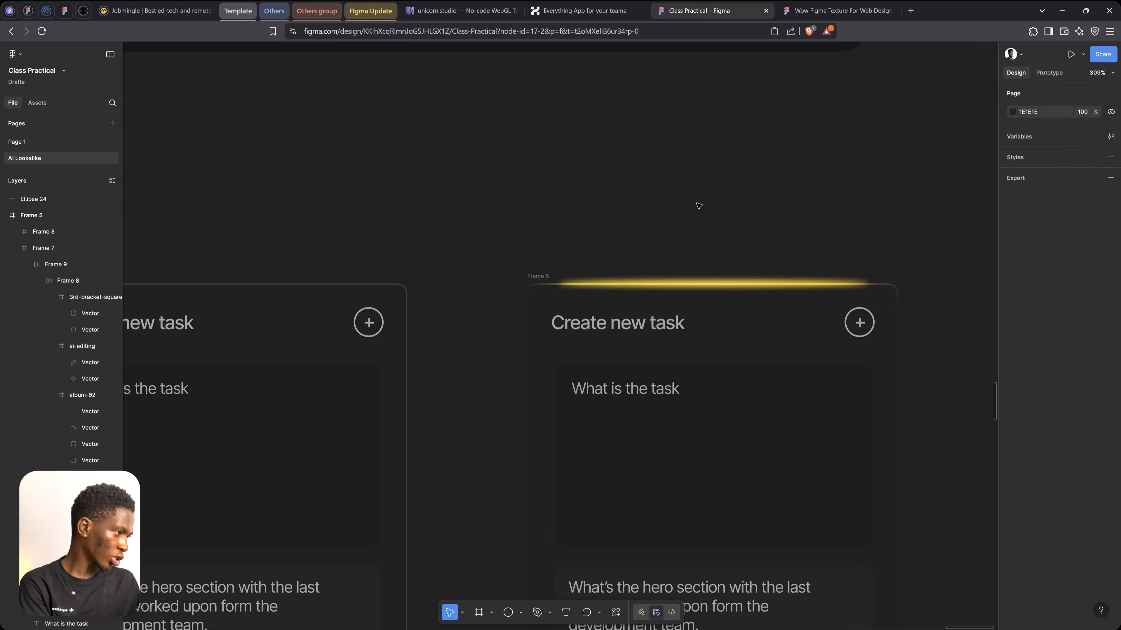
Step: Examine the ellipse glow on Frame 5's upper edge up close and from afar, then compare it with the reference cards
{"action": "scroll", "coordinate": [698, 206], "scroll_direction": "down", "scroll_amount": 4}
{"action": "left_click", "coordinate": [703, 252]}
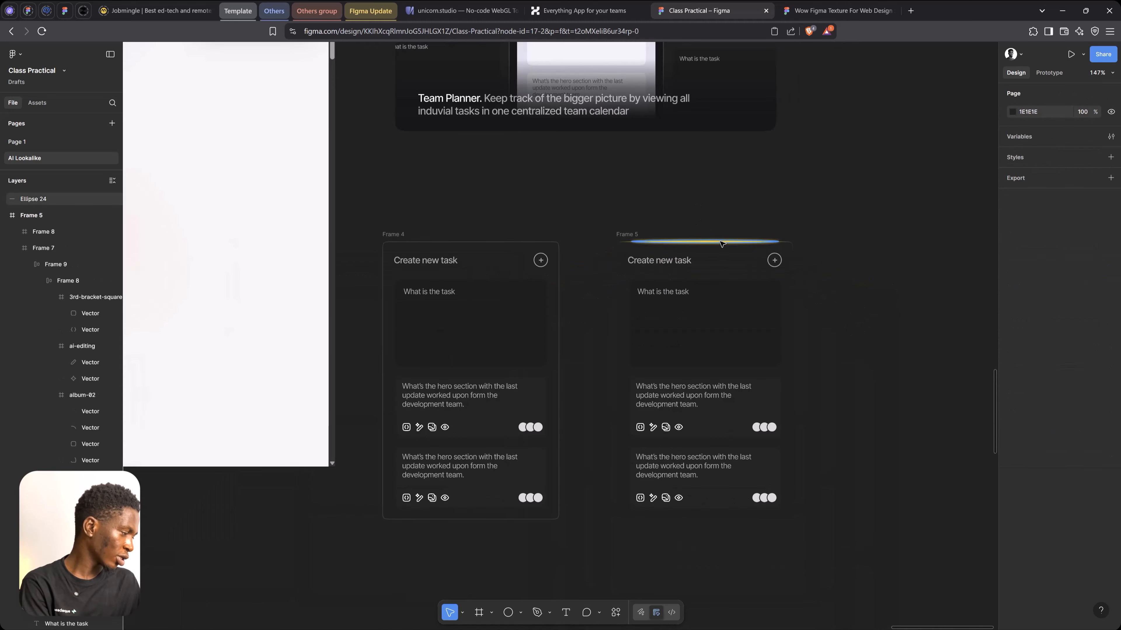
{"action": "scroll", "coordinate": [702, 243], "scroll_direction": "up", "scroll_amount": 5}
{"action": "left_click", "coordinate": [701, 243]}
{"action": "scroll", "coordinate": [664, 176], "scroll_direction": "down", "scroll_amount": 3}
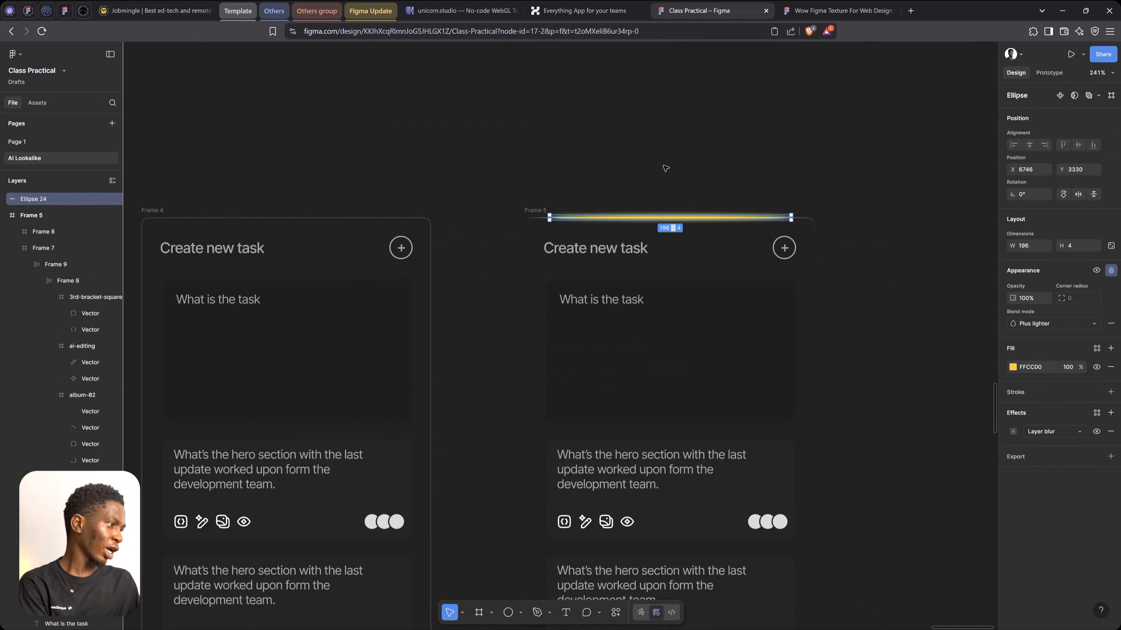
{"action": "left_click", "coordinate": [666, 168]}
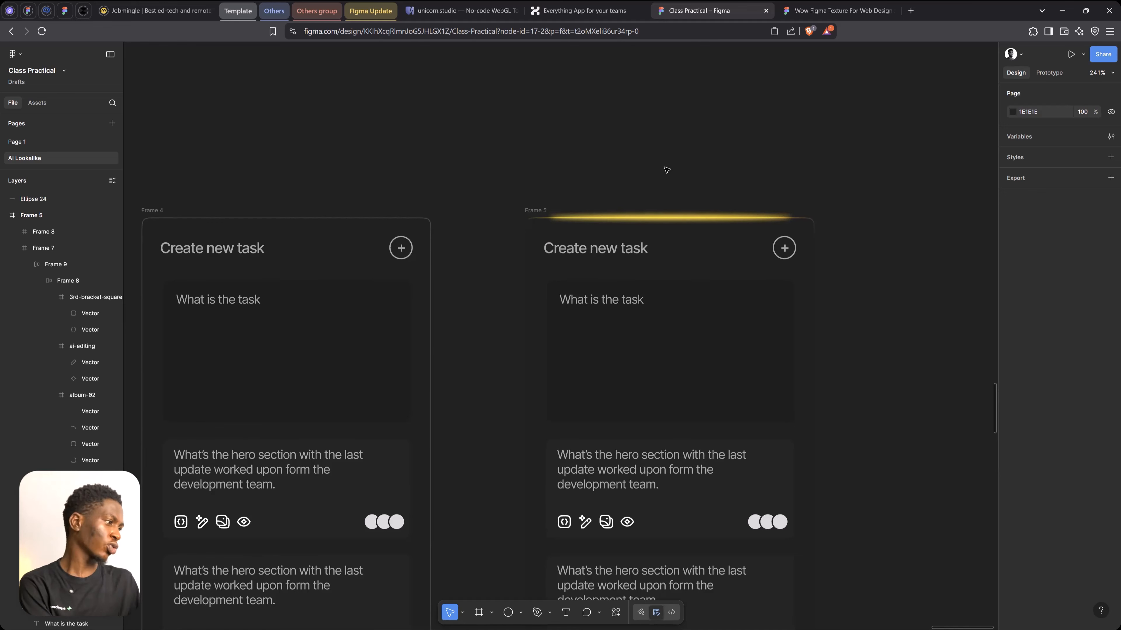
{"action": "scroll", "coordinate": [631, 159], "scroll_direction": "down", "scroll_amount": 6}
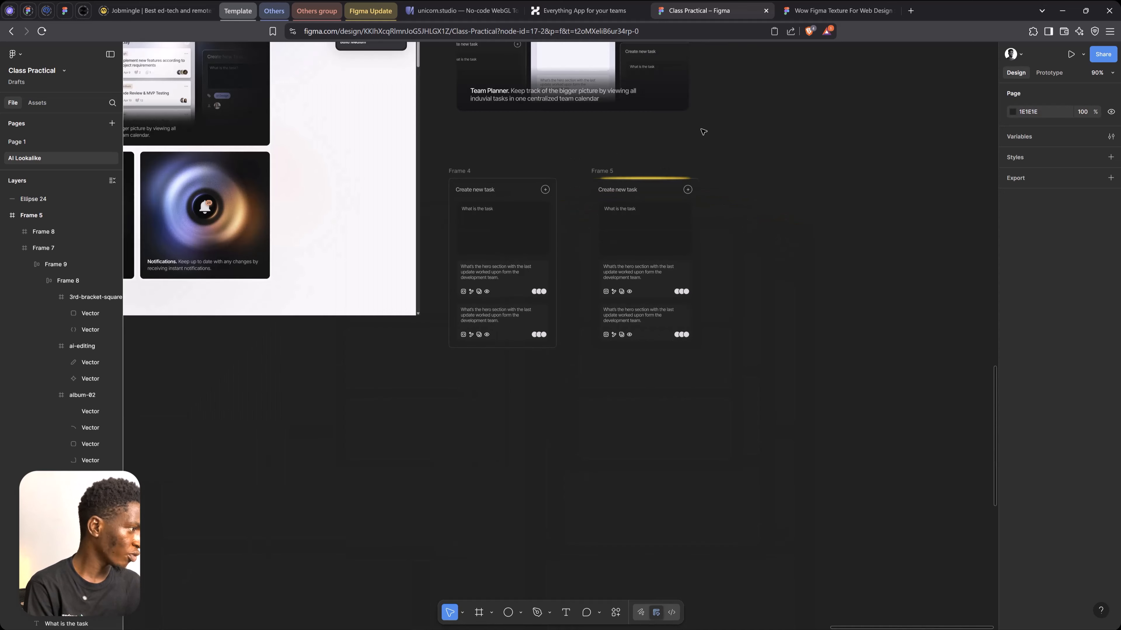
{"action": "left_click_drag", "start_coordinate": [529, 114], "coordinate": [809, 272]}
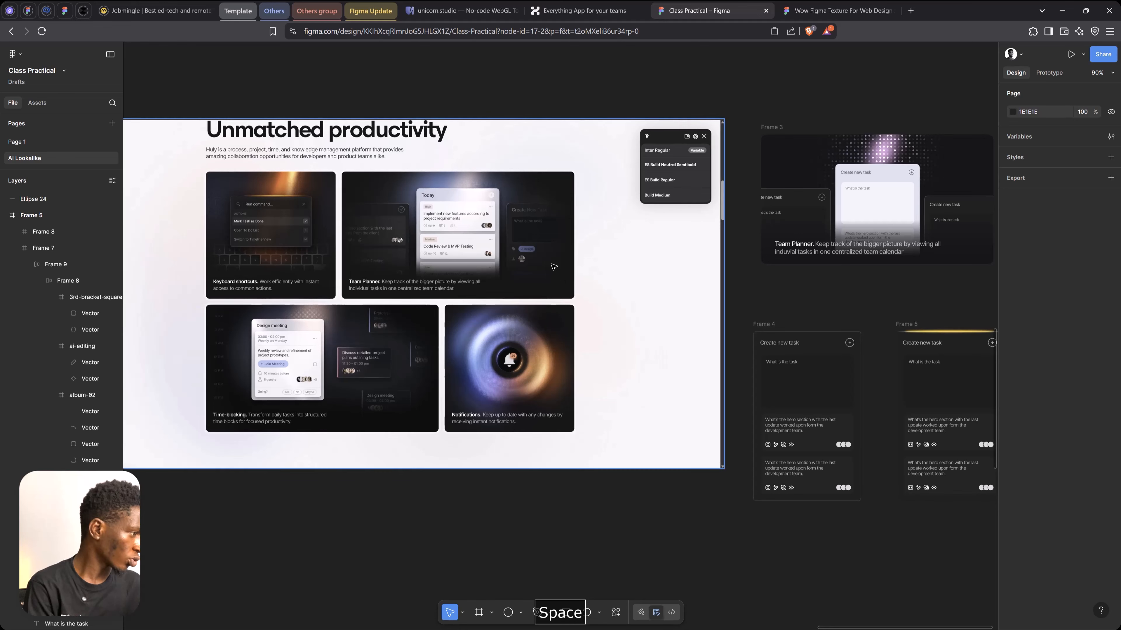
Step: Switch to the huly.io page and look through it down to the glowing card in the Sync with GitHub section
{"action": "left_click", "coordinate": [576, 8]}
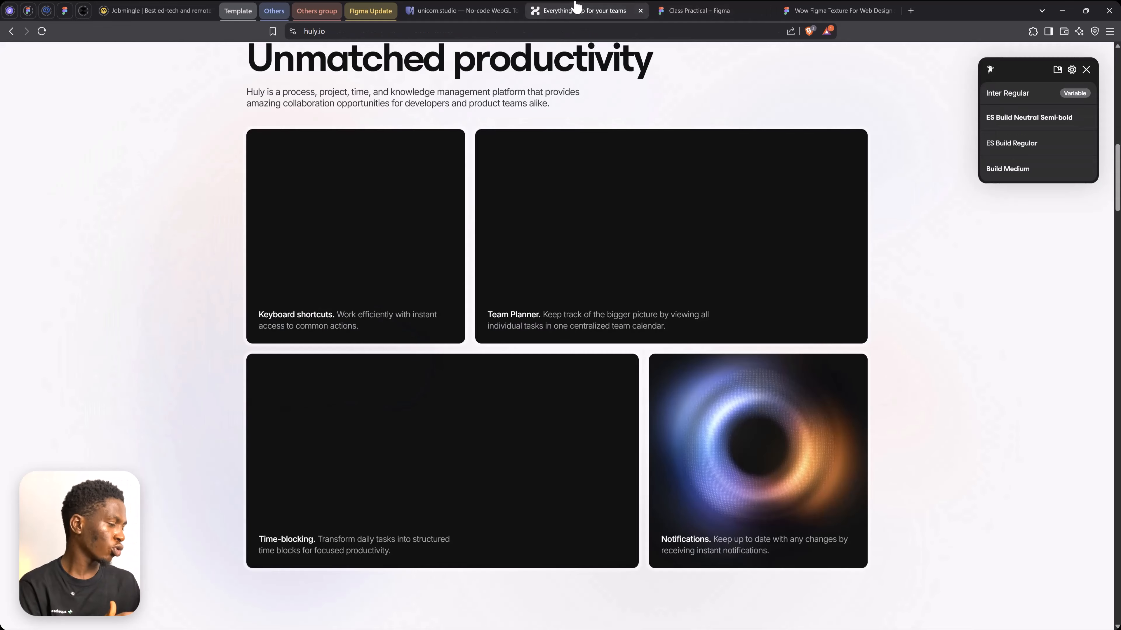
{"action": "scroll", "coordinate": [549, 426], "scroll_direction": "down", "scroll_amount": 2}
{"action": "scroll", "coordinate": [885, 251], "scroll_direction": "up", "scroll_amount": 2}
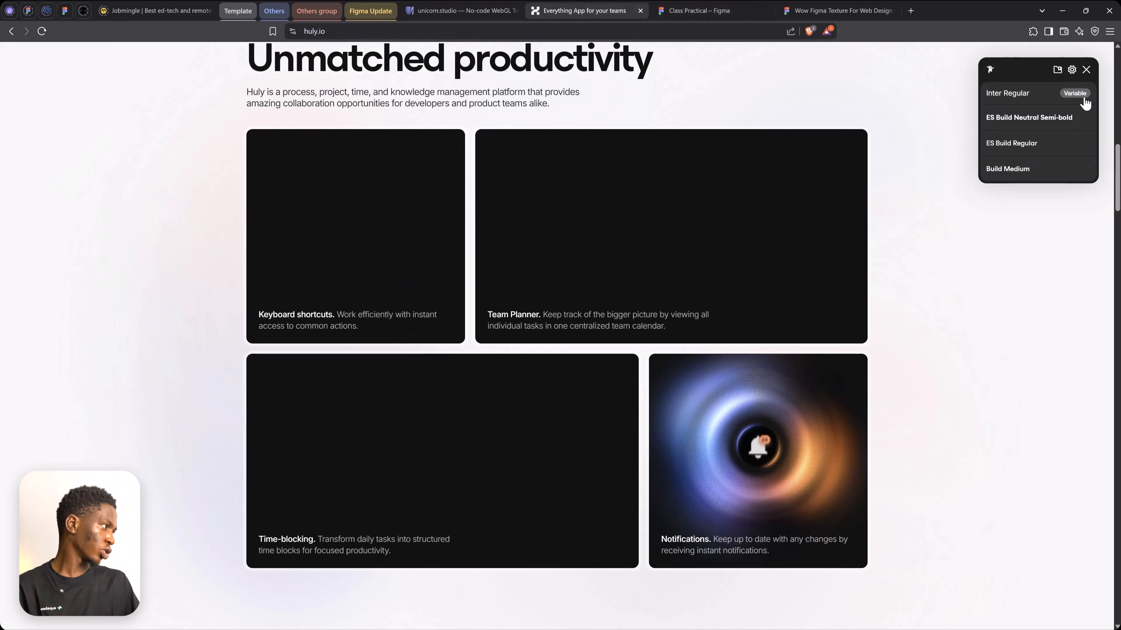
{"action": "scroll", "coordinate": [557, 345], "scroll_direction": "down", "scroll_amount": 15}
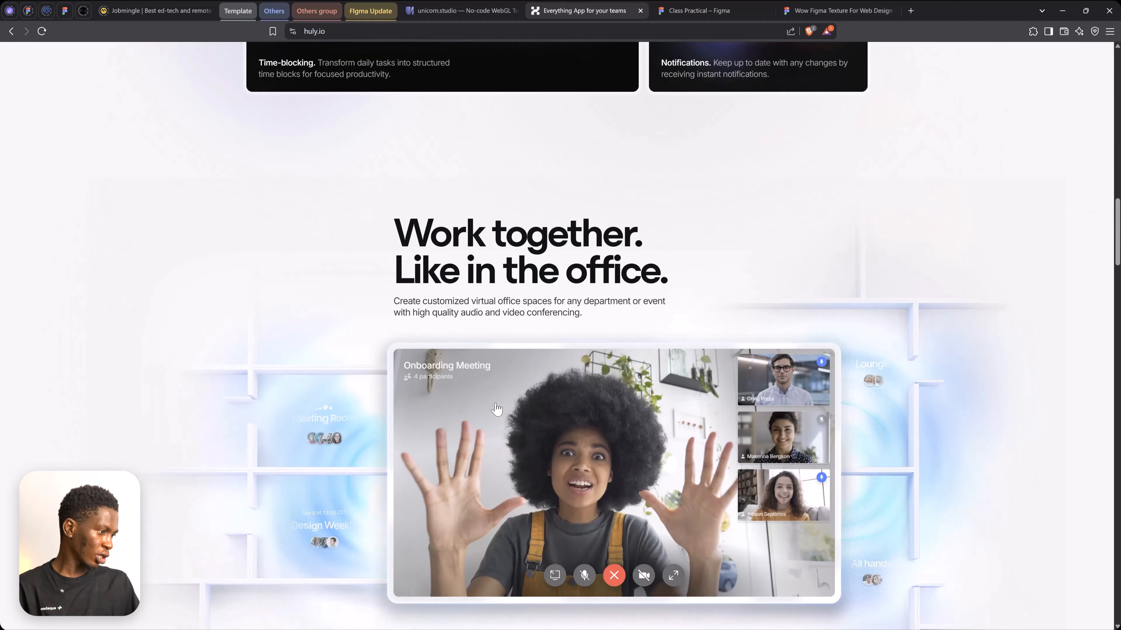
{"action": "scroll", "coordinate": [497, 409], "scroll_direction": "down", "scroll_amount": 15}
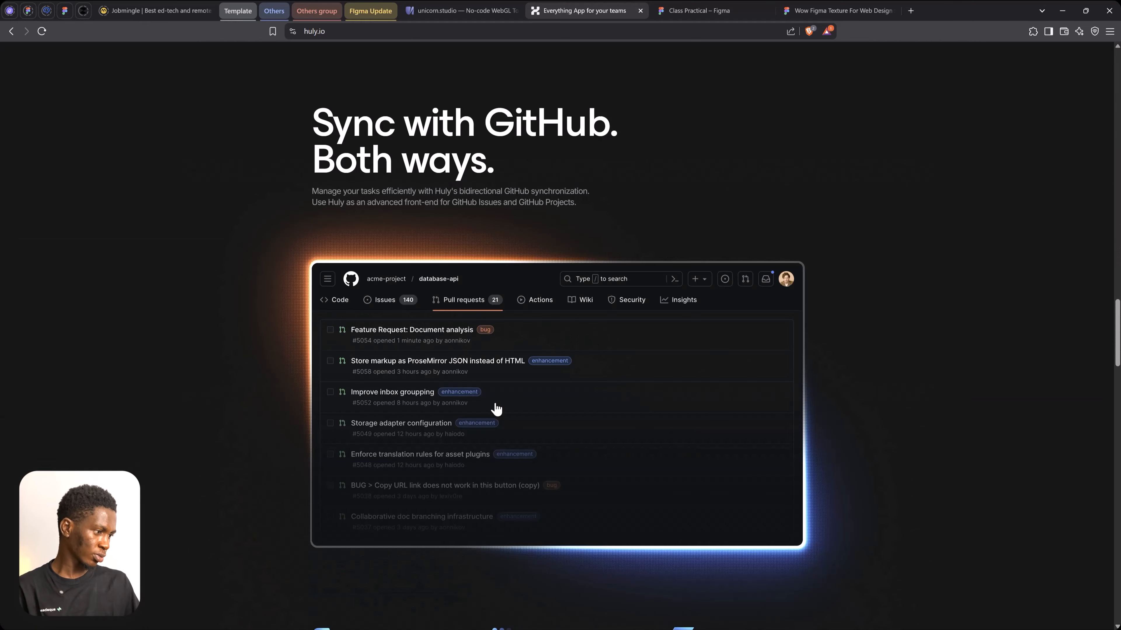